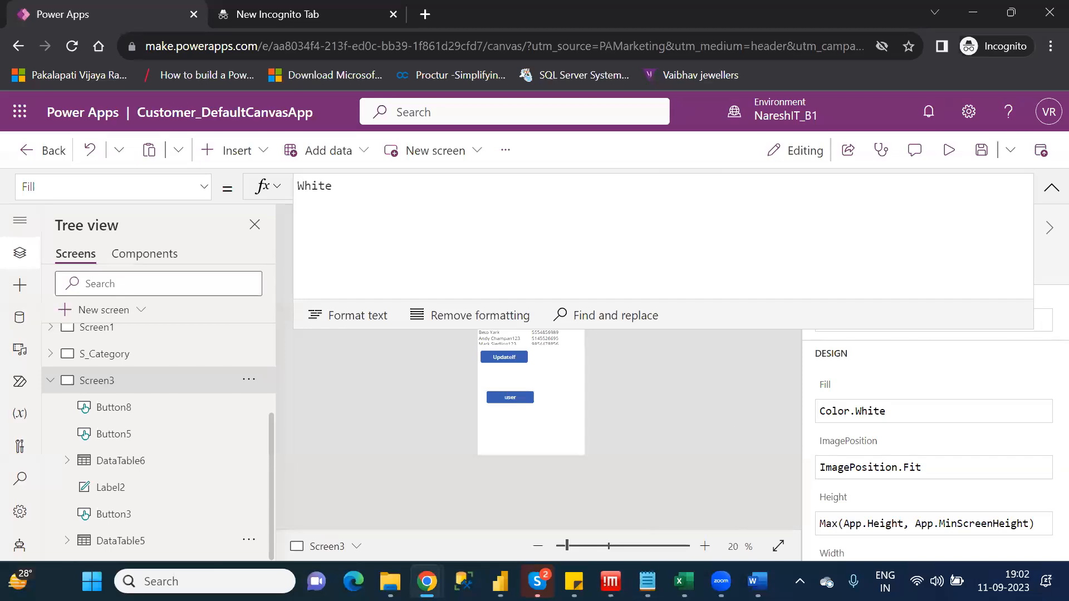
# Switch to Notepad and review the U category in the Category_Wise_Functions notes, highlighting Update in the Update/UpdateIf entry
pyautogui.click(646, 581)
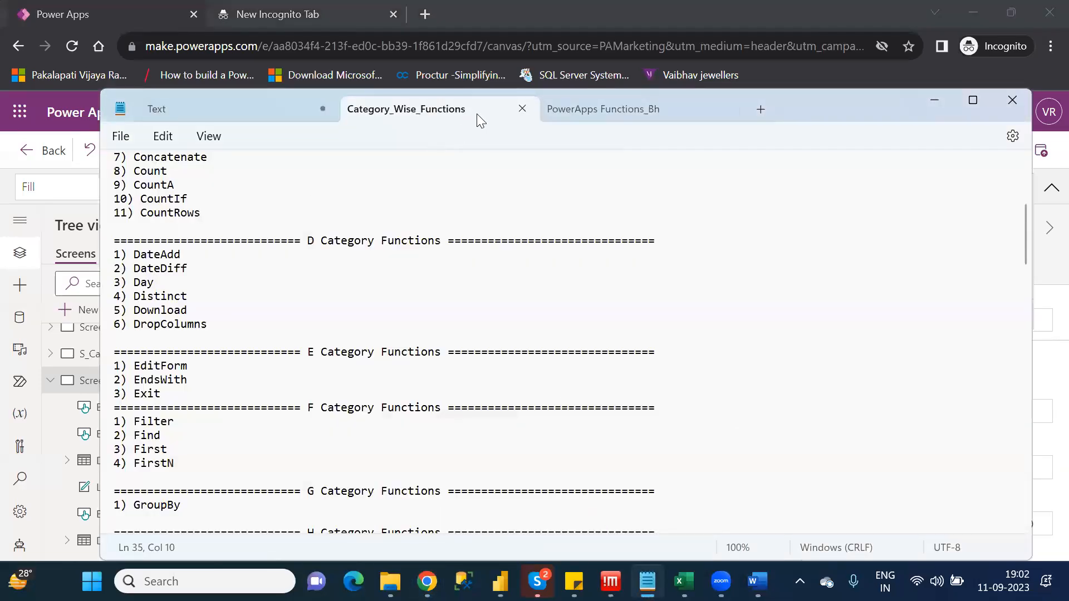
pyautogui.click(584, 104)
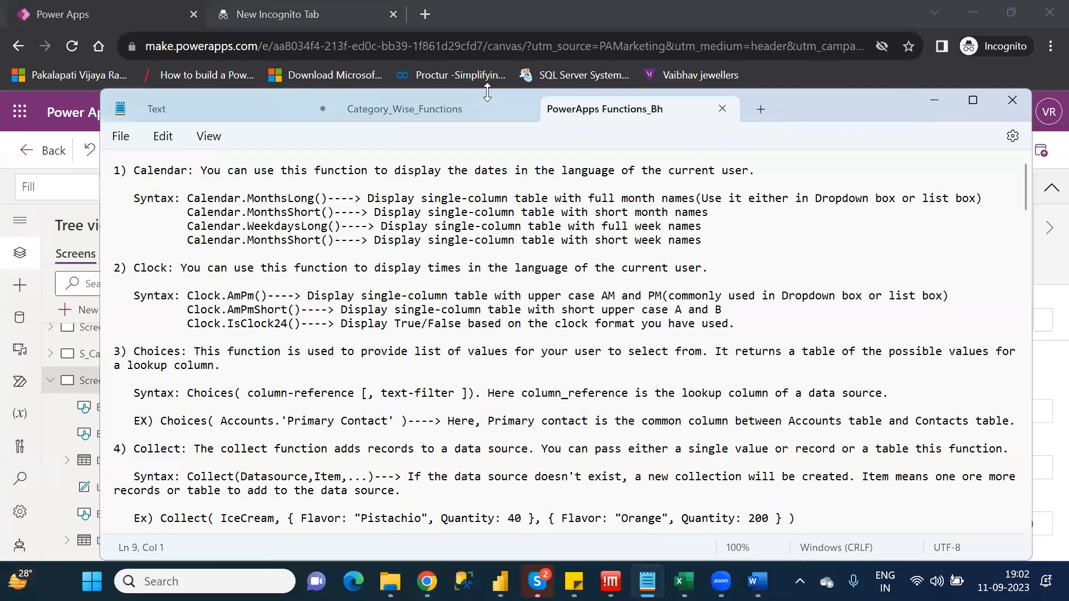
pyautogui.click(387, 114)
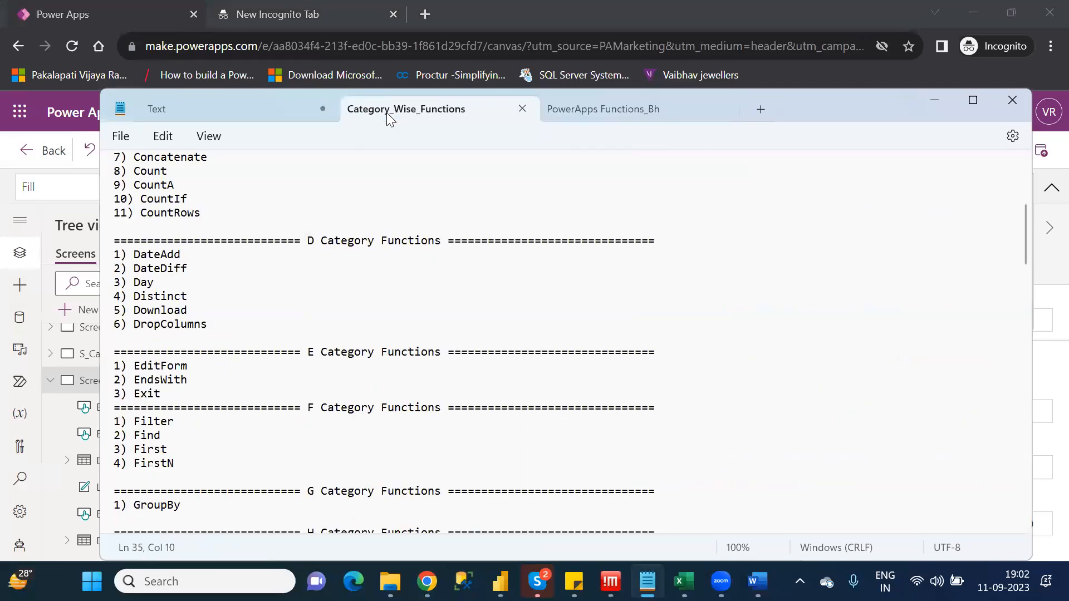
pyautogui.hotkey('ctrl', 'End')
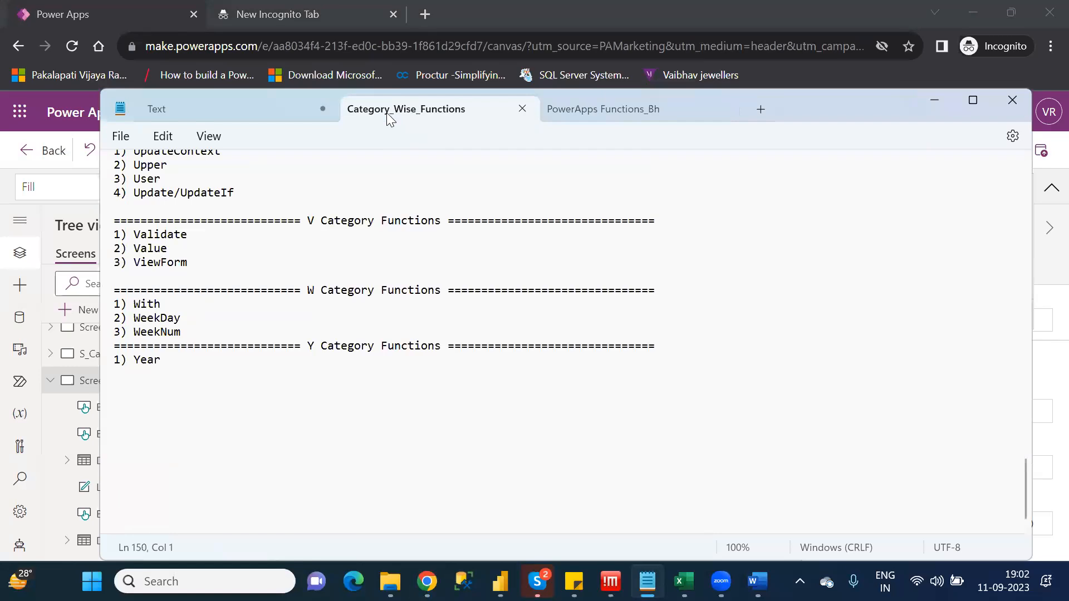
pyautogui.press('Up')
pyautogui.press('Up')
pyautogui.press('Up')
pyautogui.press('Up')
pyautogui.press('Up')
pyautogui.press('Up')
pyautogui.press('Up')
pyautogui.press('Up')
pyautogui.press('Up')
pyautogui.press('Up')
pyautogui.press('Up')
pyautogui.press('Up')
pyautogui.press('Up')
pyautogui.press('Up')
pyautogui.press('Up')
pyautogui.press('Up')
pyautogui.press('Up')
pyautogui.press('Up')
pyautogui.press('Up')
pyautogui.press('Up')
pyautogui.press('Up')
pyautogui.press('Up')
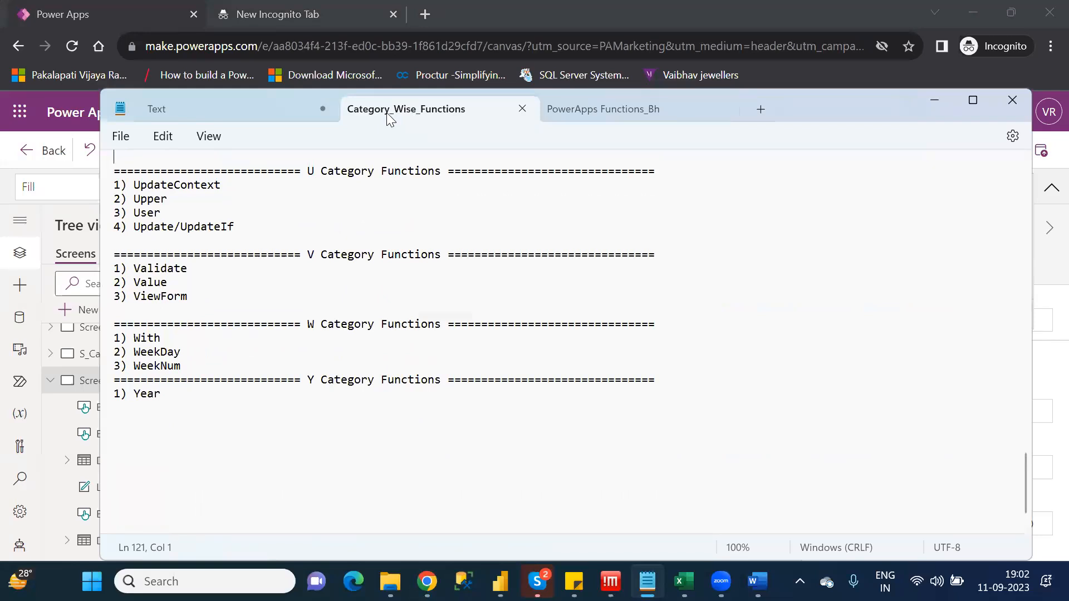
pyautogui.doubleClick(160, 227)
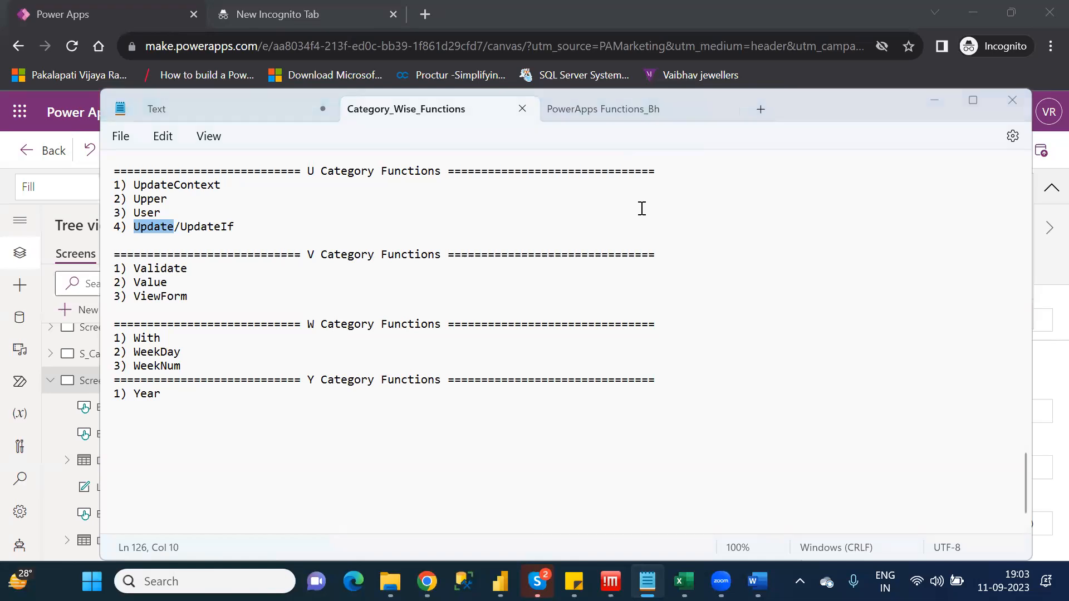
# Switch back to Power Apps and add a new blank screen to the app, with the formula bar collapsed
pyautogui.hotkey('alt', 'Tab')
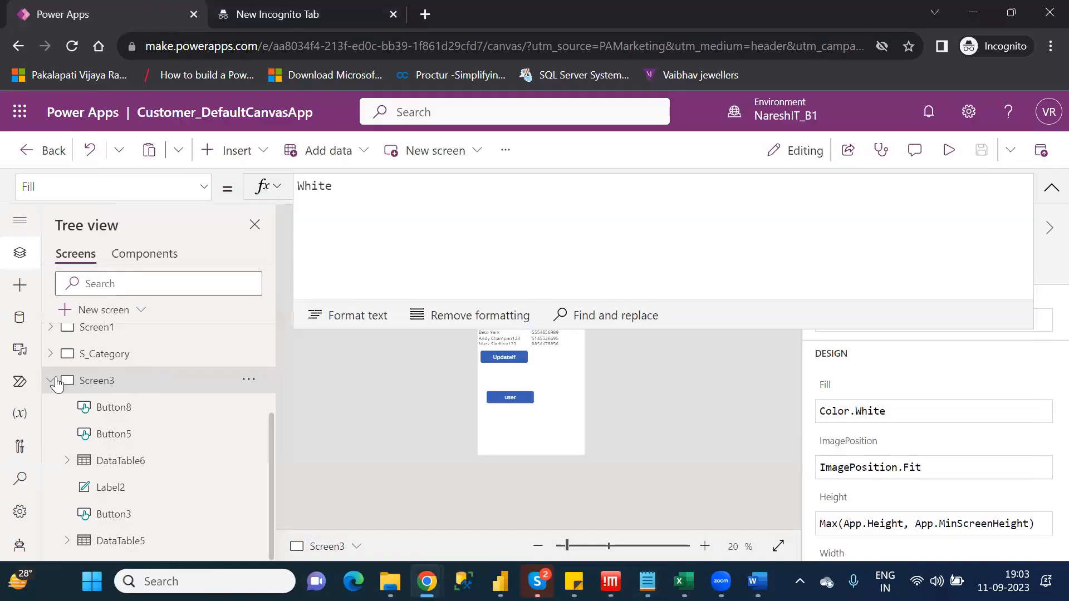
pyautogui.click(54, 381)
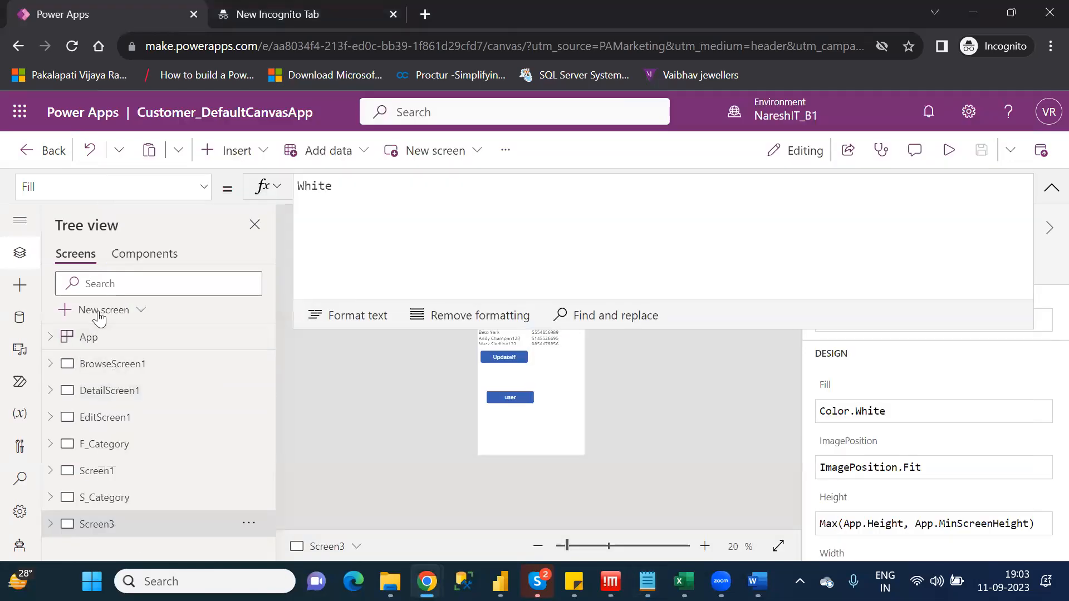
pyautogui.click(99, 311)
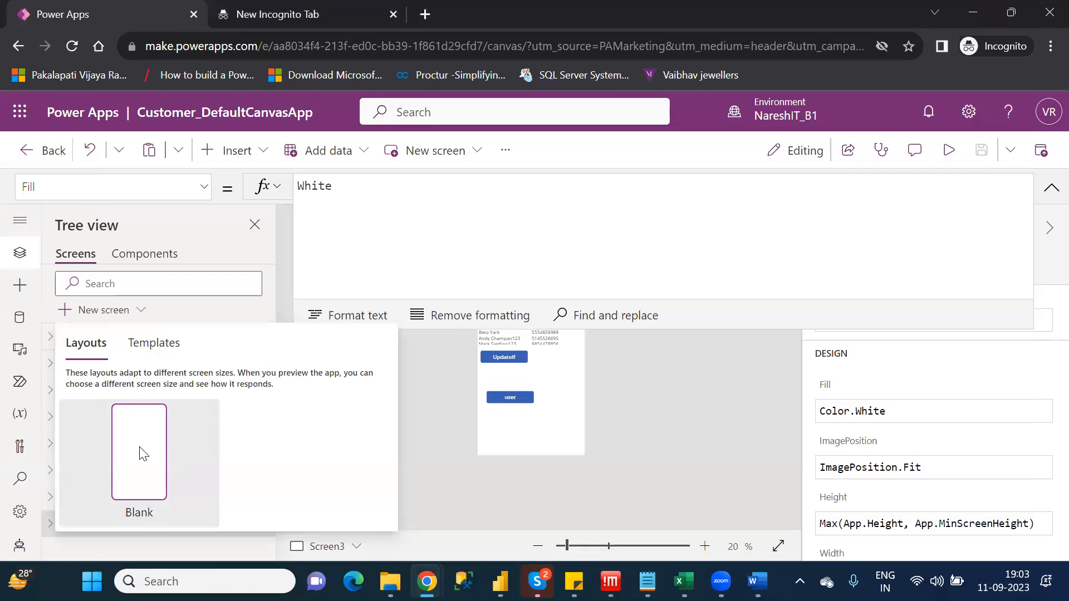
pyautogui.click(144, 454)
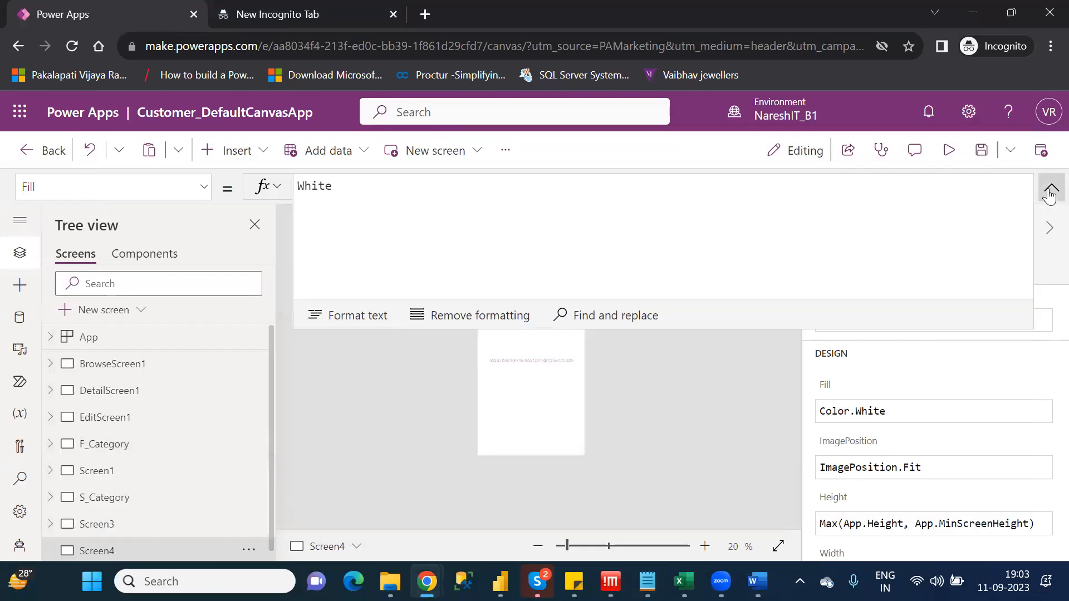
pyautogui.click(1050, 192)
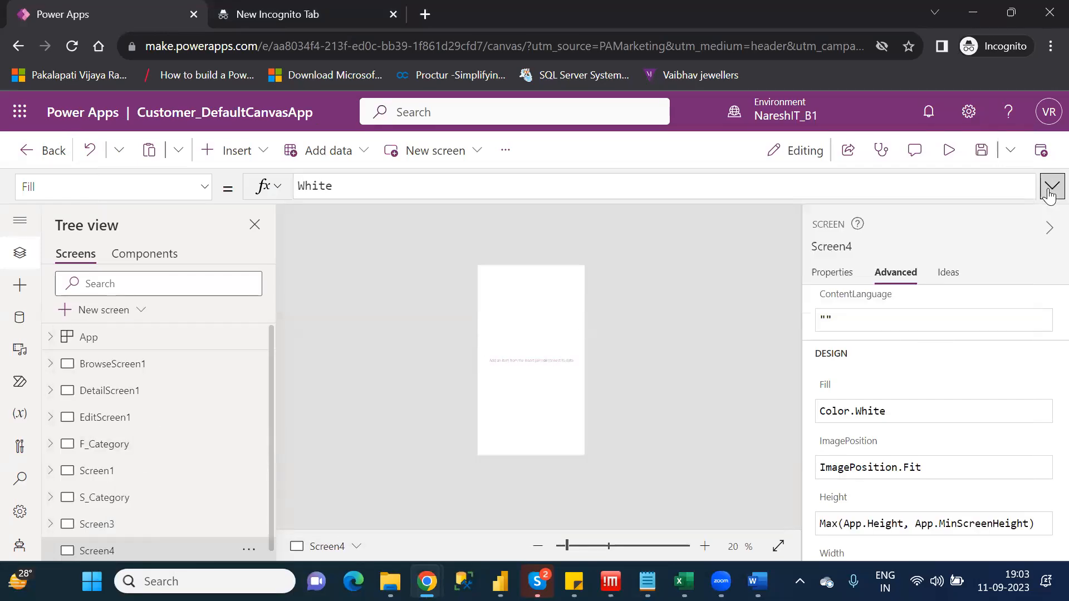
pyautogui.click(578, 549)
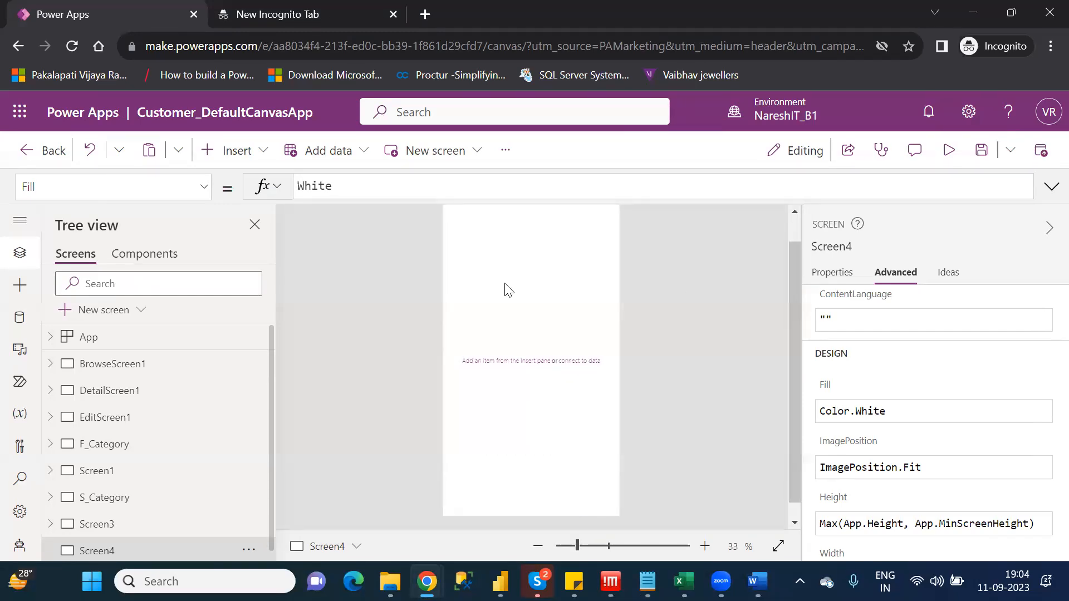
# Insert a button on the new blank screen and set its text to "Create Collect"
pyautogui.click(231, 160)
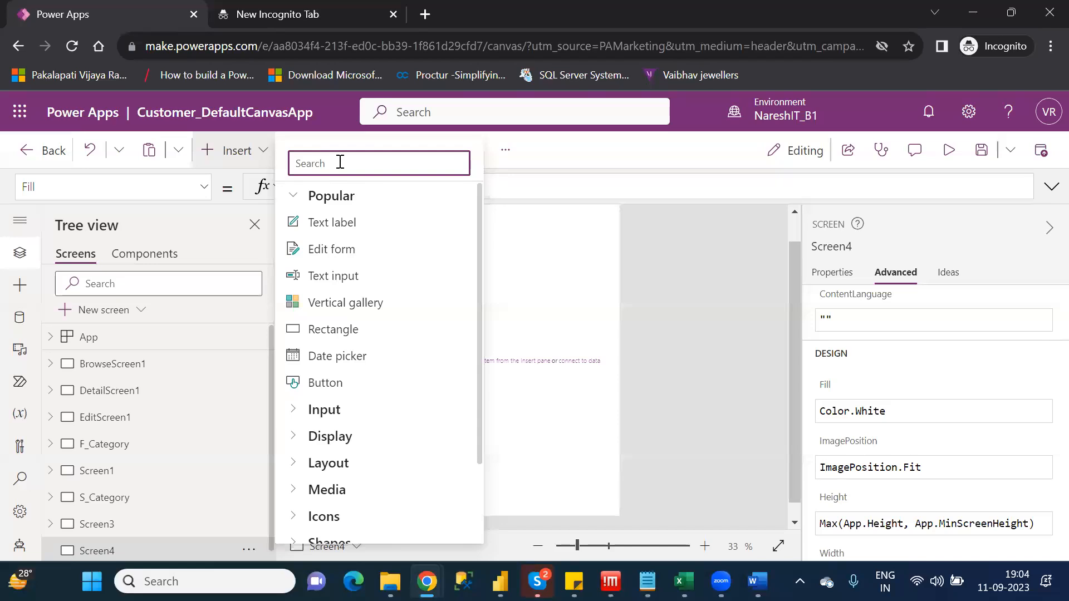
pyautogui.write('but')
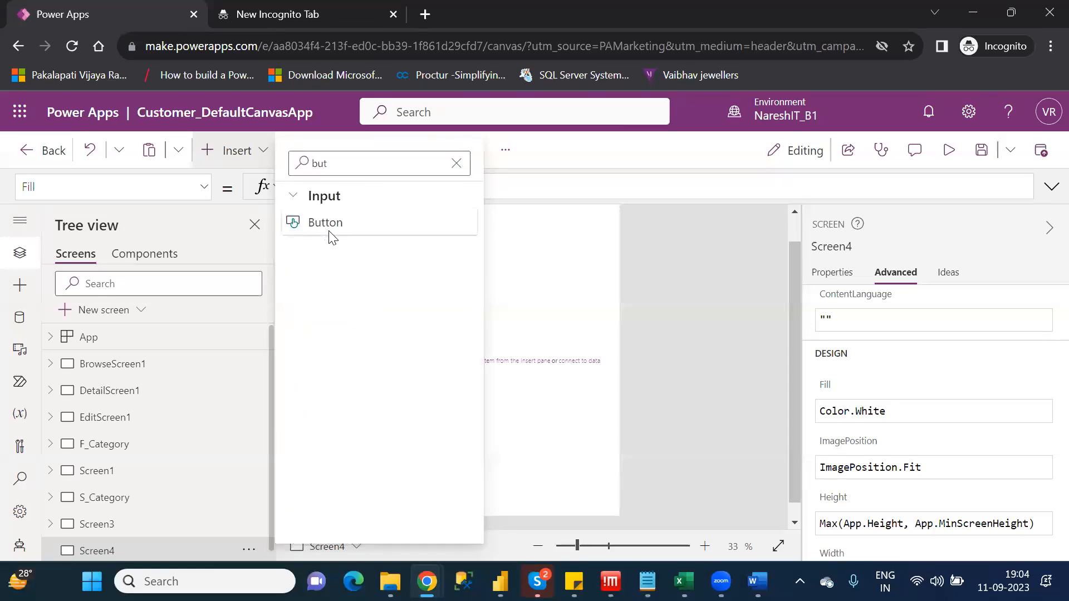
pyautogui.click(329, 228)
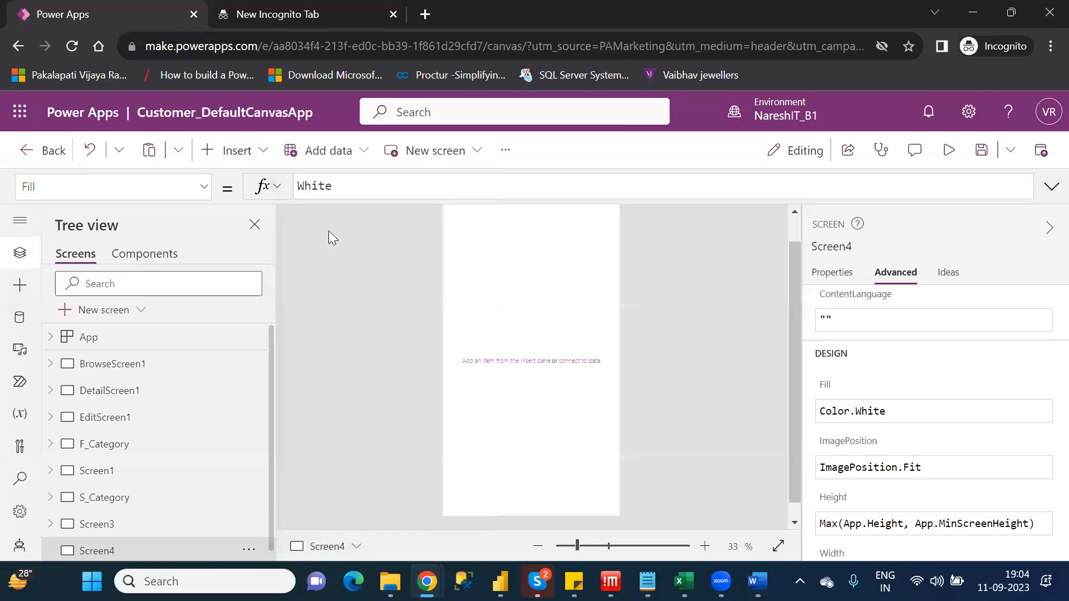
pyautogui.click(828, 280)
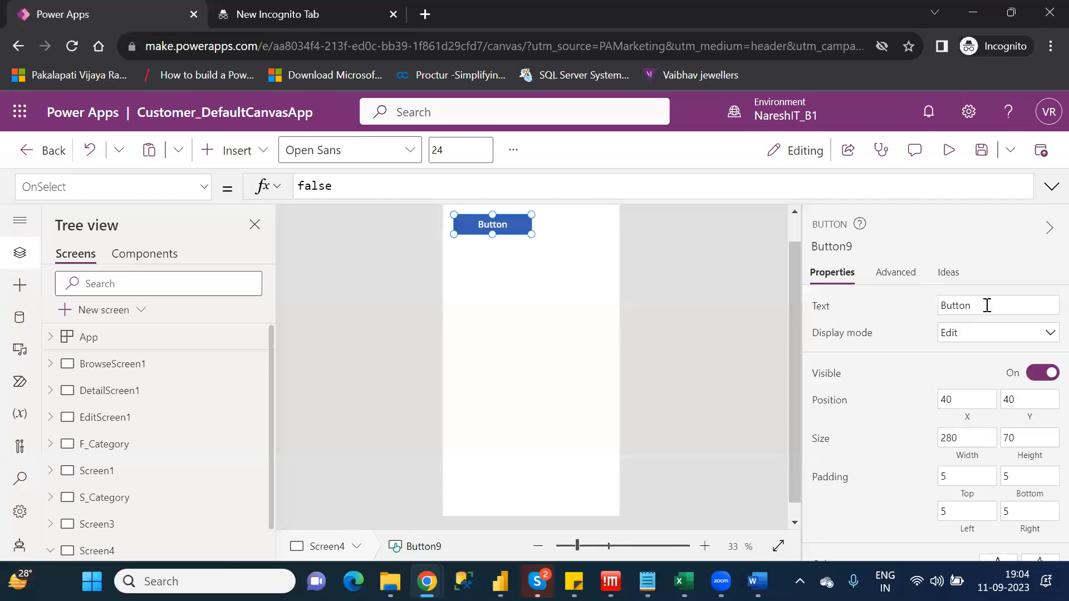
pyautogui.click(967, 305)
pyautogui.write('Create')
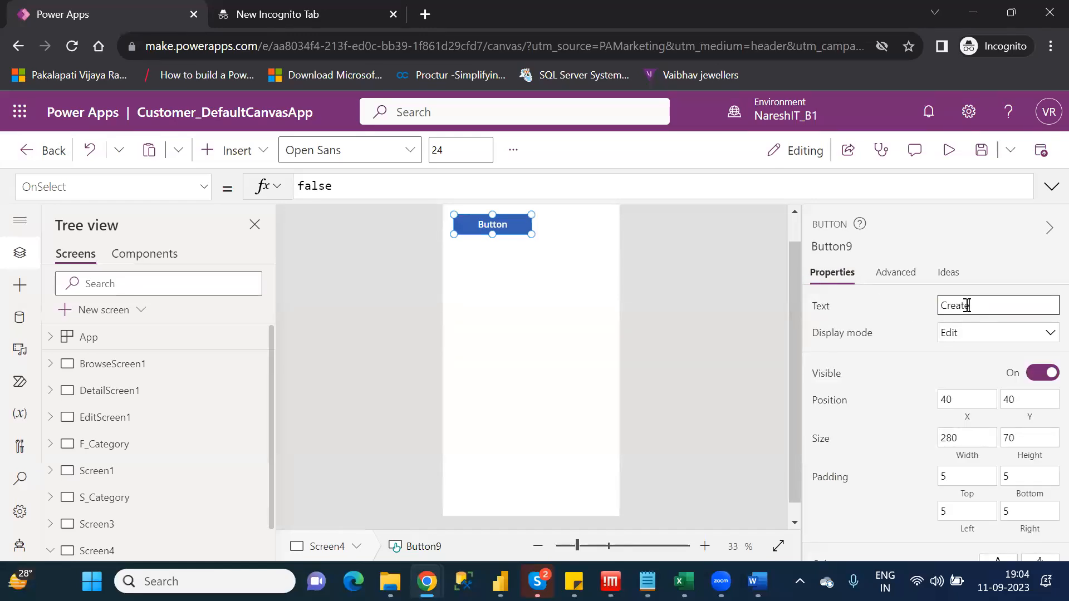
pyautogui.write(' Collect')
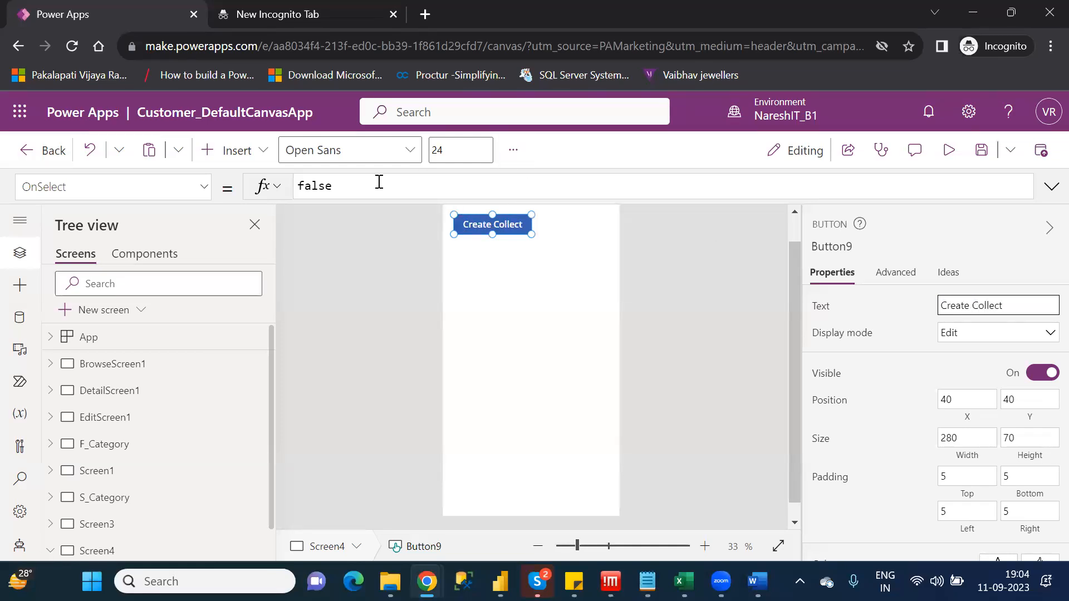
# Replace the button's OnSelect formula with the start of a ClearCollect call whose collection is named CollectData
pyautogui.doubleClick(320, 185)
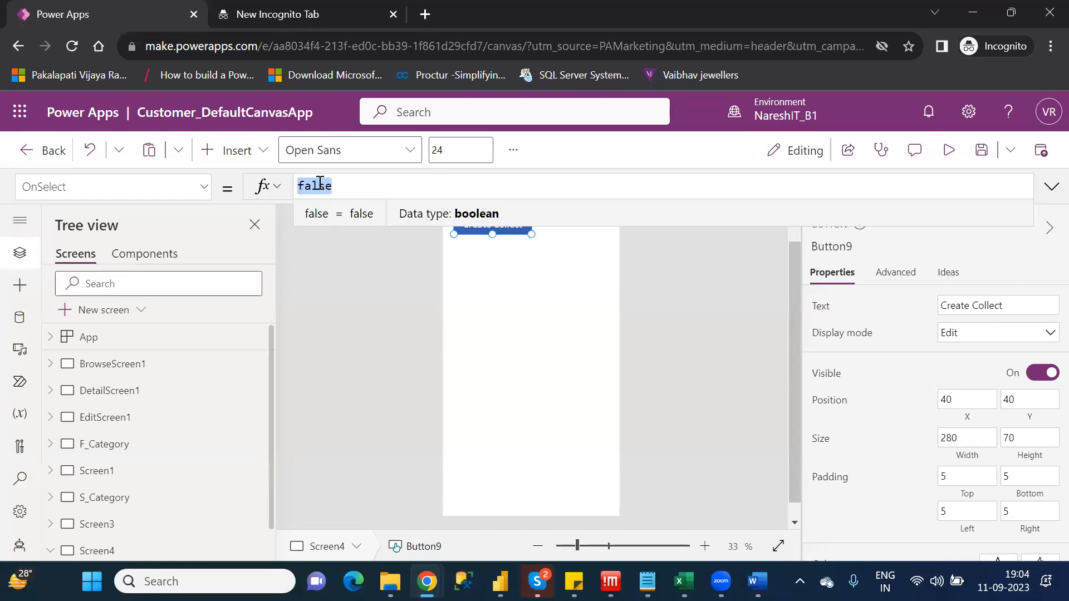
pyautogui.write('cle')
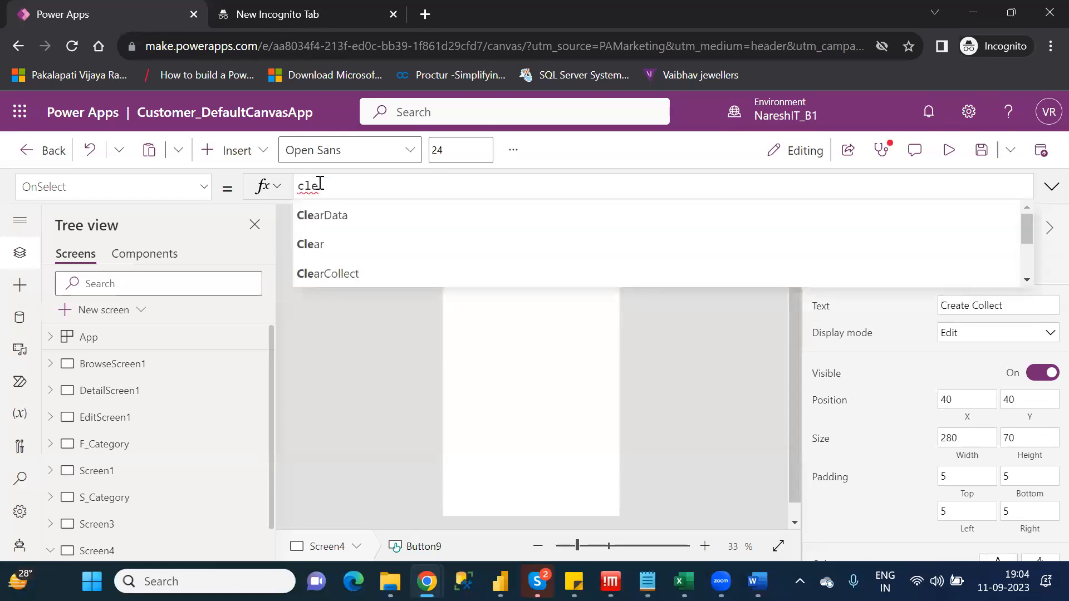
pyautogui.press('Down')
pyautogui.press('Down')
pyautogui.press('Tab')
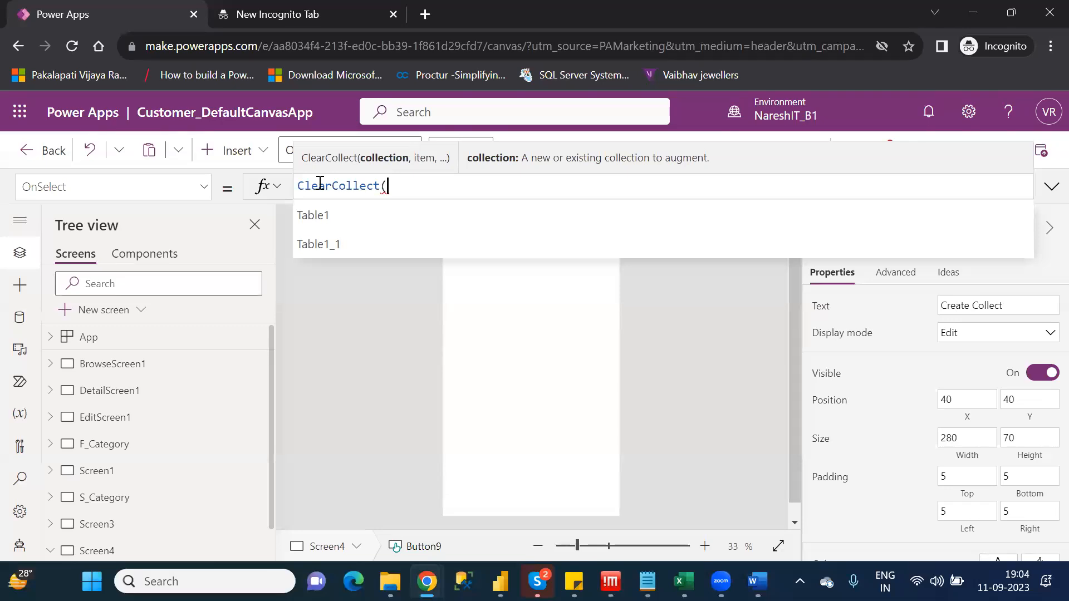
pyautogui.write('Cool')
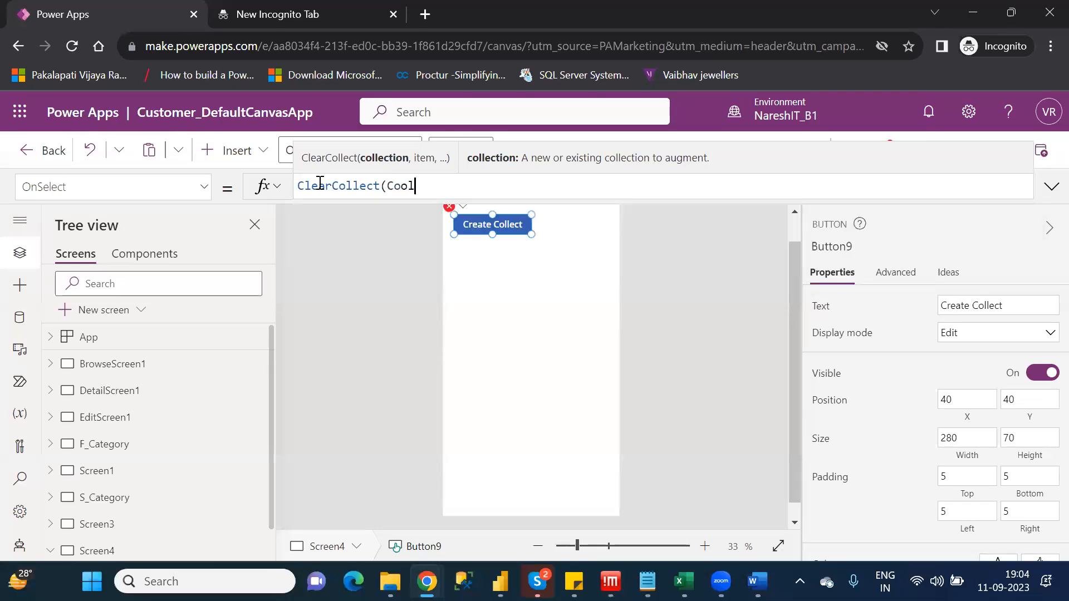
pyautogui.press('BackSpace')
pyautogui.press('BackSpace')
pyautogui.write('lle')
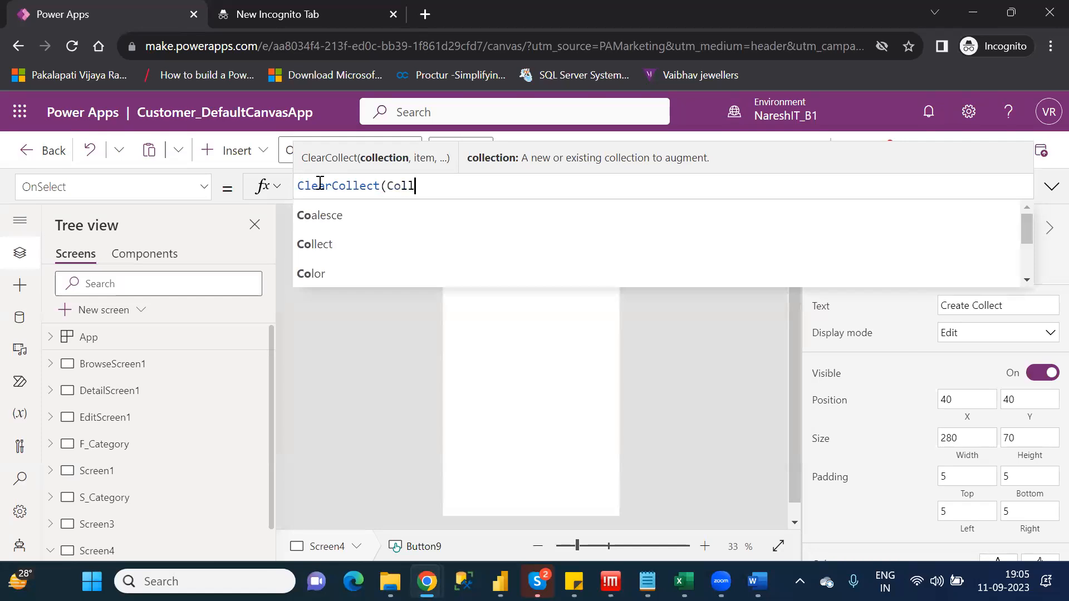
pyautogui.write('ctva')
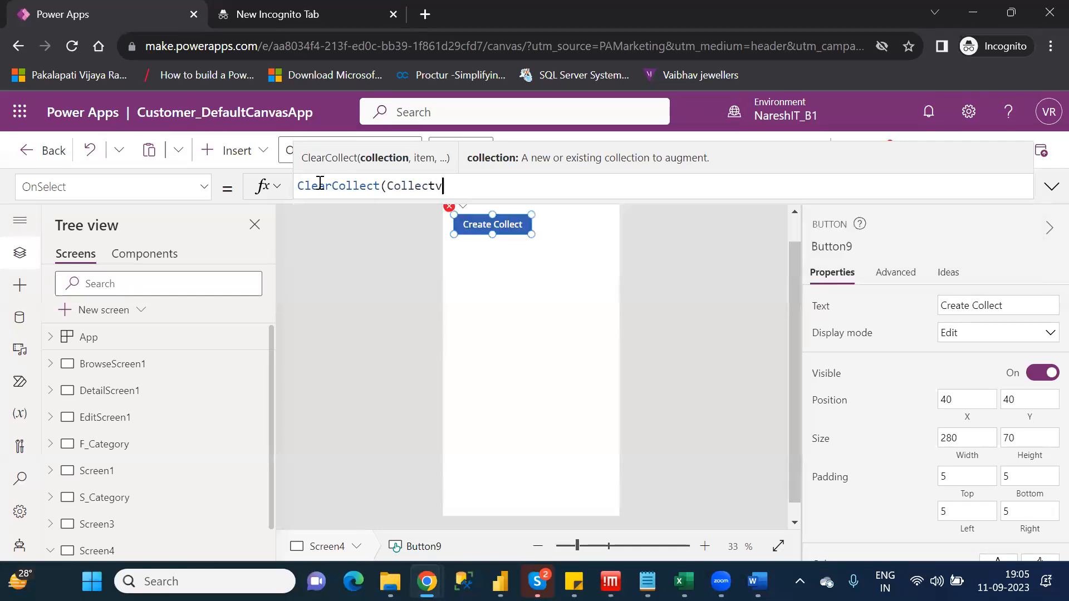
pyautogui.press('BackSpace')
pyautogui.press('BackSpace')
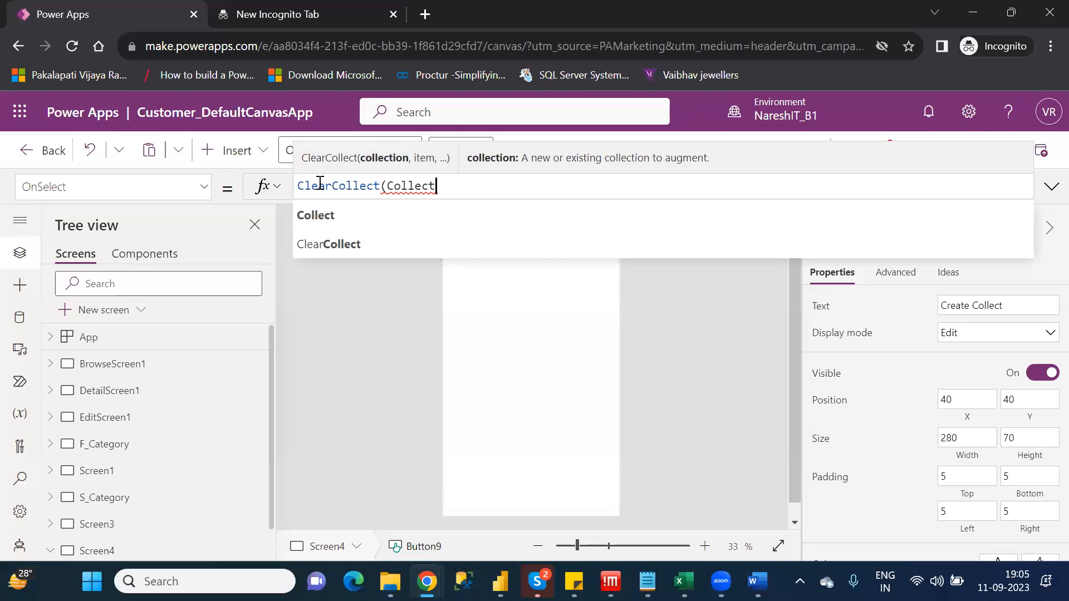
pyautogui.write('Data,')
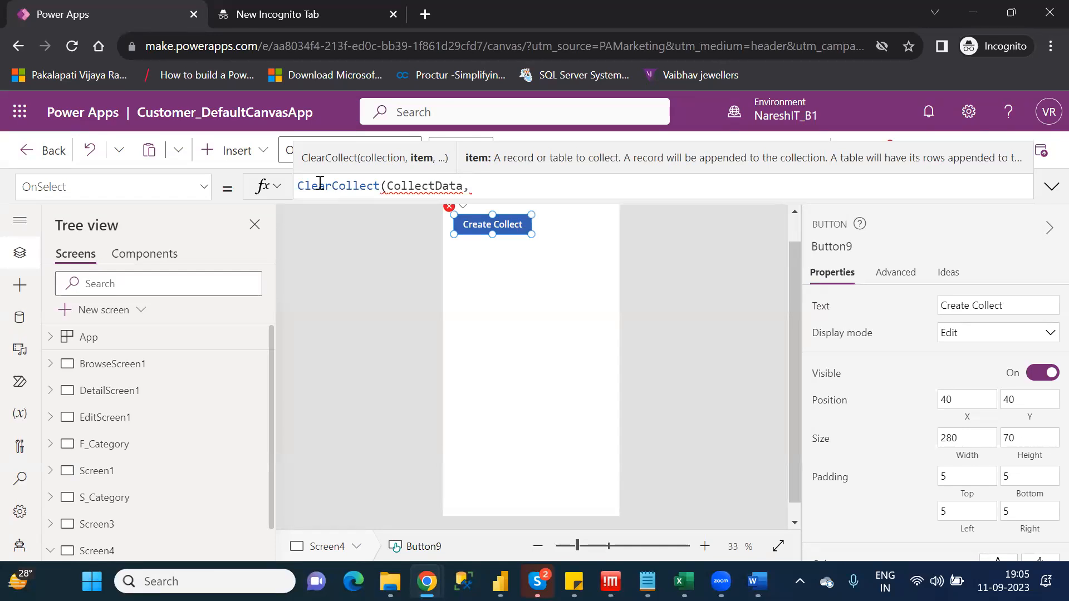
pyautogui.doubleClick(401, 185)
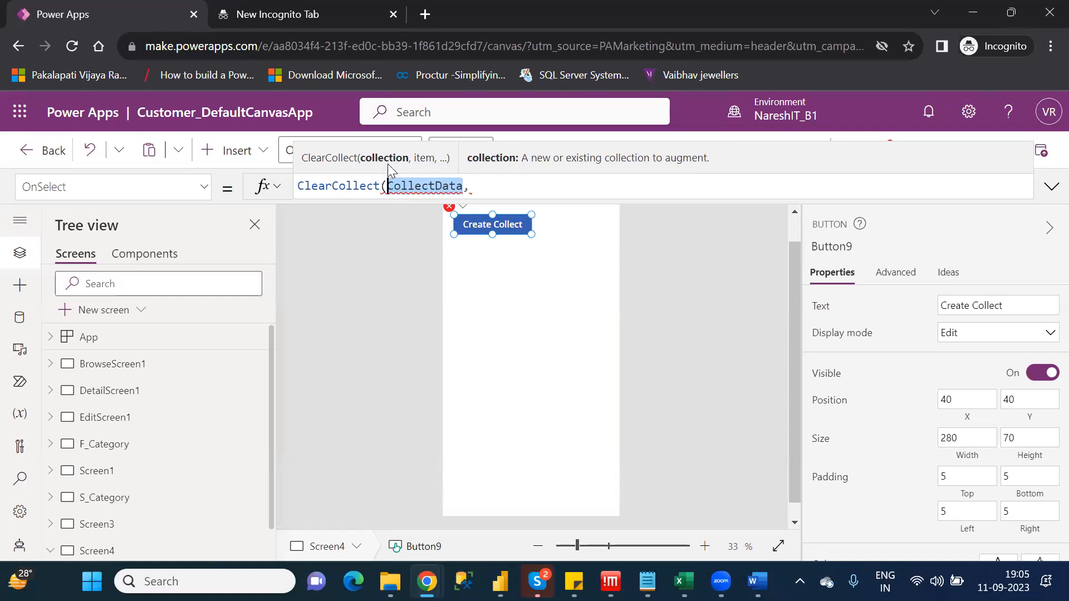
# Add the first record {Id:1,Name:"ABC"} and a trailing comma to the ClearCollect formula
pyautogui.click(485, 191)
pyautogui.write('{Id')
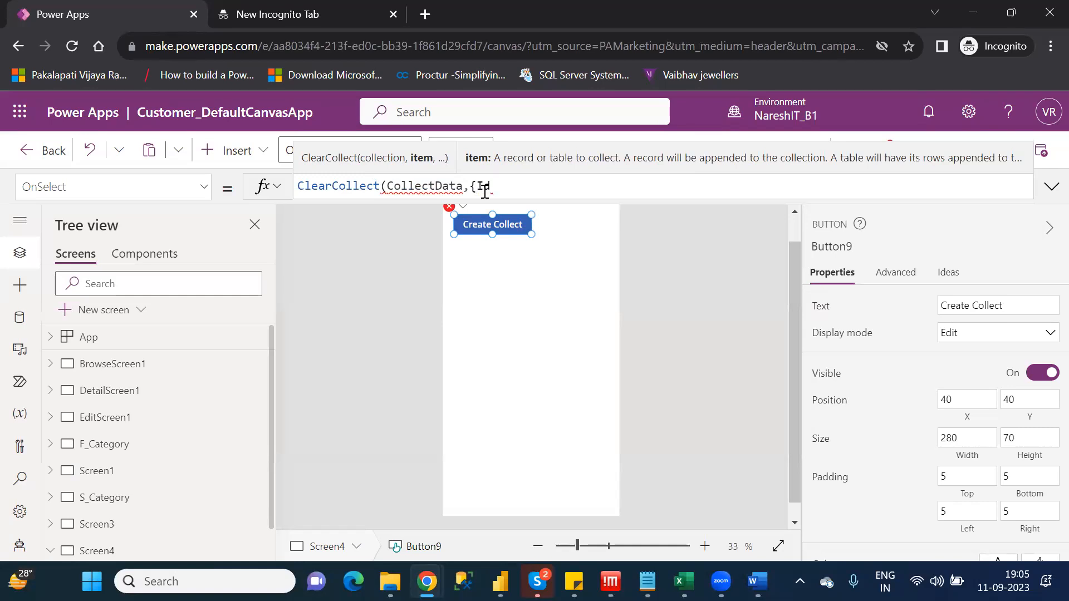
pyautogui.write(':1,Name:""')
pyautogui.press('Left')
pyautogui.write('ABC')
pyautogui.press('Right')
pyautogui.write('},')
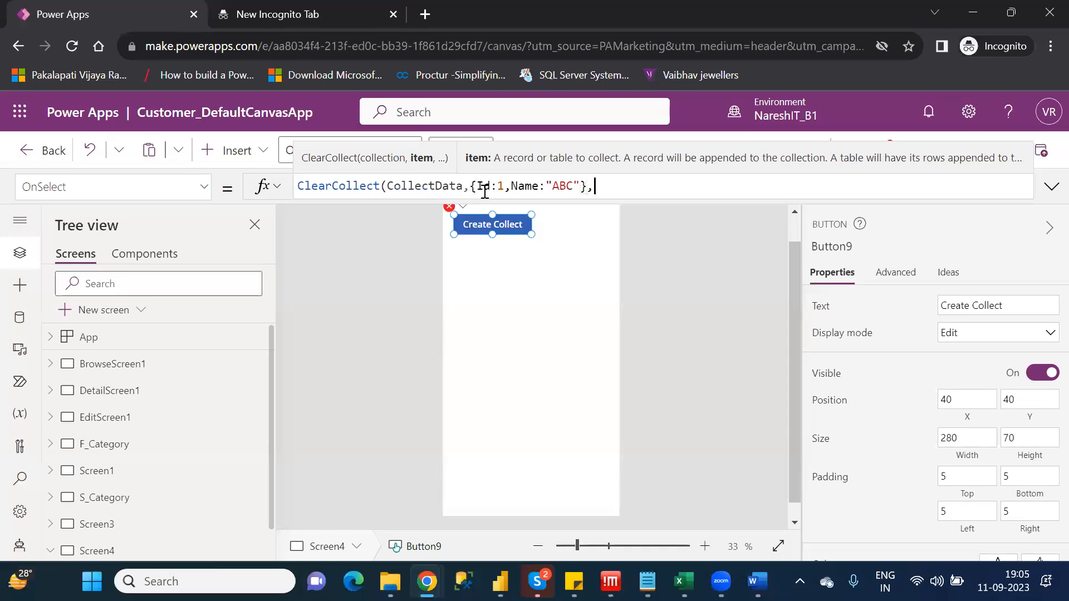
# Copy the {Id:1,Name:"ABC"} record with its comma and paste it twice at the end of the formula
pyautogui.moveTo(593, 186); pyautogui.dragTo(471, 186)
pyautogui.hotkey('ctrl', 'c')
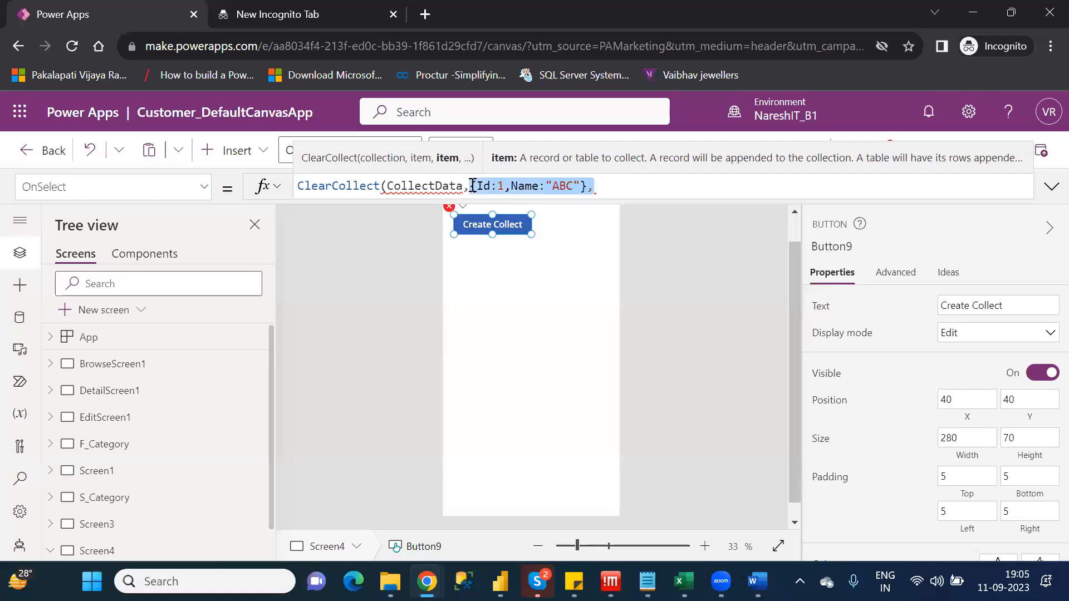
pyautogui.click(610, 184)
pyautogui.hotkey('ctrl', 'v')
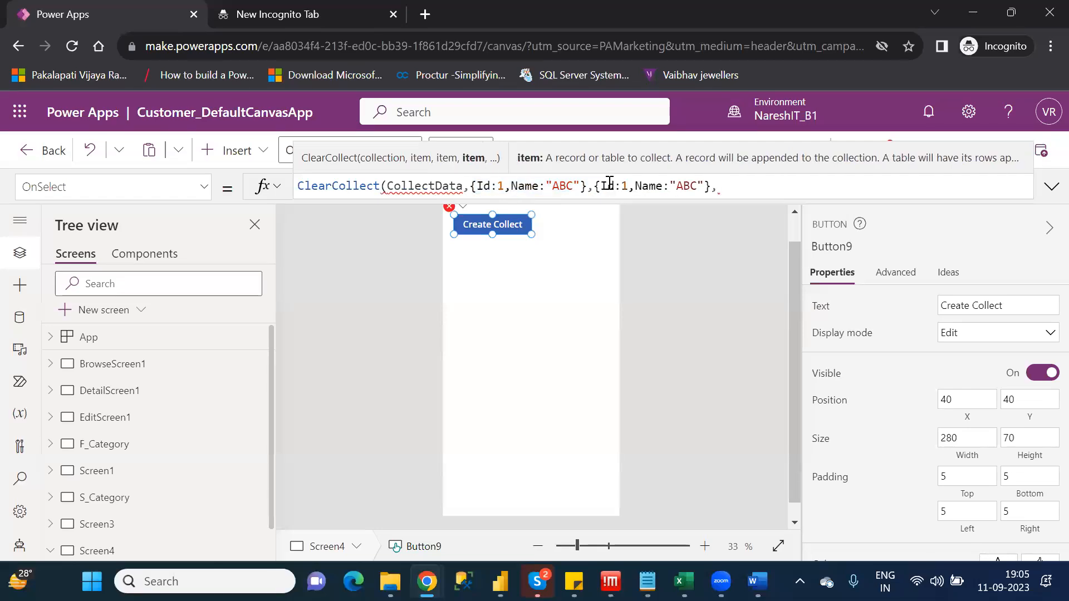
pyautogui.hotkey('ctrl', 'v')
# Change the second record in the formula to Id 2 and Name "PQR"
pyautogui.click(627, 186)
pyautogui.press('BackSpace')
pyautogui.write('2')
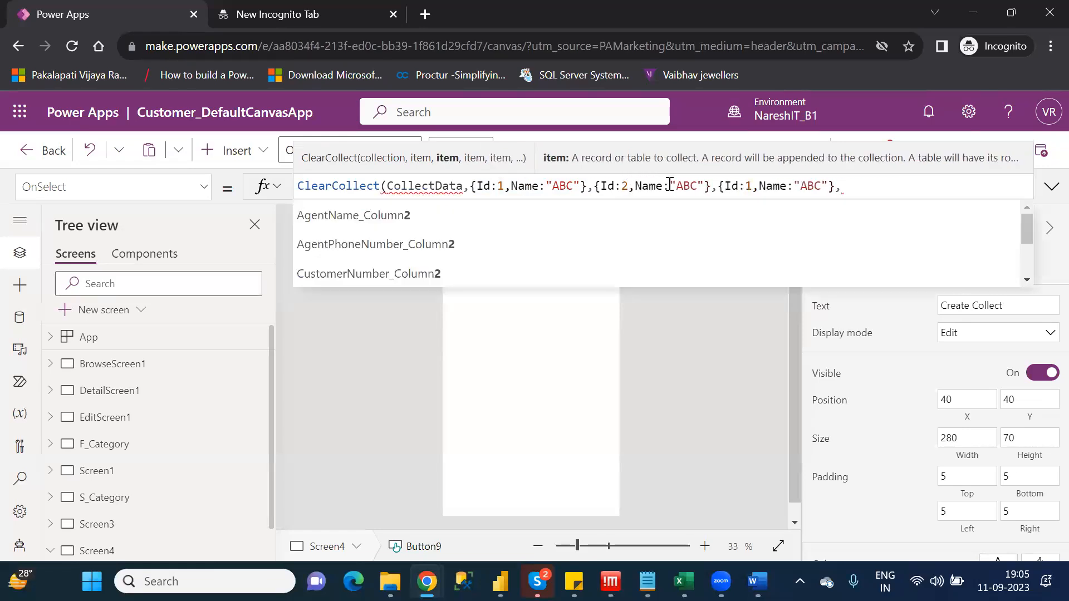
pyautogui.click(679, 185)
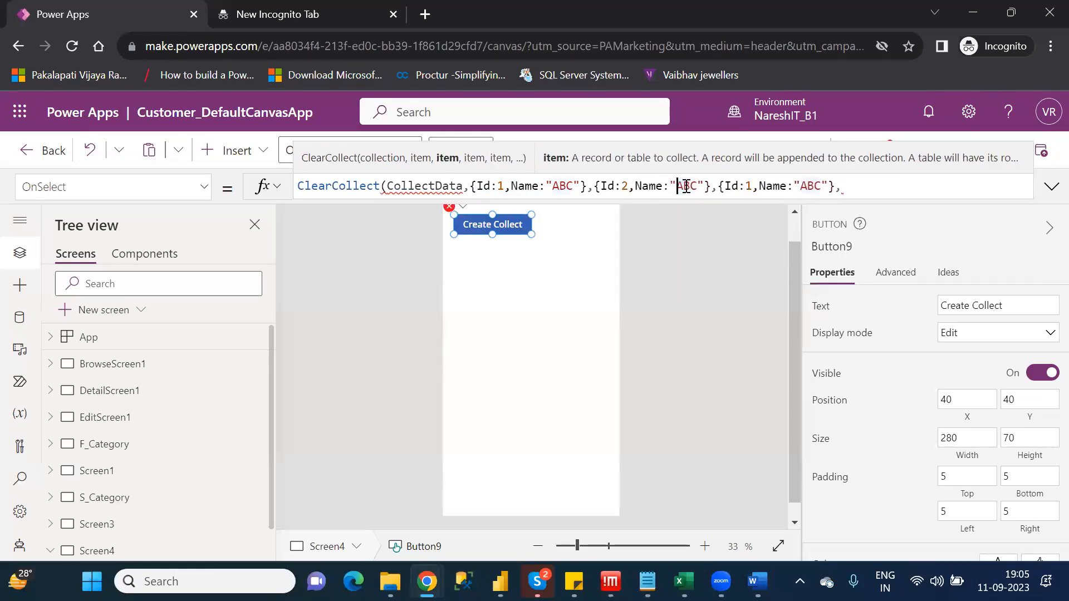
pyautogui.doubleClick(685, 186)
pyautogui.write('PQR')
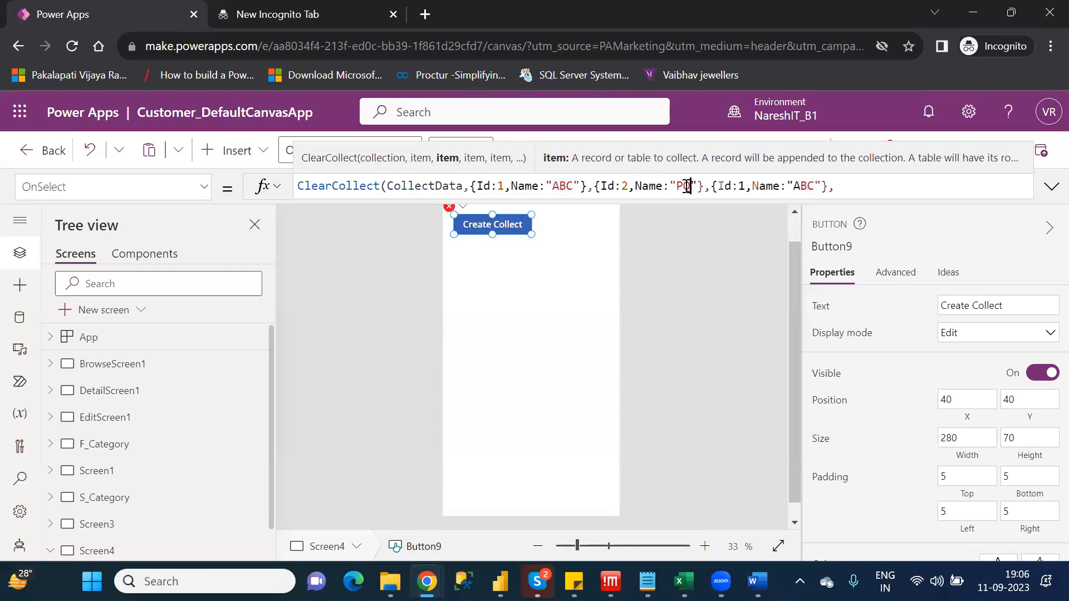
# Change the third record in the formula to Id 3 and Name "XYZ", and close the ClearCollect call with a parenthesis
pyautogui.click(752, 187)
pyautogui.press('BackSpace')
pyautogui.write('3')
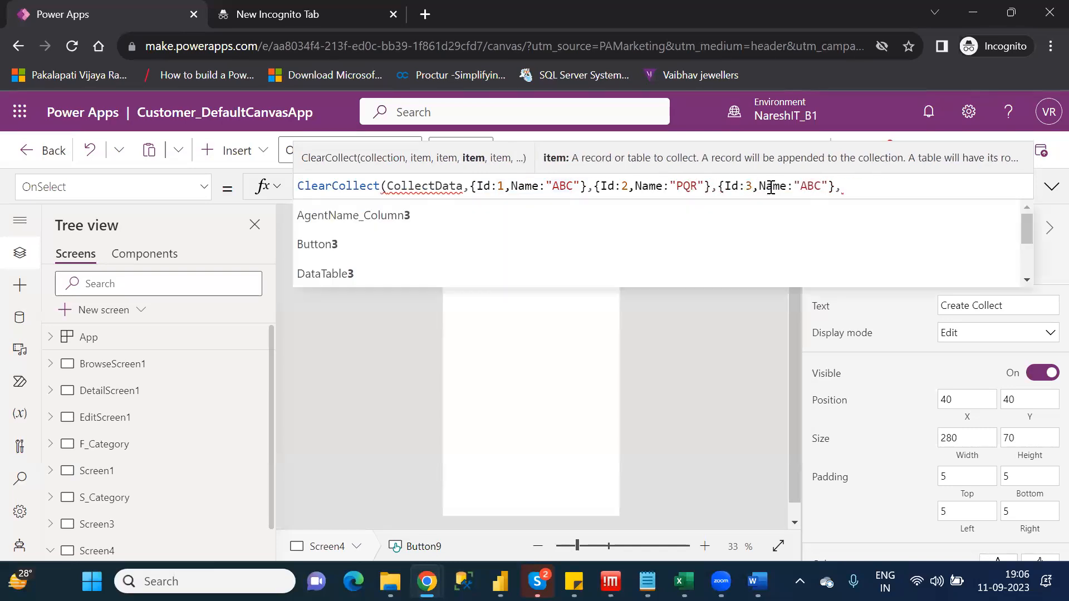
pyautogui.doubleClick(812, 187)
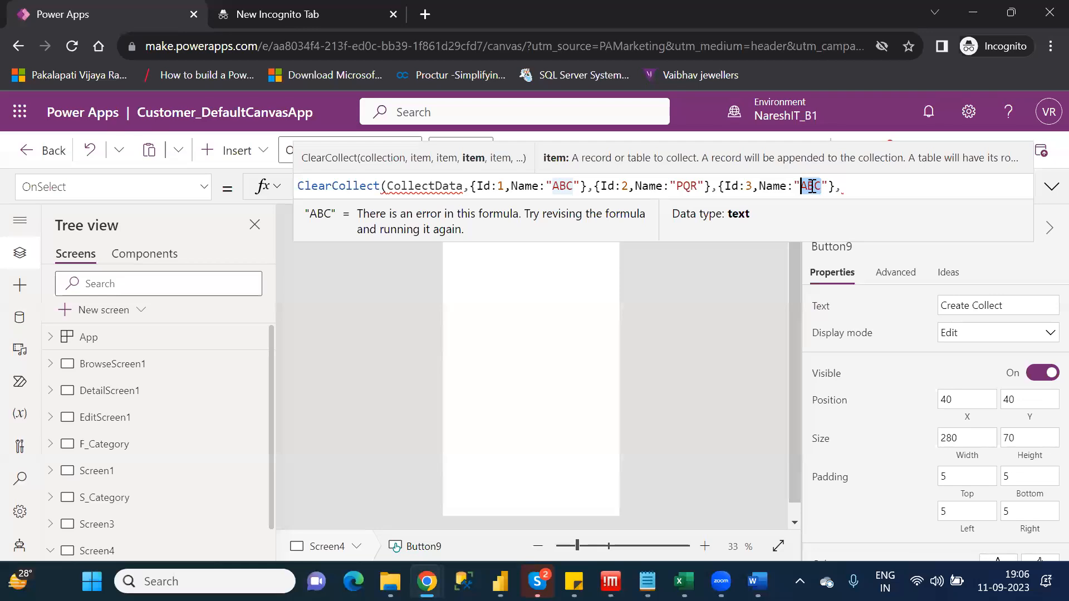
pyautogui.write('XYZ')
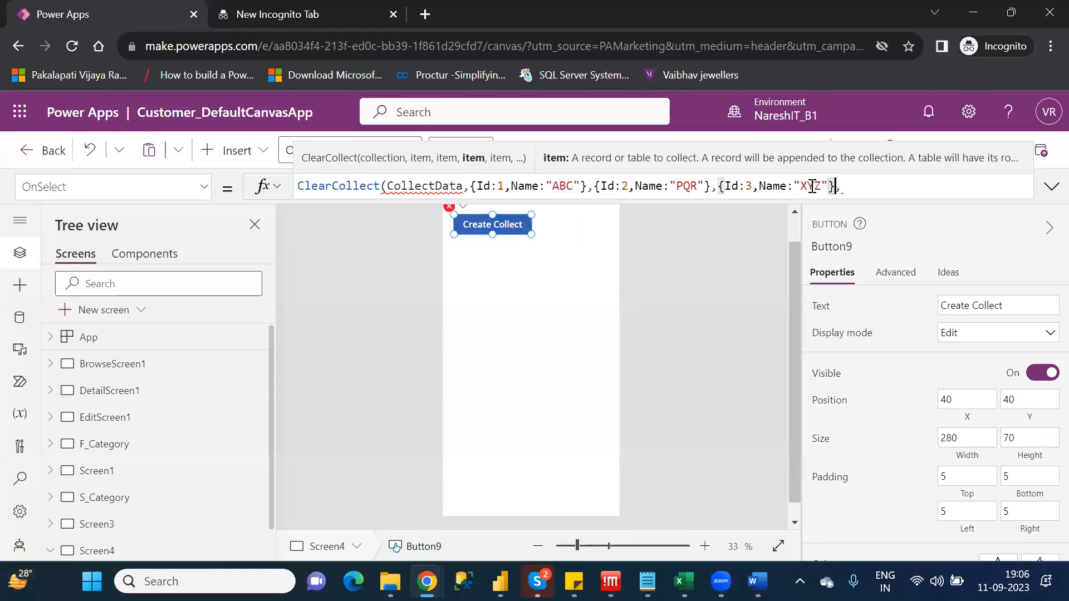
pyautogui.press('BackSpace')
pyautogui.write(')')
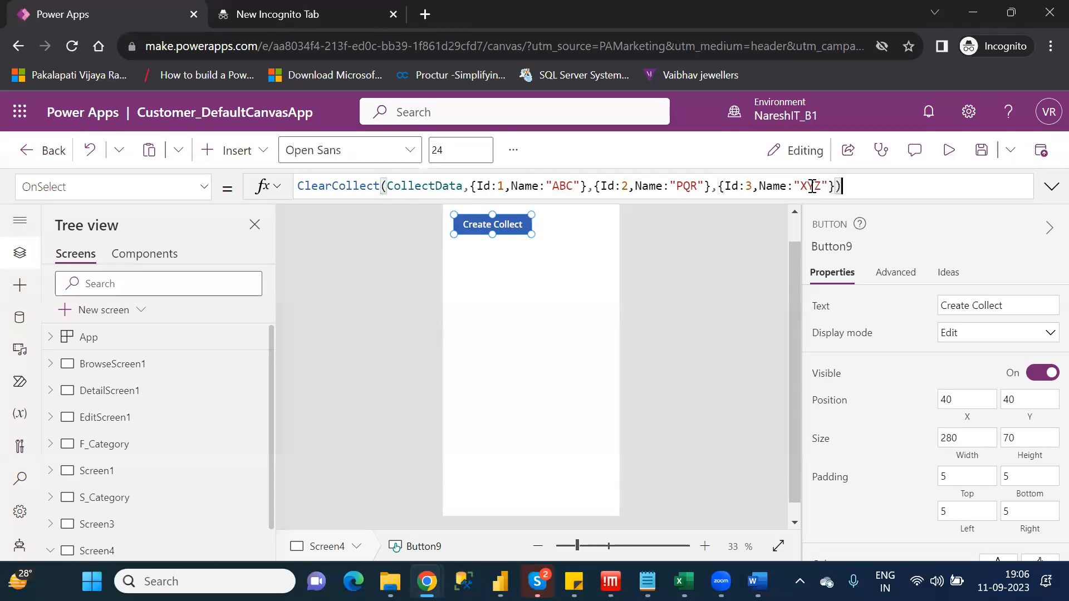
pyautogui.click(539, 308)
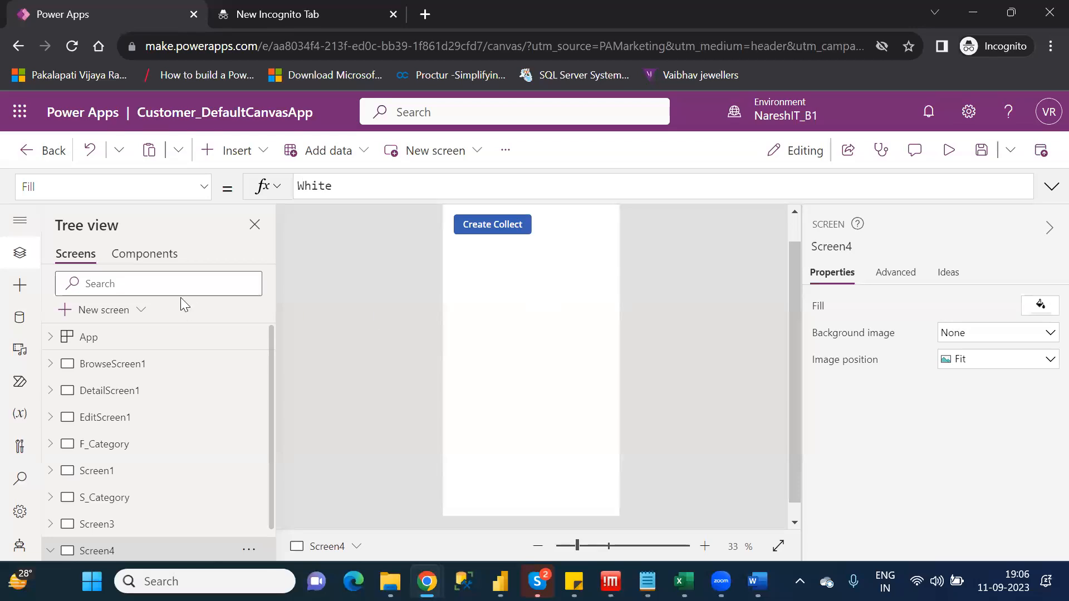
# Insert a data table on the screen and move it below the Create Collect button, to about Y 190
pyautogui.click(254, 149)
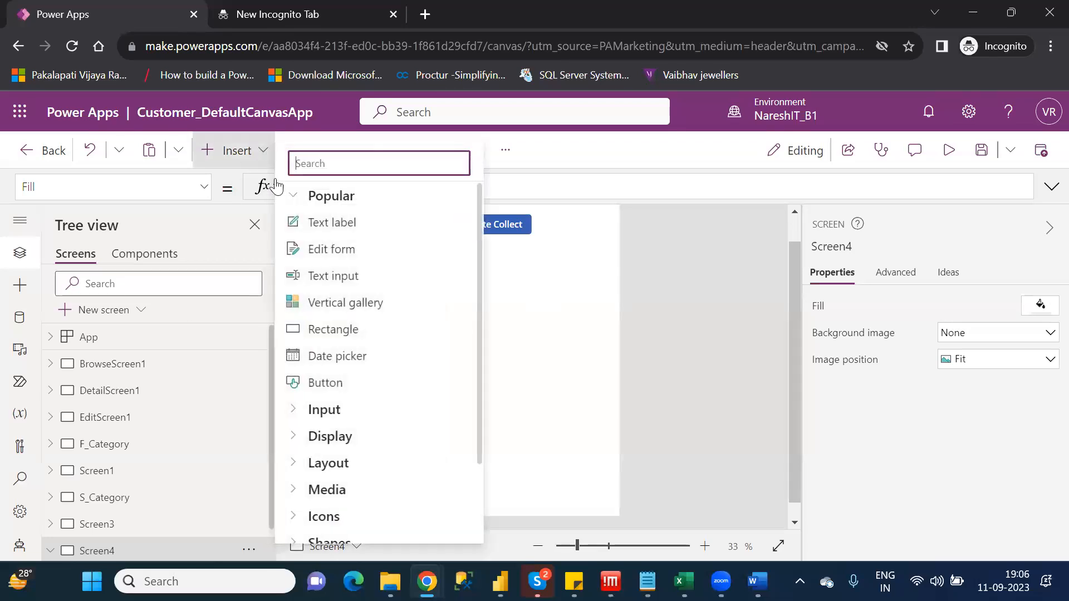
pyautogui.write('data')
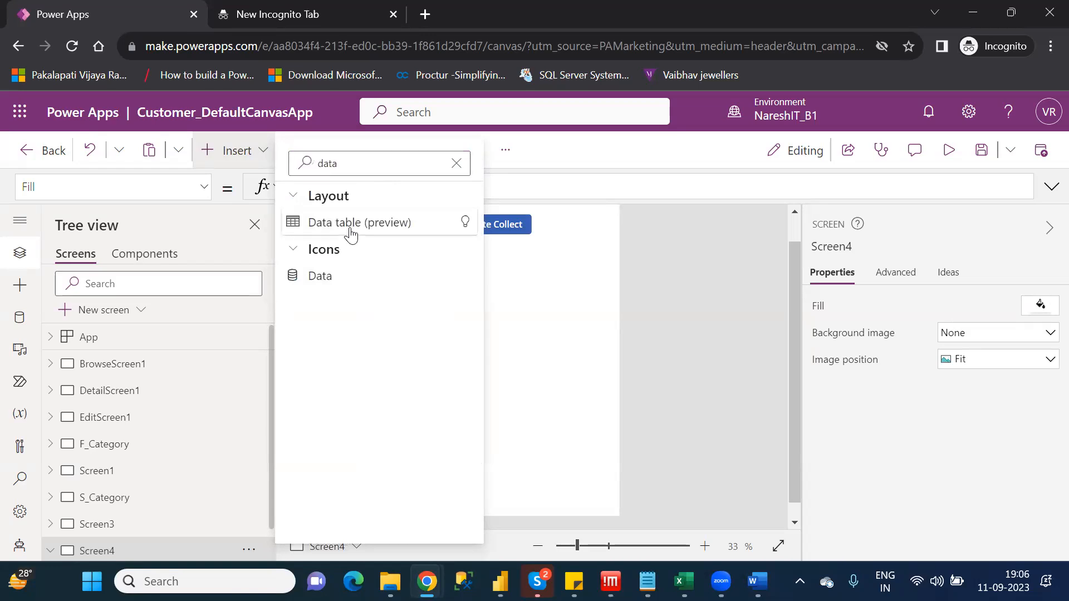
pyautogui.click(351, 226)
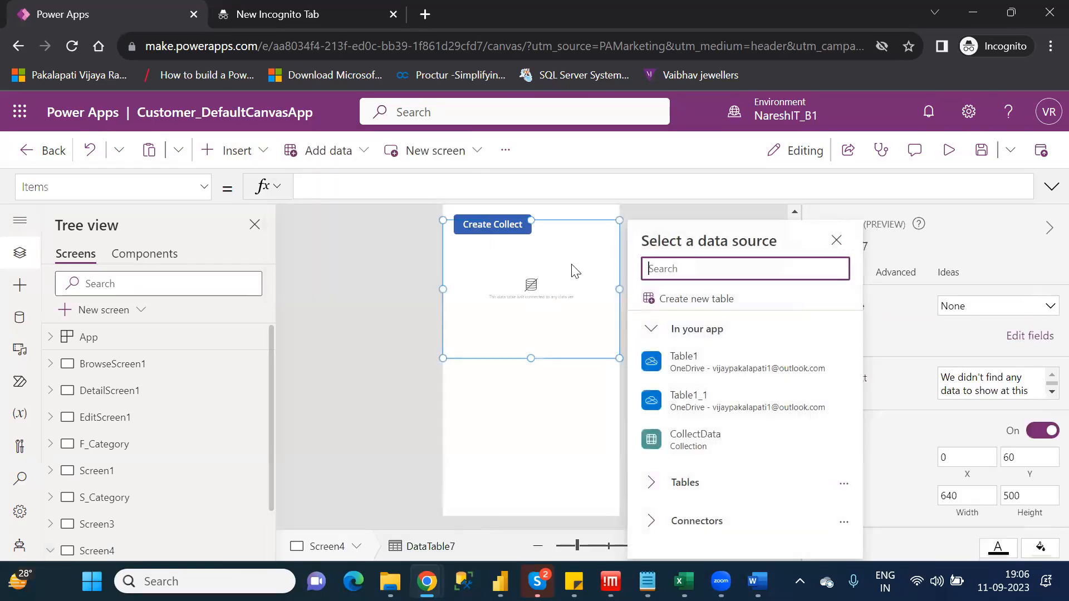
pyautogui.click(558, 233)
pyautogui.moveTo(554, 234); pyautogui.dragTo(550, 254)
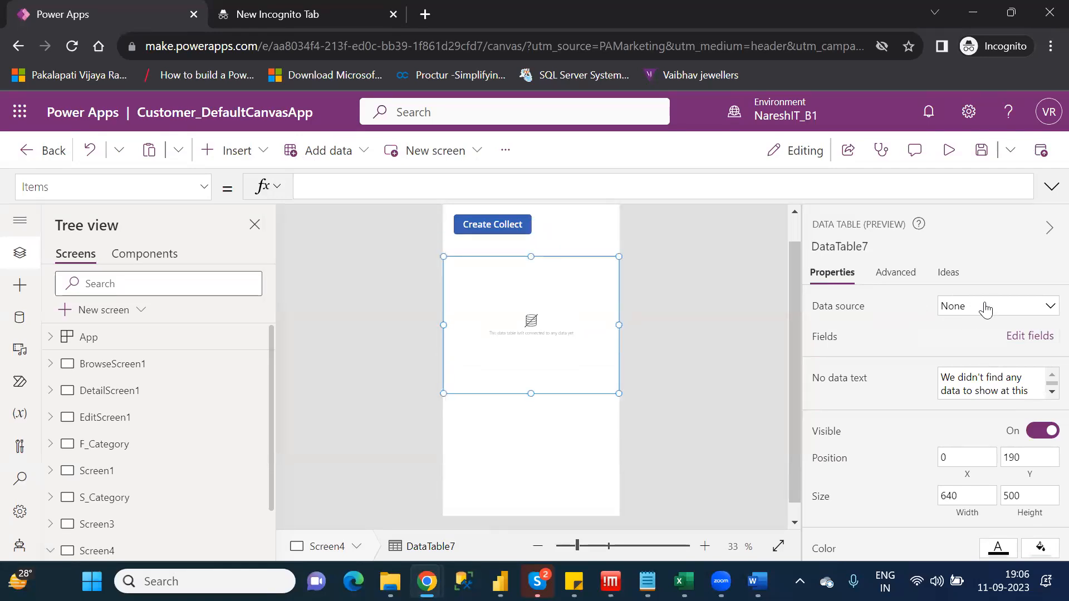
# Connect the data table to the CollectData collection and add its Id and Name fields as columns
pyautogui.click(984, 308)
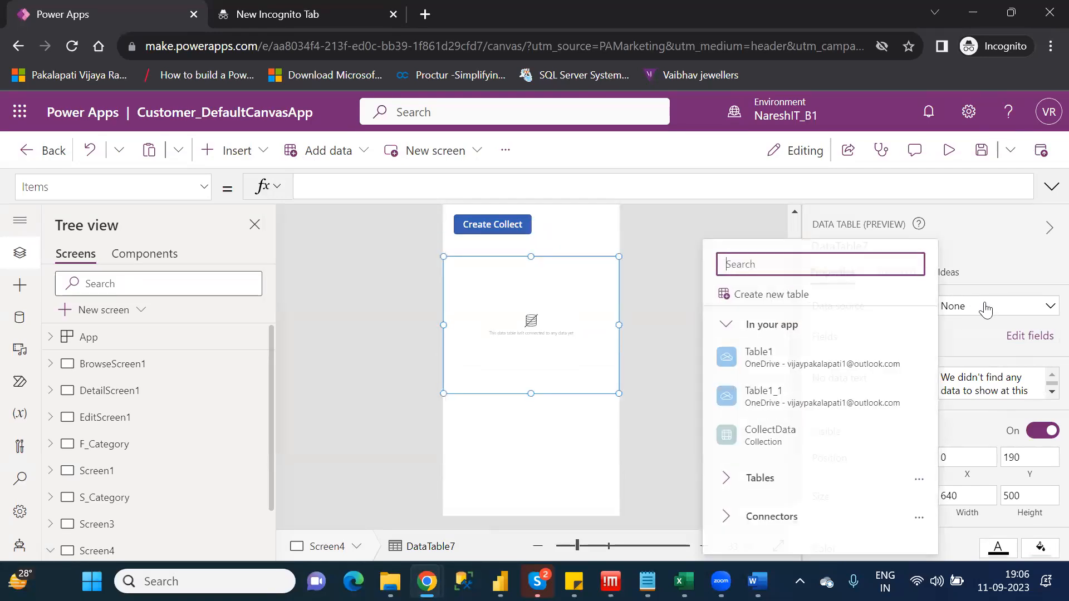
pyautogui.click(779, 440)
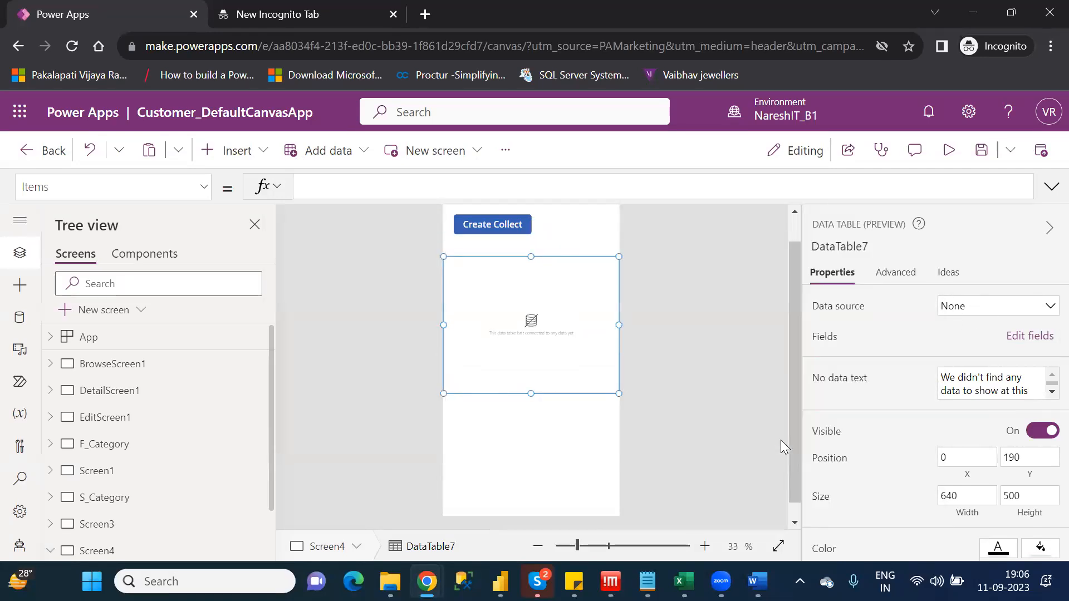
pyautogui.click(1014, 336)
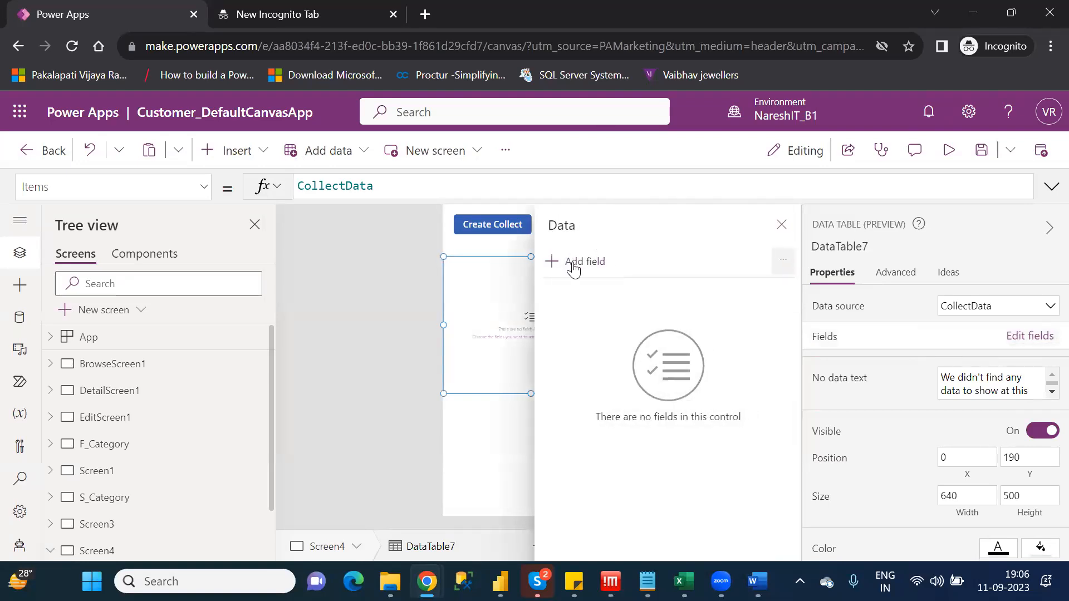
pyautogui.click(574, 269)
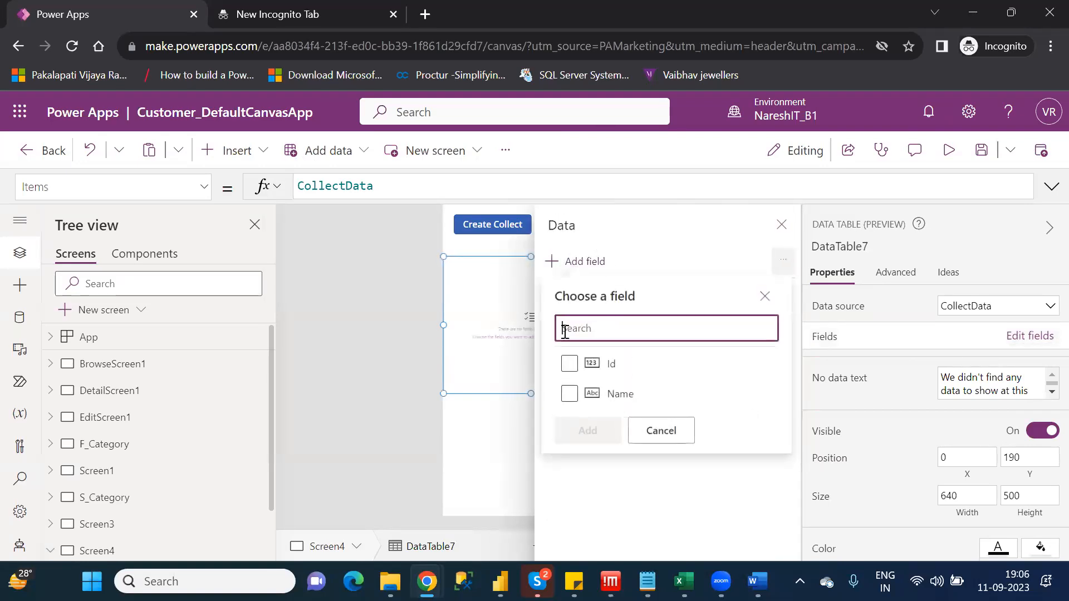
pyautogui.click(568, 365)
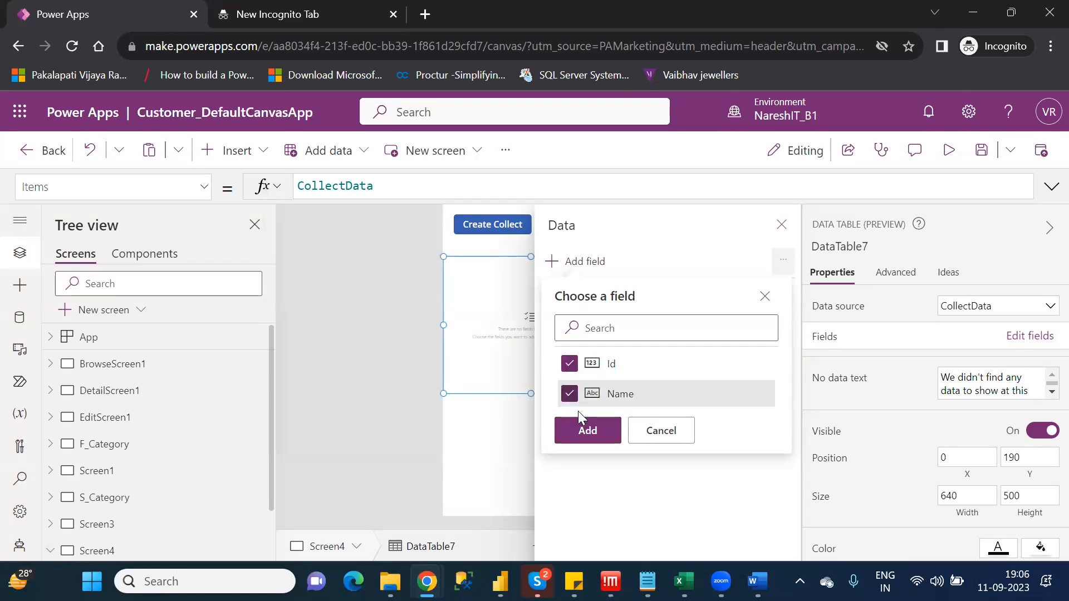
pyautogui.click(588, 430)
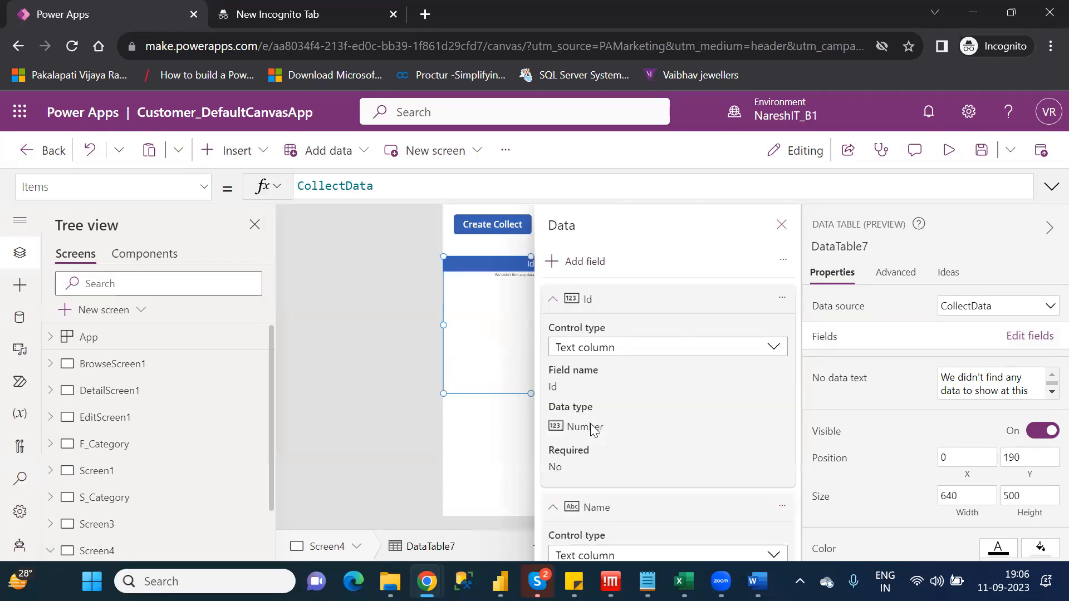
pyautogui.click(781, 224)
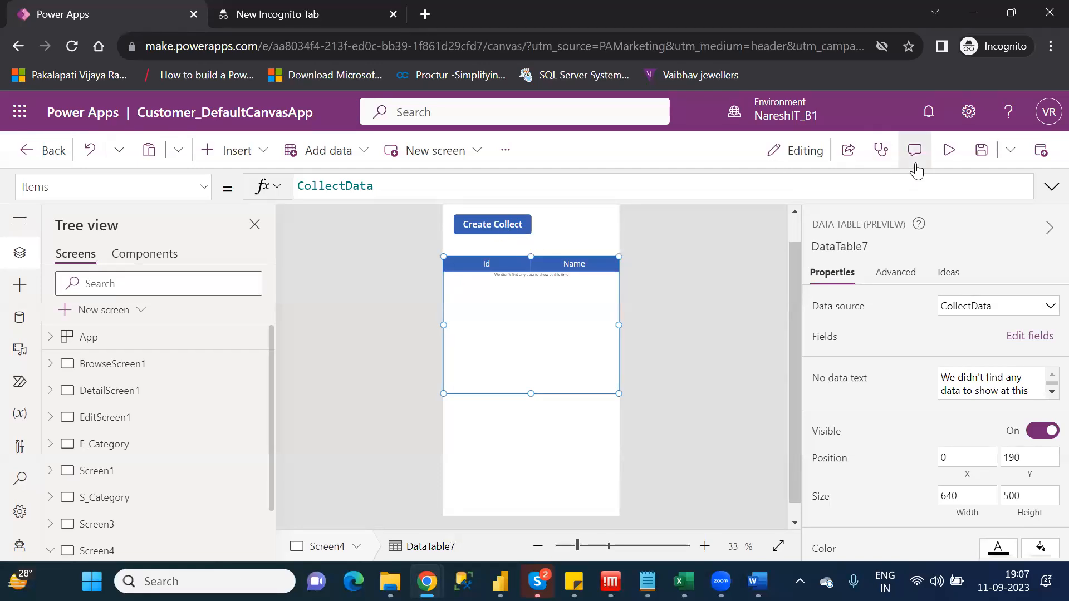
# Preview the app, return to editing, and run the Create Collect button on the canvas to fill the data table
pyautogui.click(947, 156)
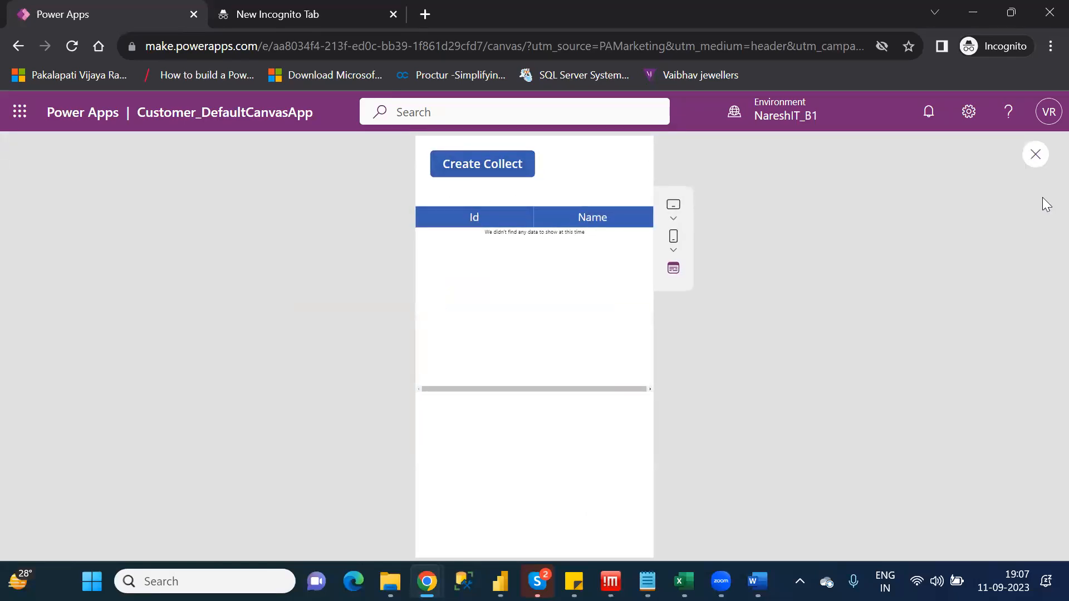
pyautogui.click(1033, 157)
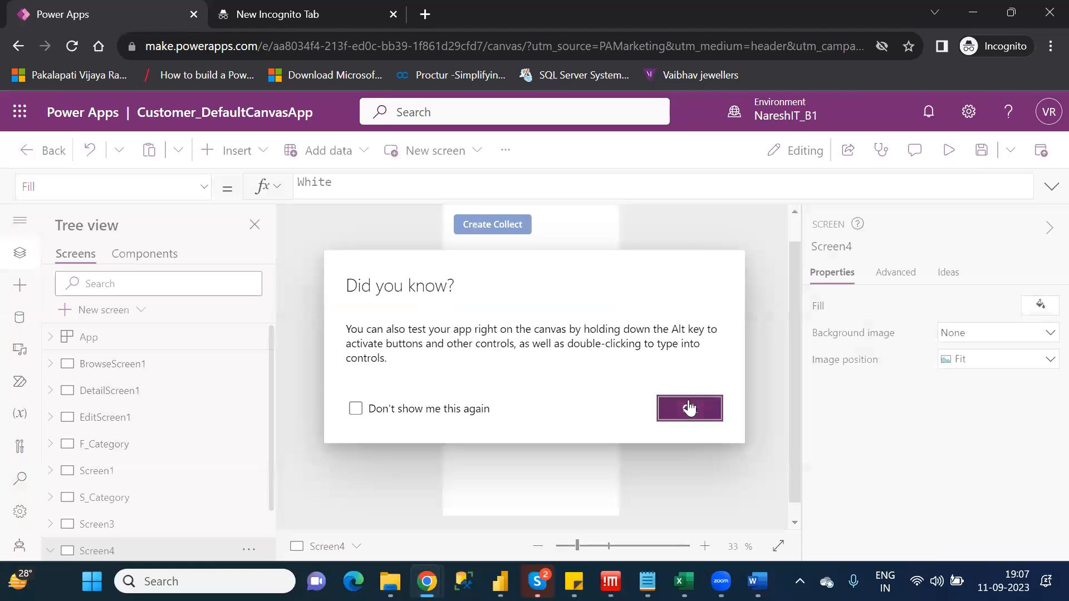
pyautogui.click(689, 408)
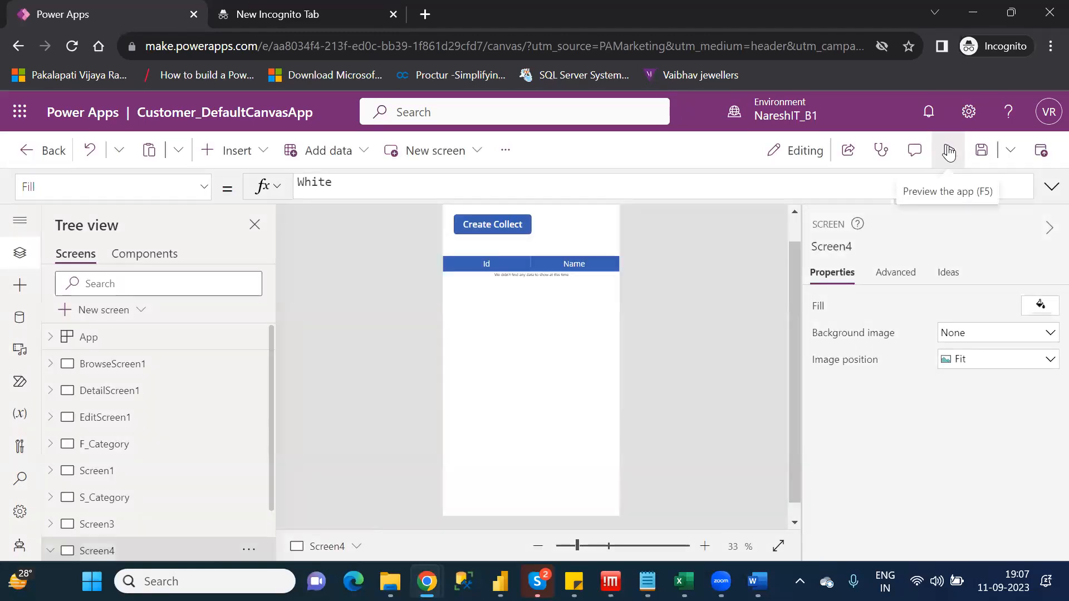
pyautogui.keyDown('alt'); pyautogui.click(497, 223); pyautogui.keyUp('alt')
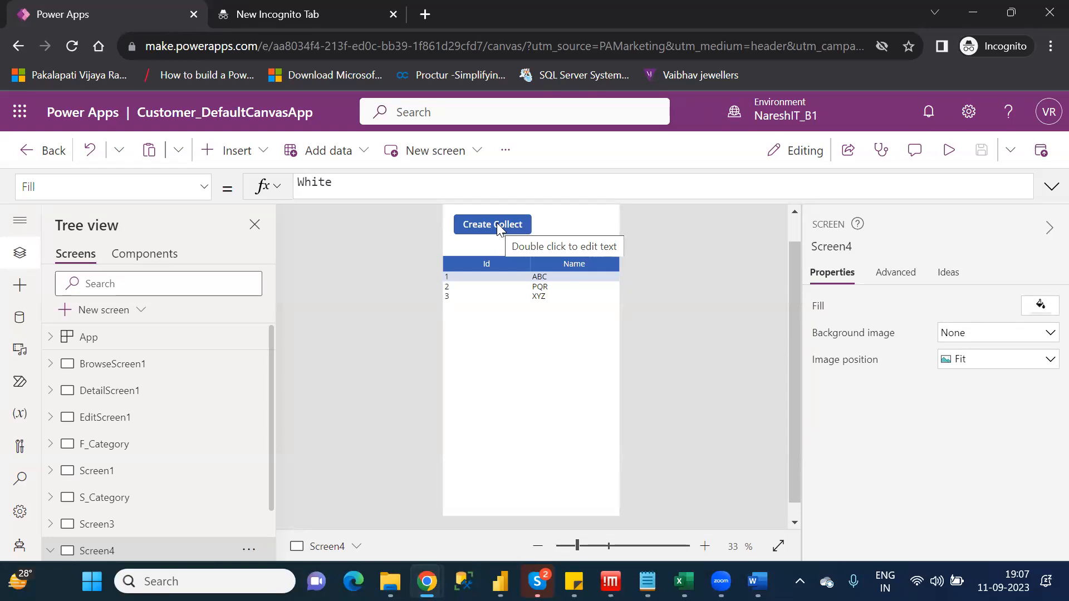
# Shorten the whole data table from its lower edge to a height of about 206
pyautogui.click(511, 333)
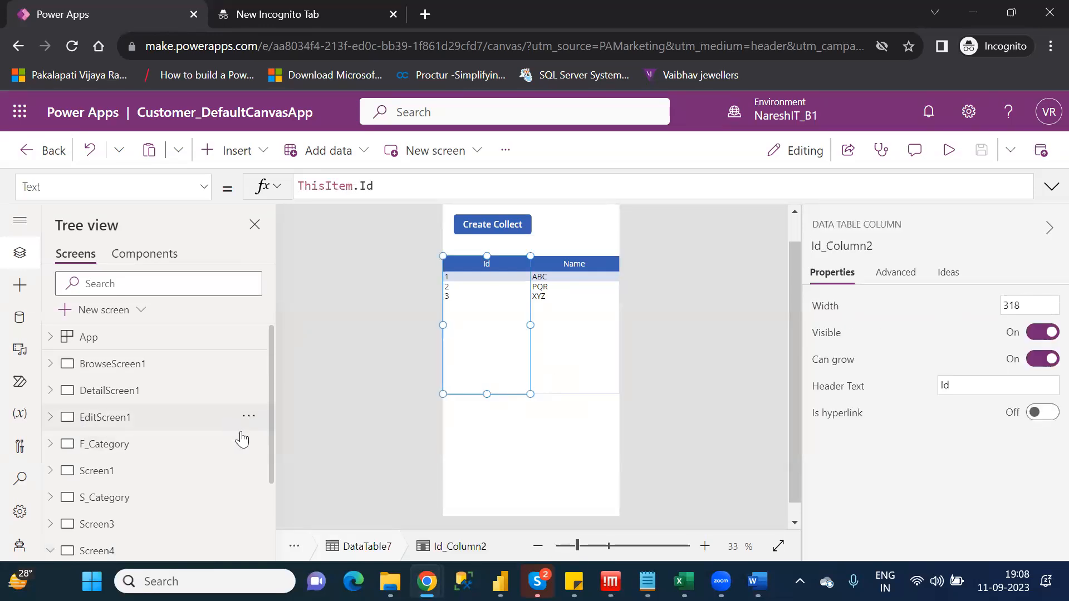
pyautogui.moveTo(271, 472); pyautogui.dragTo(272, 547)
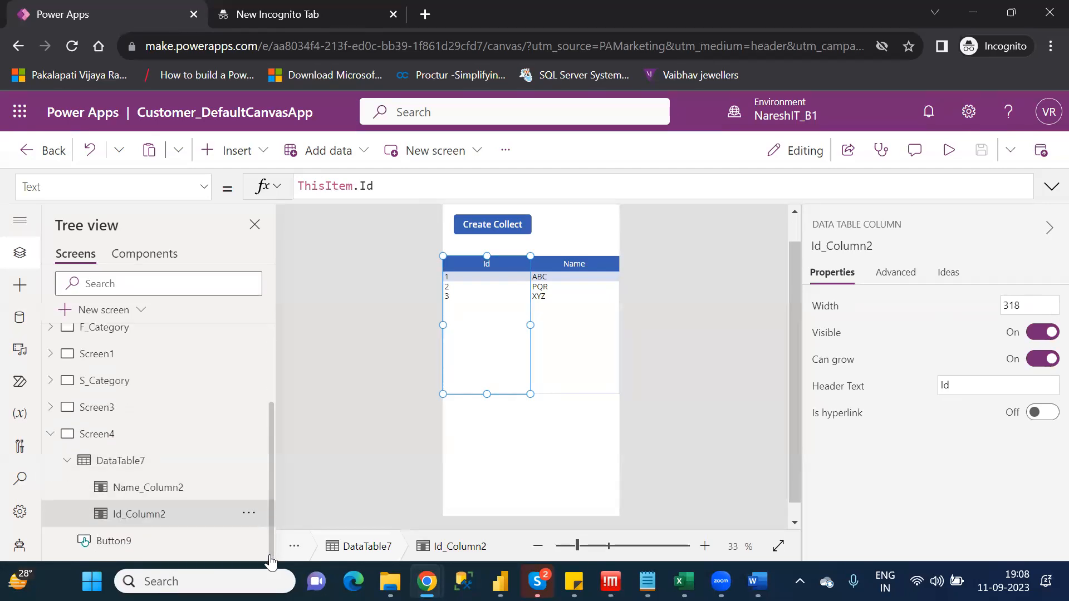
pyautogui.click(134, 460)
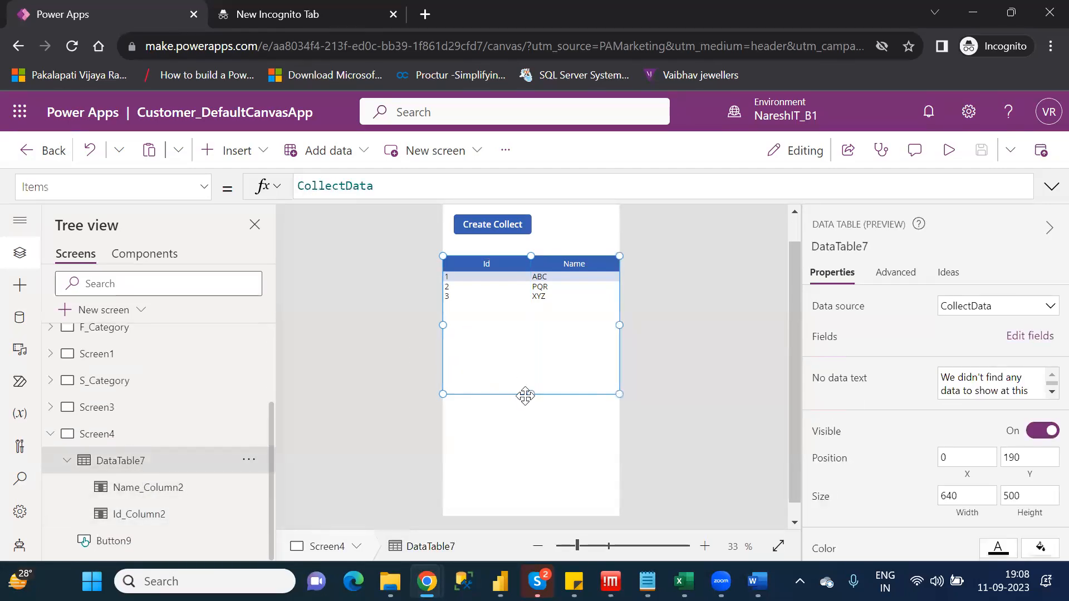
pyautogui.moveTo(530, 394); pyautogui.dragTo(535, 313)
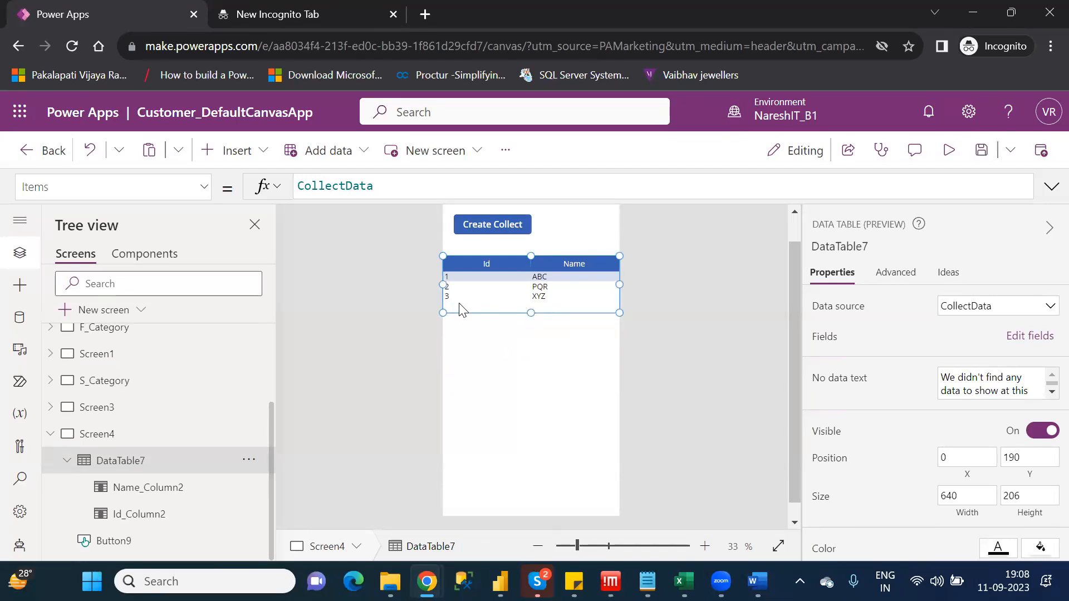
pyautogui.click(477, 358)
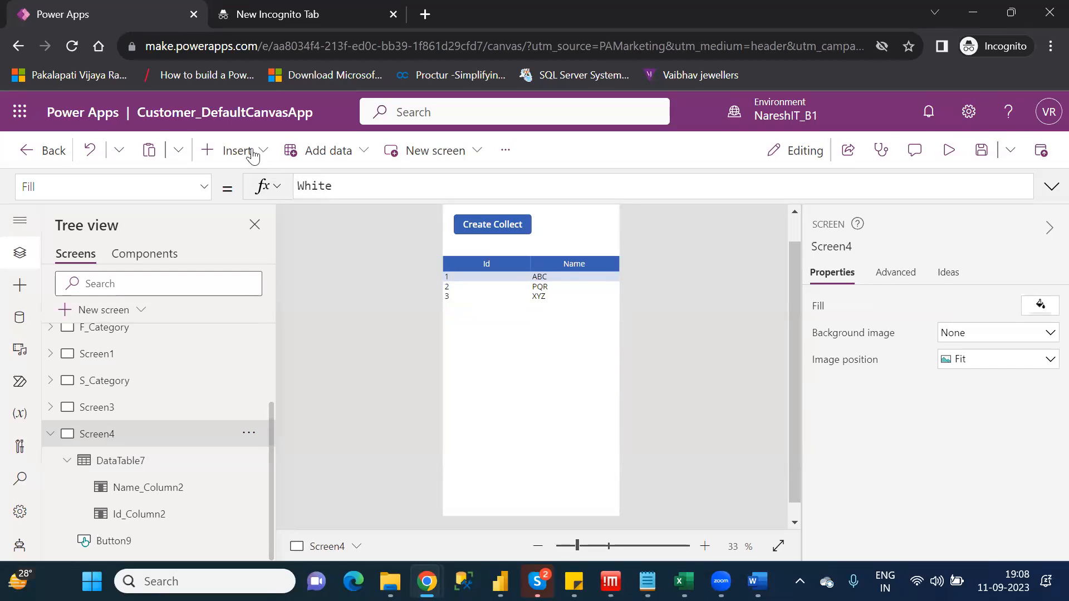
# Insert a second button below the data table, at about X 0, Y 472, and set its text to Update
pyautogui.click(249, 152)
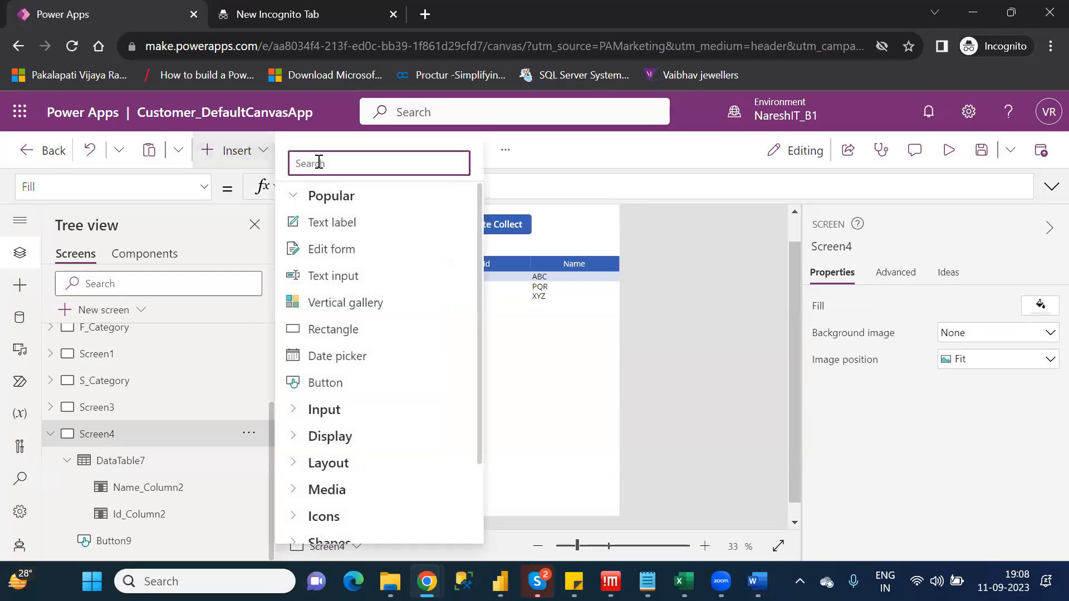
pyautogui.write('bu')
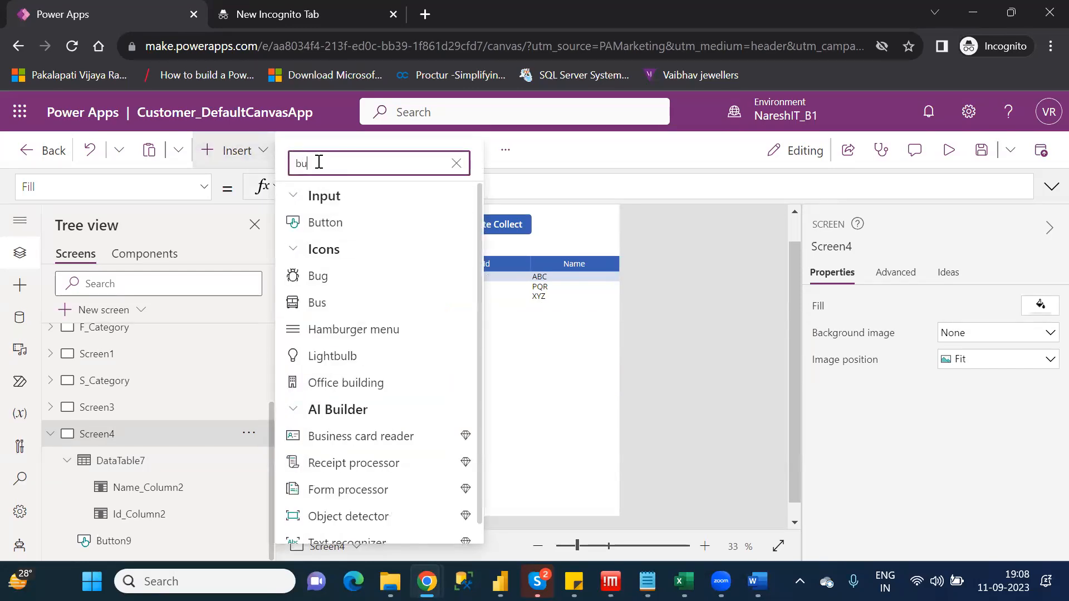
pyautogui.click(344, 223)
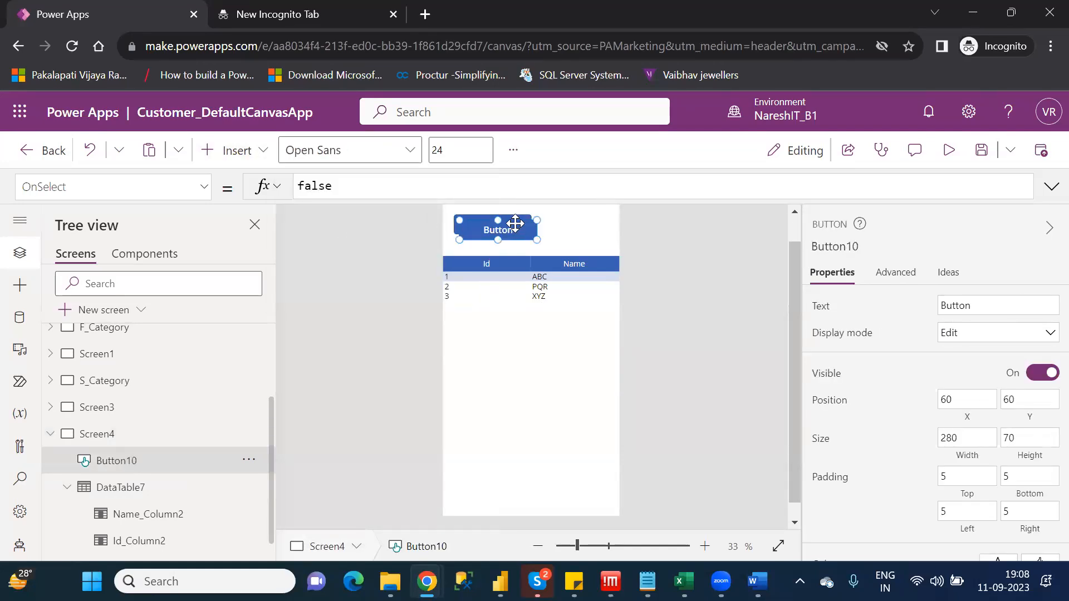
pyautogui.moveTo(513, 221); pyautogui.dragTo(497, 343)
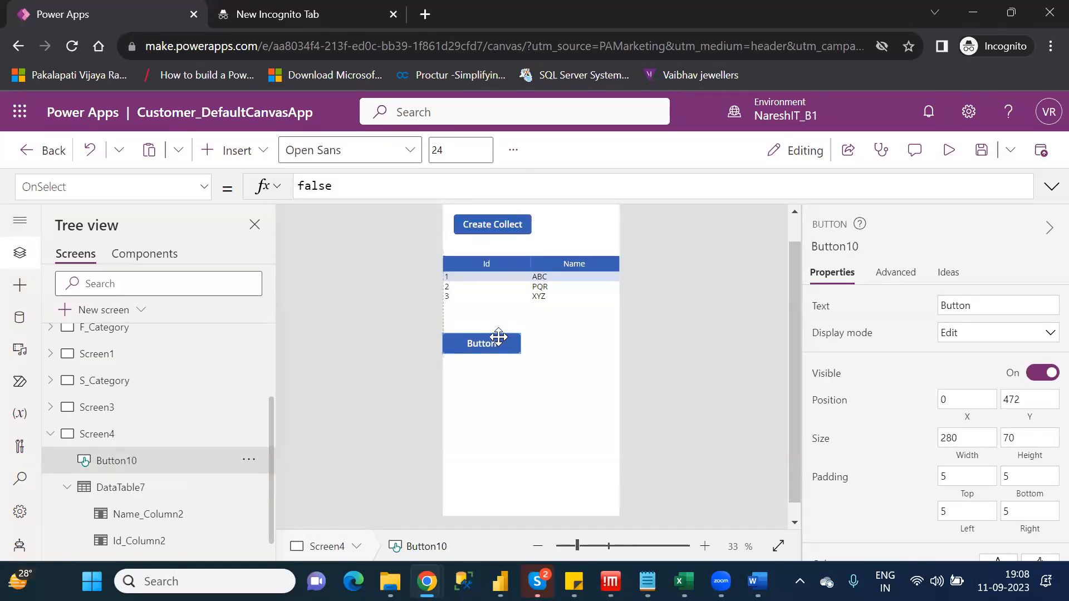
pyautogui.doubleClick(954, 303)
pyautogui.write('Update')
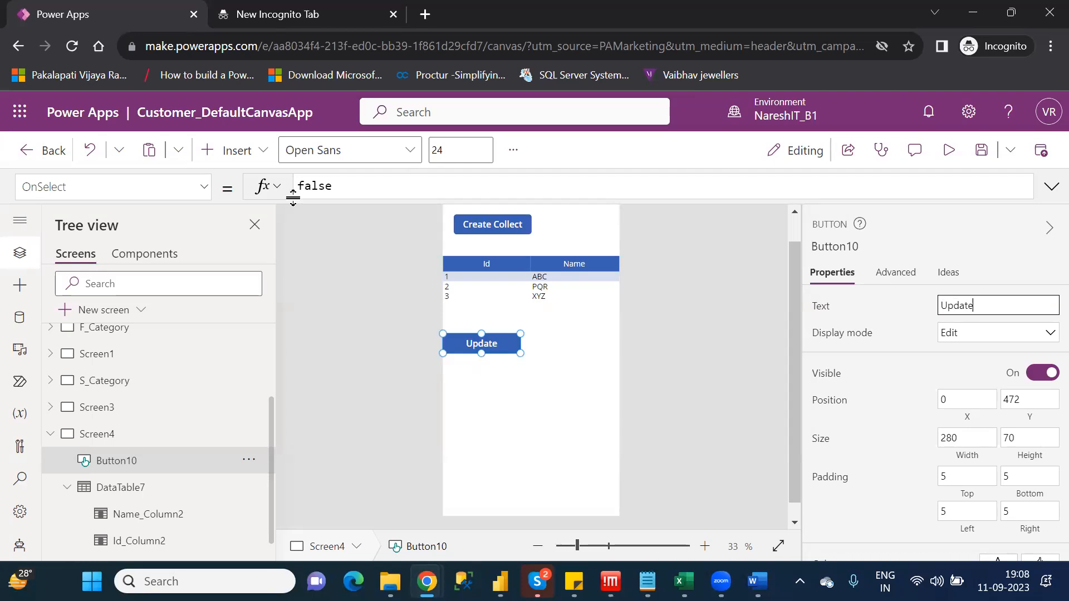
# Replace false in the Update button's OnSelect formula with an Update call whose first argument is CollectData
pyautogui.doubleClick(322, 187)
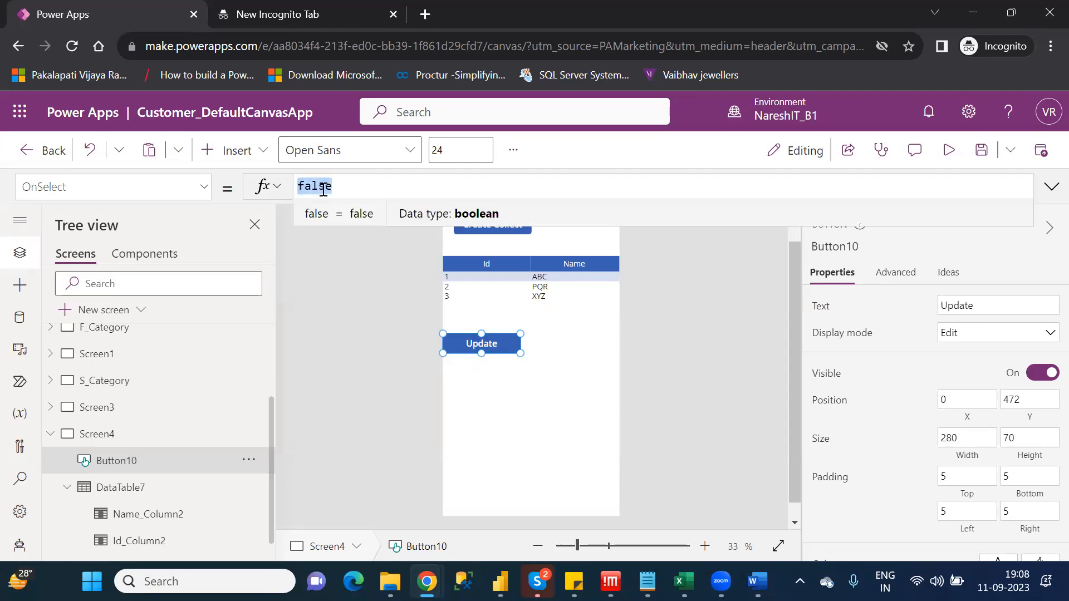
pyautogui.write('upda')
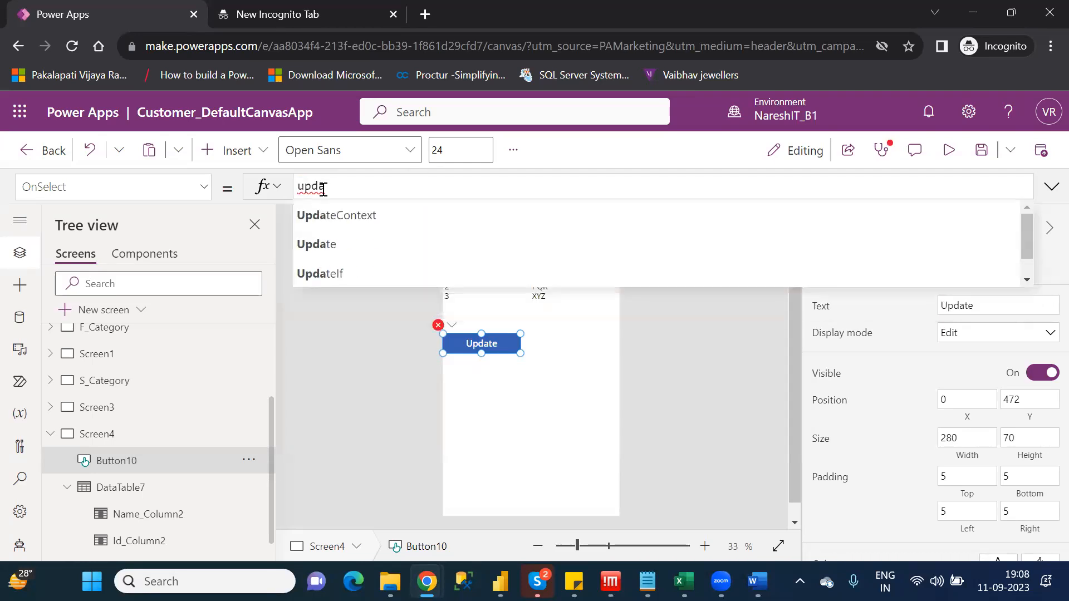
pyautogui.press('Down')
pyautogui.press('Tab')
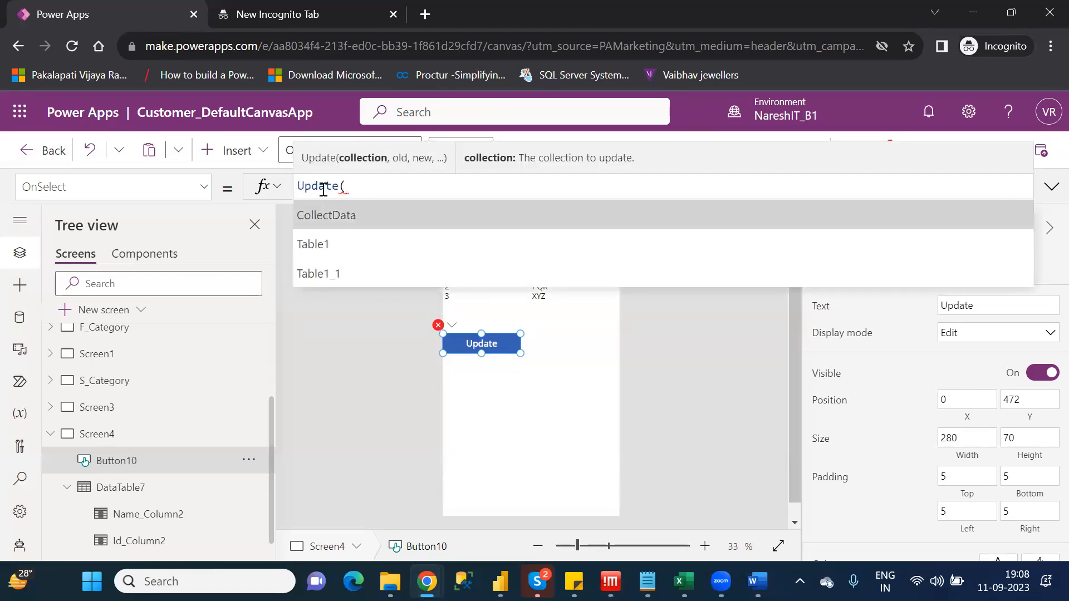
pyautogui.press('Tab')
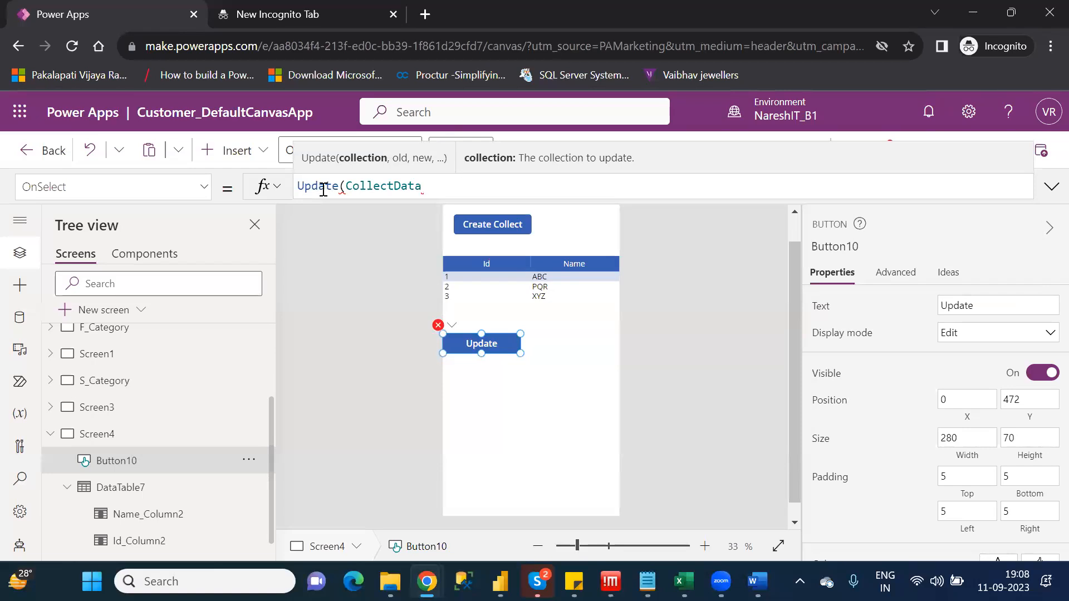
pyautogui.write(',')
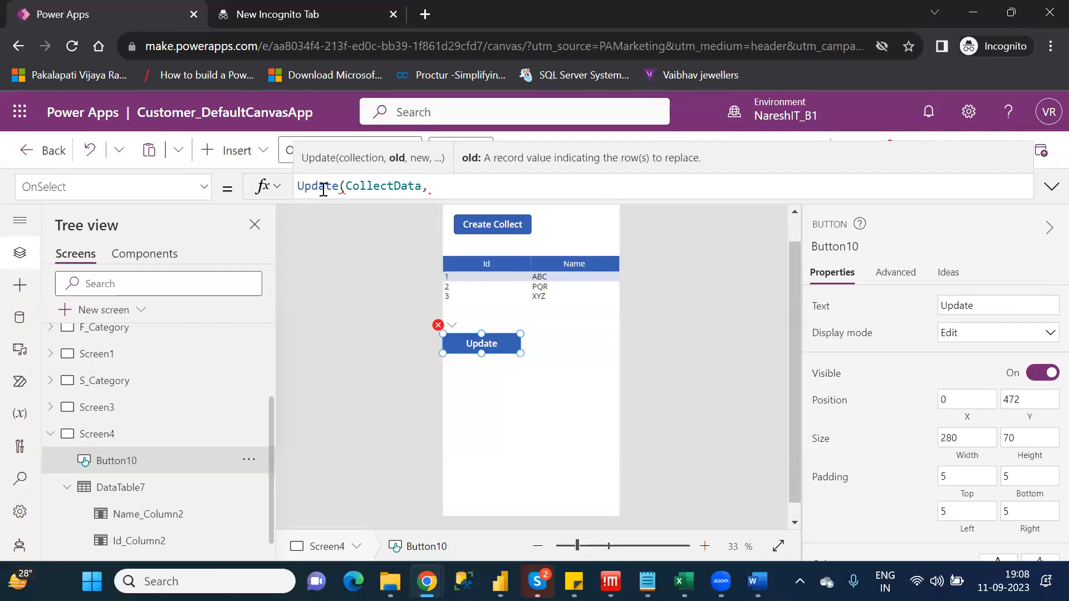
# Add LookUp(CollectData,Id=1) as the old-record argument of the Update formula
pyautogui.write('lo')
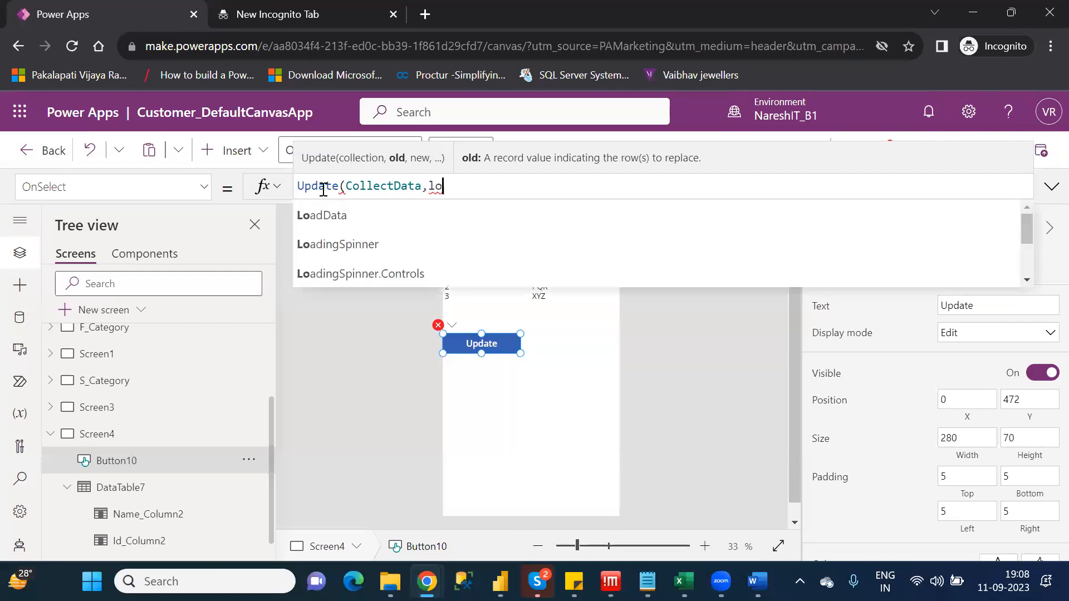
pyautogui.write('ok')
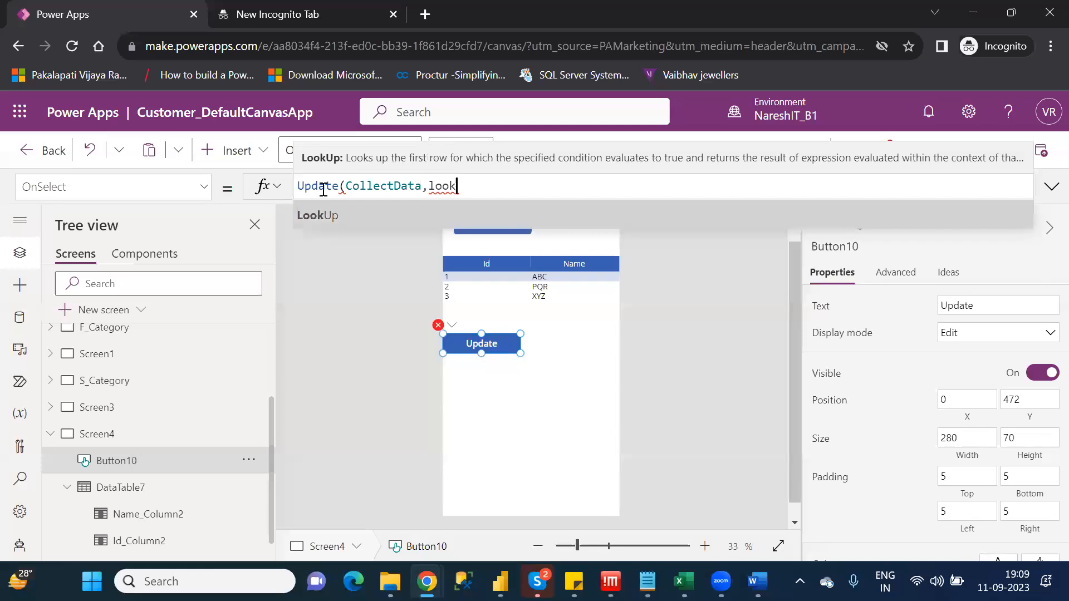
pyautogui.press('Tab')
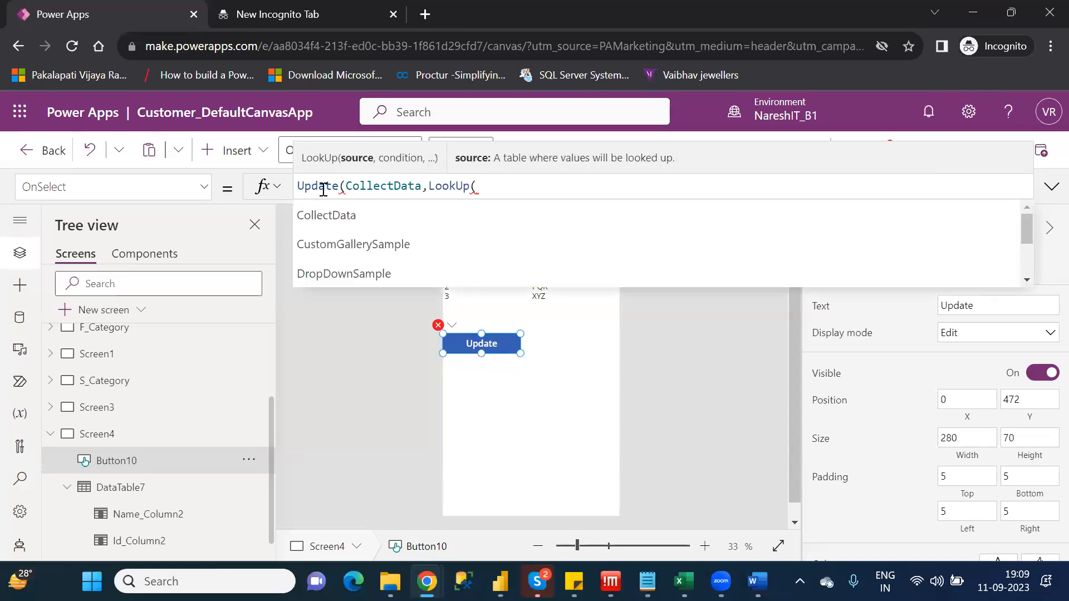
pyautogui.press('Tab')
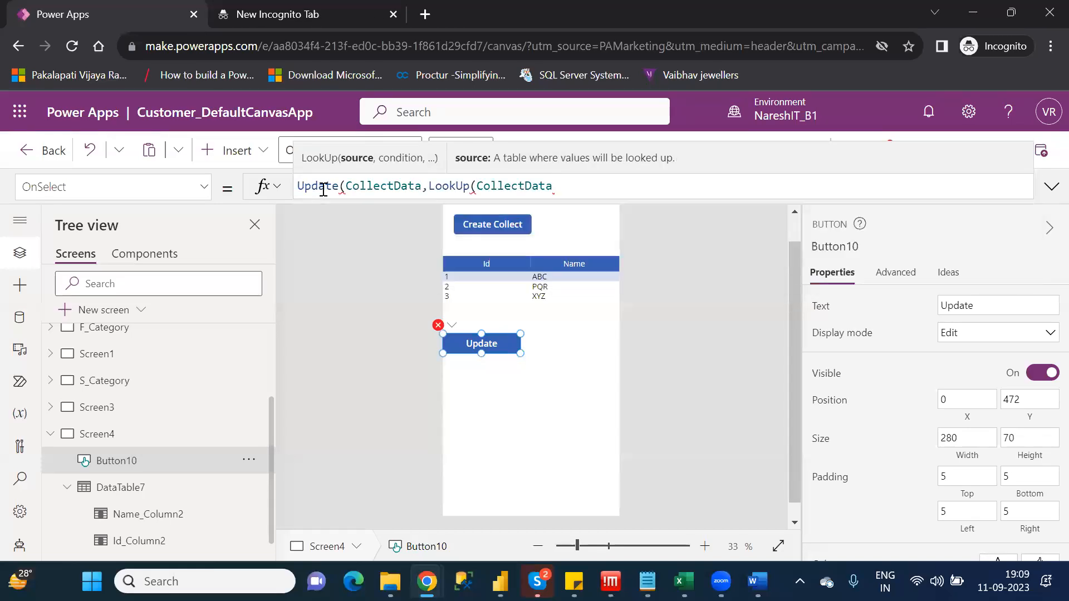
pyautogui.write(',')
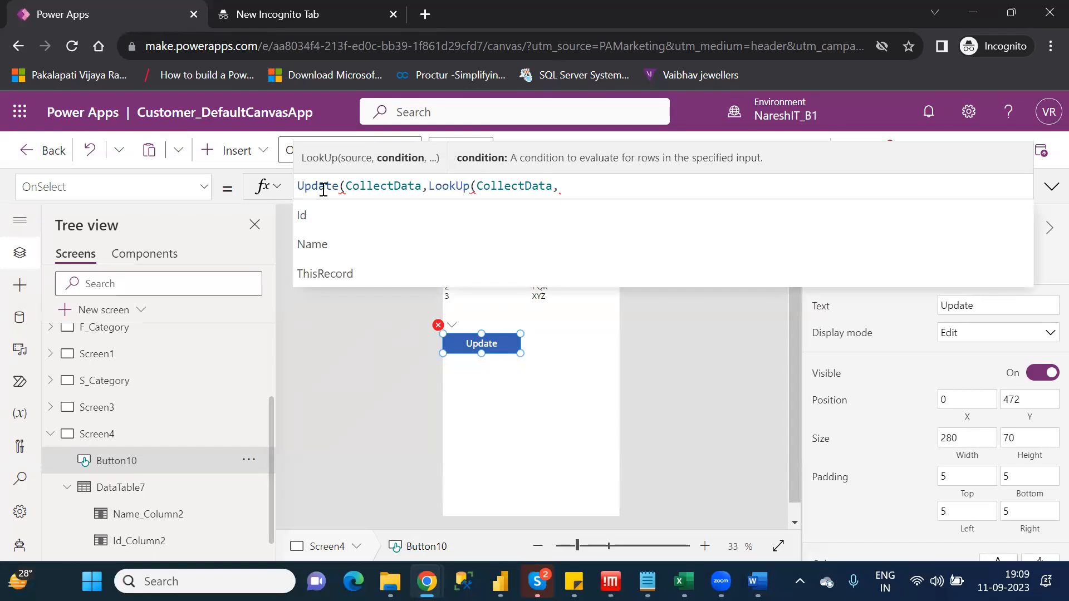
pyautogui.press('Down')
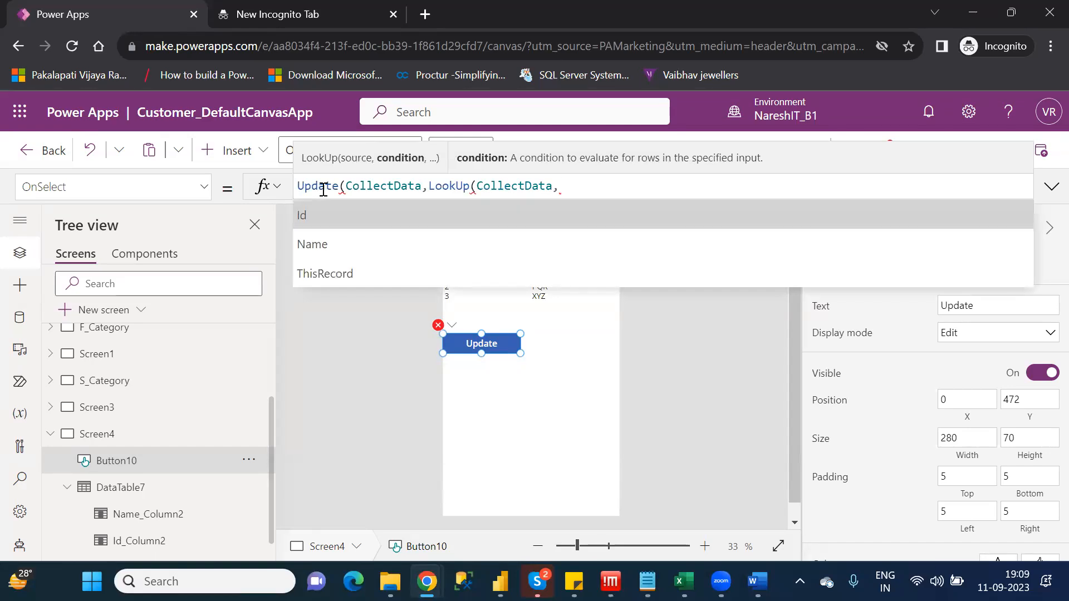
pyautogui.press('Tab')
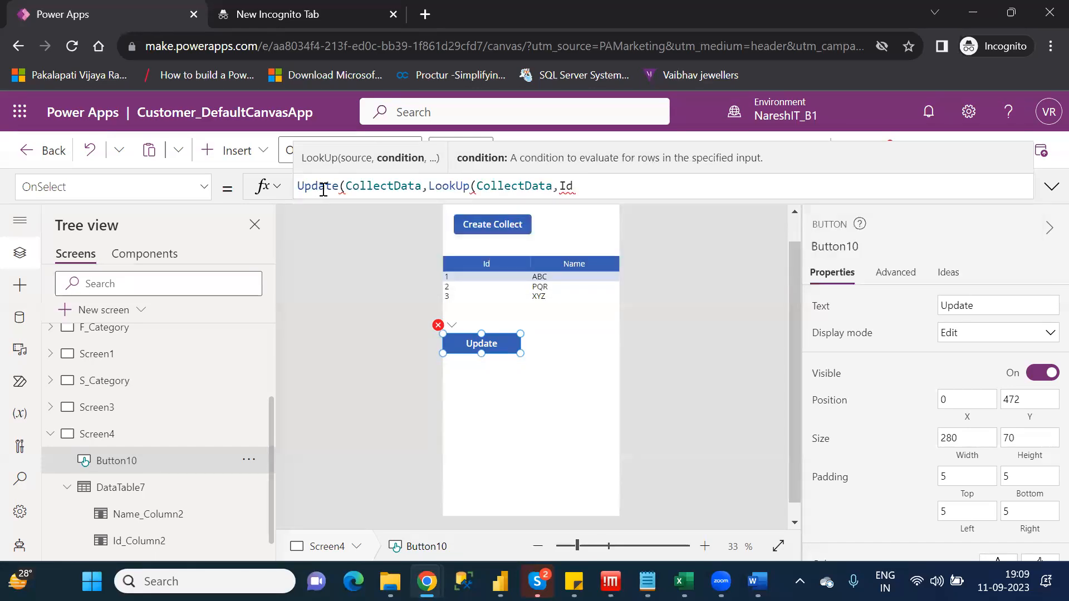
pyautogui.write('=')
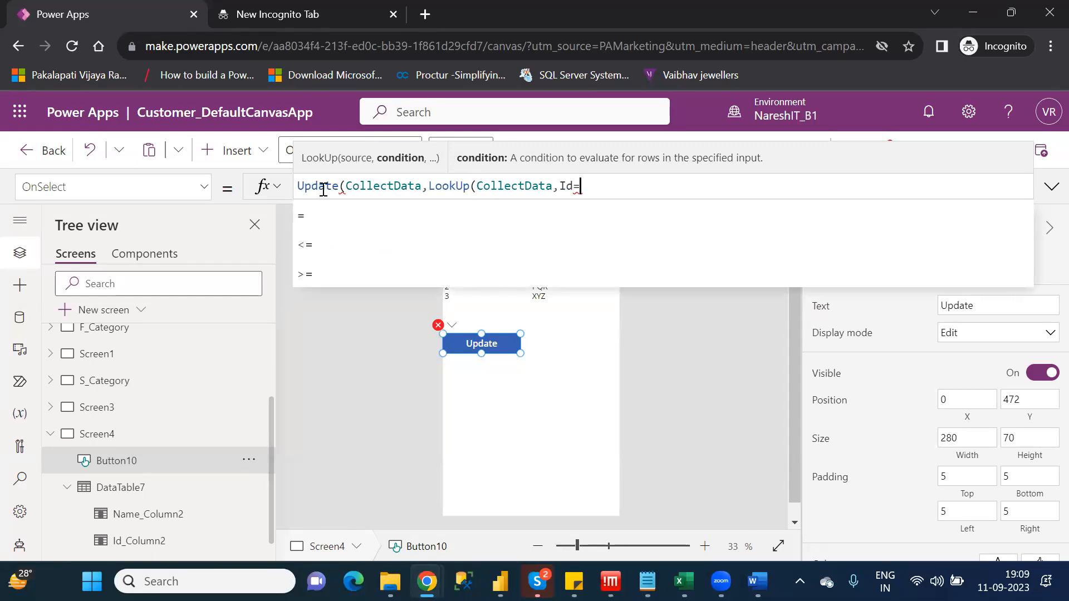
pyautogui.write('1')
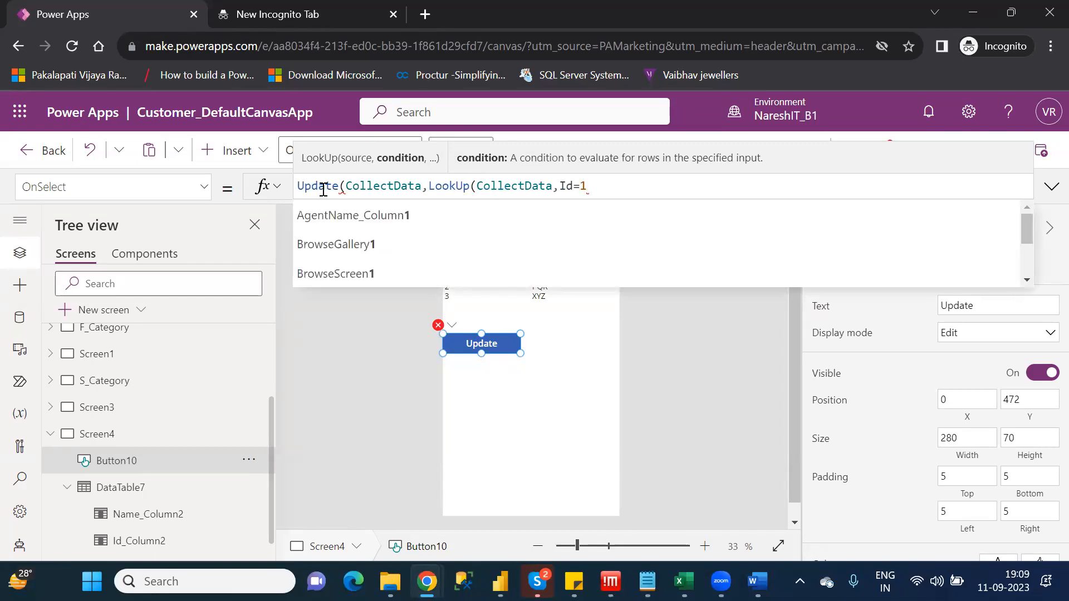
pyautogui.write(')')
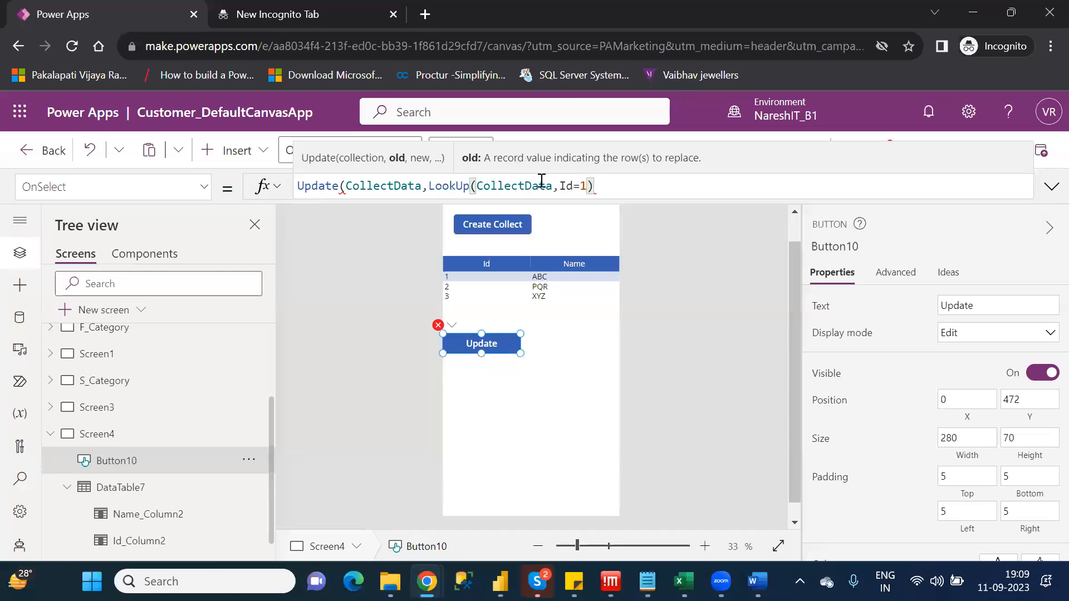
pyautogui.moveTo(430, 184); pyautogui.dragTo(604, 182)
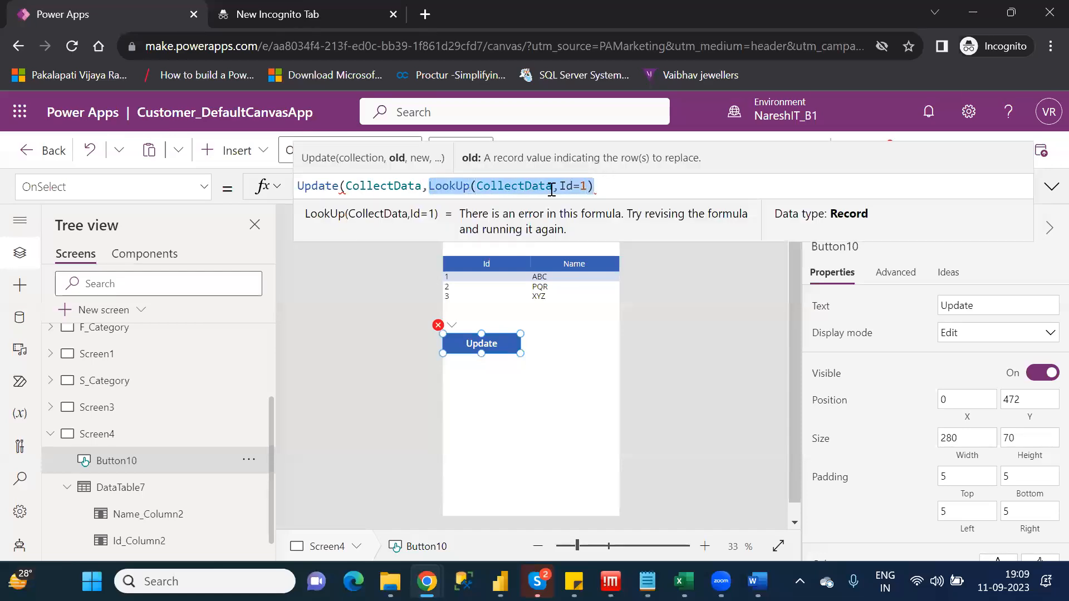
pyautogui.click(607, 183)
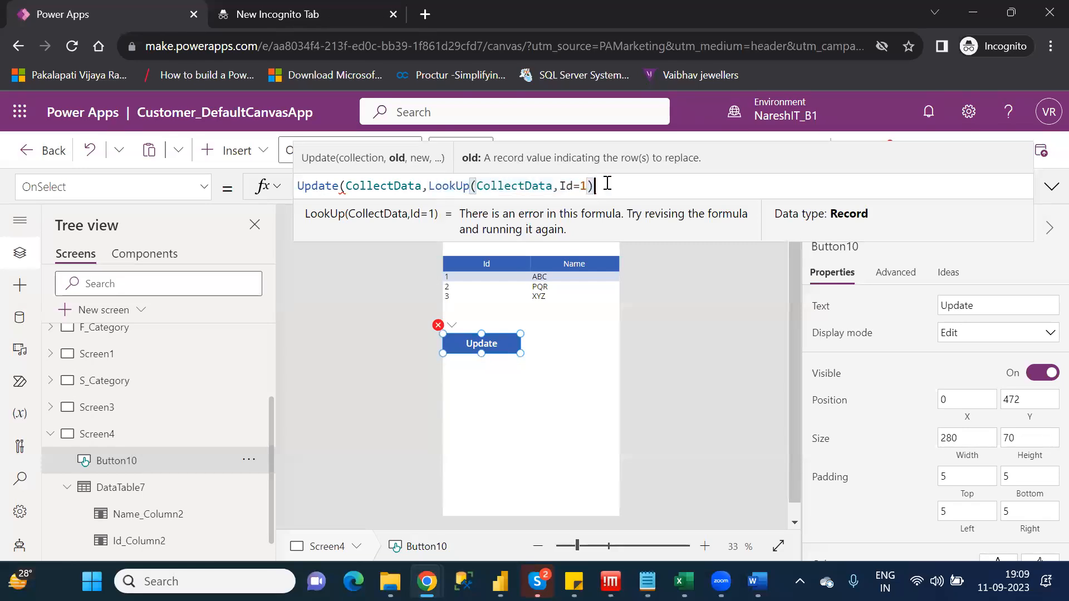
# Add {Name:"MNO"} as the replacement record and close the Update formula
pyautogui.write(',{')
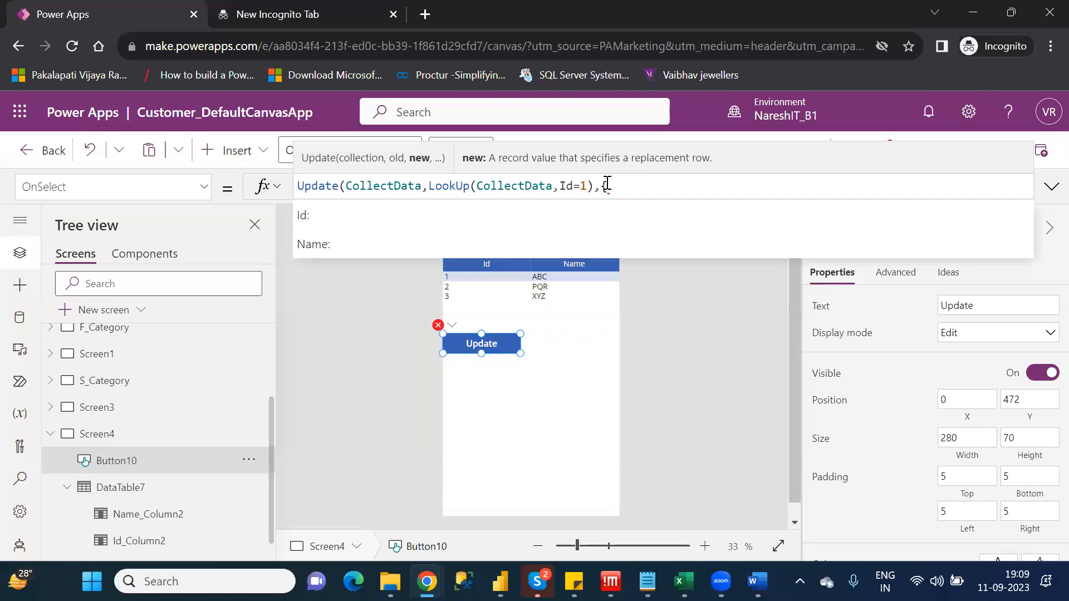
pyautogui.press('Down')
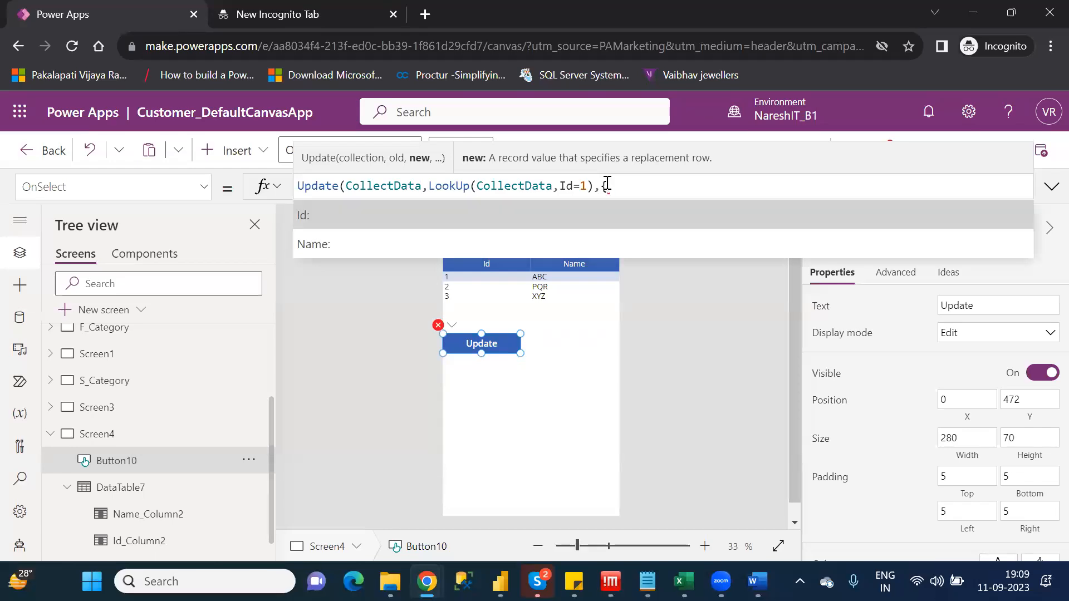
pyautogui.press('Down')
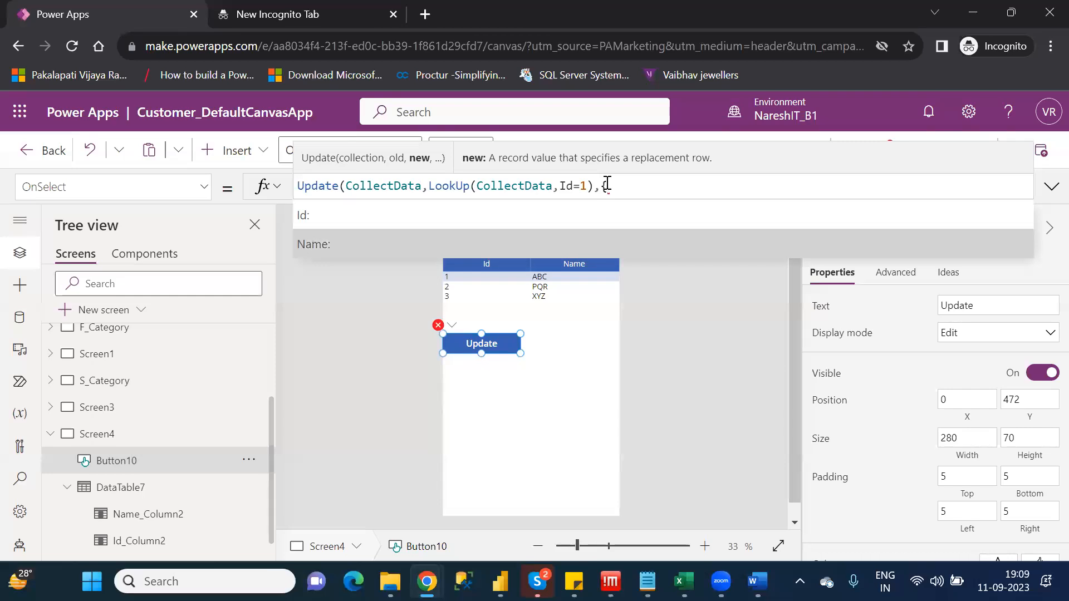
pyautogui.press('Tab')
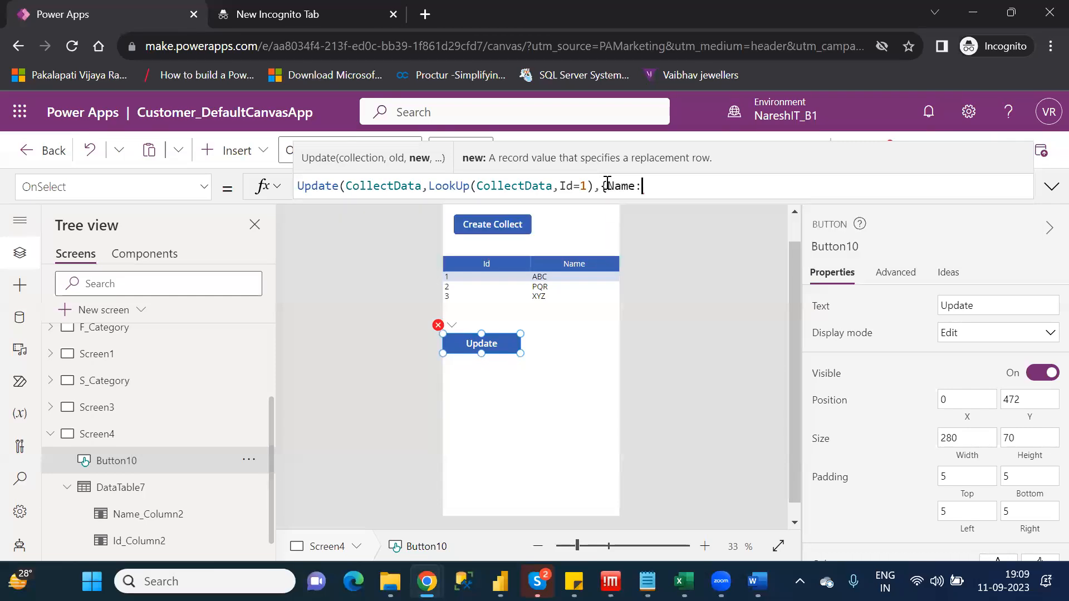
pyautogui.write('""')
pyautogui.write('MNO')
pyautogui.write('}')
pyautogui.write(')')
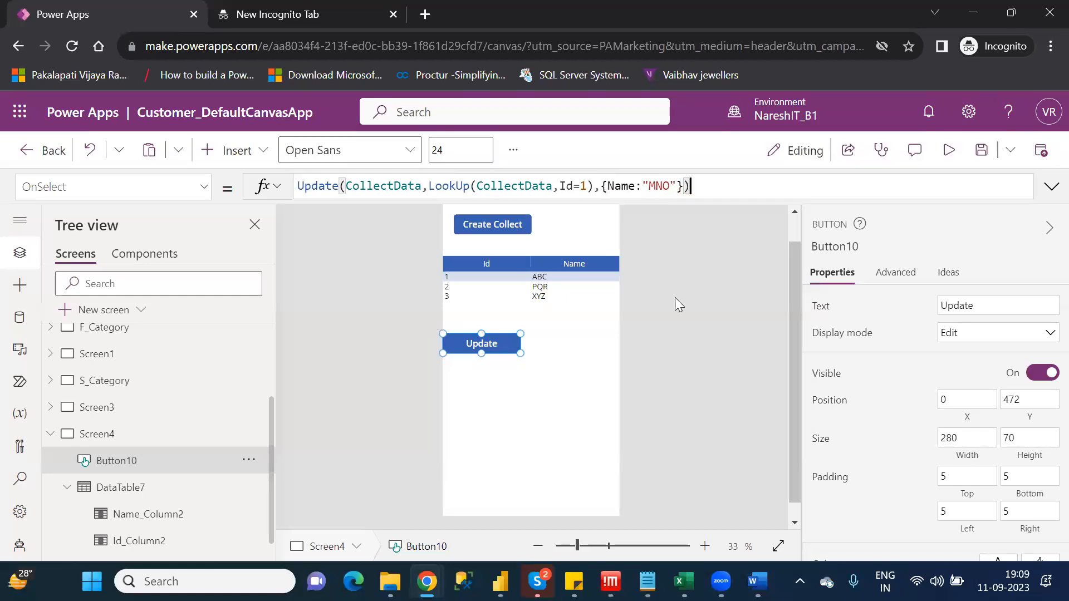
# Examine the CollectData and LookUp arguments of the Update formula with their data previews and in the enlarged formula view
pyautogui.click(387, 185)
pyautogui.click(595, 186)
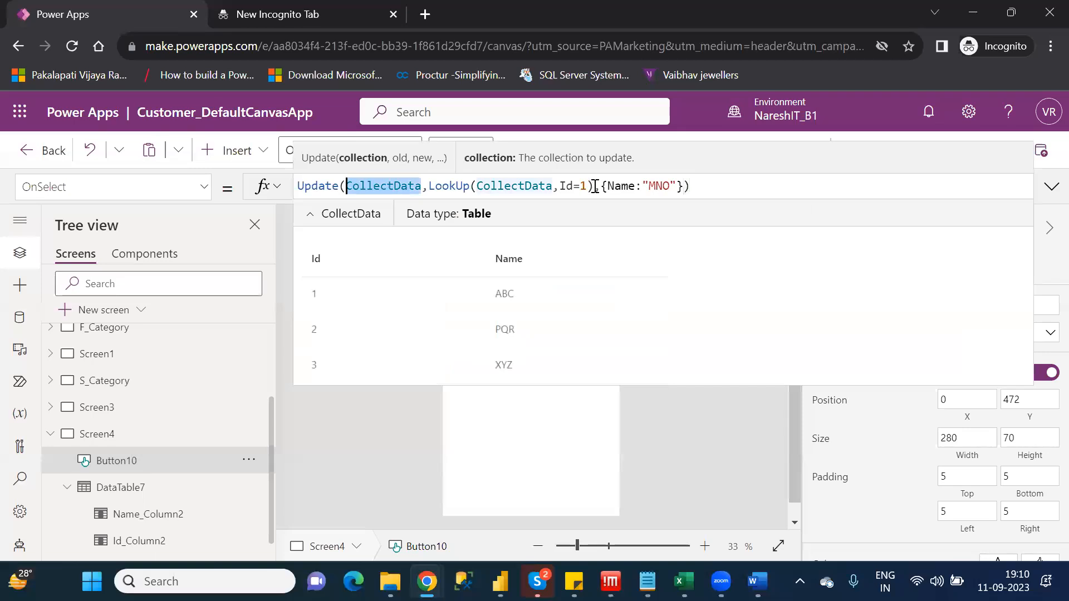
pyautogui.moveTo(549, 183); pyautogui.dragTo(428, 185)
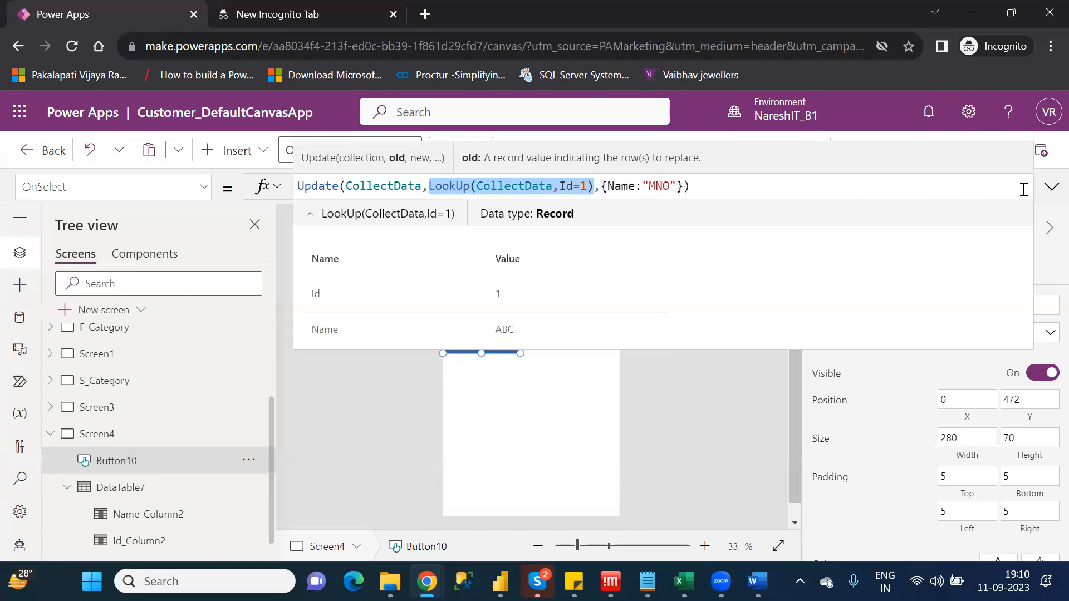
pyautogui.click(1048, 192)
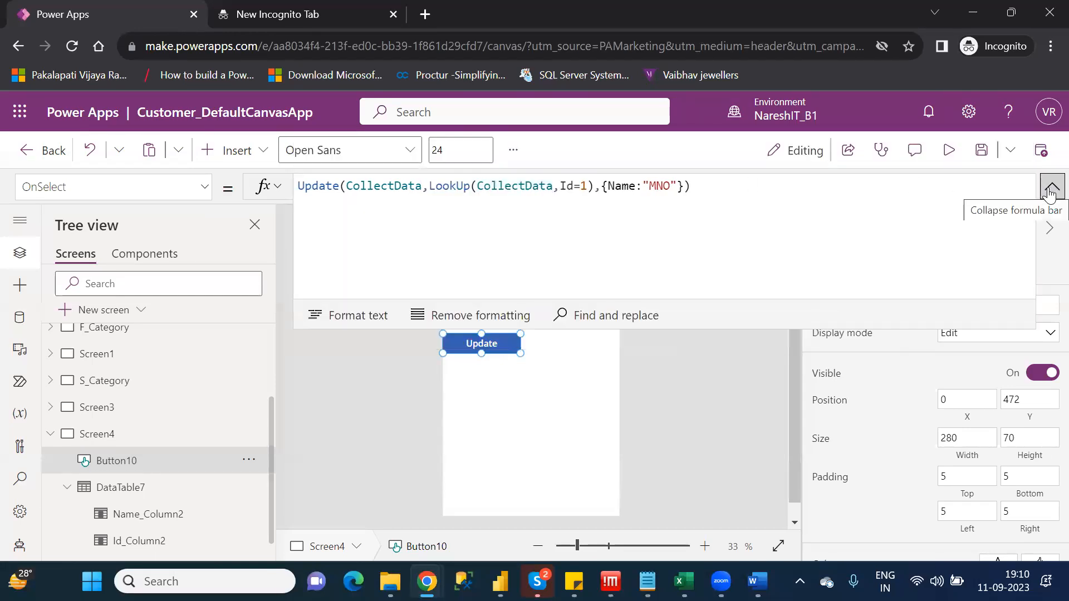
pyautogui.click(1050, 188)
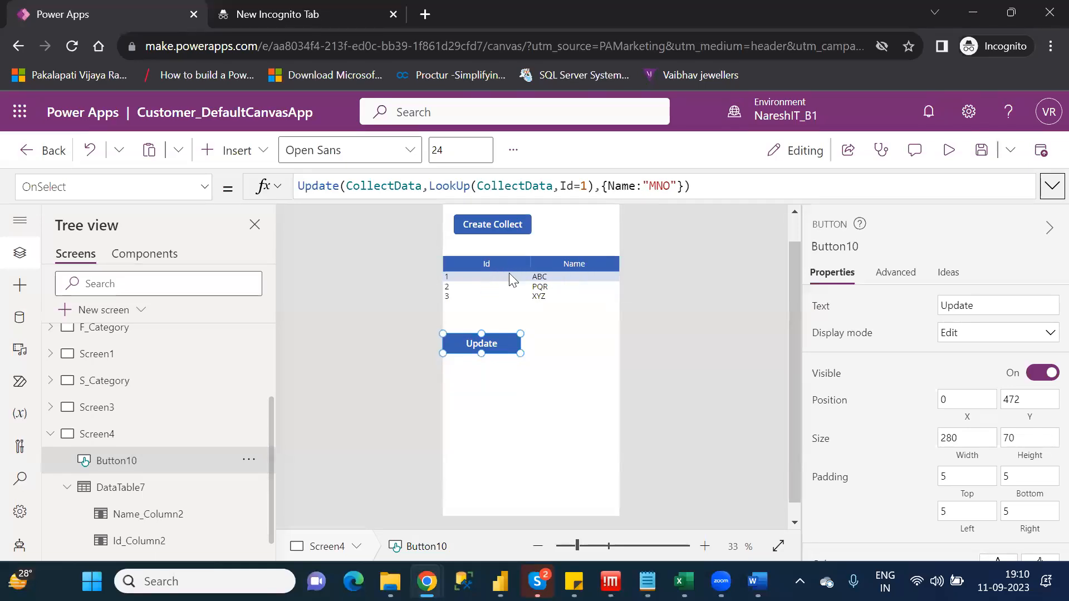
pyautogui.click(677, 186)
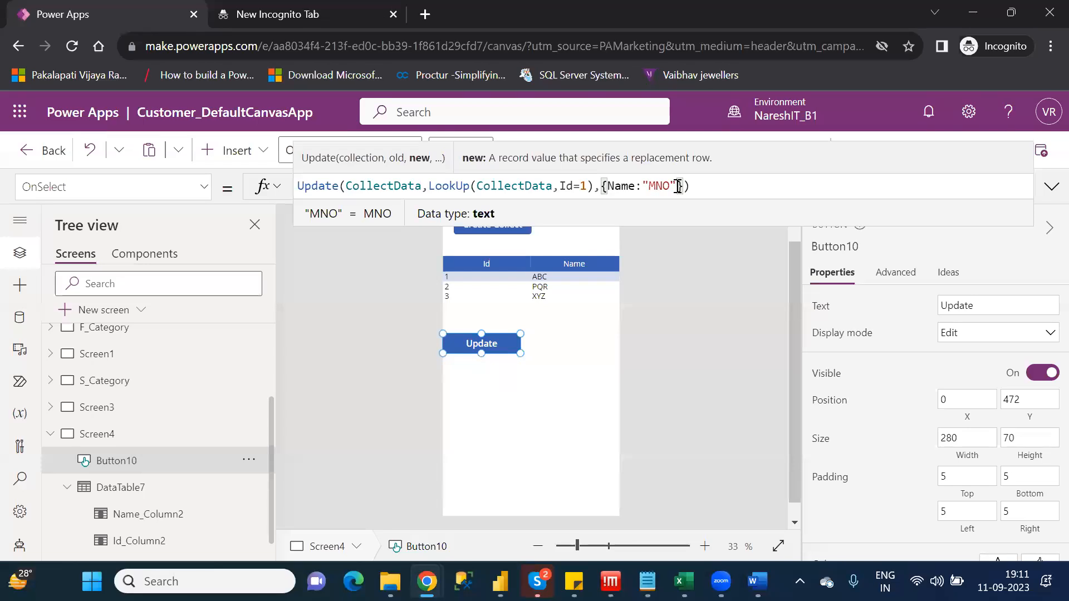
pyautogui.press('Right')
pyautogui.press('Right')
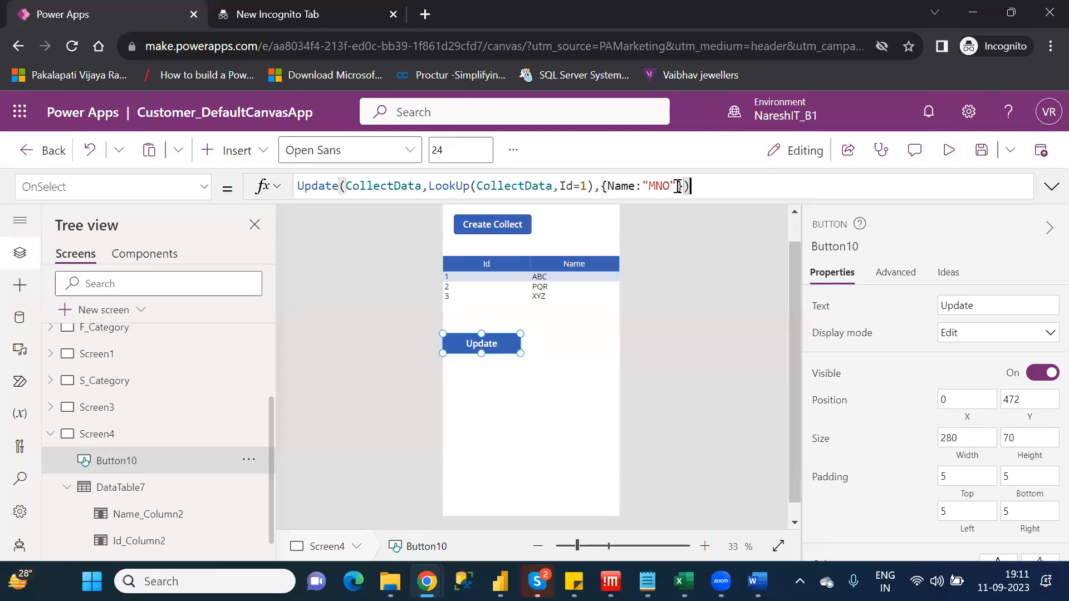
pyautogui.hotkey('shift', 'Return')
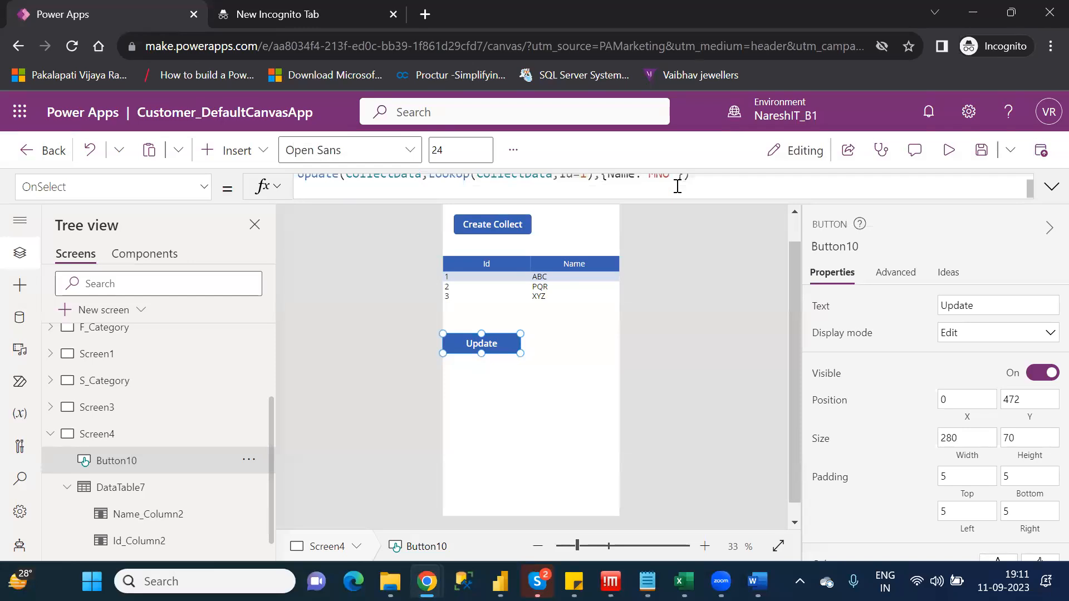
pyautogui.press('BackSpace')
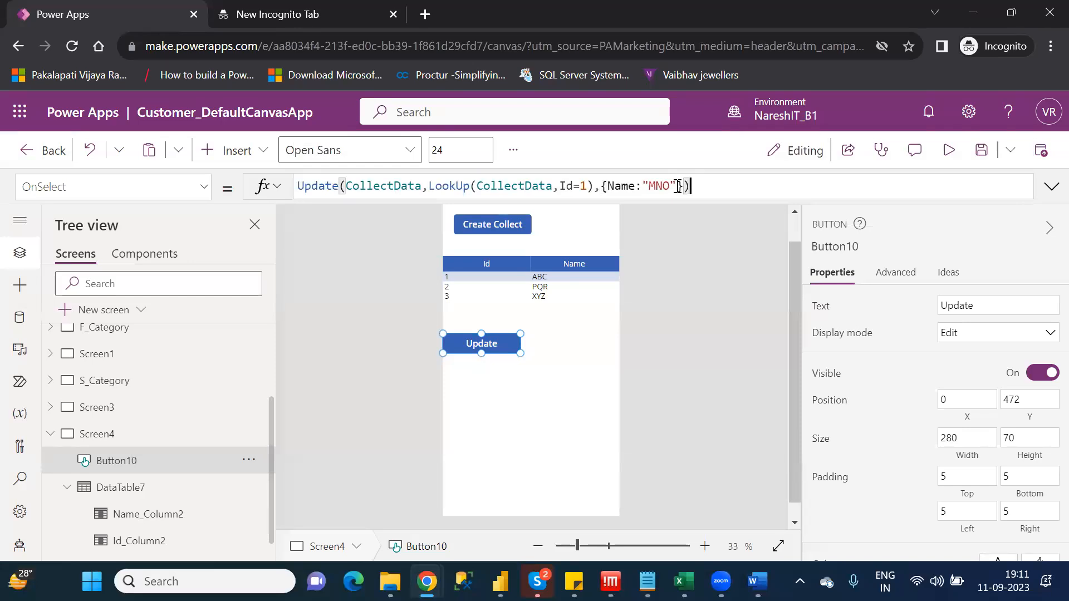
# Preview the app and run the Update button on the CollectData records
pyautogui.click(572, 375)
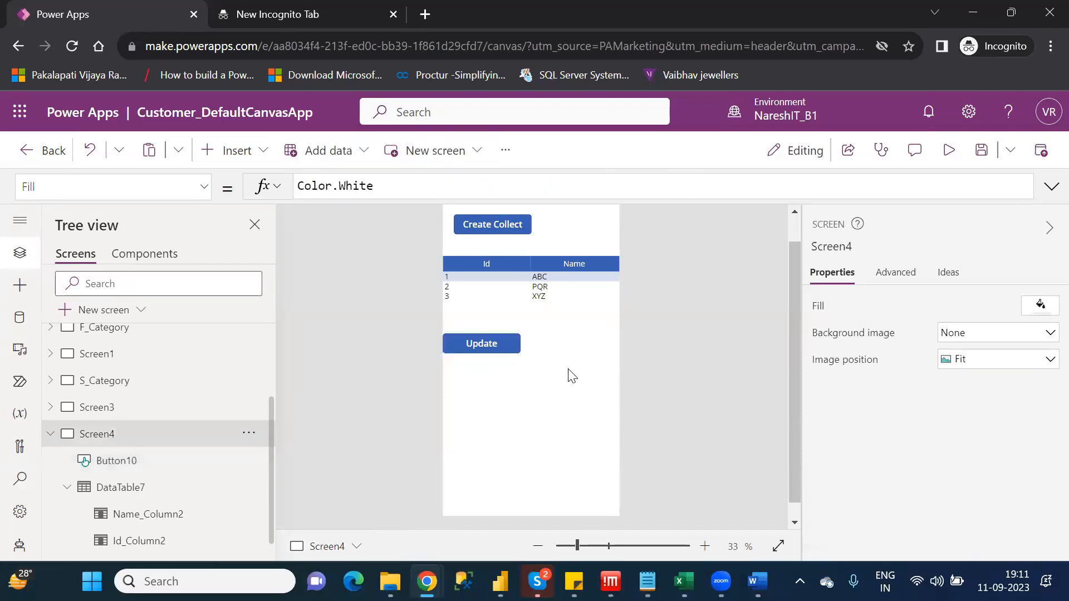
pyautogui.click(952, 159)
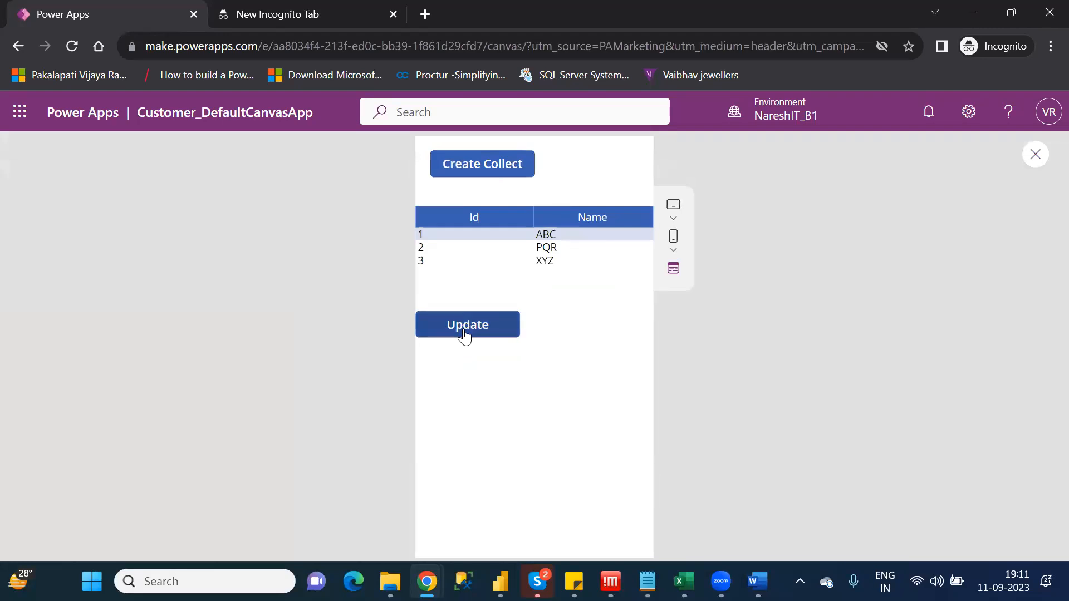
pyautogui.click(465, 335)
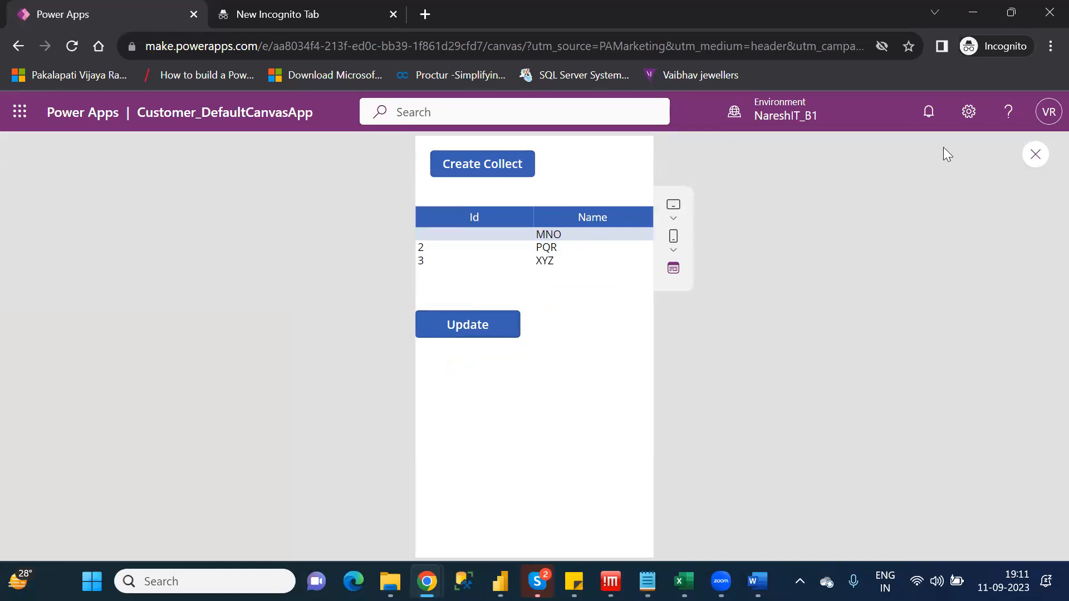
# Leave the preview, dismiss the testing tip, and select the Update button on the canvas to show its OnSelect formula
pyautogui.click(1036, 157)
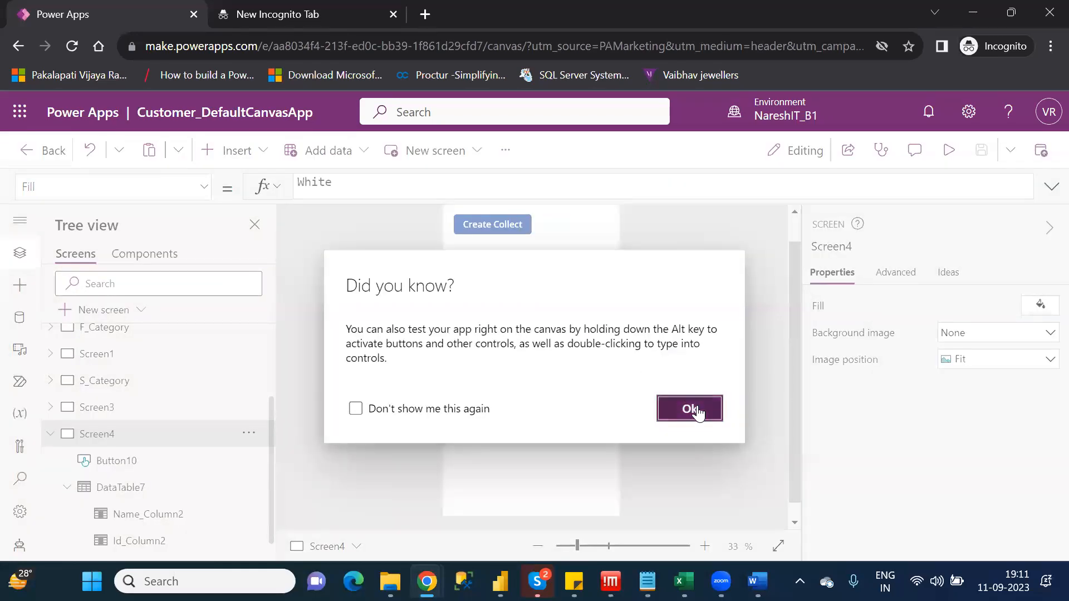
pyautogui.click(690, 409)
pyautogui.click(489, 347)
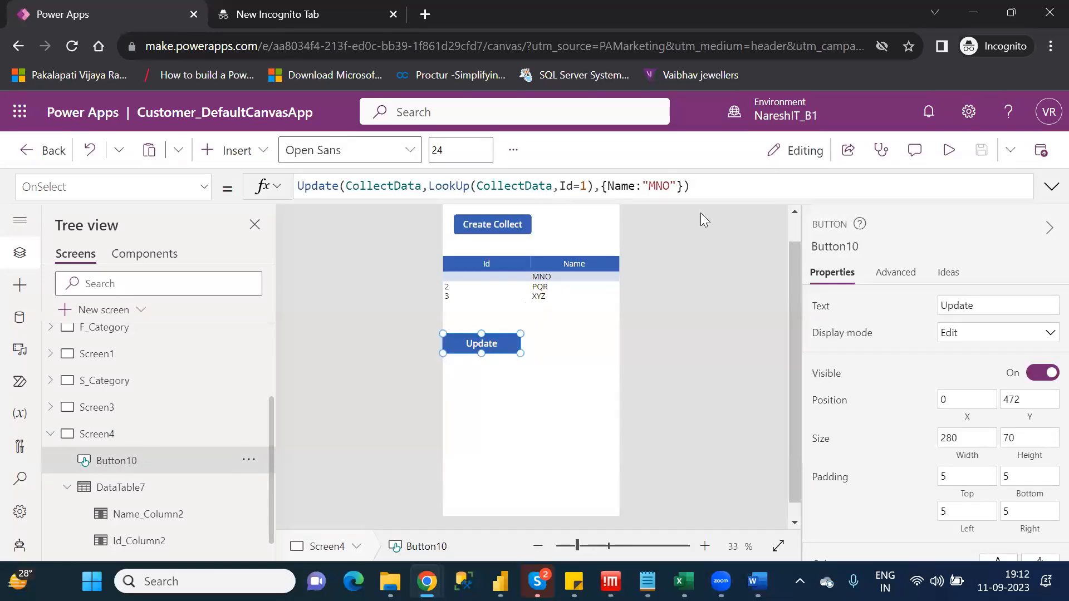
# Change the LookUp condition in the Update formula from the Id match to Name="MNO"
pyautogui.click(680, 189)
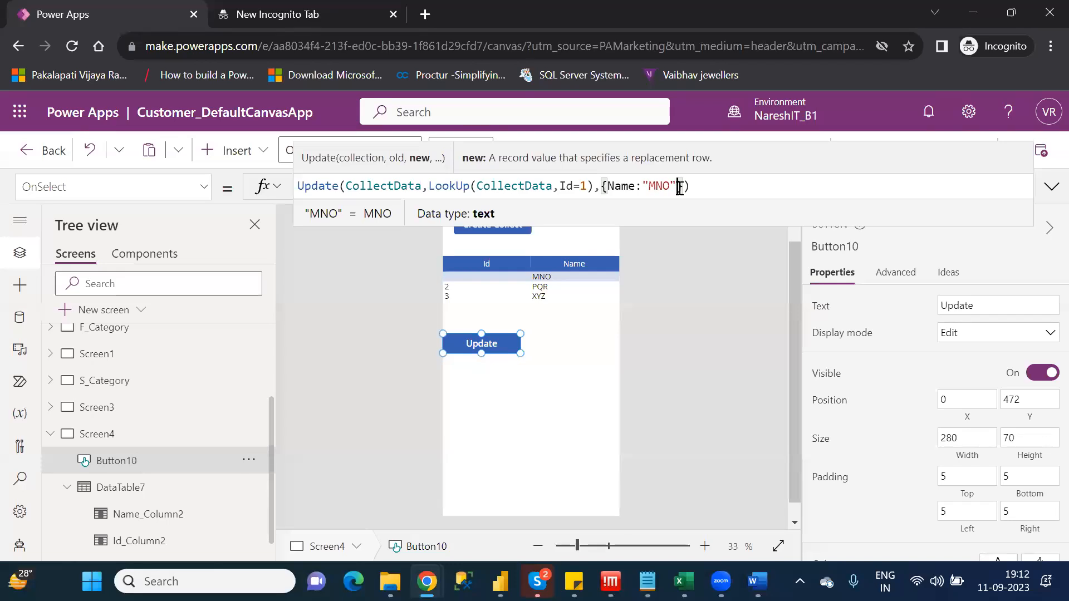
pyautogui.click(587, 185)
pyautogui.press('BackSpace')
pyautogui.press('BackSpace')
pyautogui.press('BackSpace')
pyautogui.press('BackSpace')
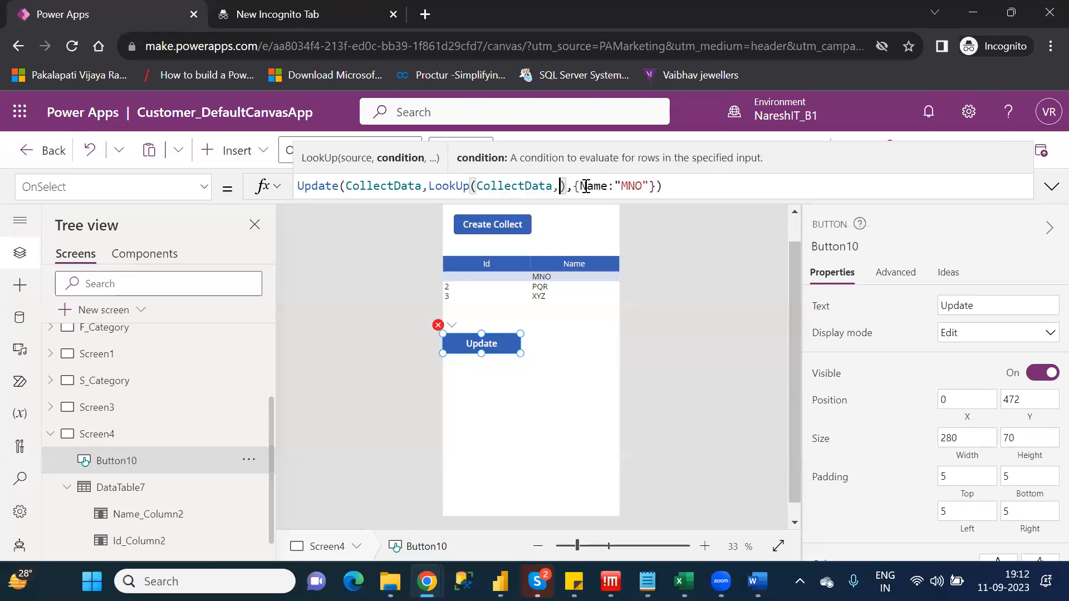
pyautogui.write('name')
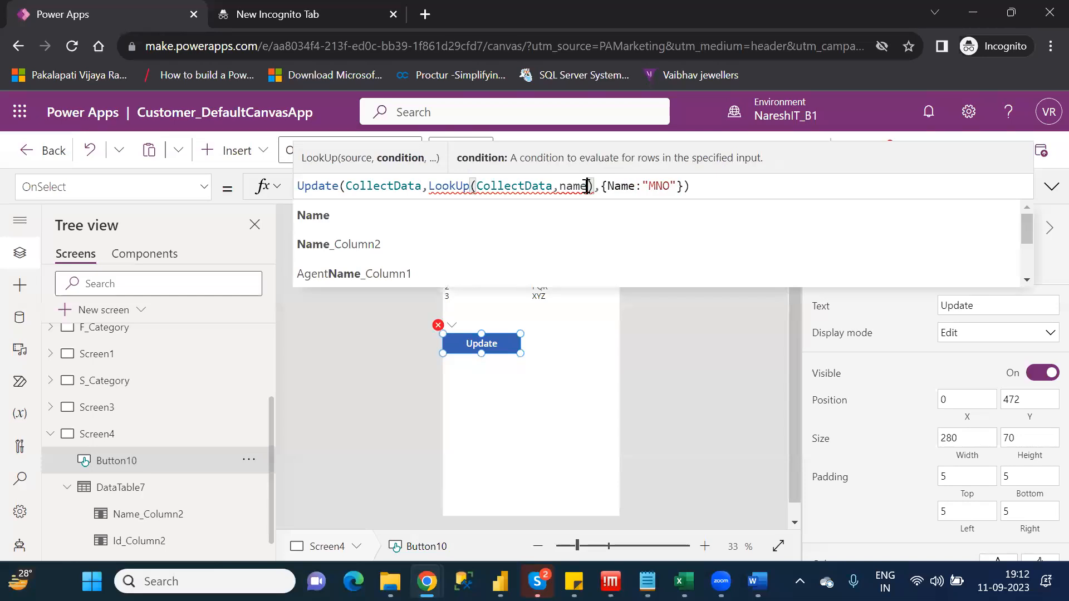
pyautogui.press('Tab')
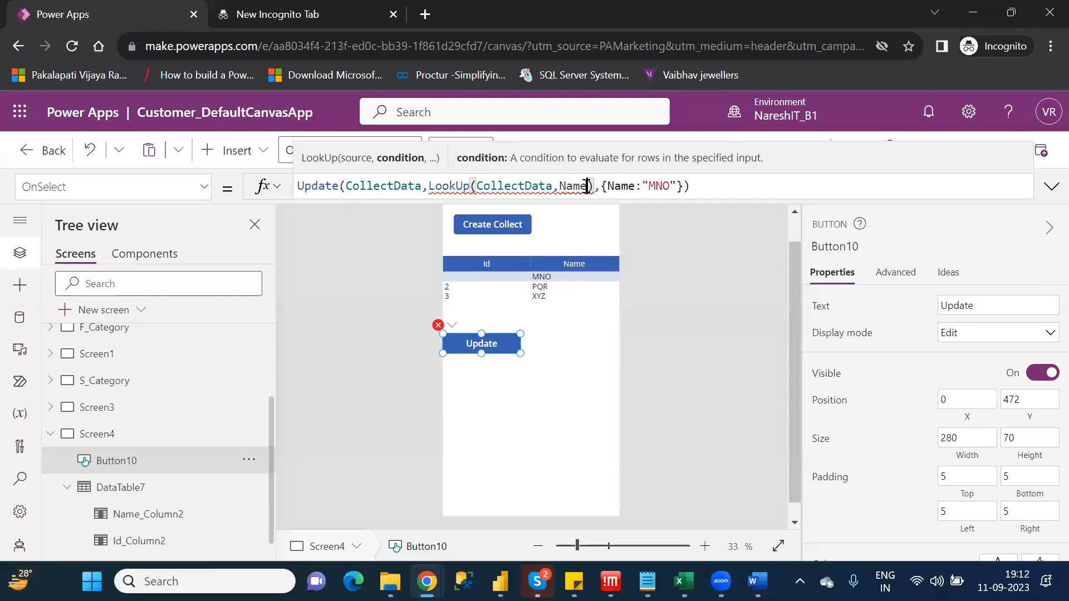
pyautogui.write('=')
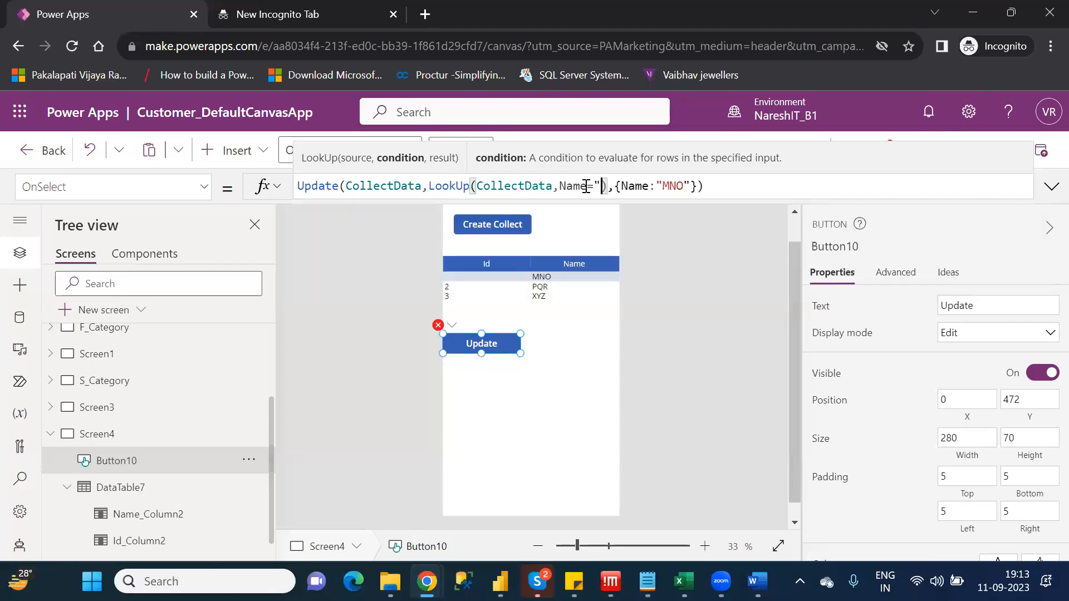
pyautogui.write('"')
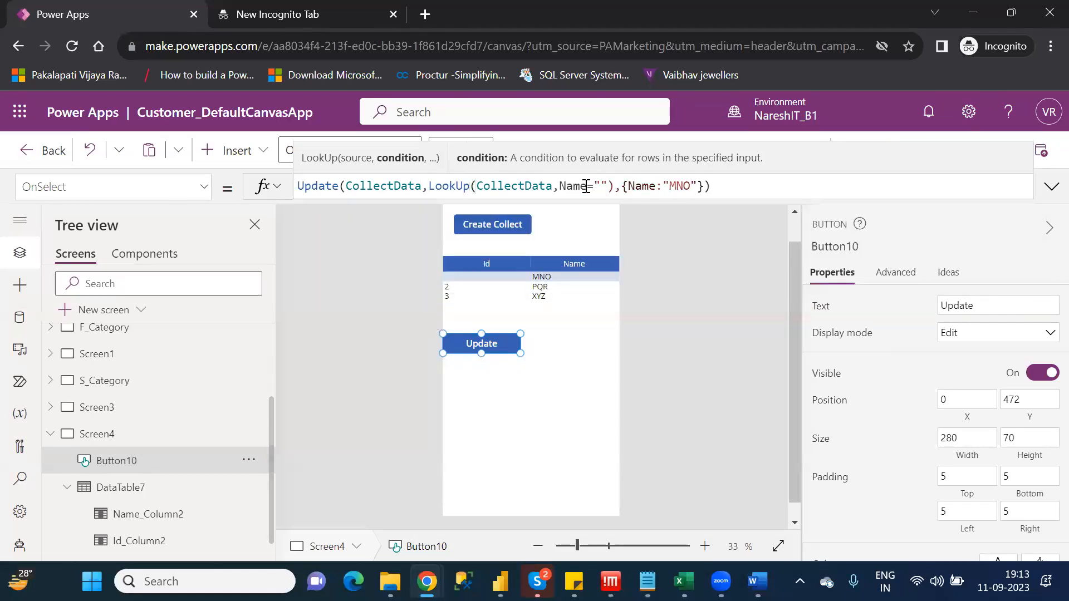
pyautogui.write('MNO')
# Extend the replacement record in the Update formula to {Id:5,Name:"MNO"}
pyautogui.press('Right')
pyautogui.press('Right')
pyautogui.press('Right')
pyautogui.press('Right')
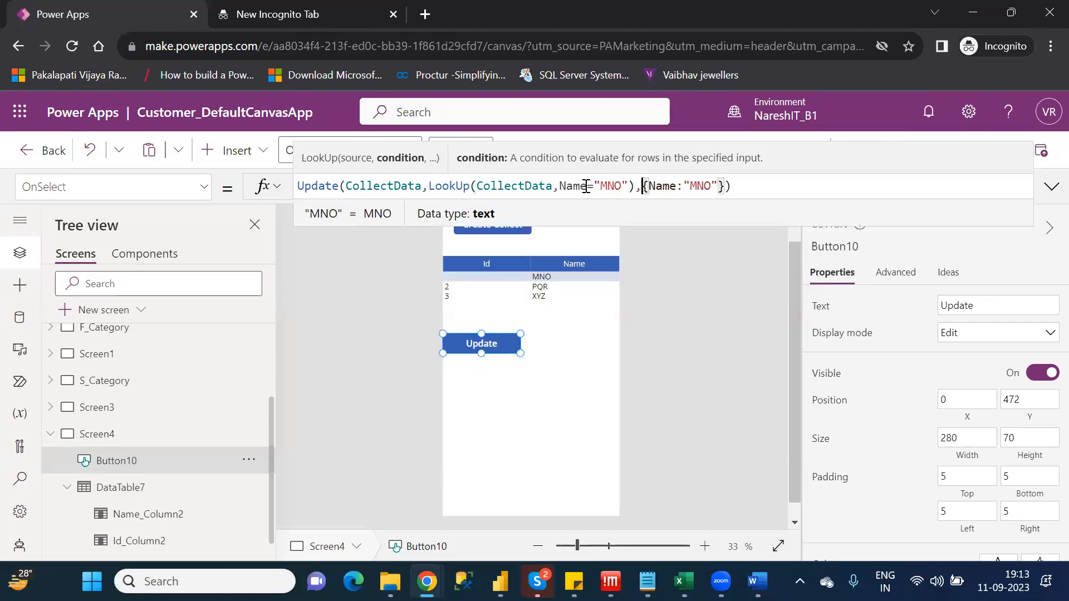
pyautogui.write('id')
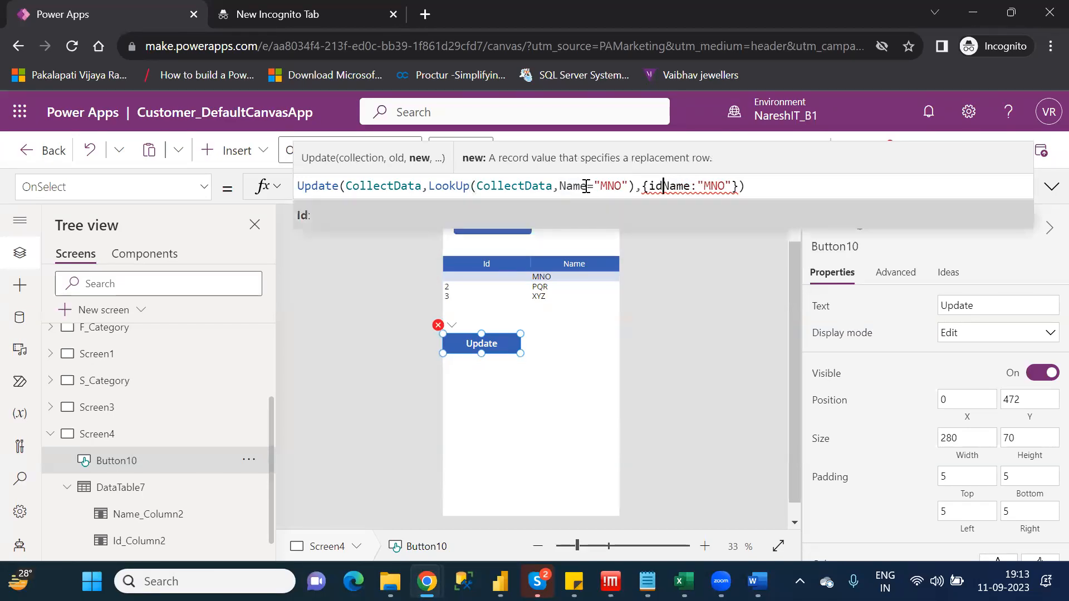
pyautogui.press('Tab')
pyautogui.write(',')
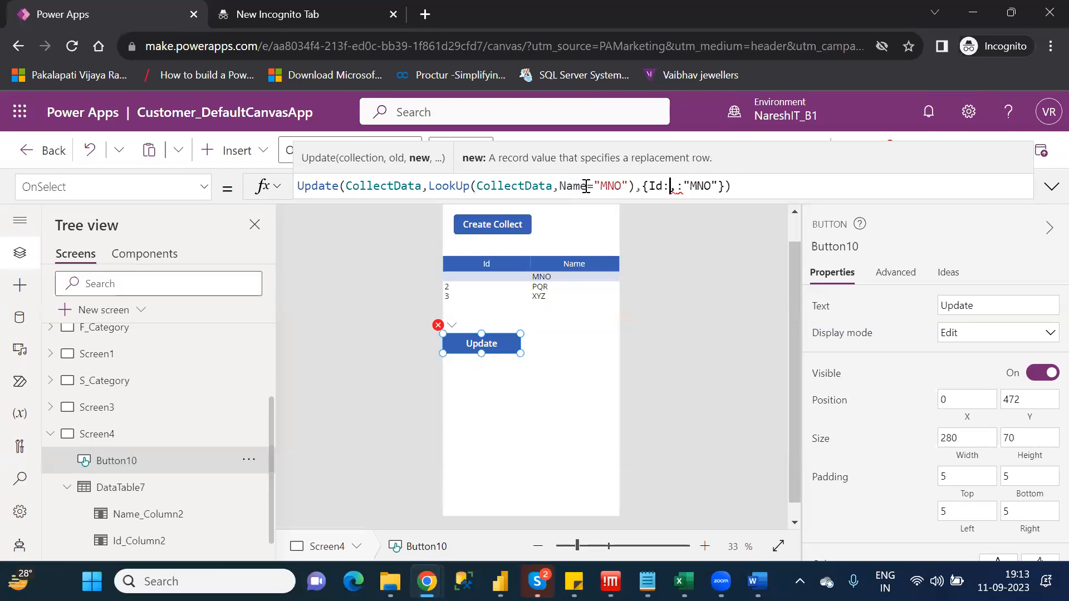
pyautogui.write('5')
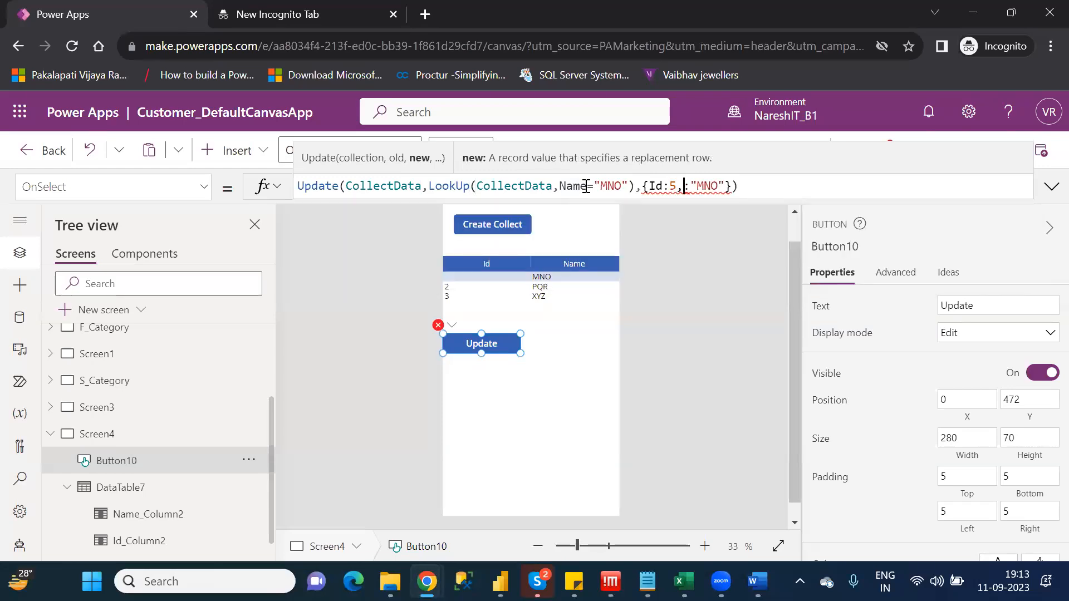
pyautogui.write('na')
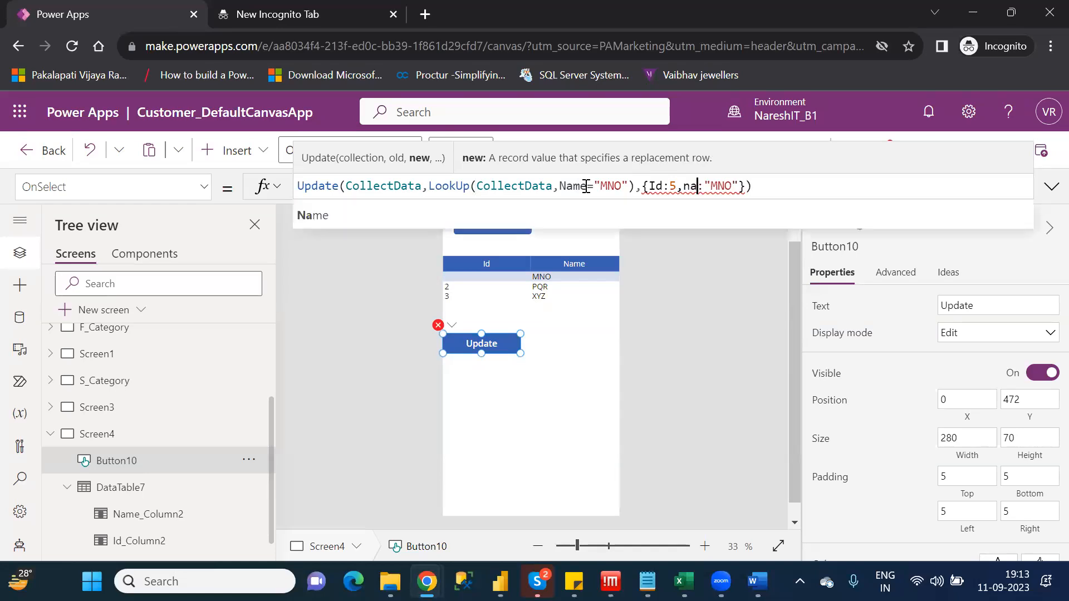
pyautogui.press('Tab')
pyautogui.press('Right')
pyautogui.press('Right')
pyautogui.press('Right')
pyautogui.press('Right')
pyautogui.press('Right')
pyautogui.press('Right')
pyautogui.press('Right')
pyautogui.press('Right')
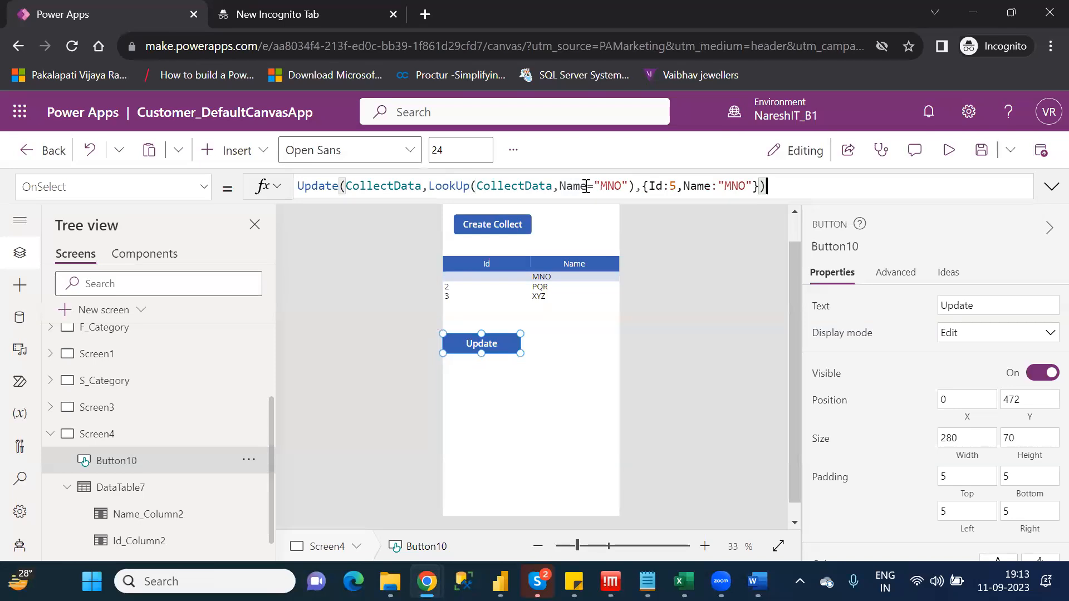
# Preview the app, run the Update button on the CollectData records, and return to the editor, dismissing the testing tip
pyautogui.click(949, 153)
pyautogui.click(483, 333)
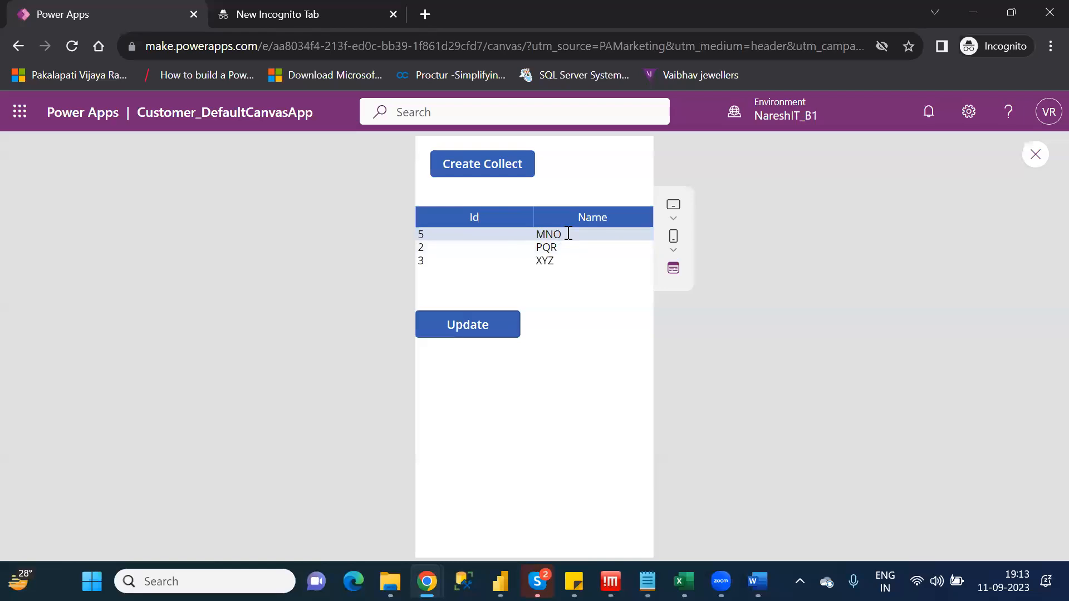
pyautogui.click(1034, 156)
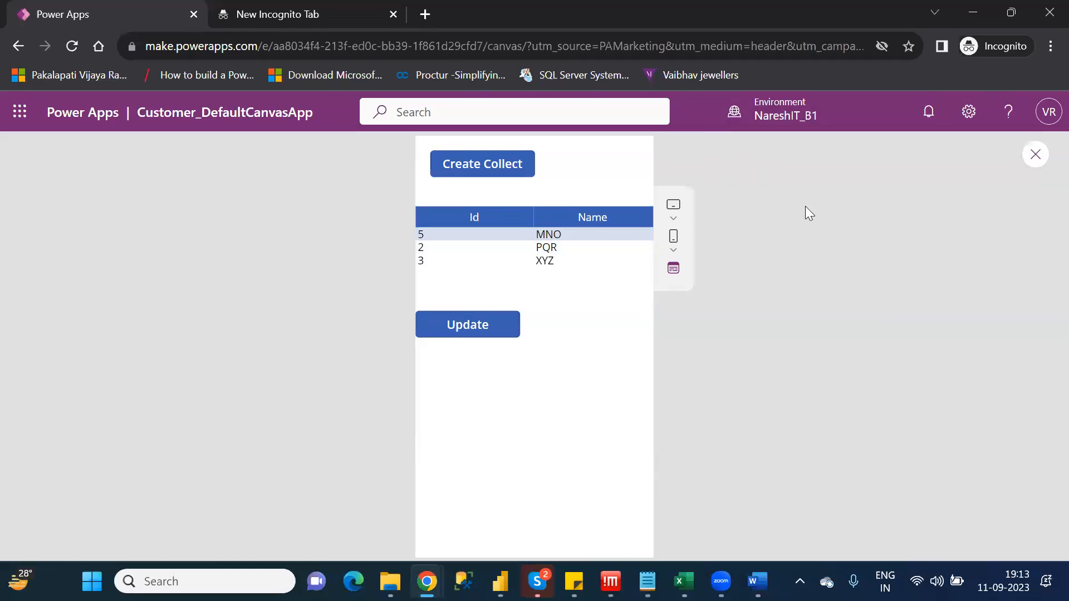
pyautogui.click(690, 410)
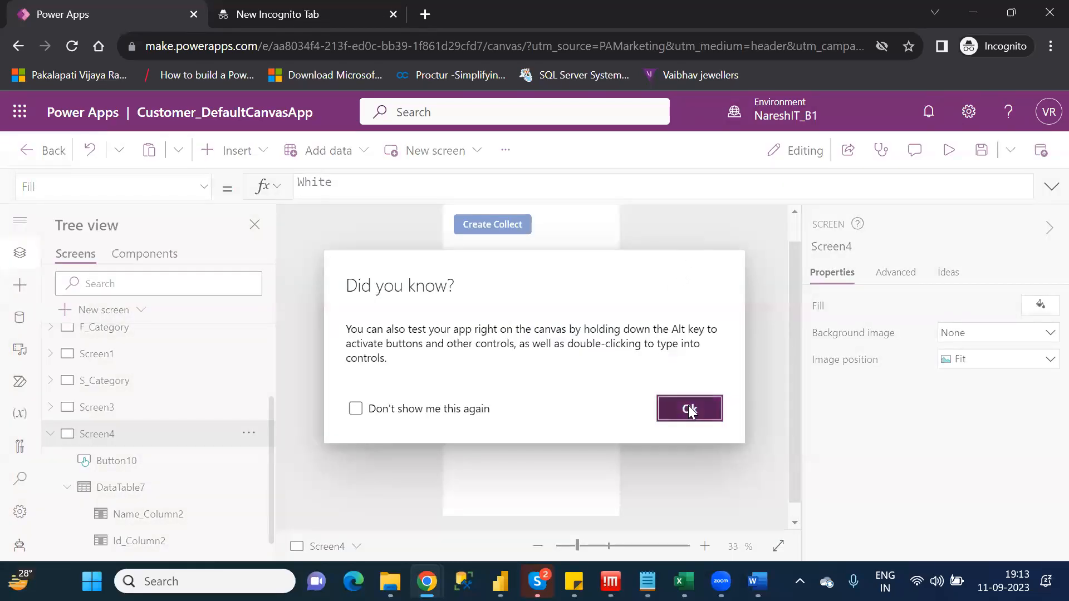
# Examine the replacement record in the Update button's OnSelect formula with its data preview
pyautogui.click(487, 344)
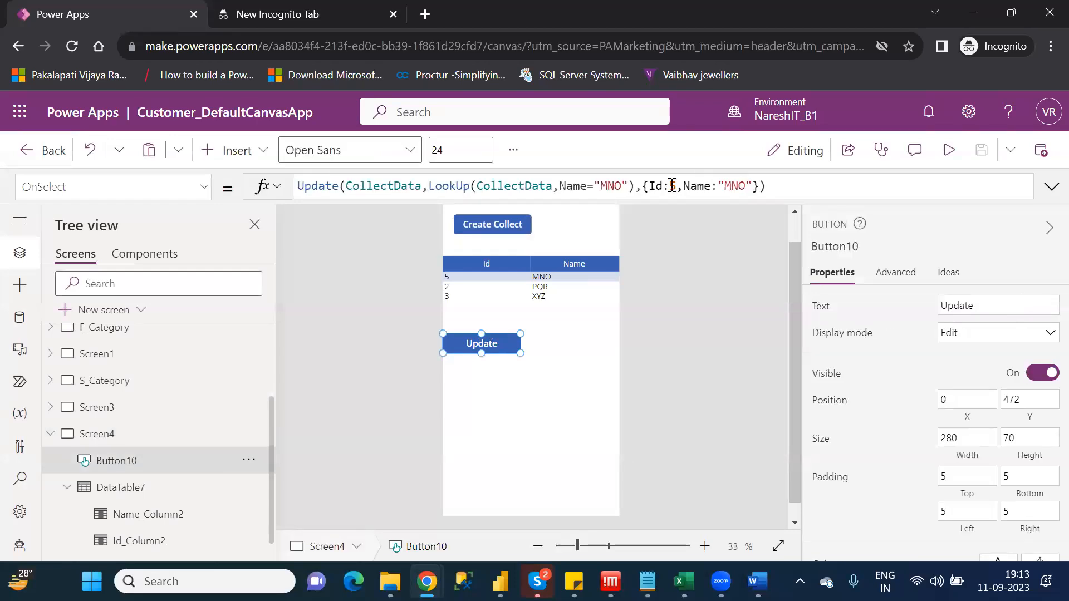
pyautogui.moveTo(643, 187); pyautogui.dragTo(759, 186)
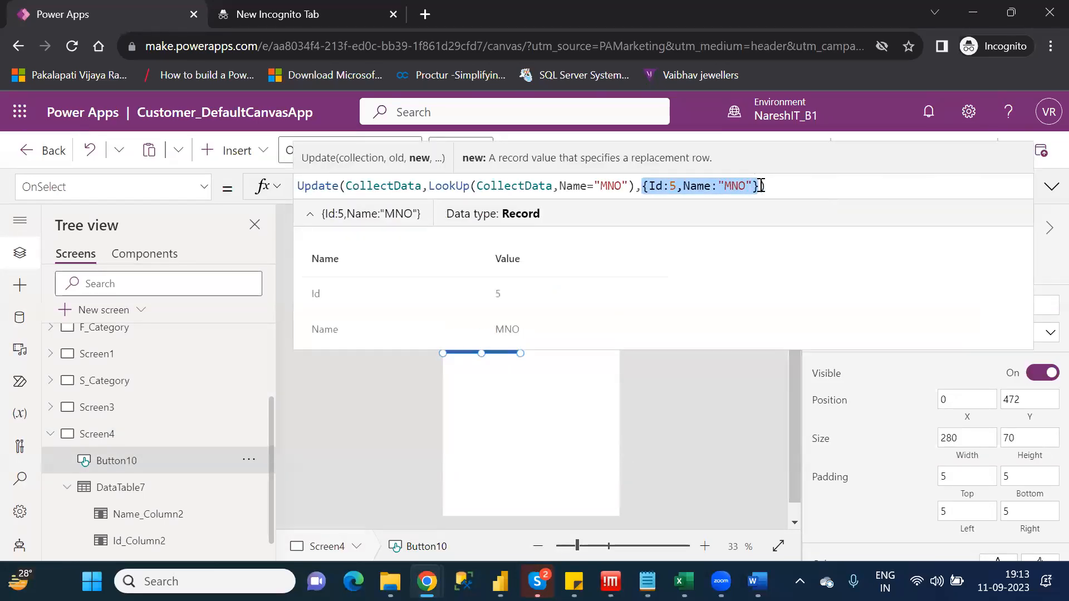
pyautogui.click(1049, 188)
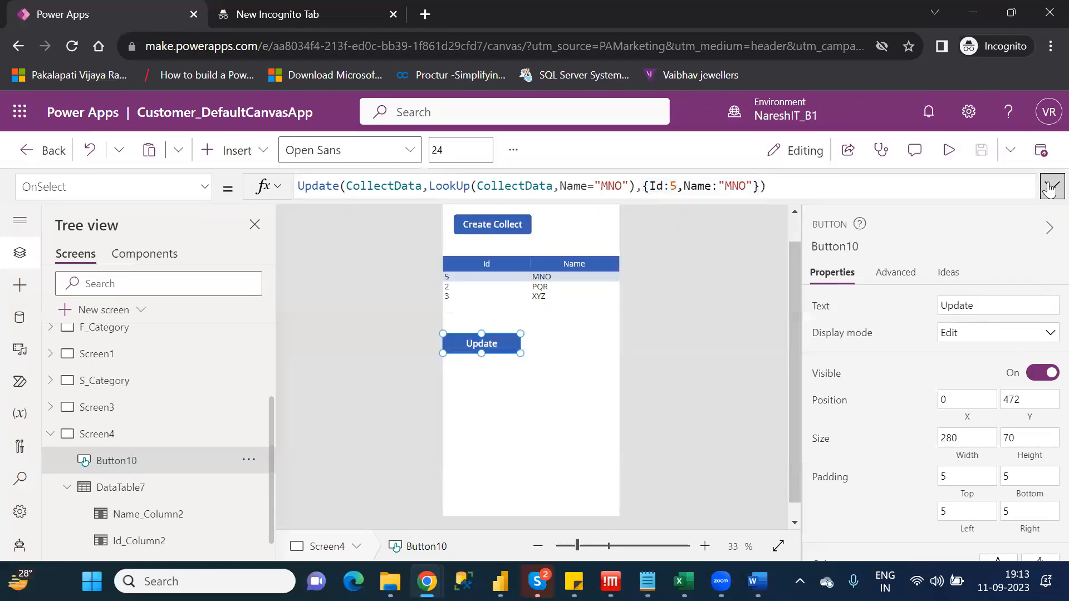
pyautogui.click(1050, 188)
# Compare the UpdateIf button's OnSelect formula on Screen3 with the Update button's formula on Screen4
pyautogui.click(125, 409)
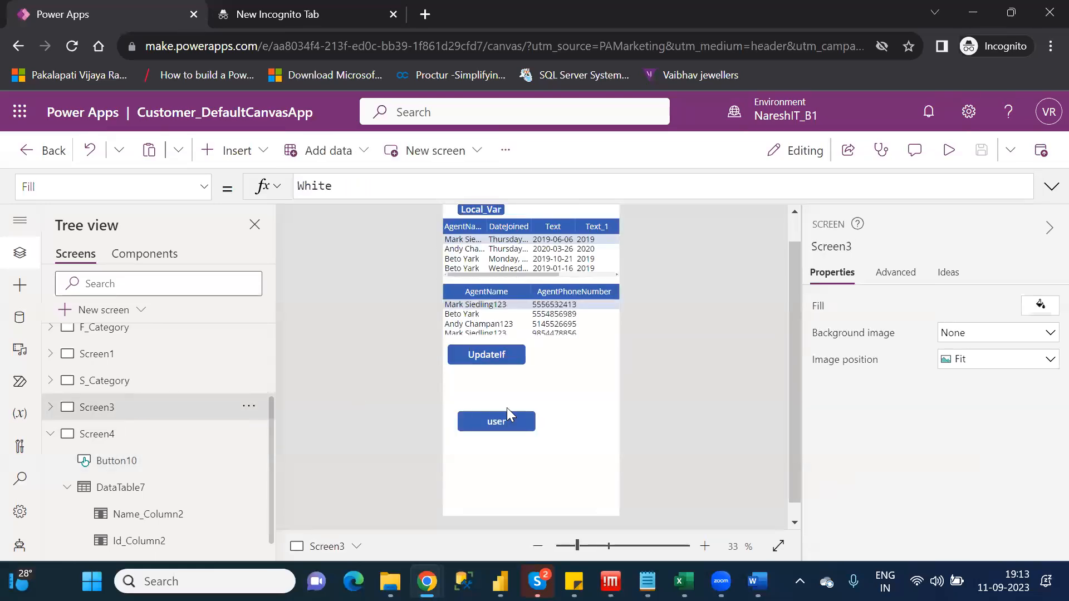
pyautogui.click(486, 356)
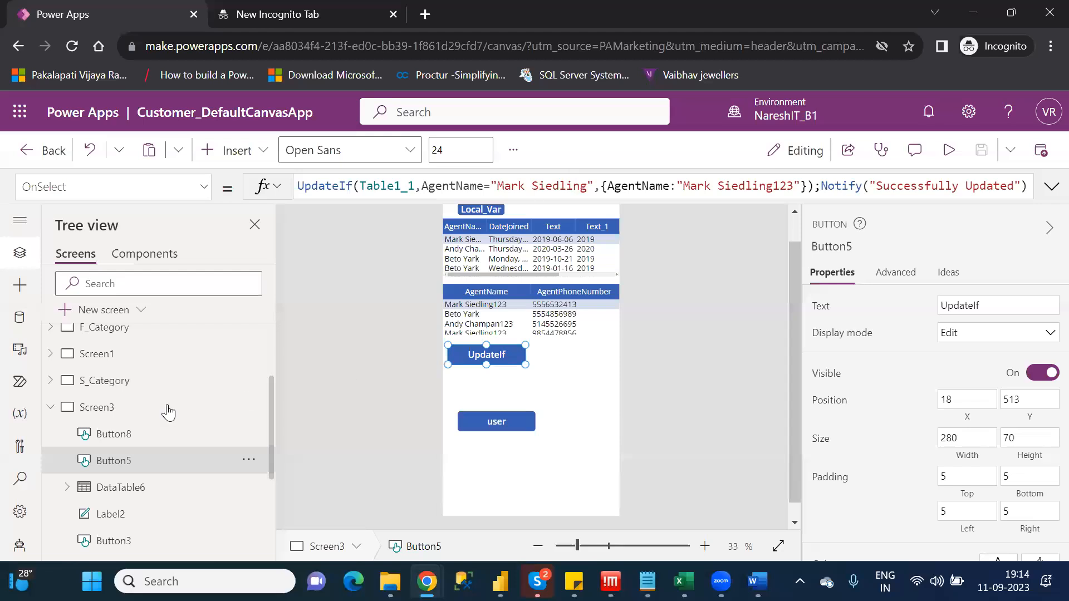
pyautogui.click(55, 410)
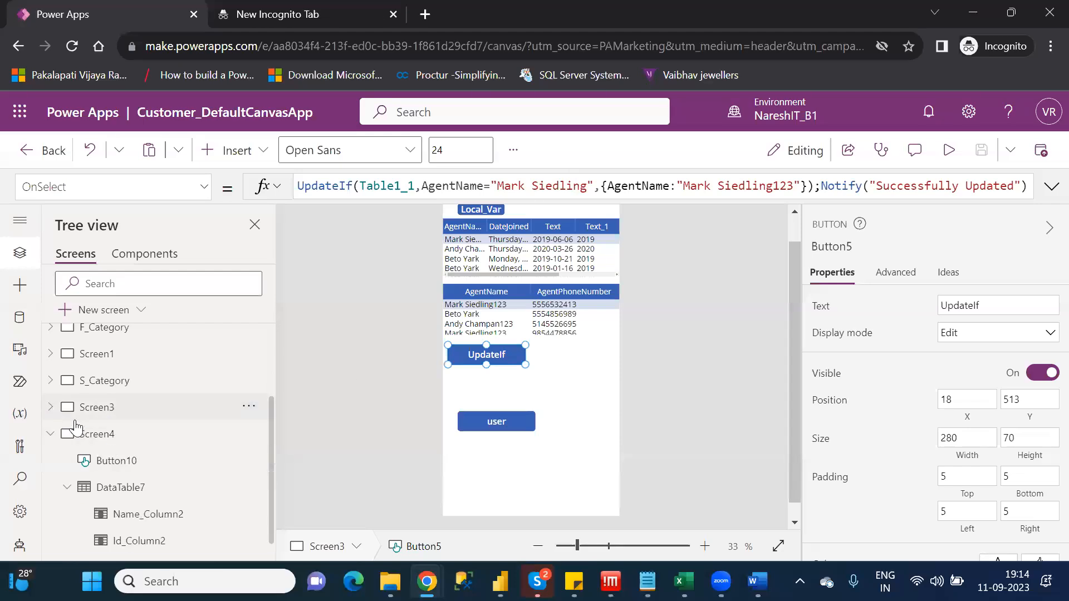
pyautogui.click(111, 439)
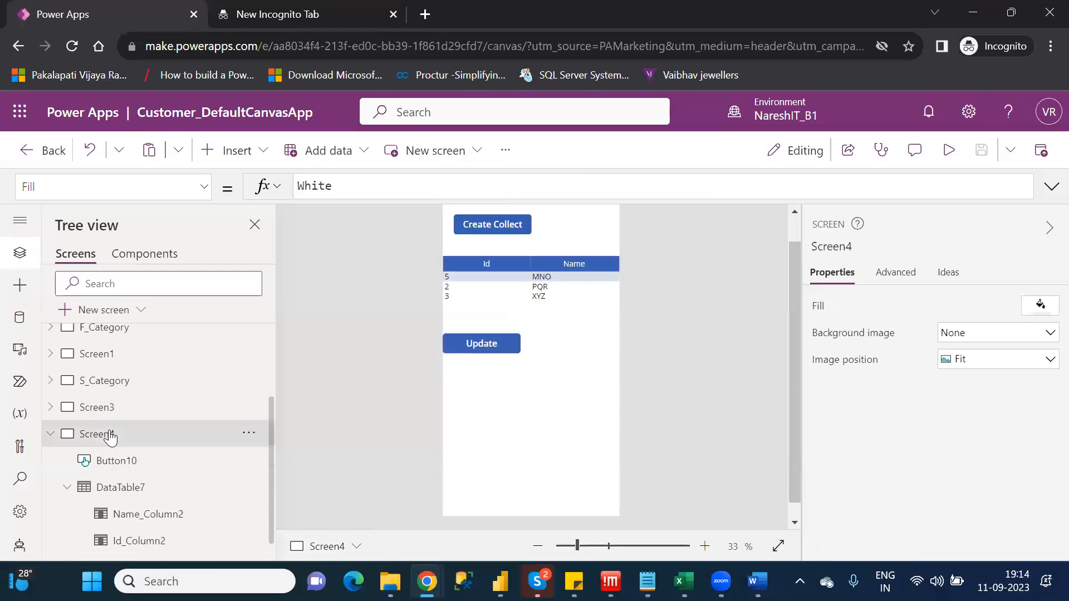
pyautogui.click(489, 345)
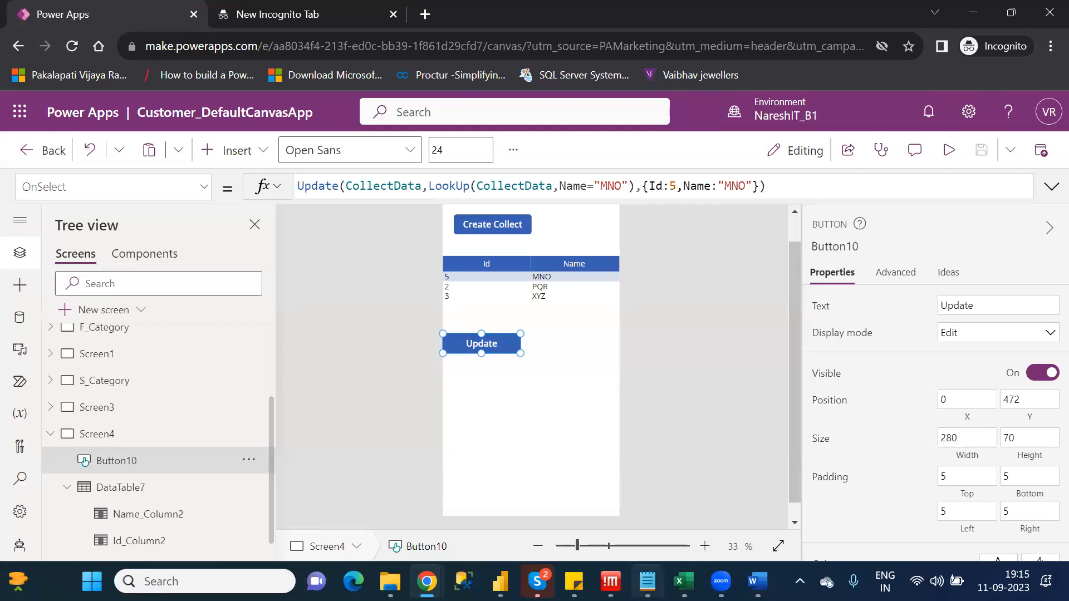
# Switch to the Category_Wise_Functions notes in Notepad, highlight ViewForm, With and WeekDay in turn, and open the system calendar
pyautogui.click(647, 581)
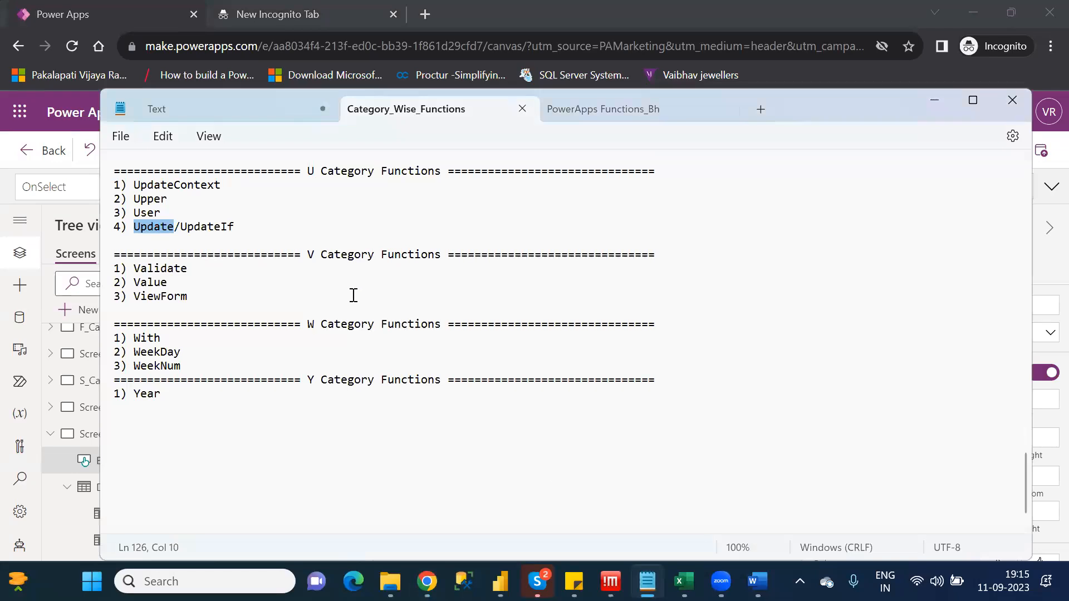
pyautogui.doubleClick(175, 297)
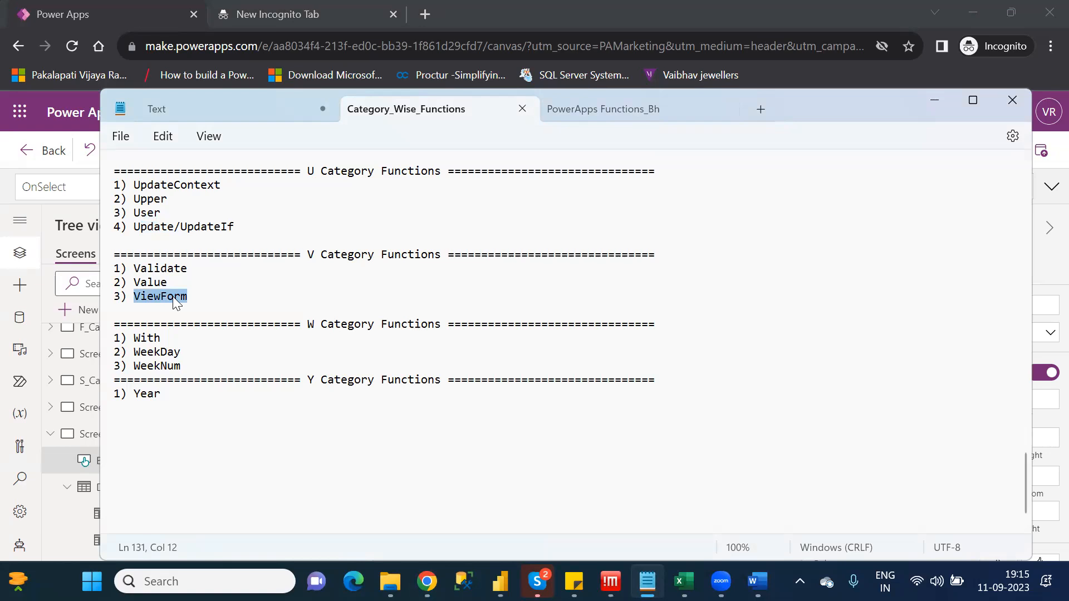
pyautogui.doubleClick(150, 340)
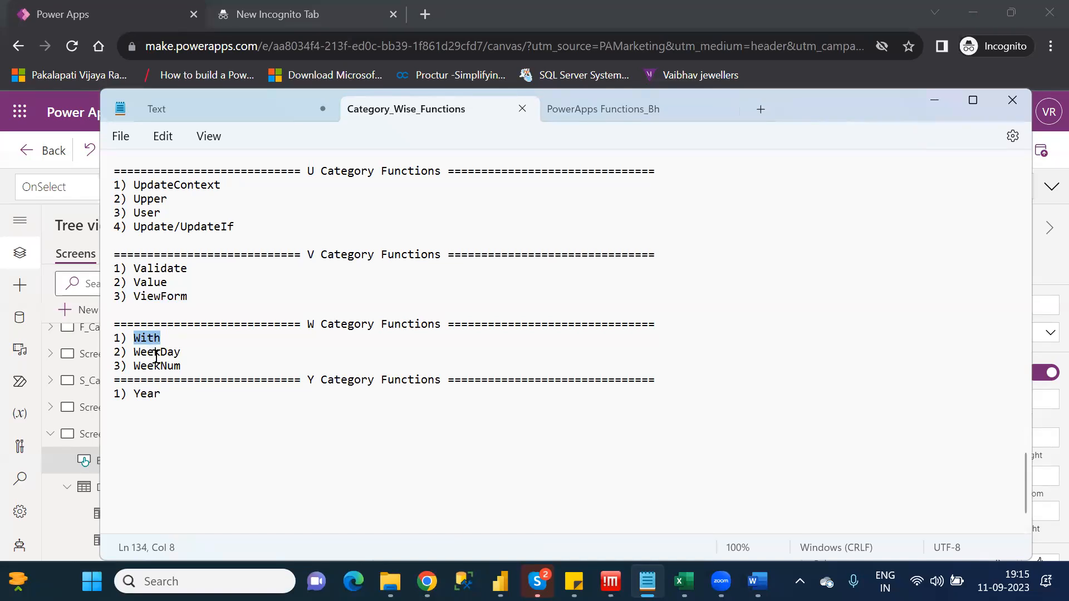
pyautogui.doubleClick(155, 355)
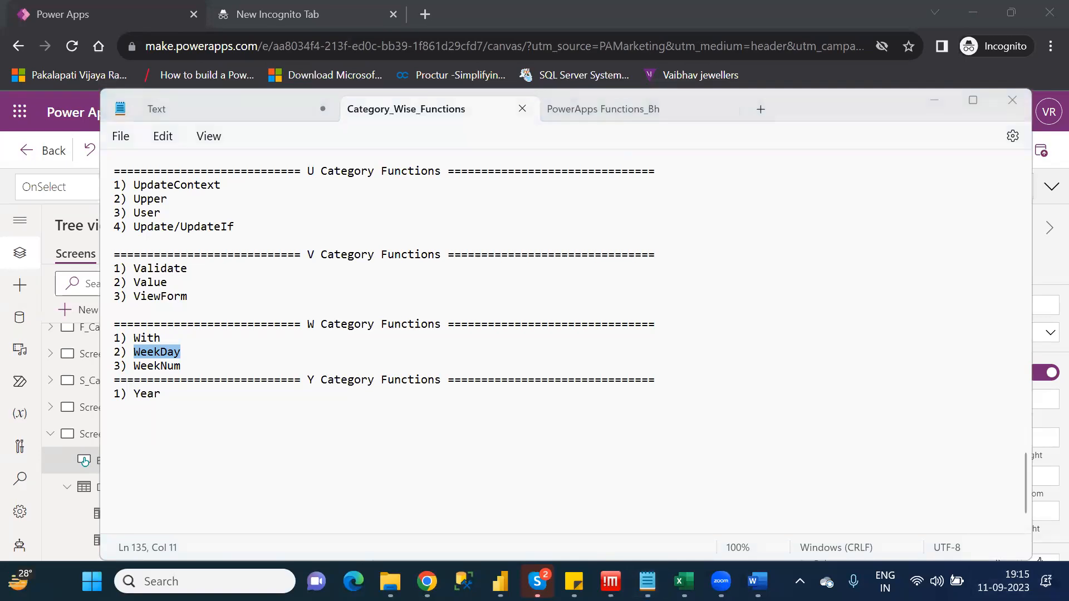
pyautogui.click(1003, 581)
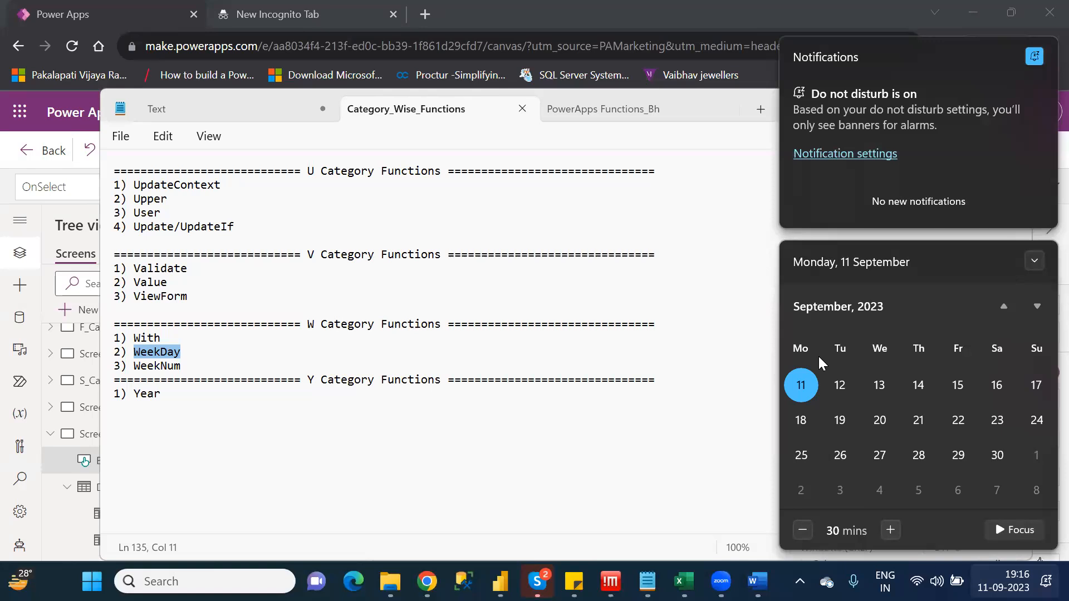
# Switch back to Power Apps and examine the upper data table on Screen3 with its AddColumns formula and the screens' controls
pyautogui.press('super+Tab')
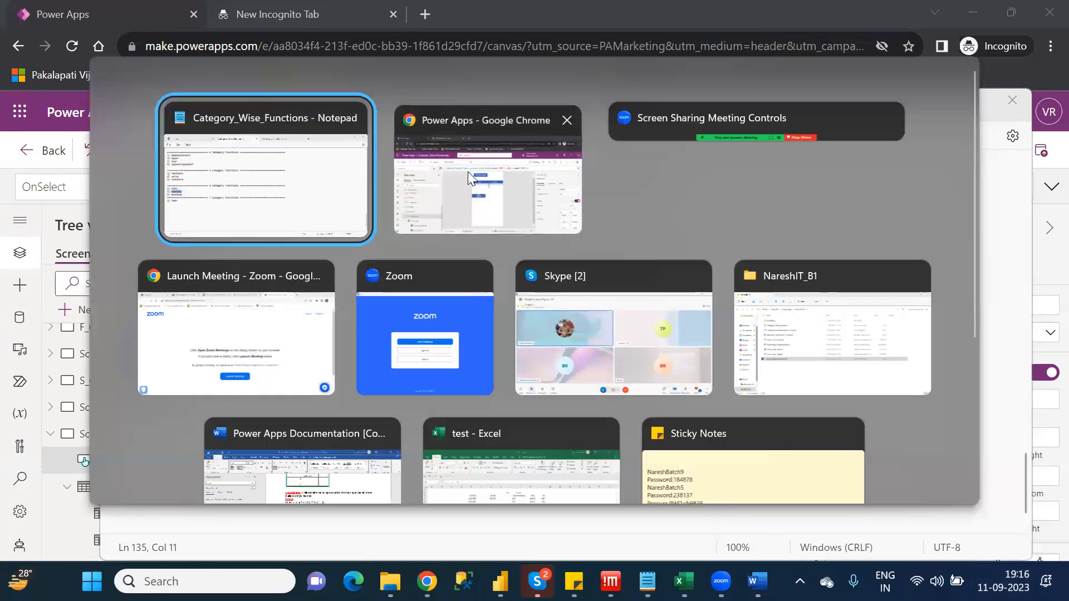
pyautogui.click(468, 171)
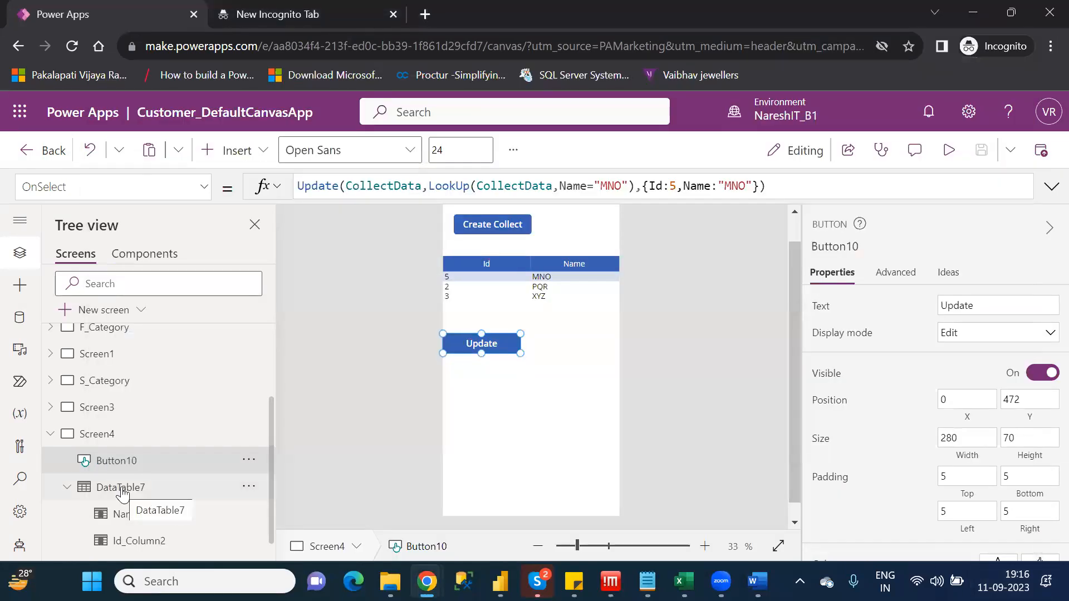
pyautogui.click(102, 409)
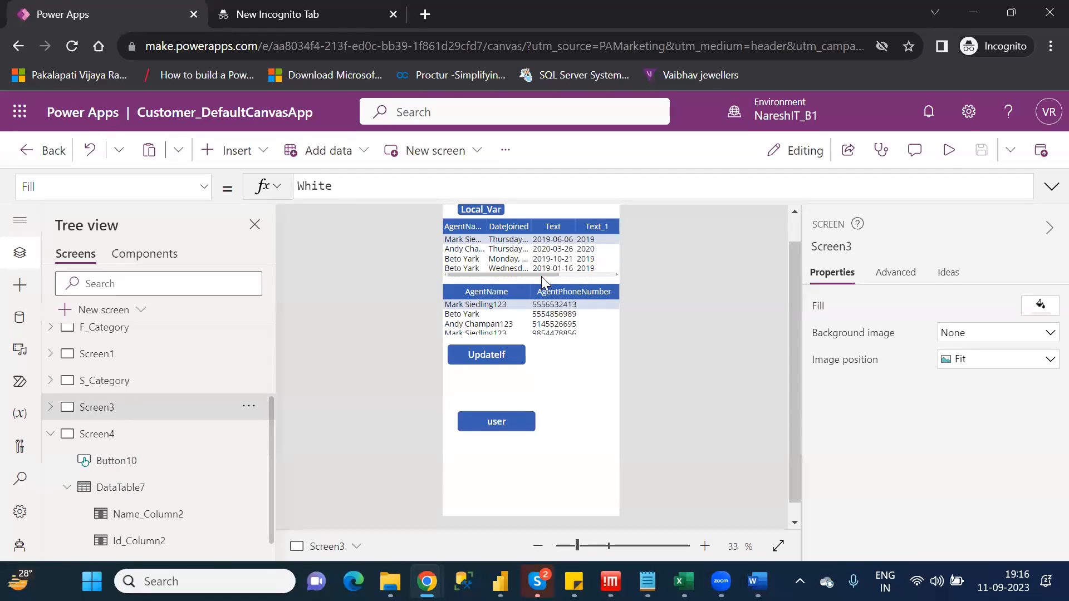
pyautogui.moveTo(543, 275); pyautogui.dragTo(607, 272)
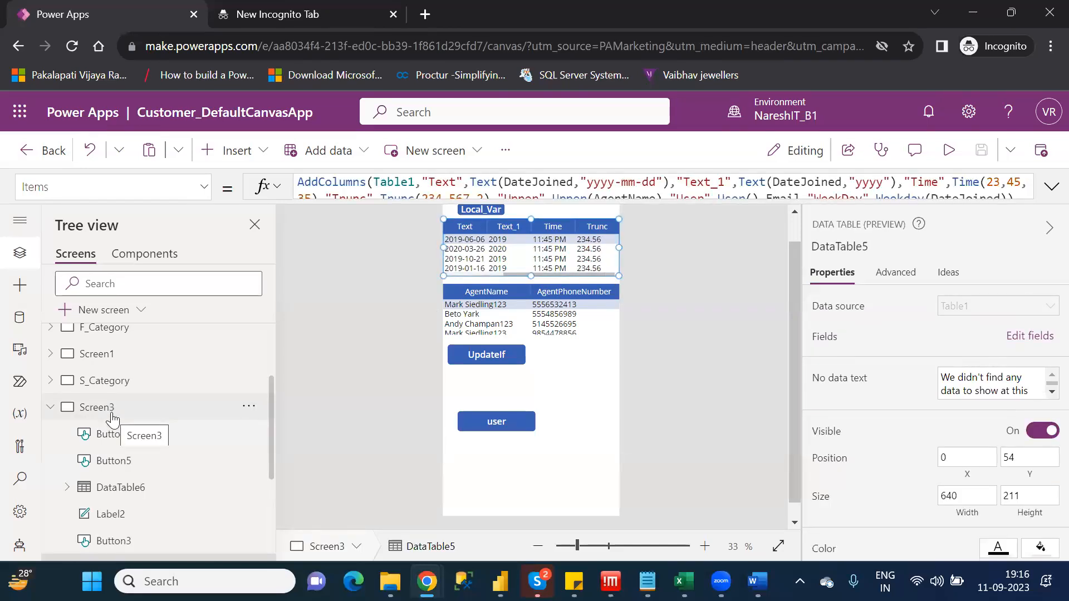
pyautogui.moveTo(269, 453)
pyautogui.mouseDown()
pyautogui.moveTo(277, 490)
pyautogui.moveTo(285, 446)
pyautogui.mouseUp()
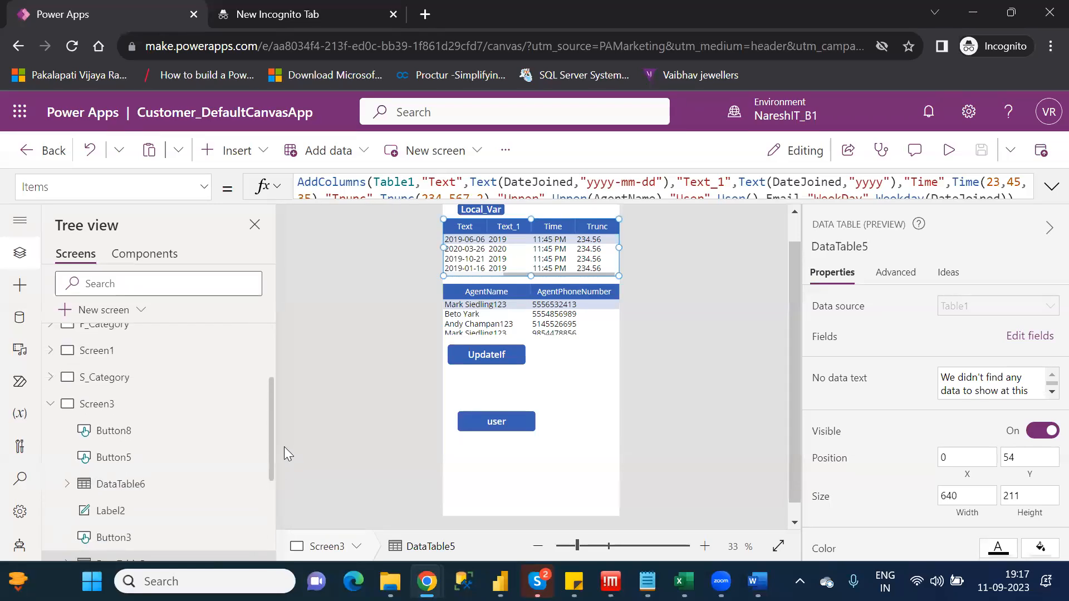
pyautogui.moveTo(284, 446); pyautogui.dragTo(291, 527)
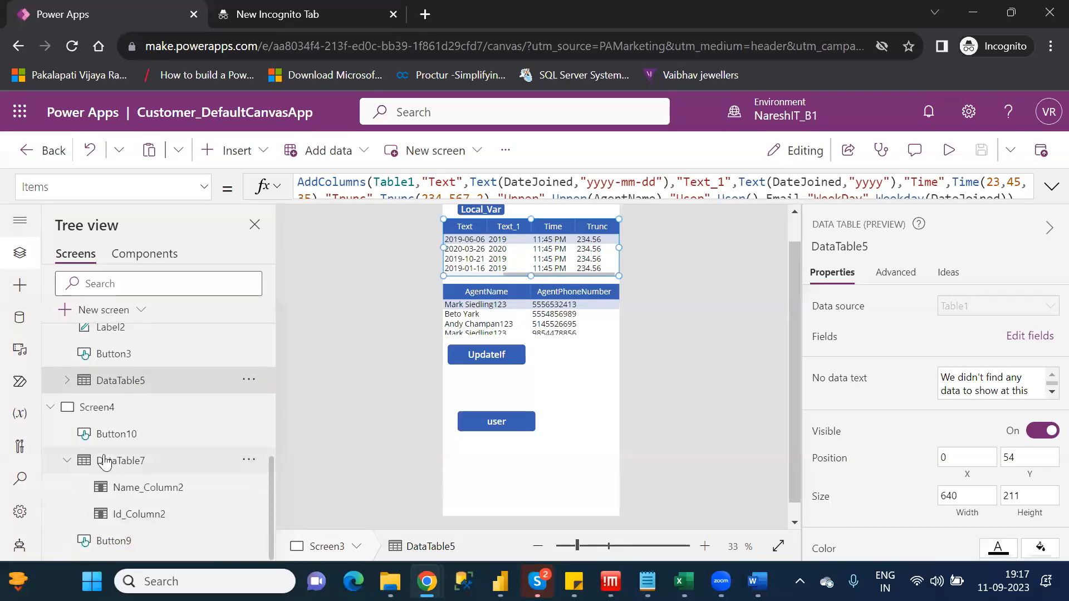
# Move the Update button on Screen4 up beside the Create Collect button
pyautogui.click(102, 407)
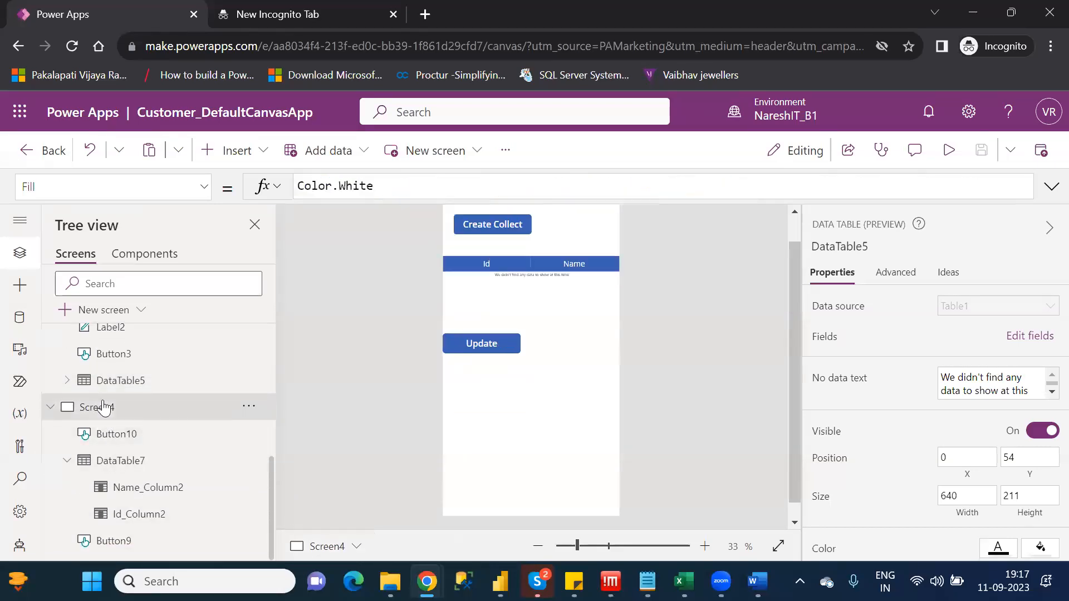
pyautogui.click(499, 352)
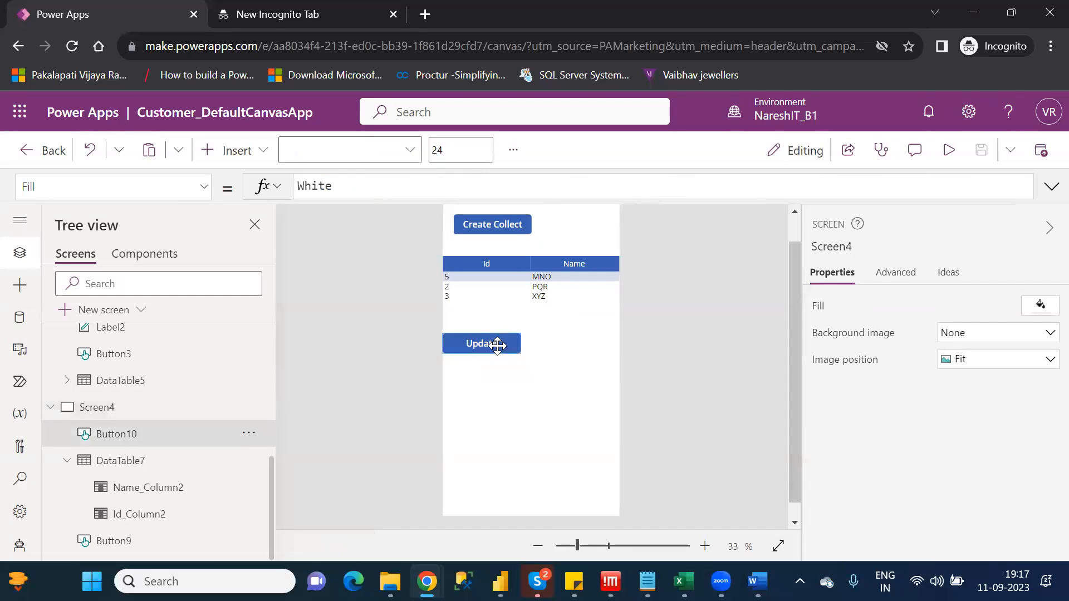
pyautogui.moveTo(490, 342); pyautogui.dragTo(592, 224)
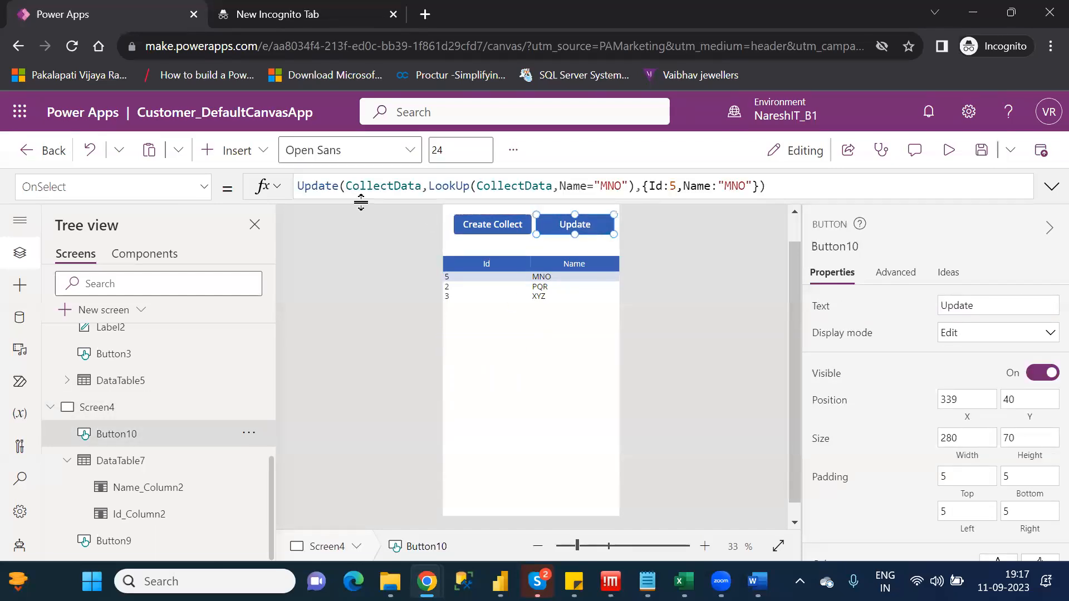
# Insert a data table on Screen4 and fit it below the existing table, at Y 468 with a height of 260
pyautogui.click(234, 157)
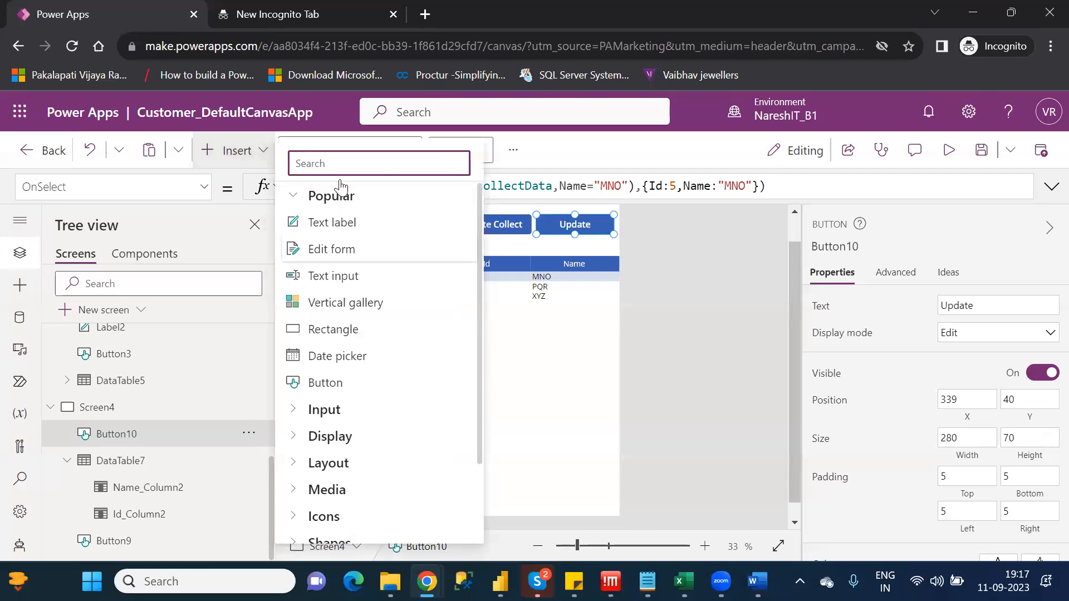
pyautogui.write('dat')
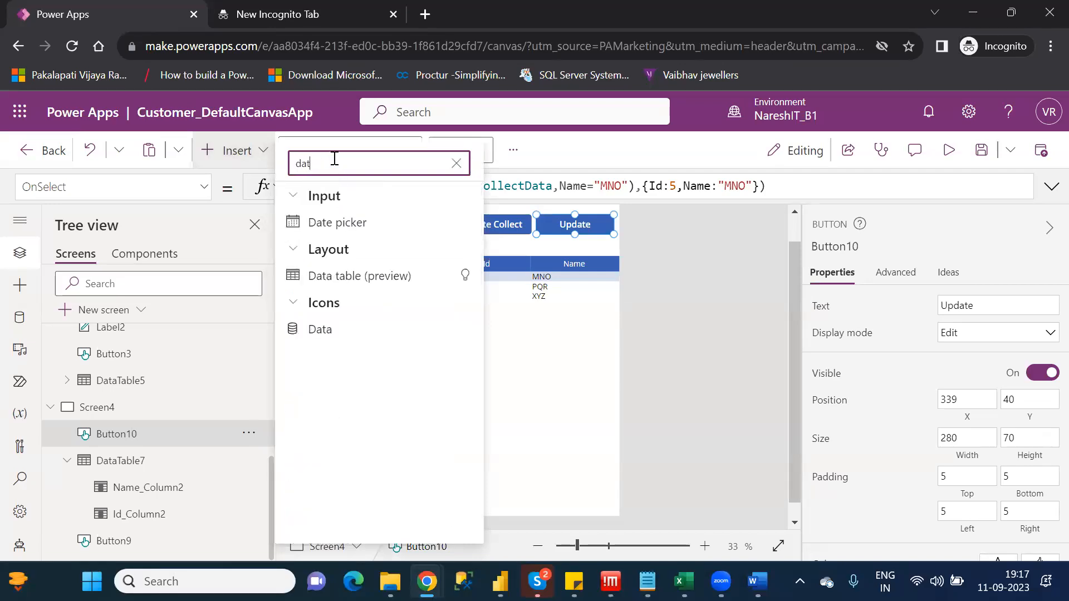
pyautogui.click(363, 277)
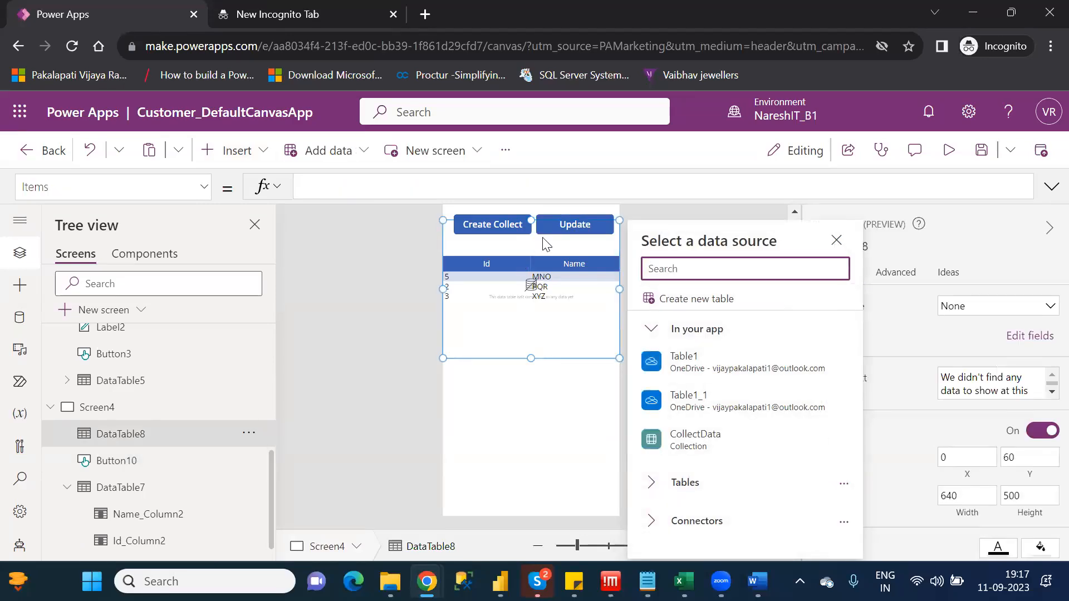
pyautogui.moveTo(530, 220); pyautogui.dragTo(557, 337)
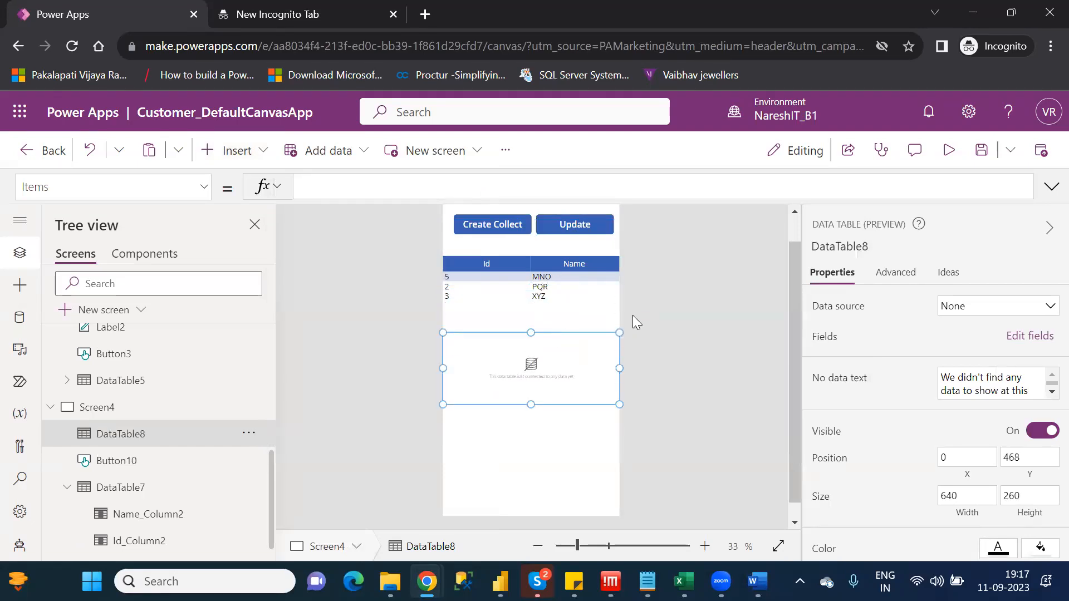
# Connect the new data table to Table1 and add the DateJoined field to it
pyautogui.click(991, 307)
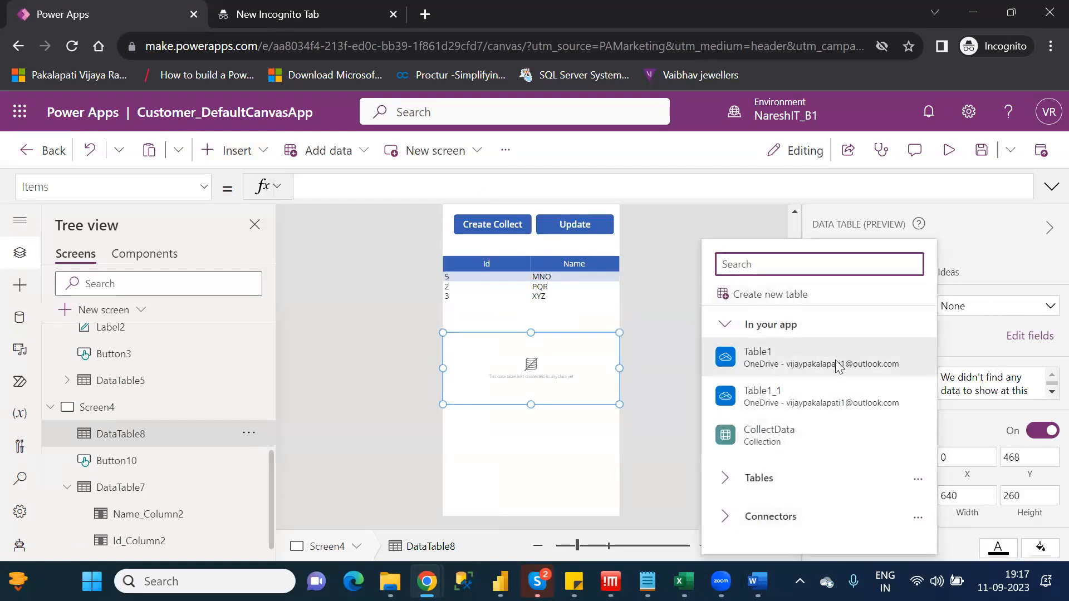
pyautogui.click(819, 370)
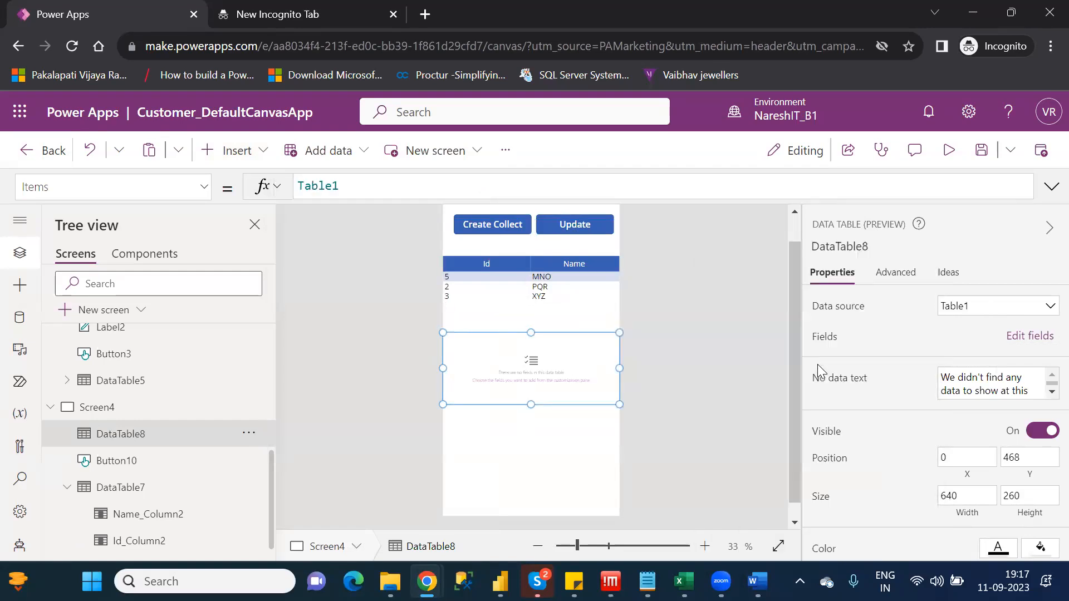
pyautogui.click(1028, 335)
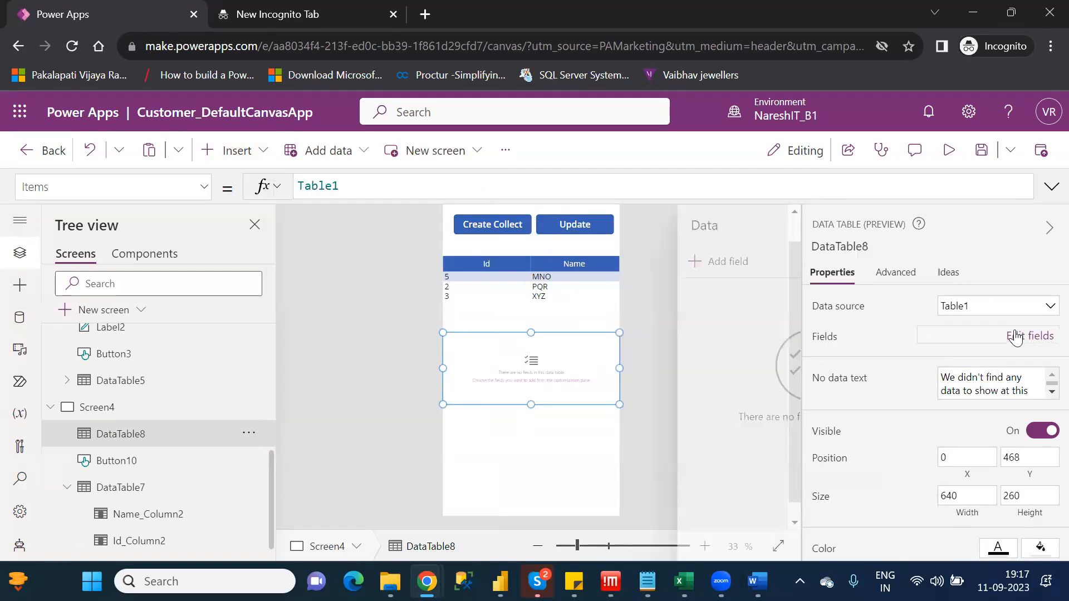
pyautogui.click(591, 267)
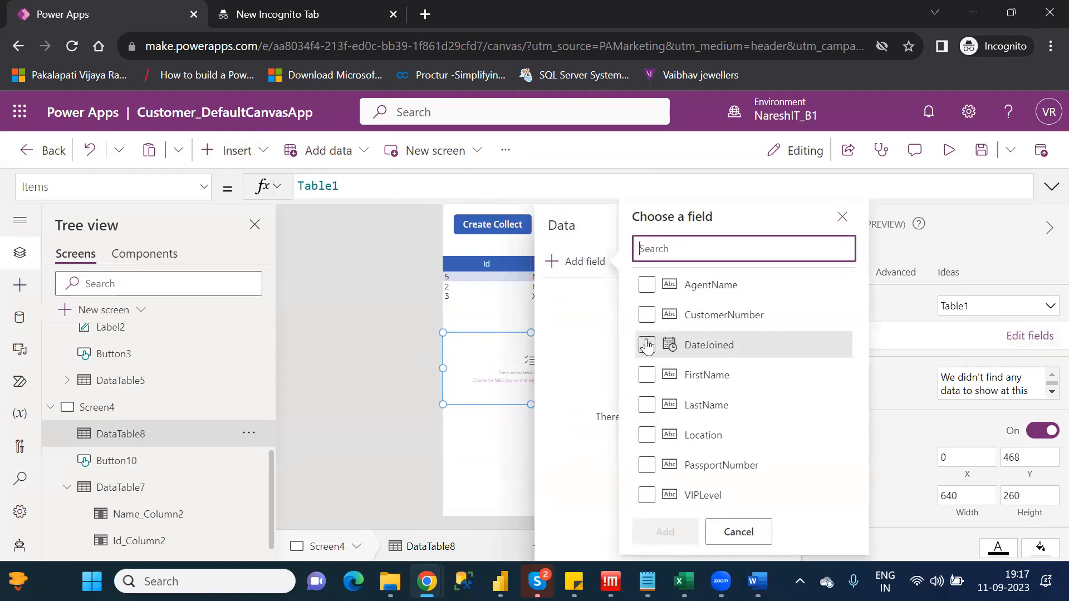
pyautogui.click(647, 345)
pyautogui.click(670, 534)
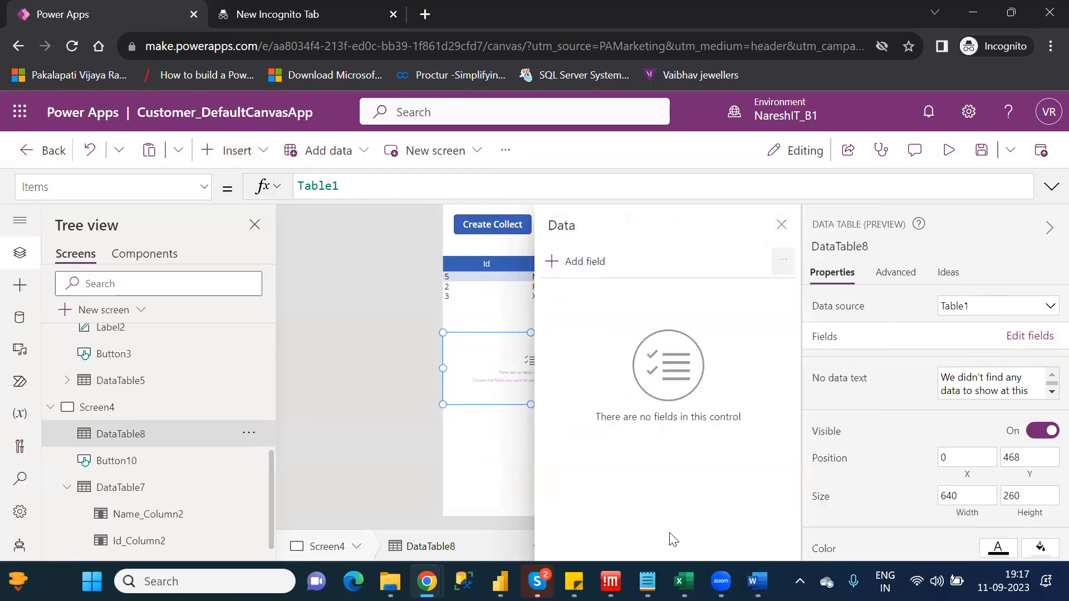
pyautogui.click(782, 225)
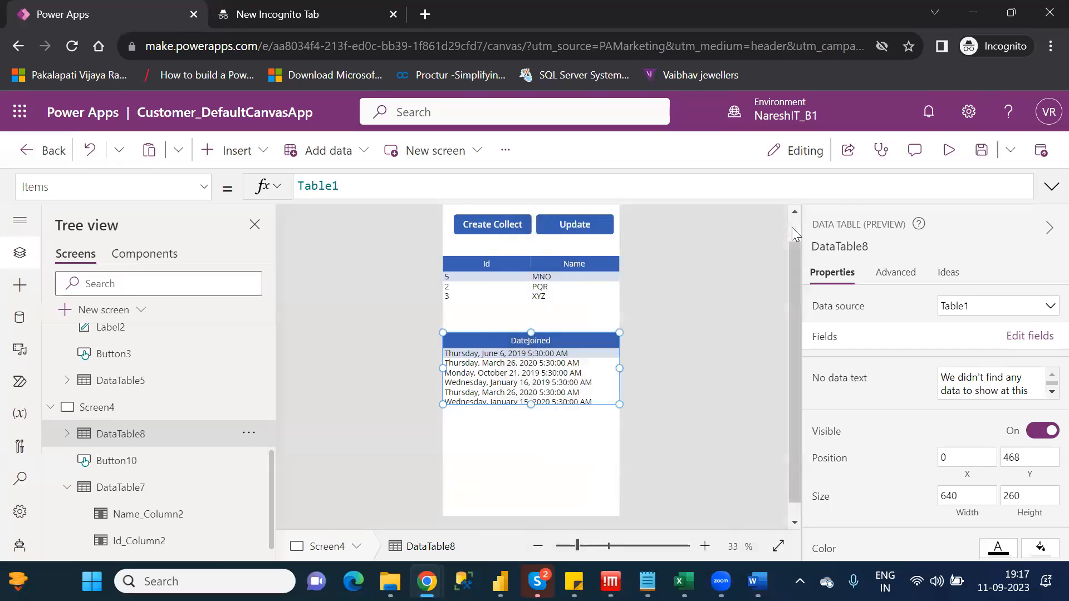
# Set the new data table's Items formula to AddColumns(Table1,"WeekDay",Weekday(DateJoined))
pyautogui.click(300, 184)
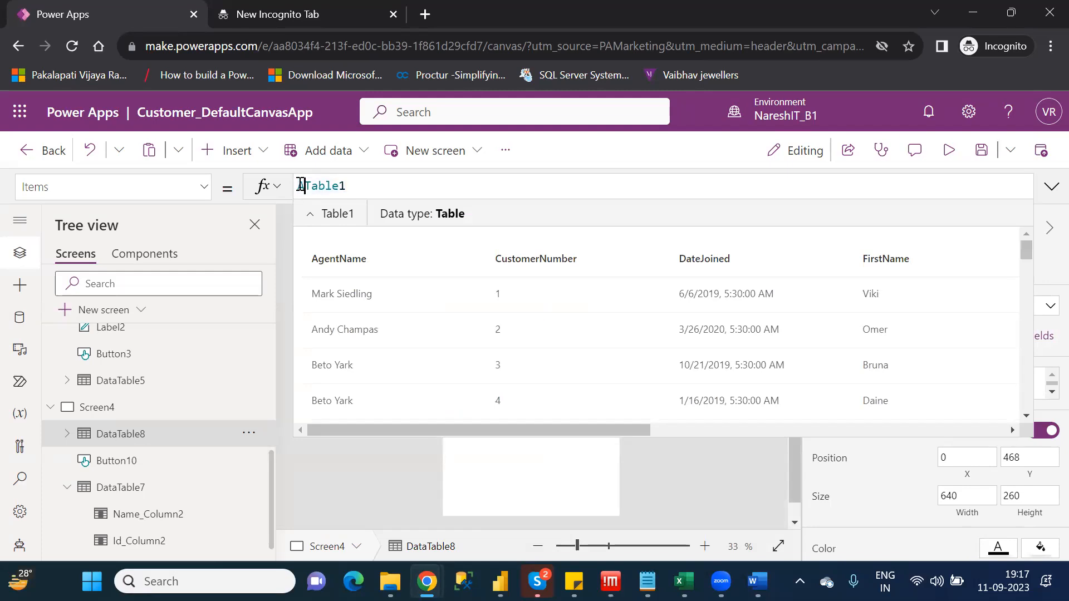
pyautogui.write('A')
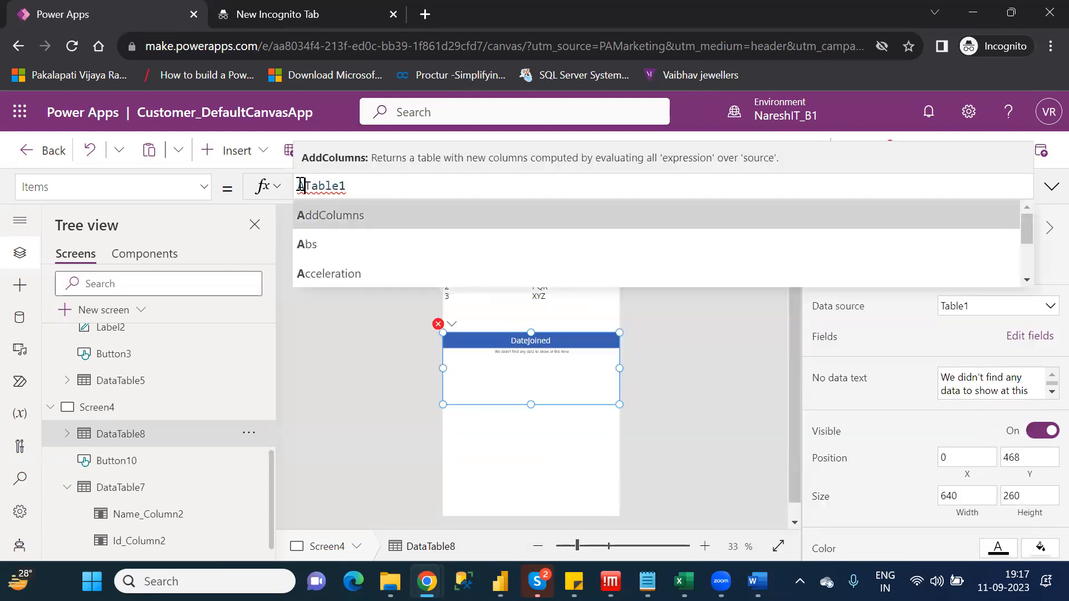
pyautogui.press('Tab')
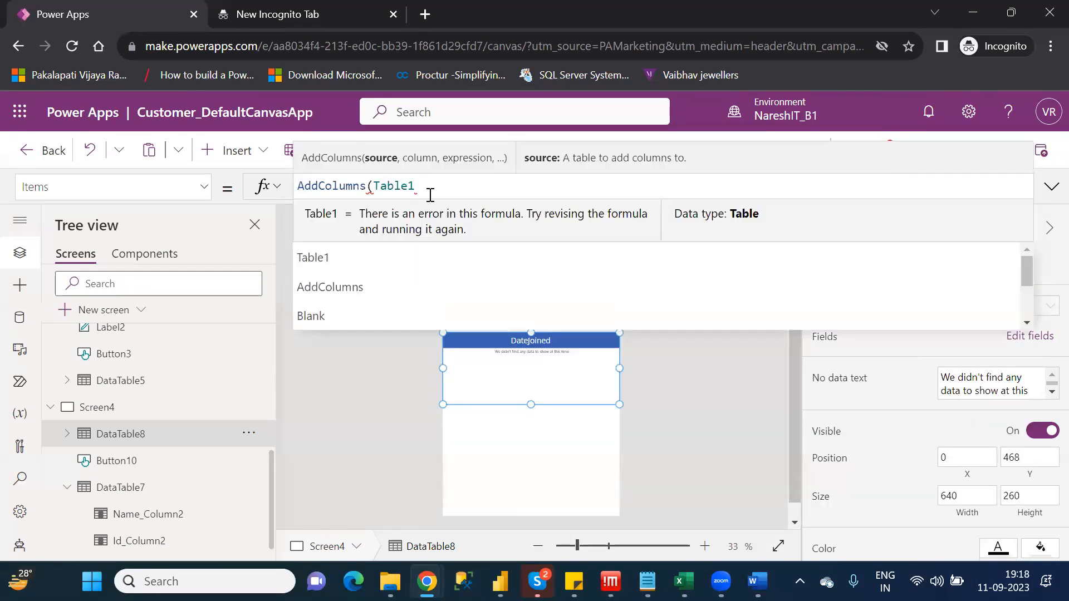
pyautogui.write(',')
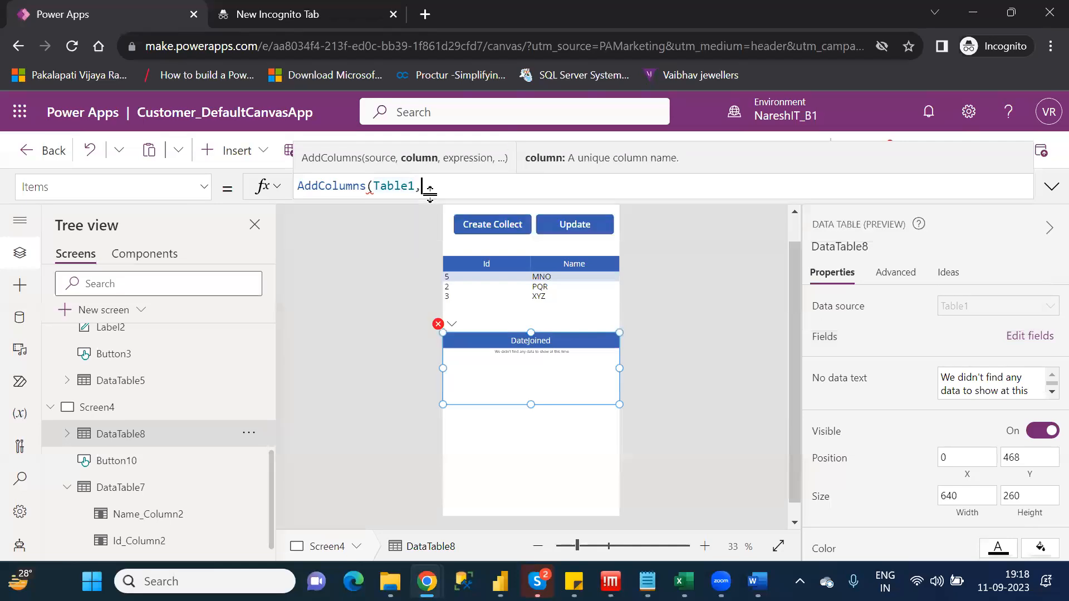
pyautogui.write('""We')
pyautogui.write('ekDay')
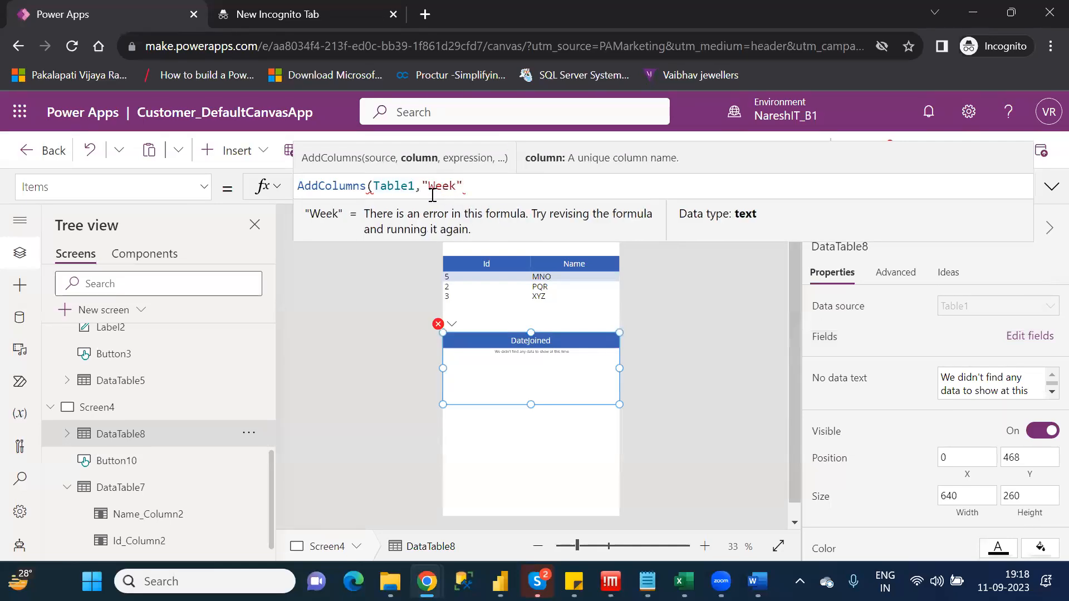
pyautogui.write('",')
pyautogui.write('Weekd')
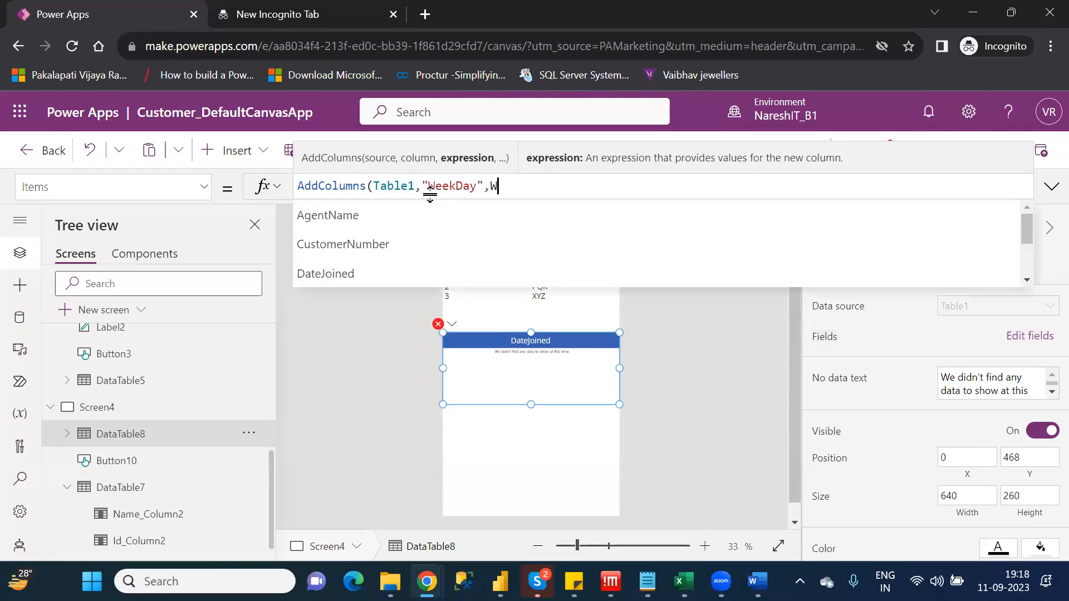
pyautogui.write('ay(')
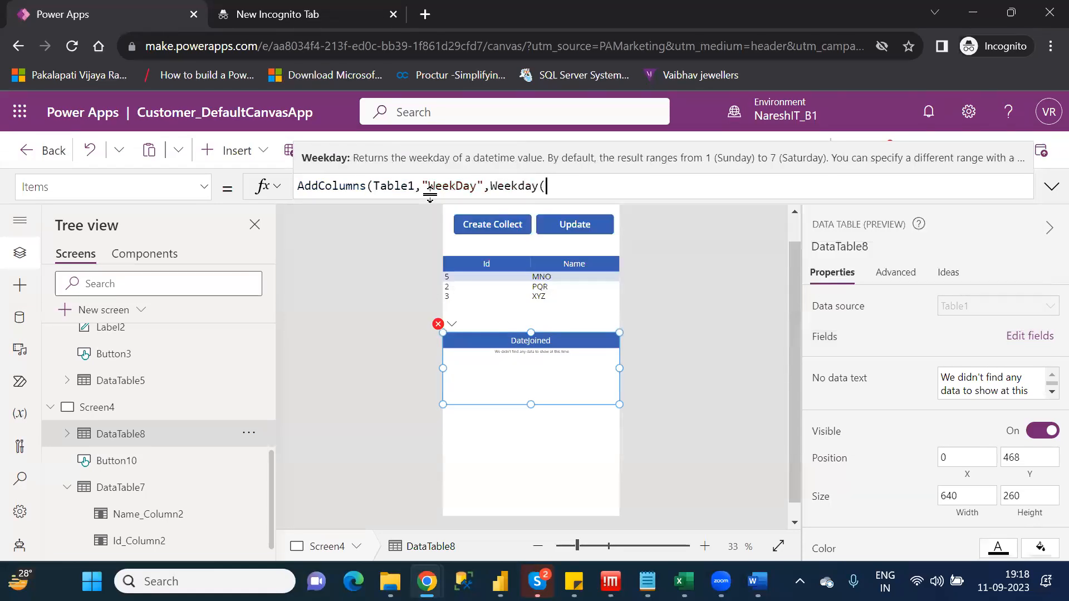
pyautogui.press('Down')
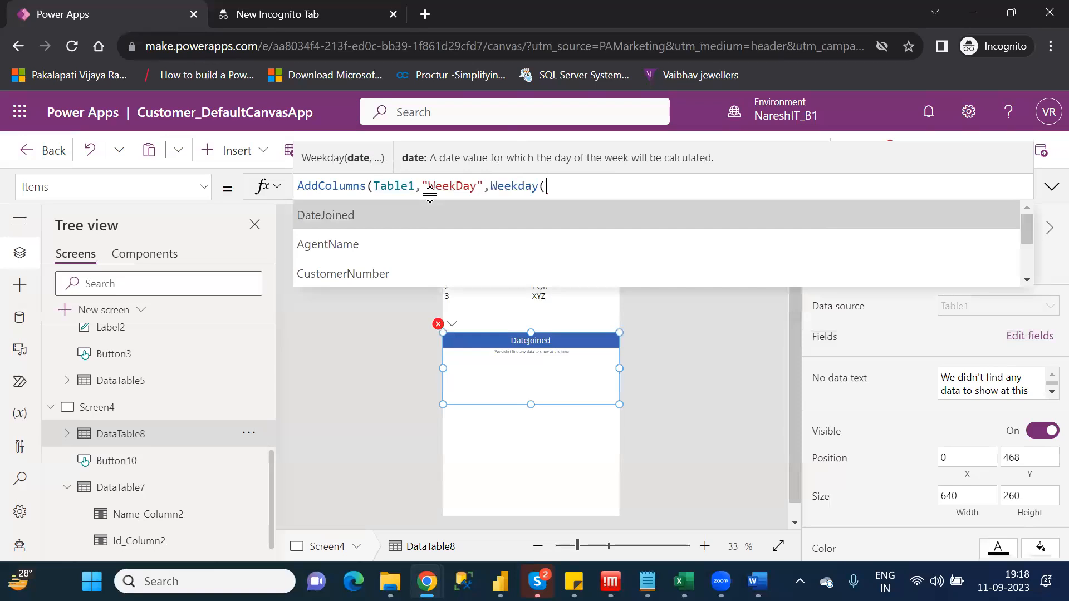
pyautogui.press('Tab')
pyautogui.write('))')
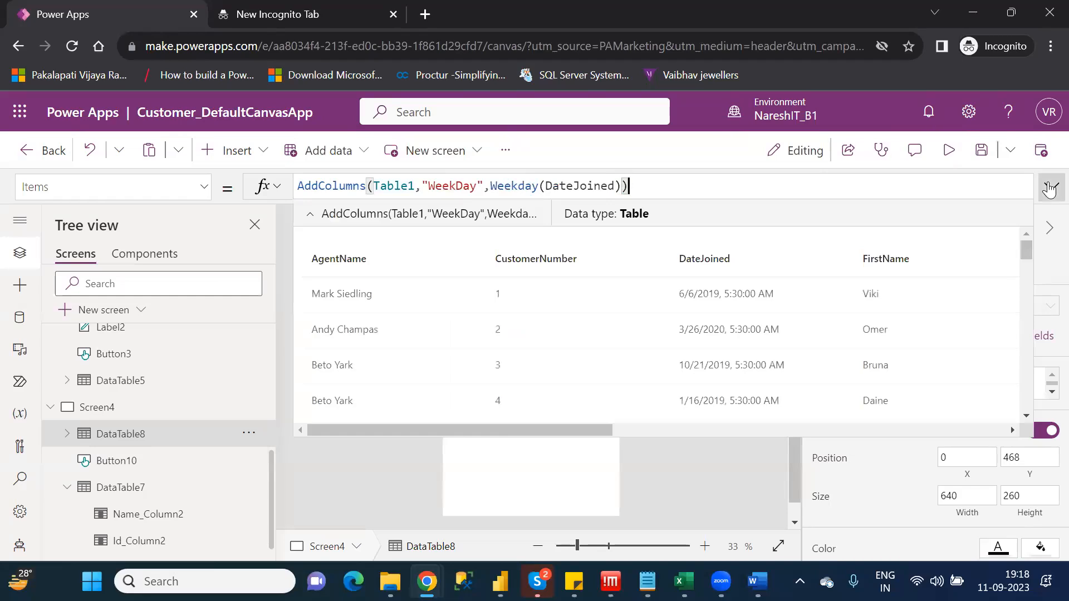
pyautogui.click(1049, 188)
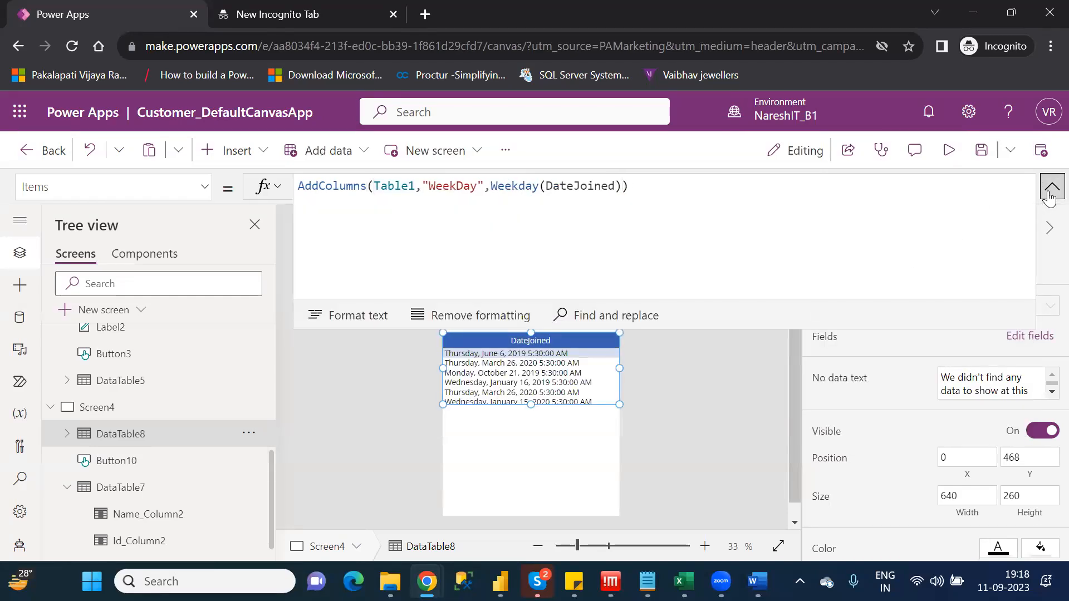
pyautogui.click(1049, 192)
# Add the WeekDay field to the lower data table and widen its DateJoined column to 451
pyautogui.click(1023, 338)
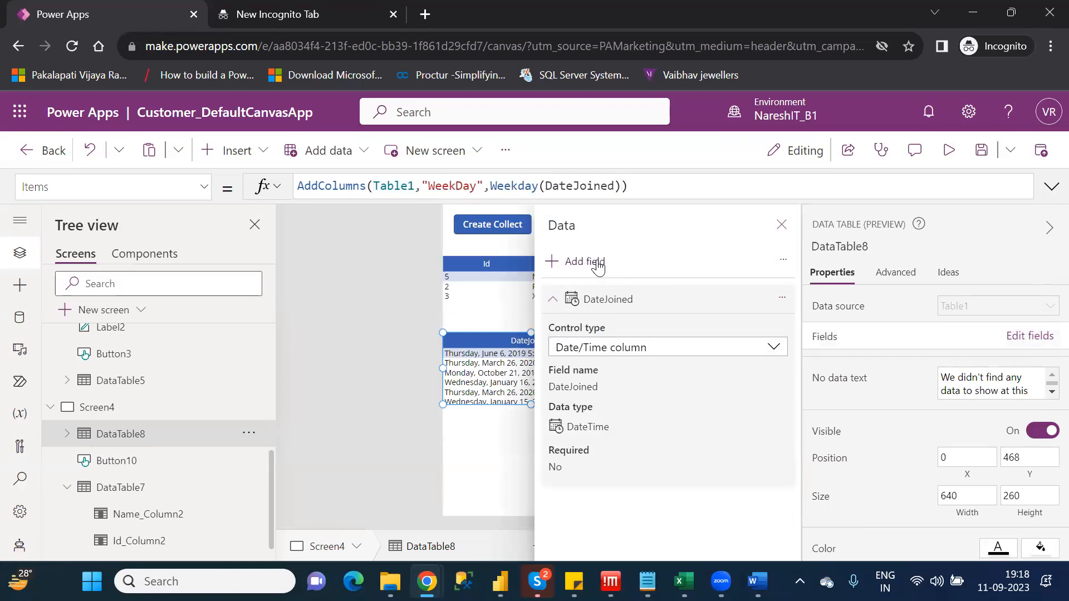
pyautogui.click(597, 267)
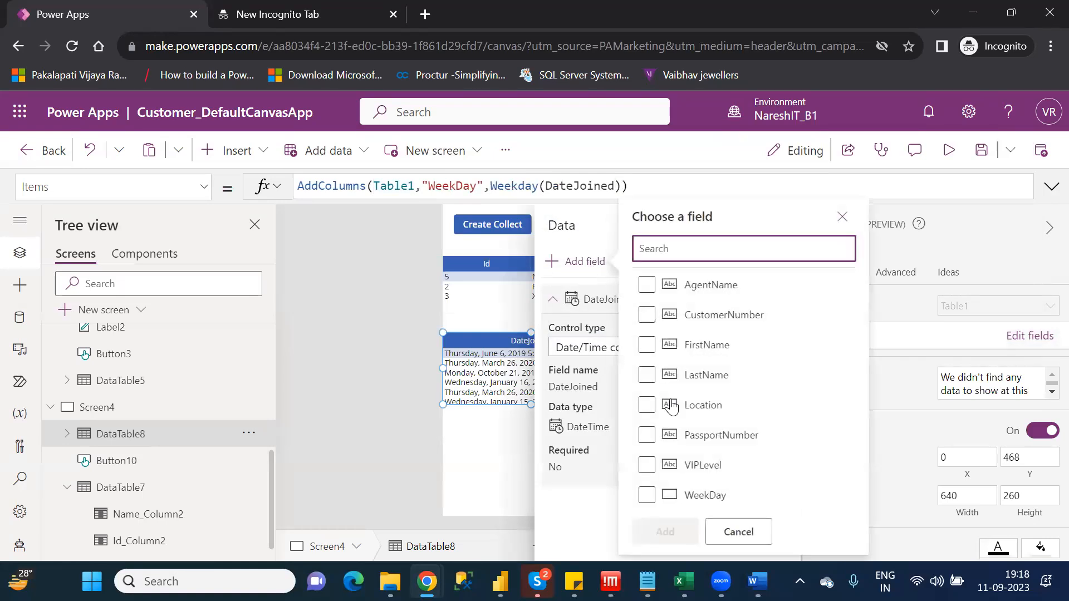
pyautogui.click(647, 495)
pyautogui.click(665, 532)
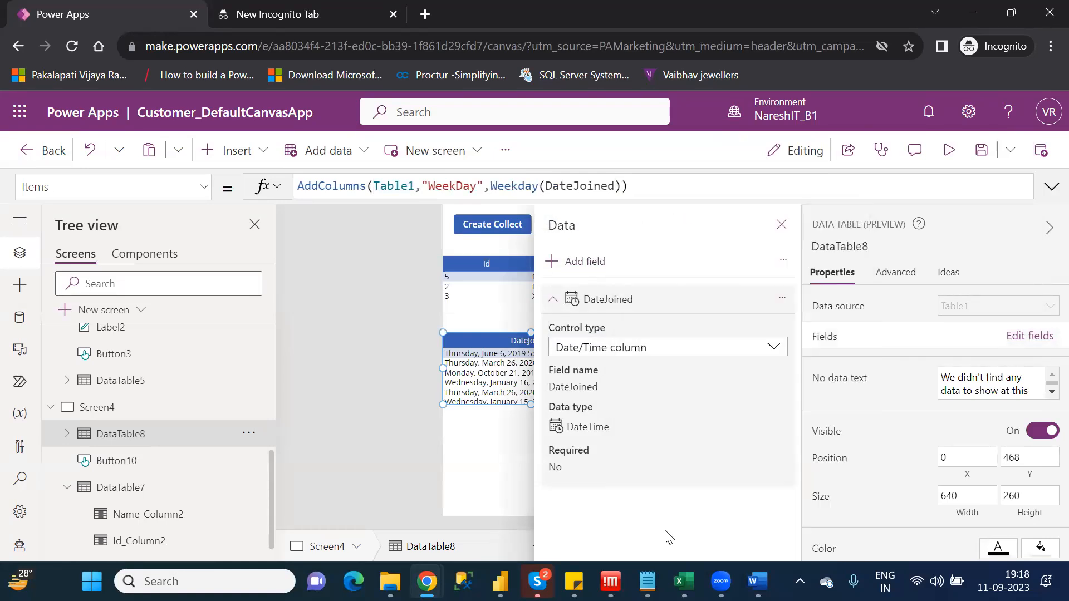
pyautogui.click(781, 225)
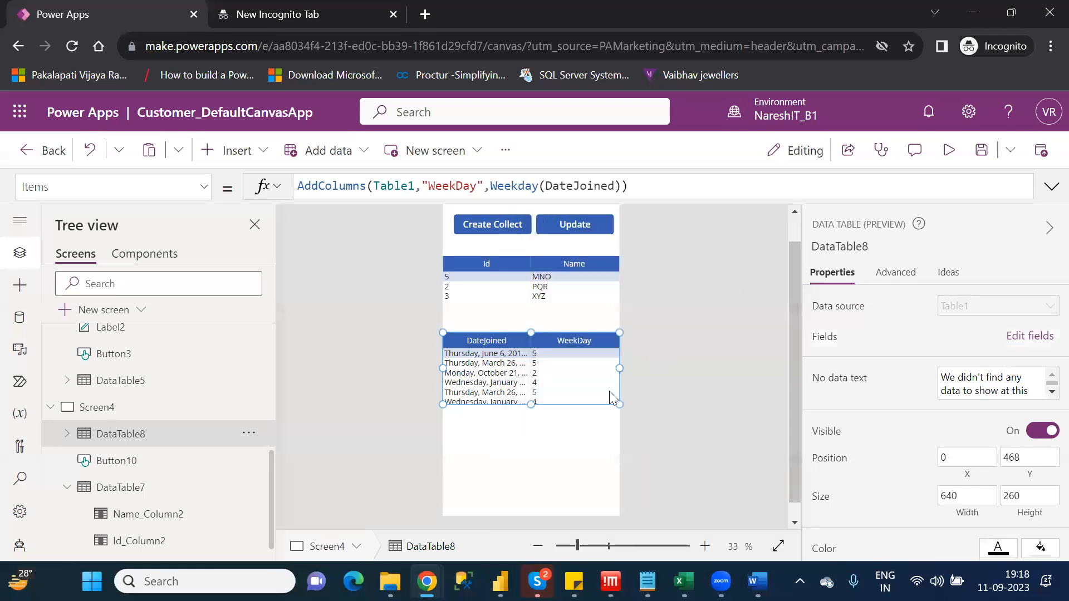
pyautogui.click(505, 365)
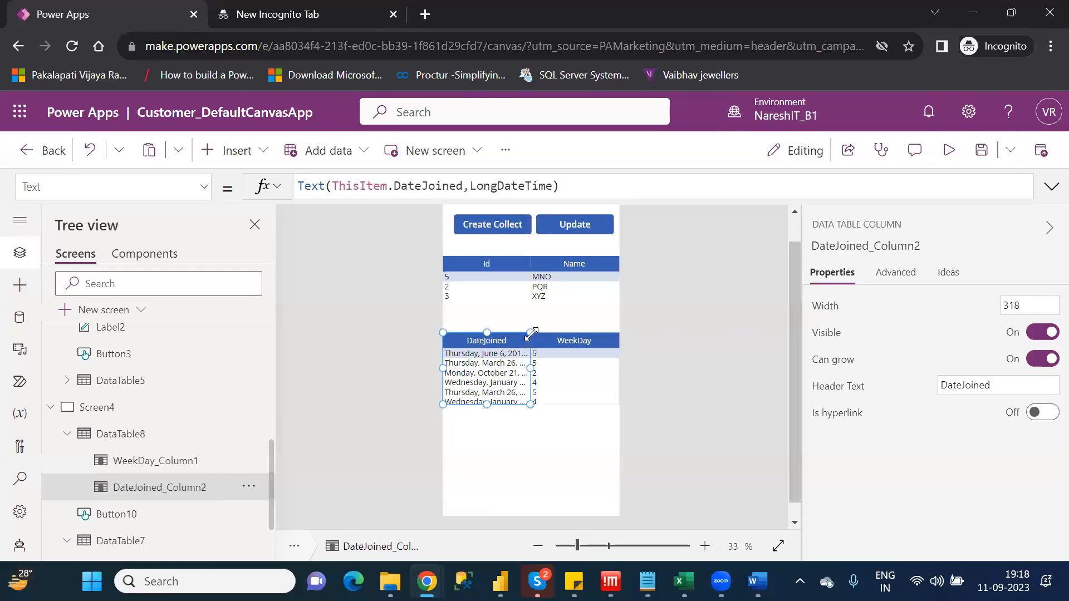
pyautogui.moveTo(530, 333); pyautogui.dragTo(567, 329)
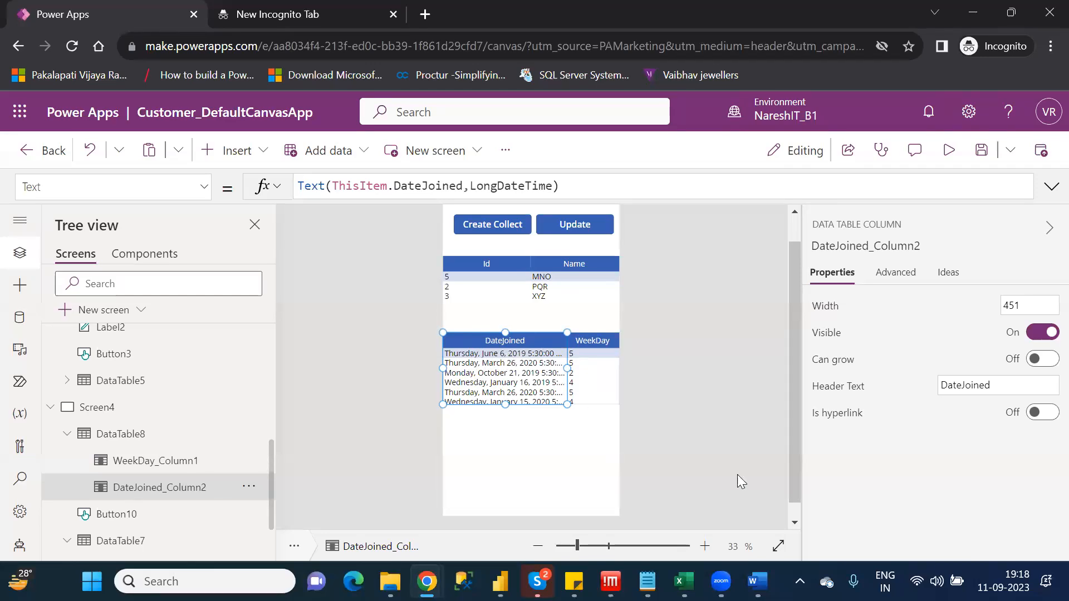
# Bring up the Windows calendar and go to June 2019 to check the weekday of the first DateJoined date
pyautogui.click(1004, 581)
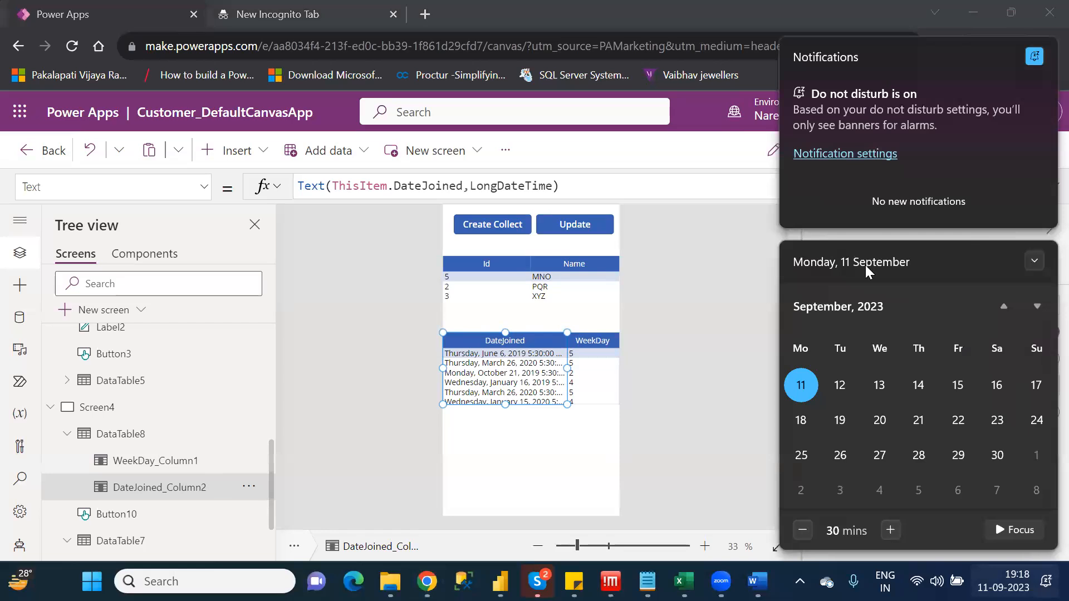
pyautogui.click(865, 307)
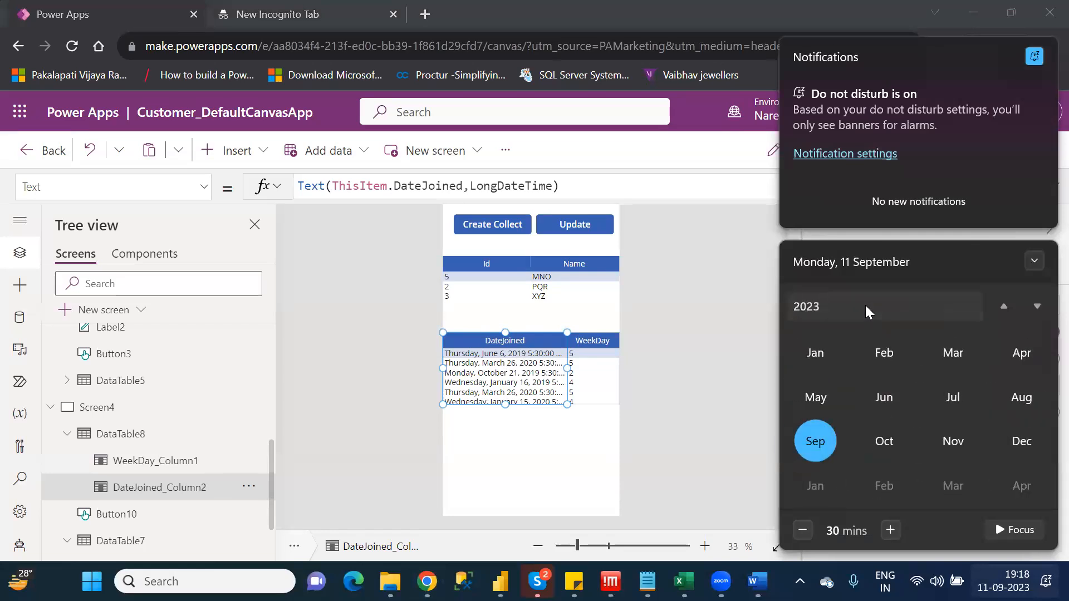
pyautogui.click(809, 305)
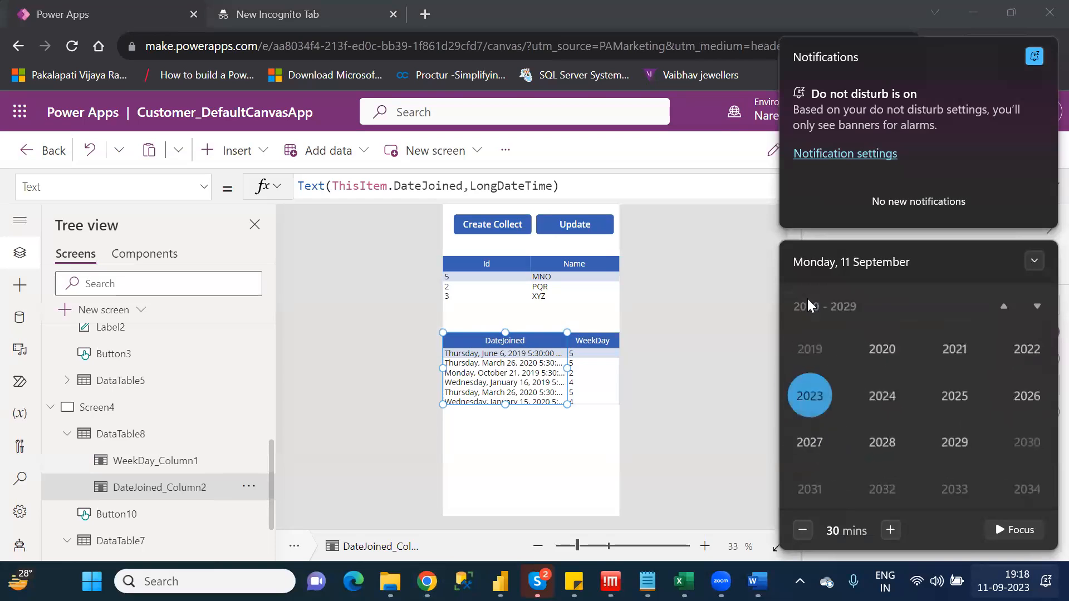
pyautogui.click(810, 355)
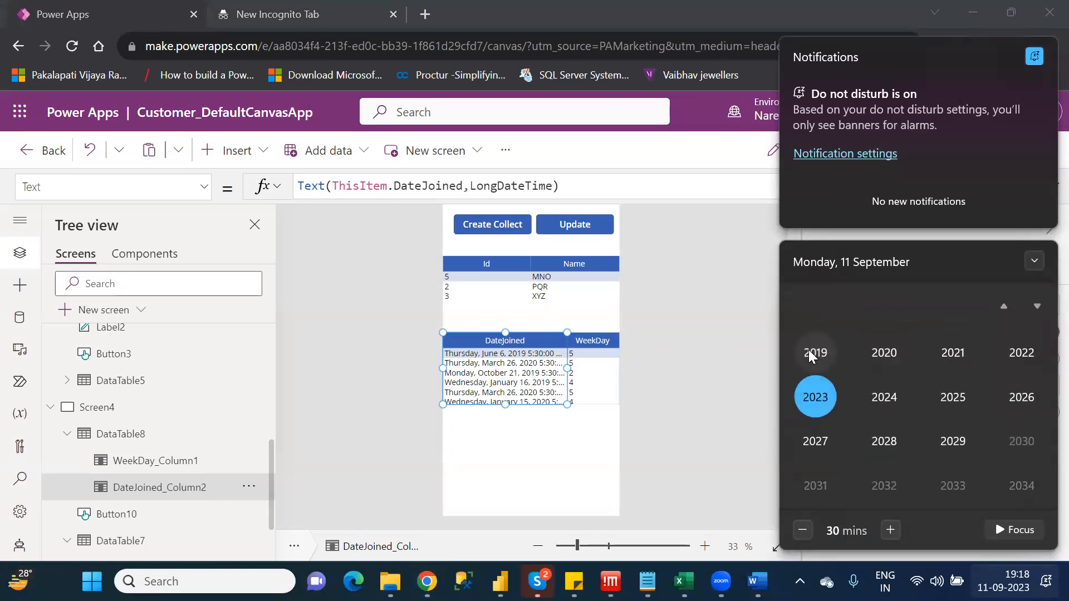
pyautogui.click(885, 399)
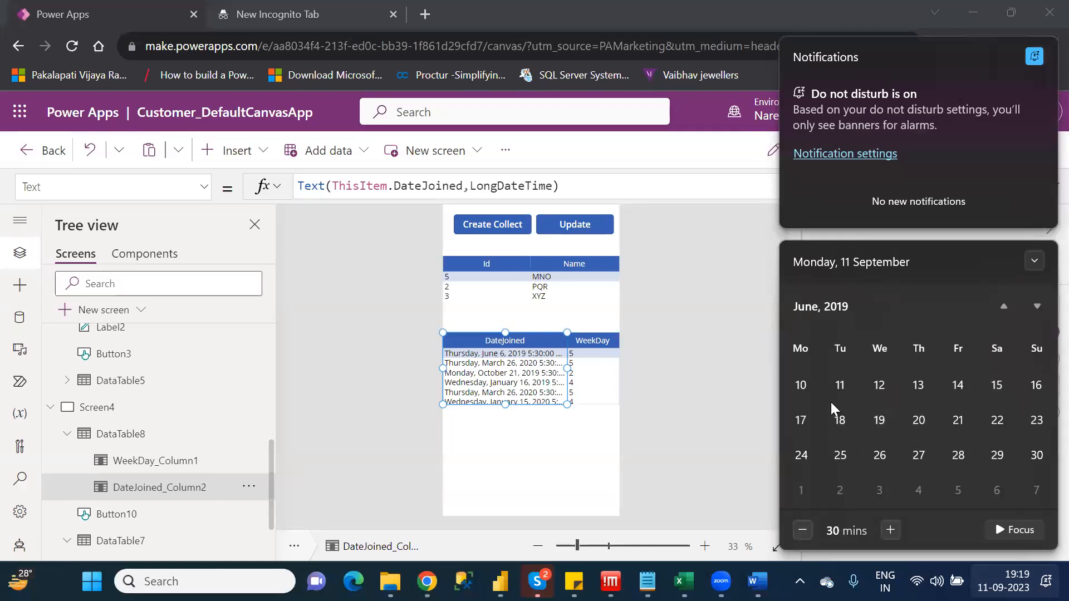
# Browse the calendar between May and June 2019 to compare the week layout with the Weekday numbers
pyautogui.click(1003, 308)
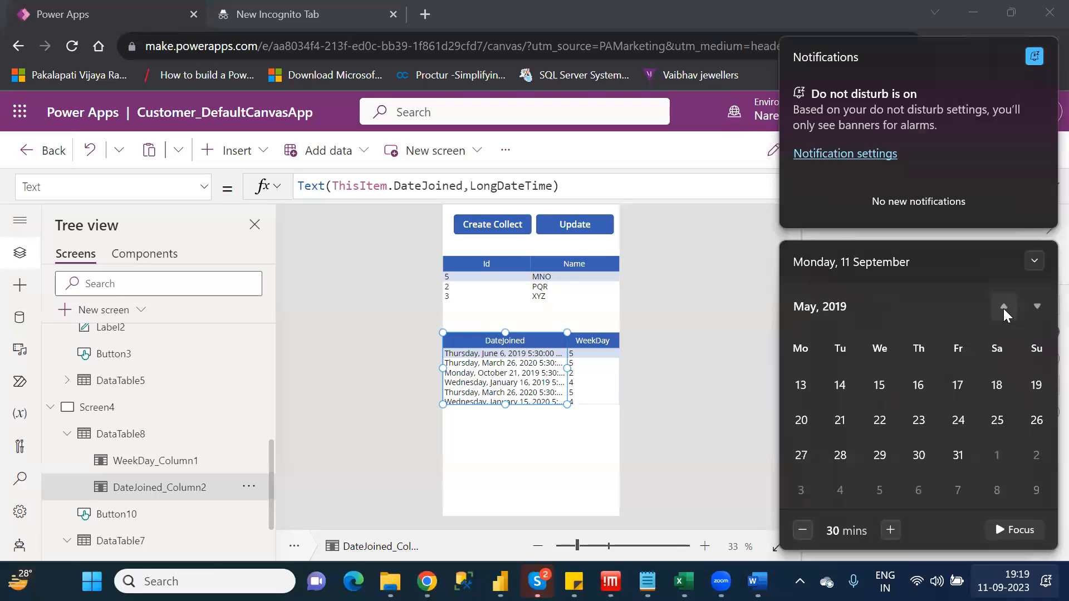
pyautogui.click(1037, 307)
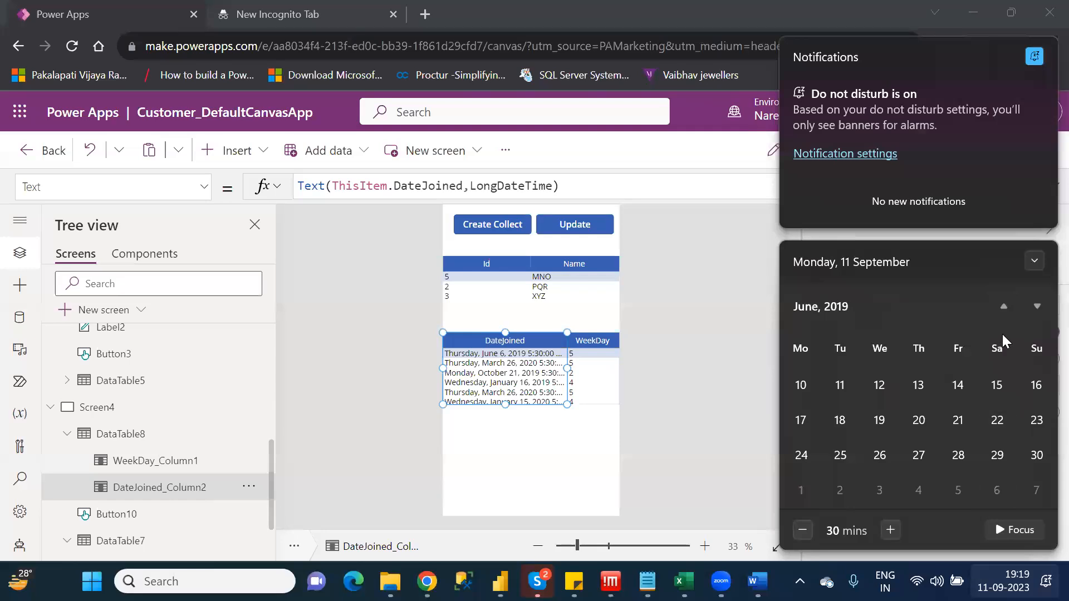
pyautogui.click(1002, 306)
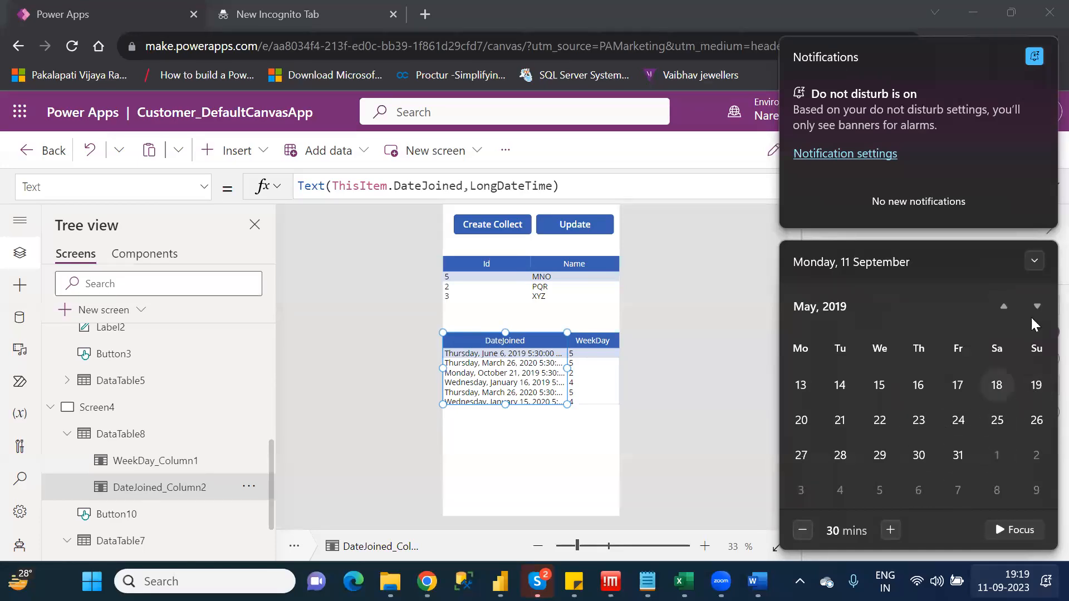
pyautogui.click(1004, 306)
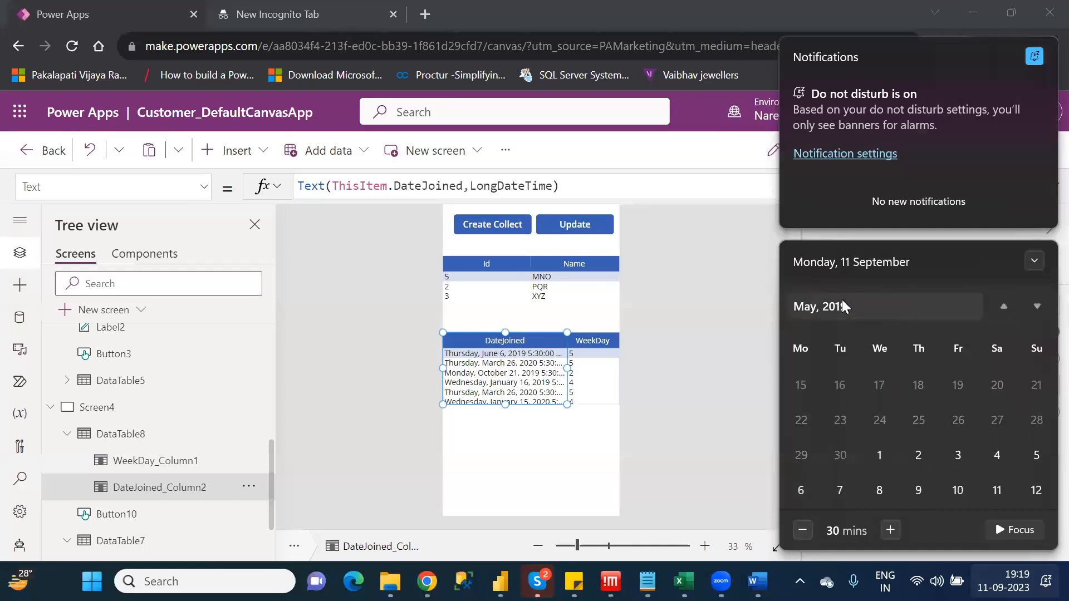
pyautogui.click(1036, 308)
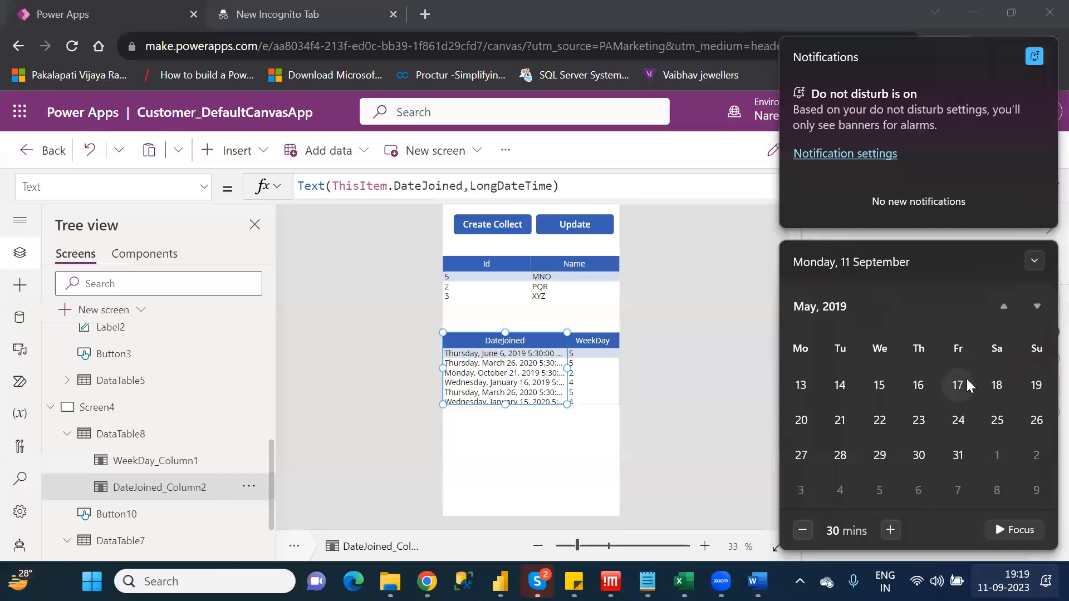
pyautogui.click(808, 306)
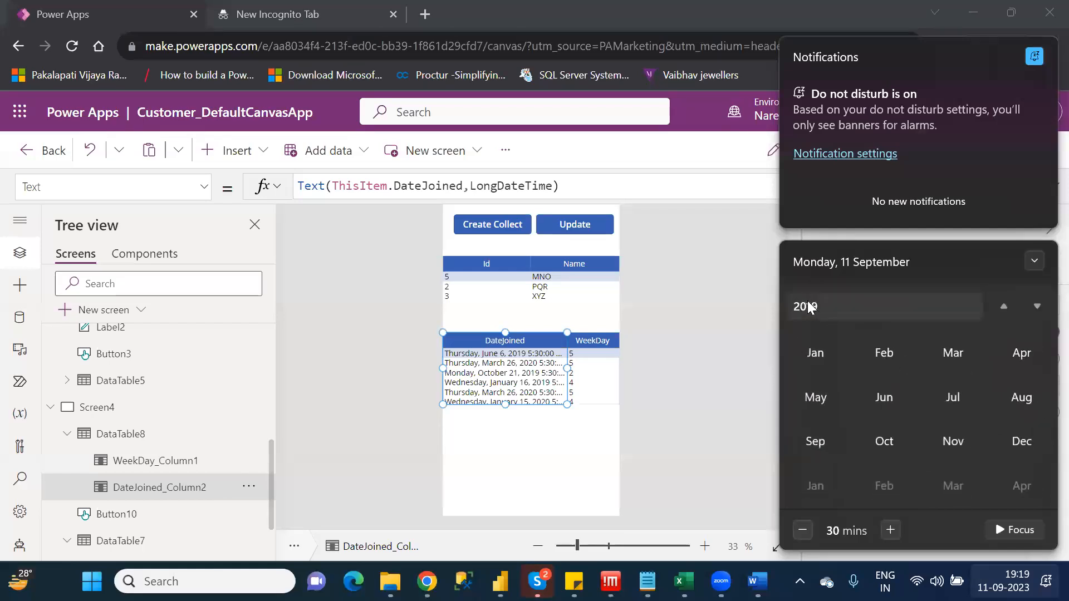
pyautogui.click(889, 396)
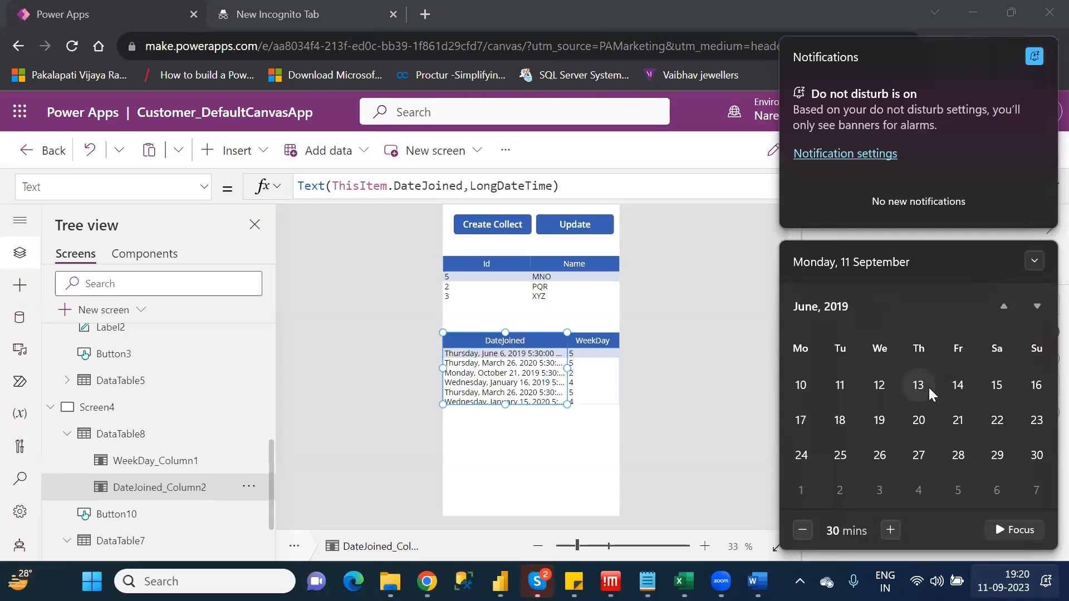
# Close the calendar and select the lower data table on Screen4 to review its Items formula
pyautogui.click(597, 344)
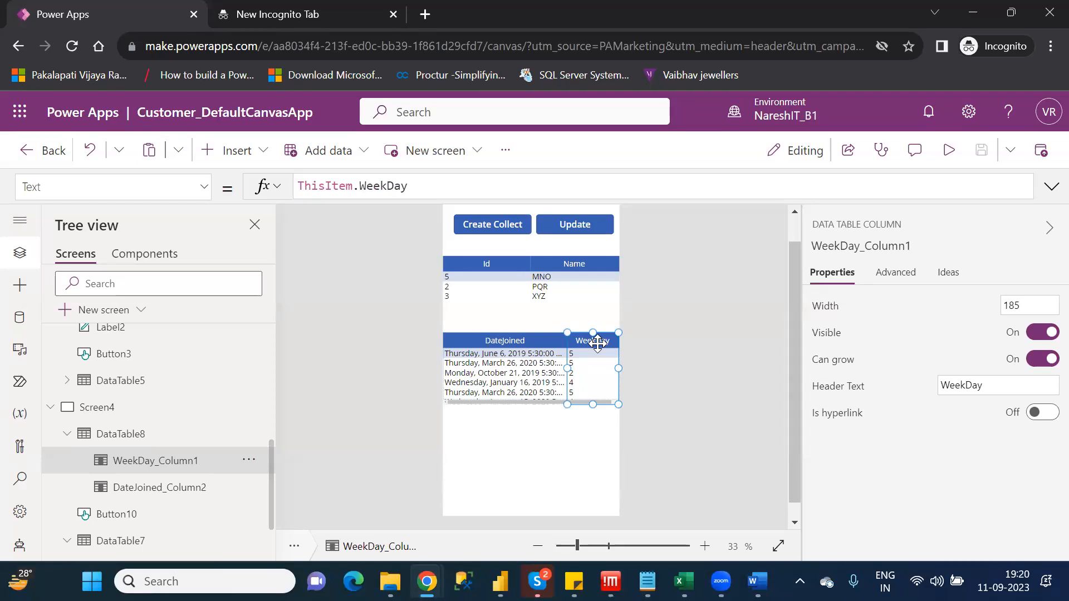
pyautogui.click(134, 440)
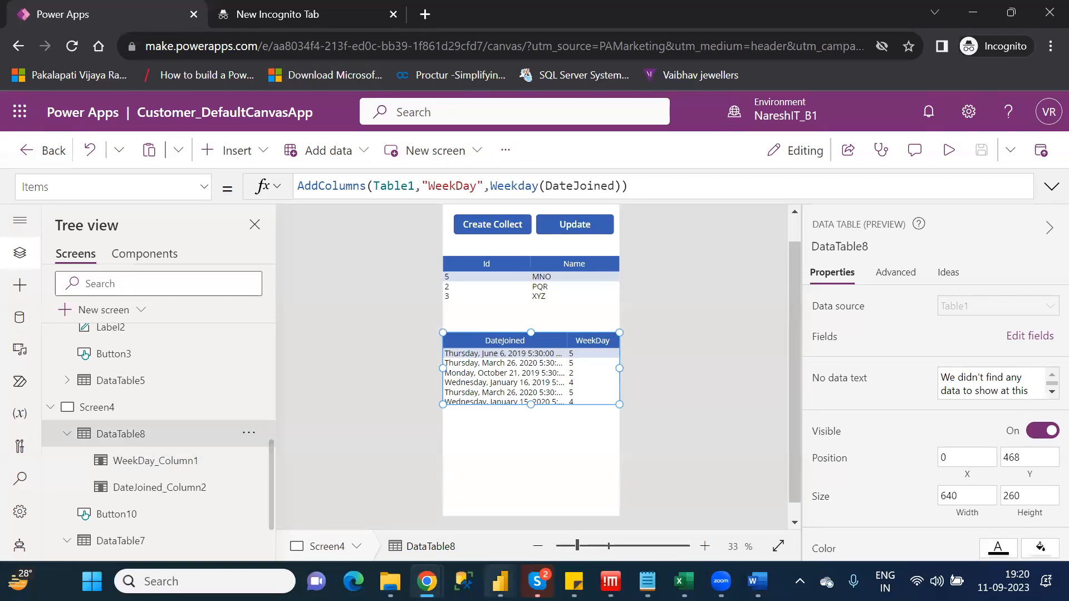
pyautogui.moveTo(427, 582)
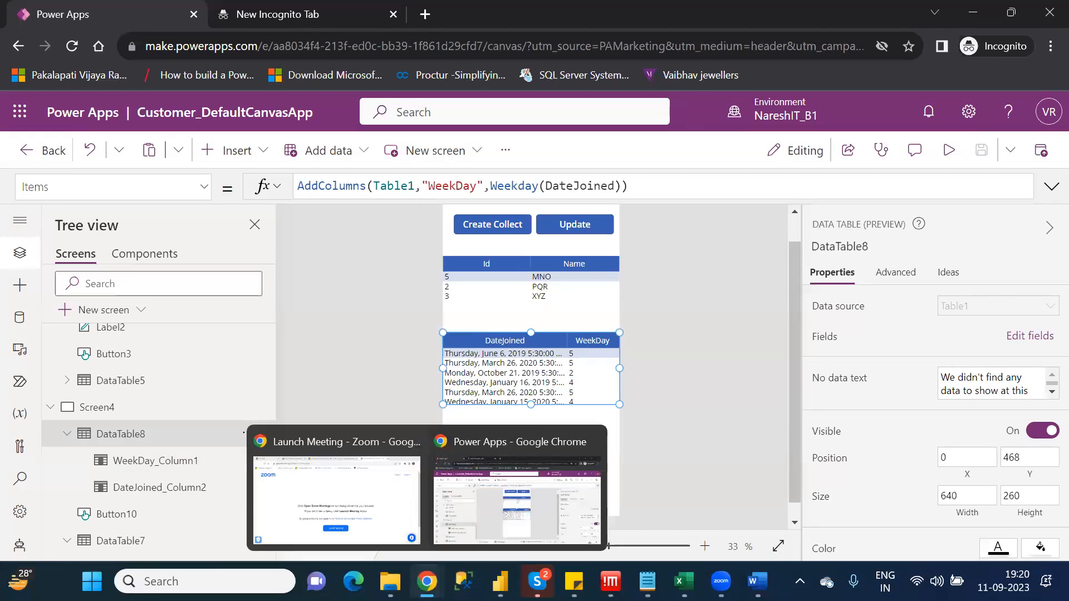
pyautogui.click(479, 531)
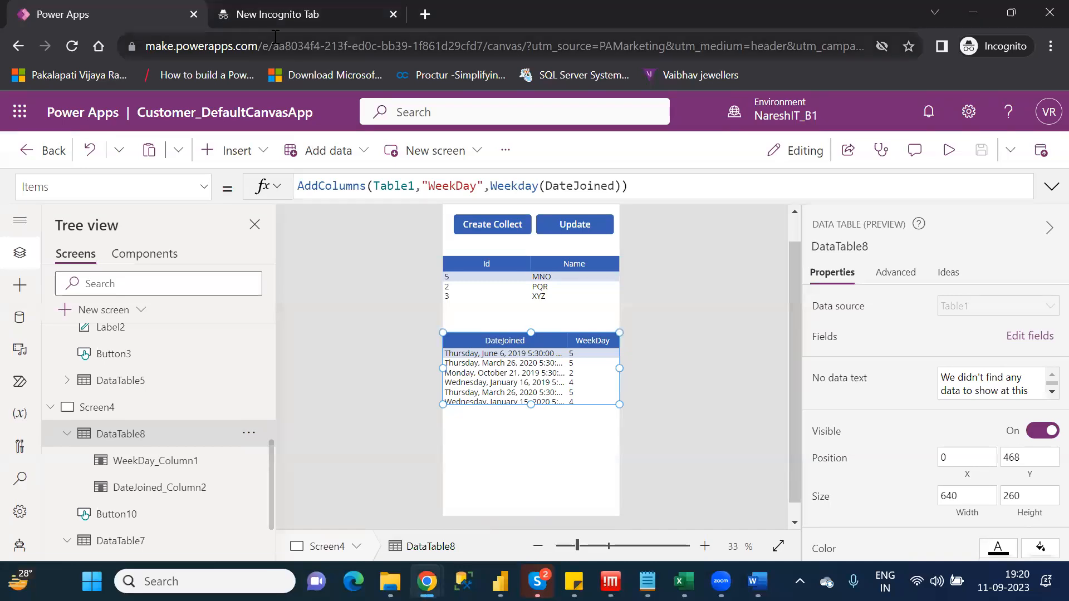
# In the spare browser tab, search Google for "power apps functions" and open Microsoft's Power Fx formula reference for Power Apps
pyautogui.click(261, 15)
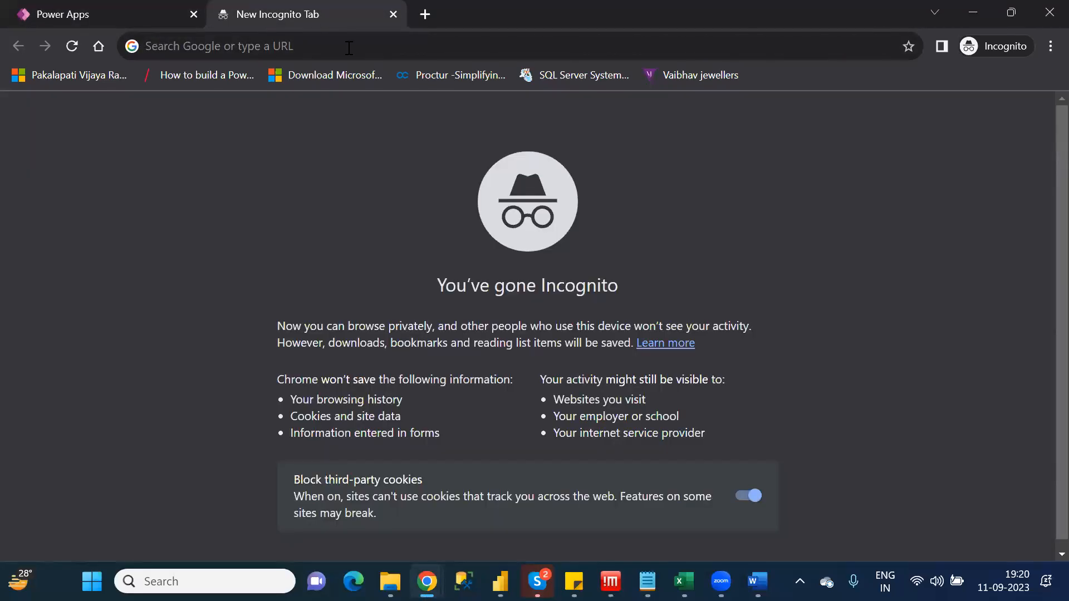
pyautogui.click(349, 47)
pyautogui.write('go')
pyautogui.press('Return')
pyautogui.write('p')
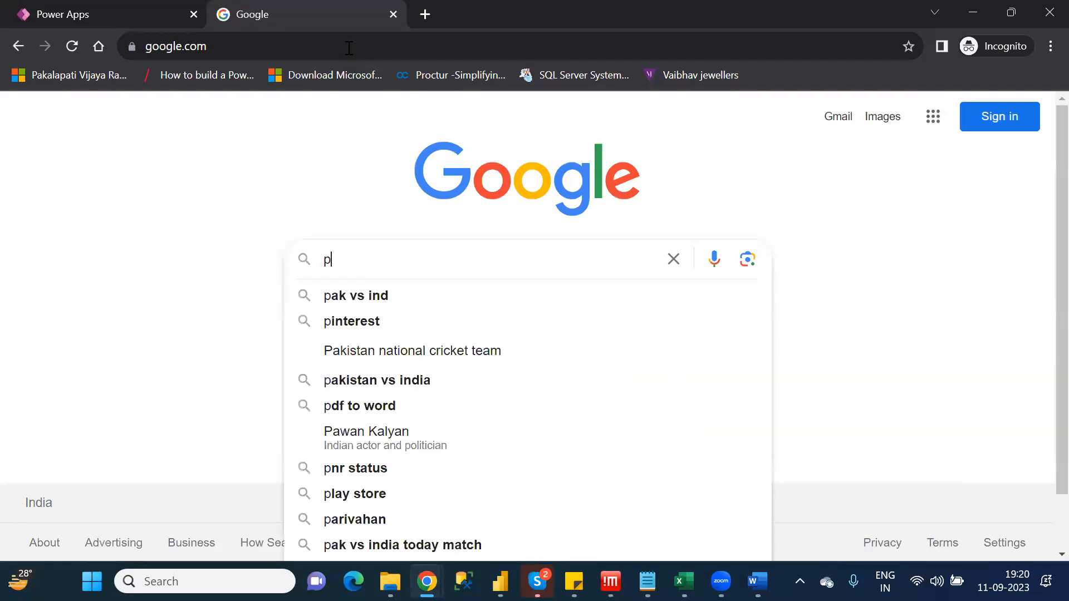
pyautogui.write('ower app')
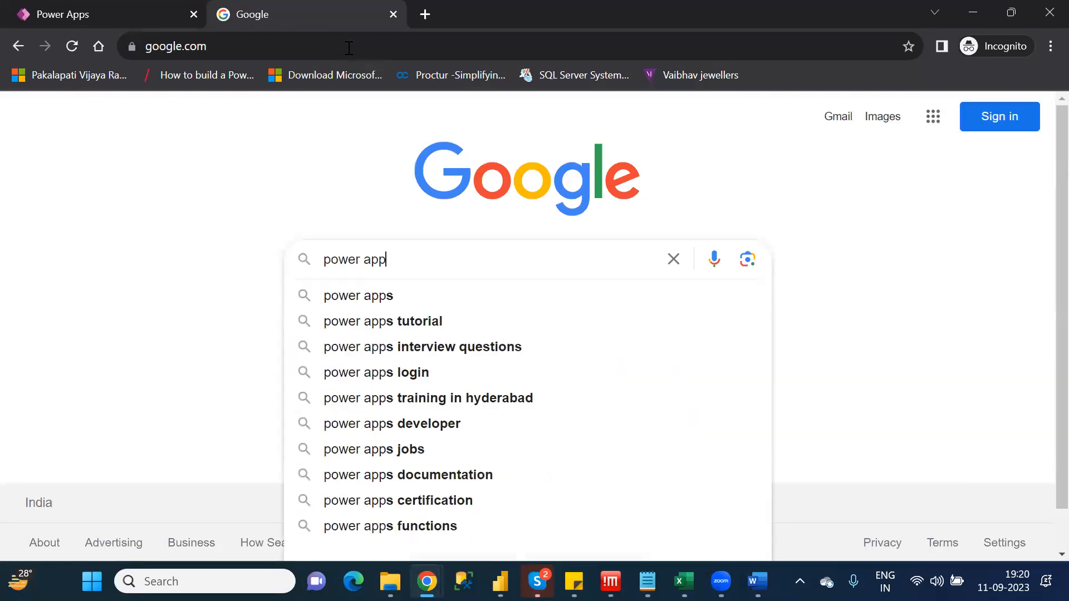
pyautogui.write('s functions')
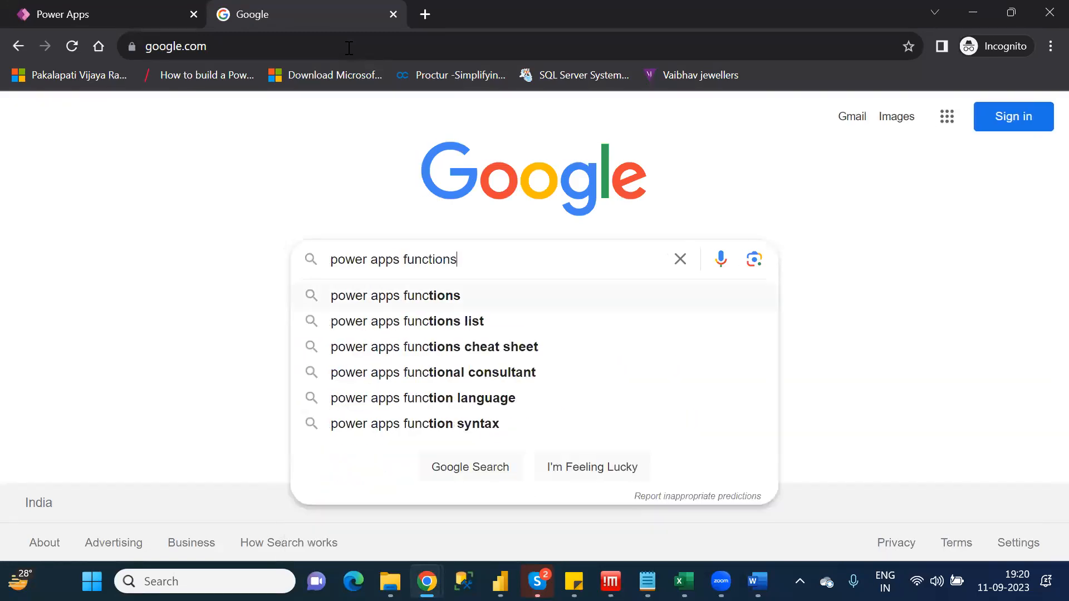
pyautogui.press('Return')
pyautogui.click(236, 304)
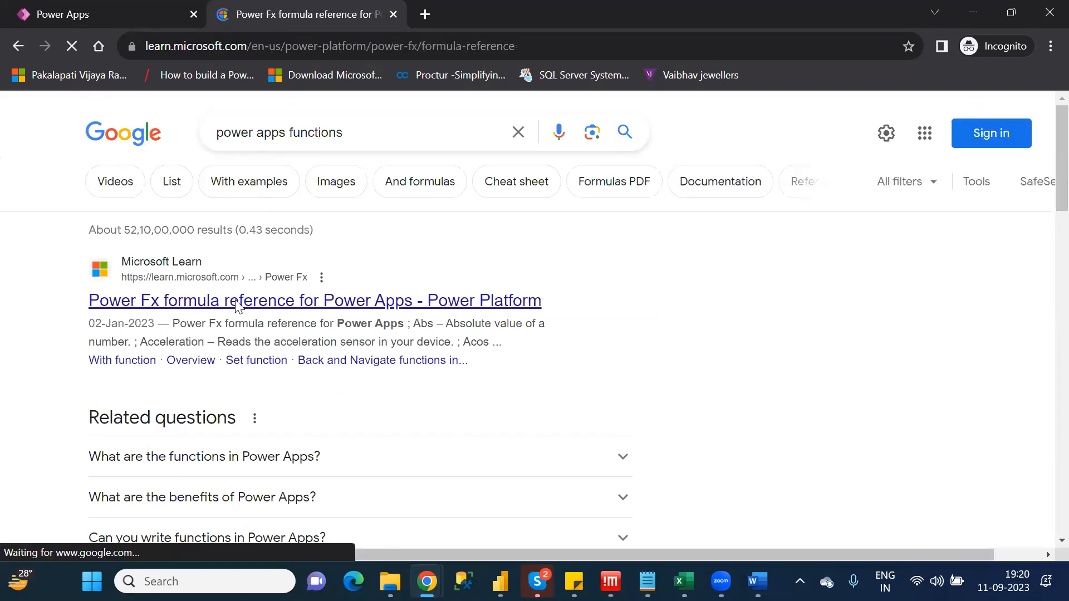
# Find Weekday under W in the formula reference and open its documentation page in a separate browser tab
pyautogui.scroll(-20, 238, 306)
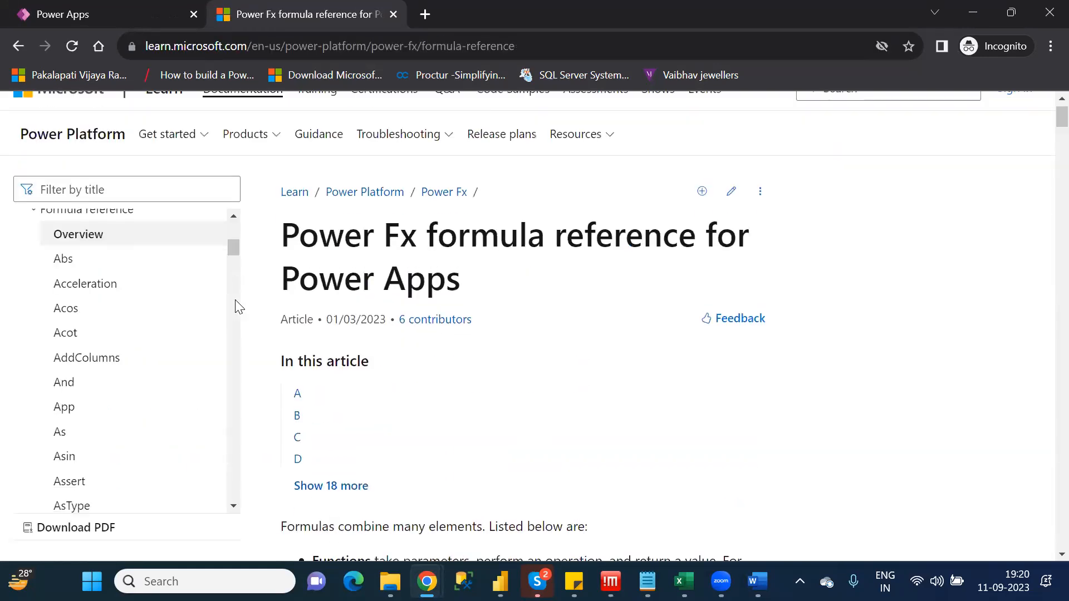
pyautogui.scroll(-20, 236, 303)
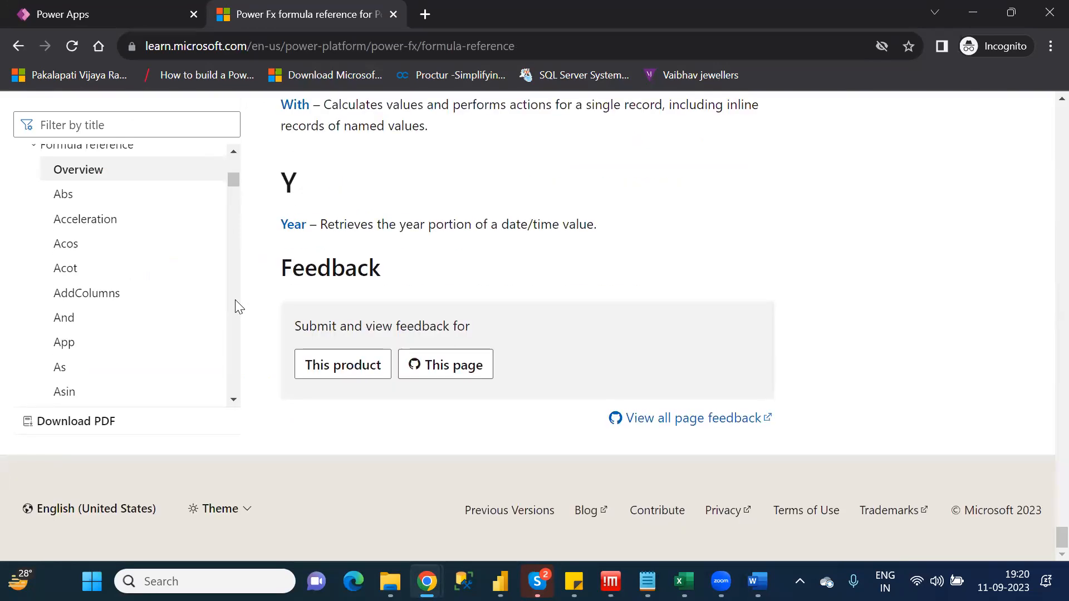
pyautogui.scroll(5, 234, 301)
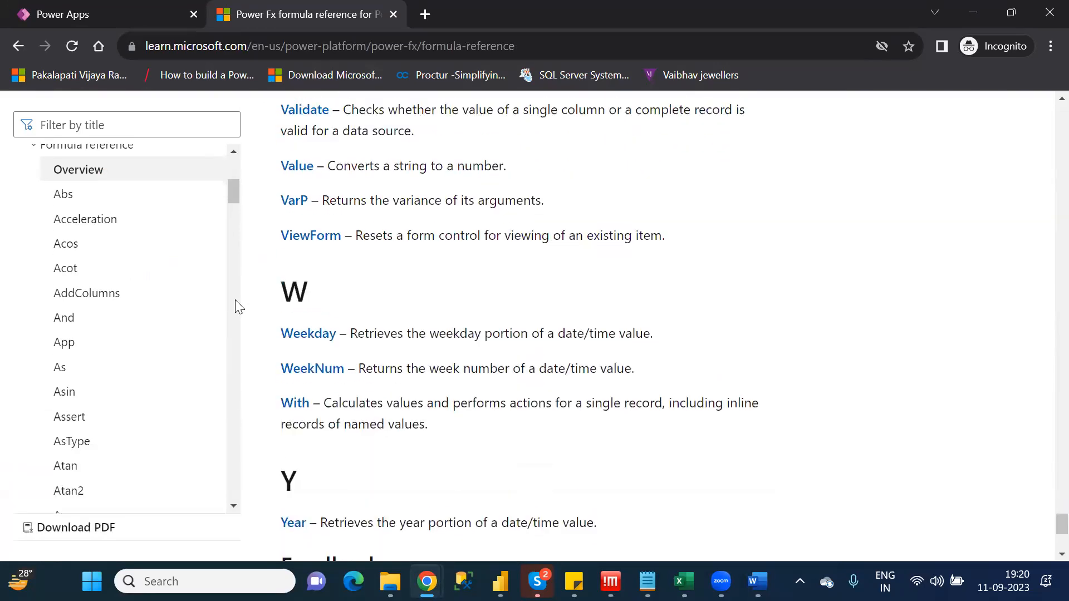
pyautogui.middleClick(315, 338)
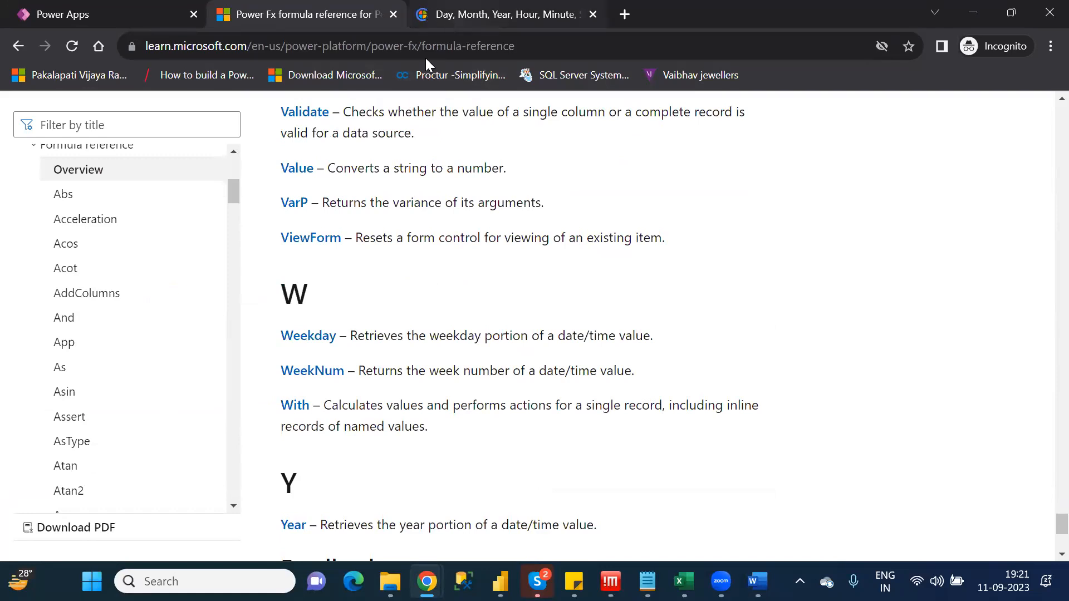
pyautogui.click(479, 14)
# Examine the Weekday documentation down to the table of Excel codes and StartOfWeek enumeration values
pyautogui.scroll(-6, 478, 14)
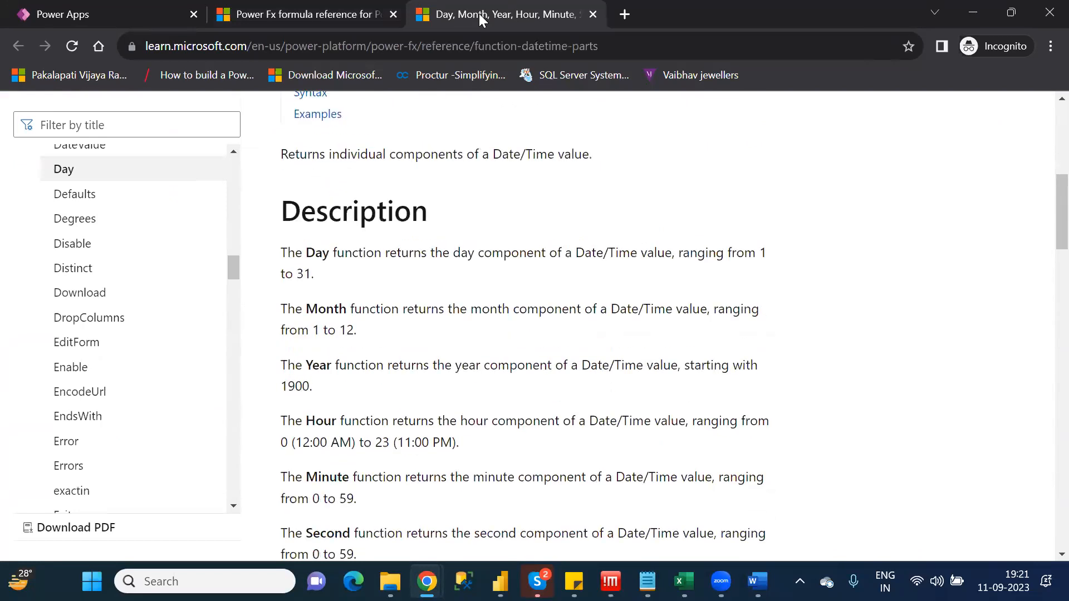
pyautogui.press('Down')
pyautogui.press('Down')
pyautogui.press('Down')
pyautogui.press('Down')
pyautogui.press('Down')
pyautogui.press('Down')
pyautogui.press('Down')
pyautogui.press('Down')
pyautogui.press('Down')
pyautogui.press('Down')
pyautogui.press('Down')
pyautogui.press('Down')
pyautogui.press('Down')
pyautogui.press('Down')
pyautogui.press('Down')
pyautogui.press('Down')
pyautogui.press('Down')
pyautogui.press('Down')
pyautogui.press('Down')
pyautogui.press('Down')
pyautogui.press('Up')
pyautogui.press('Up')
pyautogui.press('Up')
pyautogui.press('Up')
pyautogui.press('Up')
pyautogui.press('Up')
pyautogui.press('Up')
pyautogui.press('Up')
pyautogui.press('Up')
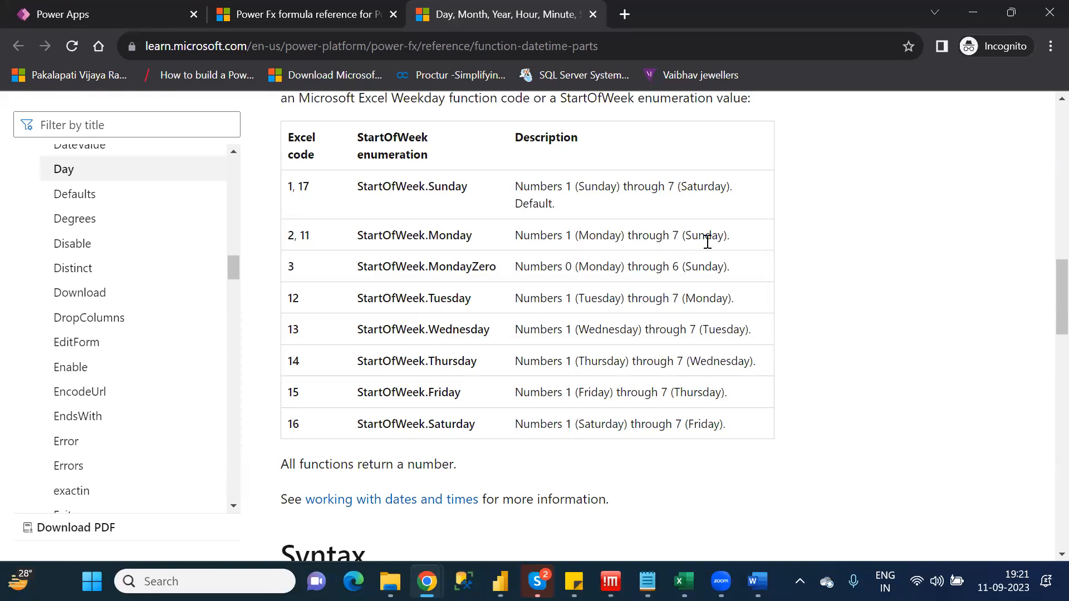
# Back in Power Apps, add 2 as Weekday's start-of-week argument in the lower data table's Items formula and compare it with the documentation table
pyautogui.click(98, 16)
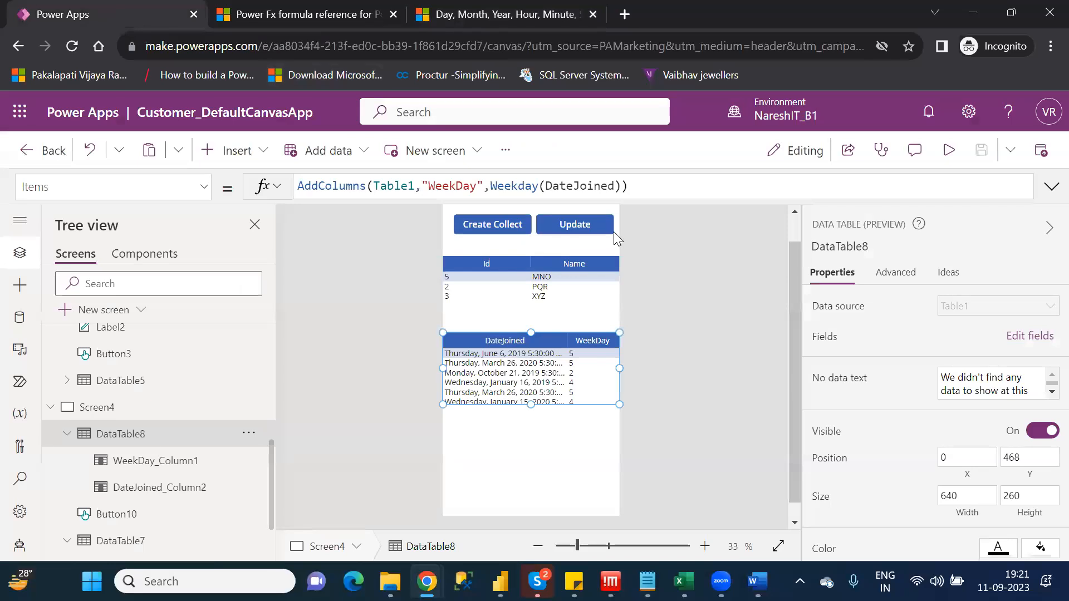
pyautogui.click(616, 187)
pyautogui.write(',2')
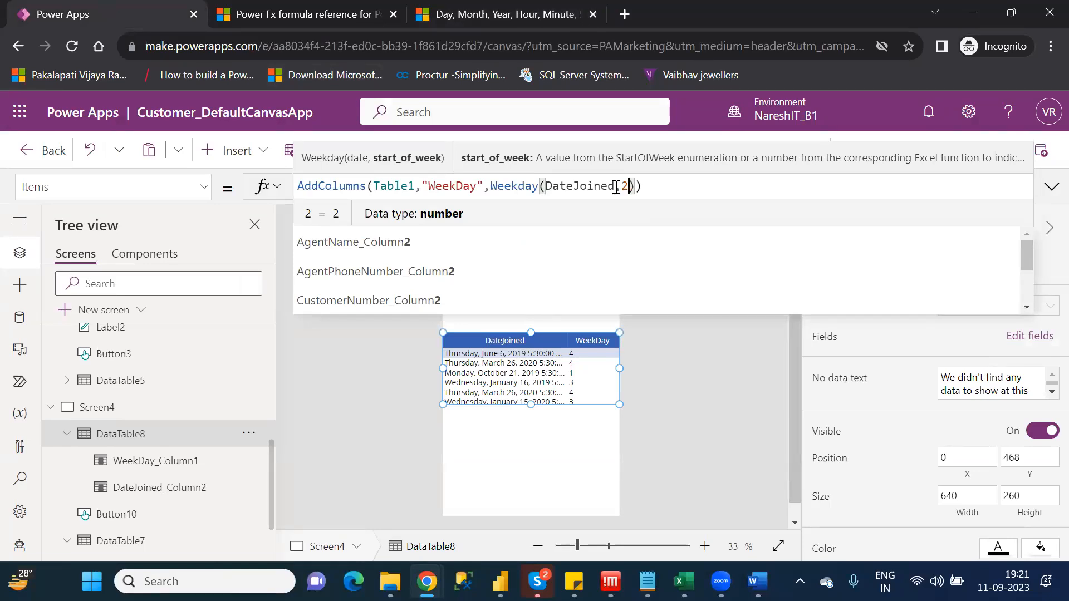
pyautogui.hotkey('shift', 'Return')
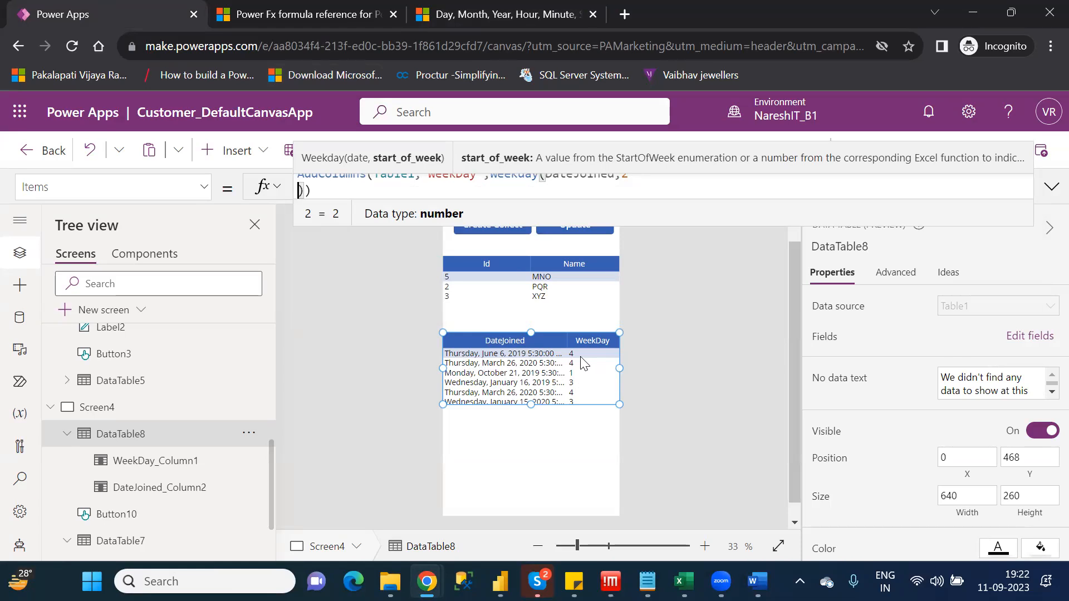
pyautogui.click(508, 19)
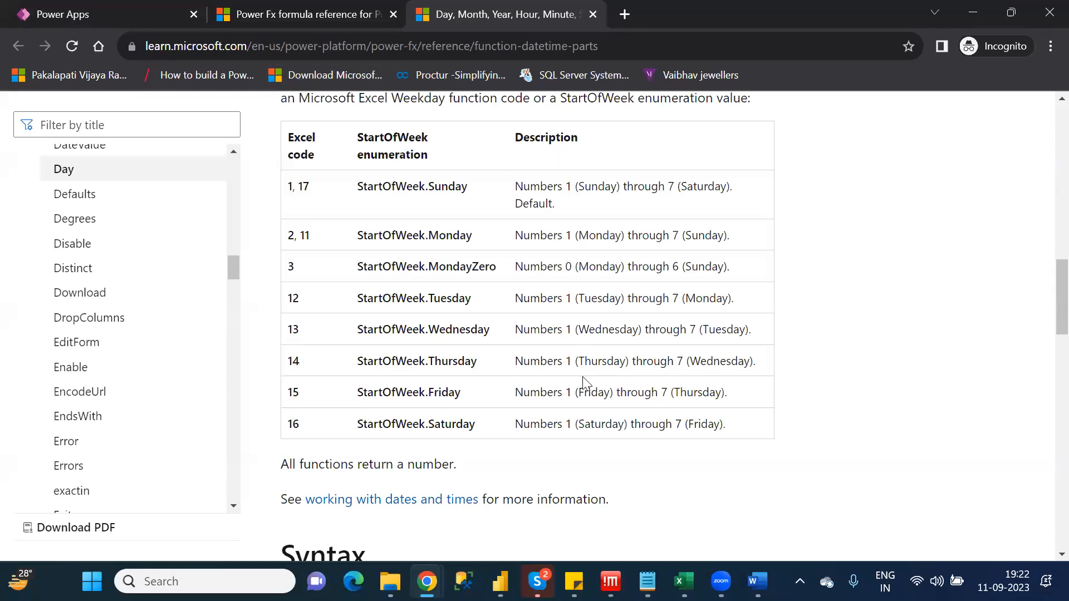
pyautogui.click(155, 11)
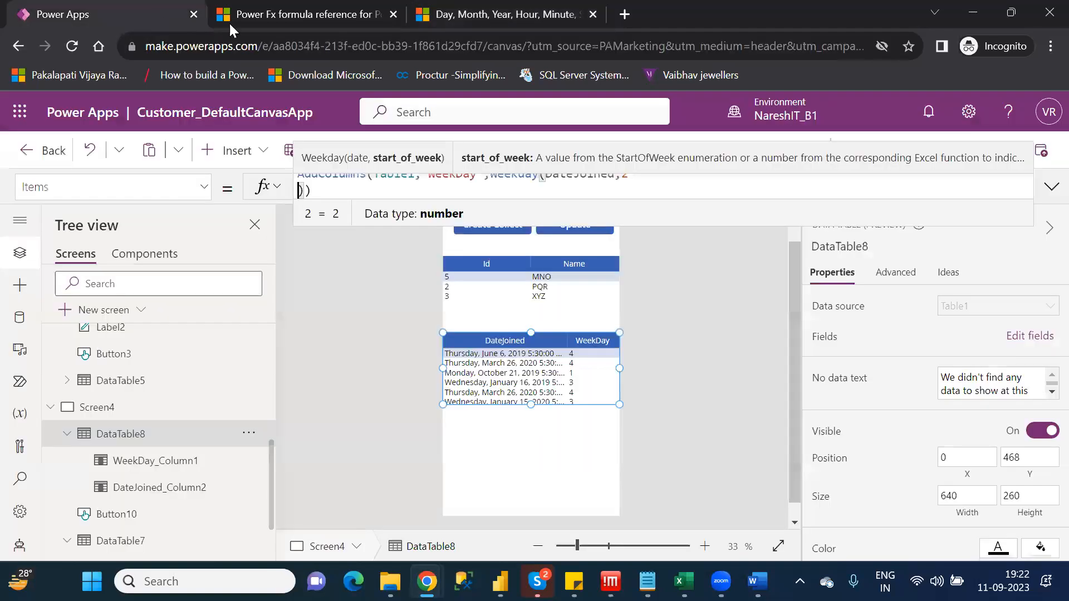
# Extend the lower data table's AddColumns formula with a second column named "WeekNum" after the Weekday expression
pyautogui.click(651, 186)
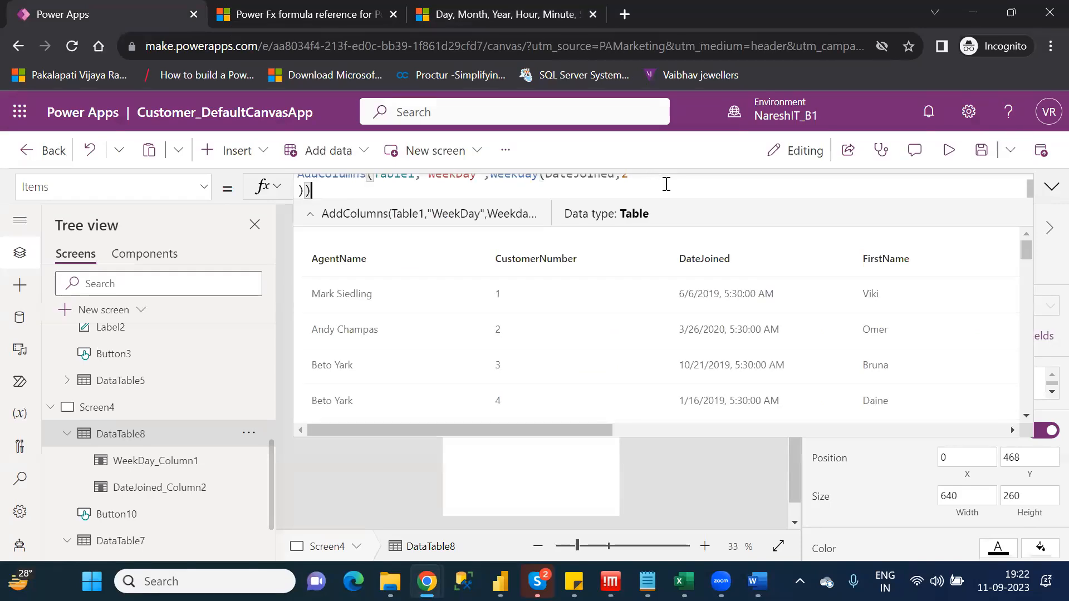
pyautogui.press('Up')
pyautogui.press('End')
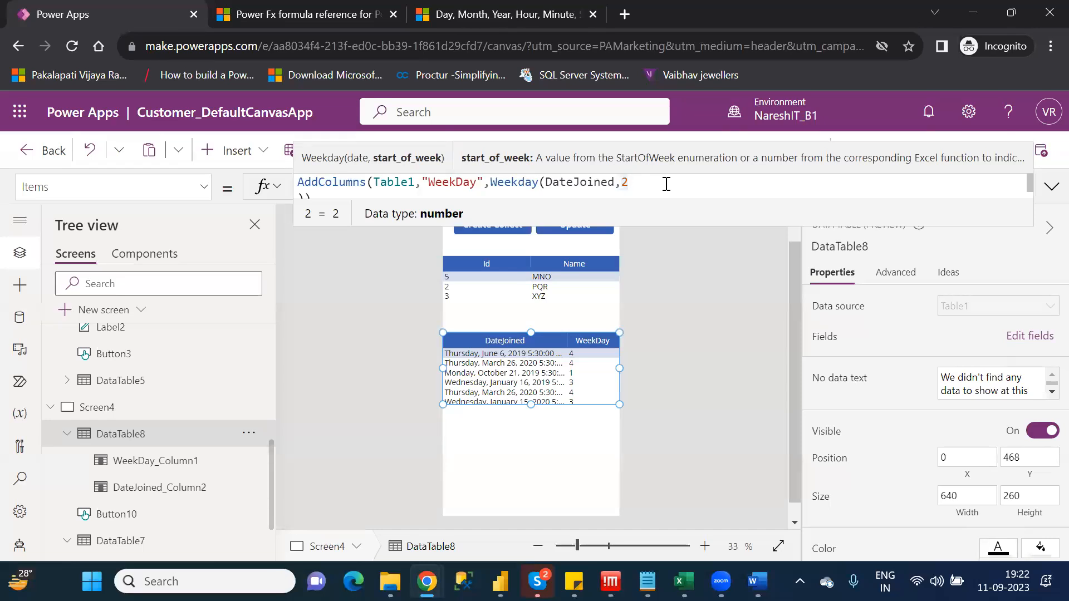
pyautogui.press('Down')
pyautogui.press('Left')
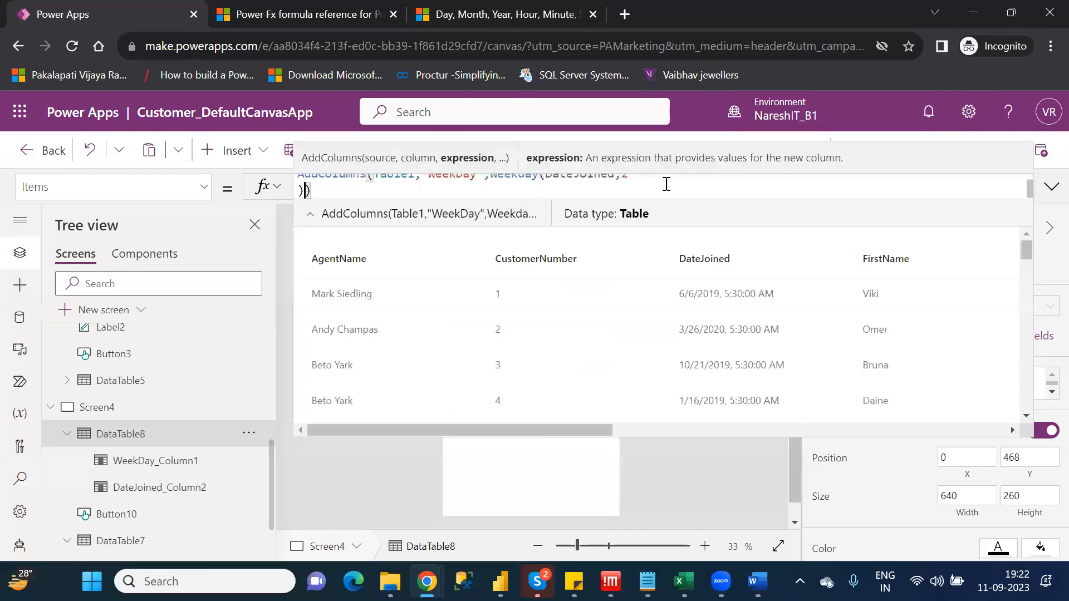
pyautogui.write(',')
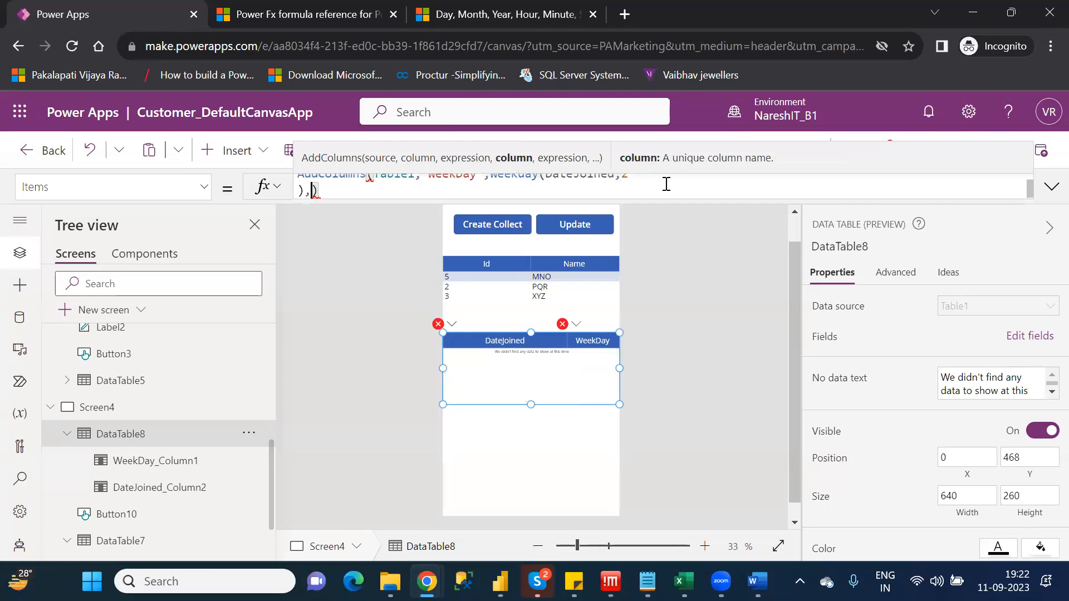
pyautogui.write('""')
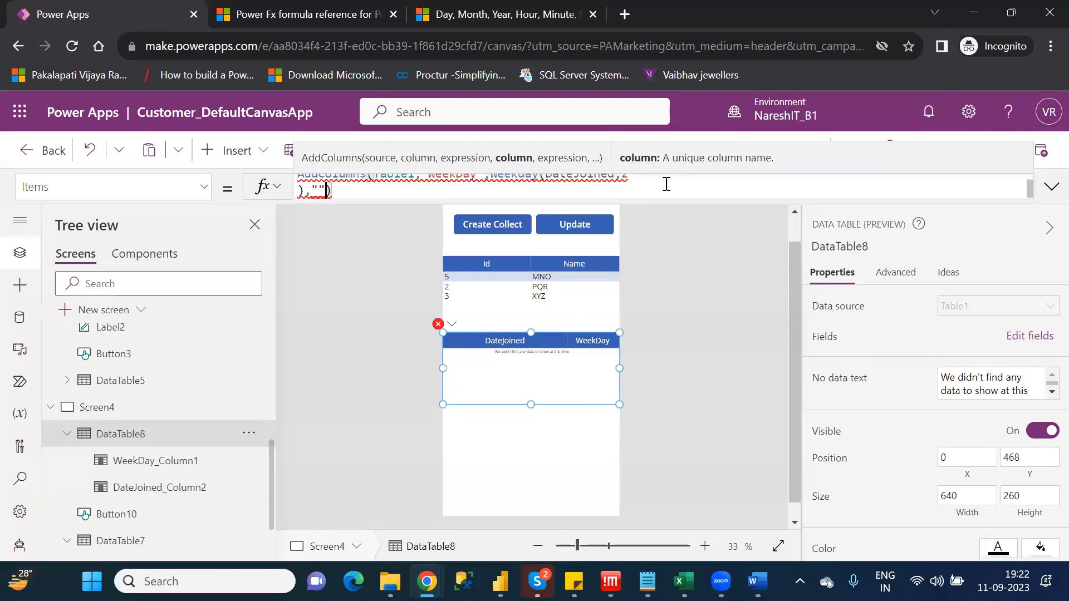
pyautogui.write('Week')
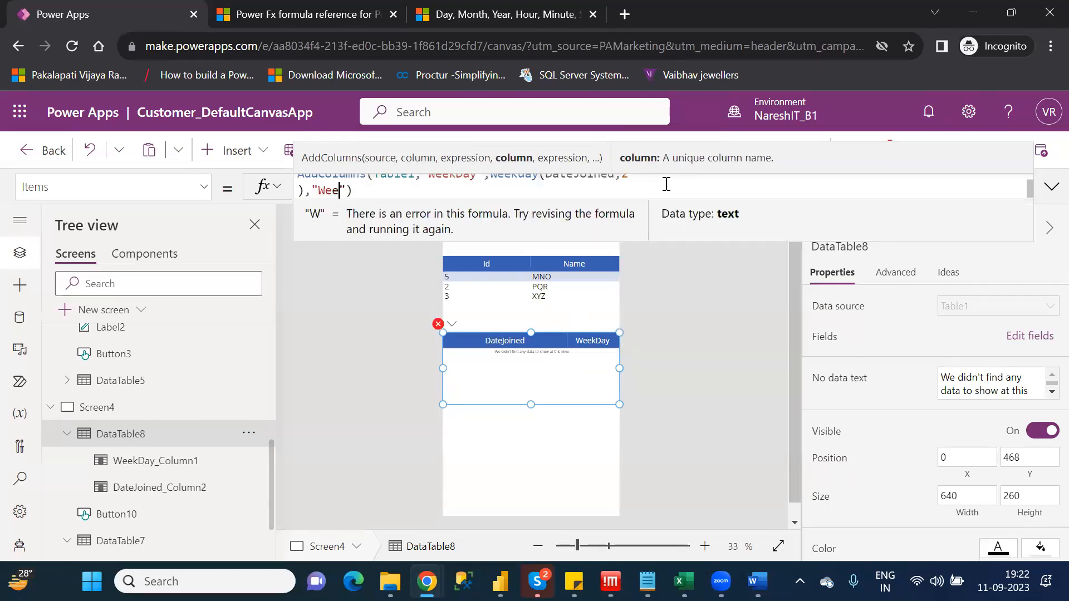
pyautogui.write('Num')
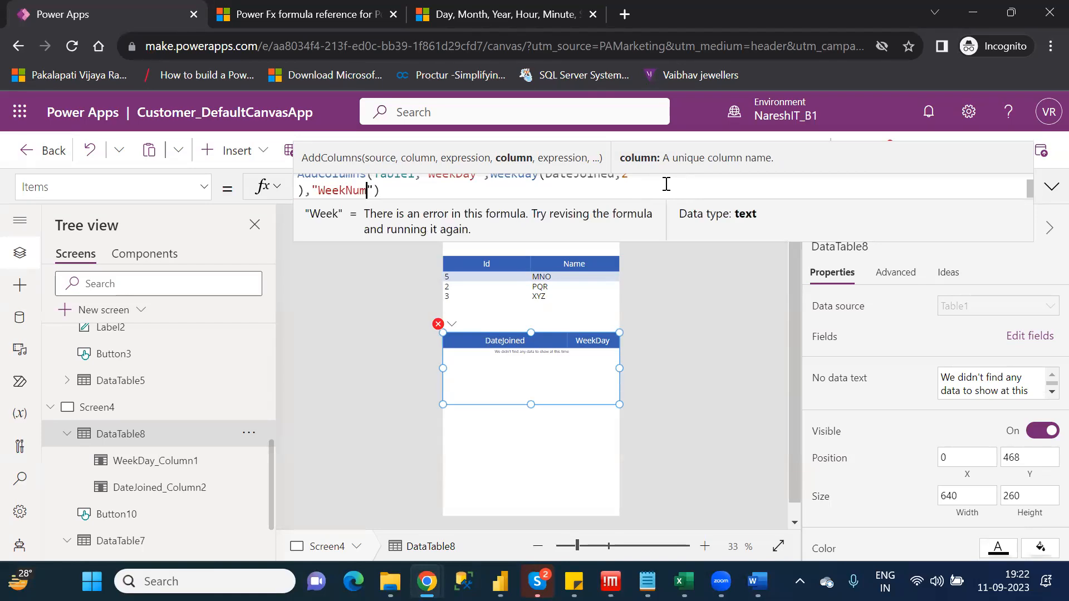
pyautogui.write(',')
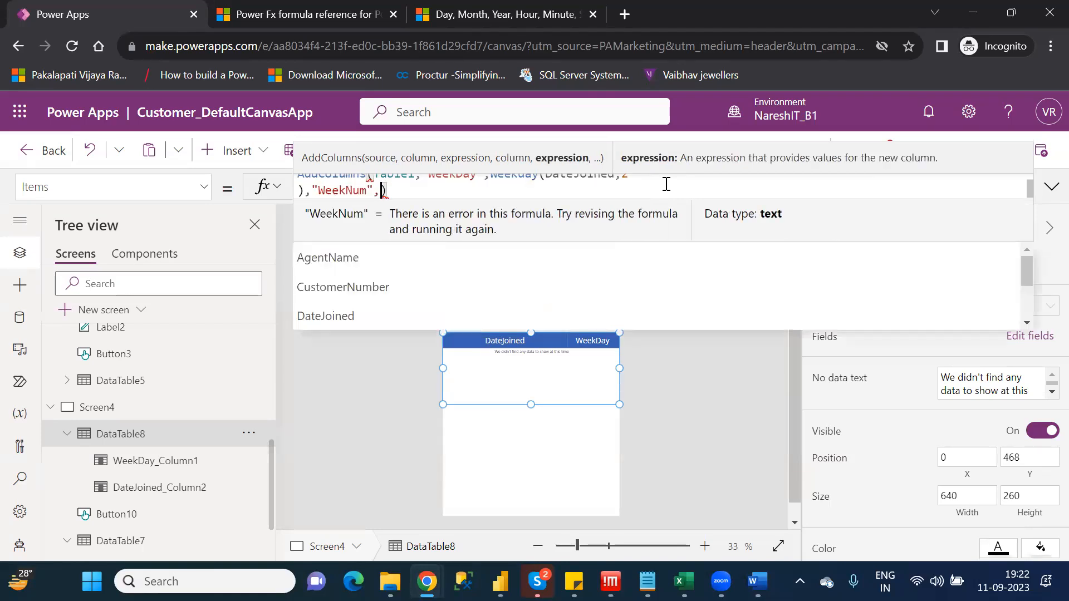
pyautogui.write('week')
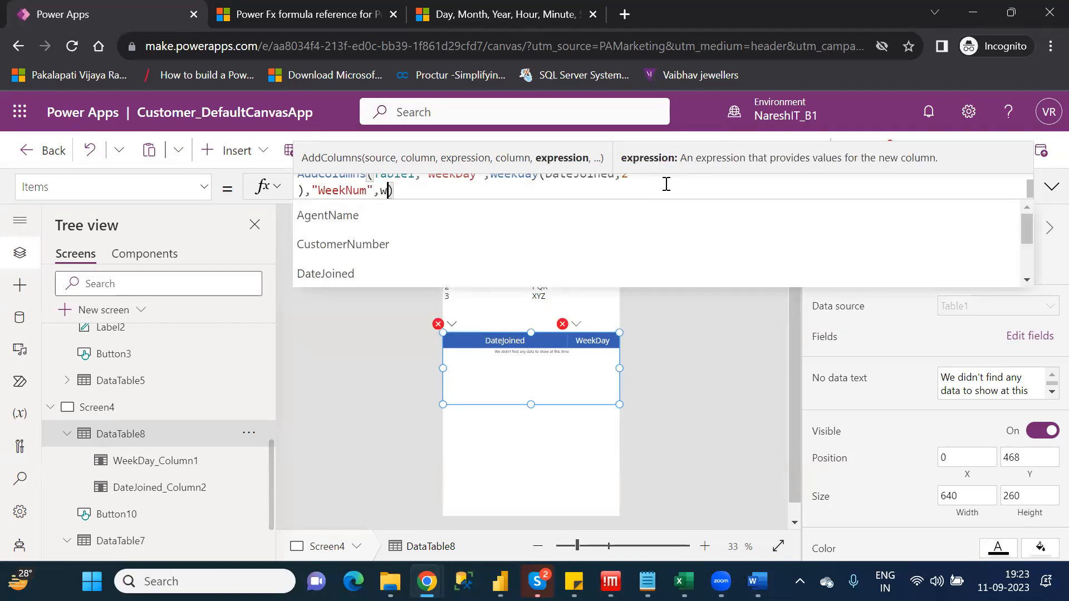
# Complete the new column's expression as WeekNum(DateJoined) and close the AddColumns formula
pyautogui.press('Down')
pyautogui.press('Down')
pyautogui.press('Down')
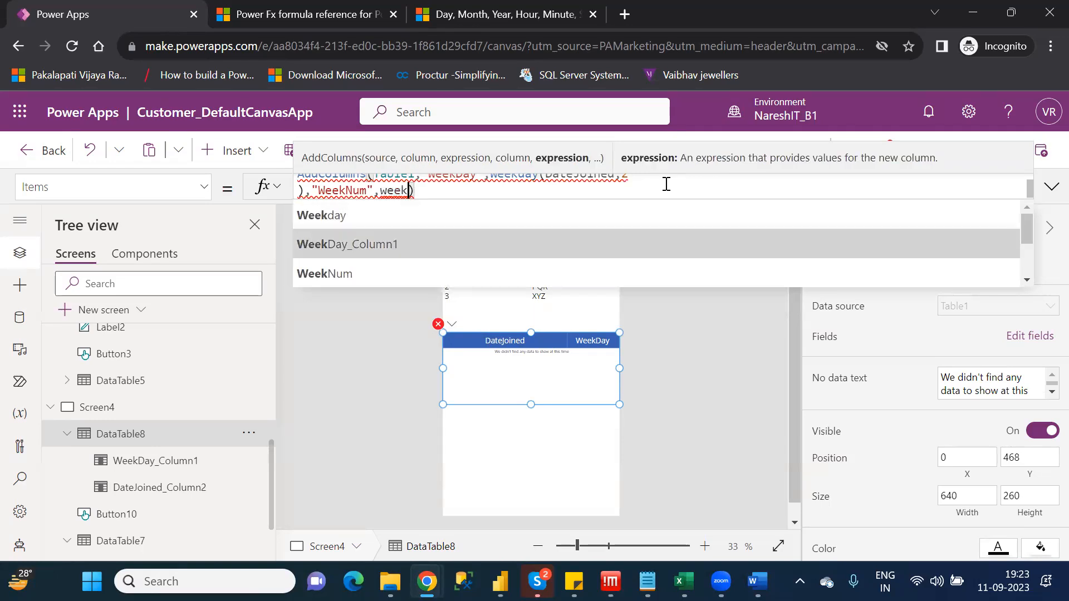
pyautogui.press('Tab')
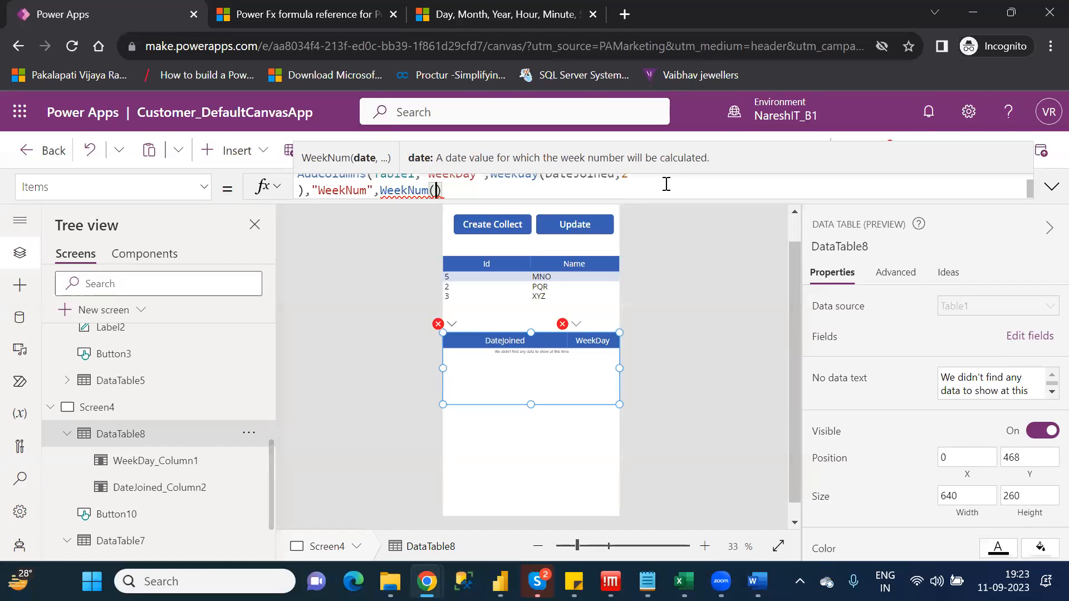
pyautogui.write('date')
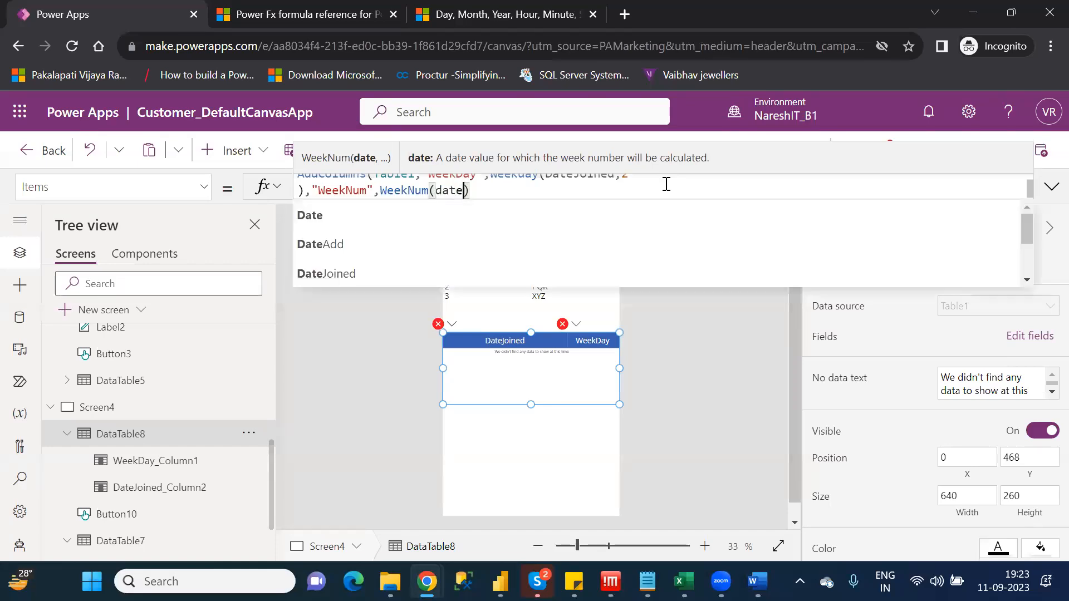
pyautogui.press('Down')
pyautogui.press('Down')
pyautogui.press('Down')
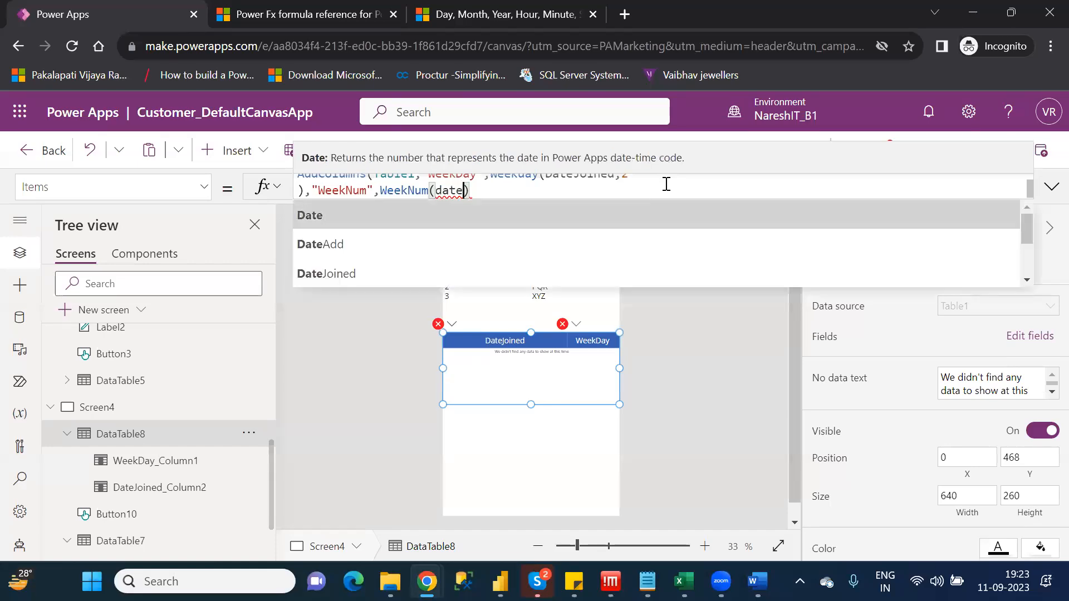
pyautogui.press('Tab')
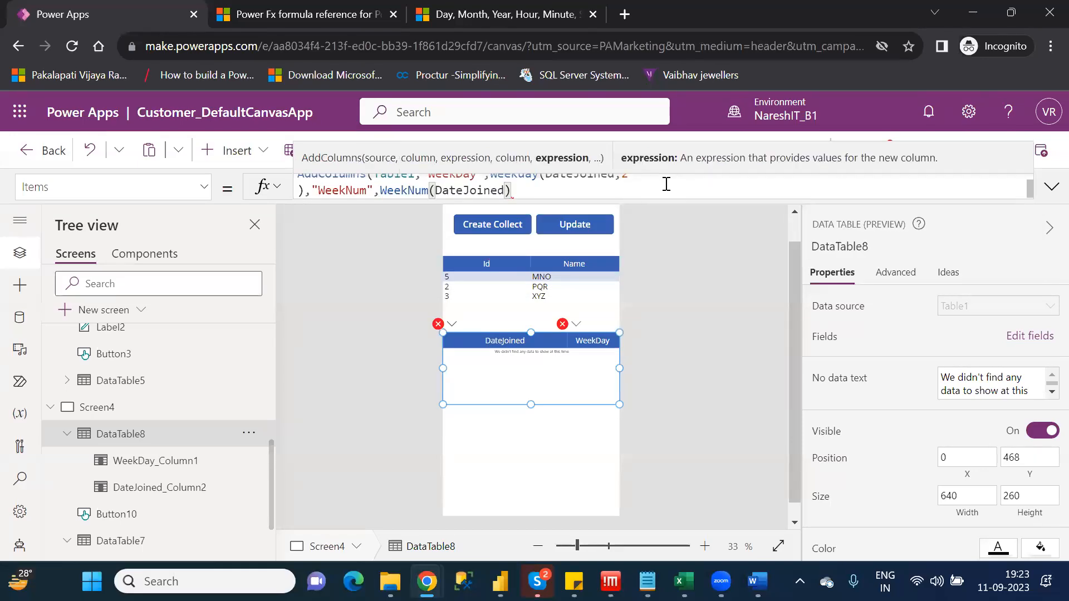
pyautogui.write(')')
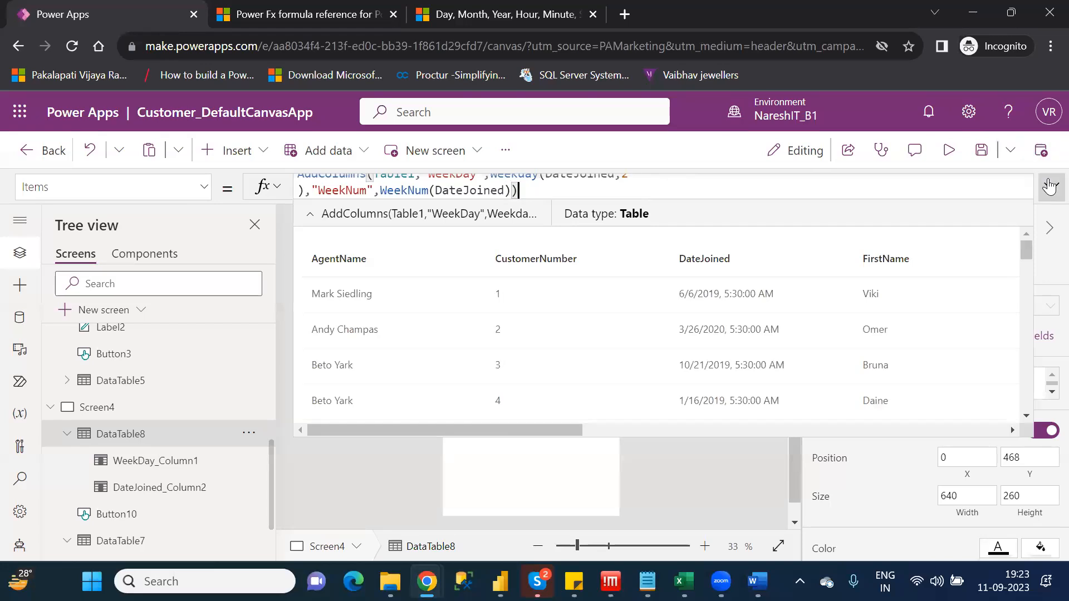
# Review the full AddColumns formula and examine the WeekDay and WeekNum columns in its result preview
pyautogui.click(1050, 187)
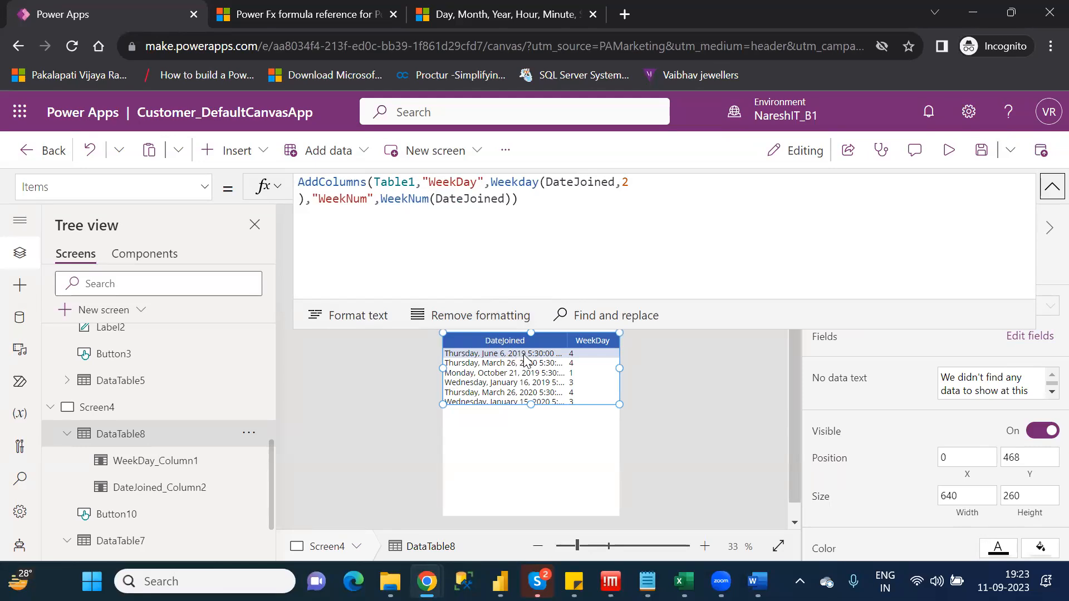
pyautogui.click(839, 257)
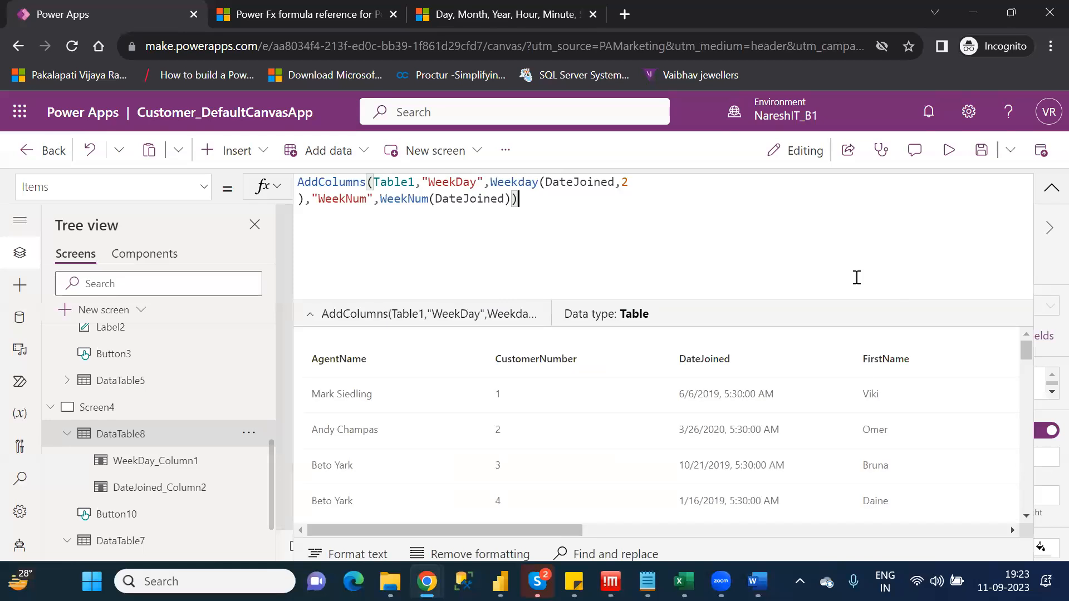
pyautogui.moveTo(552, 528); pyautogui.dragTo(991, 525)
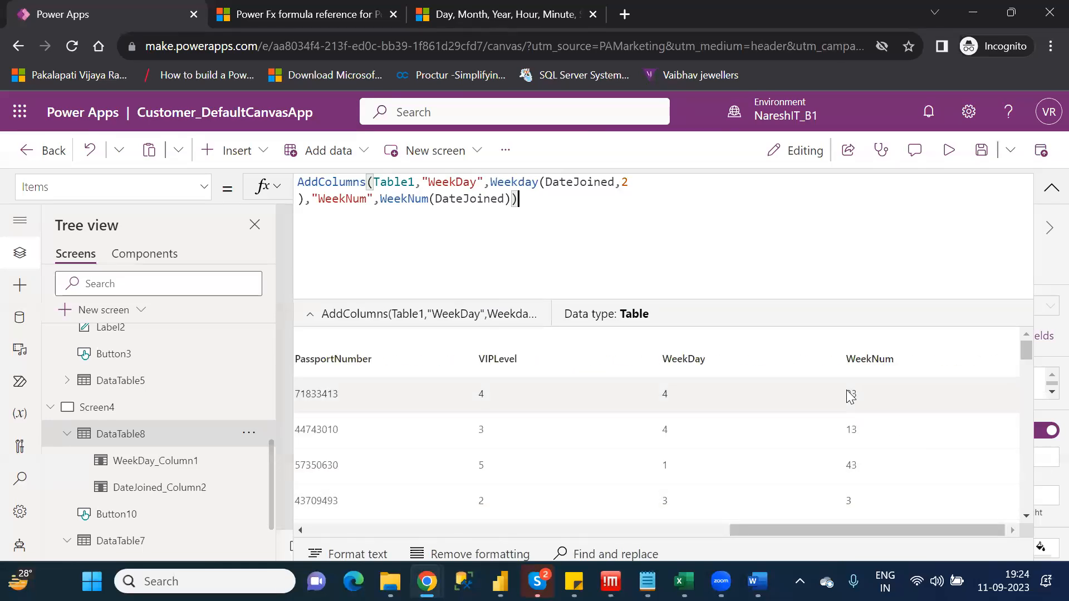
pyautogui.click(1049, 192)
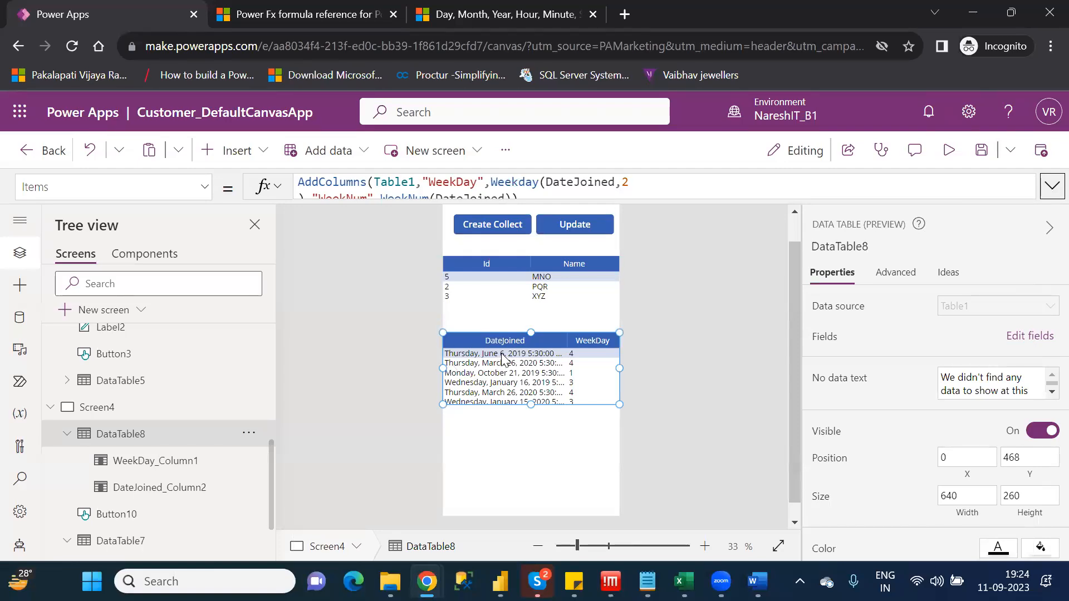
# Add the WeekNum field to the lower data table and check its values beside the WeekDay column
pyautogui.click(1036, 337)
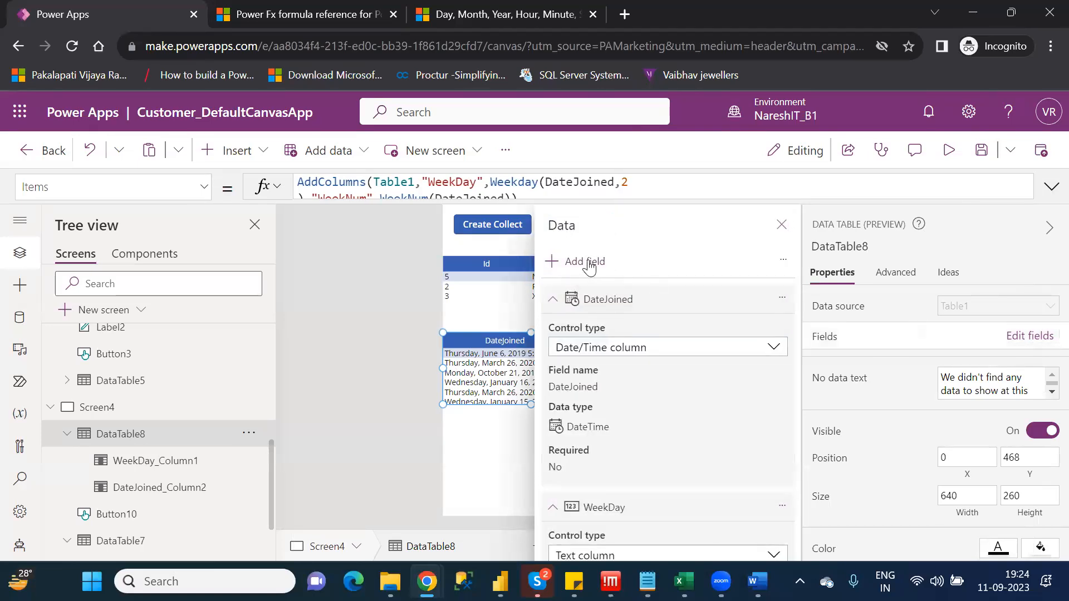
pyautogui.click(584, 262)
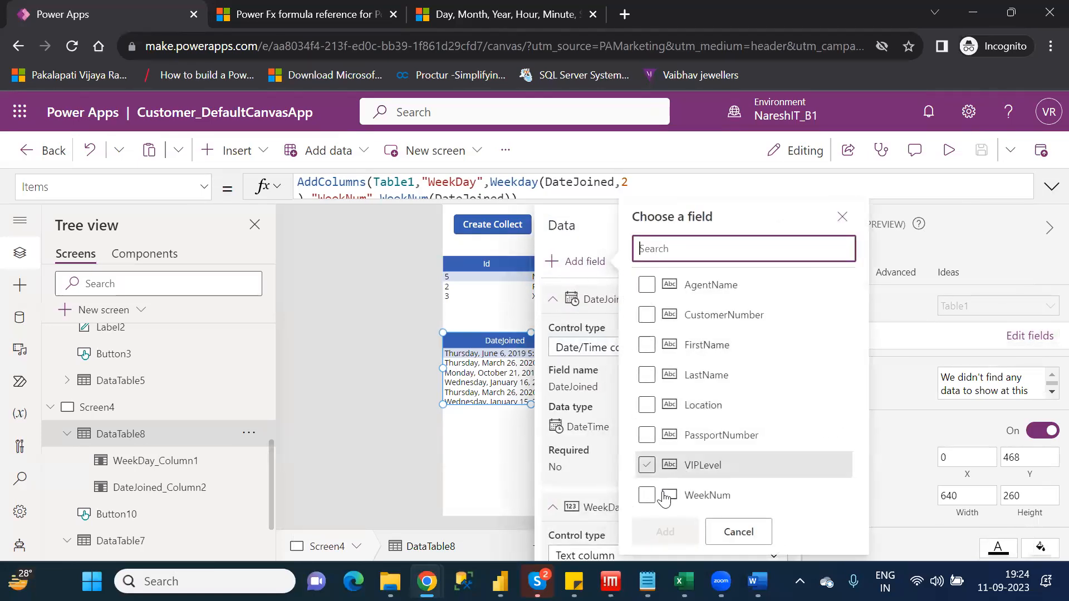
pyautogui.click(646, 496)
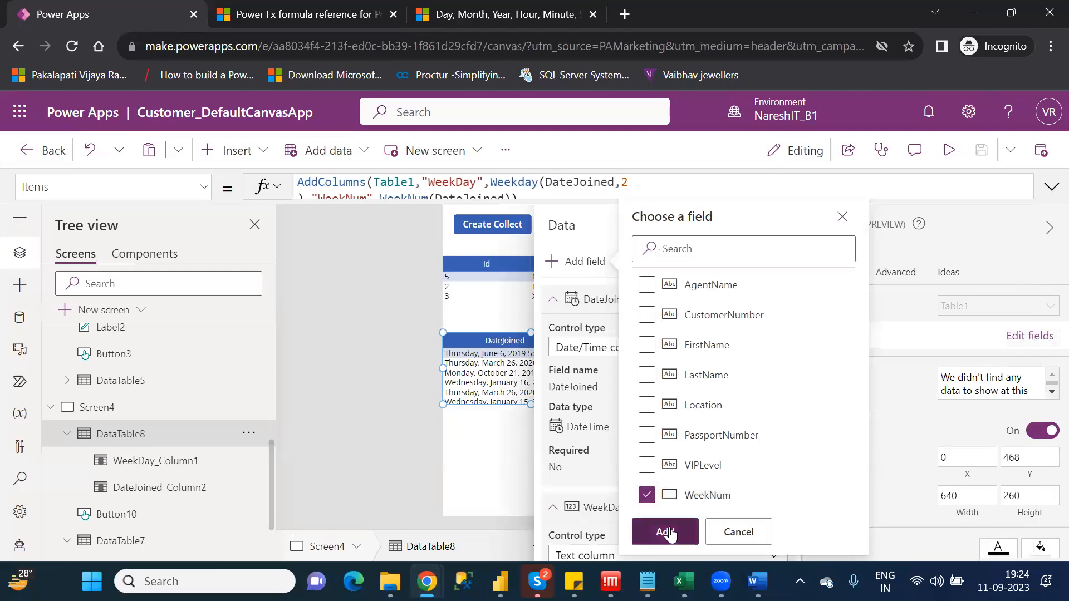
pyautogui.click(667, 531)
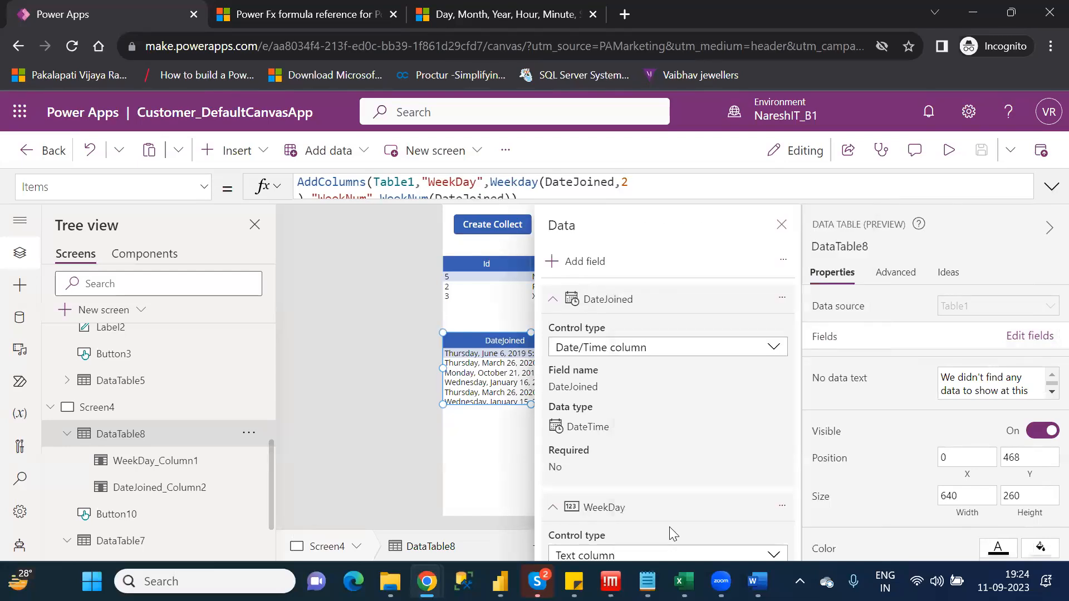
pyautogui.click(782, 224)
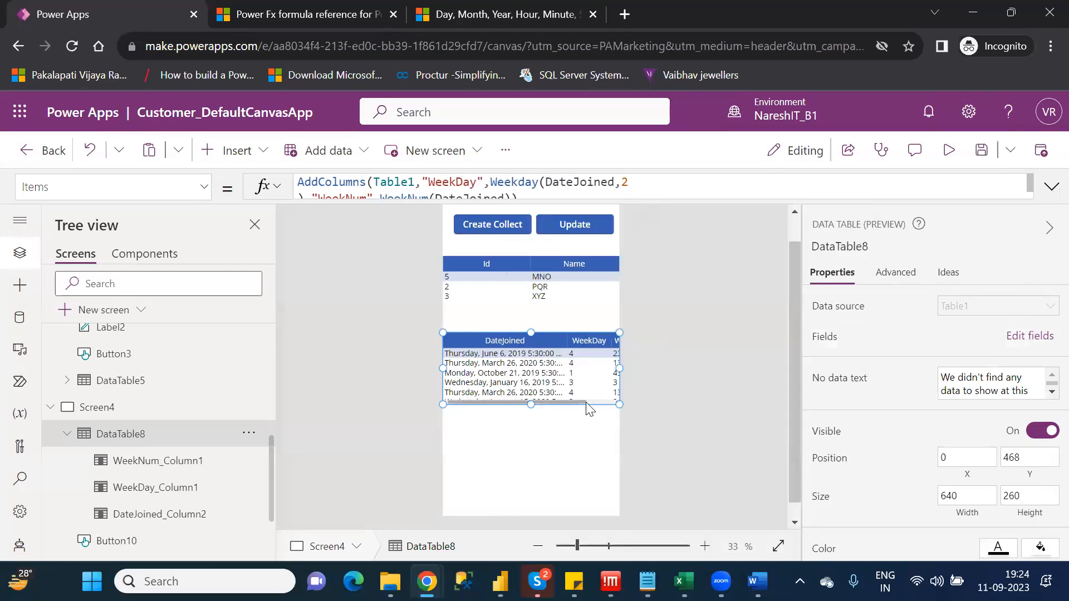
pyautogui.hscroll(3, 608, 405)
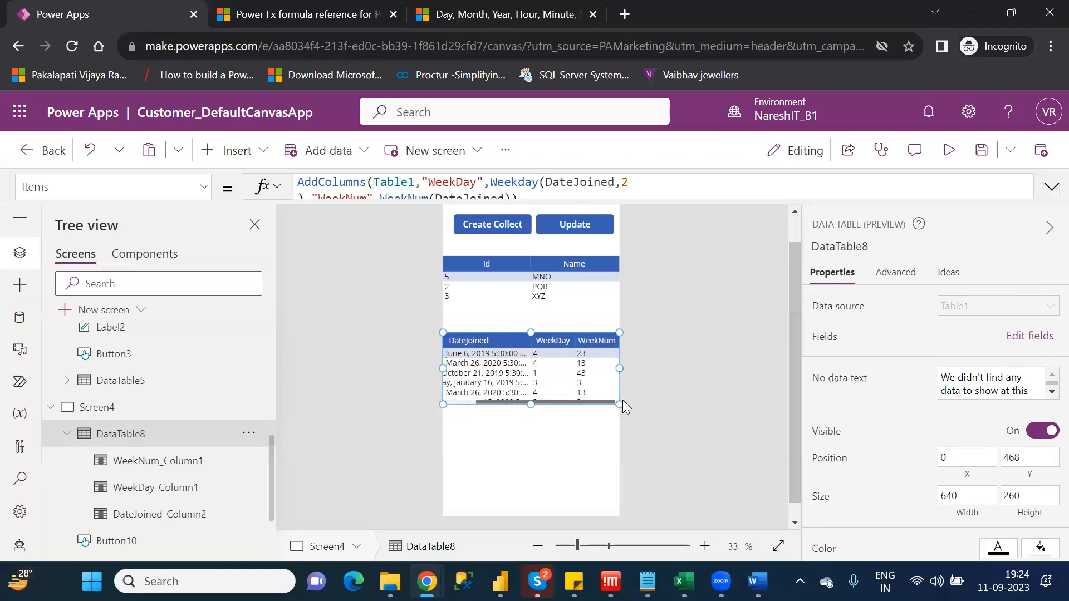
pyautogui.hscroll(-2, 610, 406)
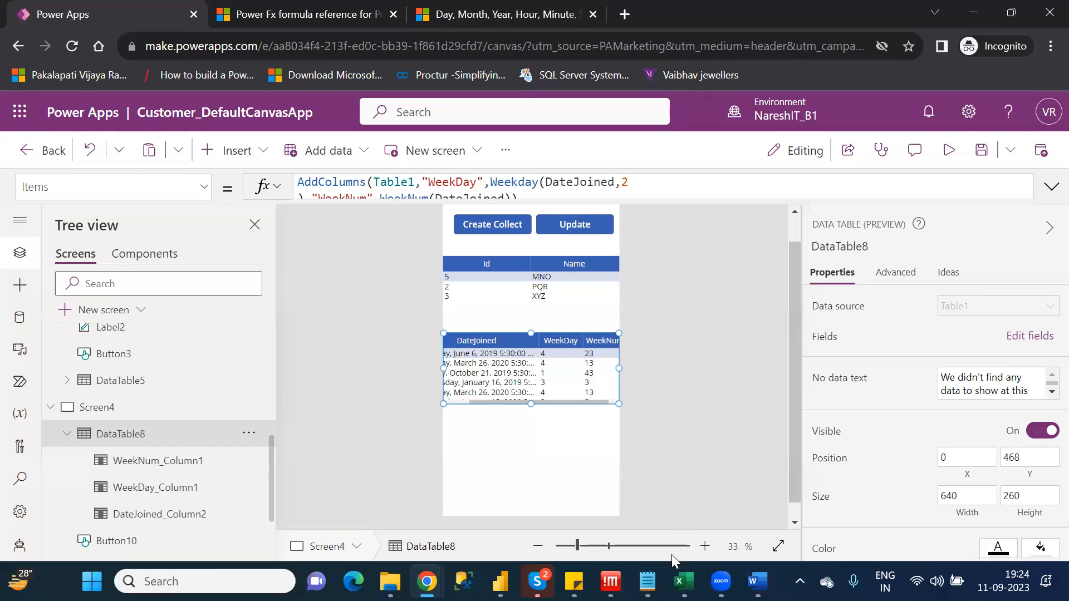
# Switch to the Category_Wise_Functions notes, highlight Year under the Y category functions, and return to Power Apps
pyautogui.click(647, 582)
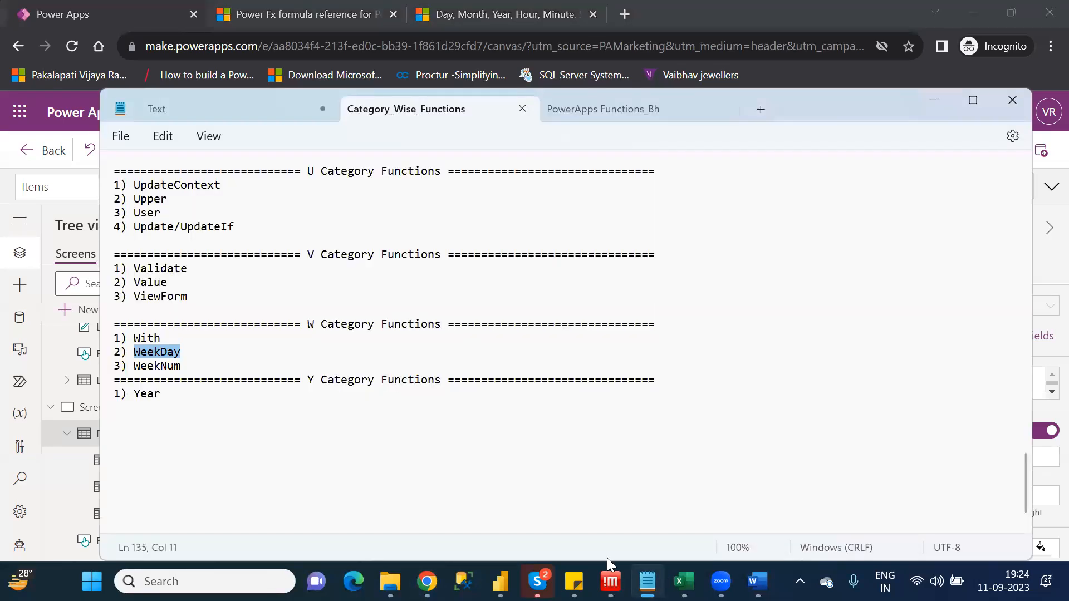
pyautogui.doubleClick(157, 395)
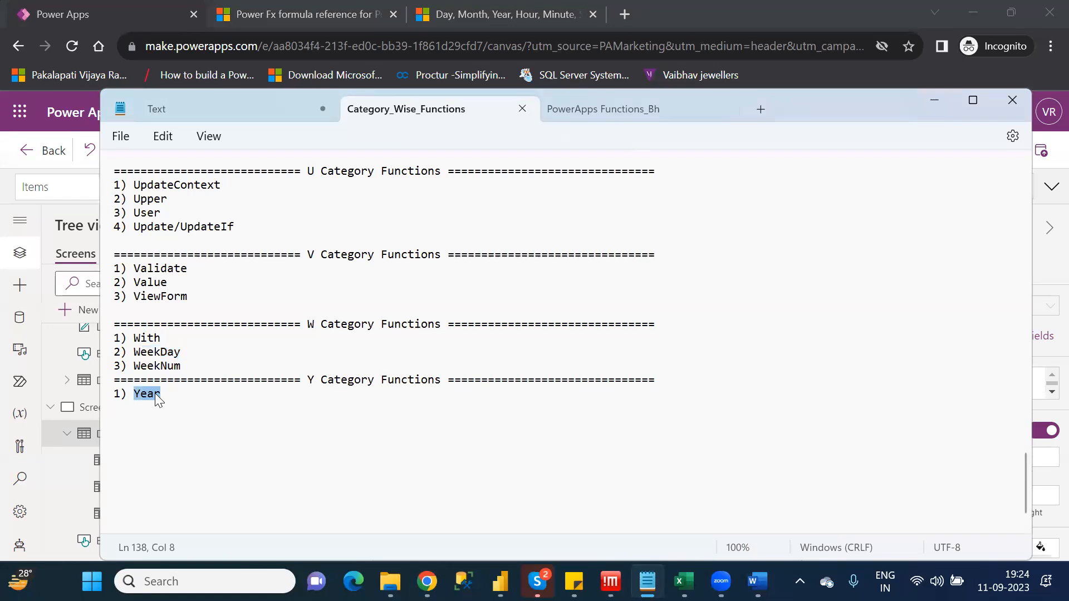
pyautogui.hotkey('alt', 'Tab')
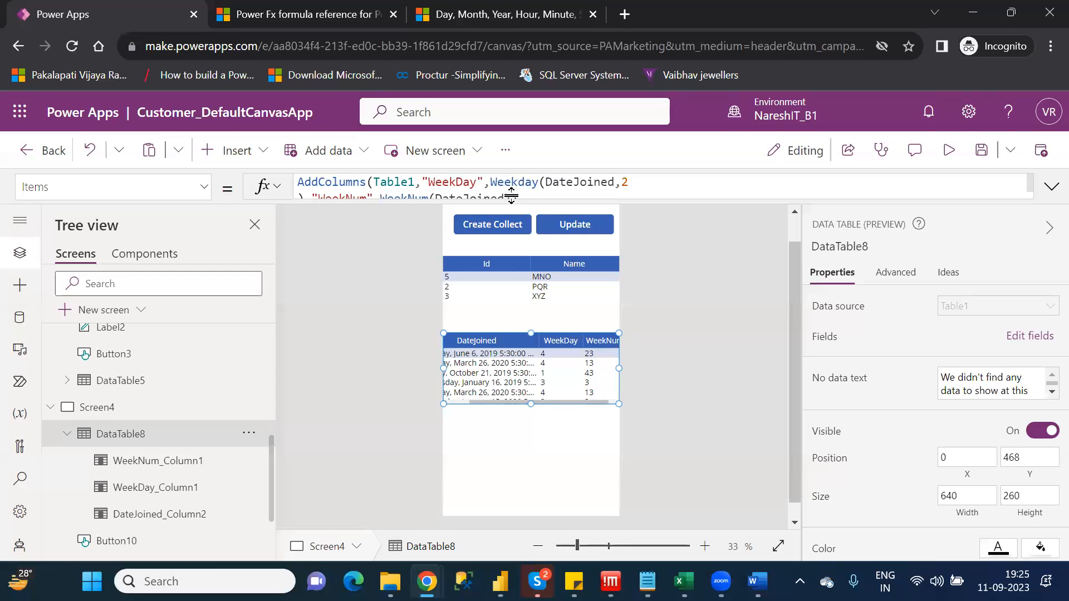
# Append a column named "Year" after WeekNum in the AddColumns formula and begin its expression with the Year function
pyautogui.click(513, 190)
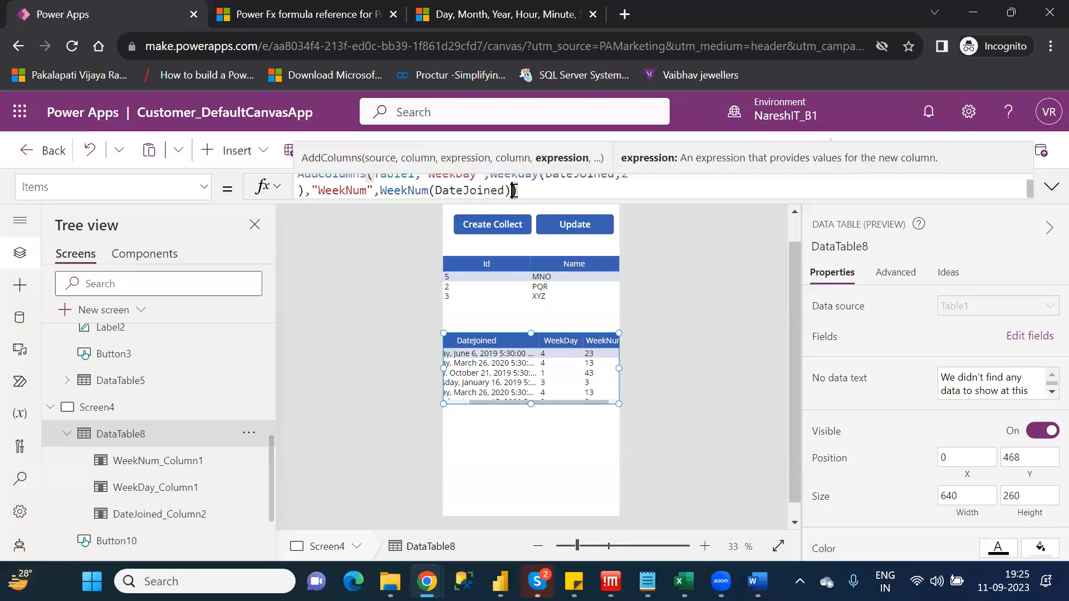
pyautogui.write(',"')
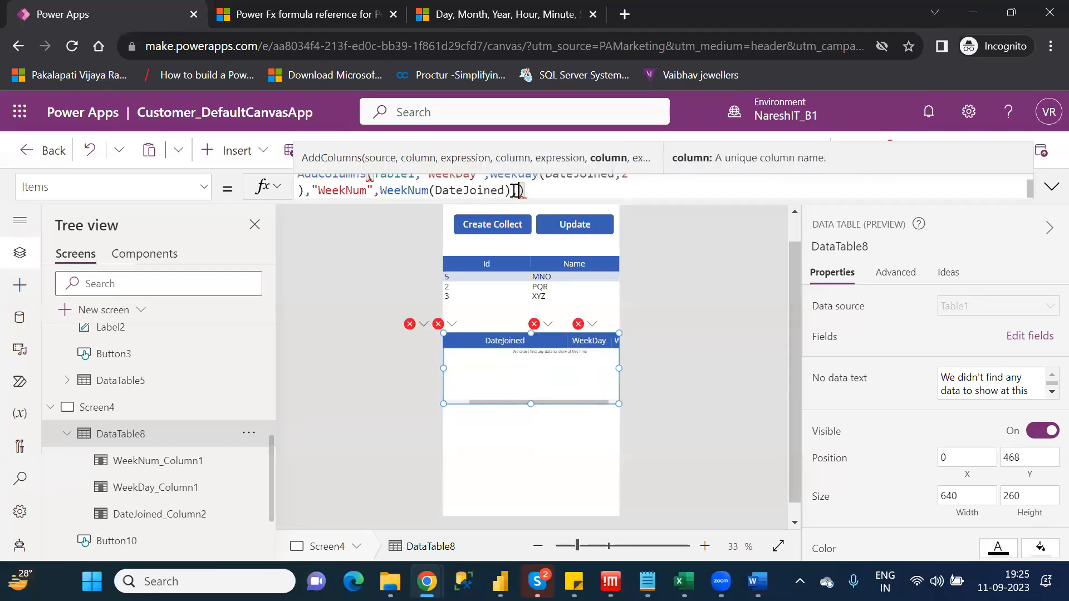
pyautogui.write('Year')
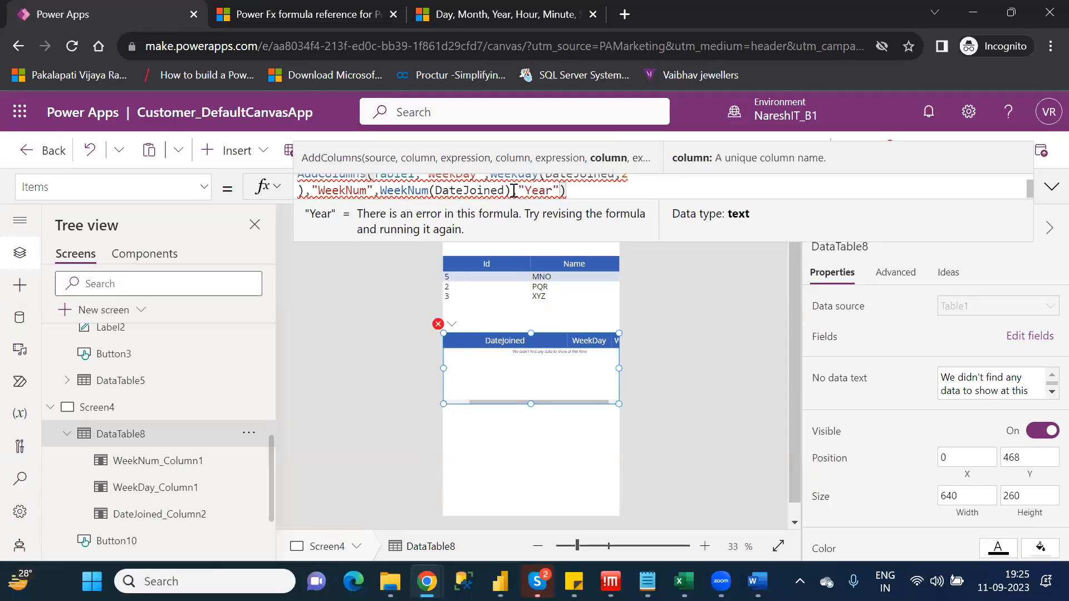
pyautogui.write(',yea')
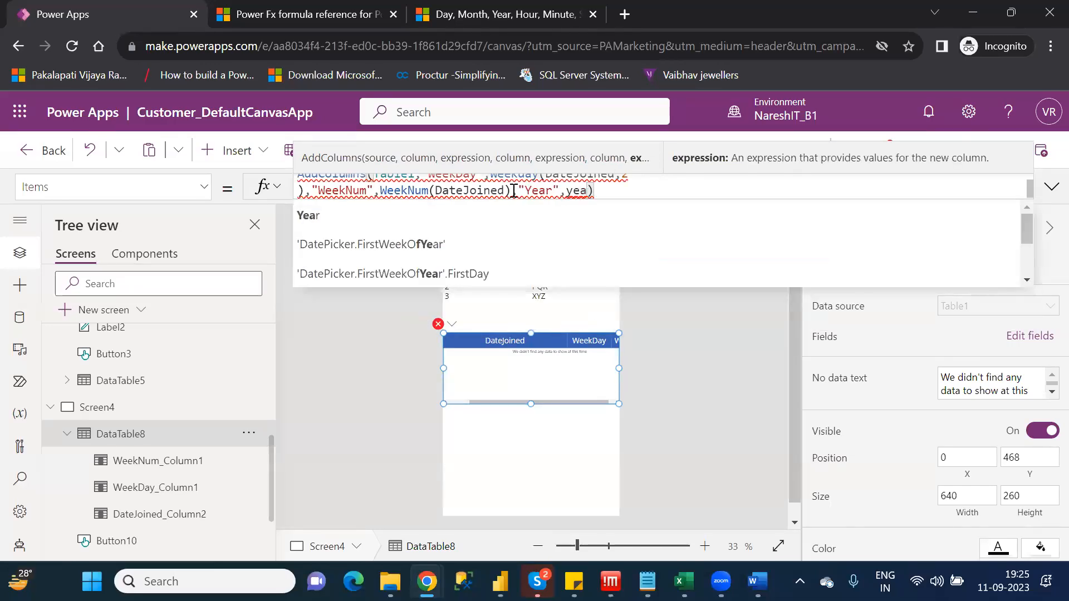
pyautogui.press('Tab')
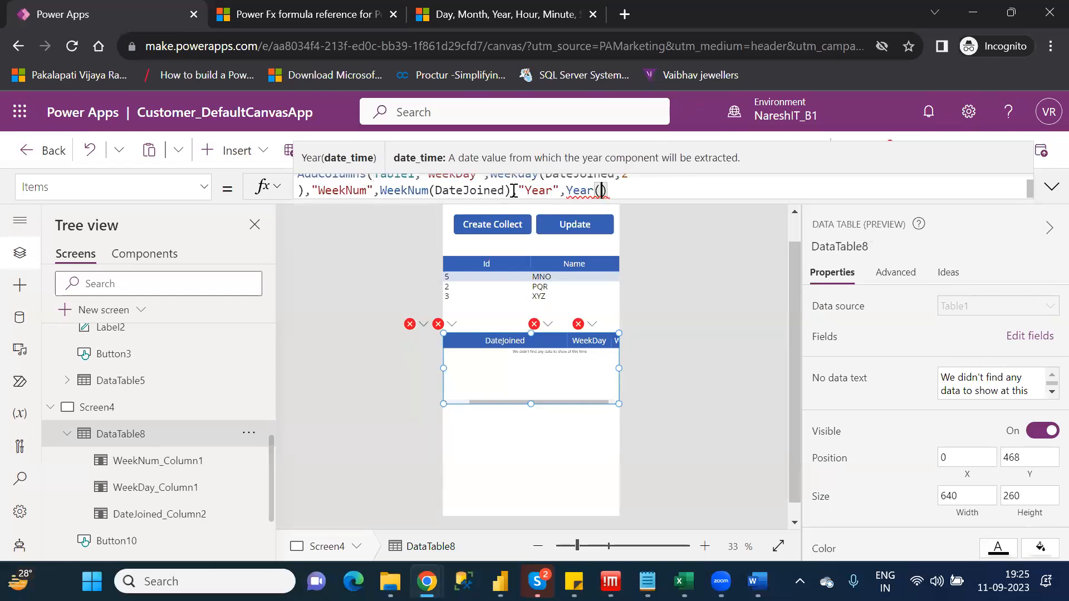
# Complete the new column's expression as Year(DateJoined), close the AddColumns formula and review it in full
pyautogui.write('date')
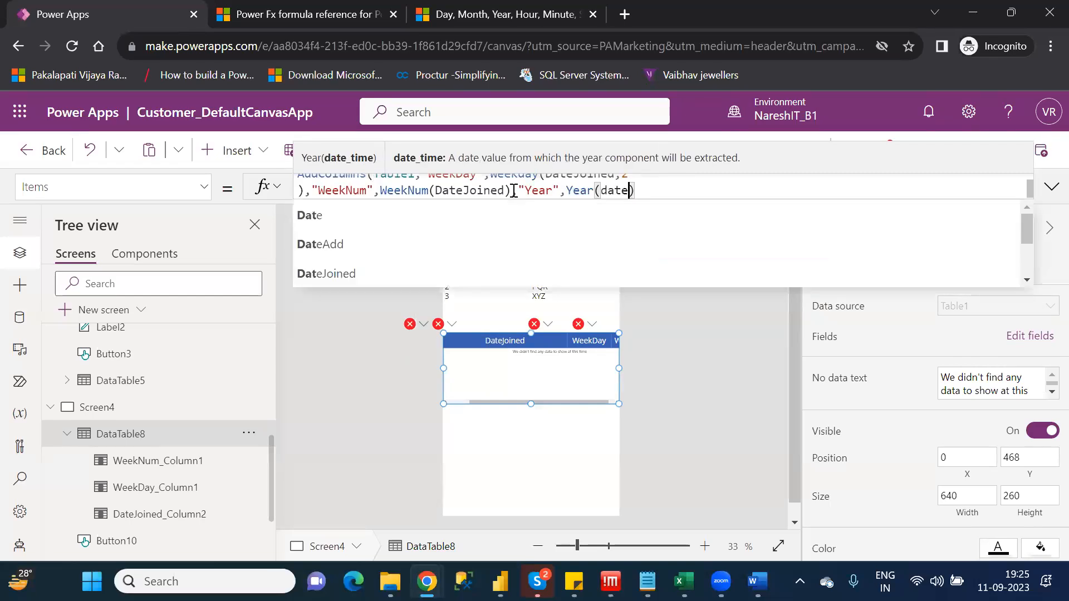
pyautogui.press('Down')
pyautogui.press('Down')
pyautogui.press('Down')
pyautogui.press('Tab')
pyautogui.press('Right')
pyautogui.write(')')
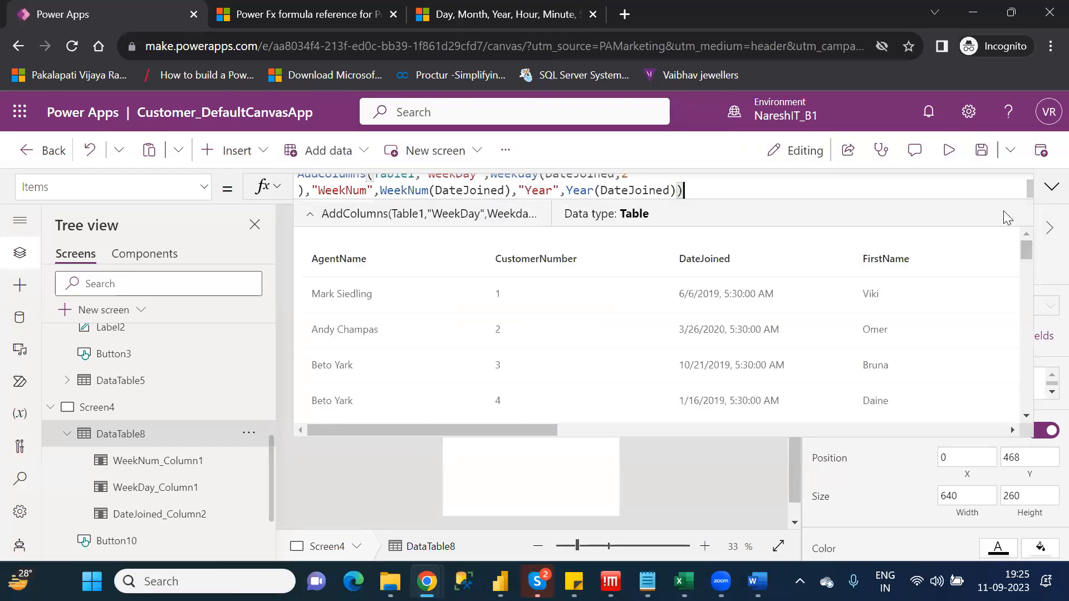
pyautogui.click(1050, 189)
pyautogui.click(1050, 190)
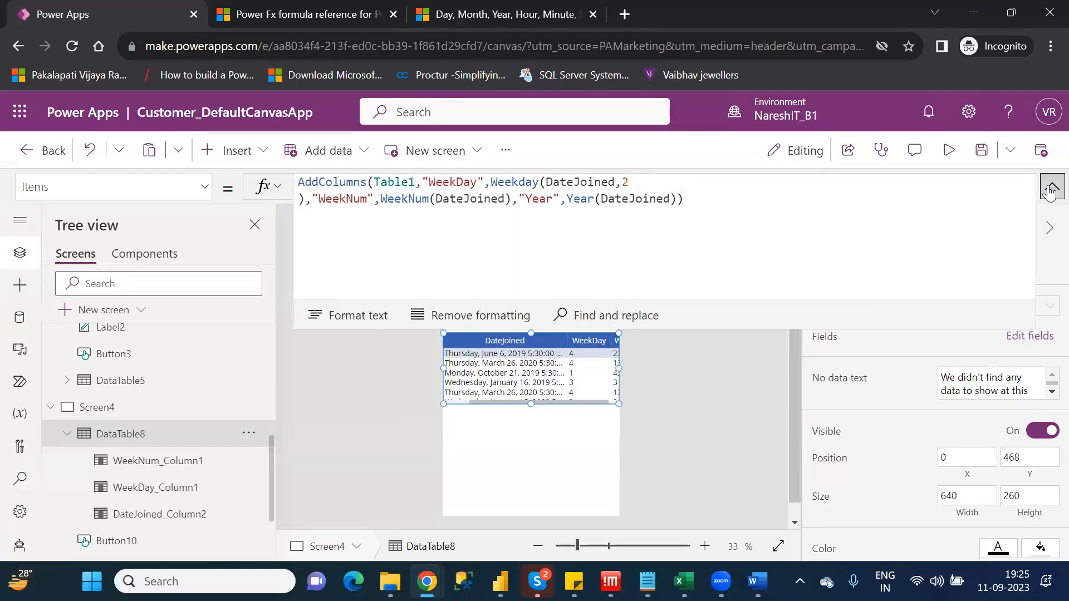
pyautogui.click(1050, 189)
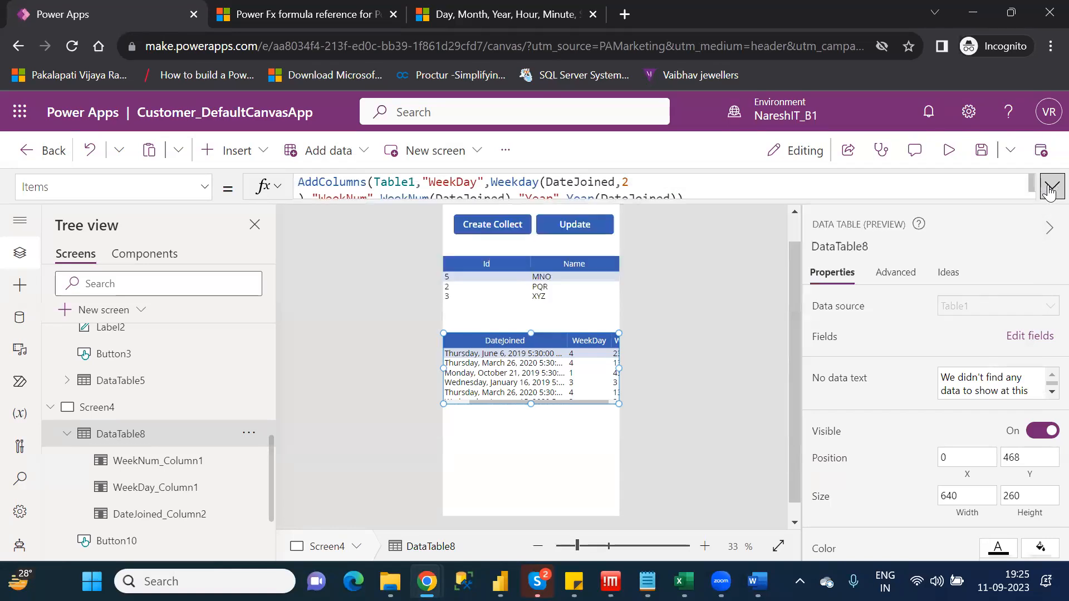
# Add the Year field to the lower data table and check its values beside the WeekNum column
pyautogui.click(1030, 338)
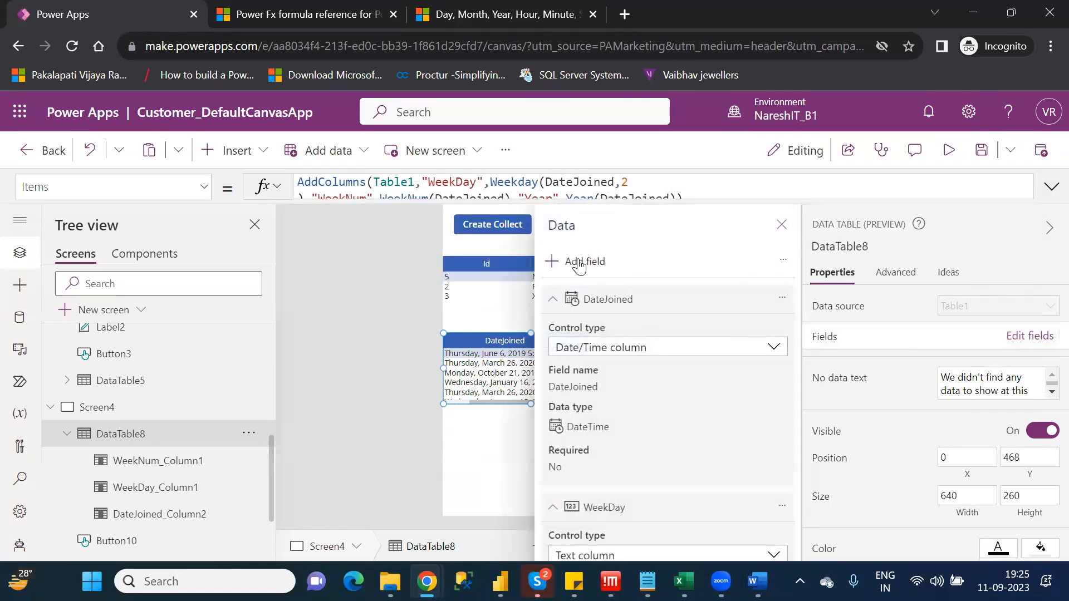
pyautogui.click(579, 263)
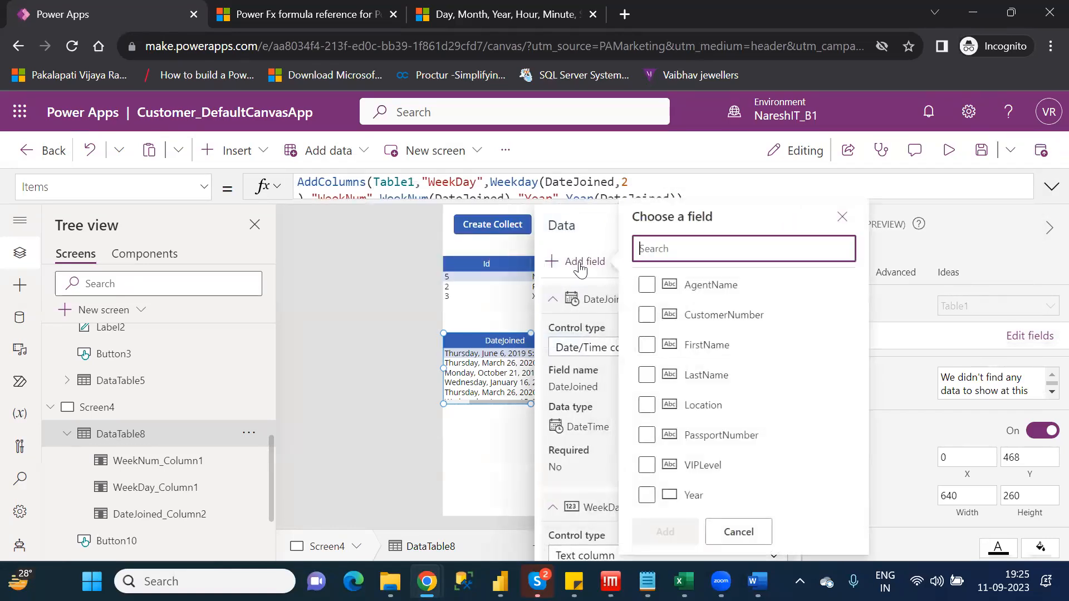
pyautogui.click(647, 495)
pyautogui.click(666, 531)
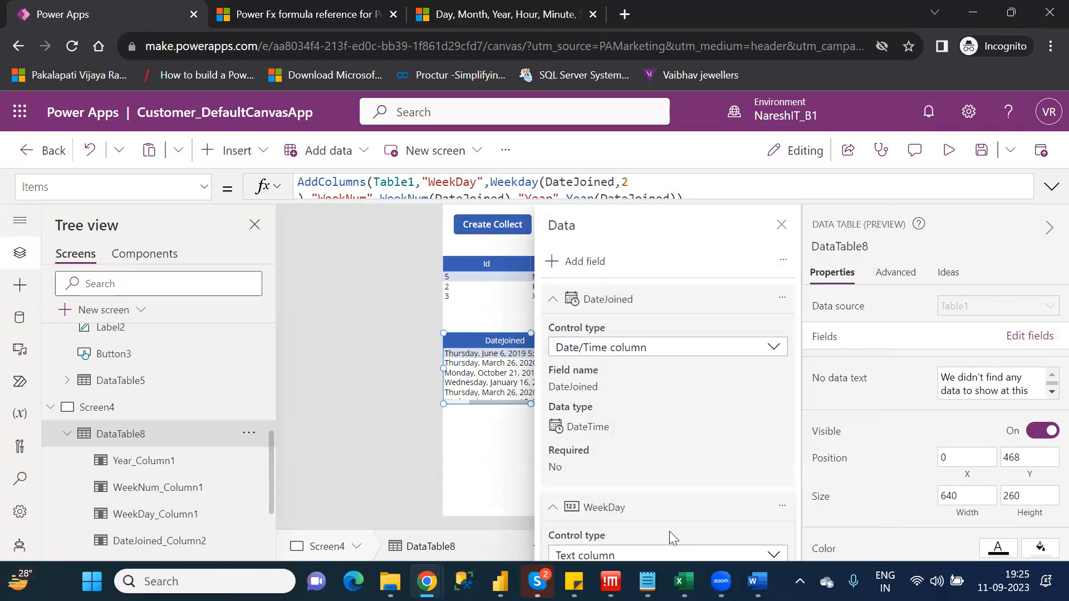
pyautogui.click(782, 225)
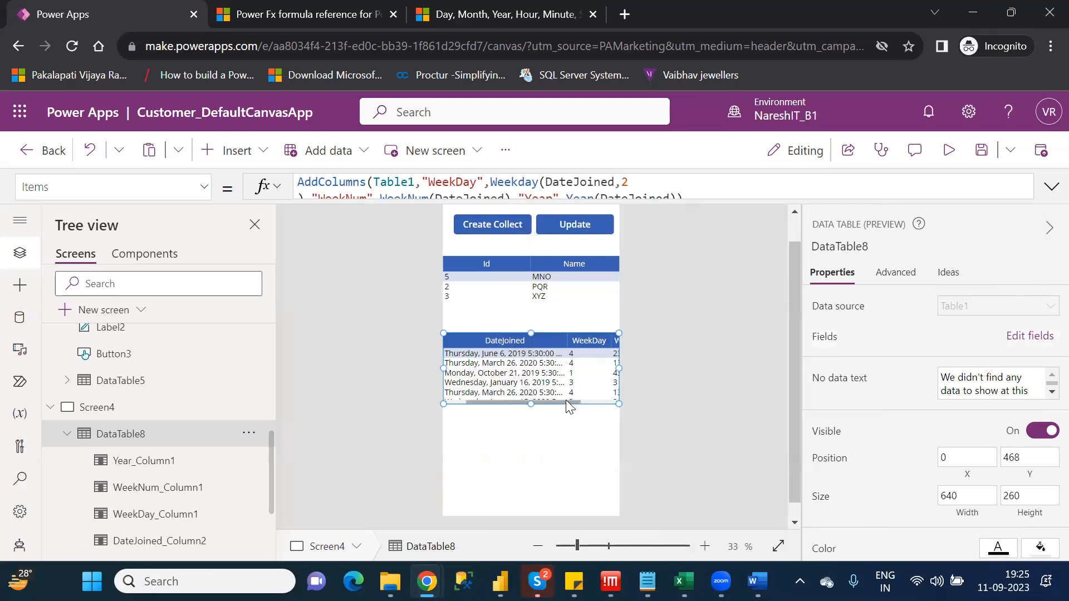
pyautogui.moveTo(571, 402); pyautogui.dragTo(612, 401)
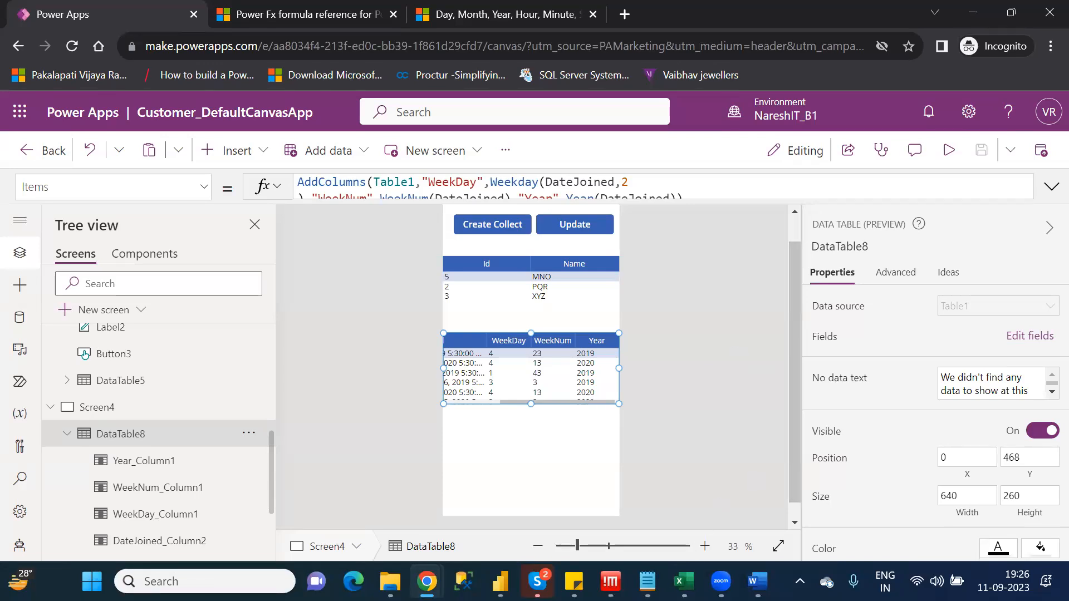
# Bring up the Category_Wise_Functions notes, switch to File Explorer and create a new WinRAR ZIP archive in the NareshIT_B1 folder
pyautogui.click(648, 581)
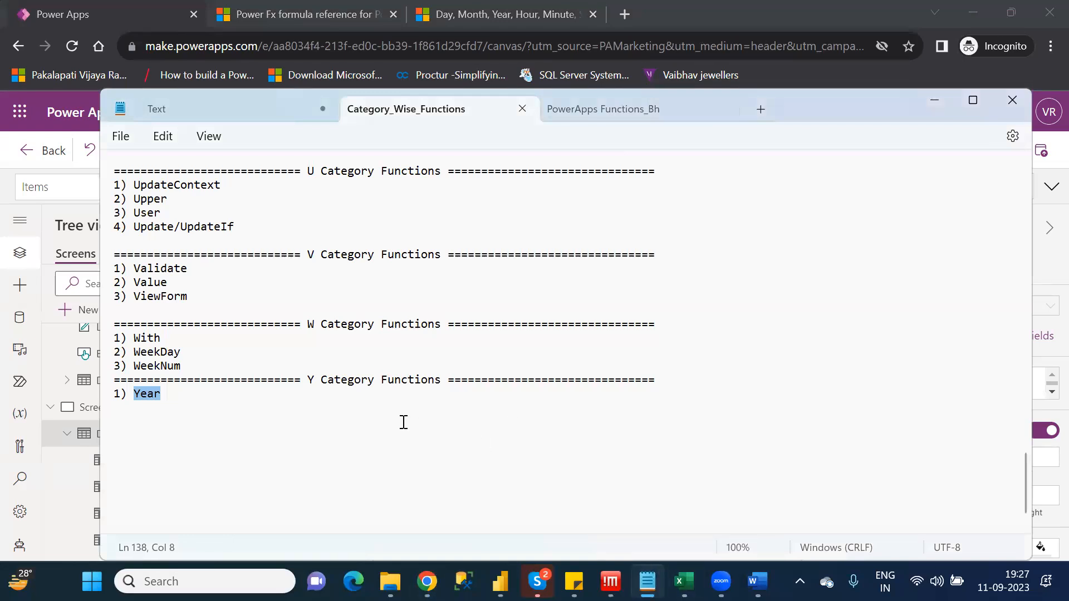
pyautogui.click(390, 581)
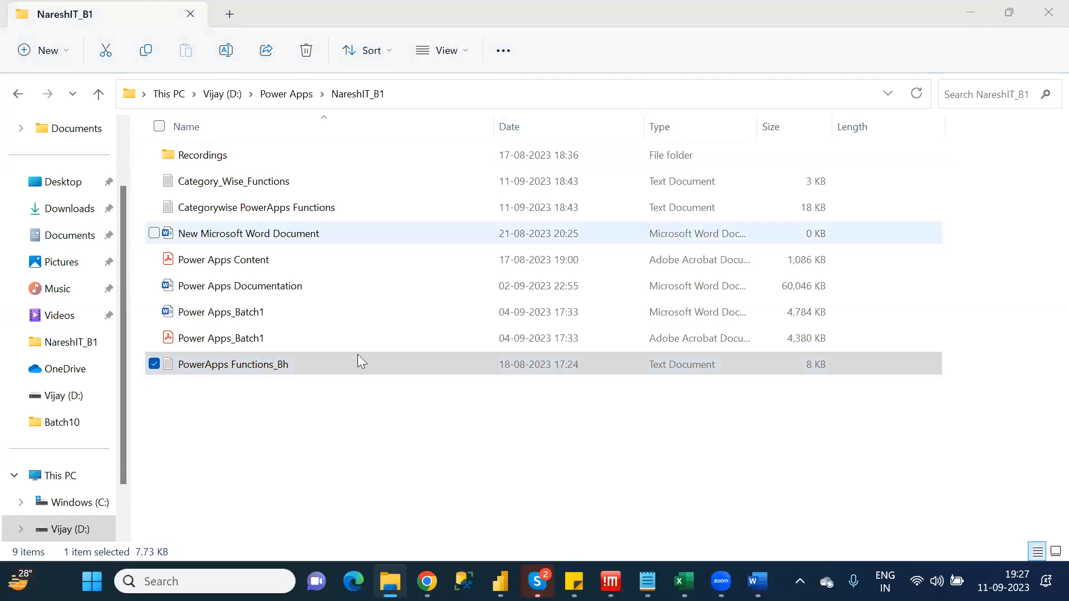
pyautogui.click(243, 401)
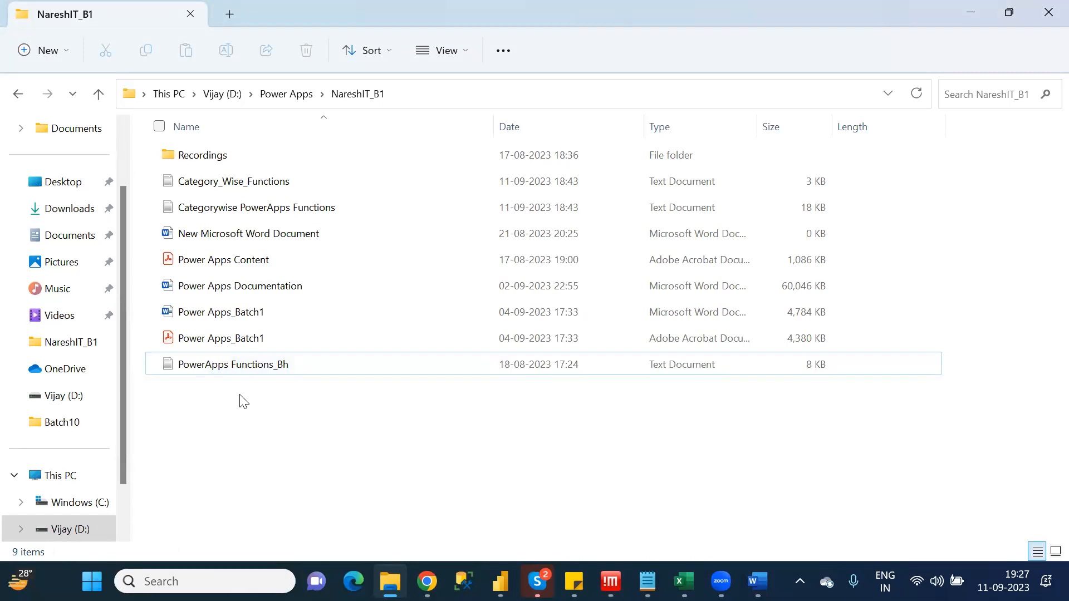
pyautogui.rightClick(244, 401)
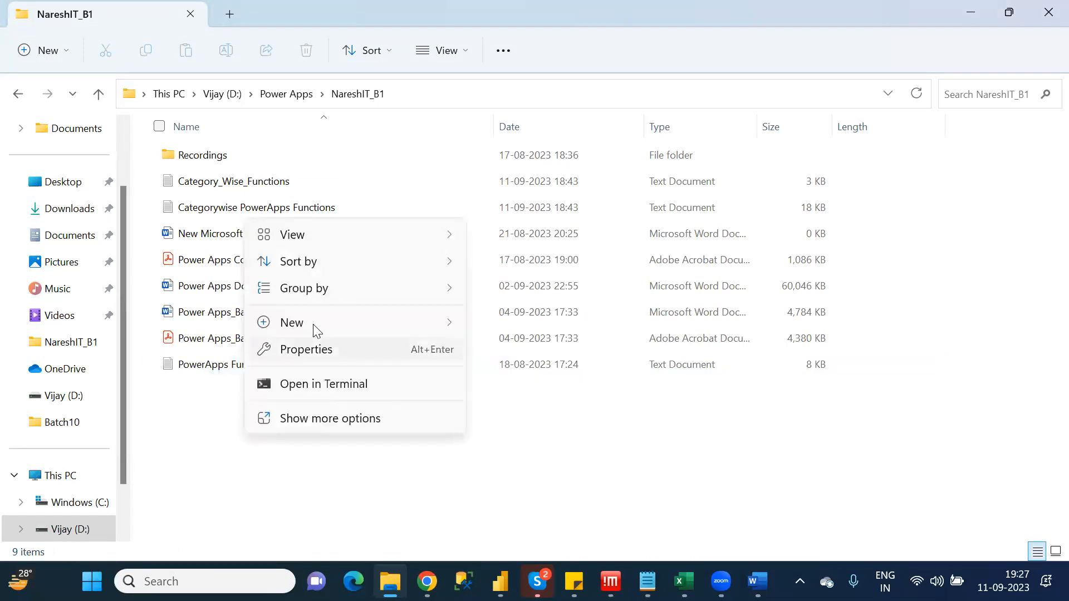
pyautogui.moveTo(313, 324)
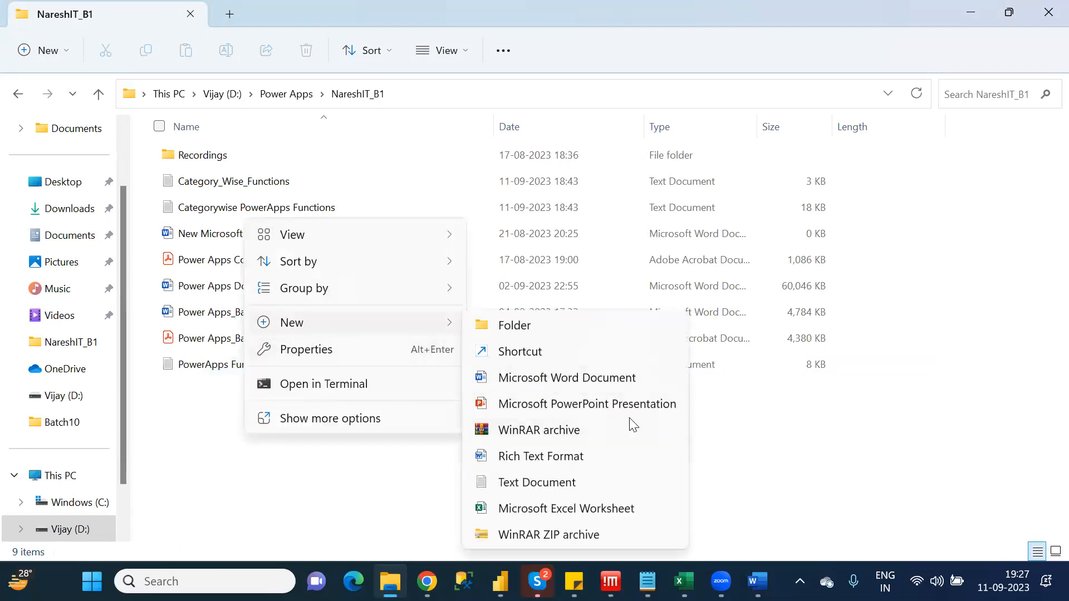
pyautogui.click(558, 536)
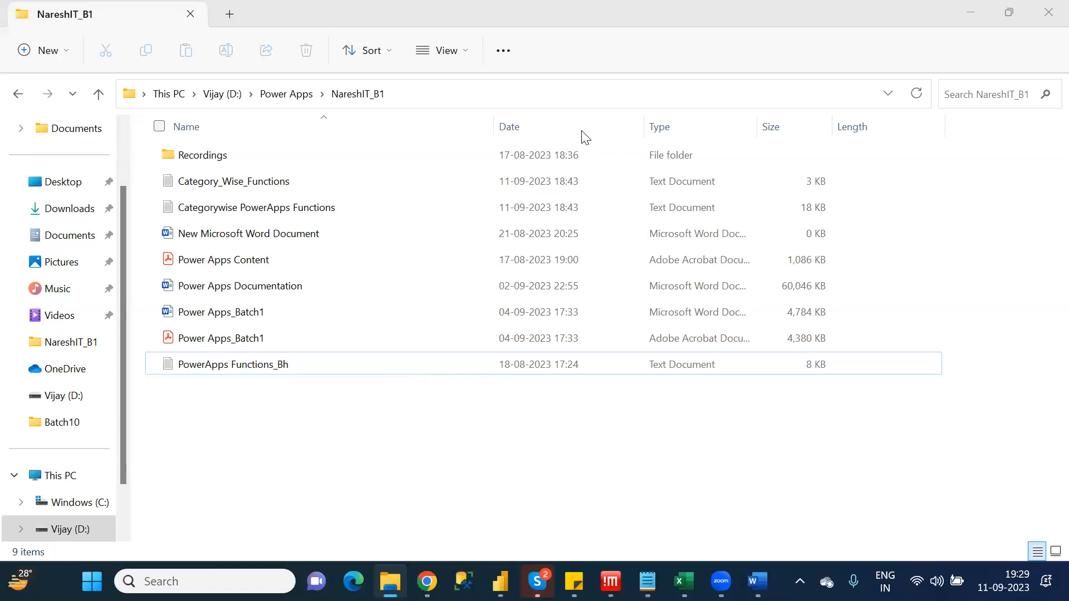
# Create a new Microsoft Excel Worksheet file in the NareshIT_B1 folder
pyautogui.click(224, 428)
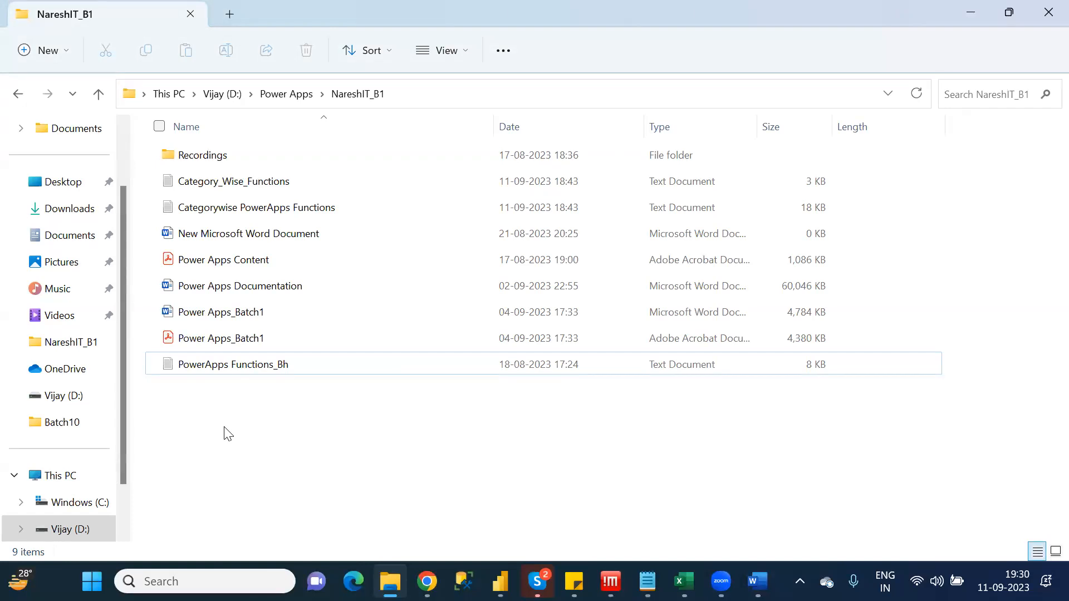
pyautogui.rightClick(184, 395)
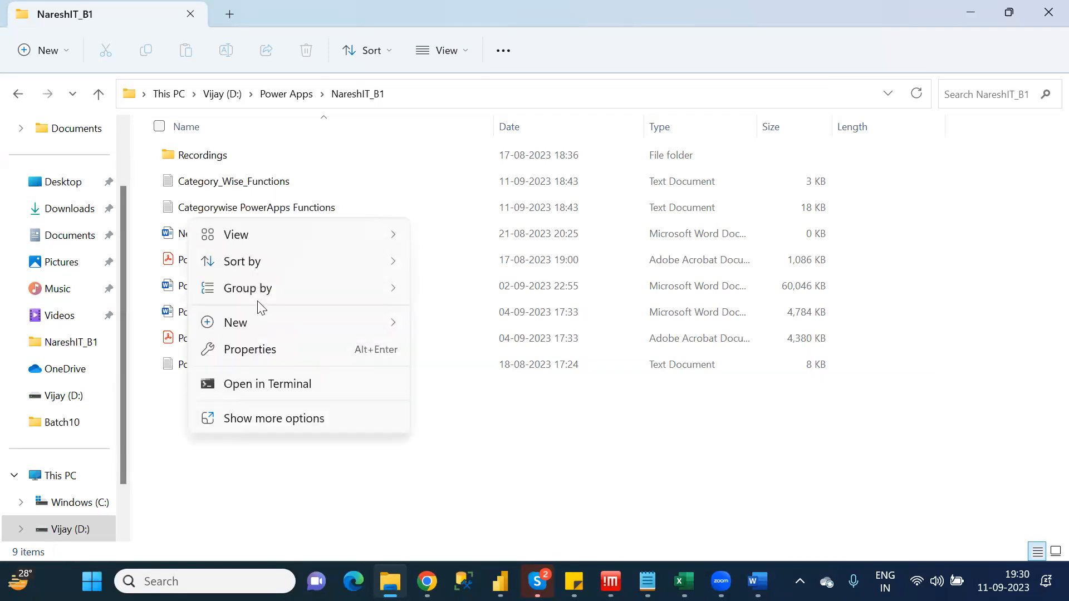
pyautogui.moveTo(263, 328)
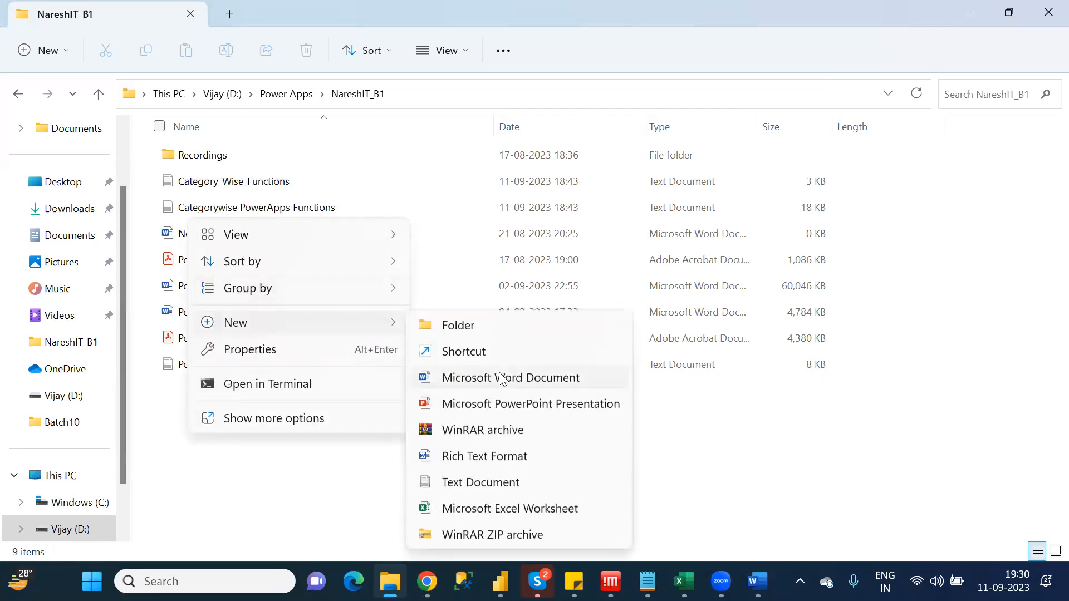
pyautogui.click(528, 508)
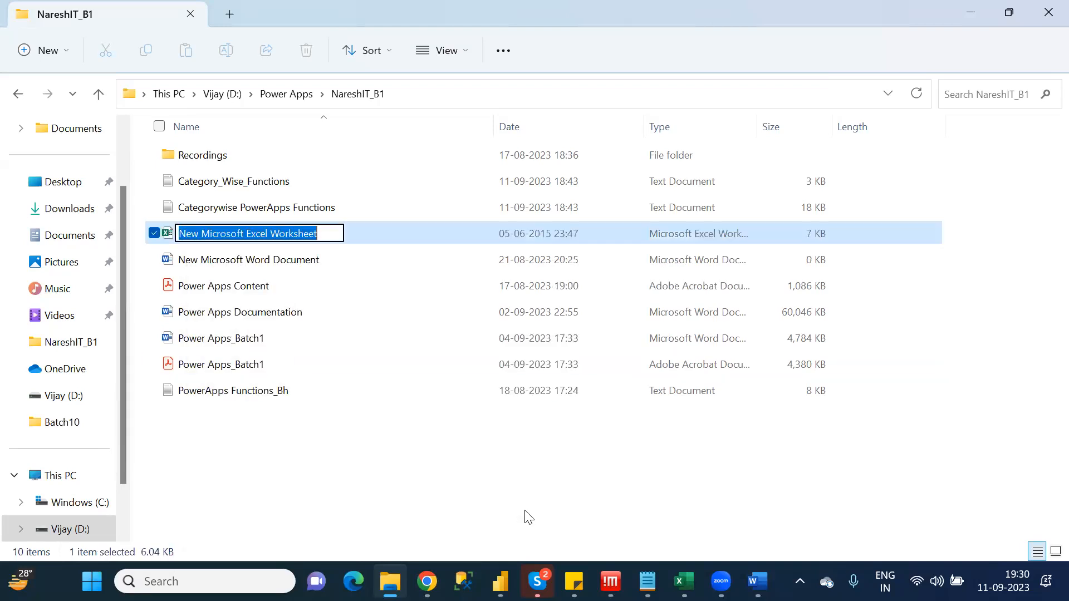
# Name the new Excel worksheet file "Power Apps Imp Functions"
pyautogui.write('P')
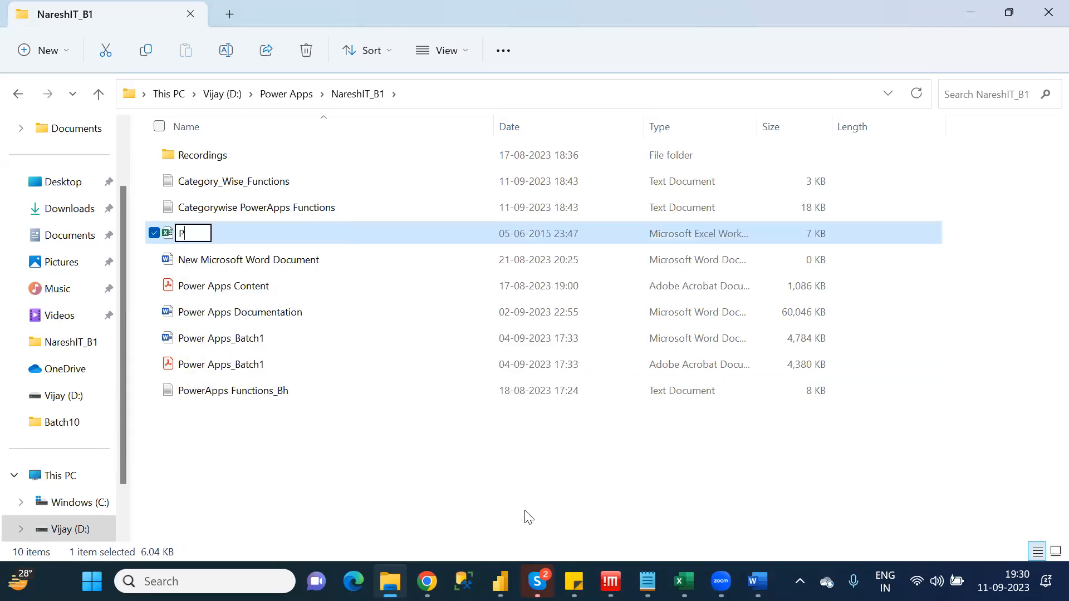
pyautogui.write('ower Apps')
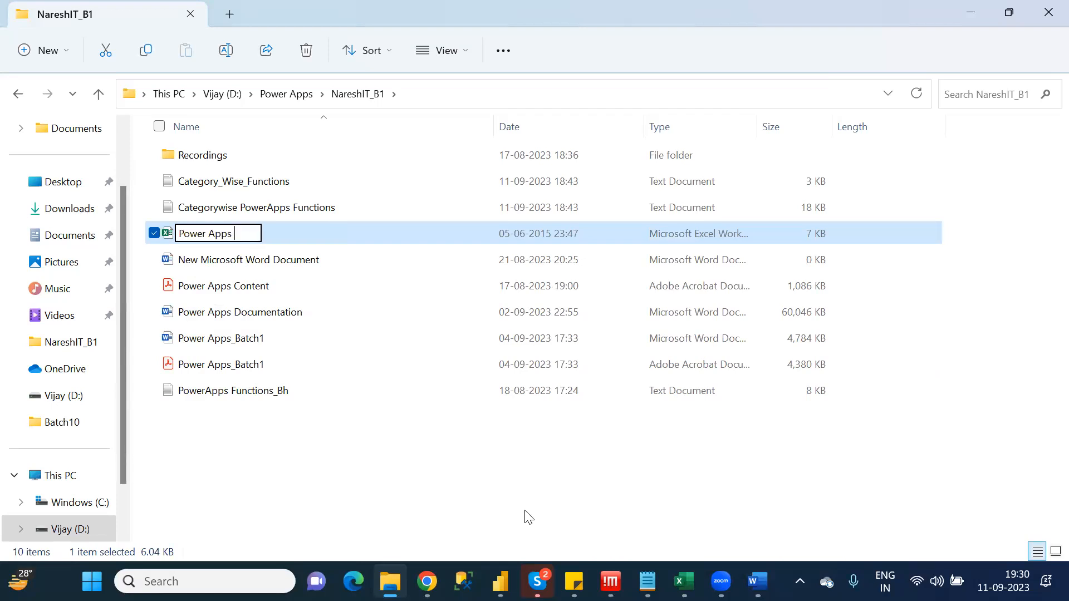
pyautogui.write(' IMP')
pyautogui.press('BackSpace')
pyautogui.press('BackSpace')
pyautogui.write('mp Functions')
pyautogui.press('Return')
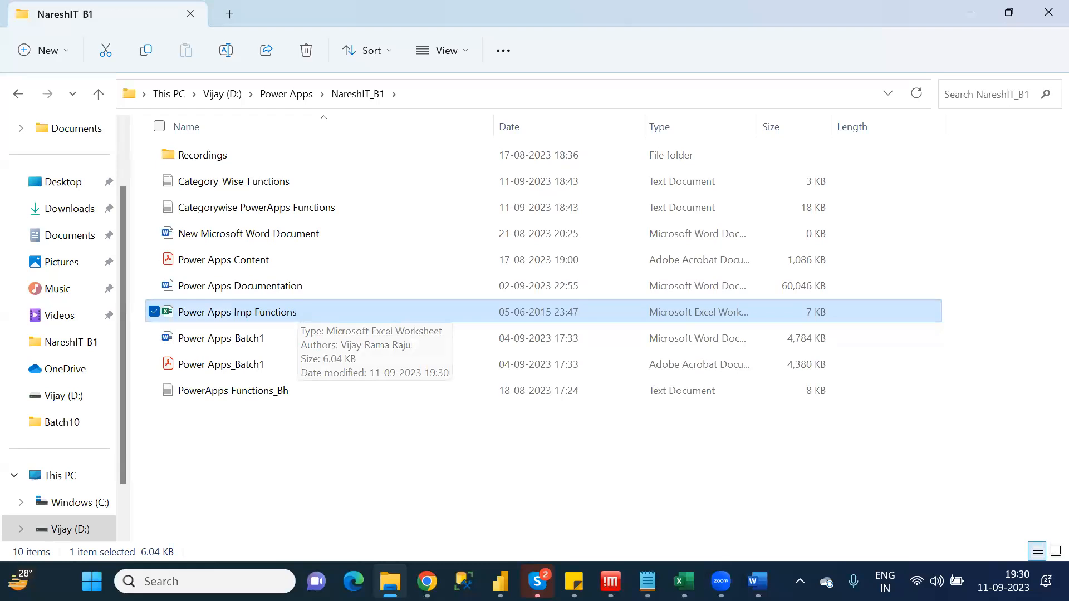
# Open the Power Apps Imp Functions workbook from the NareshIT_B1 folder in Excel
pyautogui.click(684, 581)
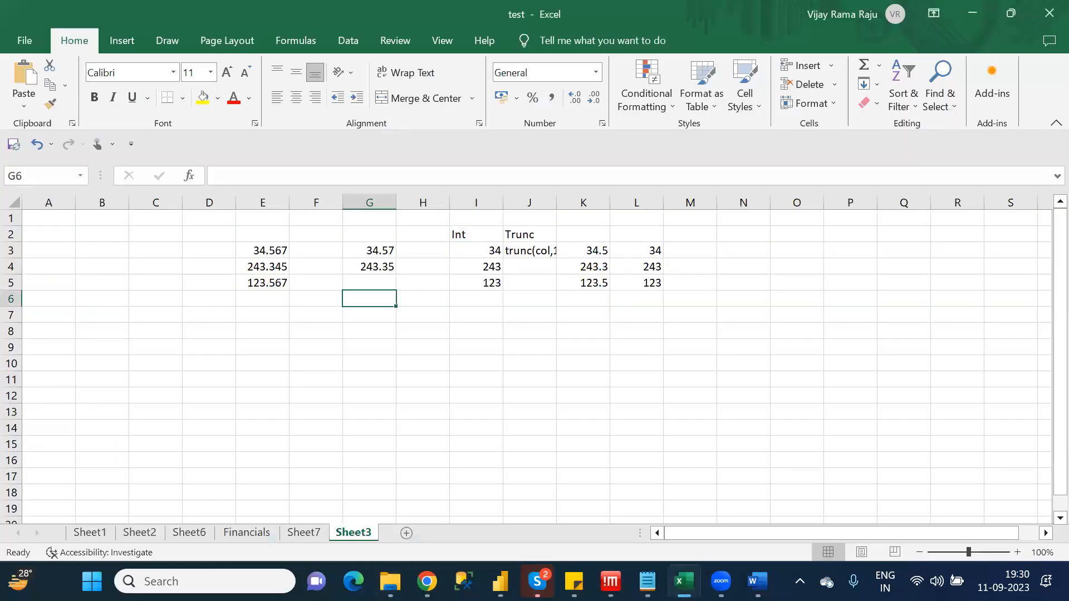
pyautogui.hotkey('alt', 'Tab')
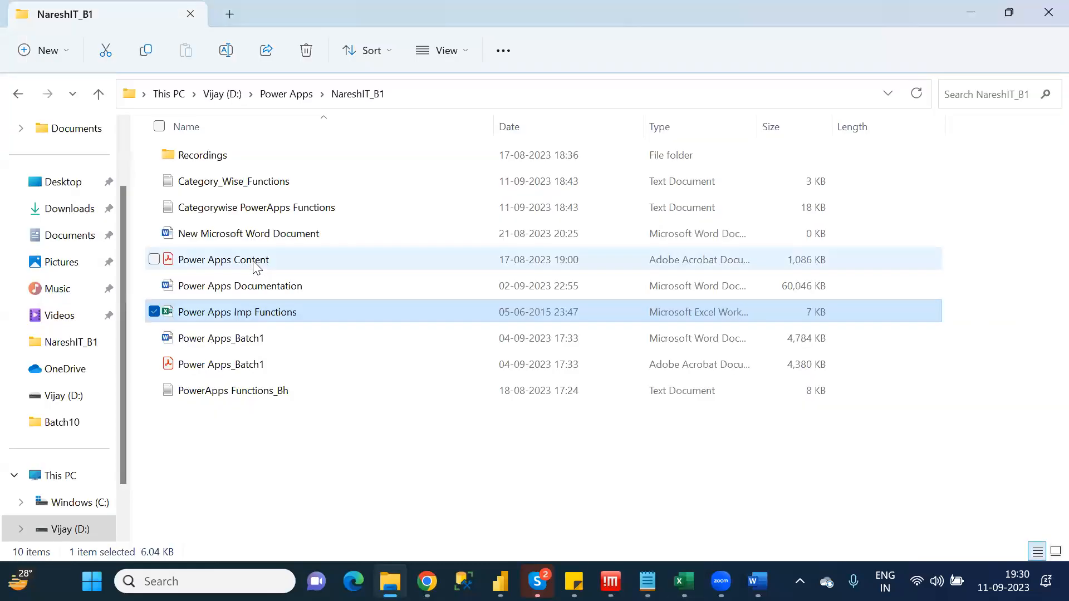
pyautogui.click(256, 315)
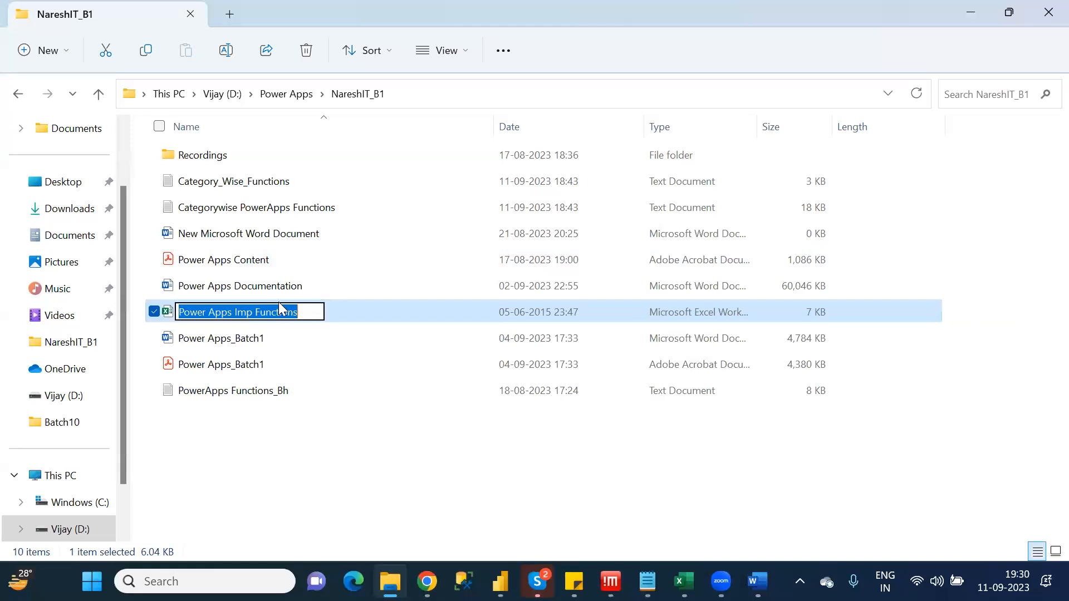
pyautogui.click(334, 313)
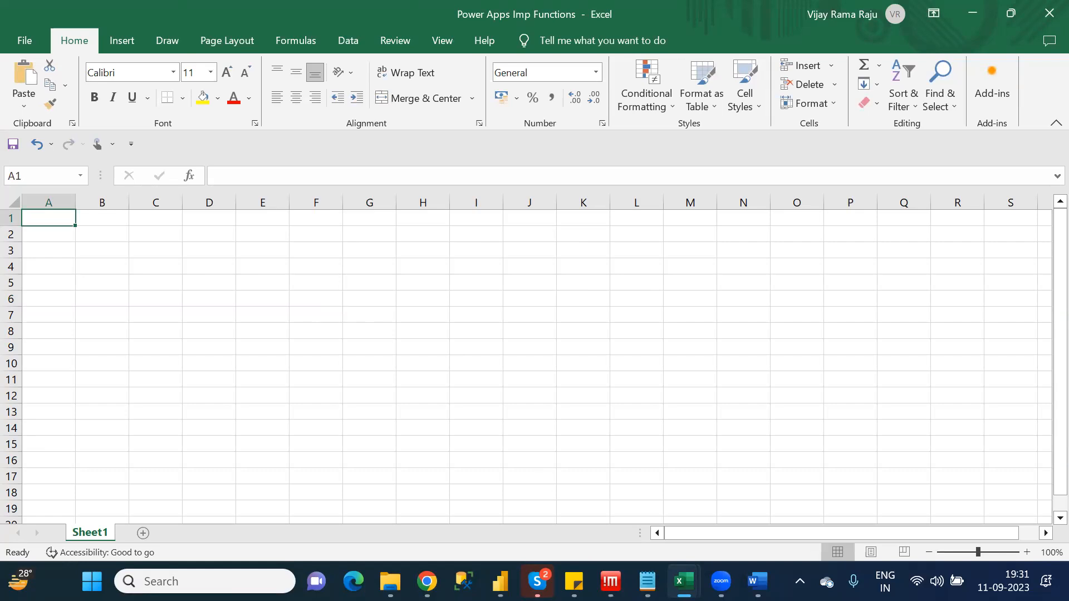
# Switch to the Category_Wise_Functions notes, return to their beginning and select Addcolumns under A Category Functions
pyautogui.hotkey('alt', 'Tab')
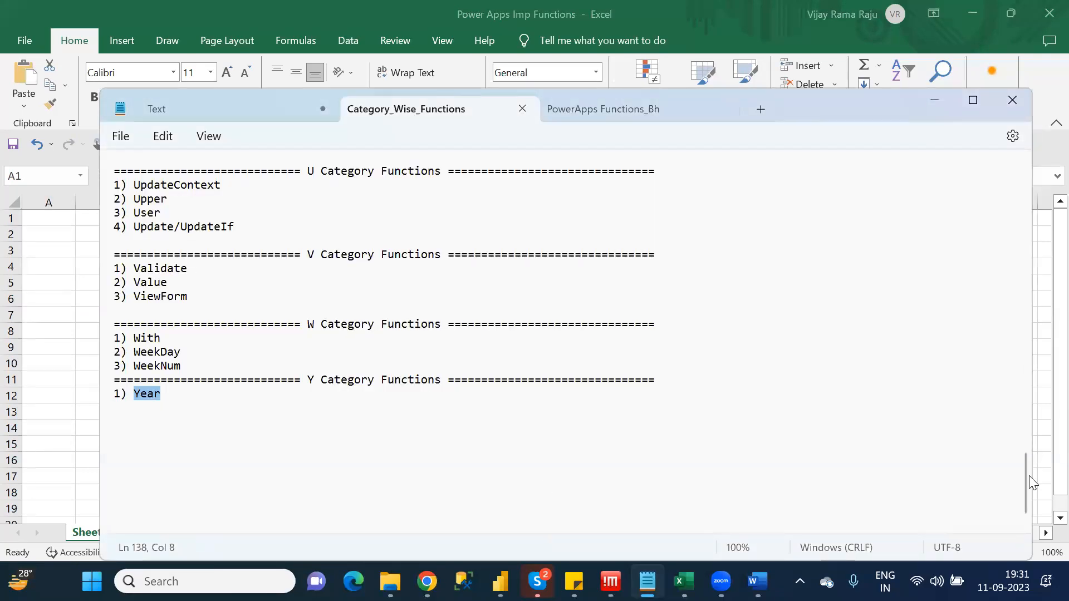
pyautogui.moveTo(1023, 470); pyautogui.dragTo(1004, 178)
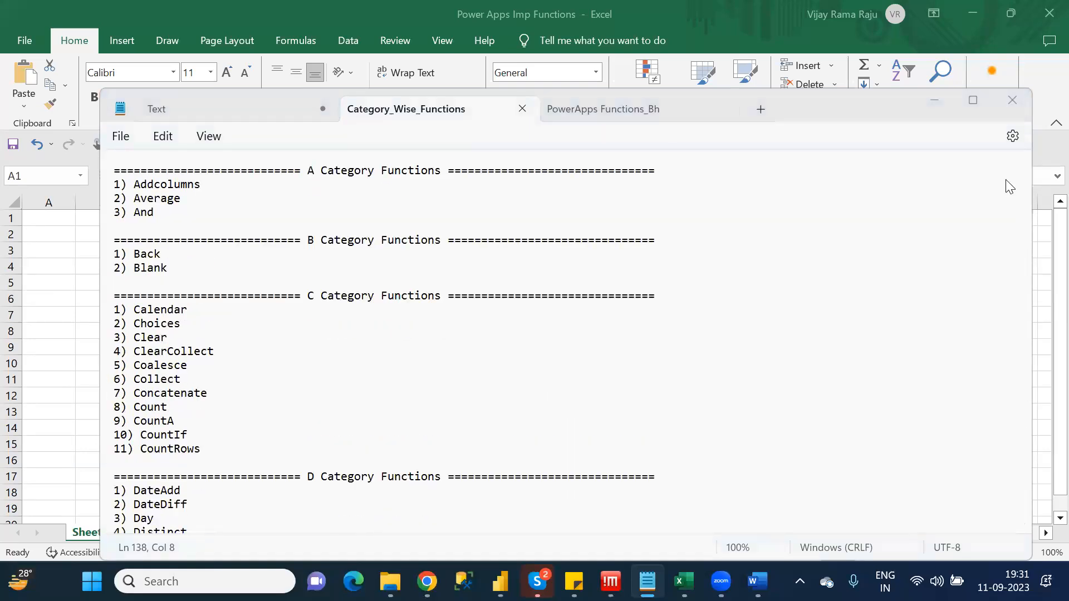
pyautogui.click(934, 100)
pyautogui.click(170, 223)
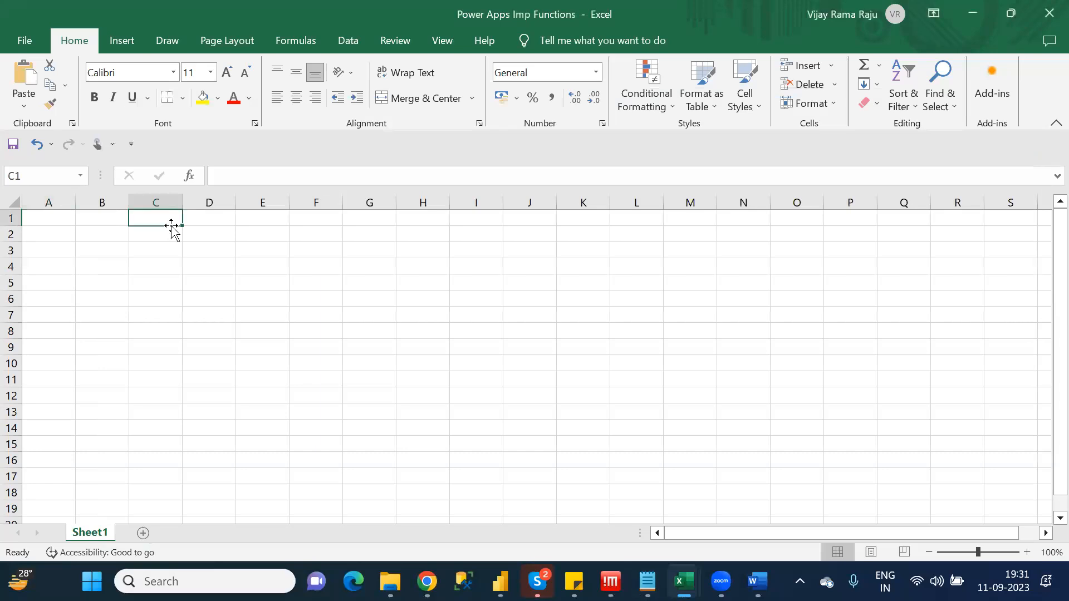
pyautogui.hotkey('alt', 'Tab')
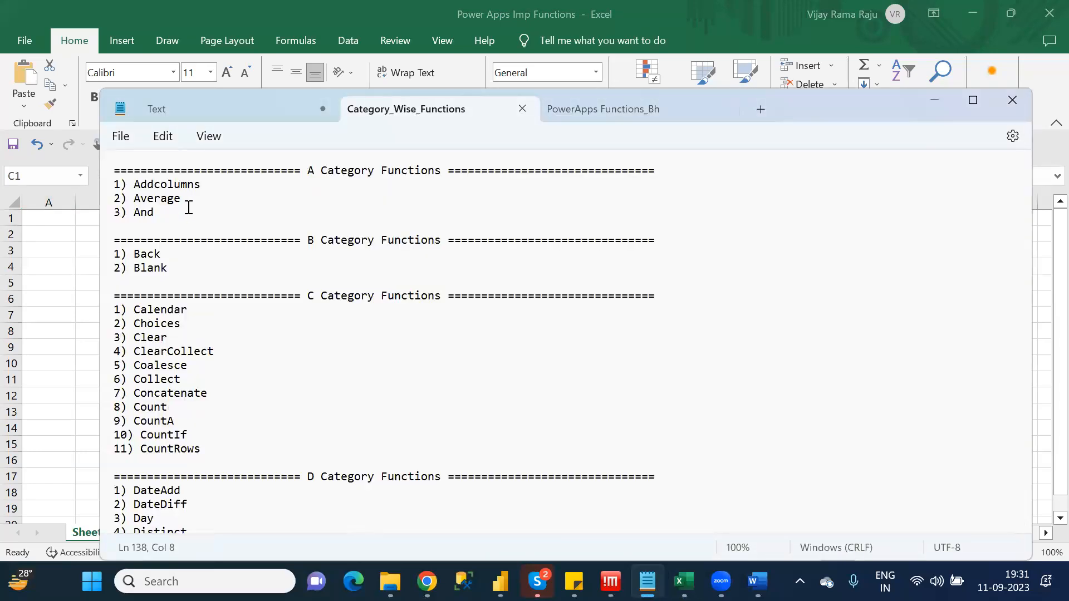
pyautogui.click(204, 186)
pyautogui.doubleClick(140, 188)
pyautogui.hotkey('ctrl', 'c')
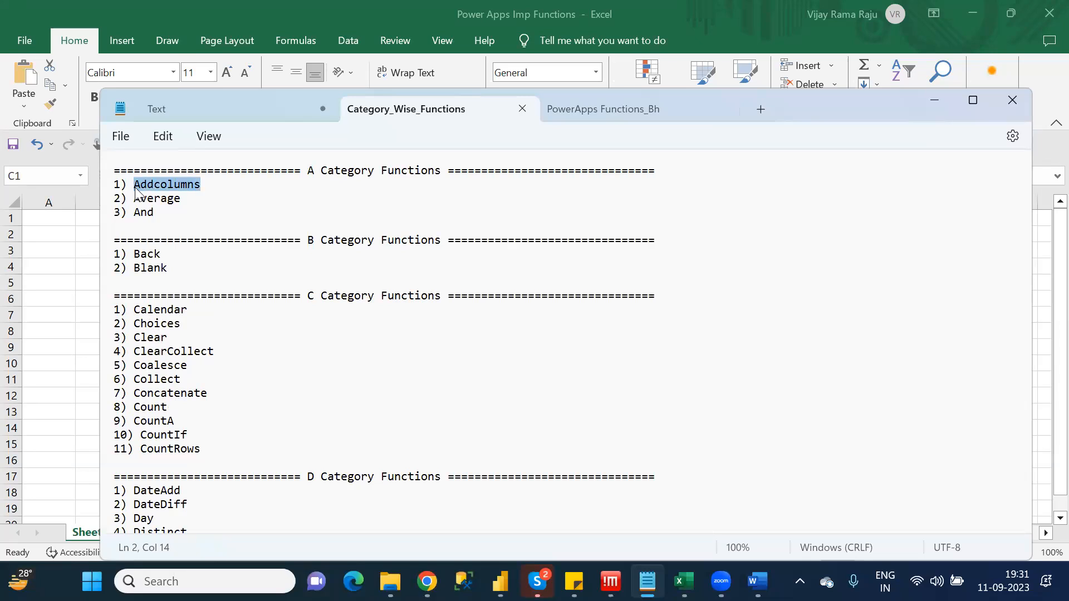
# Switch back to the Excel workbook, enter the header "Function Name" in A1 and fit column A to its text
pyautogui.hotkey('alt', 'Tab')
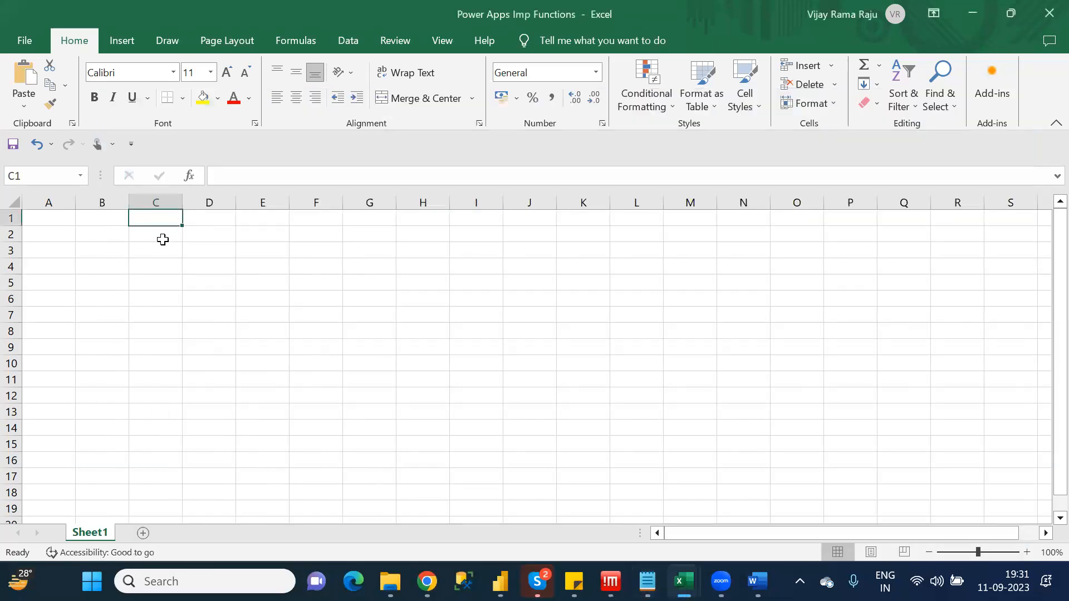
pyautogui.click(162, 240)
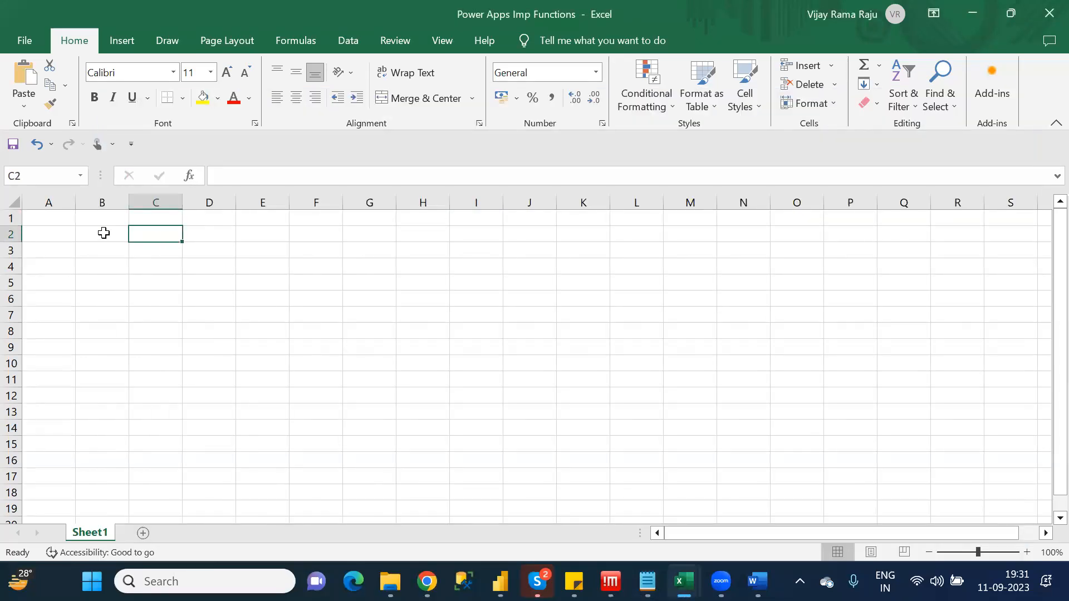
pyautogui.click(58, 217)
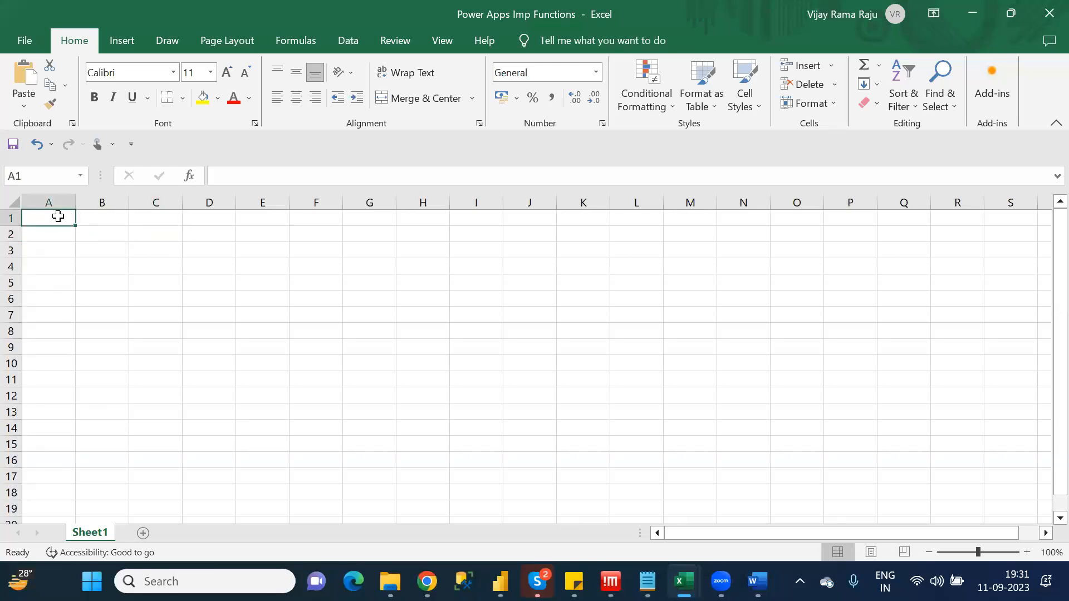
pyautogui.write('Functi')
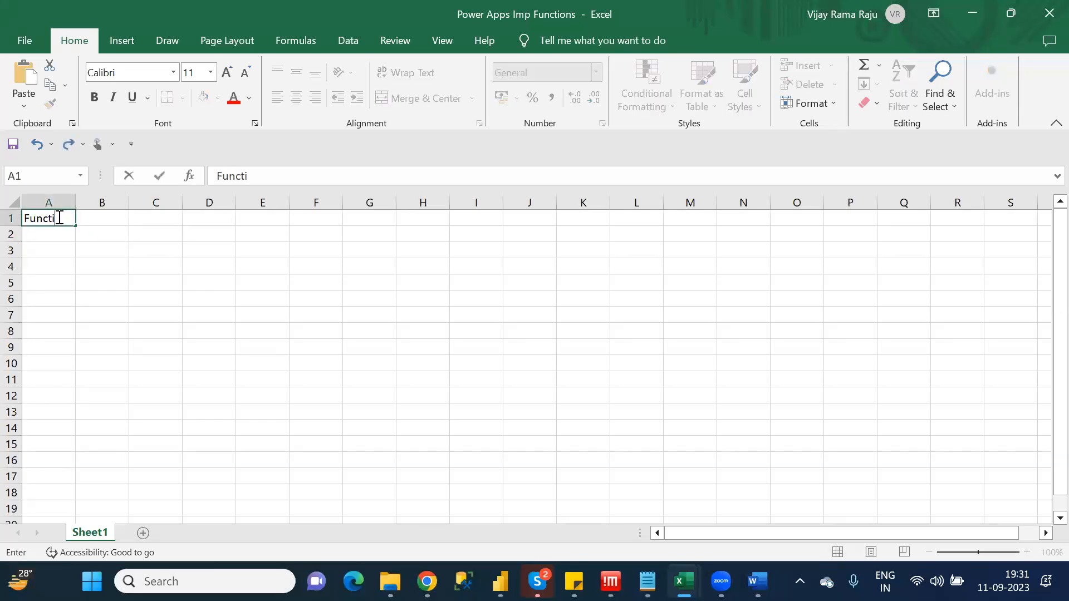
pyautogui.write('on Name')
pyautogui.press('Tab')
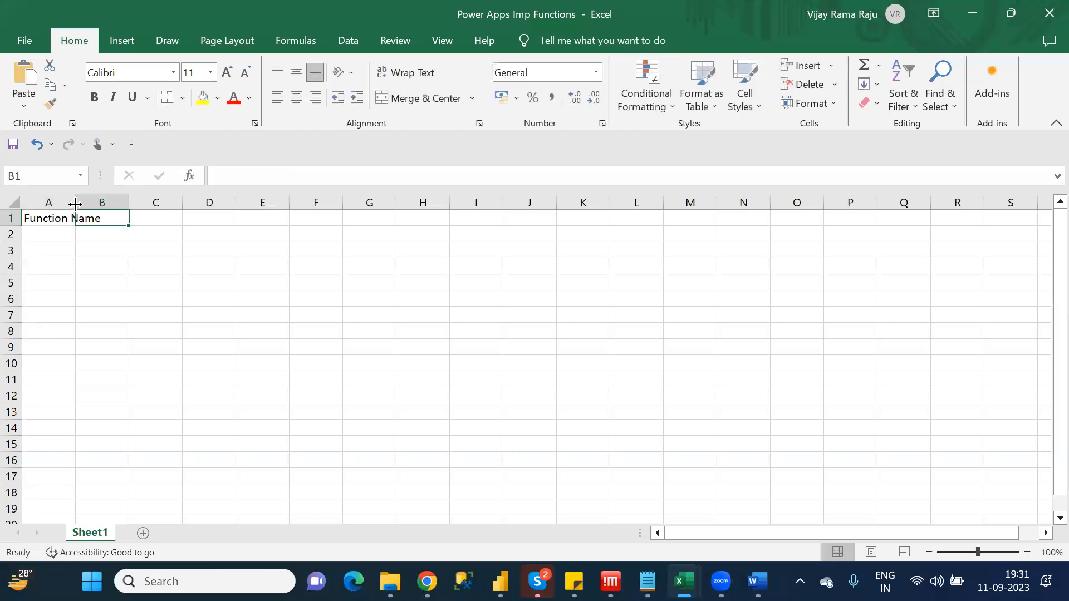
pyautogui.doubleClick(76, 202)
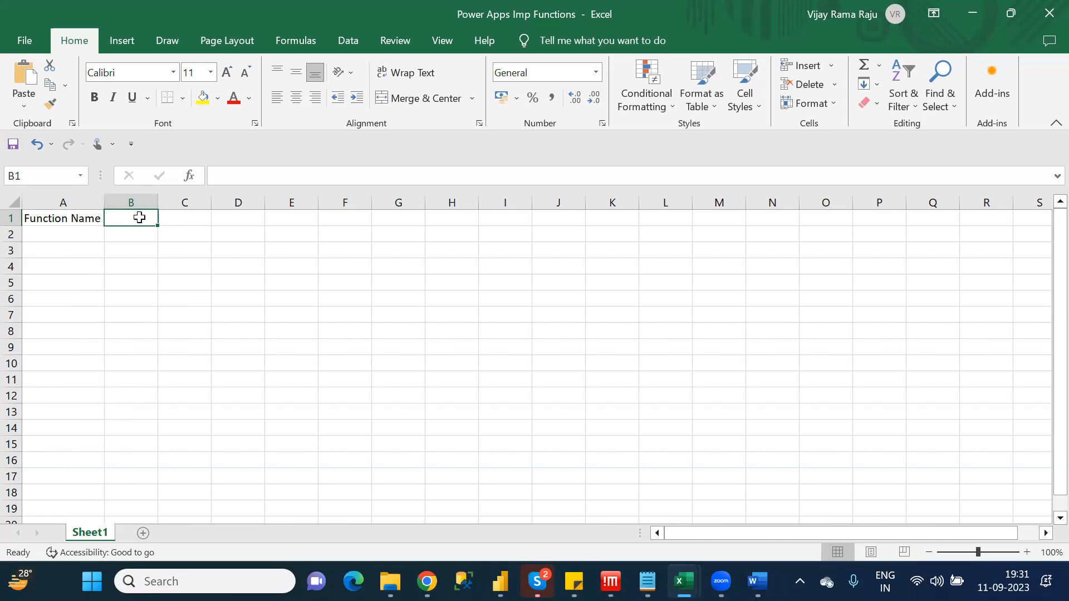
# Enter the header "Purpose Function" in B1 and fit column B to its text
pyautogui.write('Purpose')
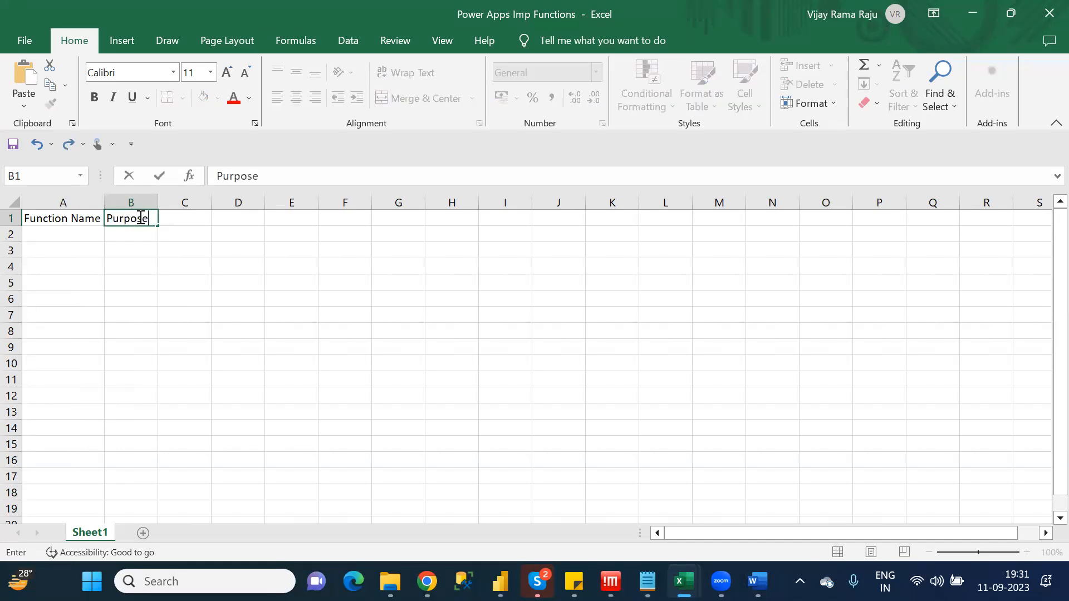
pyautogui.write(' Function')
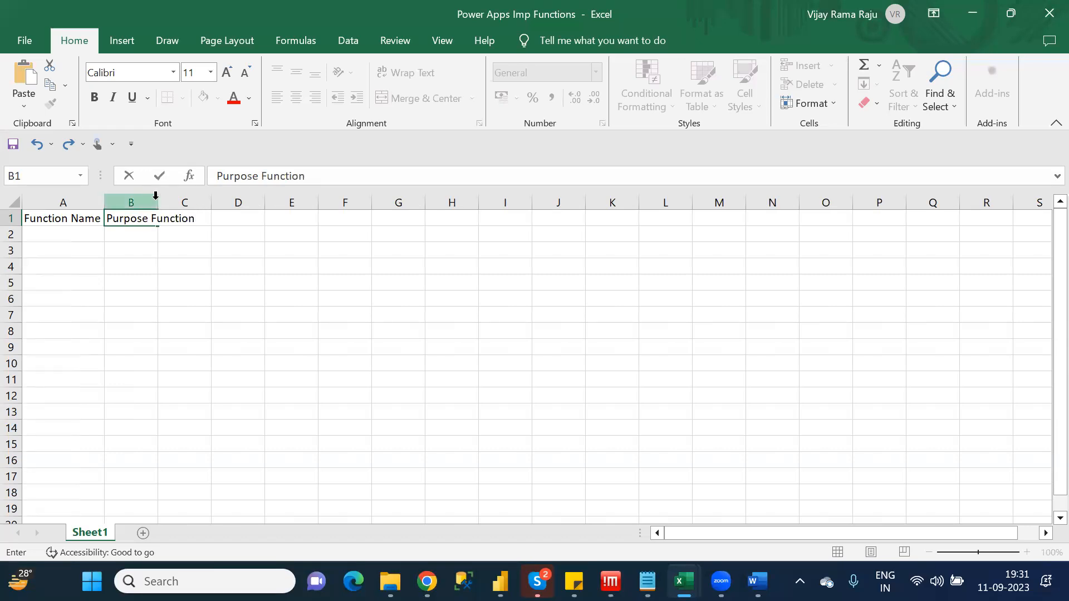
pyautogui.click(156, 196)
pyautogui.doubleClick(157, 197)
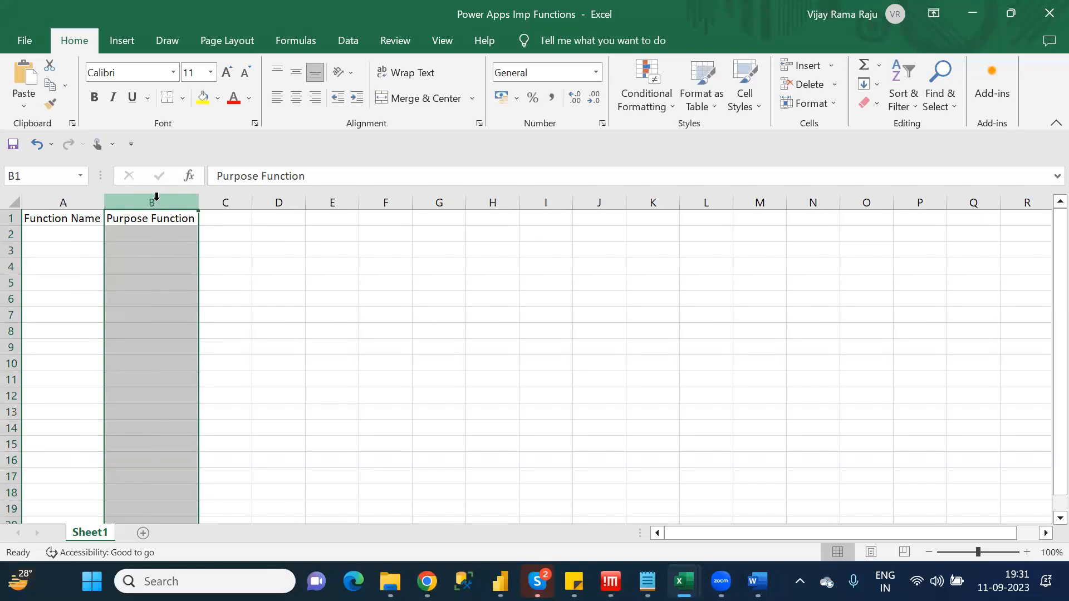
# Enter the header "Syntax" in cell C1
pyautogui.click(224, 216)
pyautogui.write('Syntax')
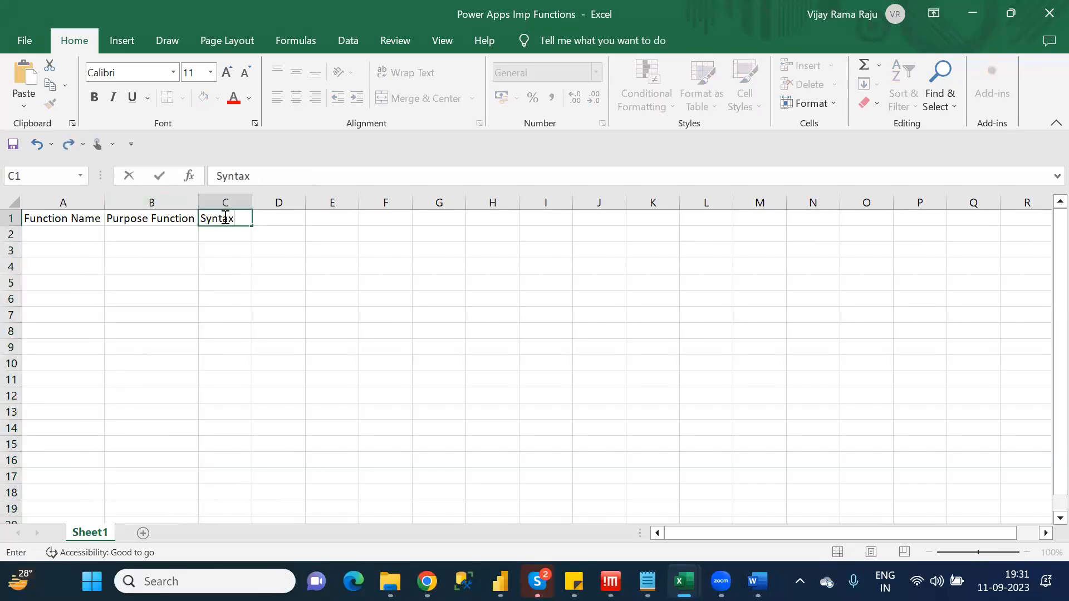
pyautogui.press('Return')
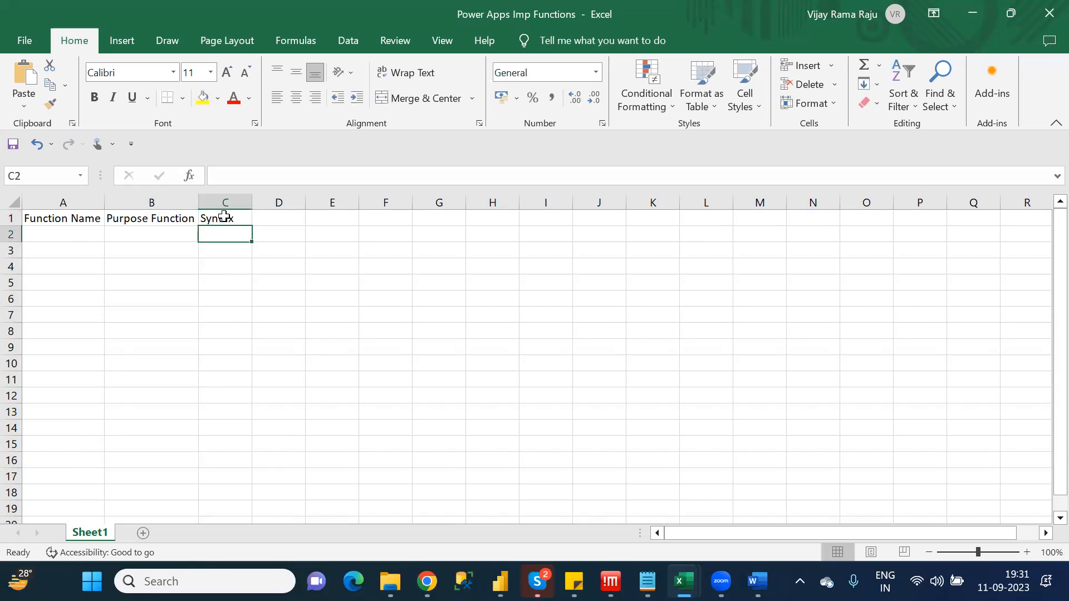
# Copy the selected Addcolumns name from the Category_Wise_Functions notes into cell A2 of the workbook
pyautogui.click(81, 234)
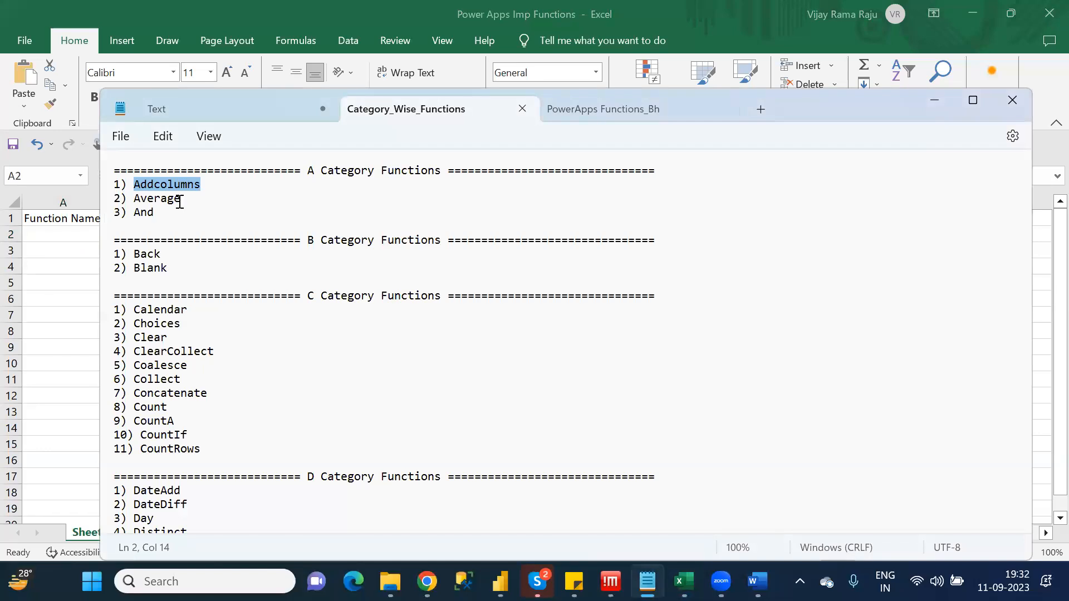
pyautogui.click(71, 235)
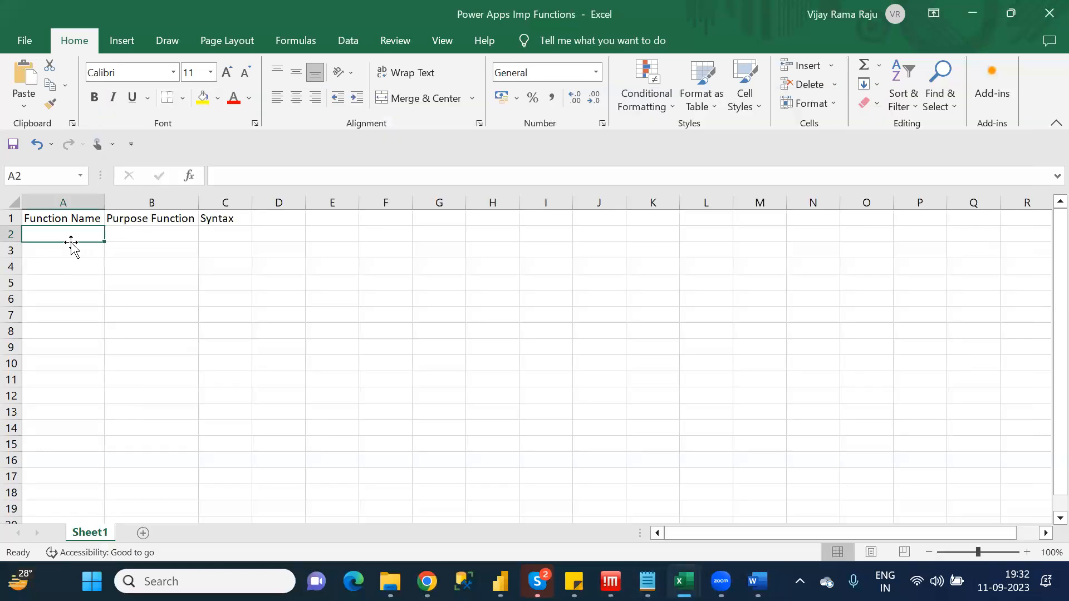
pyautogui.hotkey('ctrl', 'v')
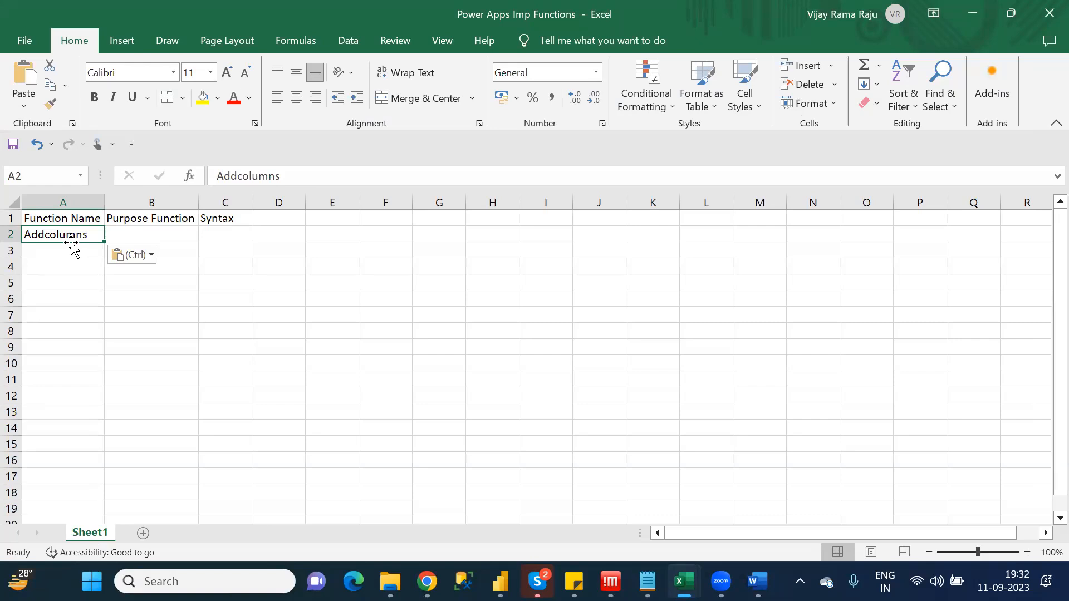
# Enter "It will create new calculated columns by using existing table" in B2 and widen column B to fit the sentence
pyautogui.click(146, 233)
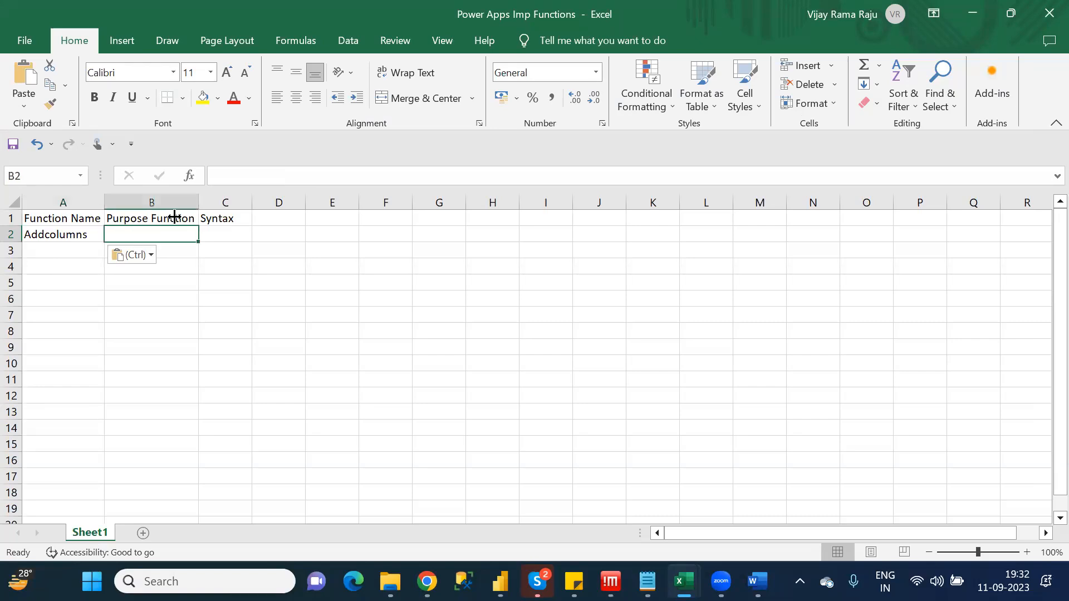
pyautogui.click(239, 175)
pyautogui.write('I t')
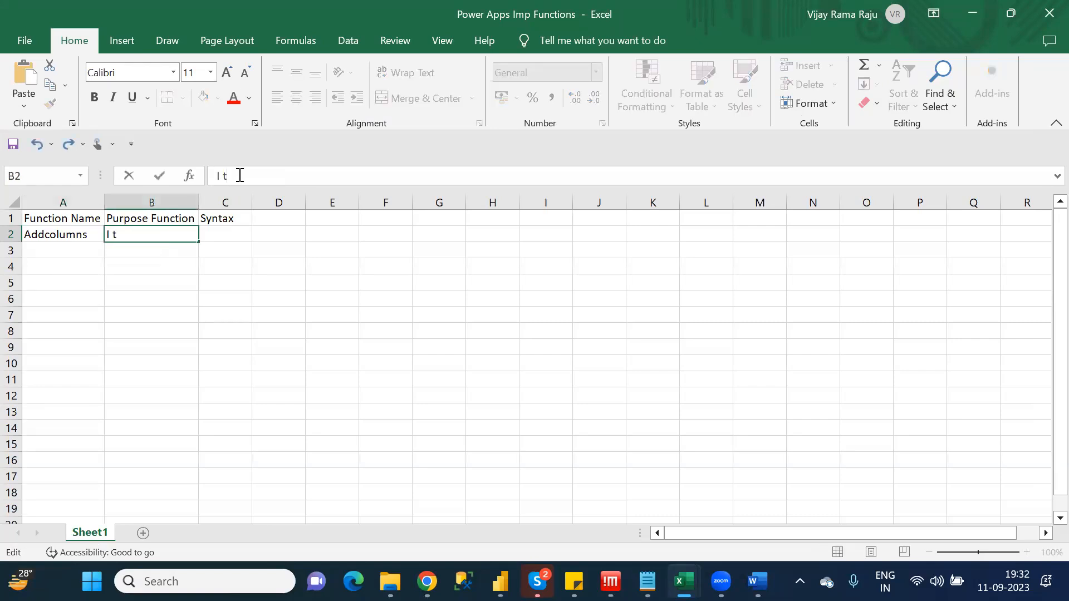
pyautogui.press('BackSpace')
pyautogui.write('t will create')
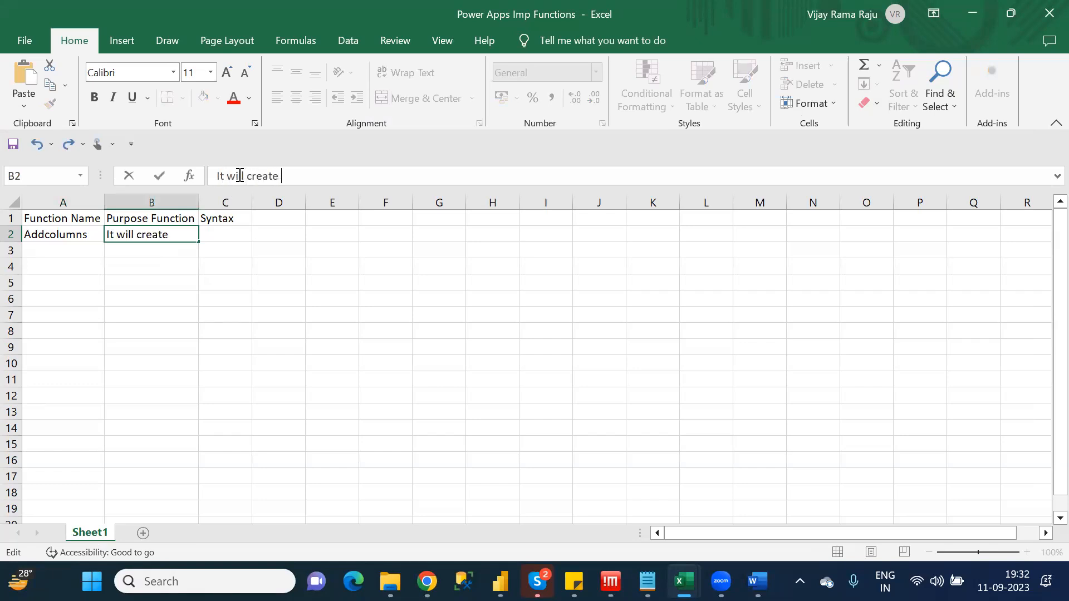
pyautogui.write(' new calculated f')
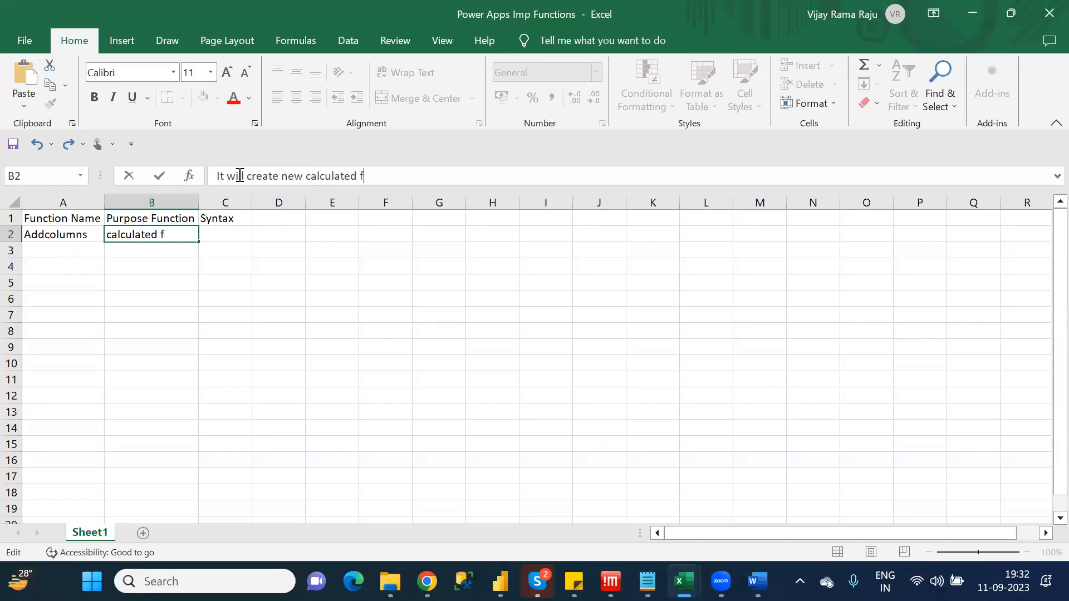
pyautogui.press('BackSpace')
pyautogui.write('columns')
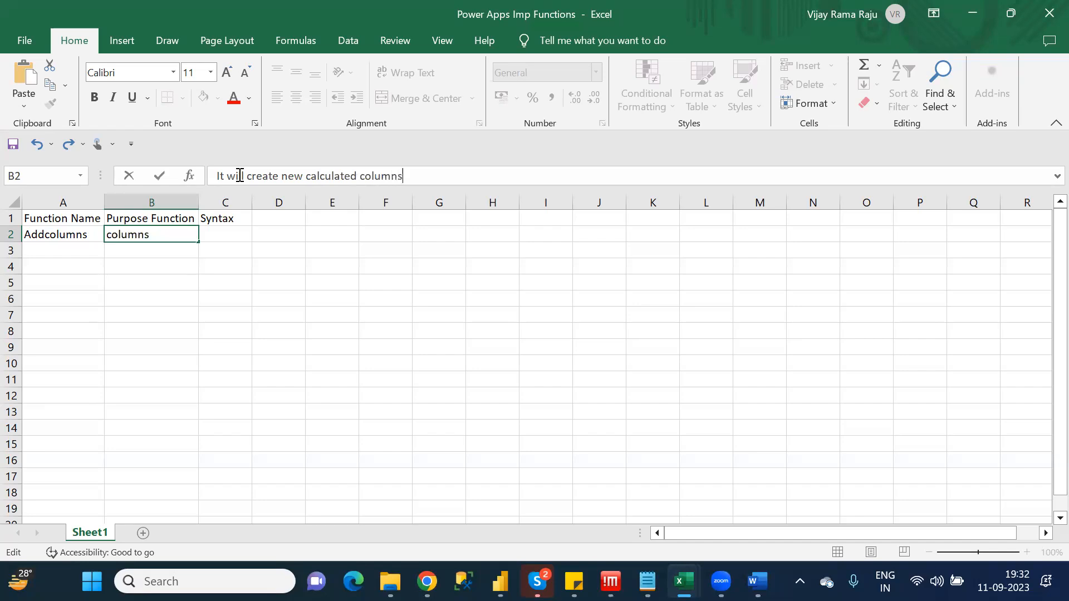
pyautogui.write(' by using existing table')
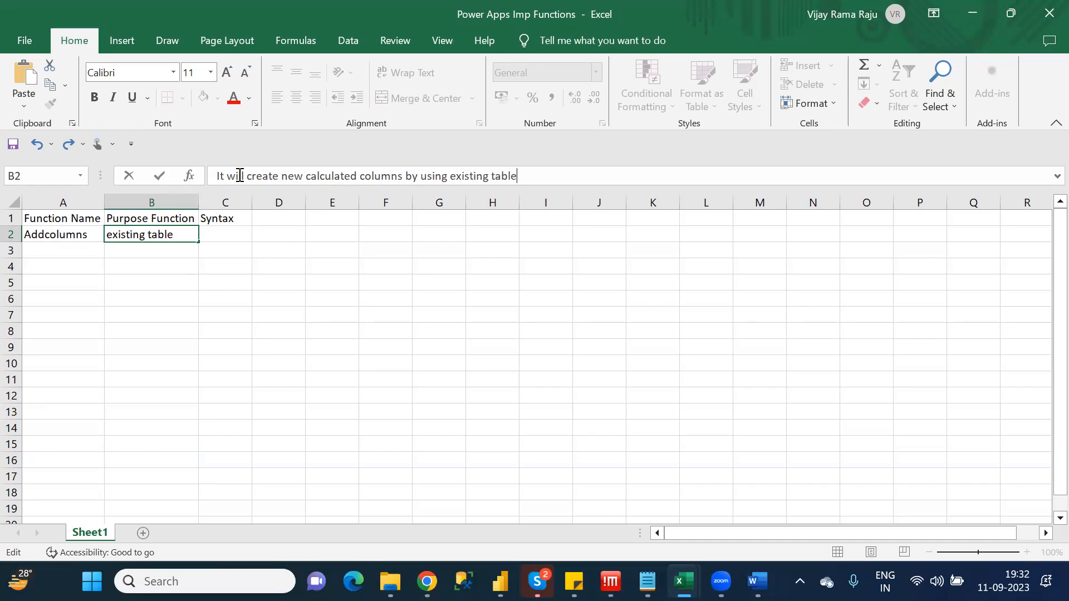
pyautogui.click(252, 286)
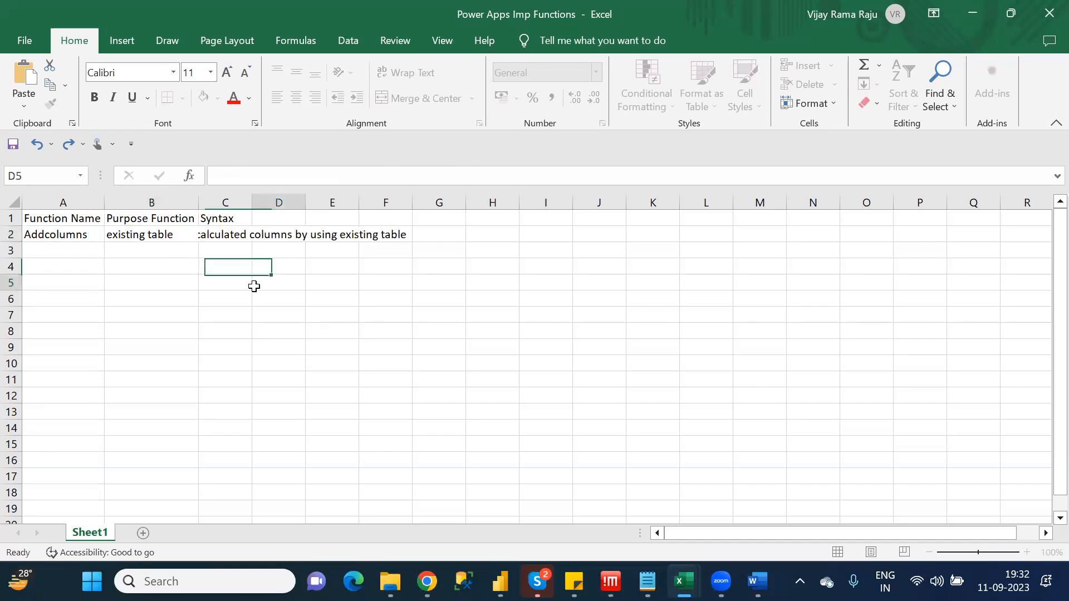
pyautogui.moveTo(199, 203); pyautogui.dragTo(475, 200)
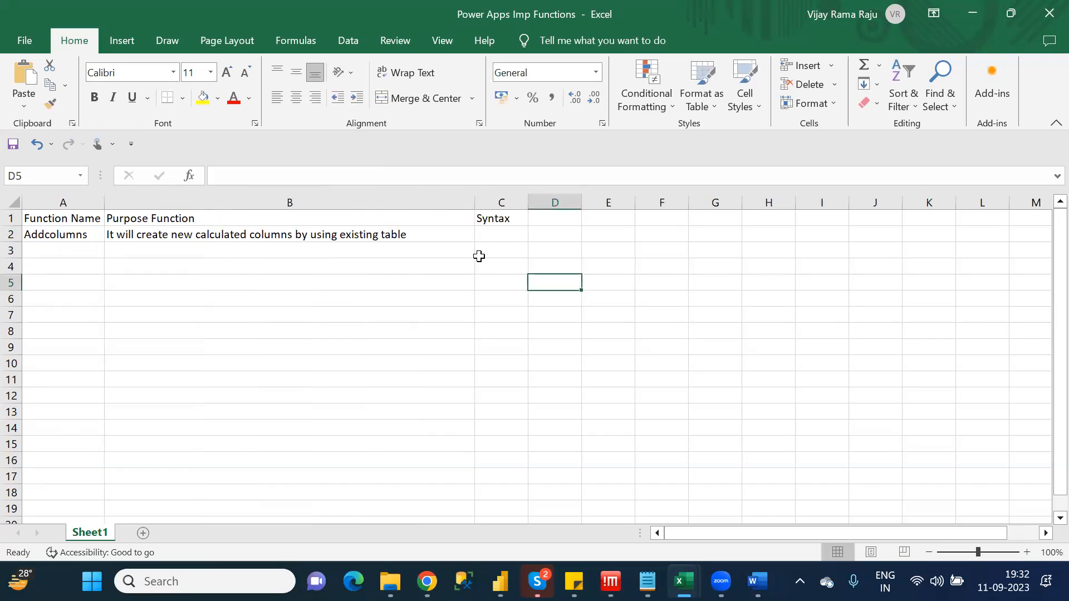
# Begin the Addcolumns syntax in cell C2 with "Addcolumns(Tablename,<NewColumnname>"
pyautogui.click(493, 233)
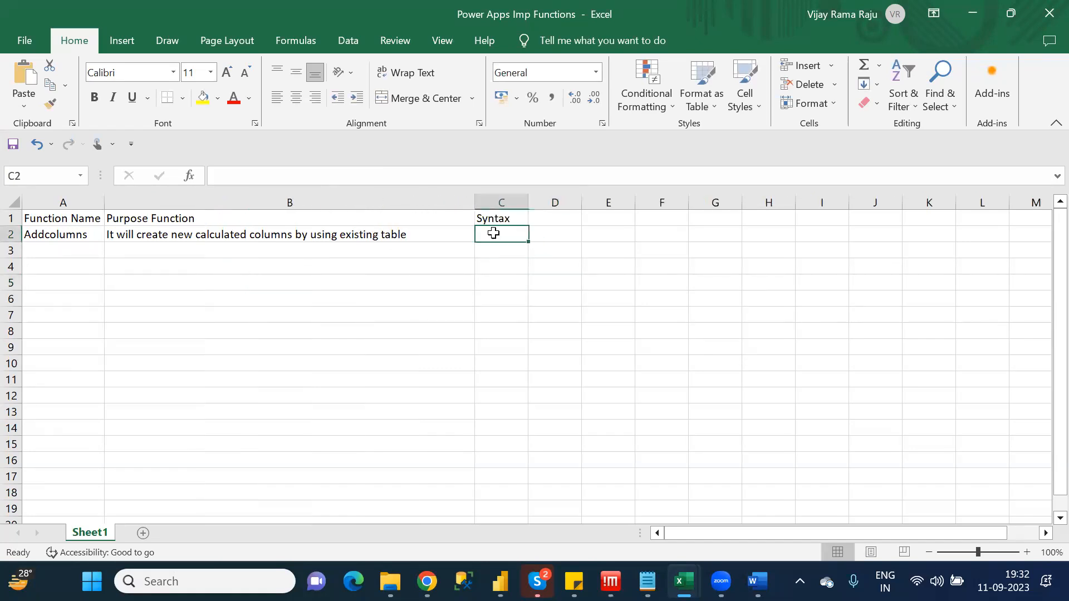
pyautogui.click(317, 174)
pyautogui.write('Ad')
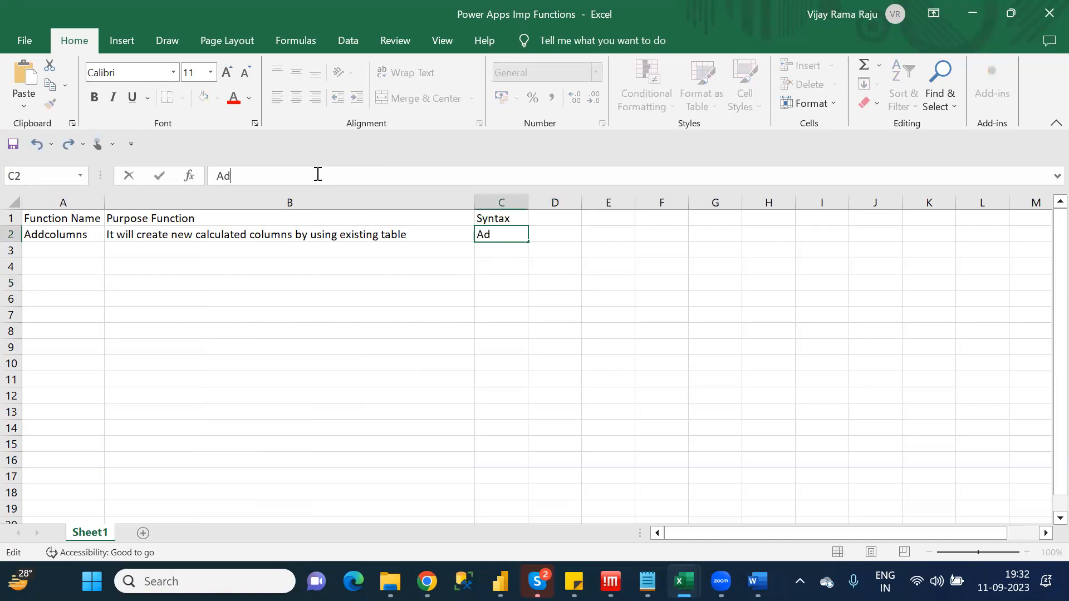
pyautogui.write('dcolumns(Tablename')
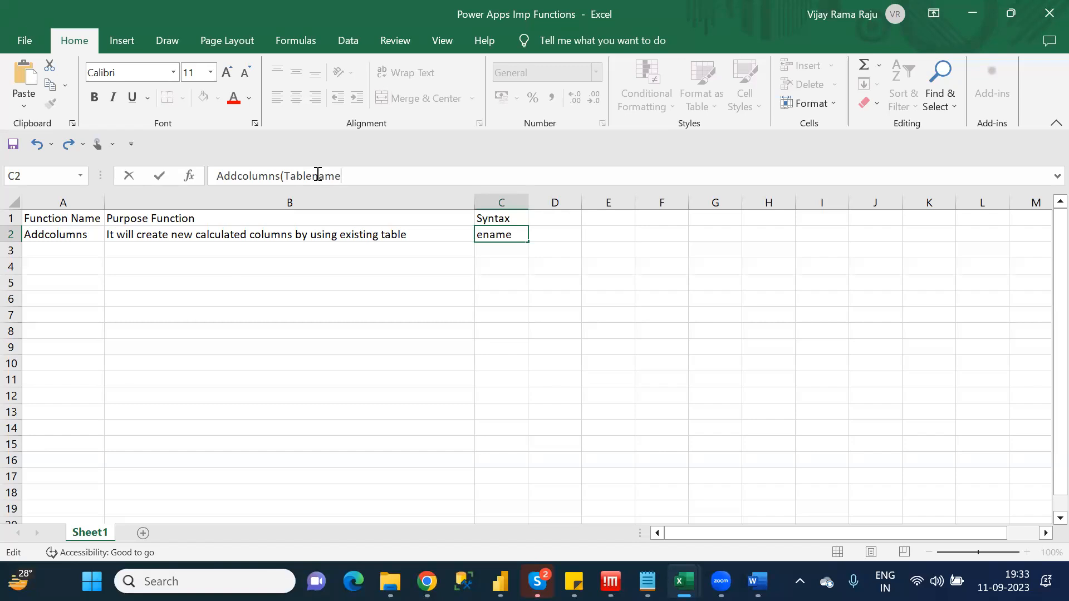
pyautogui.write(',')
pyautogui.write('""')
pyautogui.press('BackSpace')
pyautogui.press('BackSpace')
pyautogui.write('<>')
pyautogui.write('New')
pyautogui.write('COlu')
pyautogui.press('BackSpace')
pyautogui.press('BackSpace')
pyautogui.press('BackSpace')
pyautogui.write('olumnname>')
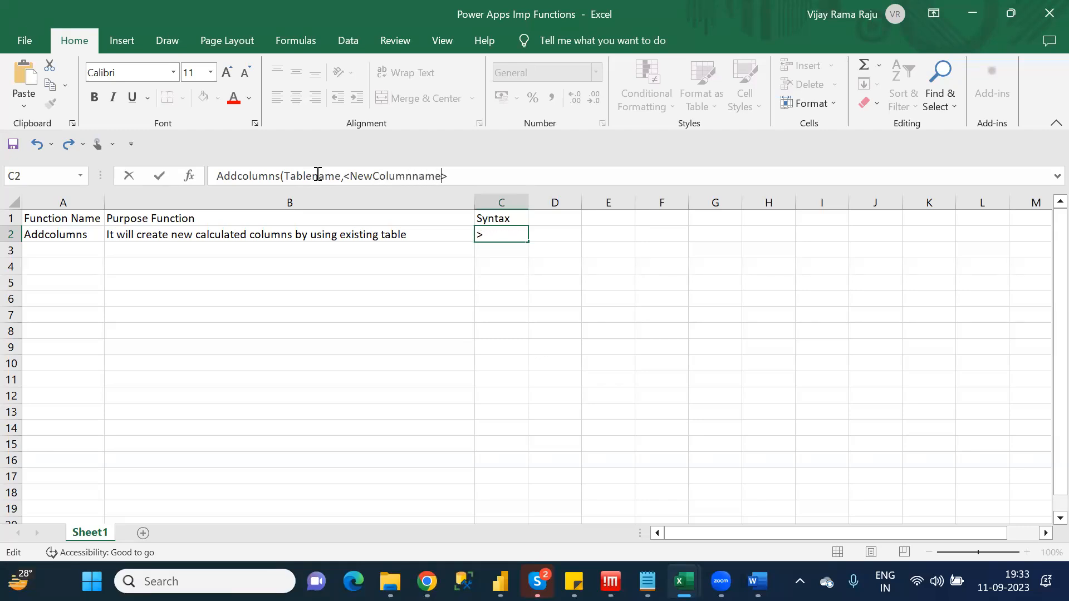
pyautogui.write(',')
pyautogui.write('value')
# Complete the syntax in C2 by appending ",Staticvalue/Columnname/Functions/Expression)"
pyautogui.press('BackSpace')
pyautogui.press('BackSpace')
pyautogui.press('BackSpace')
pyautogui.press('BackSpace')
pyautogui.press('BackSpace')
pyautogui.write('Staticvalue/COL')
pyautogui.press('BackSpace')
pyautogui.press('BackSpace')
pyautogui.write('olumnname')
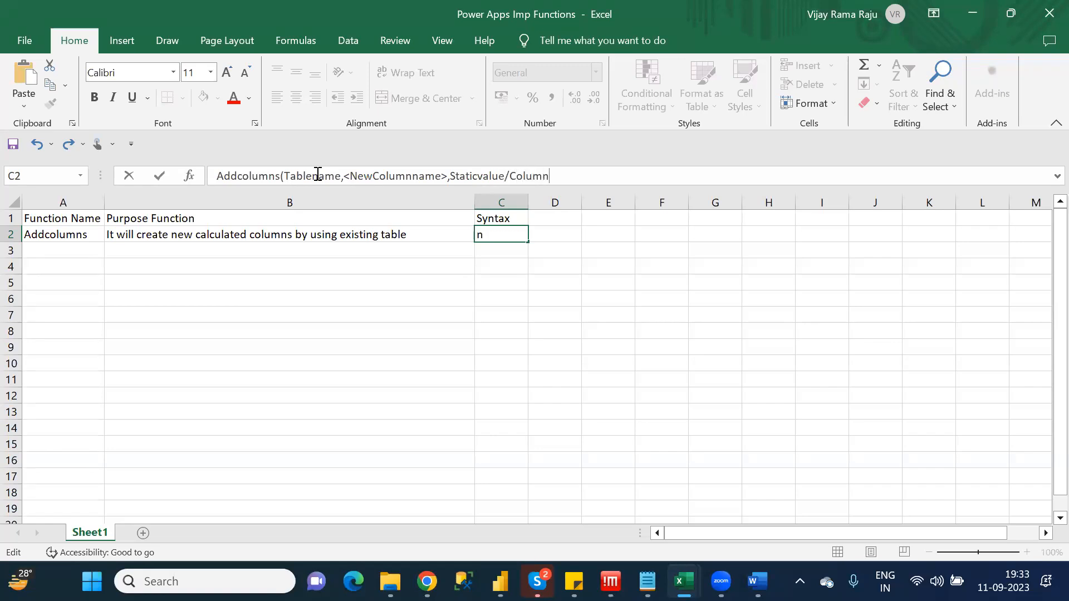
pyautogui.write('/Functions')
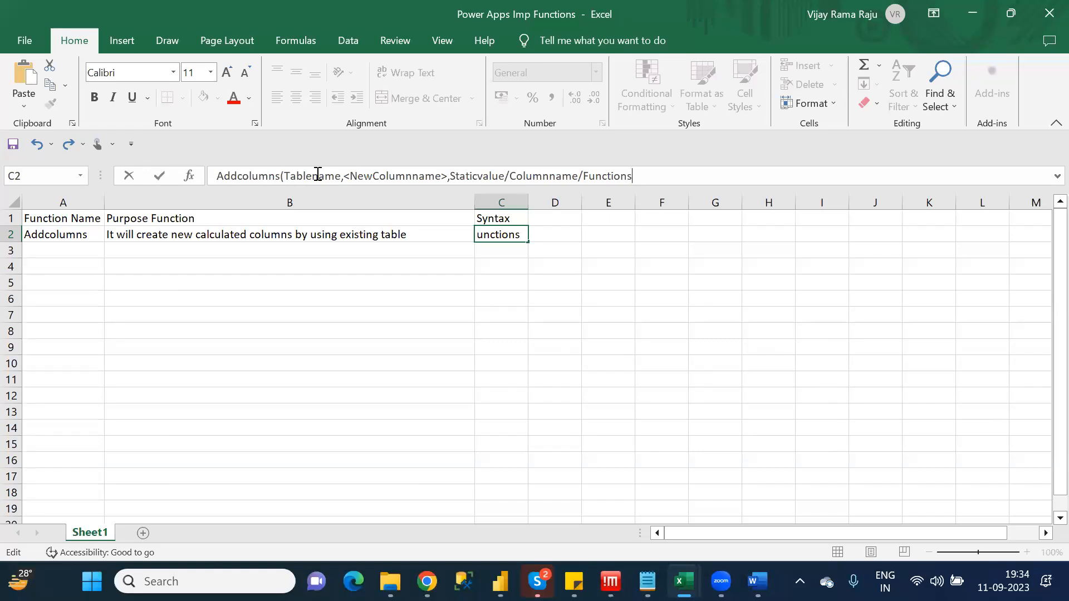
pyautogui.write('/Expression)')
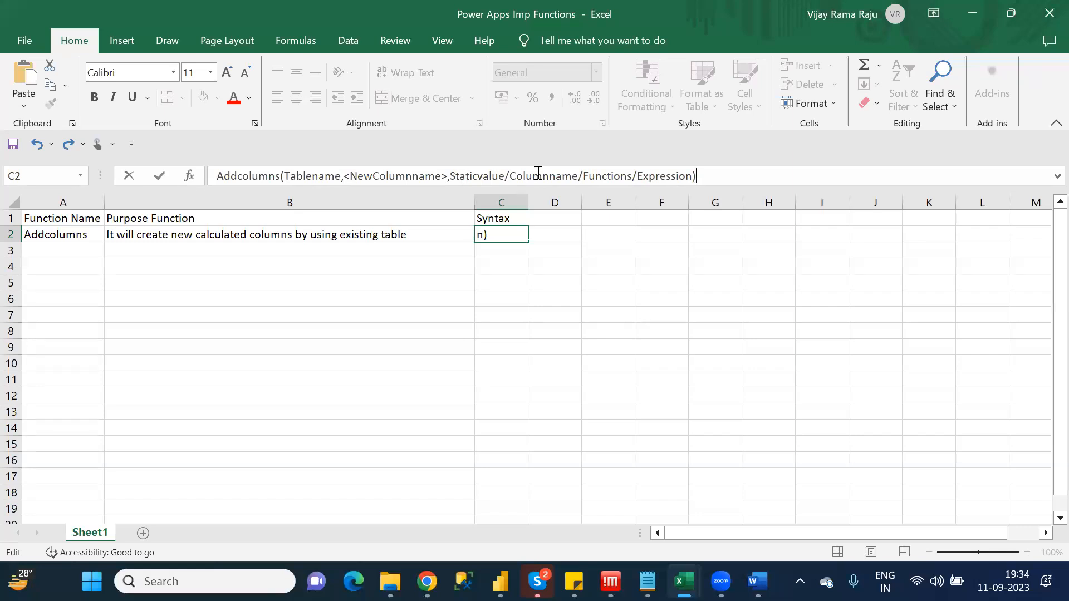
# Insert "Existing" before Columnname in the third argument of the C2 syntax and commit the cell
pyautogui.click(512, 176)
pyautogui.write('Existin')
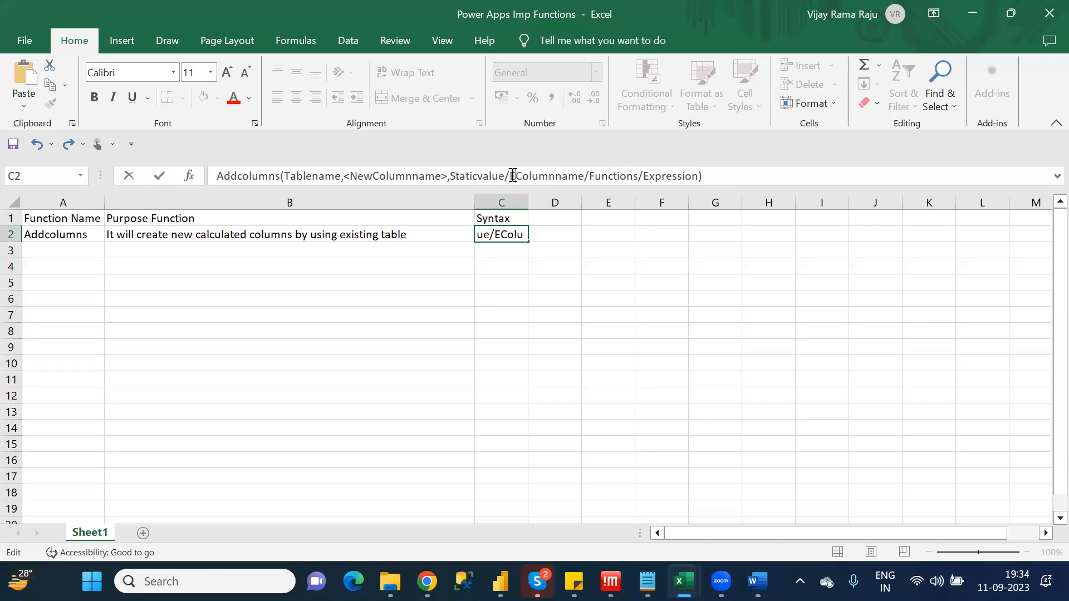
pyautogui.write('g')
pyautogui.press('BackSpace')
pyautogui.write('g')
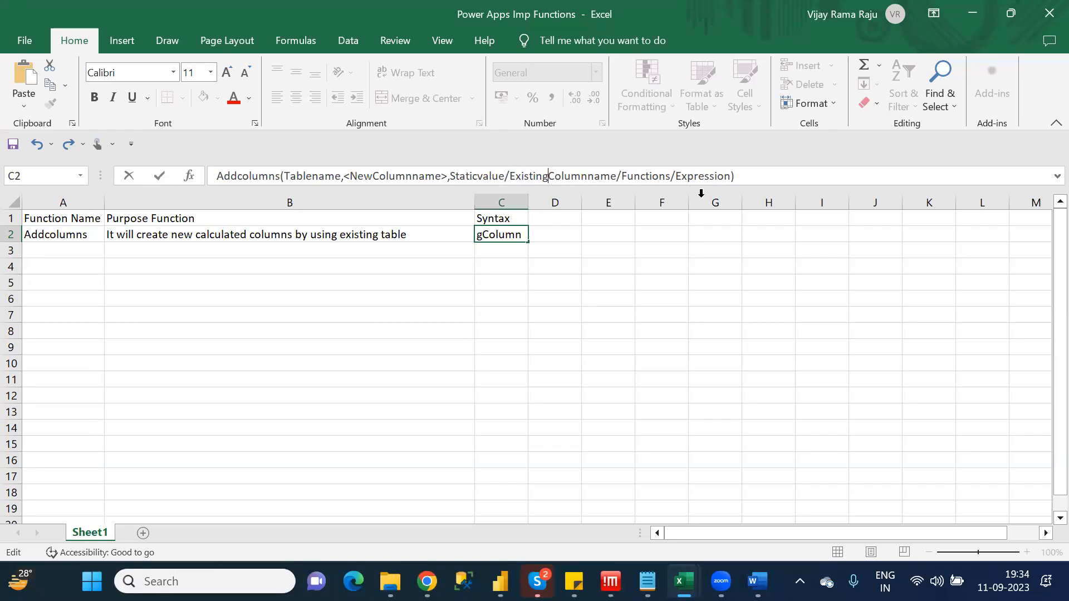
pyautogui.doubleClick(655, 175)
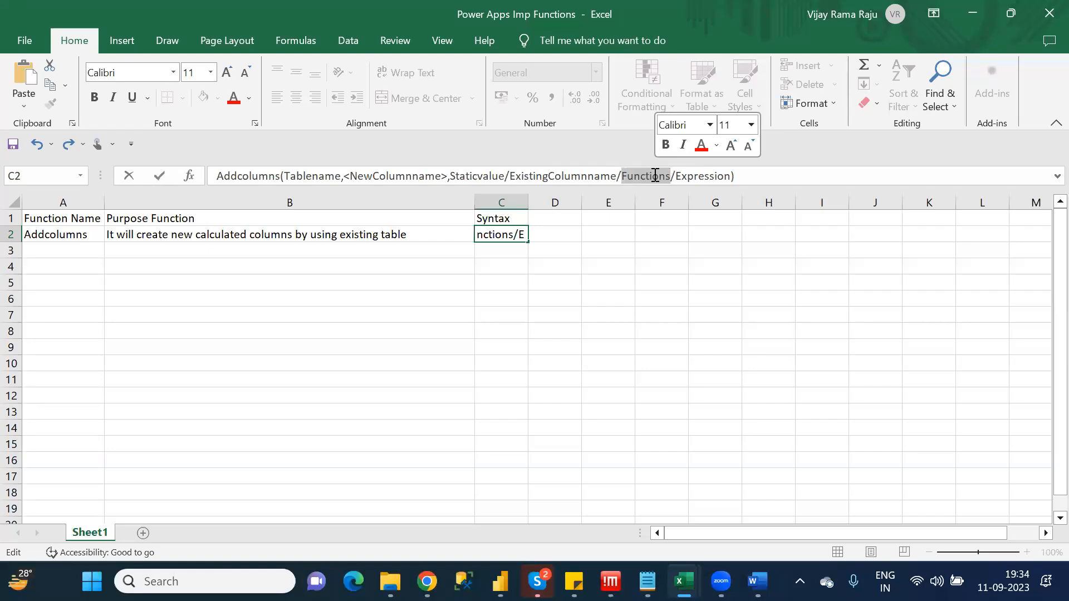
pyautogui.doubleClick(694, 176)
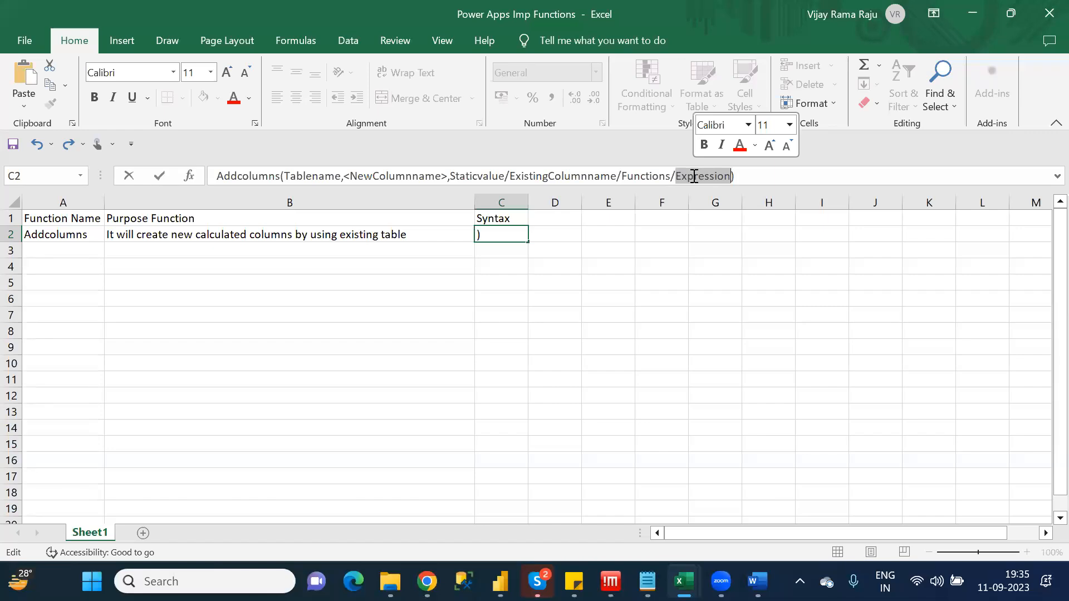
pyautogui.click(694, 176)
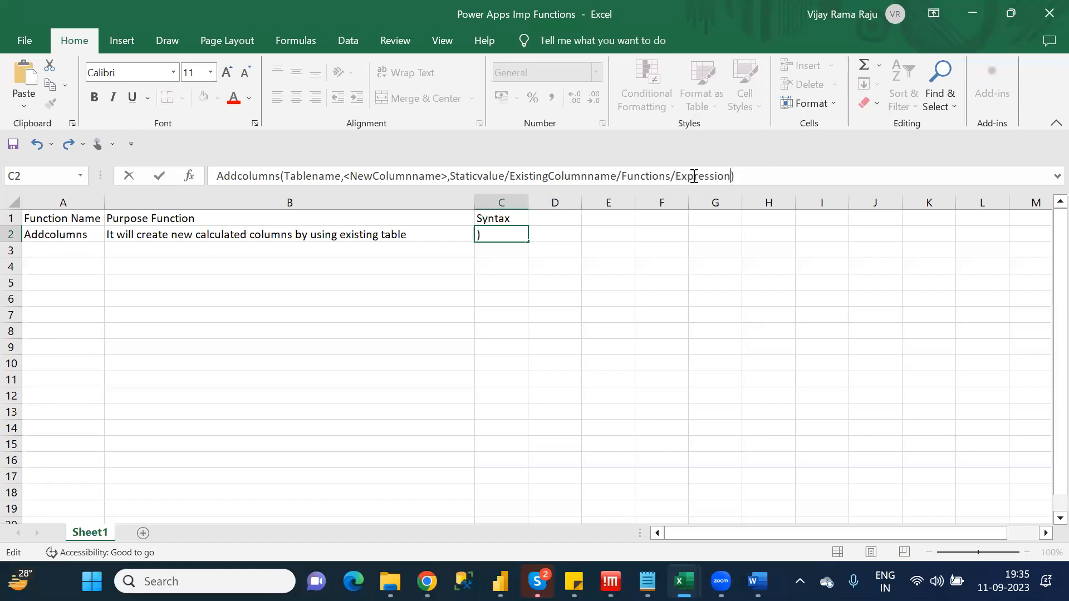
pyautogui.click(615, 293)
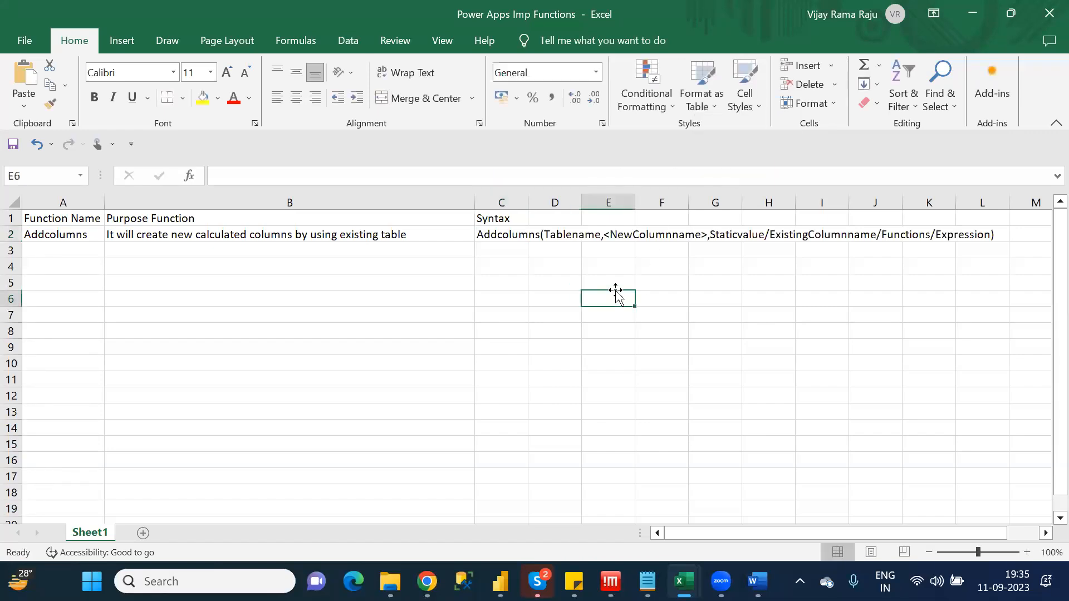
# Fit column C to the full Addcolumns syntax and select the purpose cell B2
pyautogui.moveTo(529, 201); pyautogui.dragTo(529, 202)
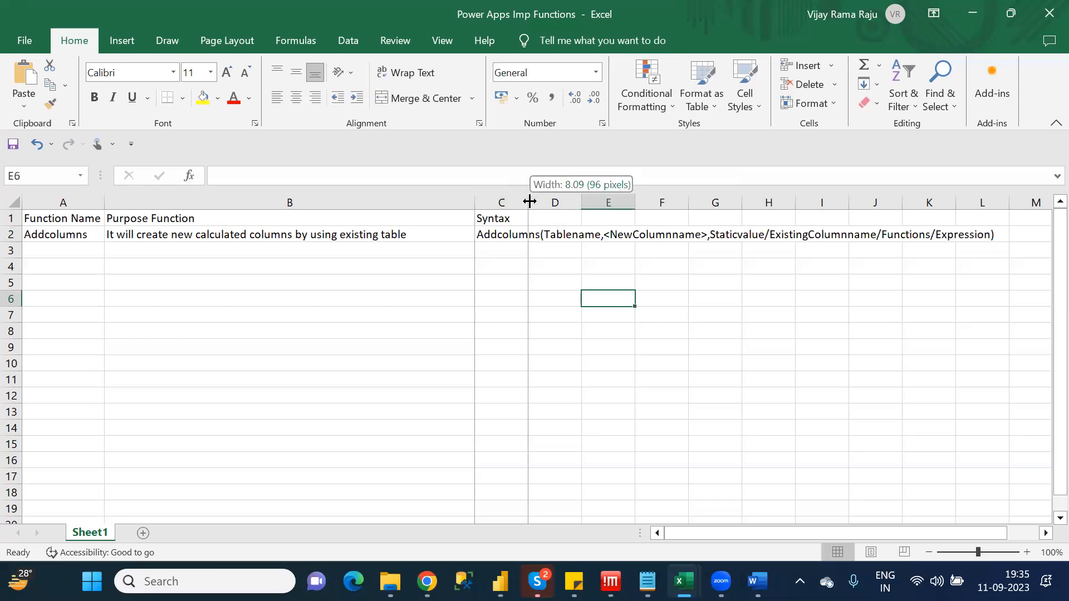
pyautogui.doubleClick(530, 201)
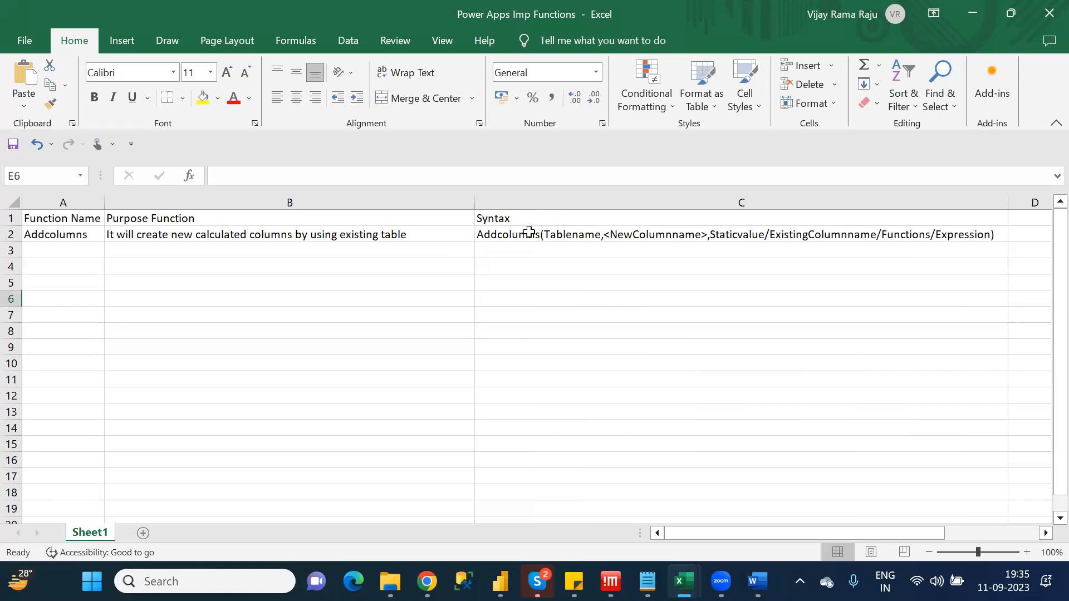
pyautogui.click(423, 239)
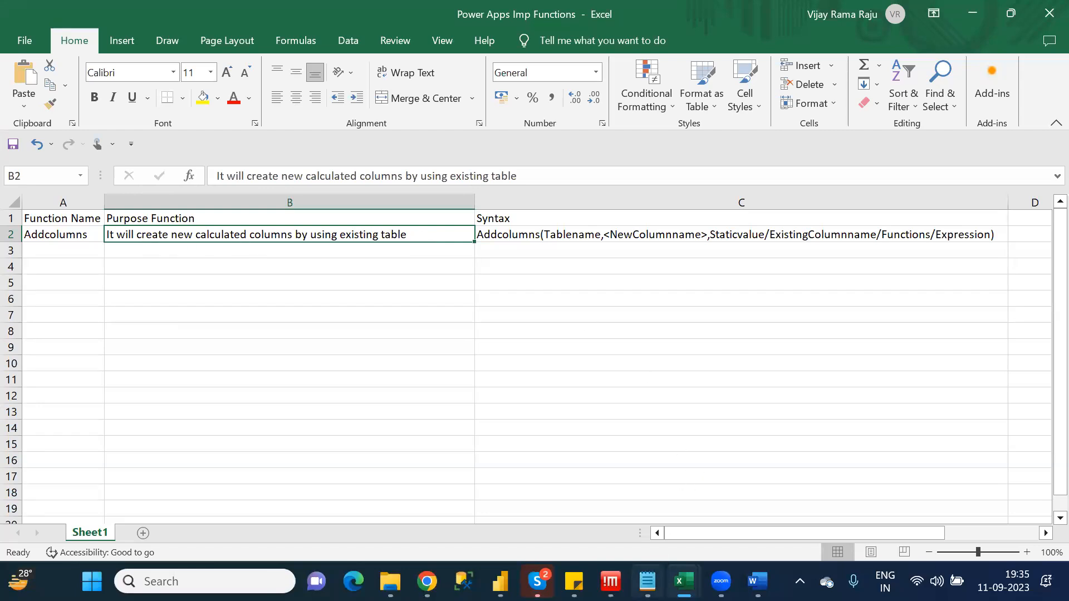
# Check the next A category function in the Category_Wise_Functions notes and enter "Average" in cell A3 of the workbook
pyautogui.moveTo(653, 567)
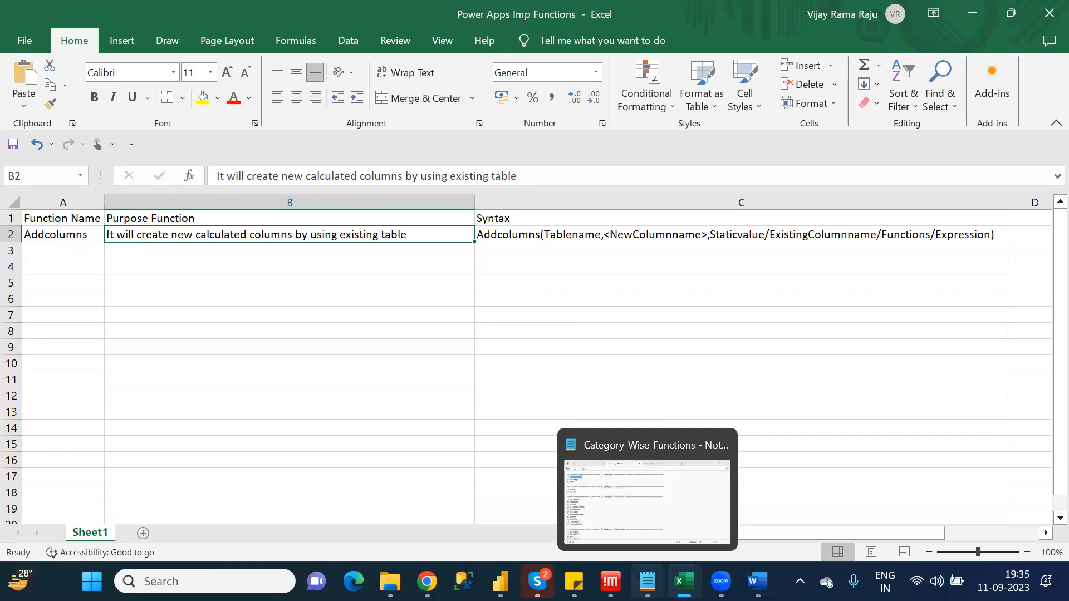
pyautogui.click(622, 483)
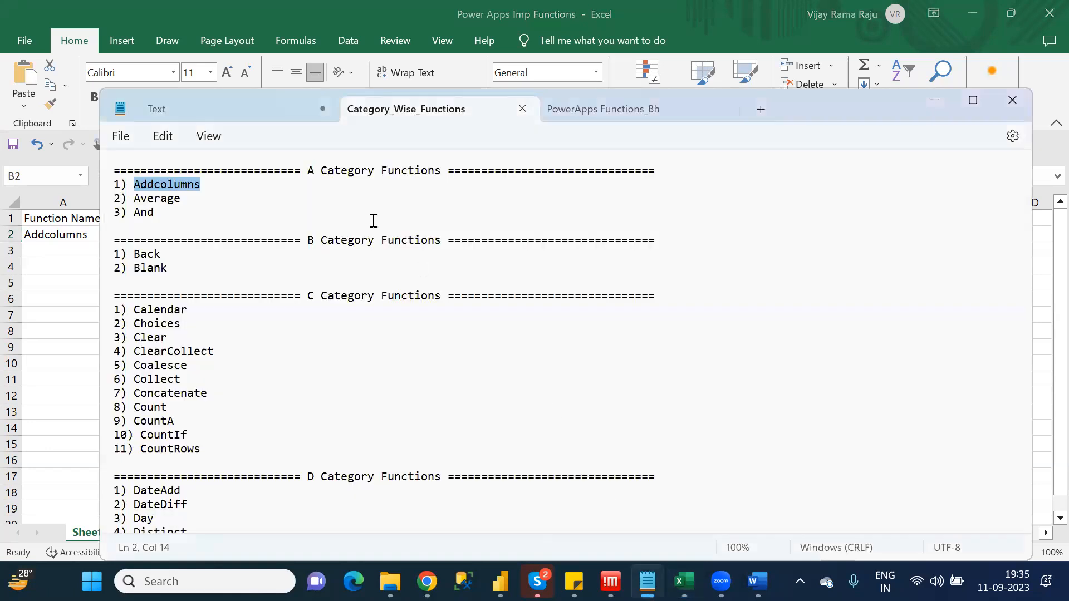
pyautogui.click(363, 215)
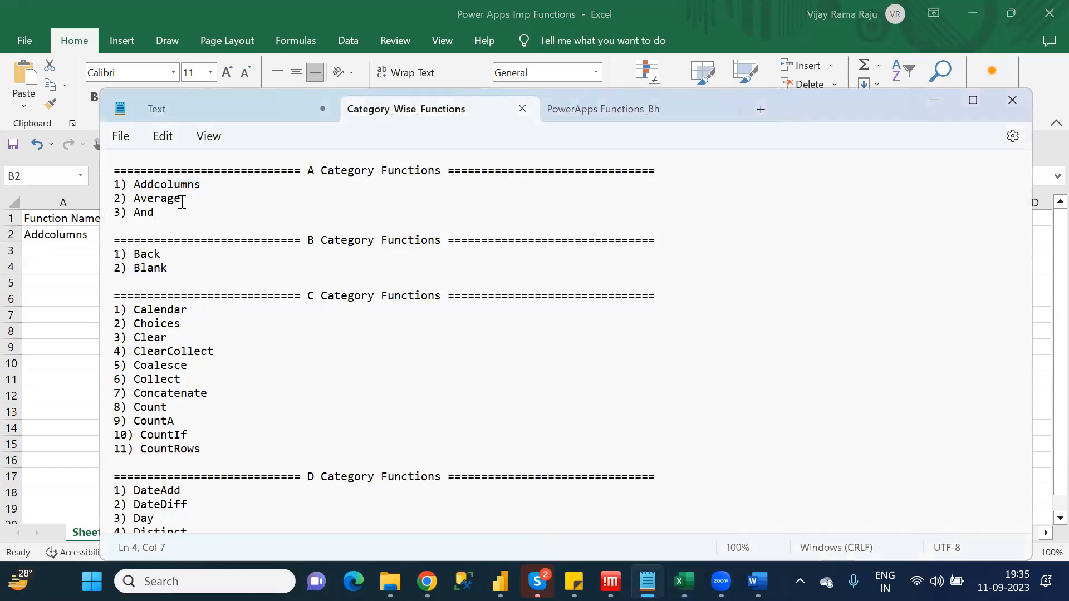
pyautogui.click(83, 249)
pyautogui.click(81, 251)
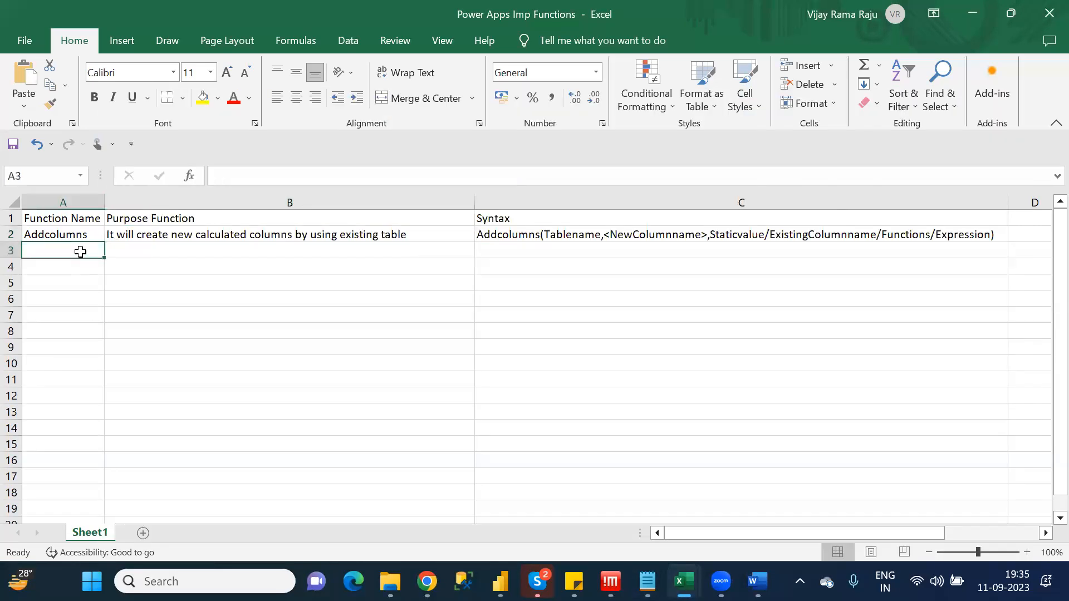
pyautogui.write('Average')
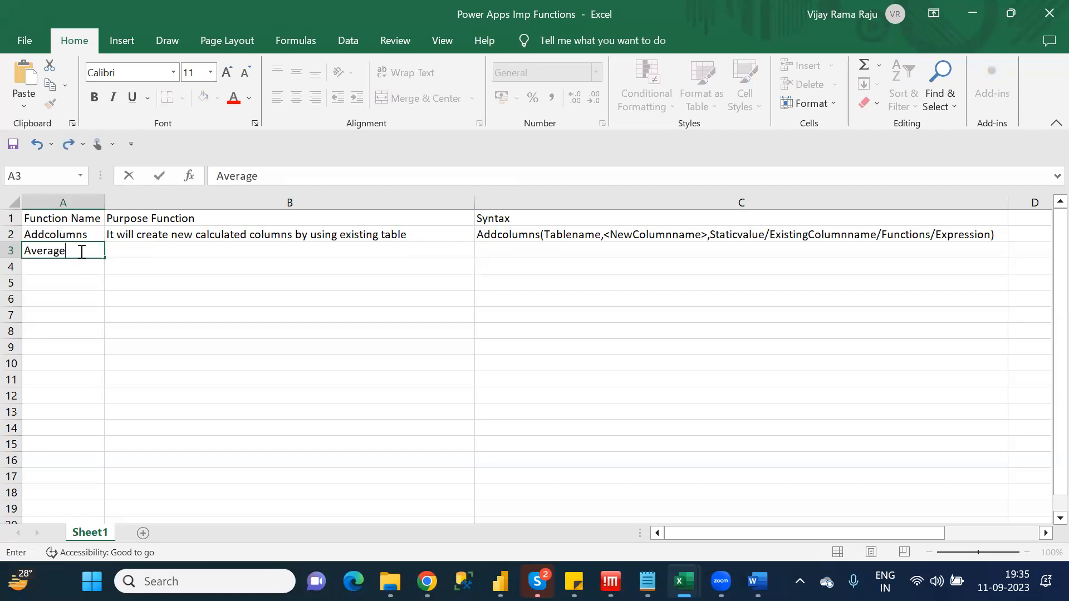
pyautogui.press('Tab')
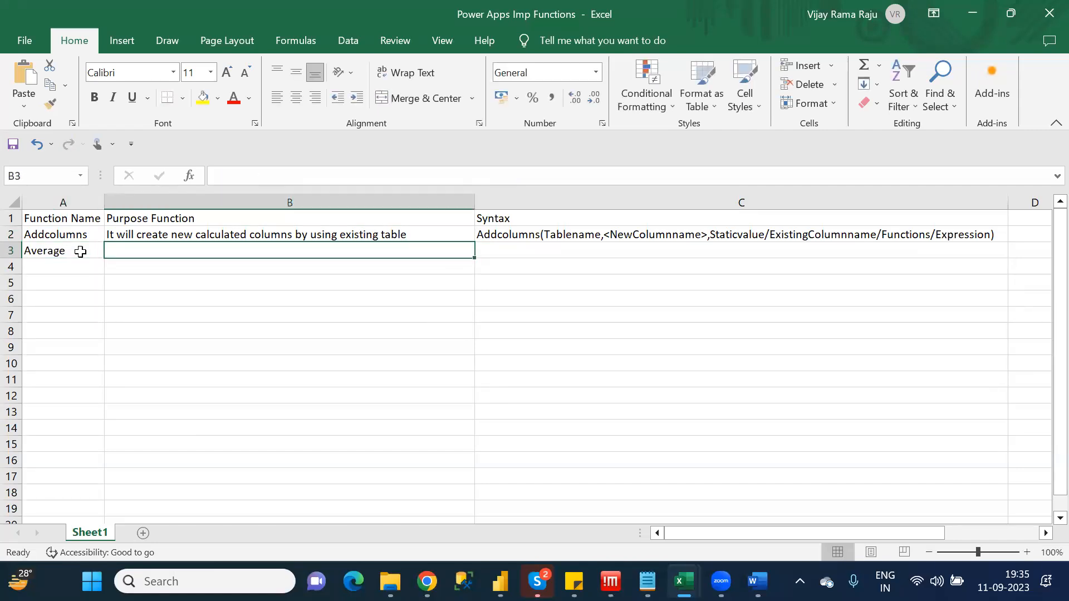
# Paste the Addcolumns purpose text into B3 and overwrite it so the Average purpose begins "It will calculate"
pyautogui.click(287, 168)
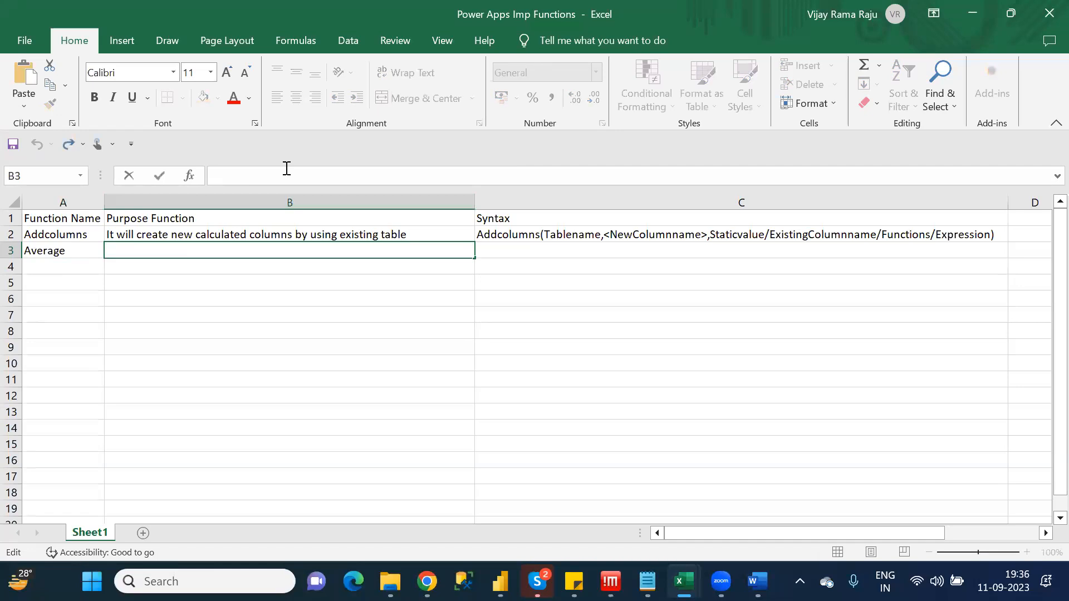
pyautogui.write('It will create new calculated columns by using existing table')
pyautogui.hotkey('shift', 'Right')
pyautogui.hotkey('shift', 'Right')
pyautogui.hotkey('shift', 'Right')
pyautogui.hotkey('shift', 'Right')
pyautogui.hotkey('shift', 'Right')
pyautogui.hotkey('shift', 'Right')
pyautogui.hotkey('shift', 'Right')
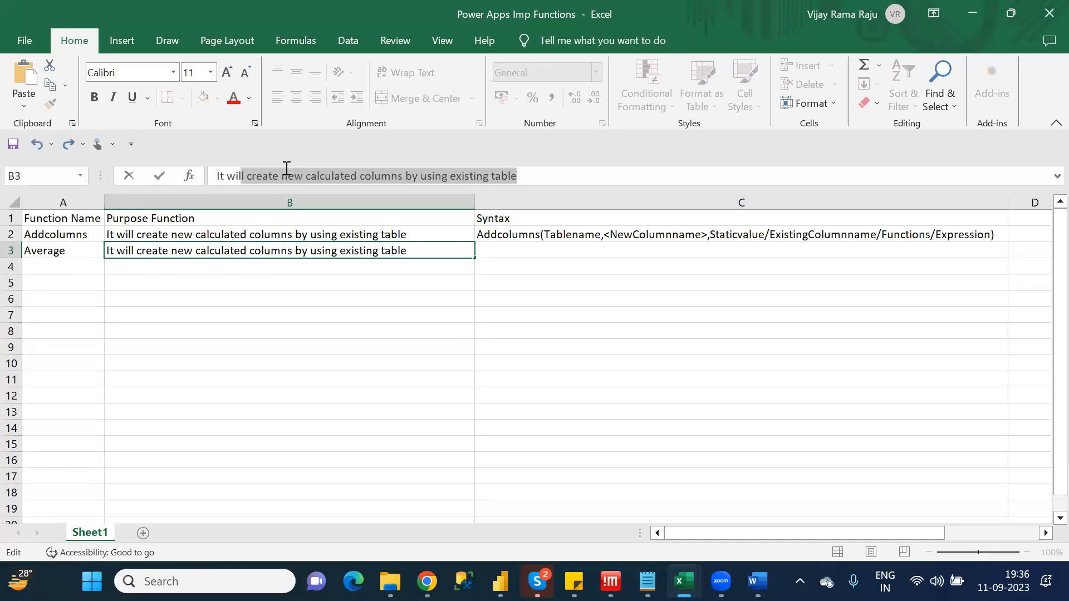
pyautogui.write('alculate ')
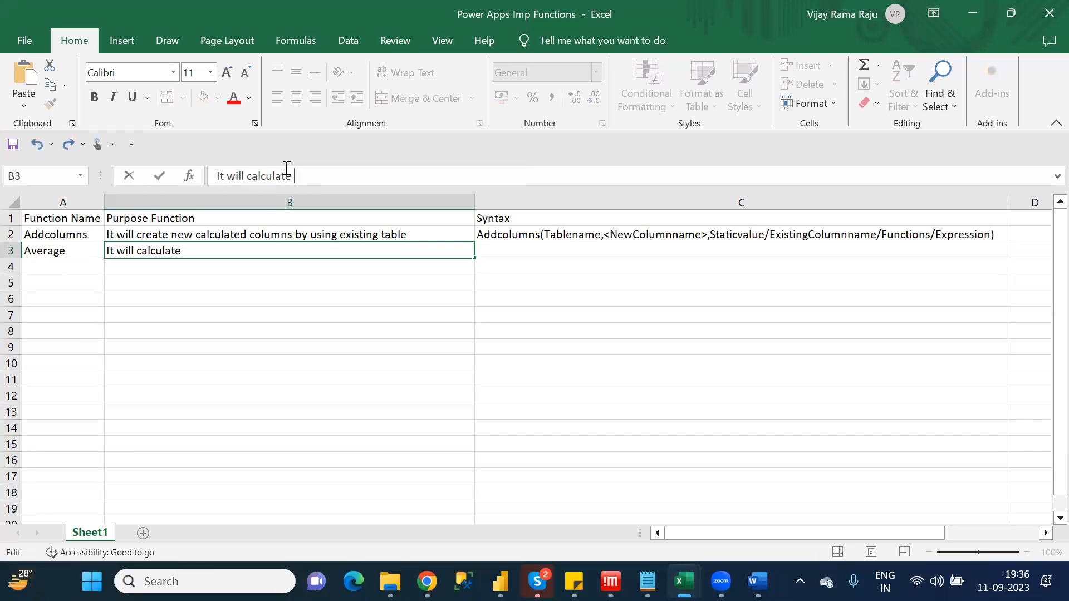
pyautogui.write('average(form')
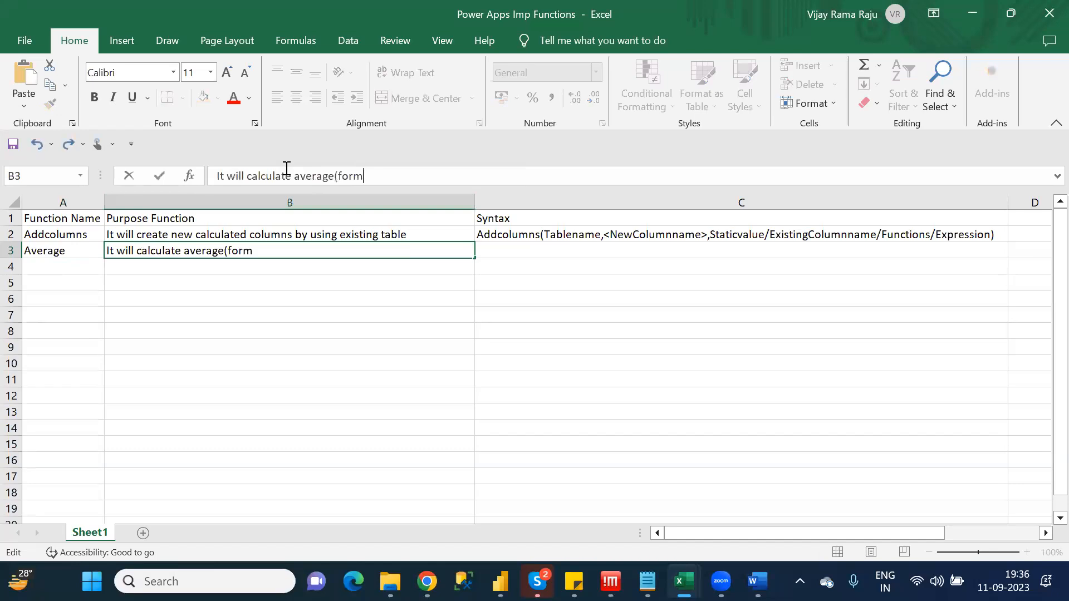
pyautogui.write('ula: Sum of value')
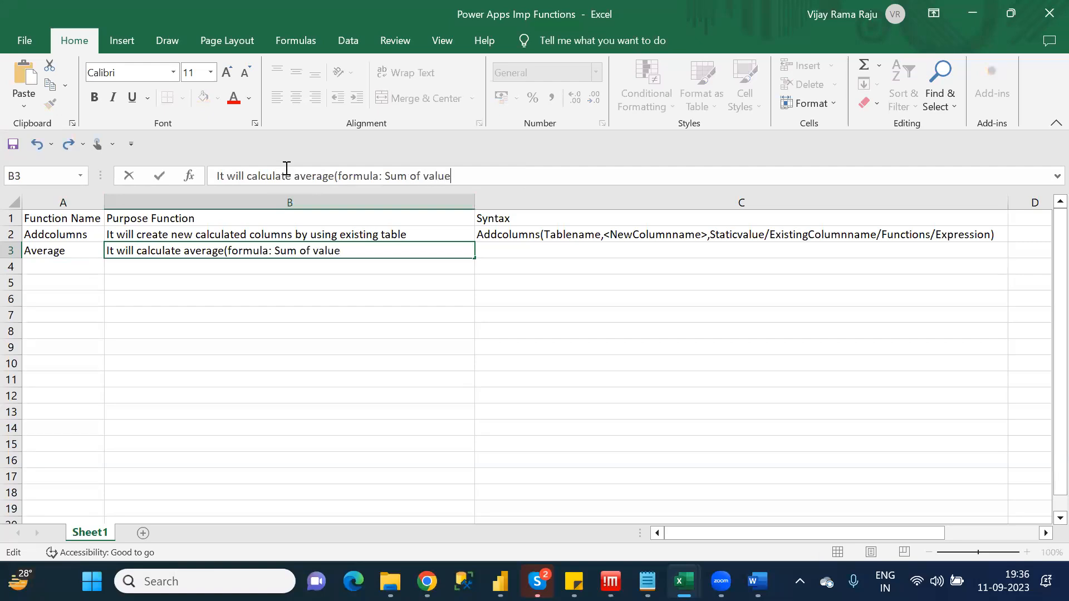
pyautogui.write('s/No of Values')
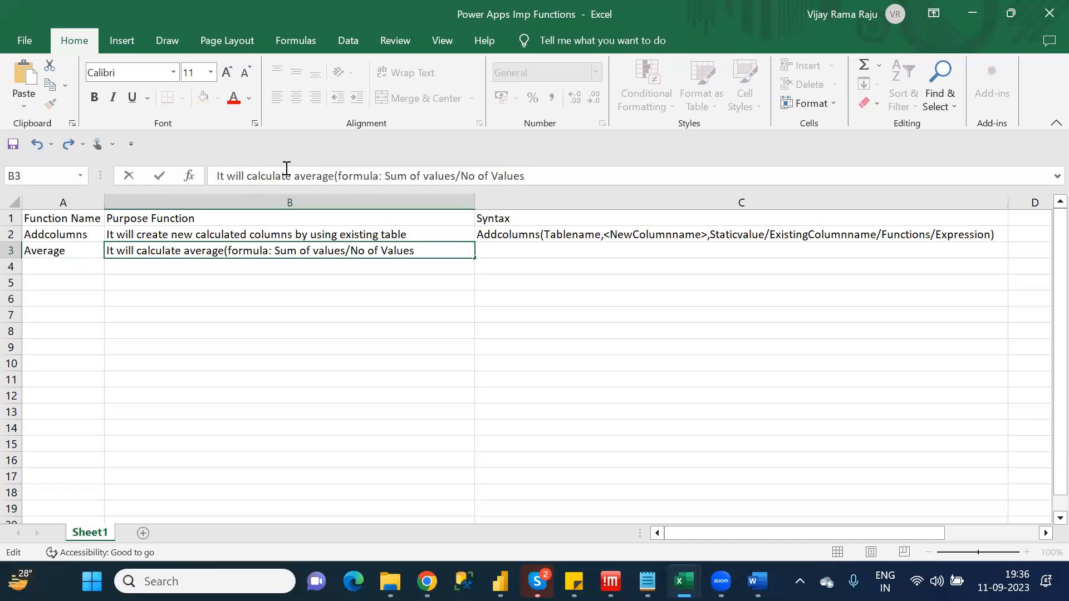
pyautogui.write(')')
# Complete the purpose in B3 with "average(formula: Sum of values/No of Values)" and commit the cell
pyautogui.hotkey('ctrl', 'Return')
pyautogui.press('Up')
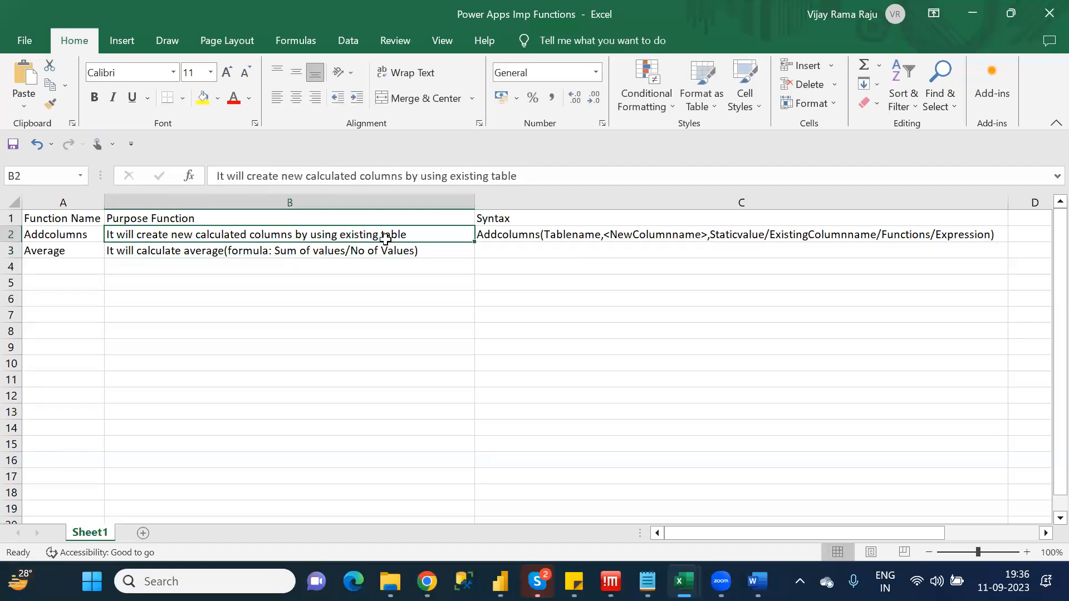
# Clear B3, paste the Average purpose text back with an empty second line, and reopen the cell for editing
pyautogui.click(402, 251)
pyautogui.click(549, 176)
pyautogui.hotkey('ctrl', 'a')
pyautogui.hotkey('ctrl', 'c')
pyautogui.press('BackSpace')
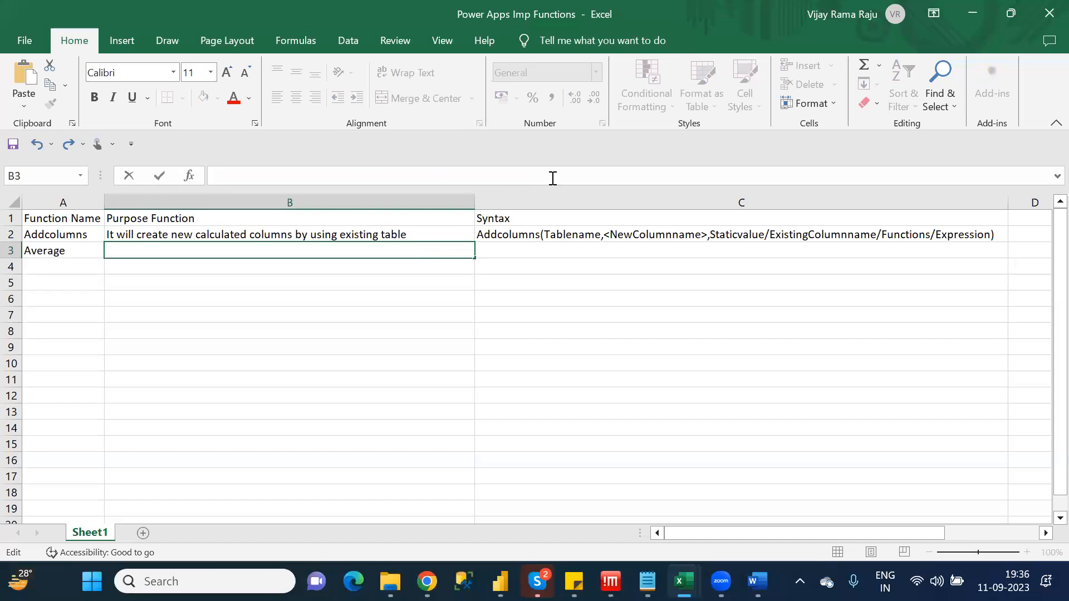
pyautogui.hotkey('ctrl', 'v')
pyautogui.moveTo(337, 306); pyautogui.dragTo(336, 304)
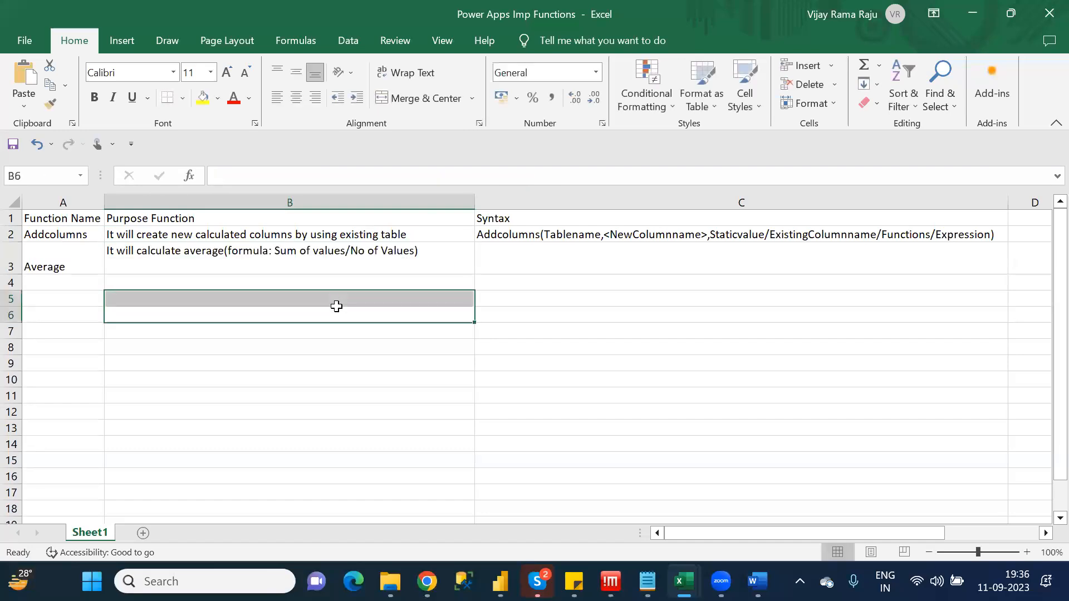
pyautogui.click(301, 258)
pyautogui.doubleClick(302, 257)
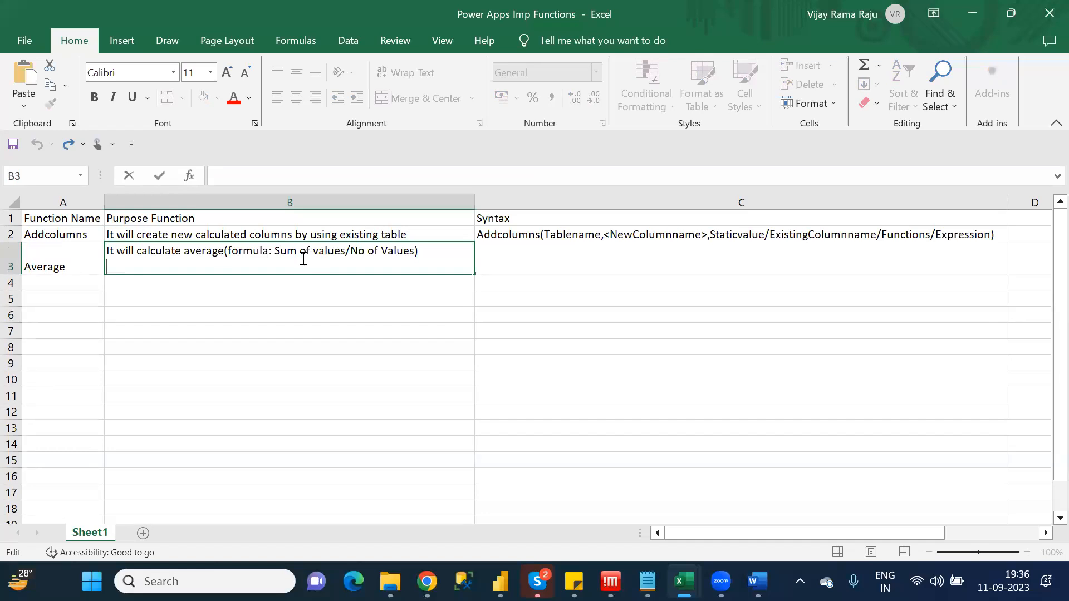
# Add "Note:It allows only numeric or decimal related column" as the second line of the Average purpose in B3
pyautogui.write('Note:It all')
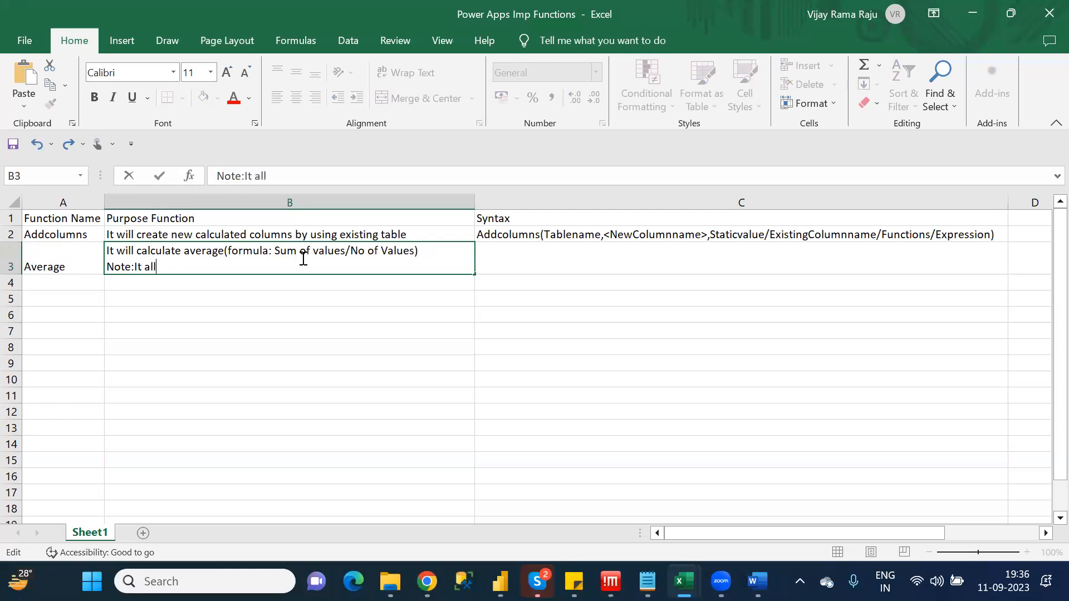
pyautogui.write('ows only numeric o')
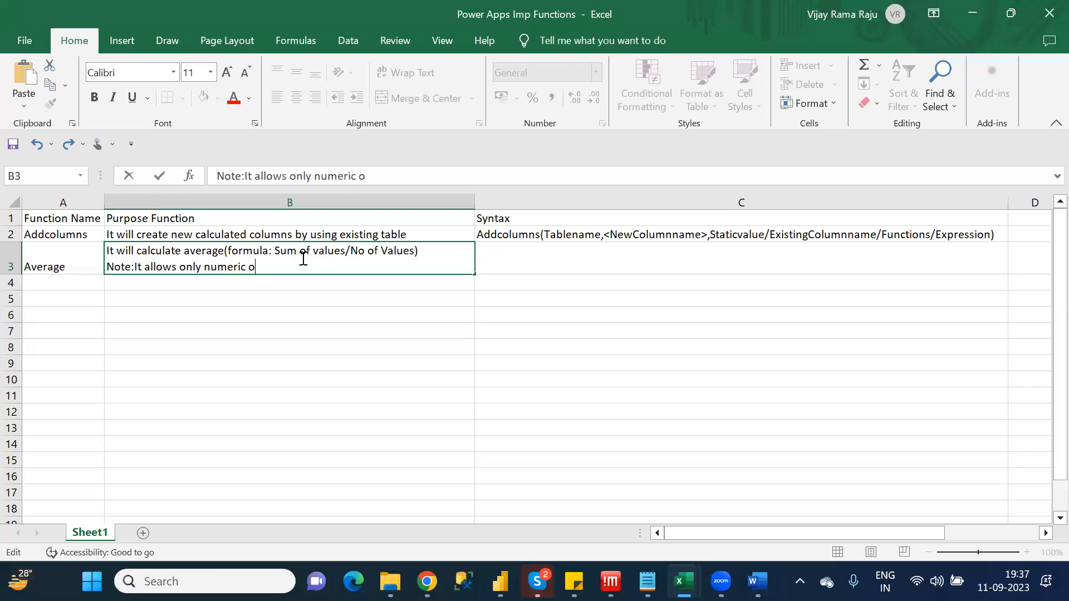
pyautogui.write('r decimal related column')
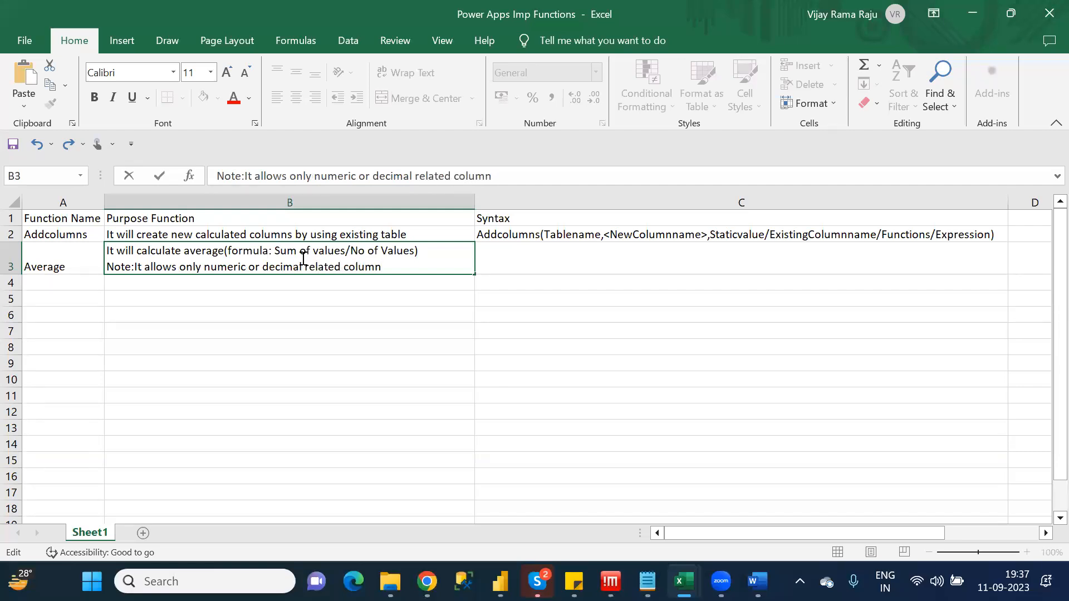
# Enter the Average syntax "Average(tablename,Columnname)" in cell C3
pyautogui.click(725, 265)
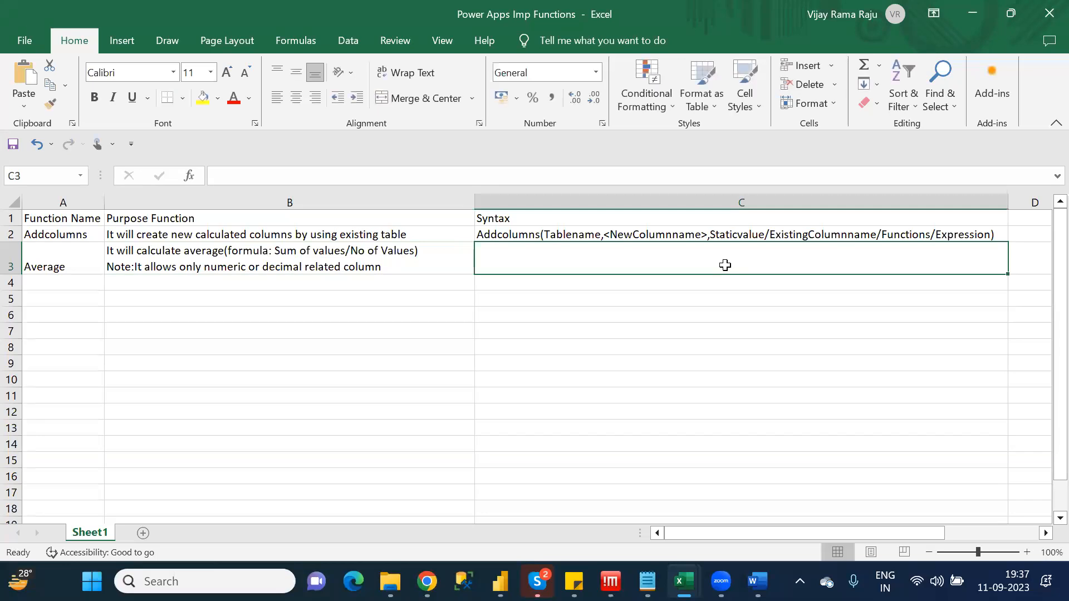
pyautogui.write('Avera')
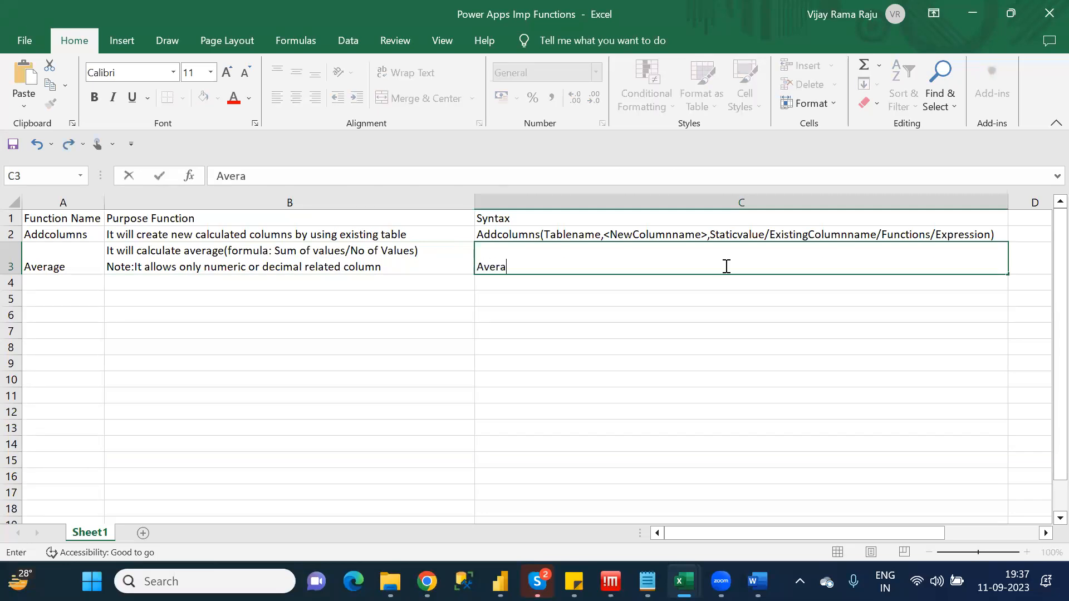
pyautogui.write('ge(tablename')
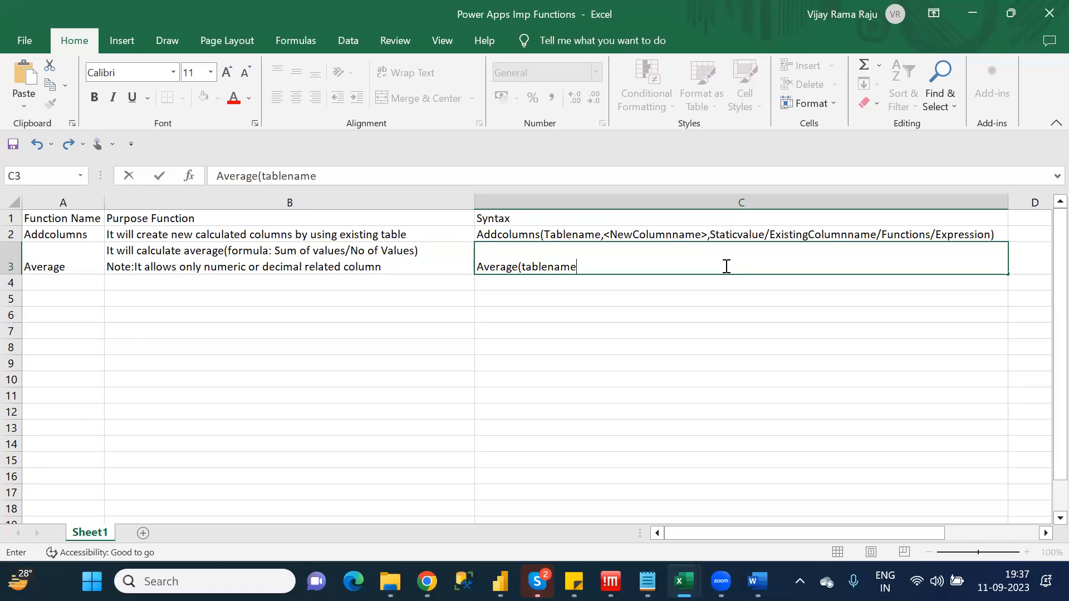
pyautogui.write(',Column')
pyautogui.write('name')
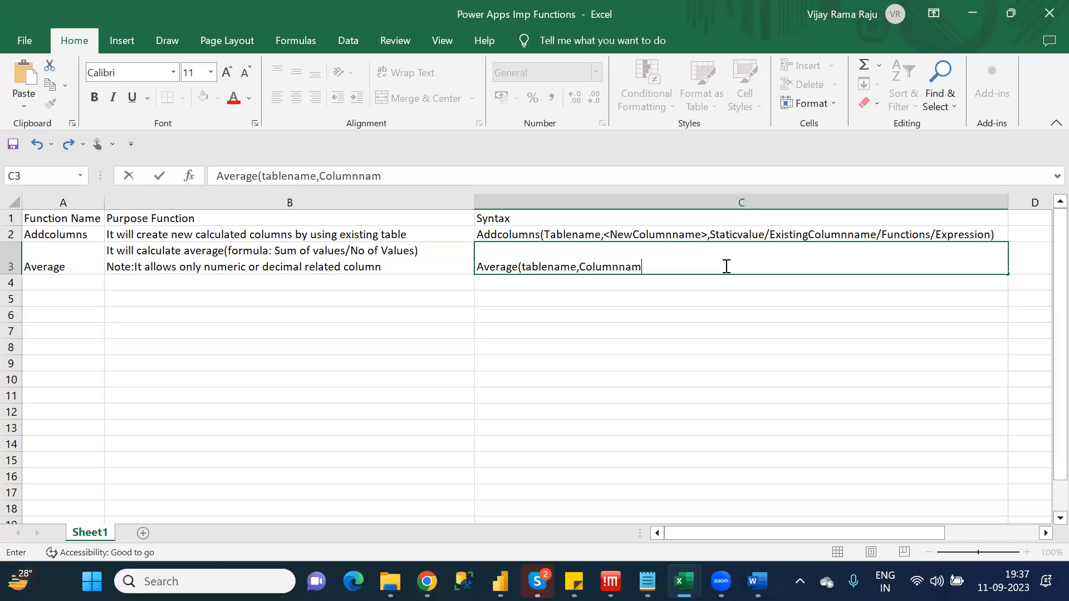
pyautogui.write(')')
# Check the third A category function in the Category_Wise_Functions notes and enter "&&/AND" in cell A4 of the workbook
pyautogui.click(59, 284)
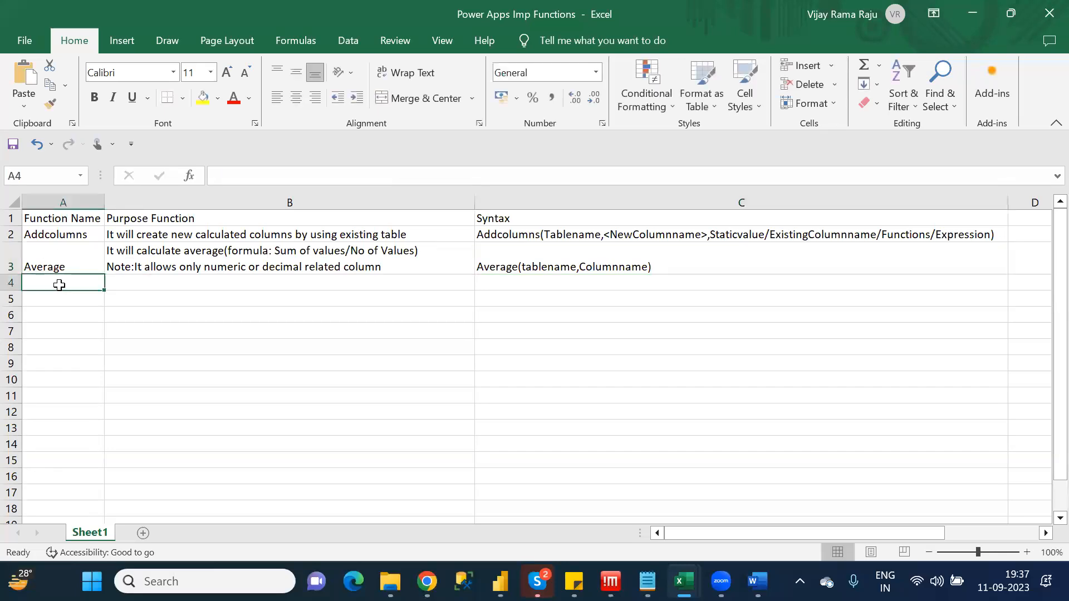
pyautogui.hotkey('alt', 'Tab')
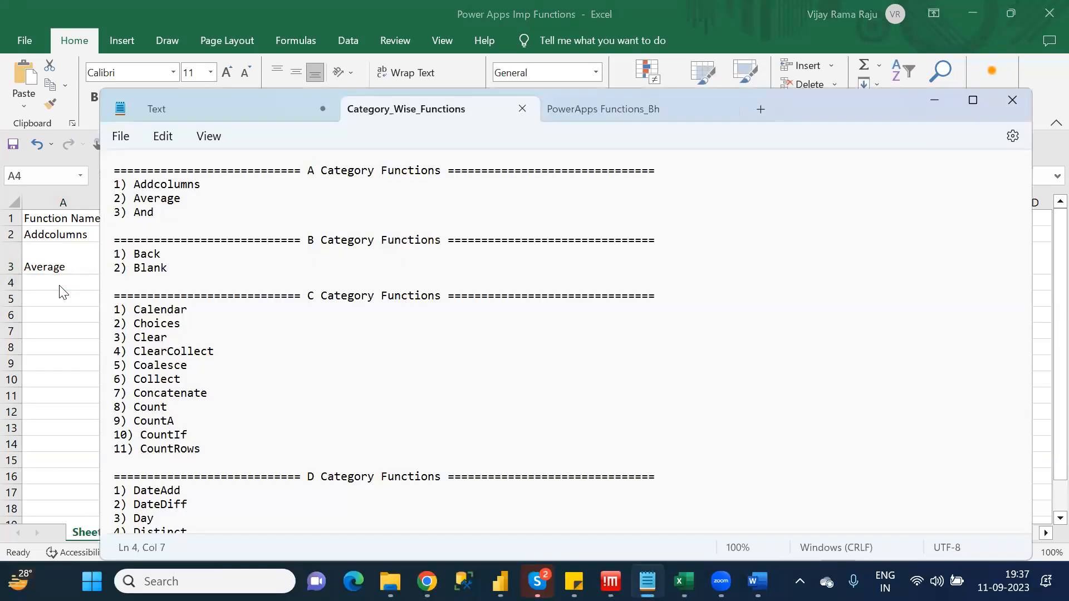
pyautogui.hotkey('shift', 'Right')
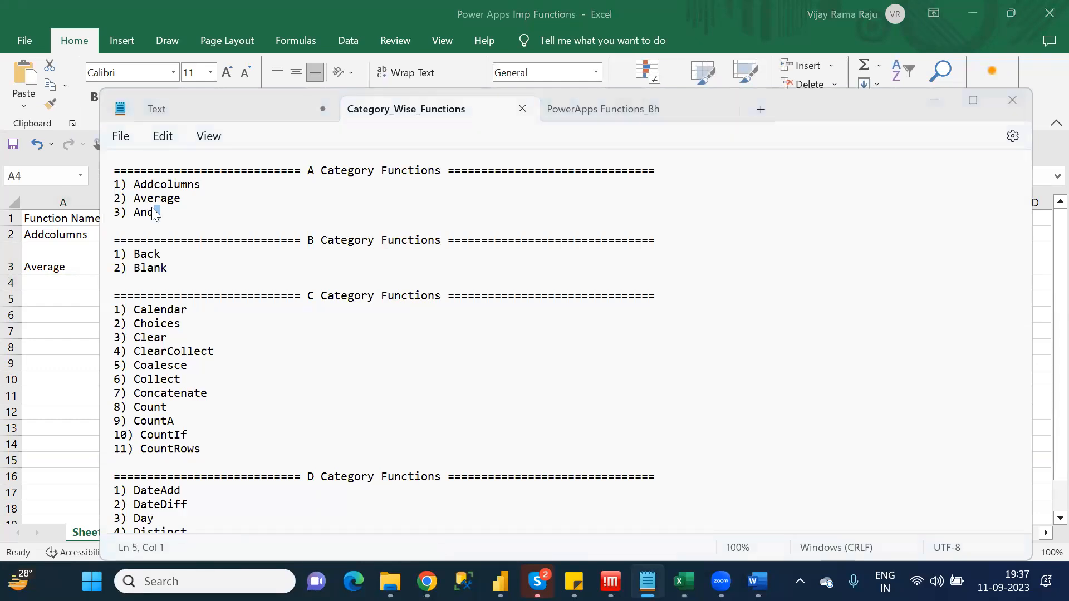
pyautogui.hotkey('alt', 'Tab')
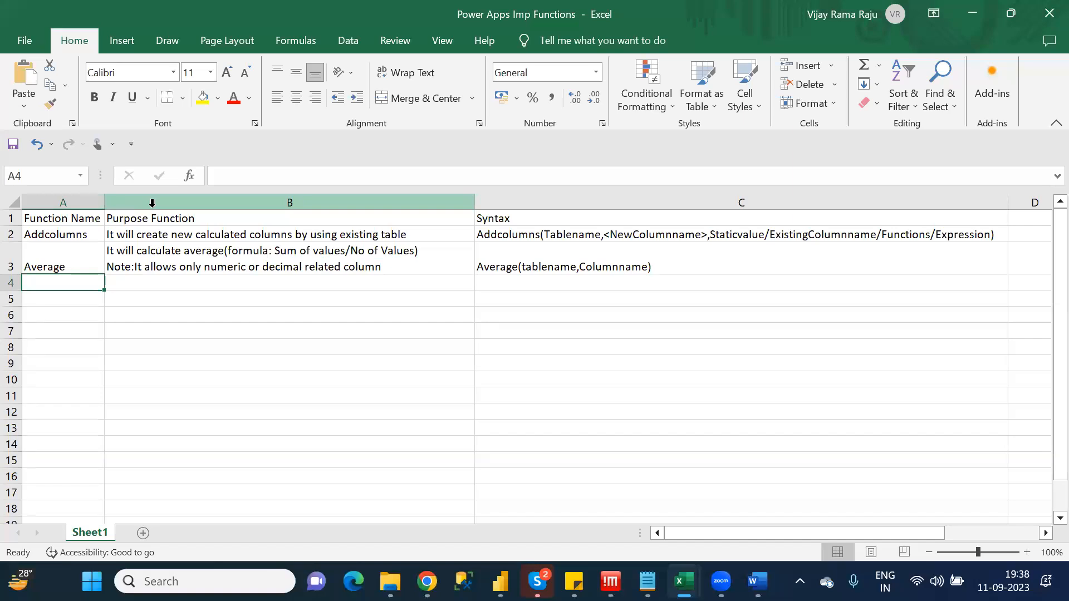
pyautogui.write('&&')
pyautogui.press('Tab')
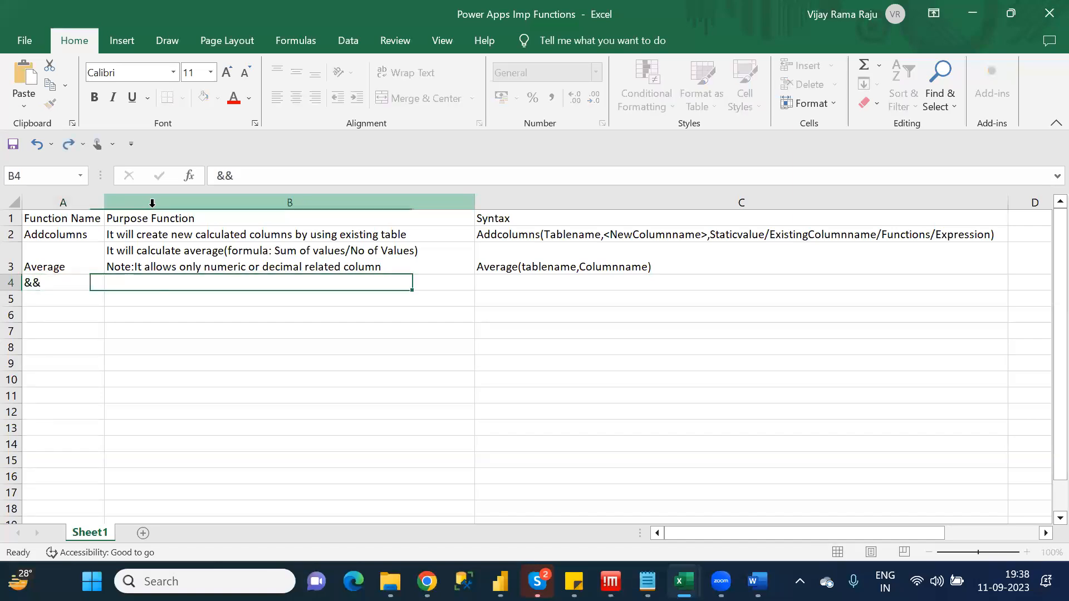
pyautogui.click(64, 280)
pyautogui.click(256, 179)
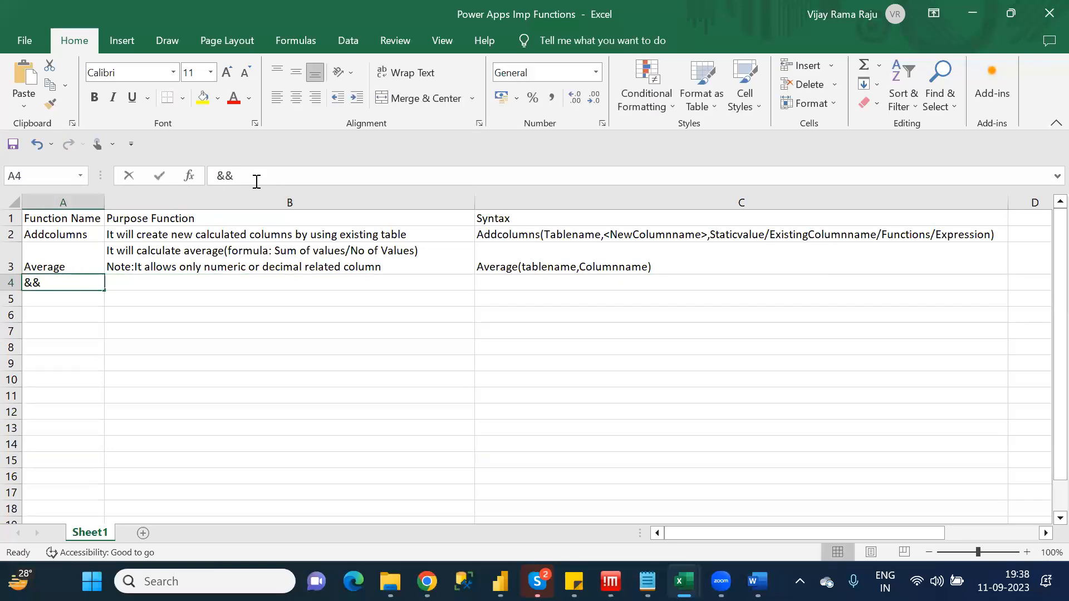
pyautogui.write('/AND')
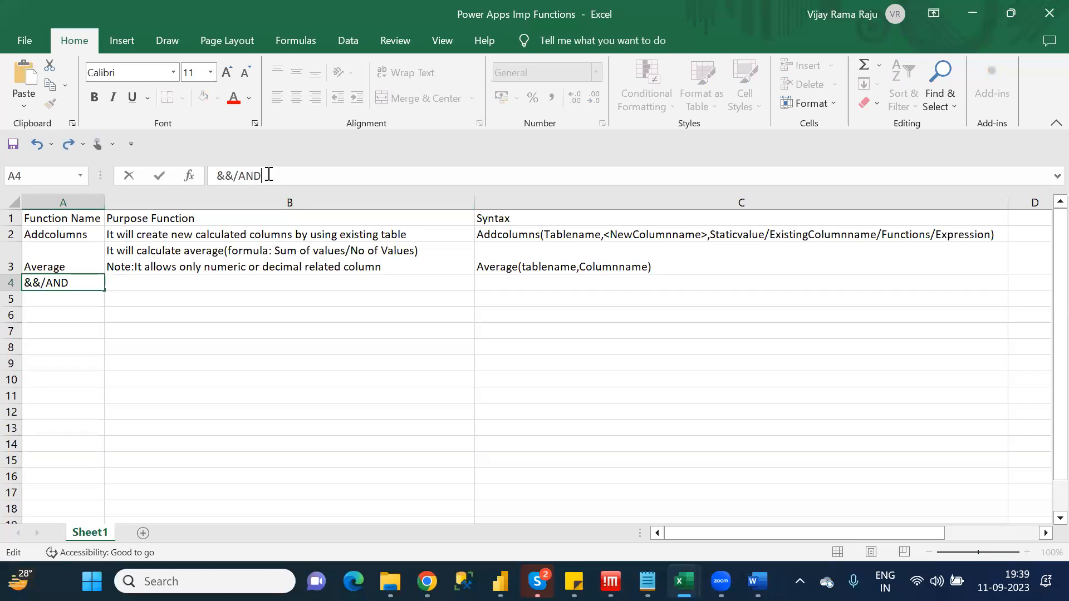
# Enter "&&:- It will Allows Multiple Conditions" as the first line of the purpose in B4 and begin a second line
pyautogui.click(204, 281)
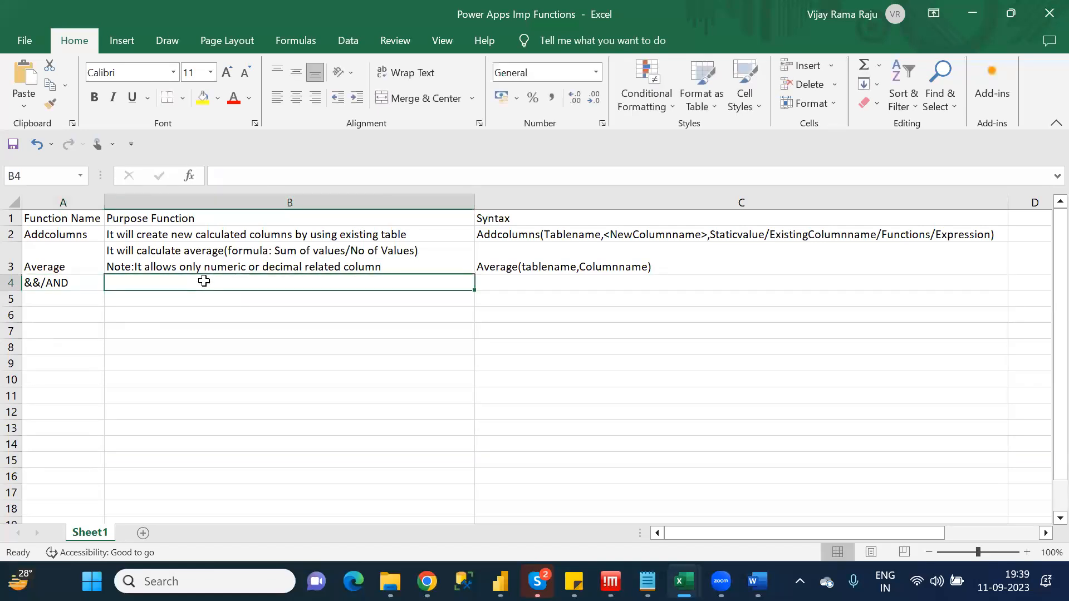
pyautogui.write('&&')
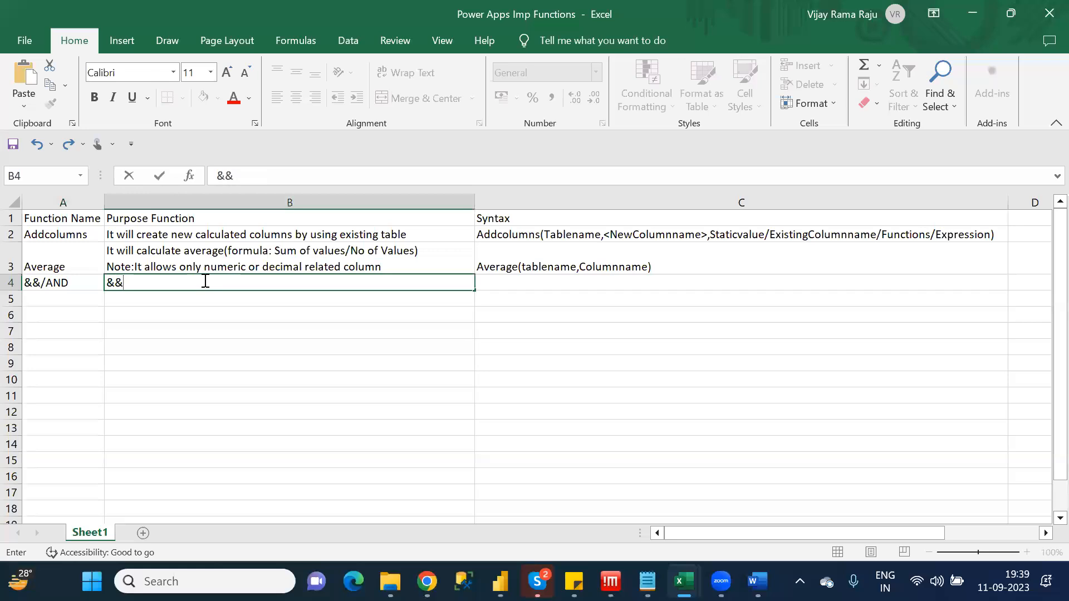
pyautogui.write(':- It will A')
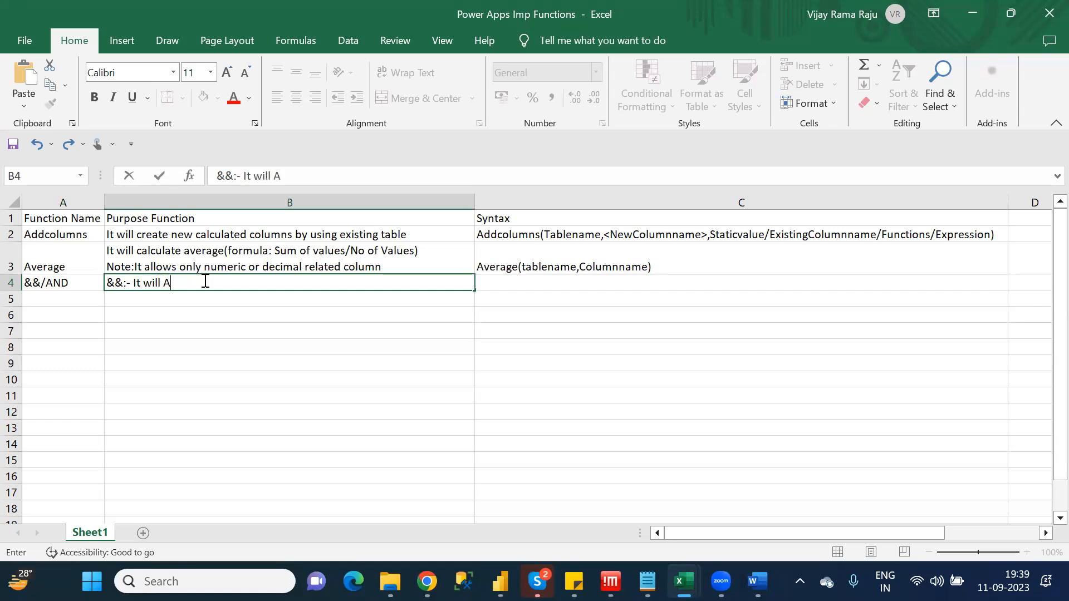
pyautogui.write('llows Multi')
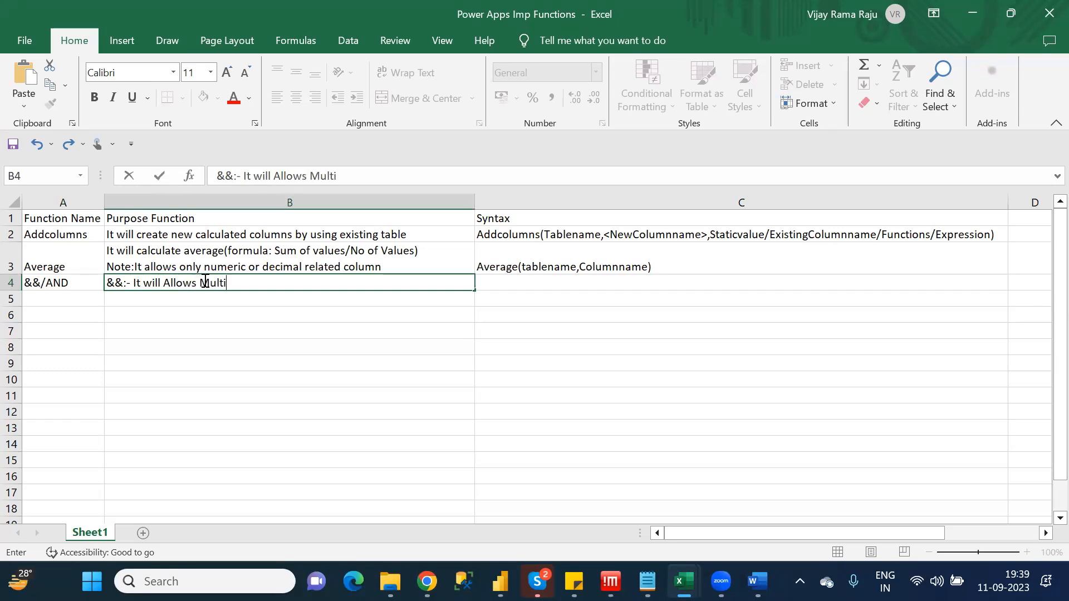
pyautogui.write('ple Conditions')
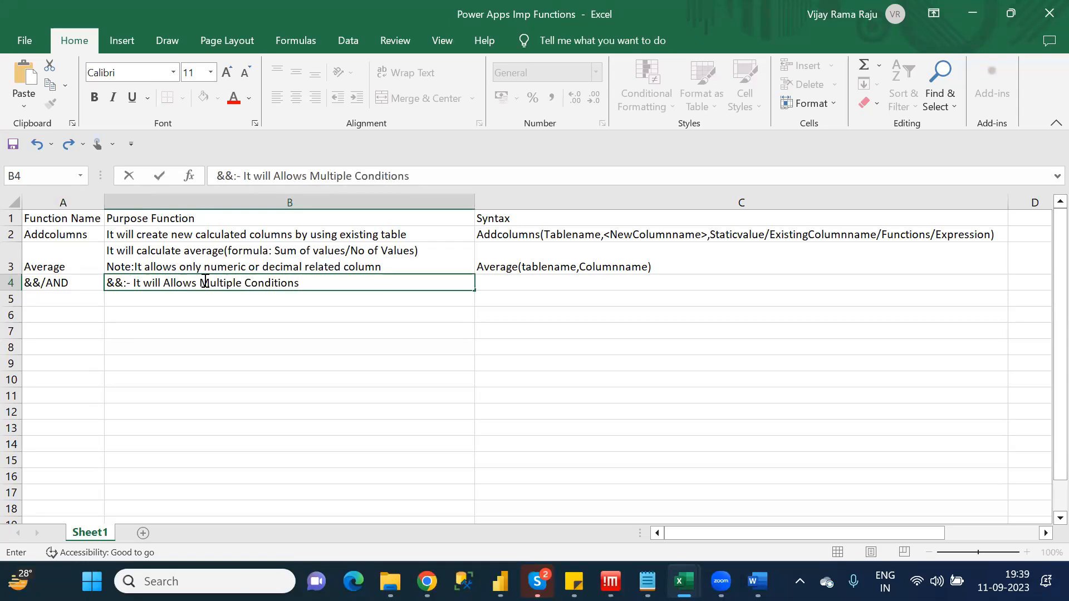
pyautogui.press('Return')
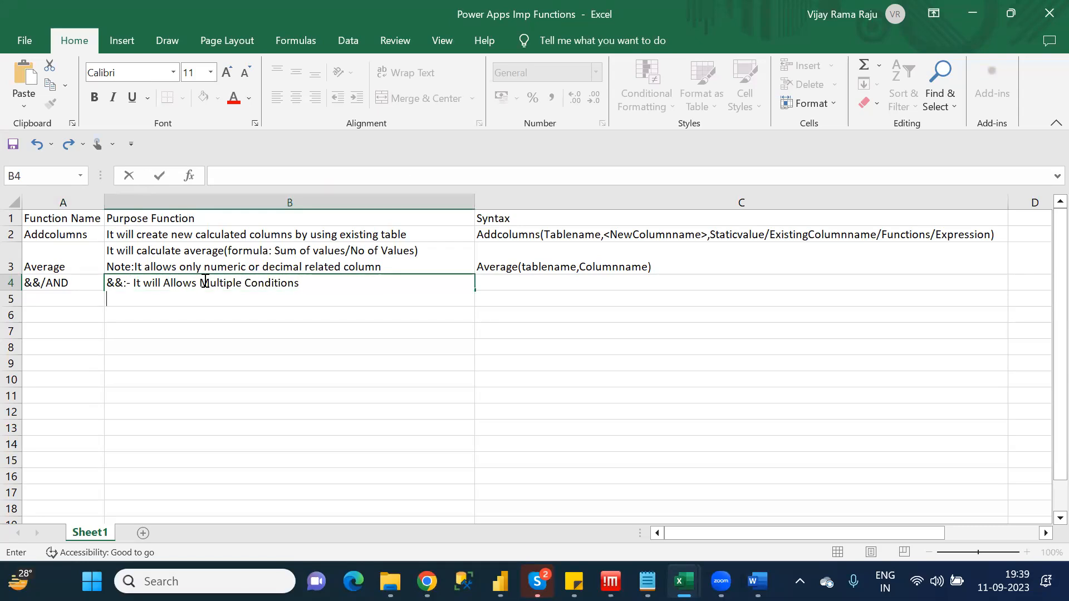
# Write "AND:- It will Allows only 2 Conditions" as the second line of the purpose in B4
pyautogui.write('AND:- It will all')
pyautogui.press('BackSpace')
pyautogui.press('BackSpace')
pyautogui.press('BackSpace')
pyautogui.write('Allows ')
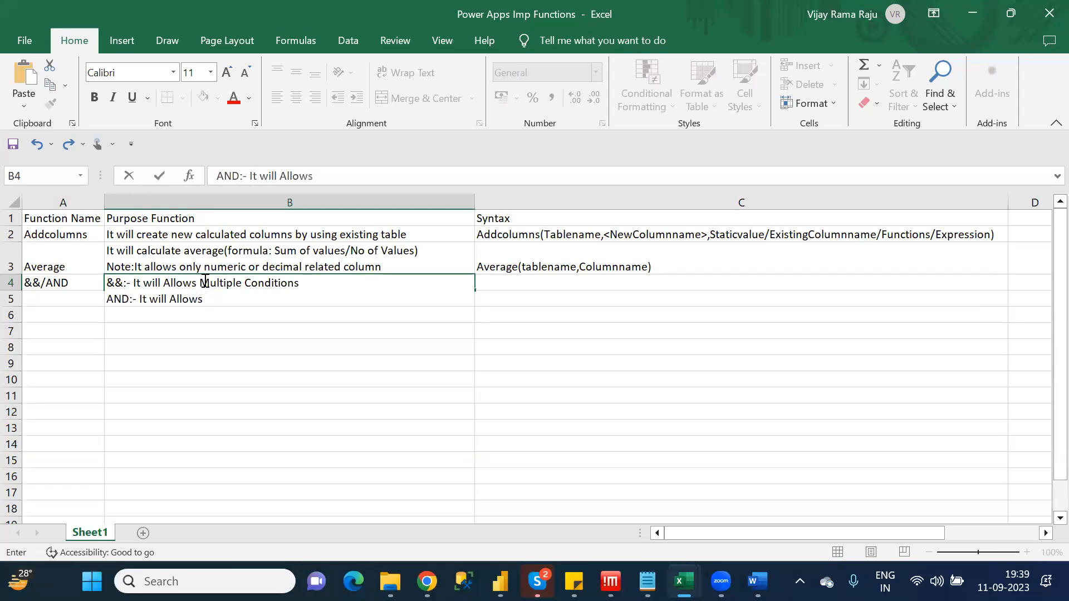
pyautogui.write('only 2 Cond')
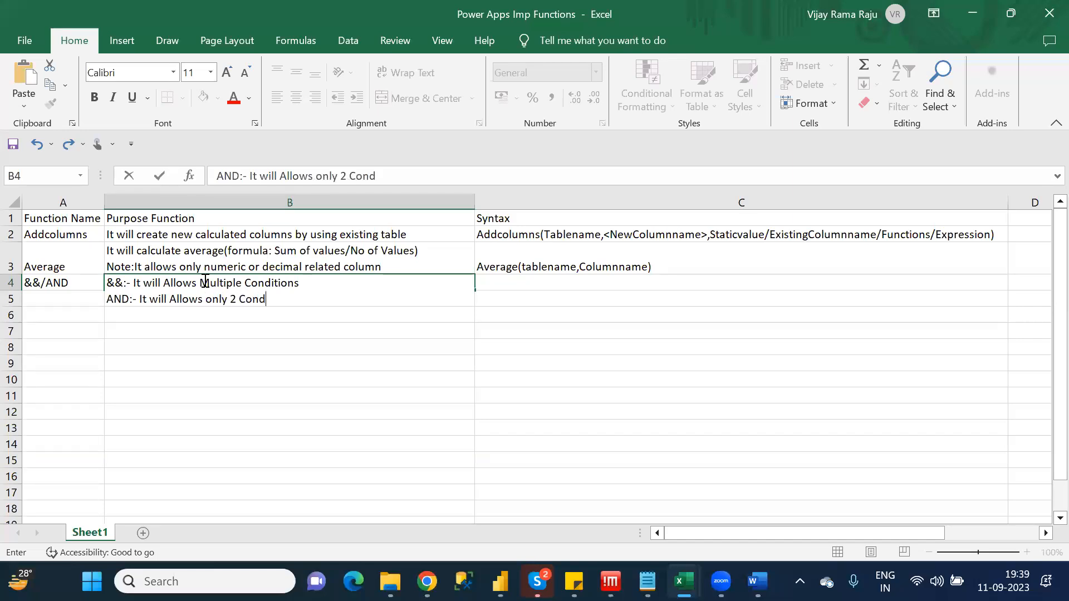
pyautogui.write('itions')
pyautogui.click(546, 284)
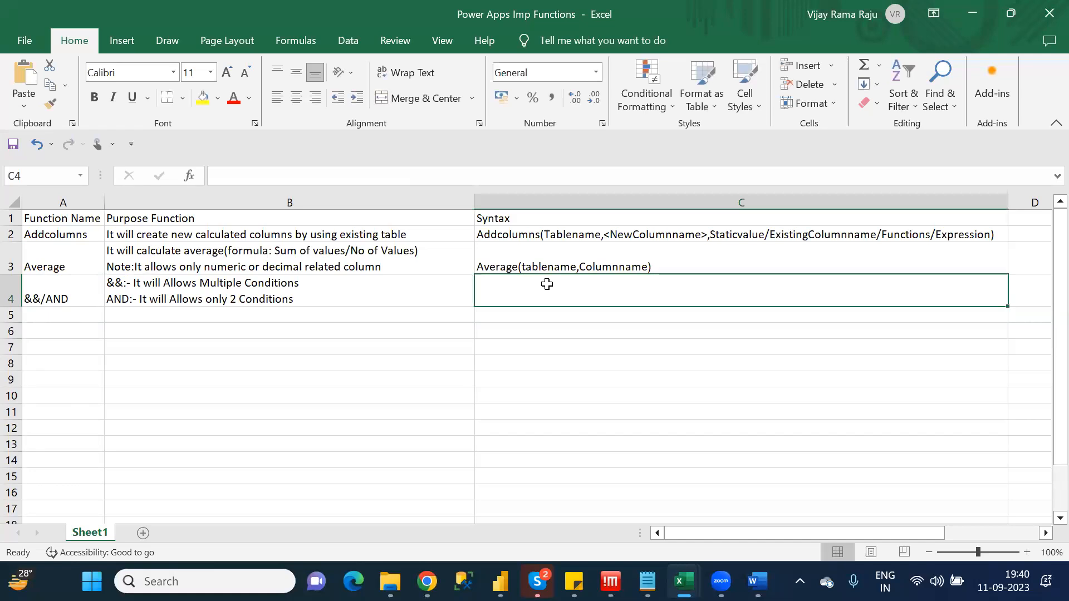
pyautogui.write('C')
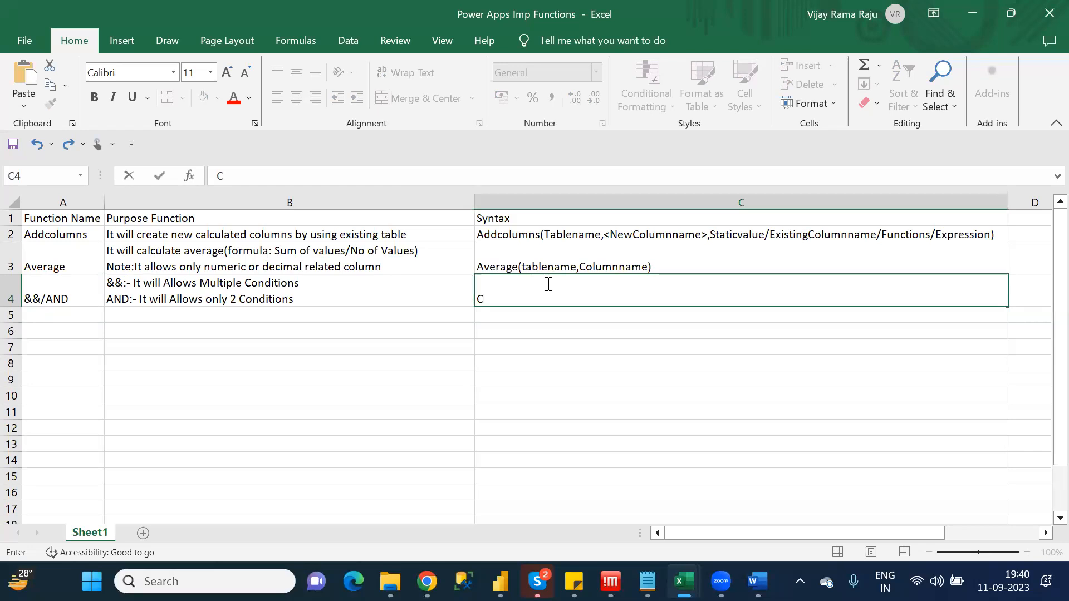
pyautogui.write('ondition')
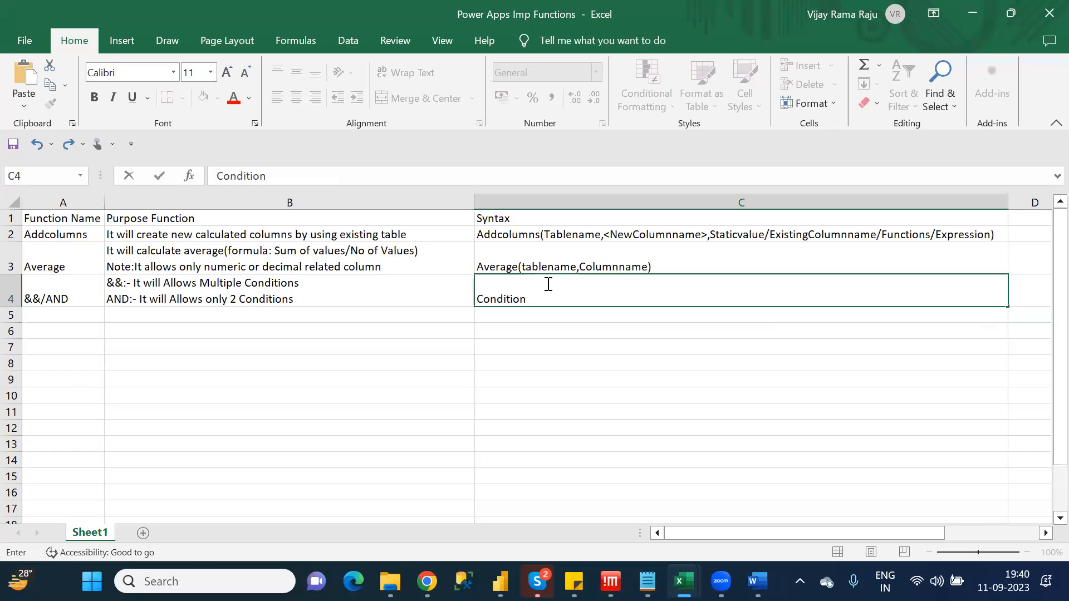
pyautogui.write(' && COnd')
pyautogui.press('BackSpace')
pyautogui.press('BackSpace')
pyautogui.press('BackSpace')
pyautogui.press('BackSpace')
pyautogui.press('BackSpace')
pyautogui.press('BackSpace')
pyautogui.press('BackSpace')
pyautogui.press('BackSpace')
pyautogui.press('BackSpace')
pyautogui.press('BackSpace')
pyautogui.press('BackSpace')
pyautogui.press('BackSpace')
pyautogui.press('BackSpace')
pyautogui.press('BackSpace')
pyautogui.press('BackSpace')
pyautogui.press('BackSpace')
pyautogui.press('BackSpace')
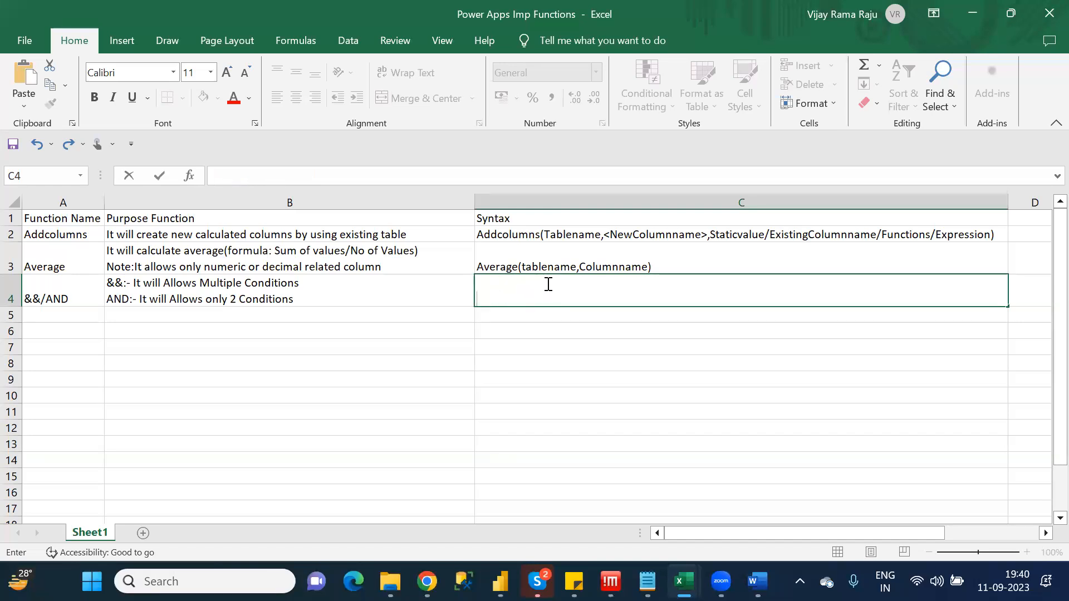
# Enter the syntax "&&, AND(Cond1,Cond2)" for the &&/AND function in cell C4
pyautogui.write('&&, AND(COnd')
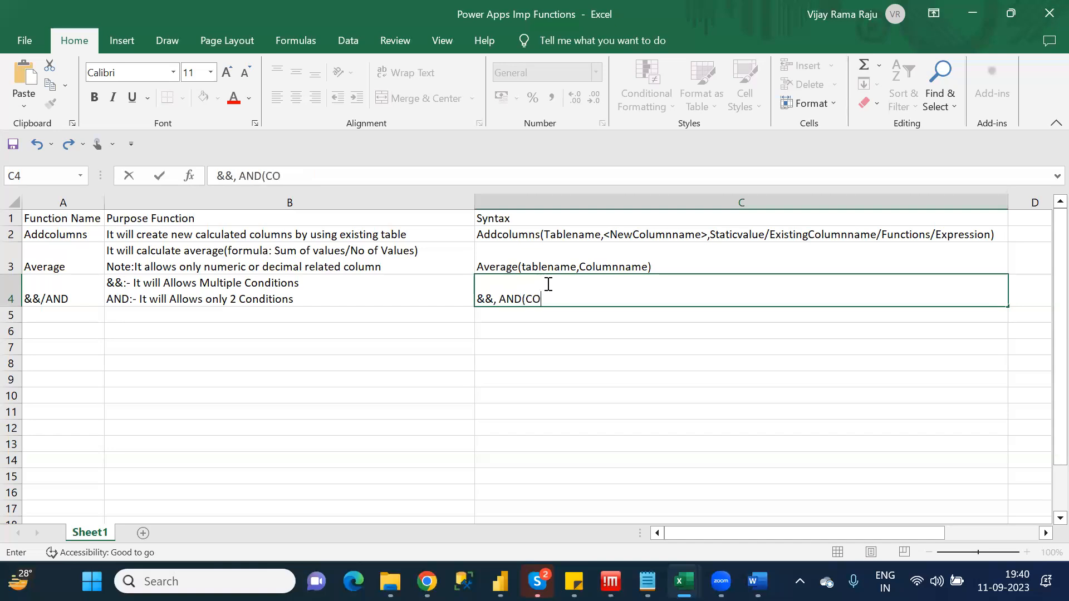
pyautogui.press('BackSpace')
pyautogui.press('BackSpace')
pyautogui.press('BackSpace')
pyautogui.write('ond1,Cond2)')
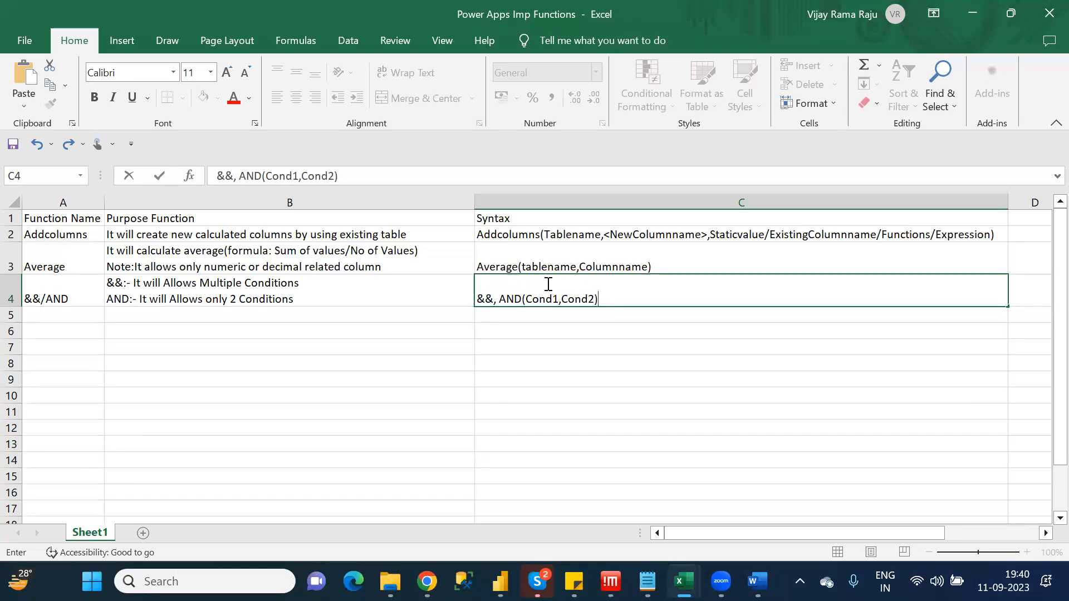
pyautogui.press('Return')
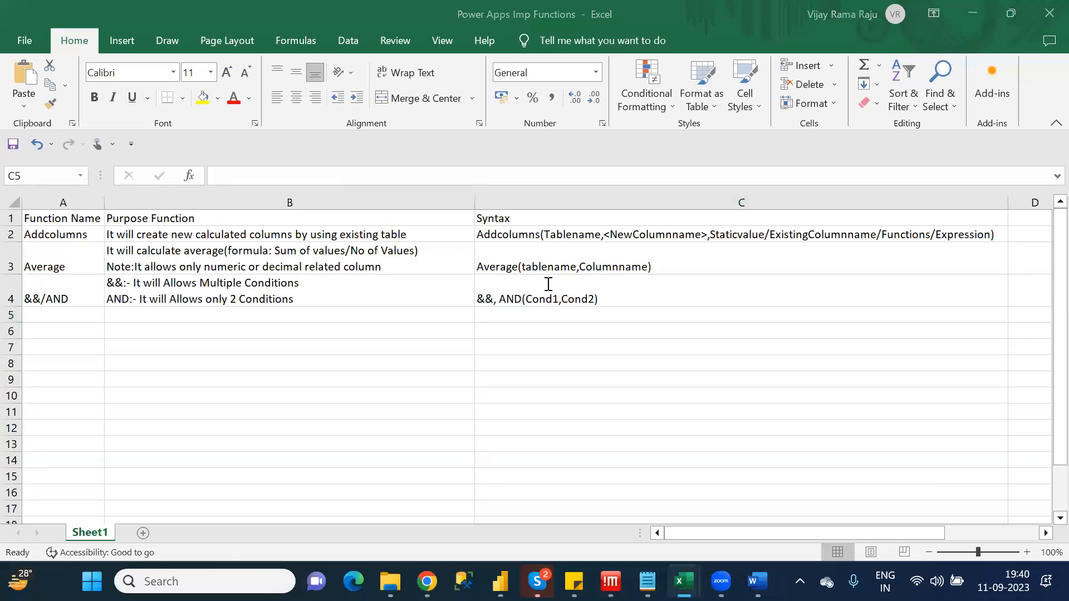
# Check the first B category function in the Category_Wise_Functions notes, and enter "||/OR" in cell A5 of the workbook
pyautogui.hotkey('alt', 'Tab')
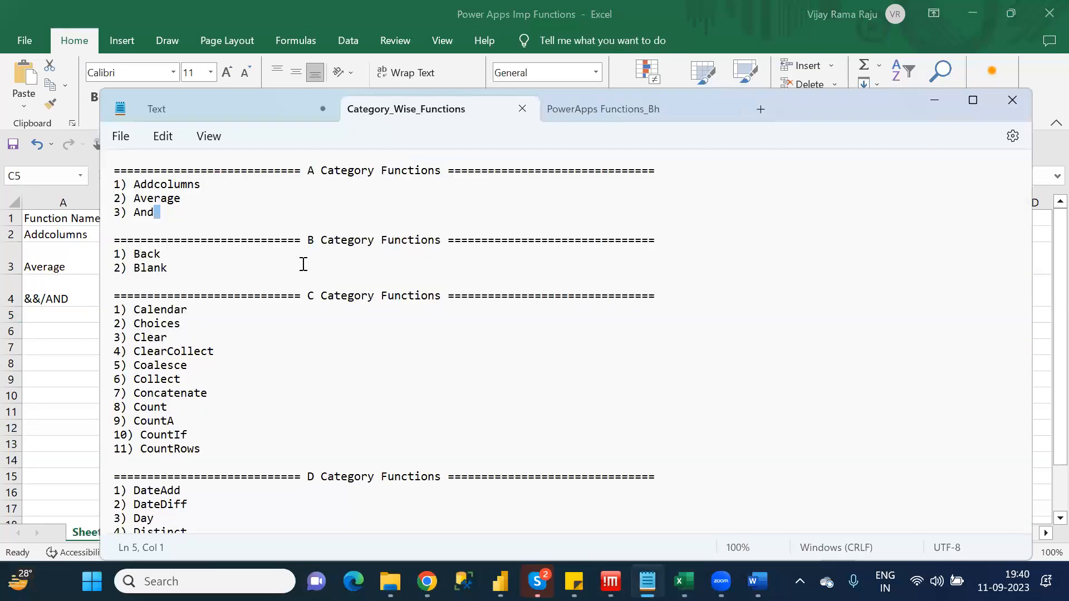
pyautogui.doubleClick(149, 255)
pyautogui.hotkey('alt', 'Tab')
pyautogui.click(63, 315)
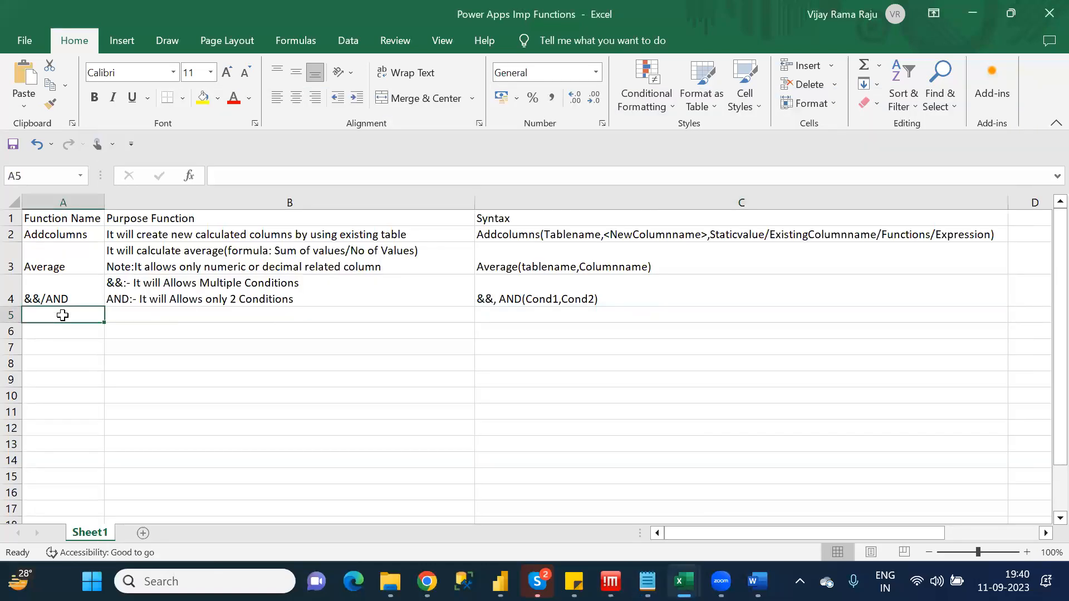
pyautogui.write('B')
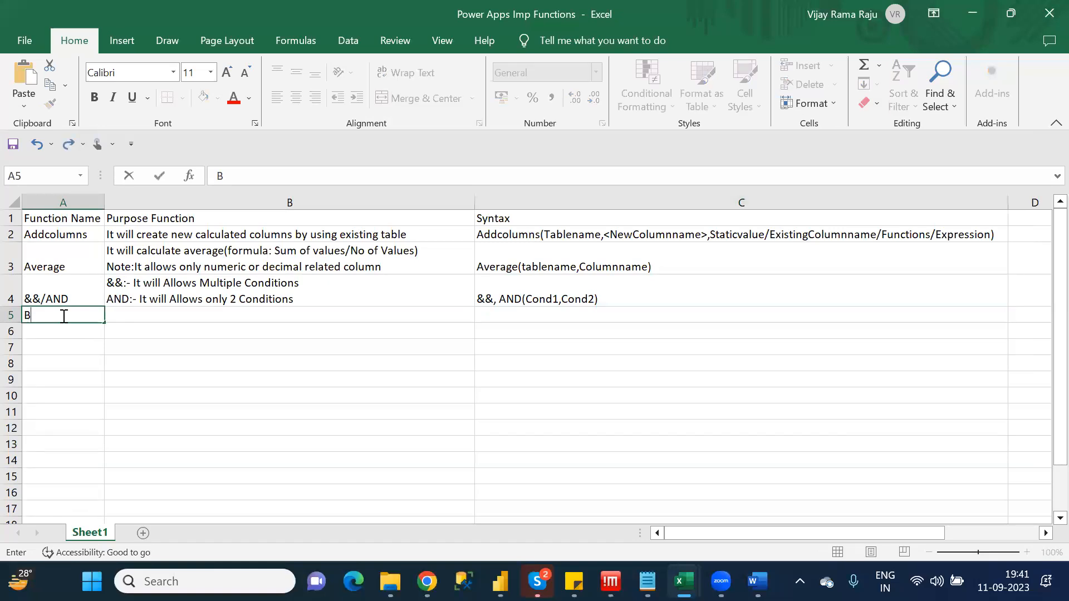
pyautogui.press('BackSpace')
pyautogui.write('||/OR')
pyautogui.click(161, 318)
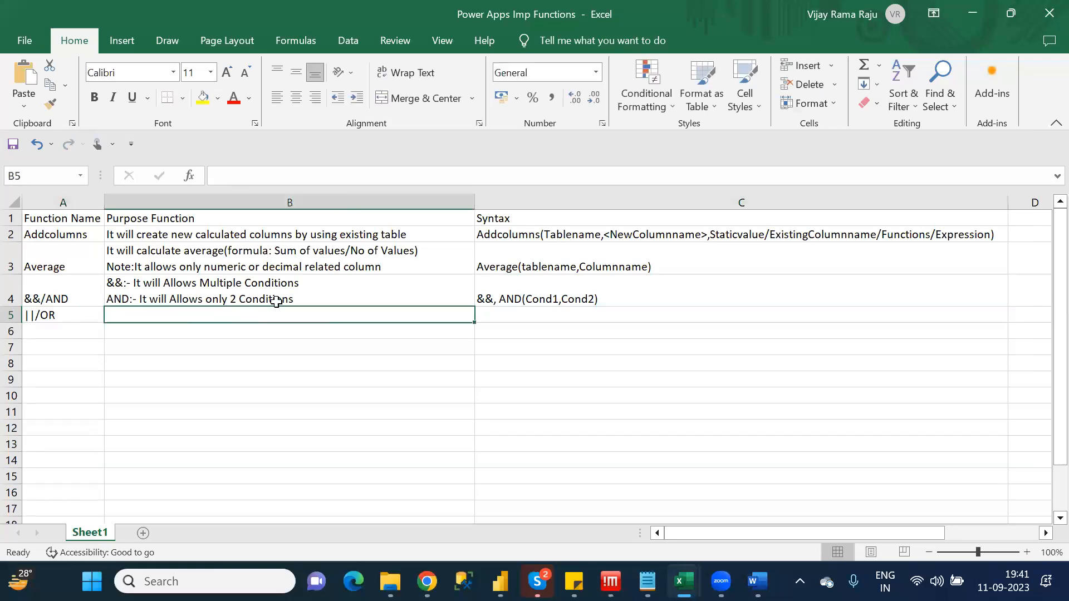
# Copy the &&/AND purpose text from cell B4 into cell B5
pyautogui.click(298, 298)
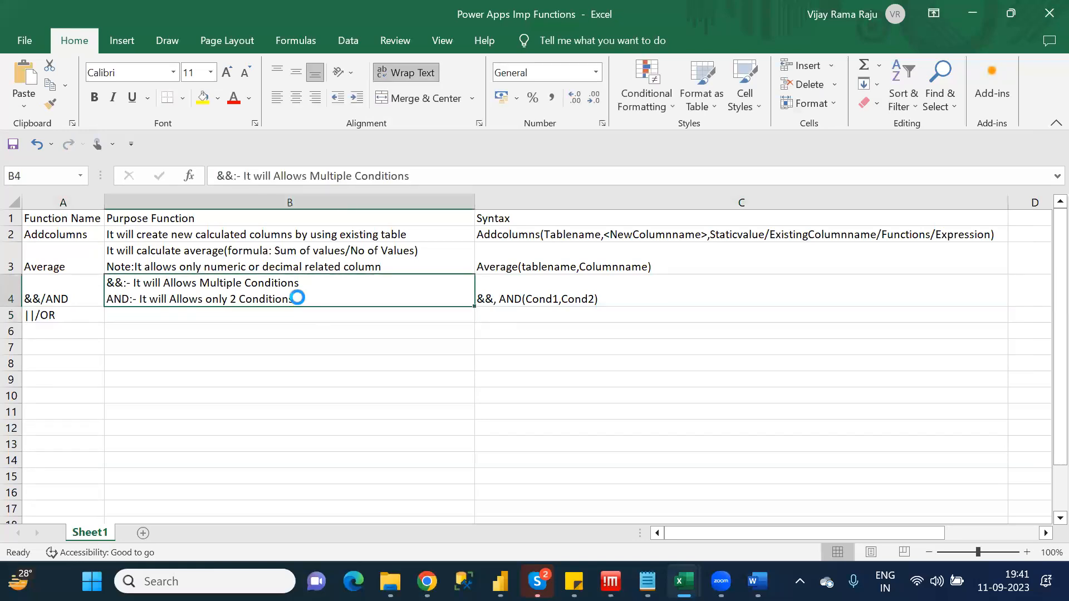
pyautogui.hotkey('ctrl', 'c')
pyautogui.click(264, 319)
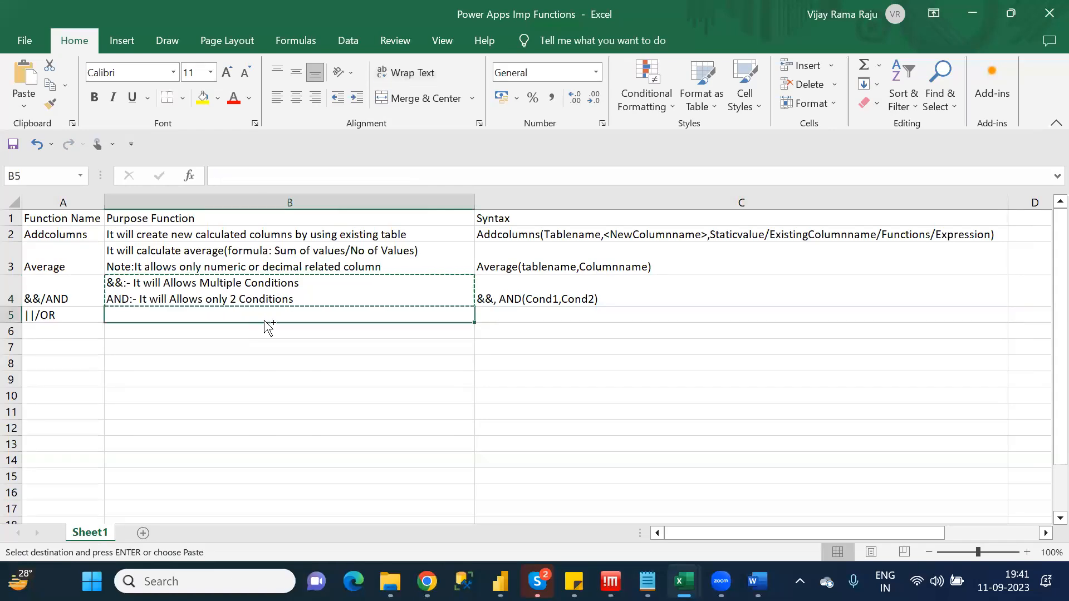
pyautogui.hotkey('ctrl', 'v')
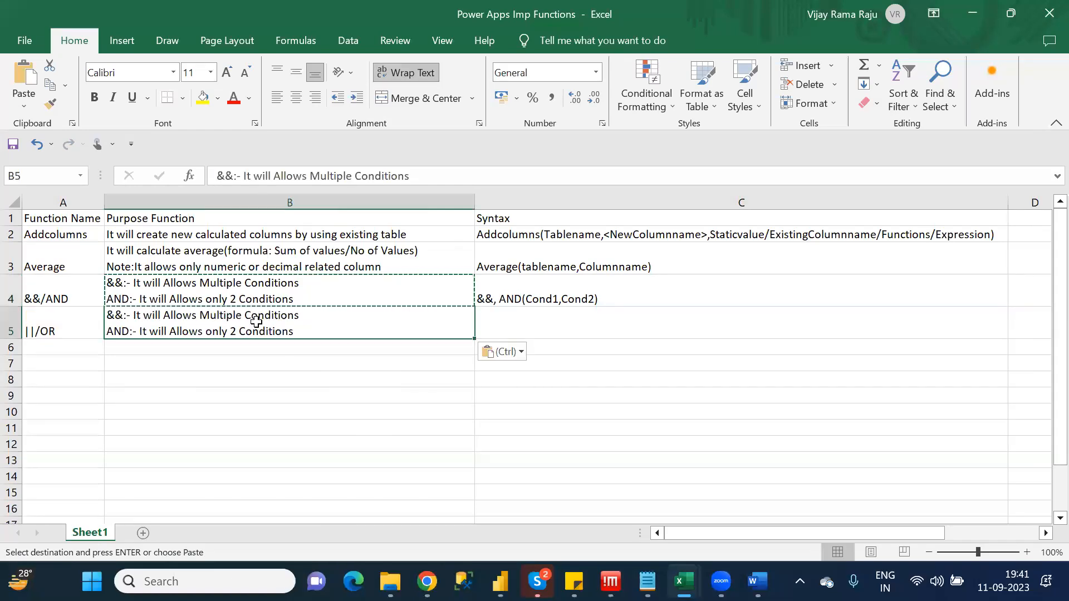
pyautogui.press('Escape')
# In the copied purpose text in B5, replace "AND" with "OR" and "&&" with "||"
pyautogui.doubleClick(116, 331)
pyautogui.doubleClick(116, 331)
pyautogui.write('OR')
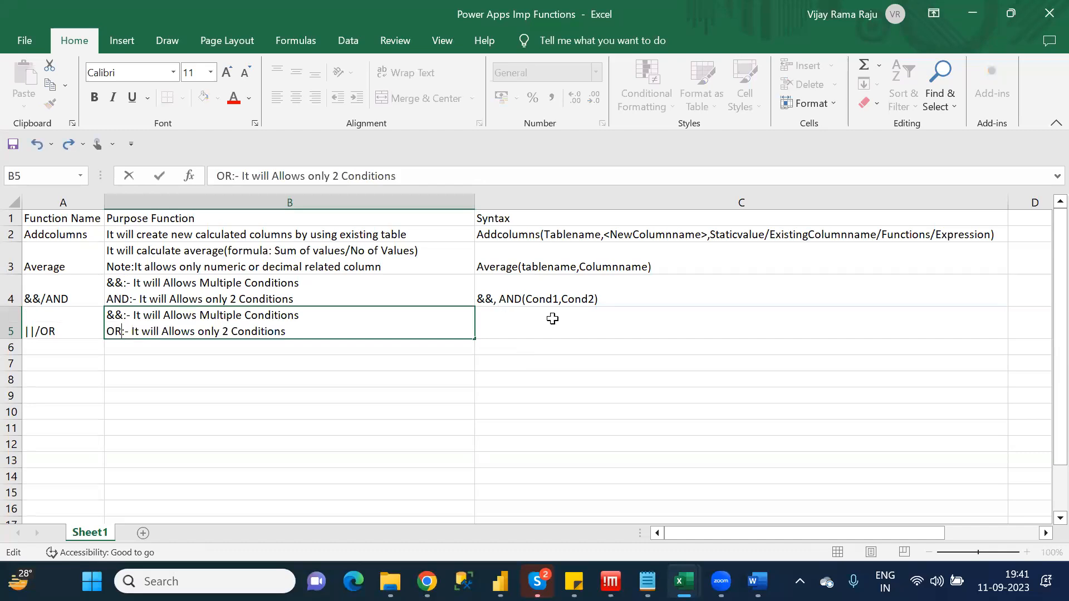
pyautogui.doubleClick(110, 313)
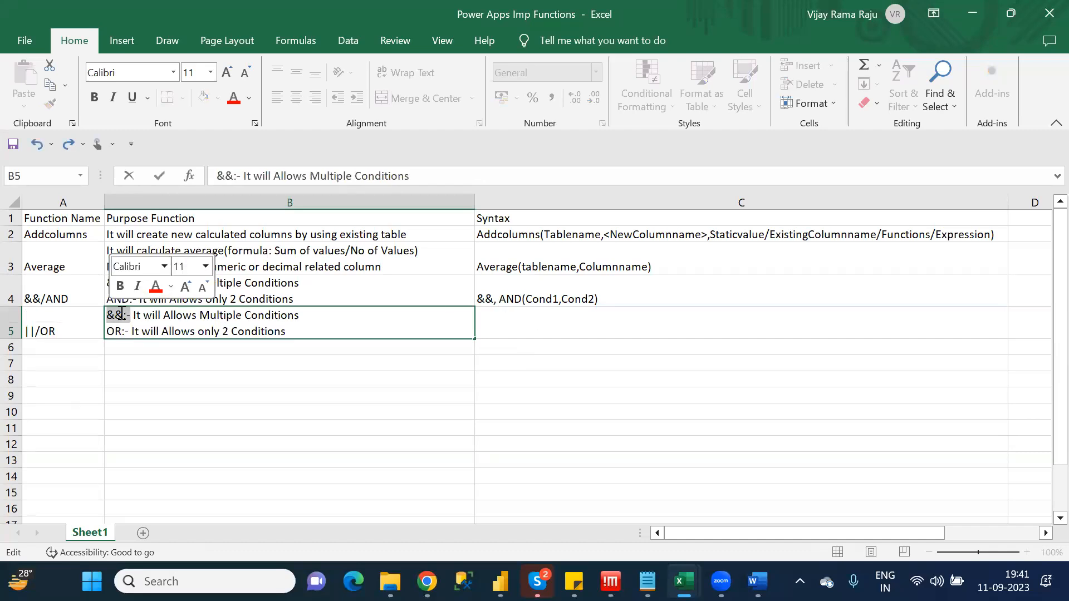
pyautogui.moveTo(122, 313); pyautogui.dragTo(104, 313)
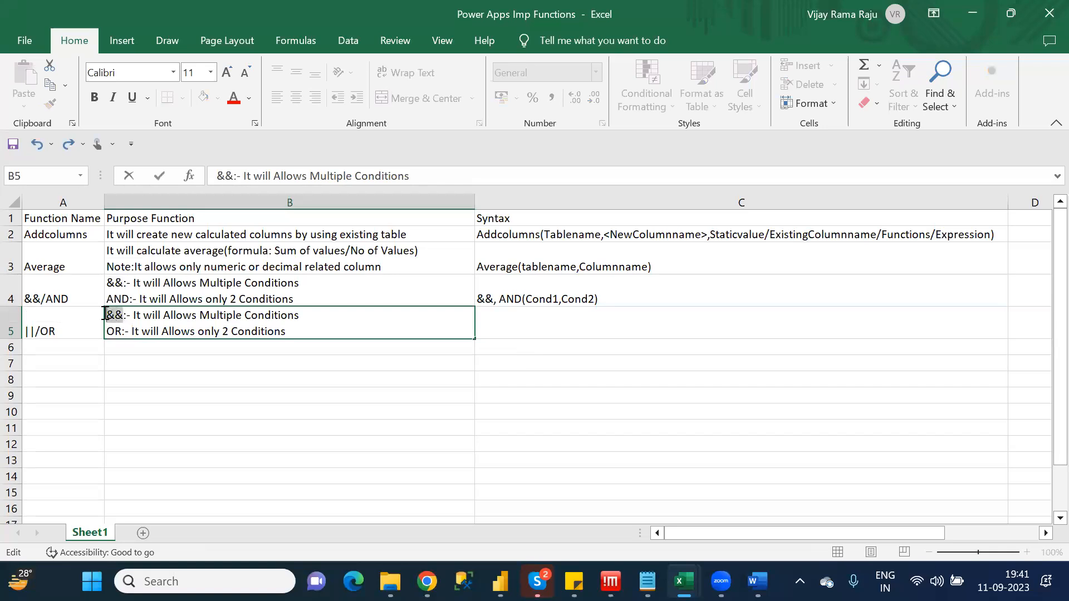
pyautogui.write('||')
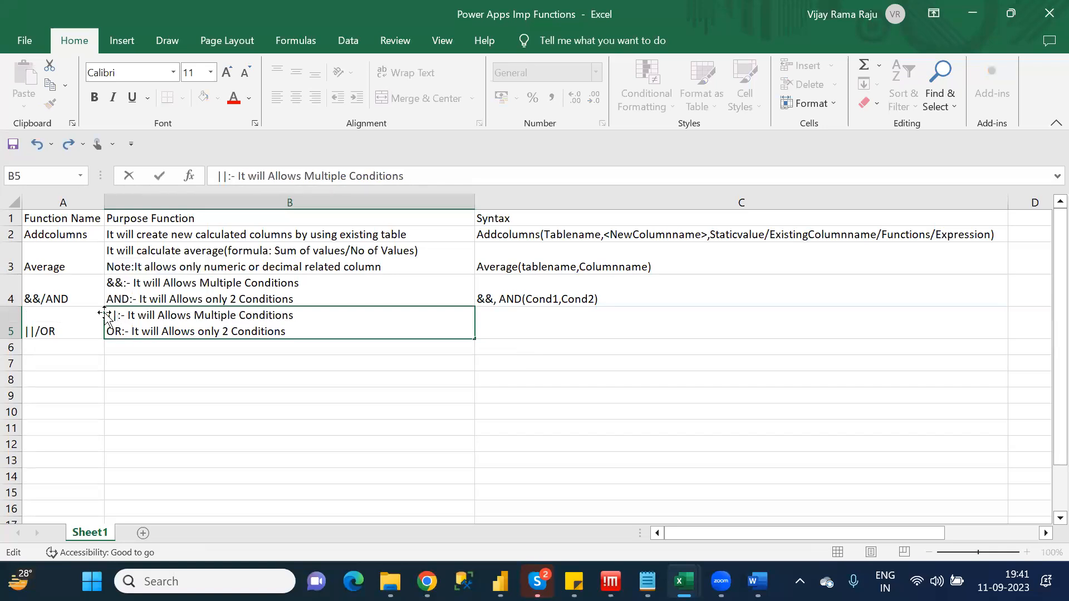
# Enter the syntax "|| , OR(Cond1,COnd2)" for the ||/OR function in cell C5
pyautogui.click(518, 317)
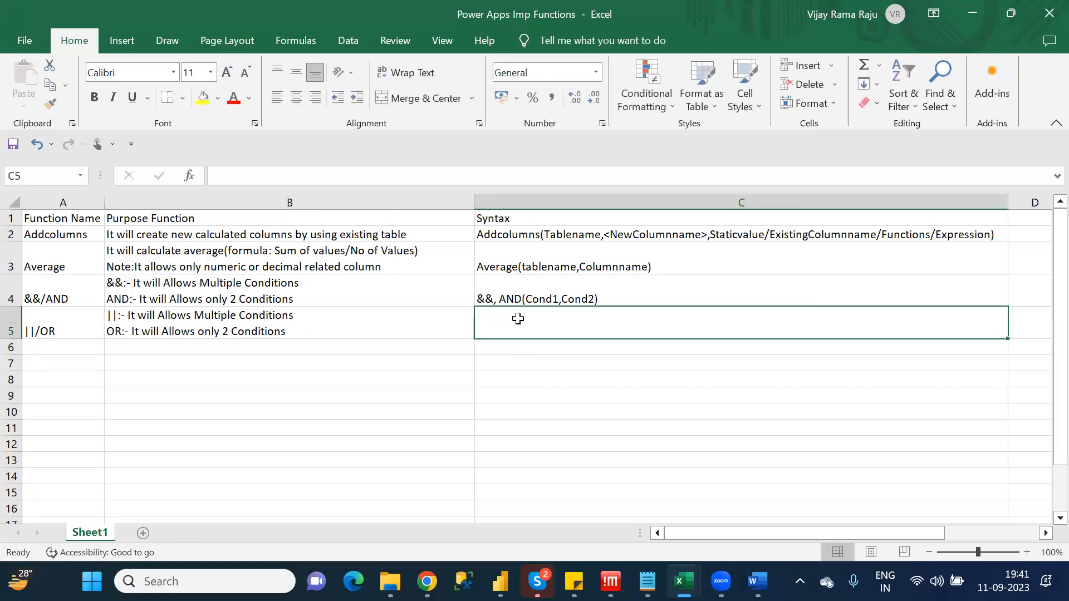
pyautogui.doubleClick(518, 318)
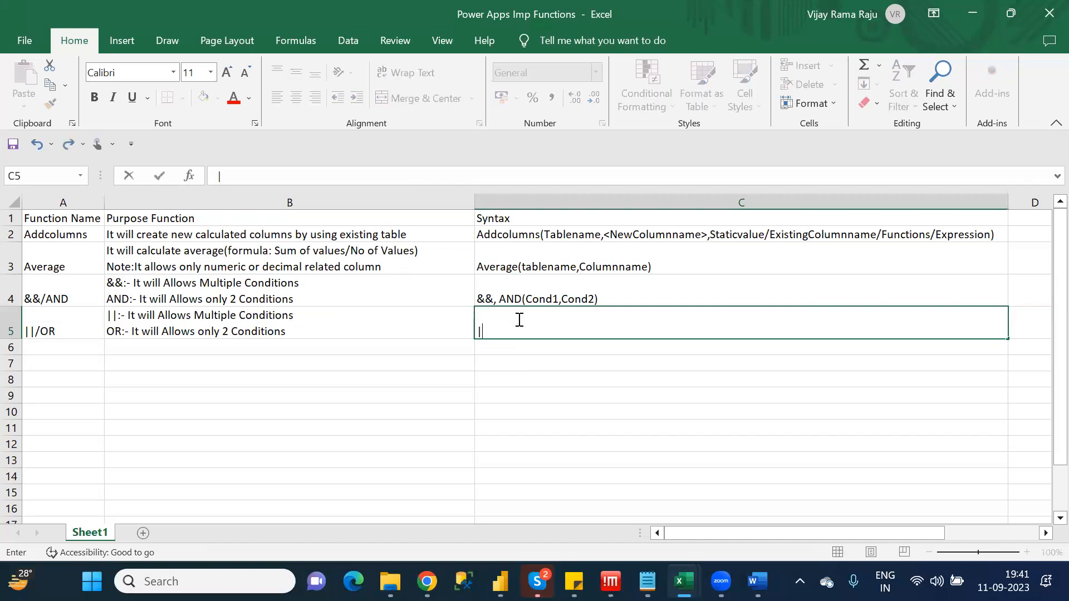
pyautogui.write('||, OR(Cond1,COnd2')
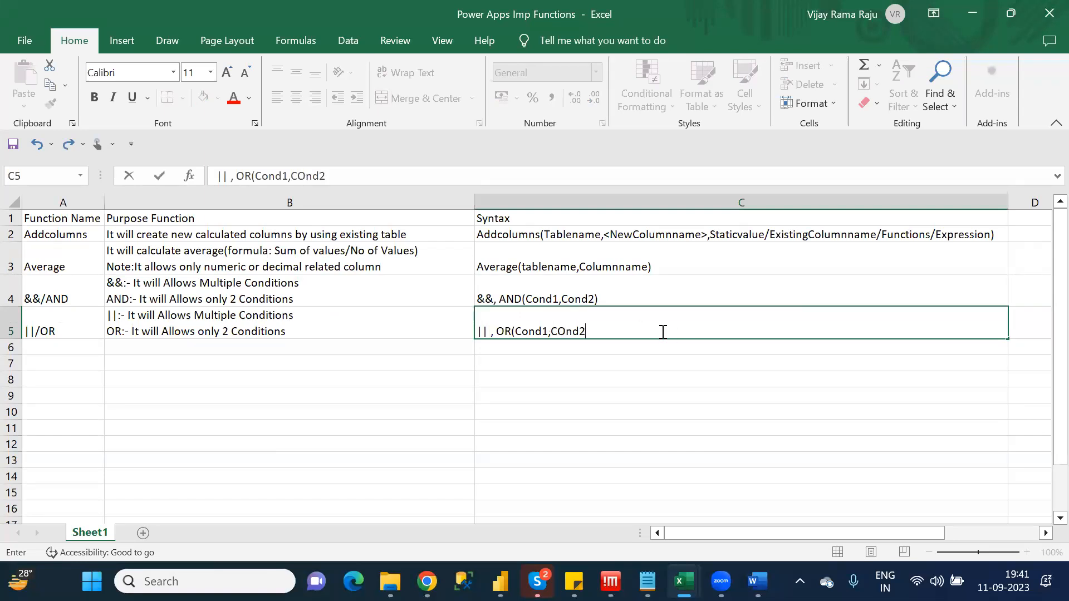
pyautogui.write(')')
pyautogui.press('Return')
# Enter "Back / Navigate" as the function name in cell A6
pyautogui.press('Left')
pyautogui.press('Left')
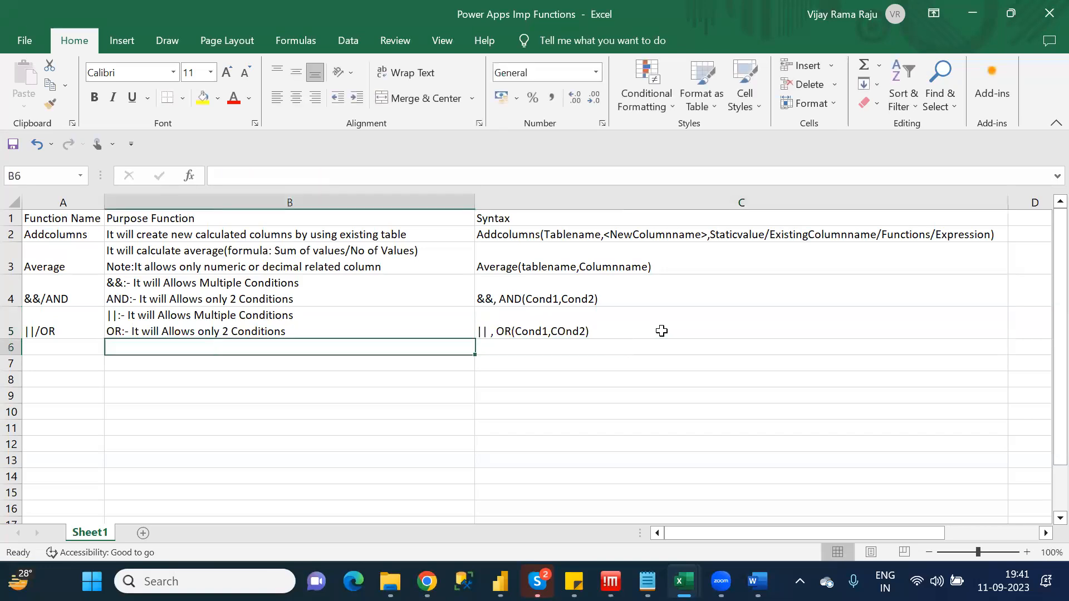
pyautogui.hotkey('alt', 'Tab')
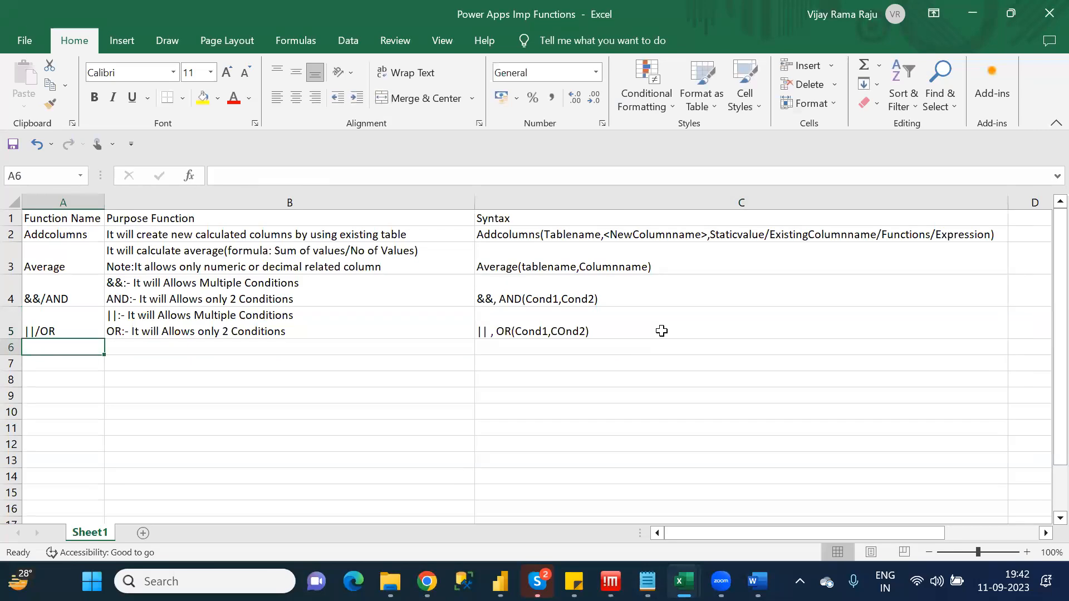
pyautogui.write('Back')
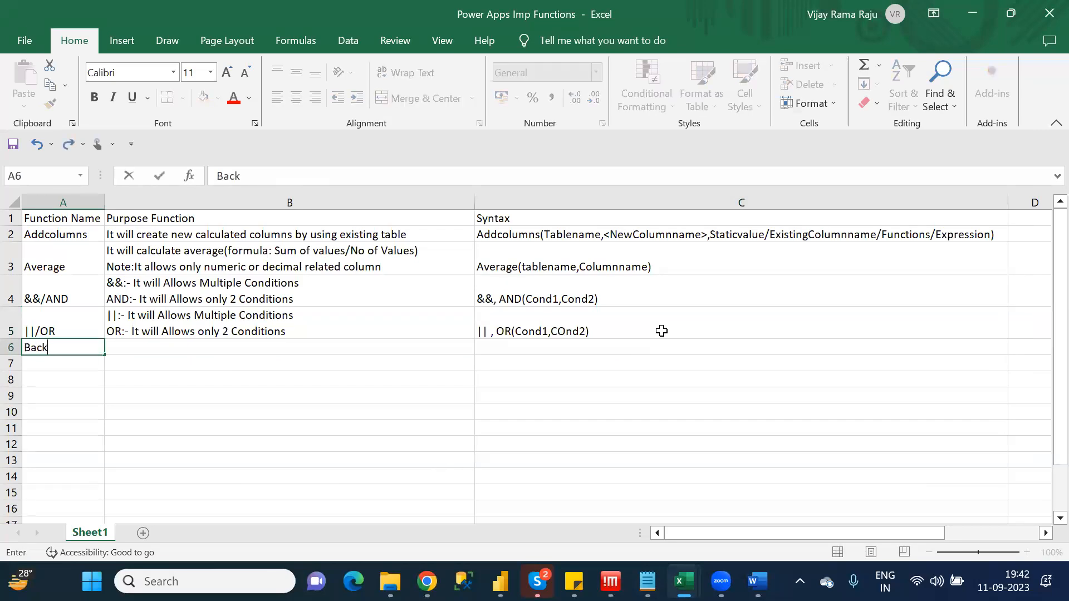
pyautogui.press('Tab')
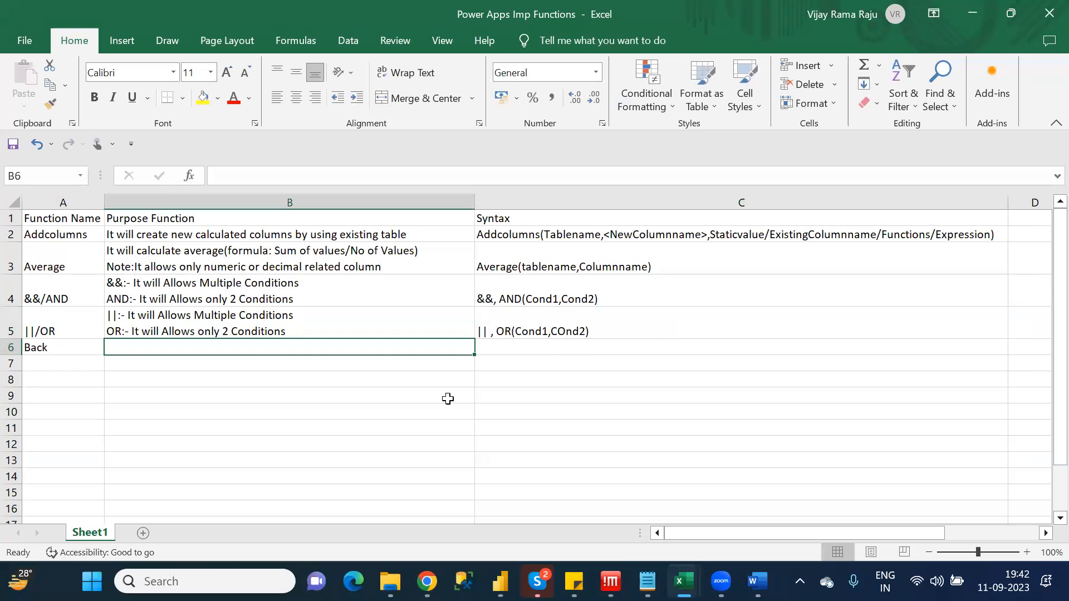
pyautogui.click(55, 348)
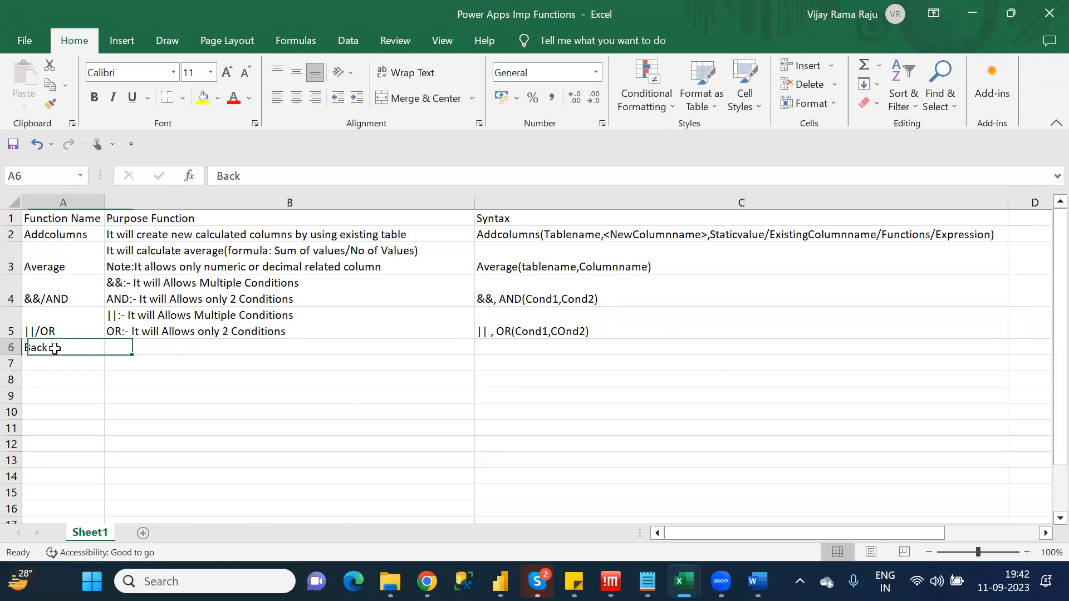
pyautogui.click(261, 176)
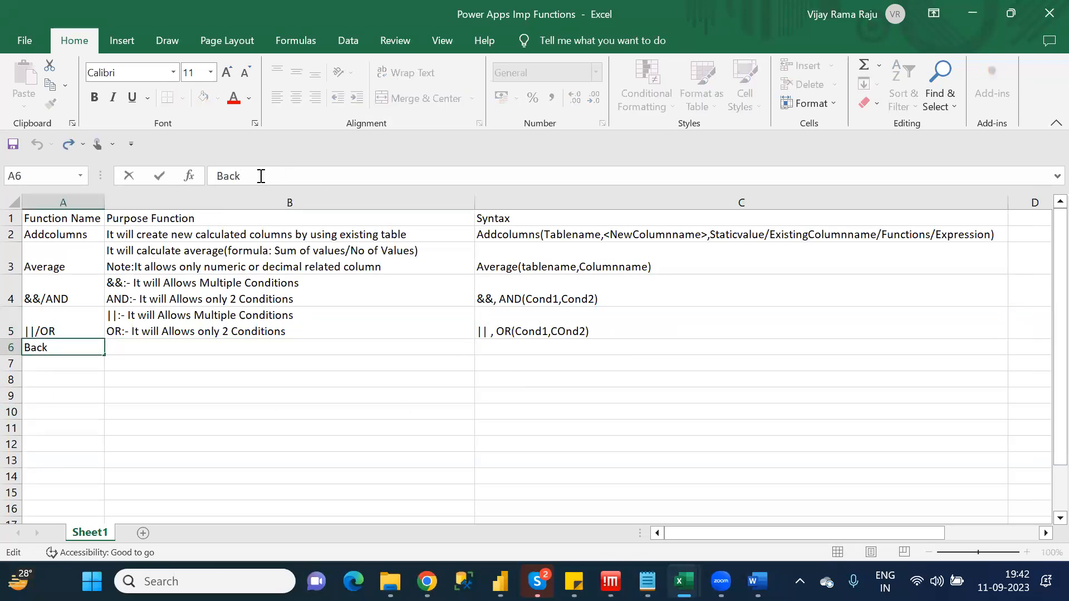
pyautogui.write('/ Navigate')
# Enter "Back: It will goto previous Screen" as the first line of the purpose in B6 and begin a second line
pyautogui.click(158, 351)
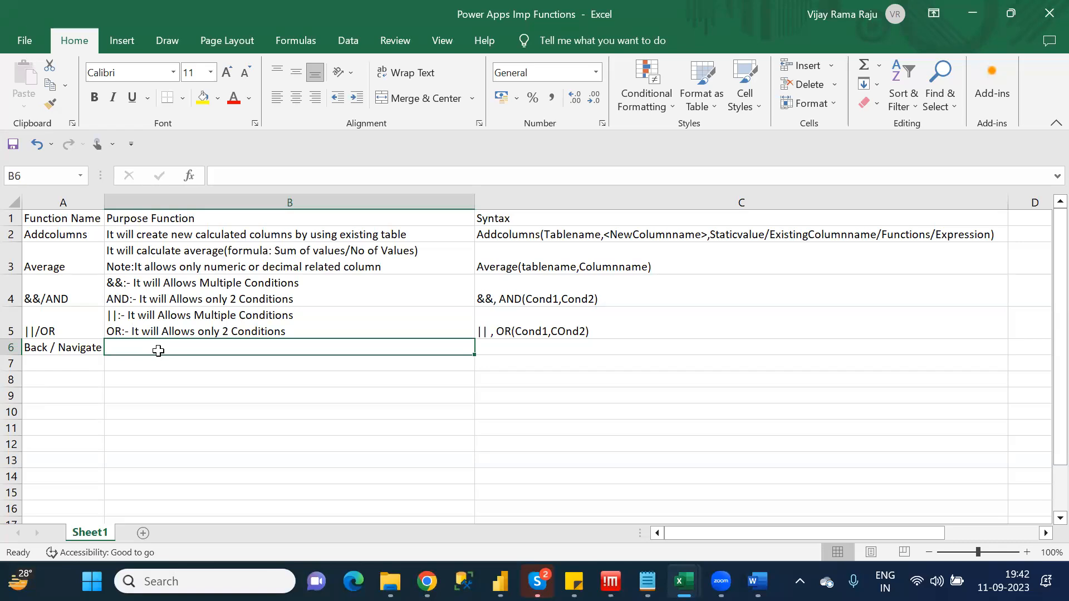
pyautogui.click(215, 182)
pyautogui.write('B')
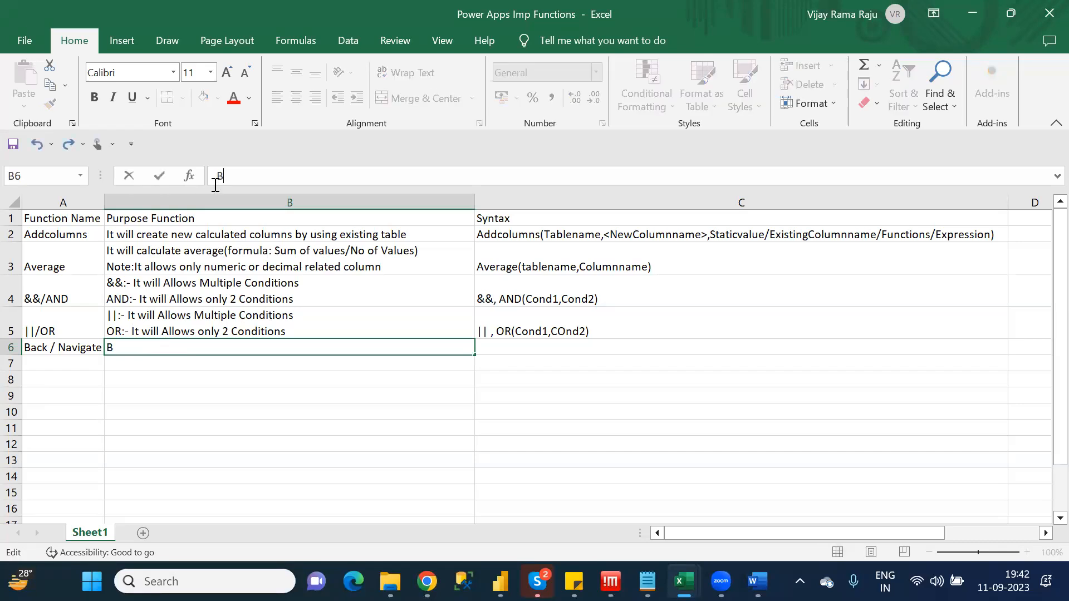
pyautogui.write('ack: It will goto previous Screen')
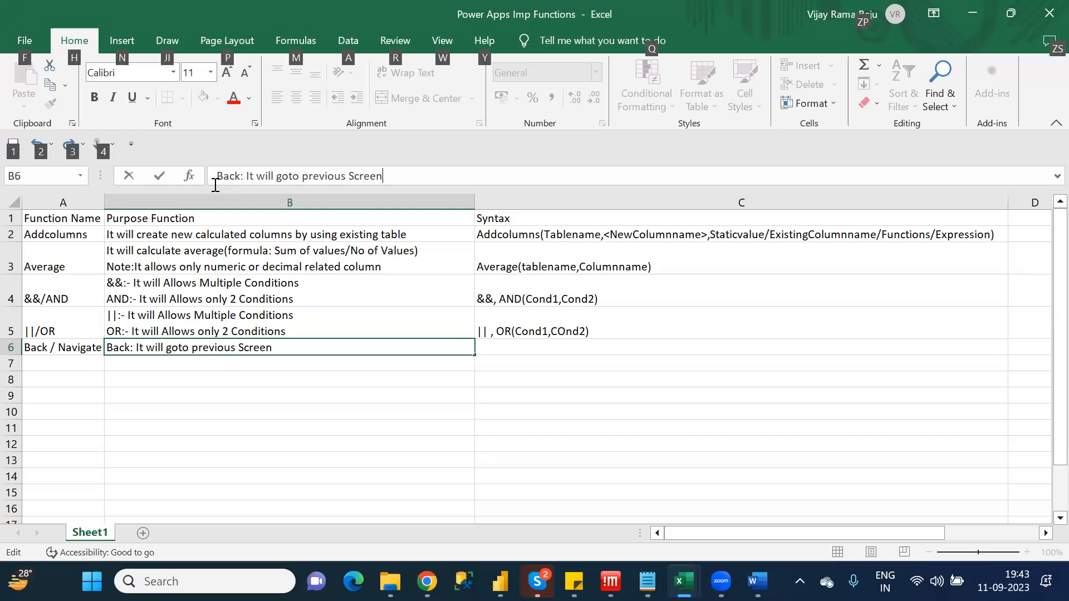
pyautogui.hotkey('alt', 'Return')
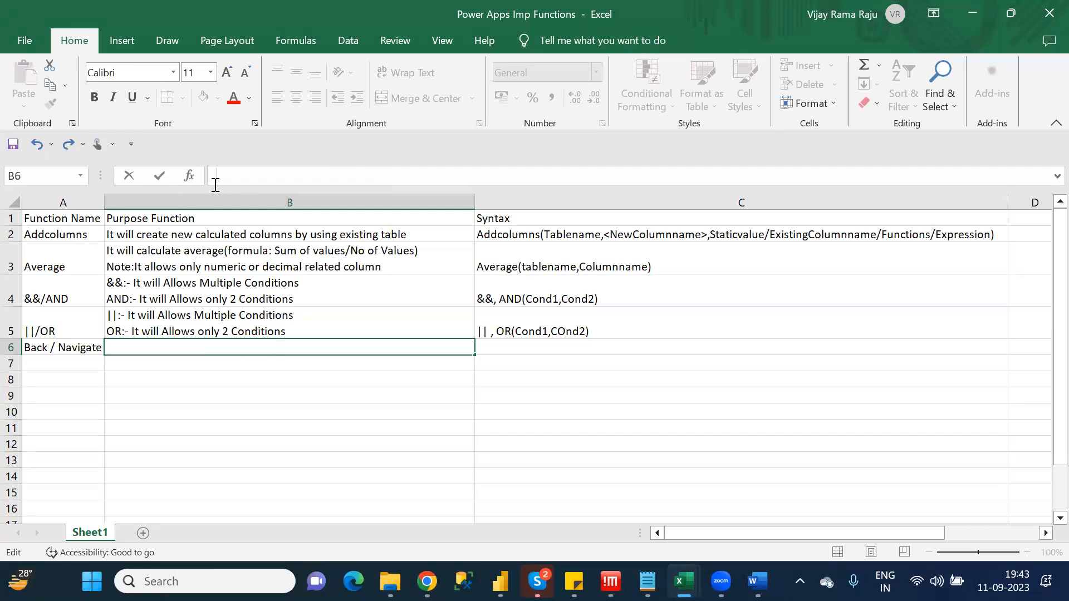
# Complete the second line of the purpose in B6 as "Navigate: It will goto a particular screen"
pyautogui.write('Navigate')
pyautogui.click(214, 374)
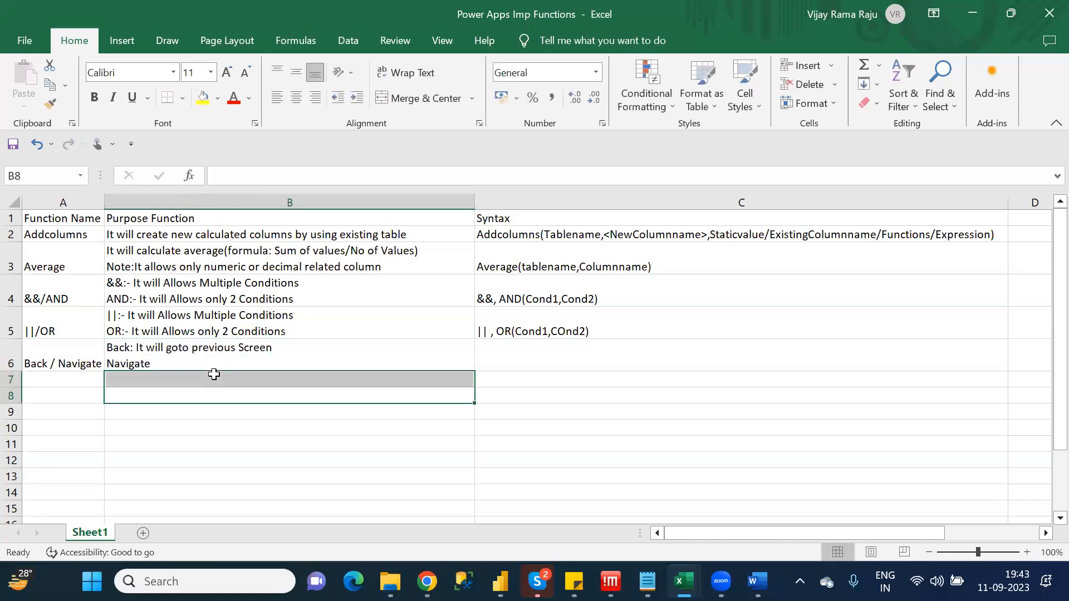
pyautogui.click(186, 359)
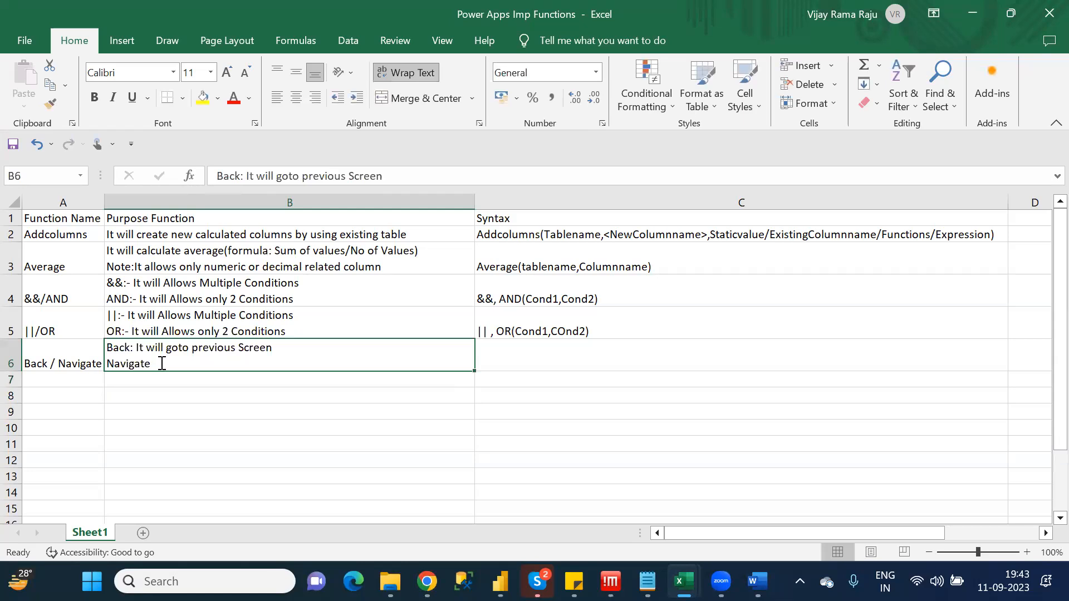
pyautogui.doubleClick(161, 364)
pyautogui.write(': ')
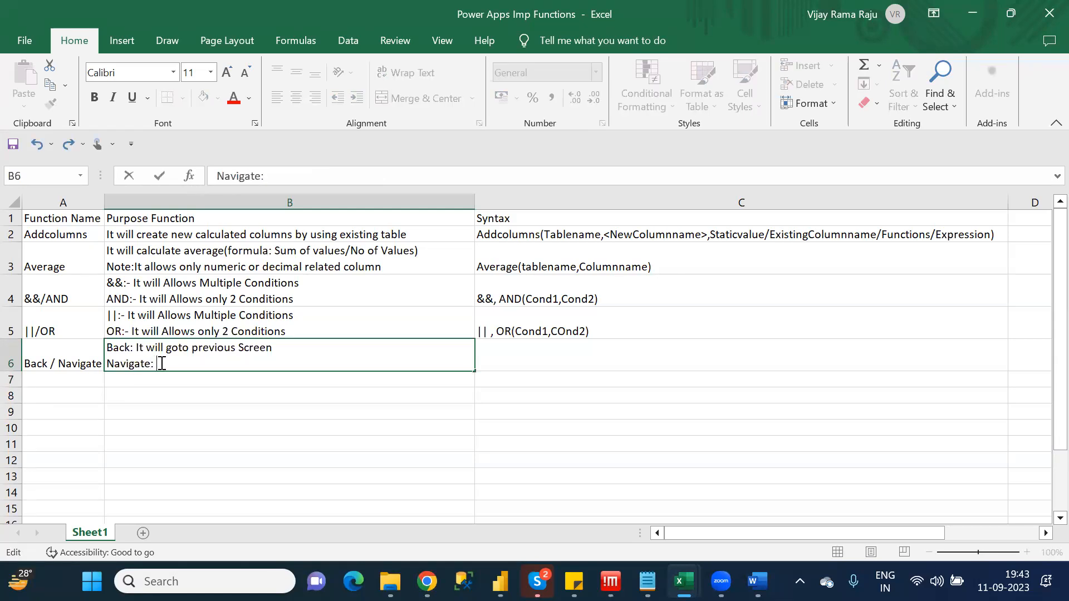
pyautogui.write('It will goto a par')
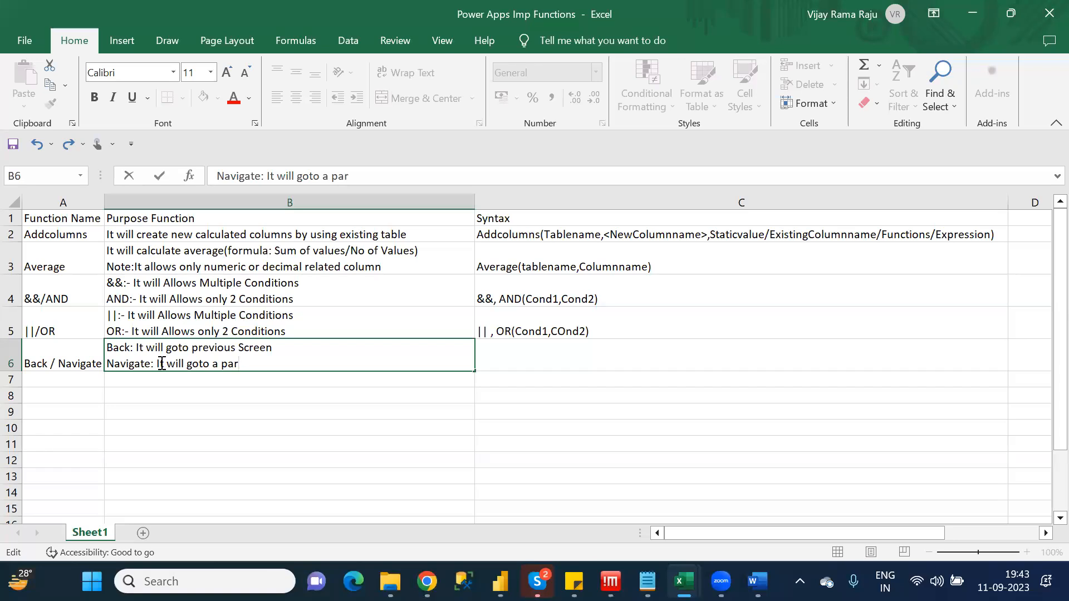
pyautogui.write('ticular screen')
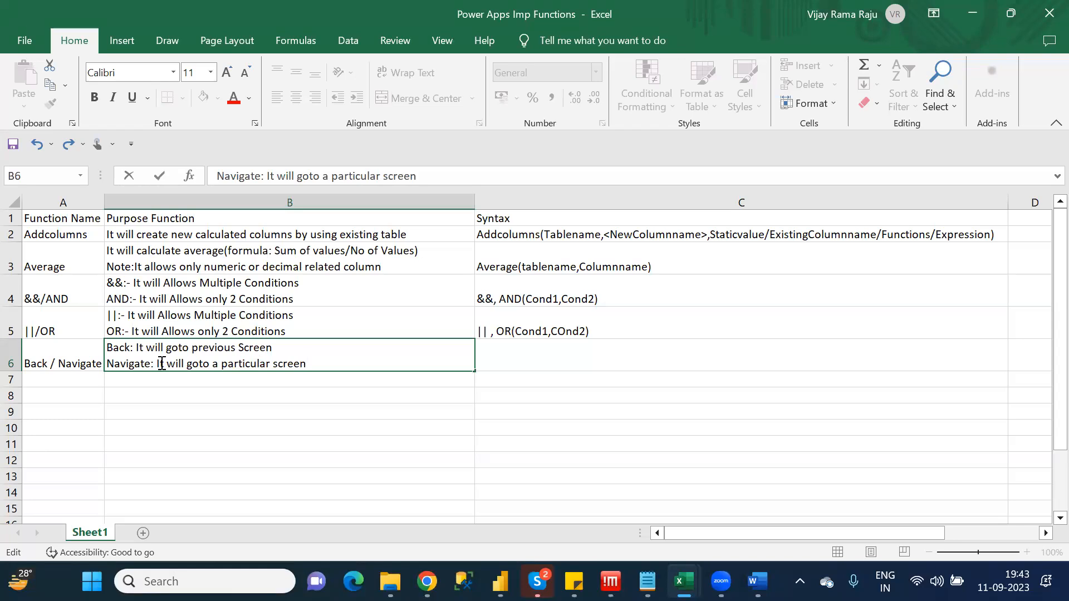
# Enter the syntax "Back()" with "Navigate(Screenname)" on a second line in cell C6
pyautogui.click(550, 363)
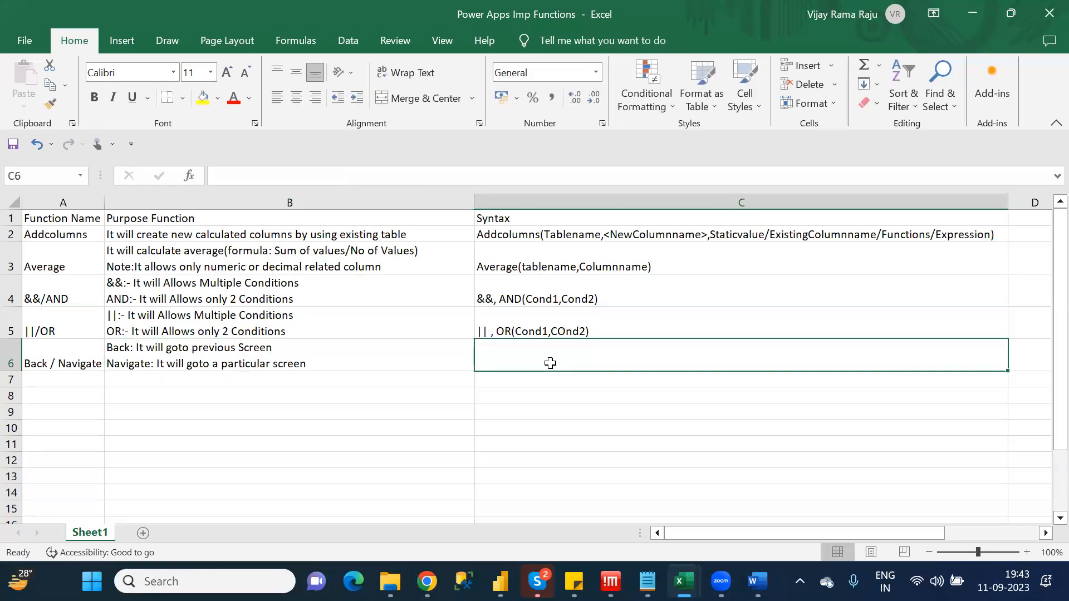
pyautogui.write('Back')
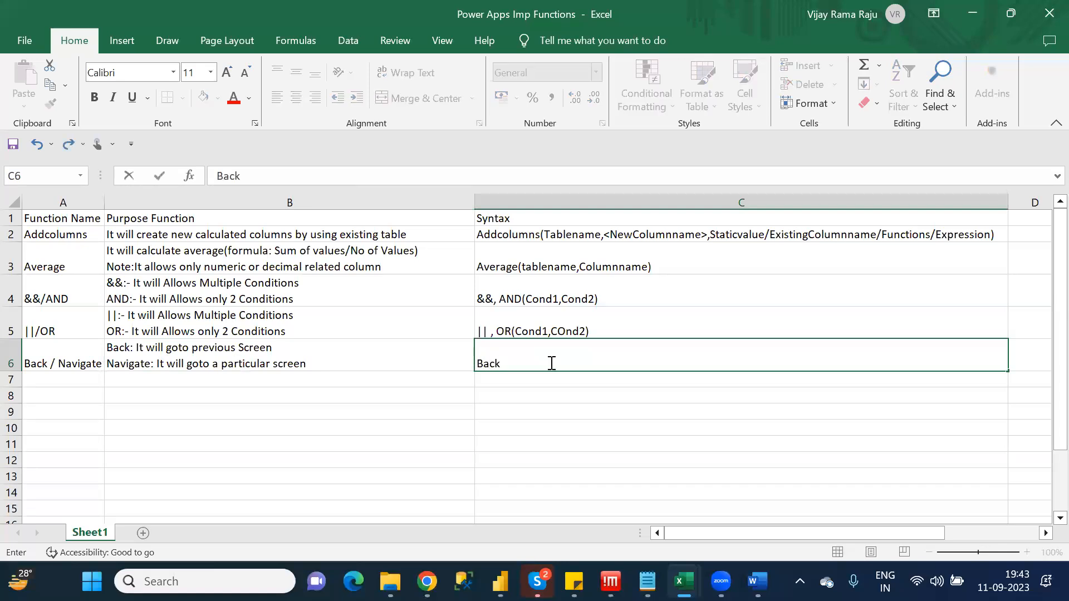
pyautogui.write('()')
pyautogui.hotkey('alt', 'Return')
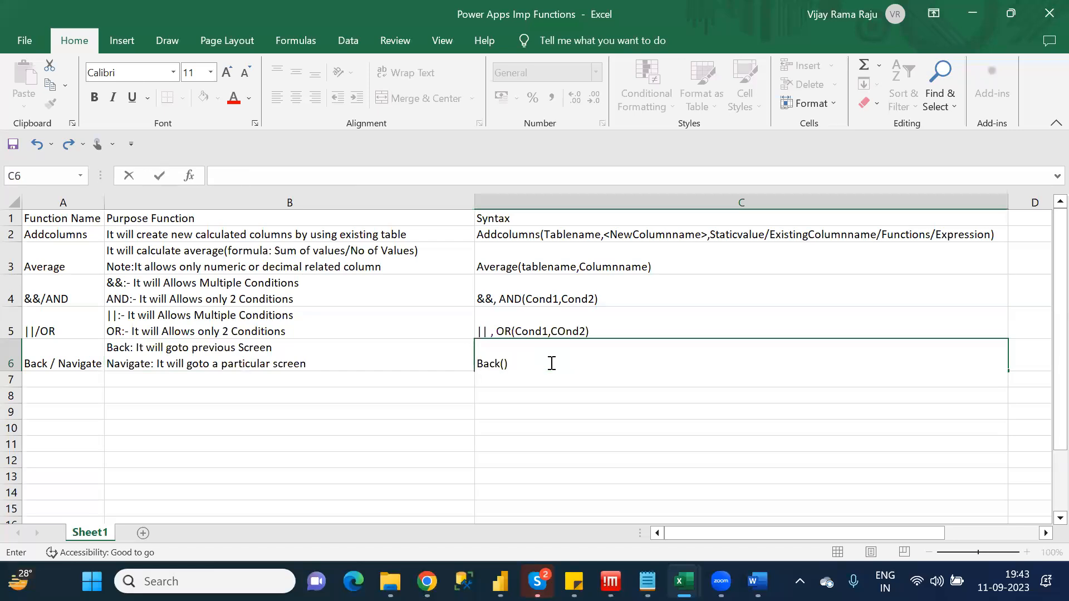
pyautogui.write('Navigate(Screenname)')
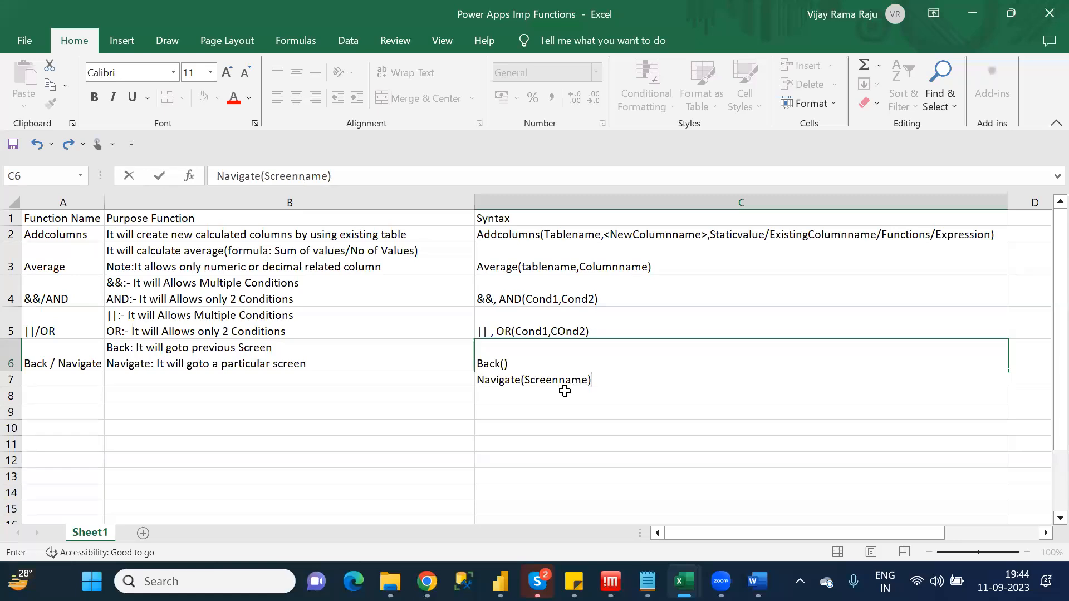
# Check the category notes for the next B function and enter "Blank" as the function name in cell A7
pyautogui.hotkey('alt', 'Tab')
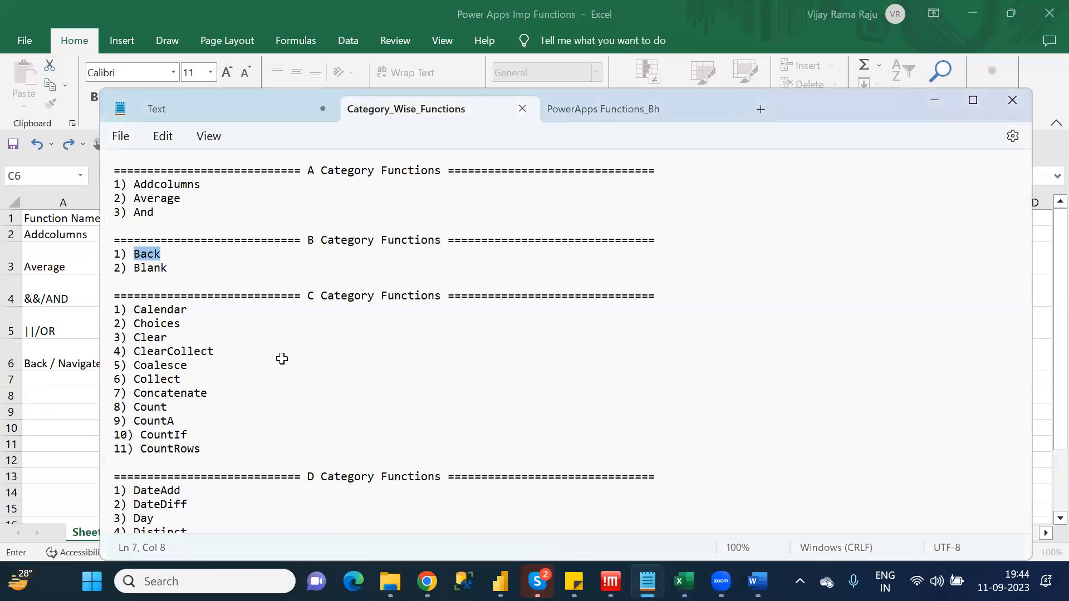
pyautogui.hotkey('alt', 'Tab')
pyautogui.click(64, 378)
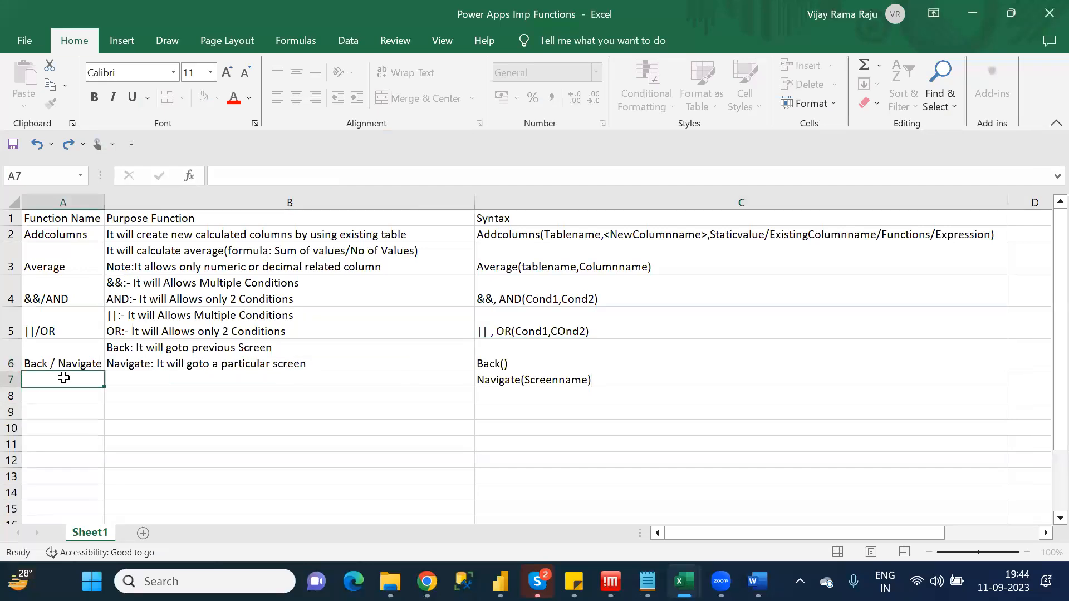
pyautogui.write('Blank')
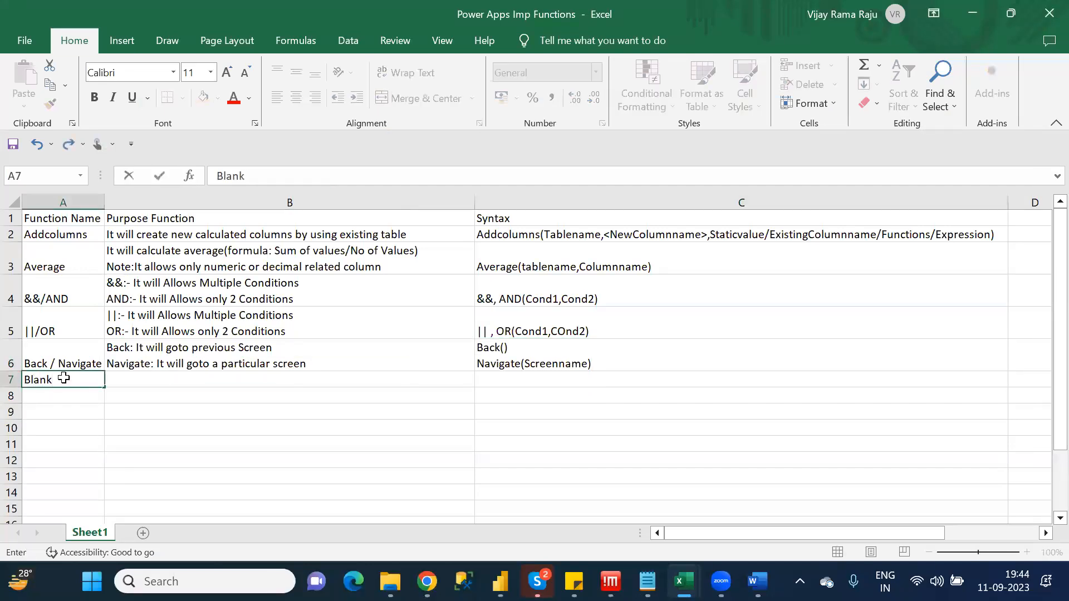
pyautogui.press('Tab')
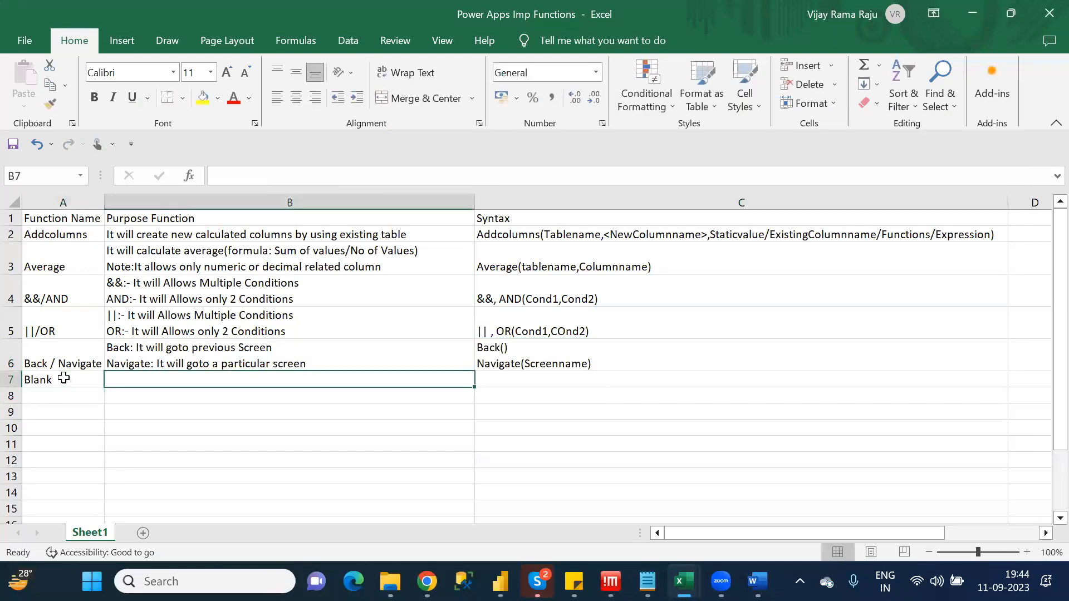
# Enter "It will generate empty values" as the purpose of the Blank function in cell B7
pyautogui.write('It wi')
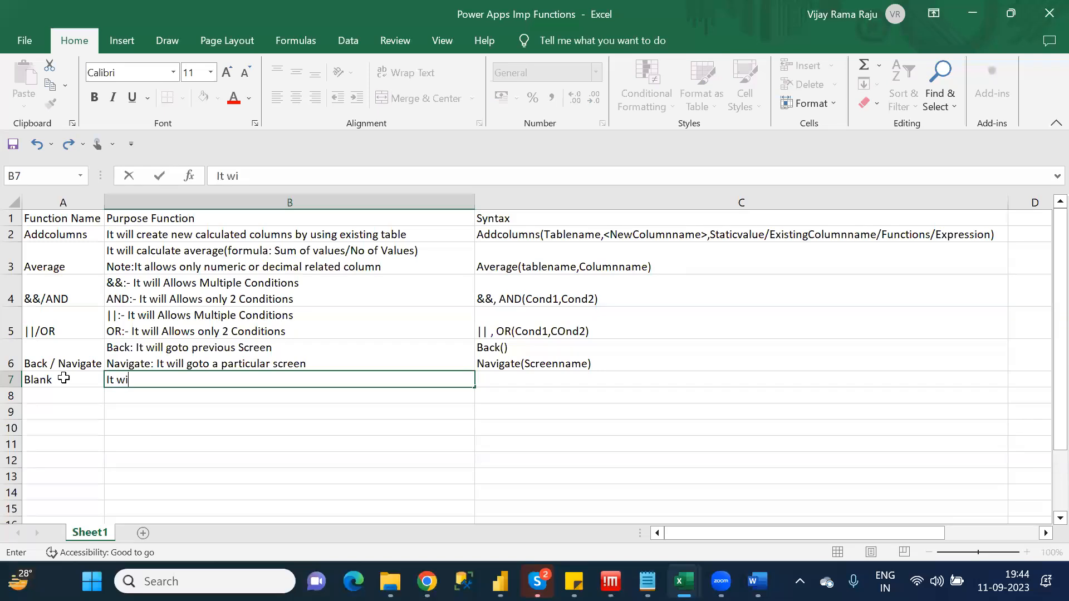
pyautogui.write('ll generate empty vl')
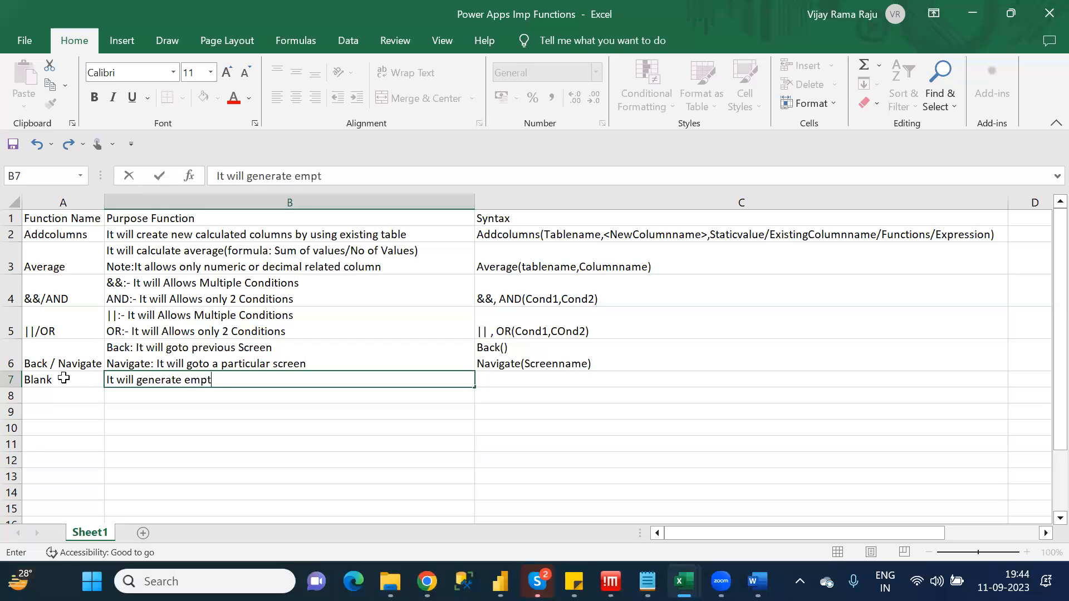
pyautogui.press('BackSpace')
pyautogui.write('alu')
pyautogui.press('BackSpace')
pyautogui.press('BackSpace')
pyautogui.write('lues')
pyautogui.press('Tab')
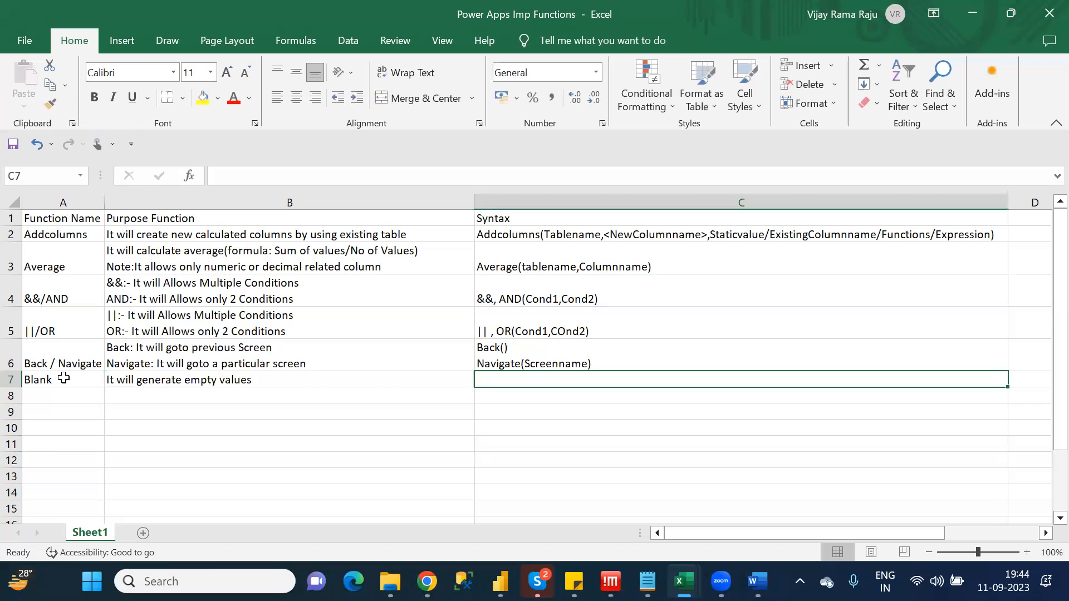
# Enter the syntax "Blank()" in cell C7 and save the workbook
pyautogui.write('Blank()')
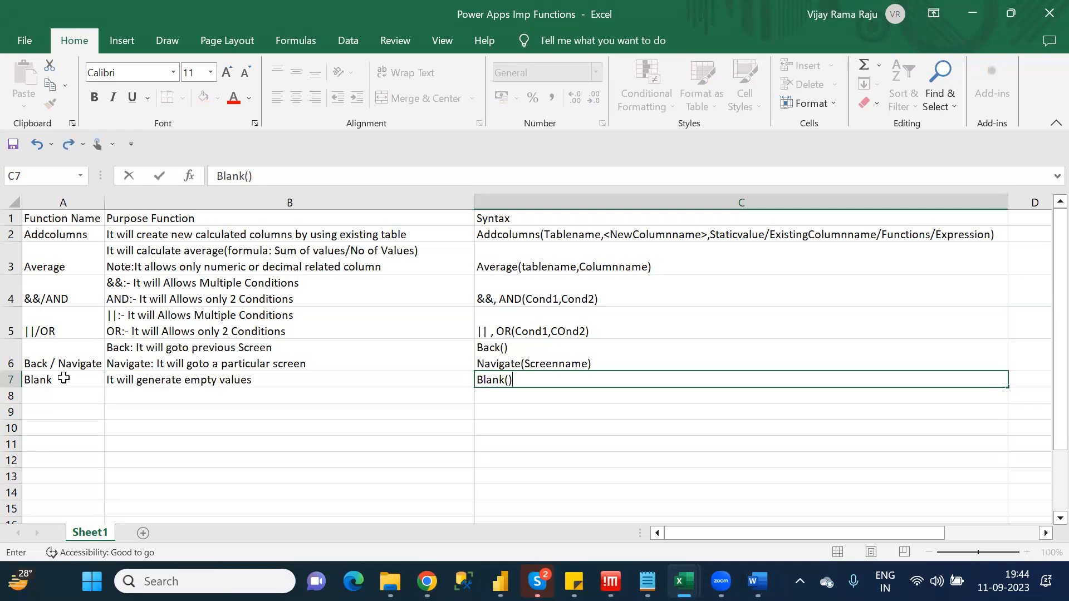
pyautogui.hotkey('ctrl', 's')
# Check the C category in the Notepad list and open the Calendar entry of the Power Fx formula reference in a new Chrome tab
pyautogui.hotkey('alt', 'Tab')
pyautogui.press('Down')
pyautogui.press('Down')
pyautogui.press('Down')
pyautogui.press('Down')
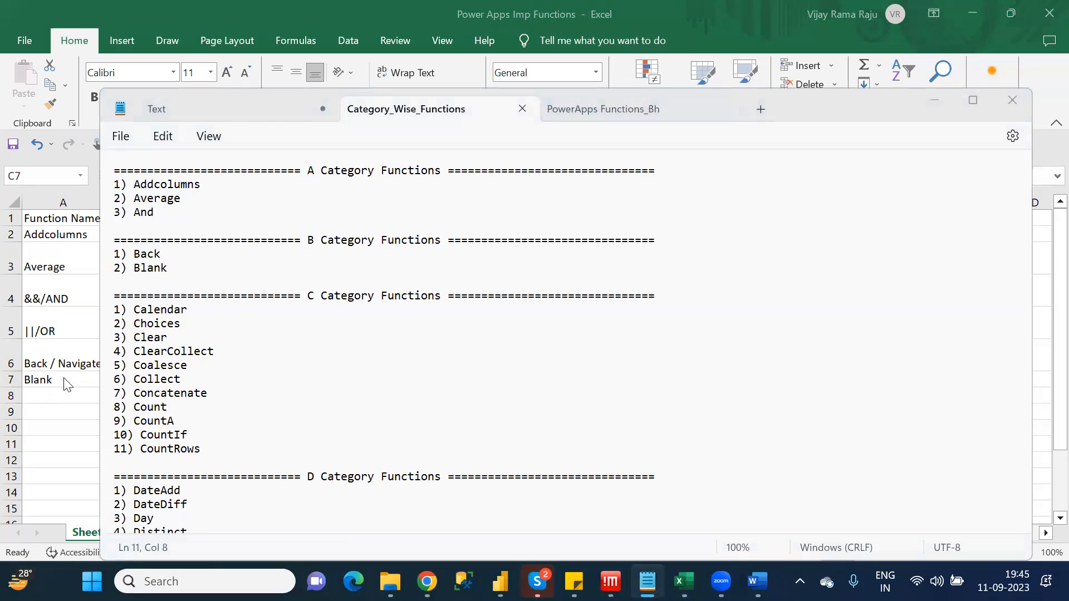
pyautogui.hotkey('alt', 'Tab')
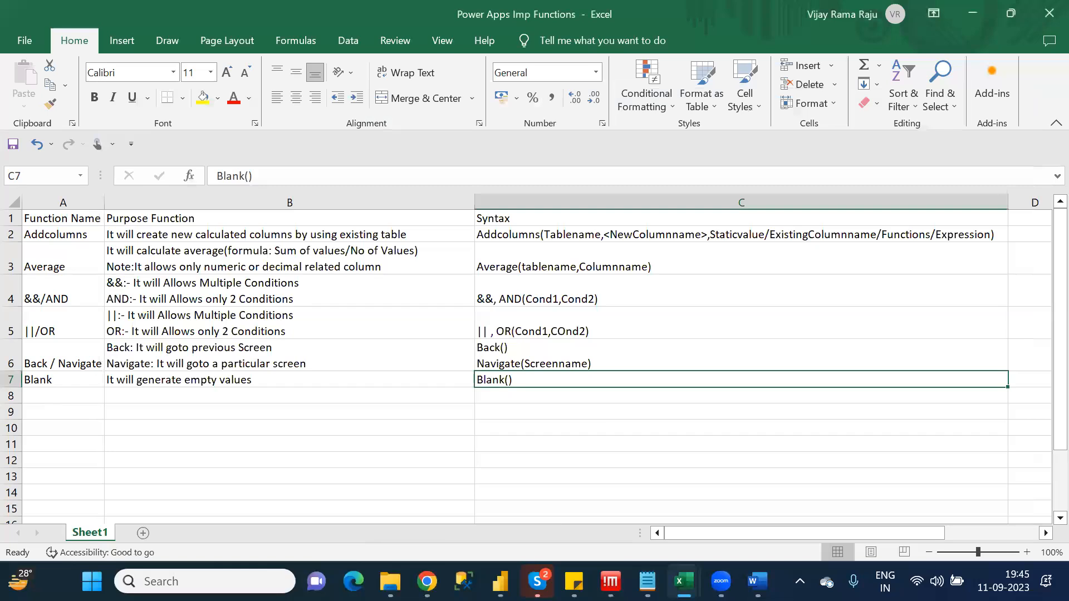
pyautogui.moveTo(427, 581)
pyautogui.click(449, 500)
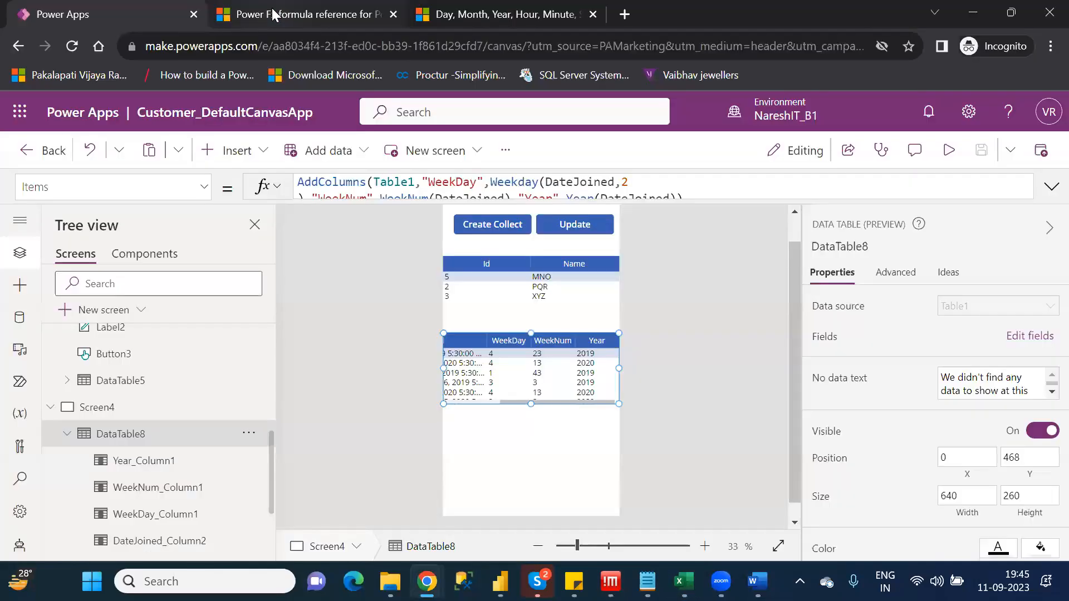
pyautogui.click(271, 11)
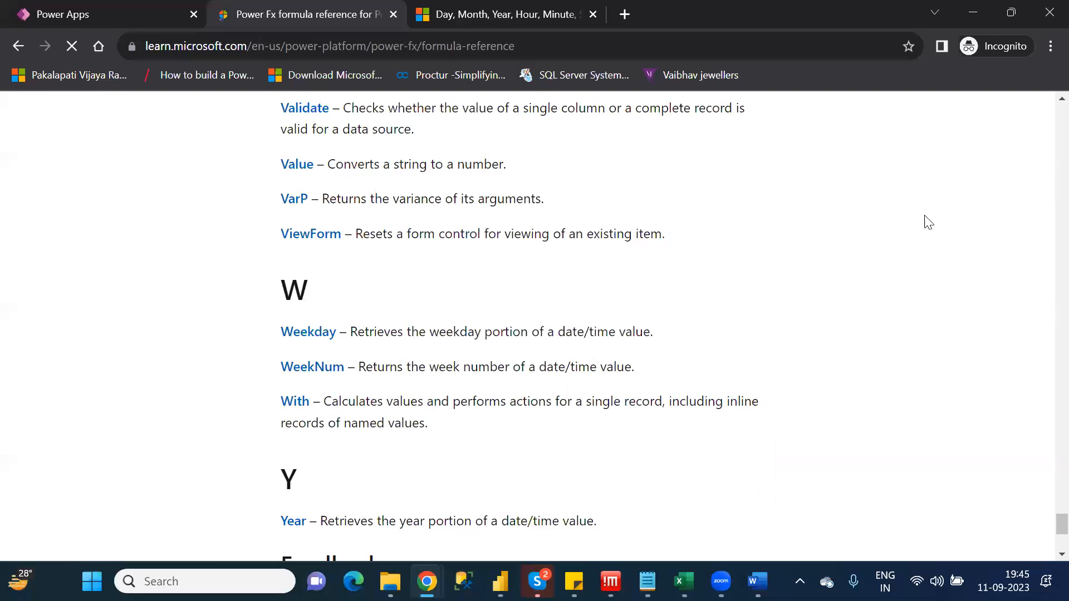
pyautogui.scroll(20, 927, 222)
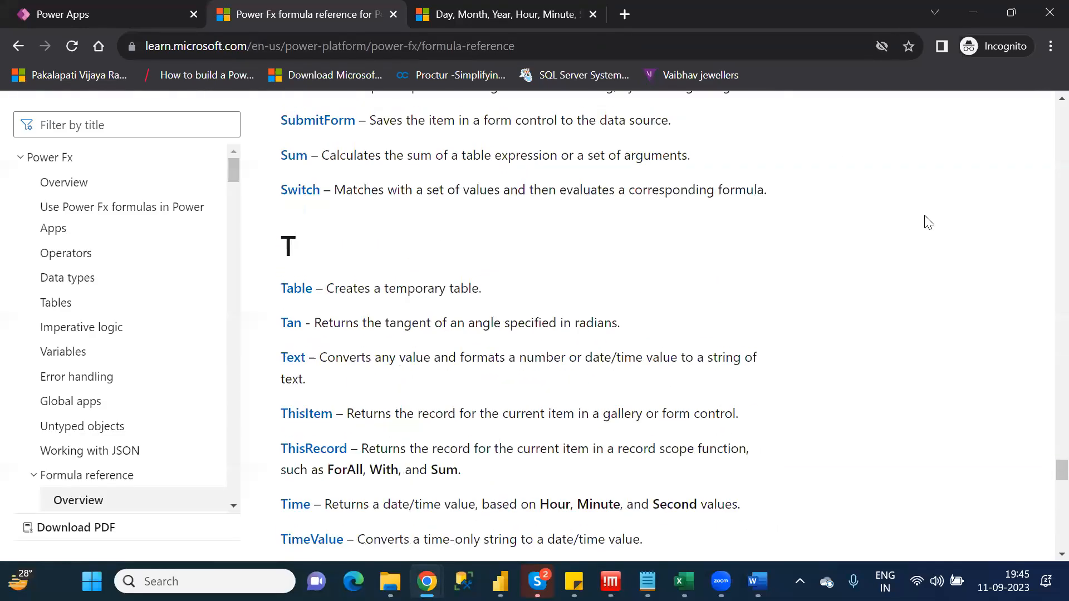
pyautogui.scroll(20, 927, 221)
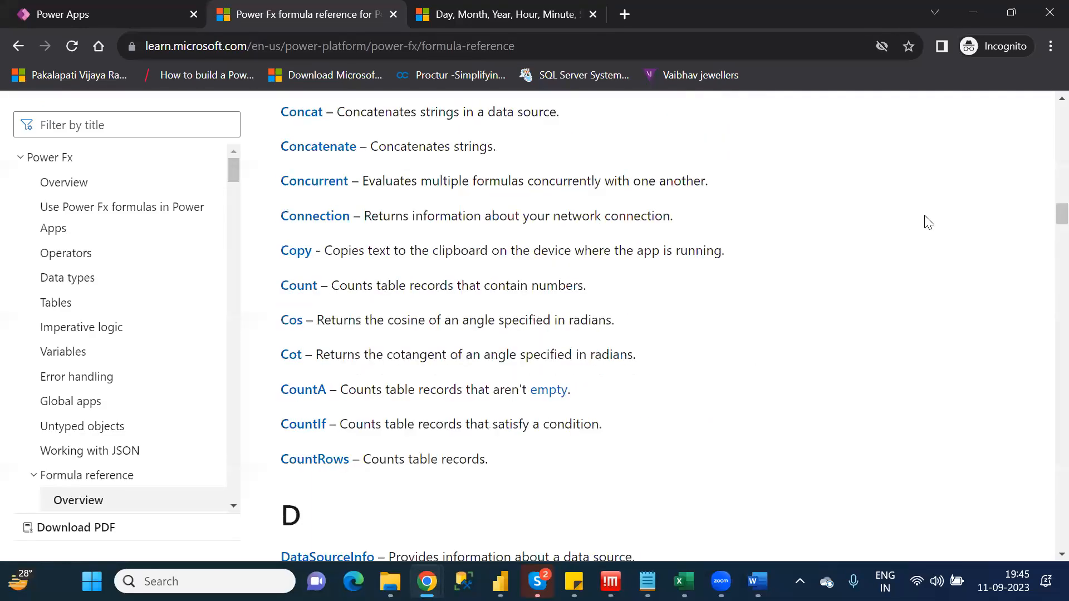
pyautogui.scroll(-8, 927, 221)
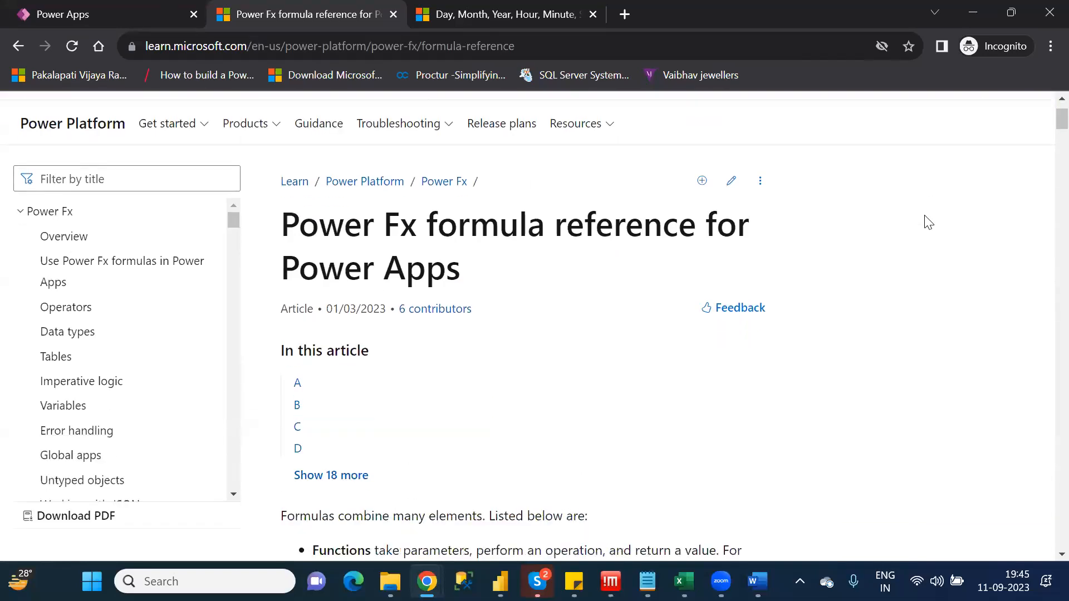
pyautogui.scroll(-10, 927, 222)
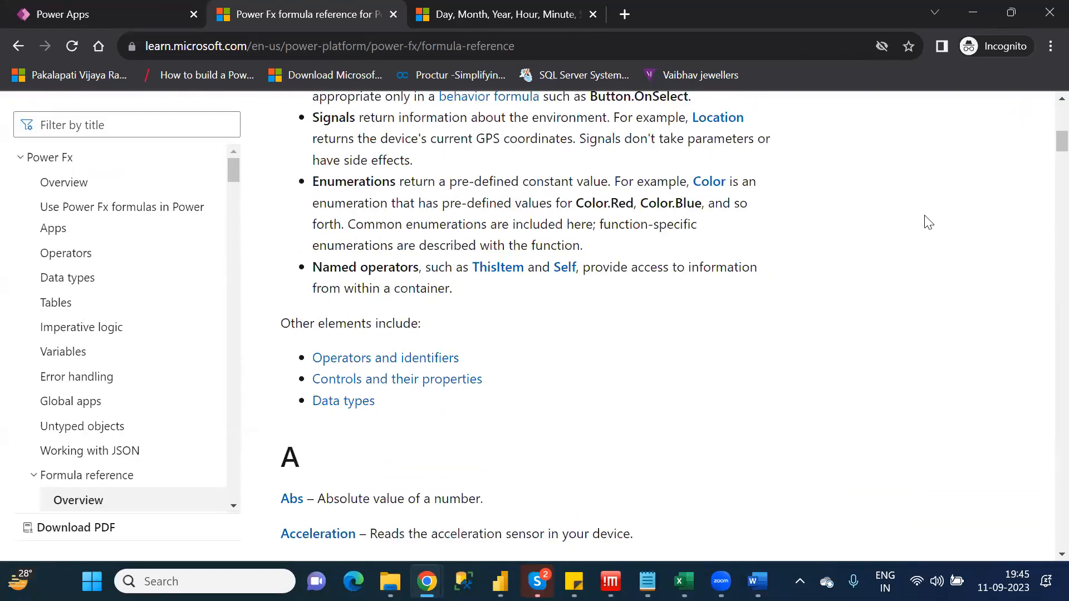
pyautogui.scroll(-6, 928, 222)
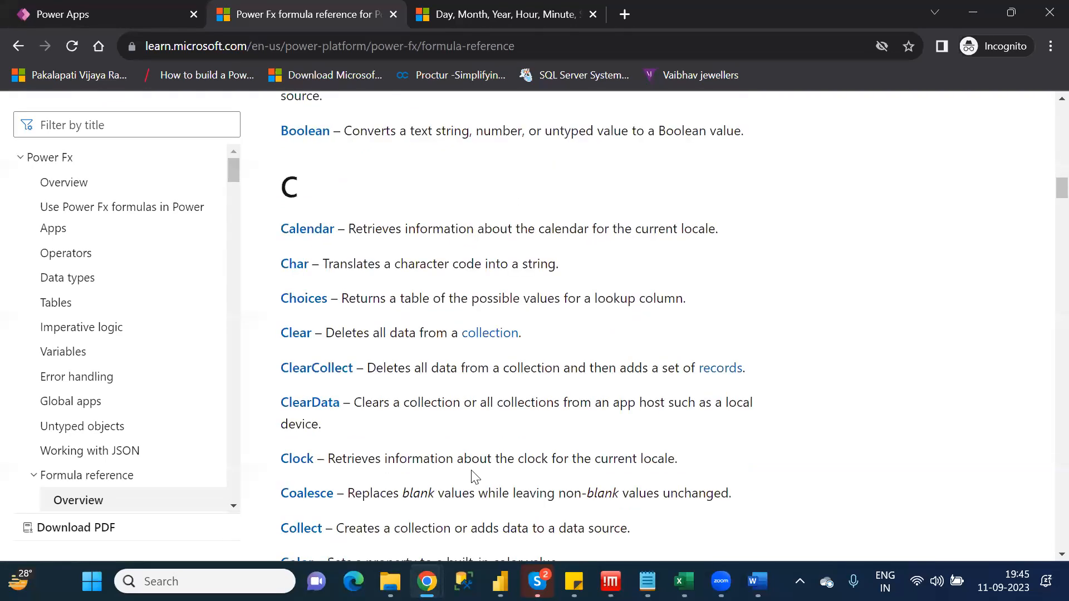
pyautogui.middleClick(295, 236)
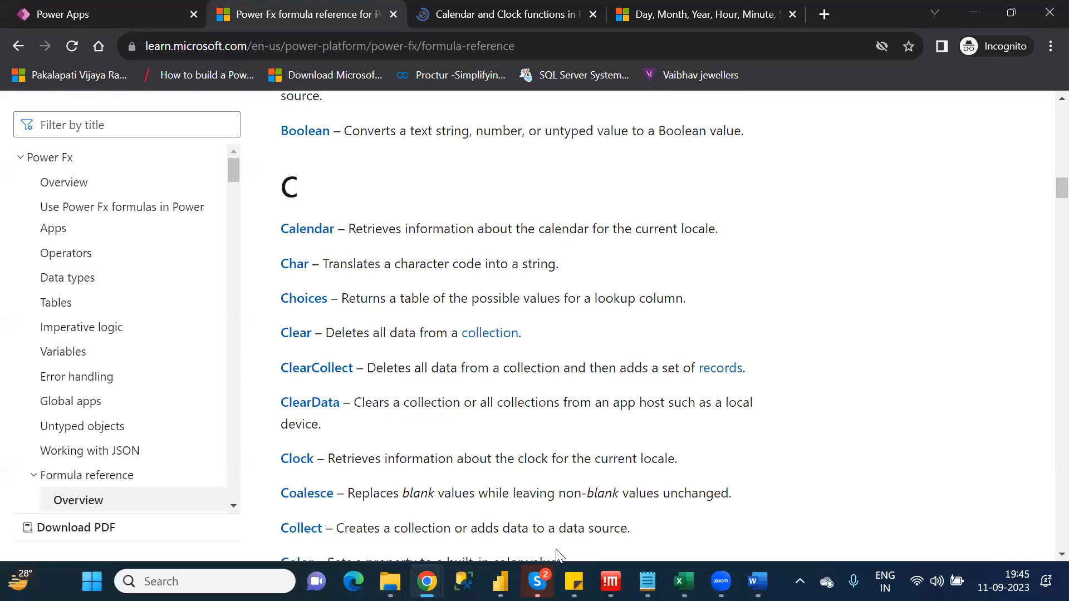
# Read the Calendar and Clock functions article, examining the table of functions and their descriptions
pyautogui.click(473, 16)
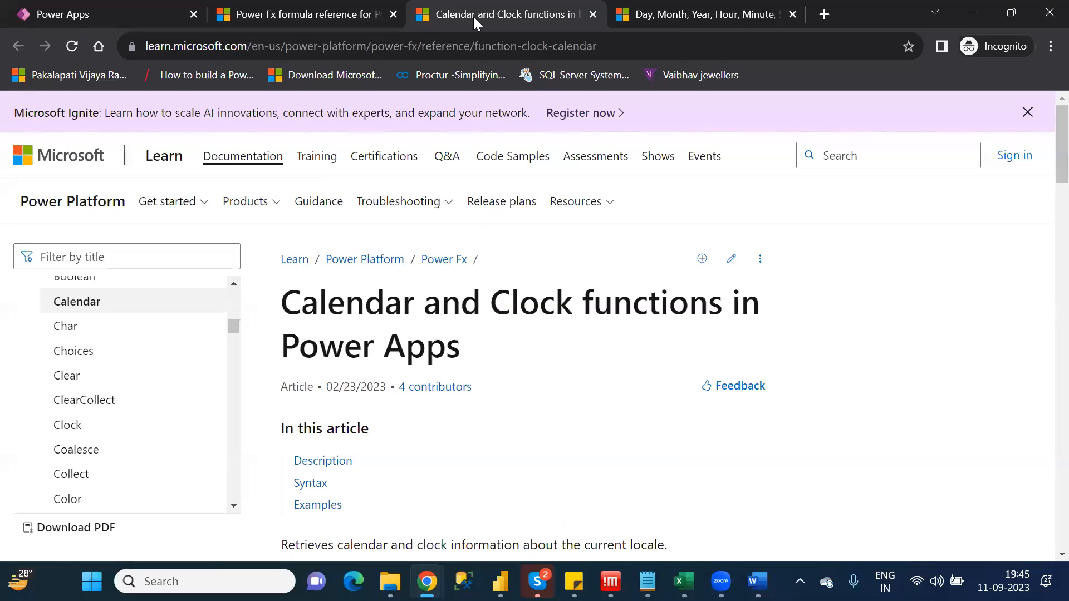
pyautogui.press('Down')
pyautogui.press('Down')
pyautogui.press('Down')
pyautogui.press('Down')
pyautogui.press('Down')
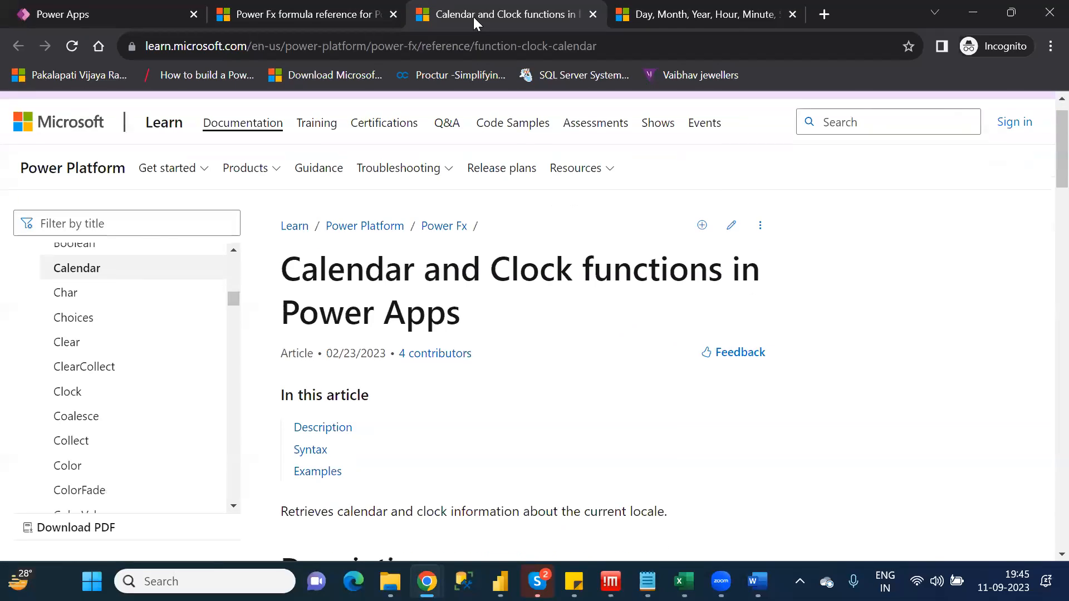
pyautogui.press('Down')
pyautogui.press('Down')
pyautogui.press('Down')
pyautogui.press('Down')
pyautogui.press('Down')
pyautogui.press('Down')
pyautogui.press('Down')
pyautogui.press('Down')
pyautogui.press('Down')
pyautogui.press('Down')
pyautogui.press('Down')
pyautogui.press('Down')
pyautogui.press('Down')
pyautogui.press('Down')
pyautogui.press('Down')
pyautogui.press('Down')
pyautogui.press('Down')
pyautogui.press('Down')
pyautogui.press('Down')
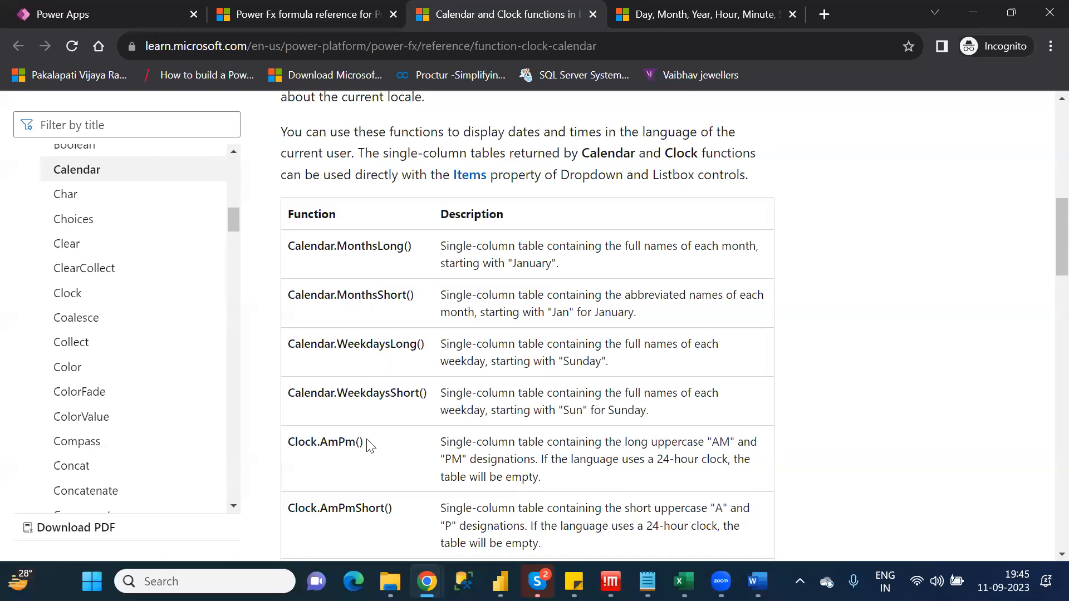
pyautogui.scroll(-2, 367, 446)
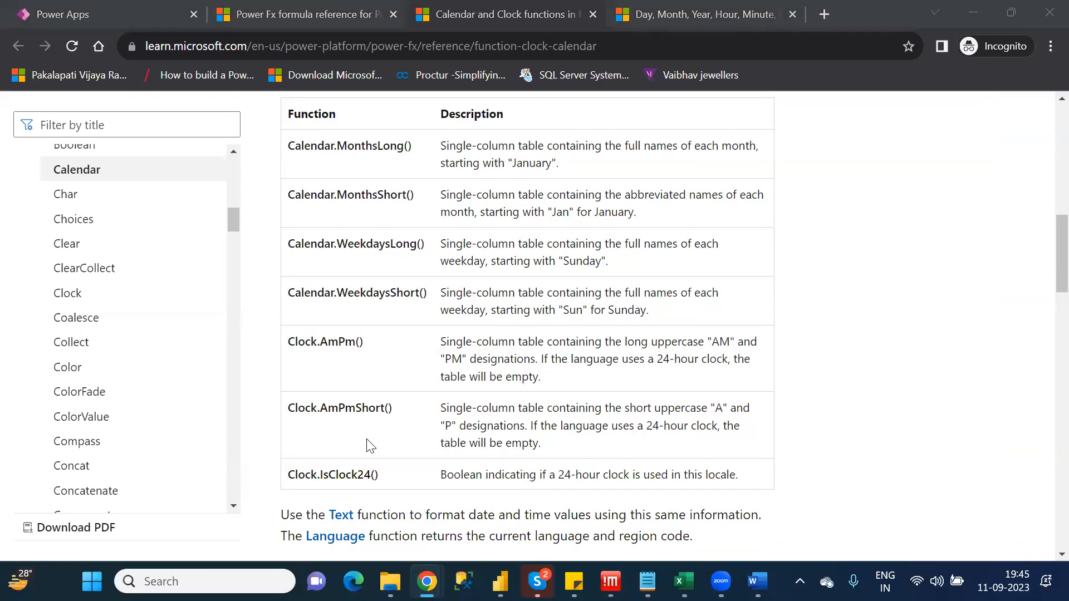
# Switch back to the Excel workbook and enter "Calendar" as the function name in cell A8
pyautogui.hotkey('alt', 'Tab')
pyautogui.press('Tab')
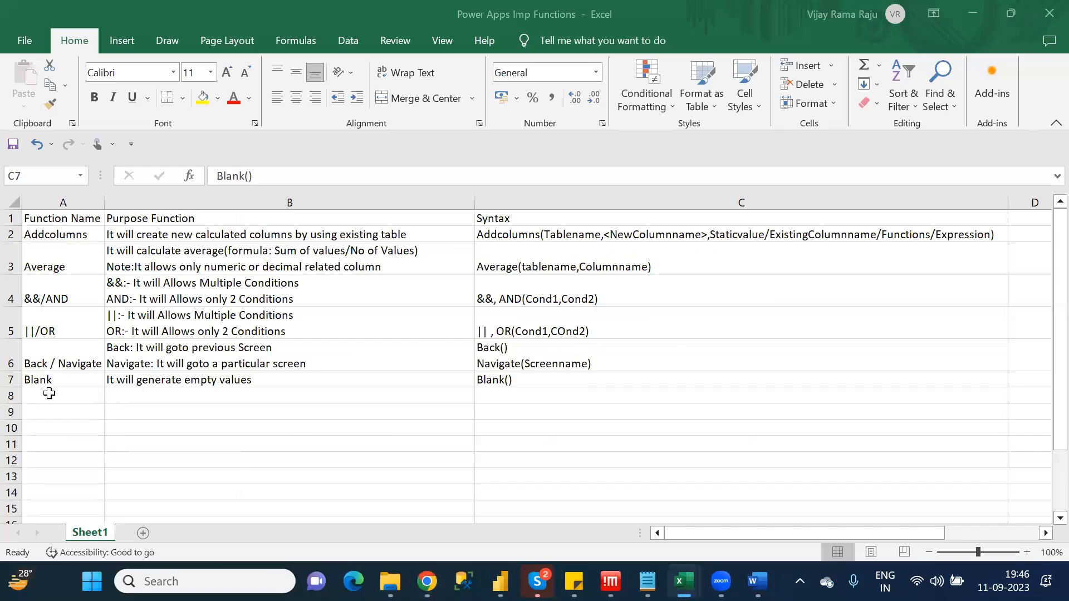
pyautogui.click(49, 393)
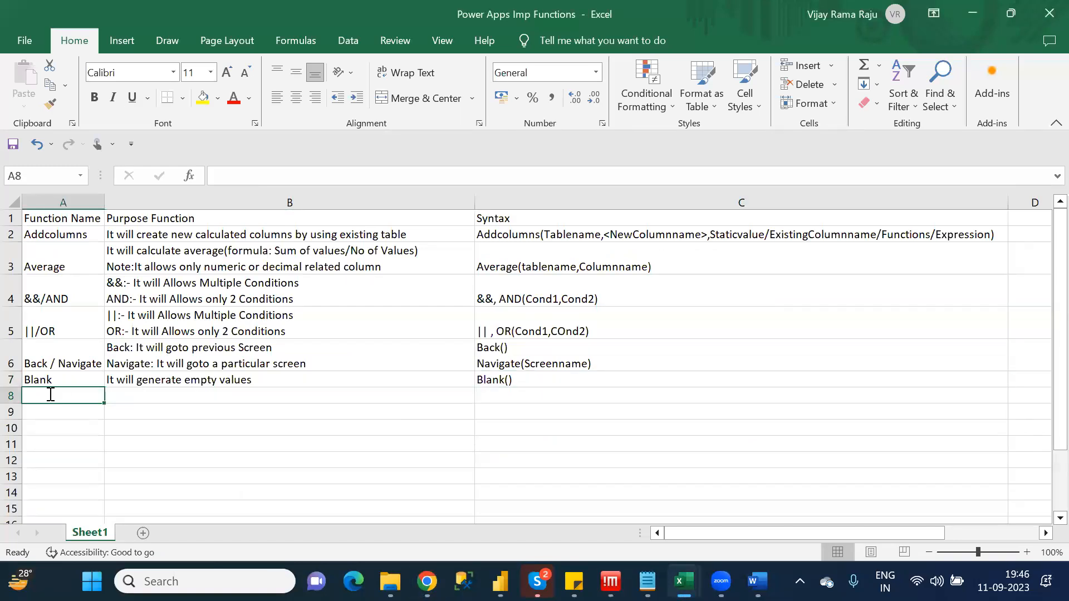
pyautogui.write('Calendar')
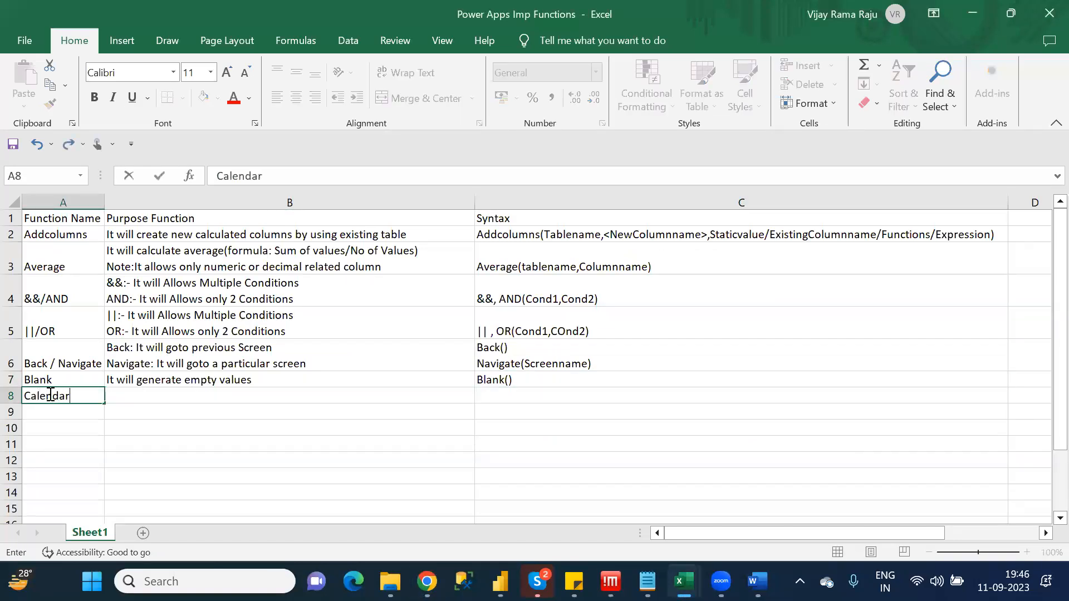
pyautogui.press('Tab')
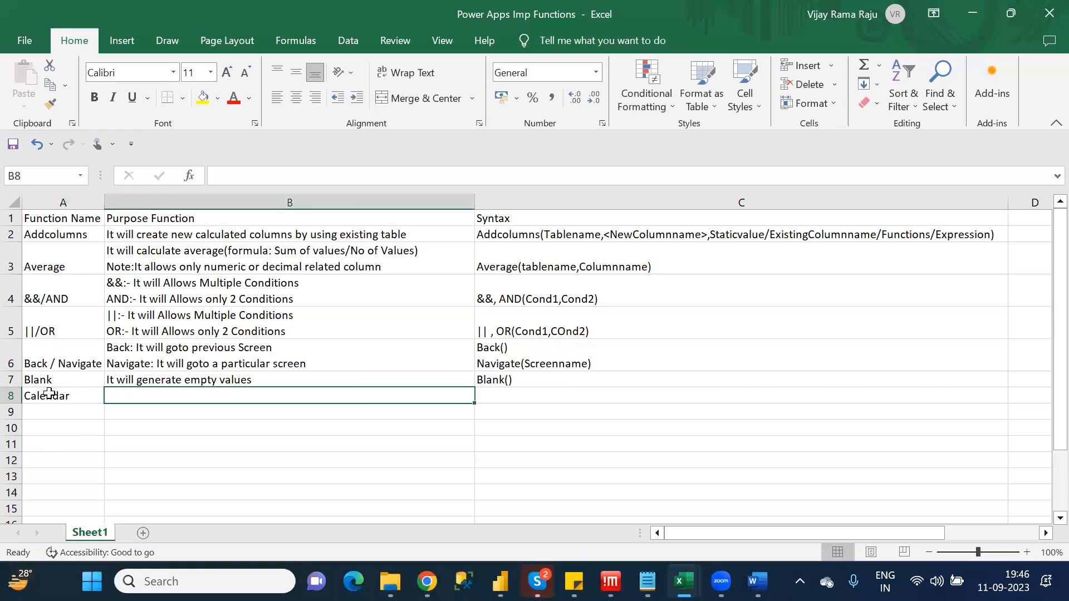
# Enter "It will generate Monthname,Weekname" as the Calendar purpose in cell B8, checking the Calendar and Clock article in Chrome
pyautogui.write('It')
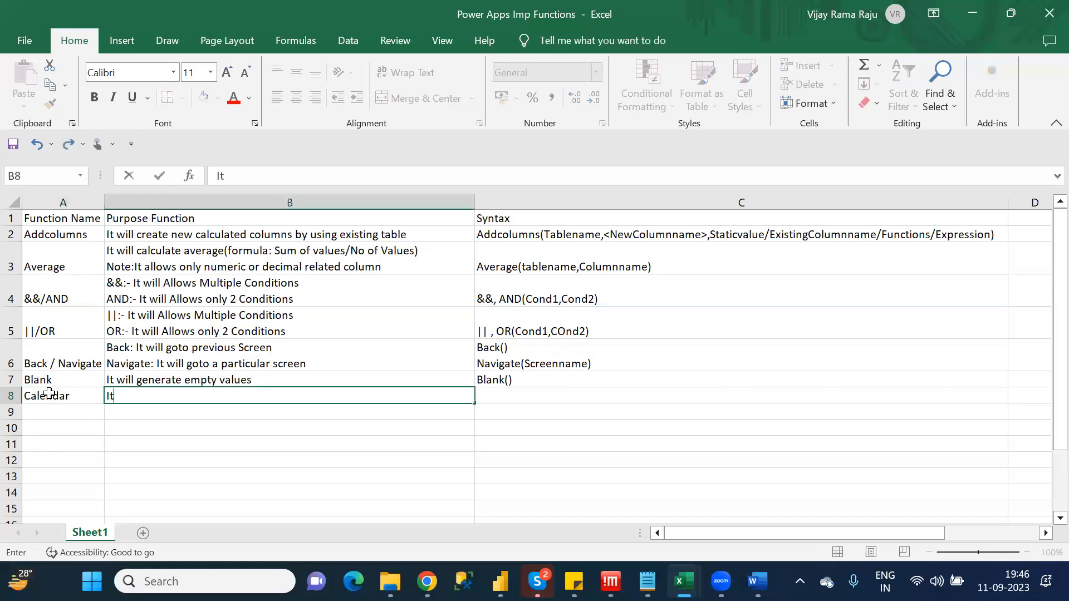
pyautogui.write(' will generate')
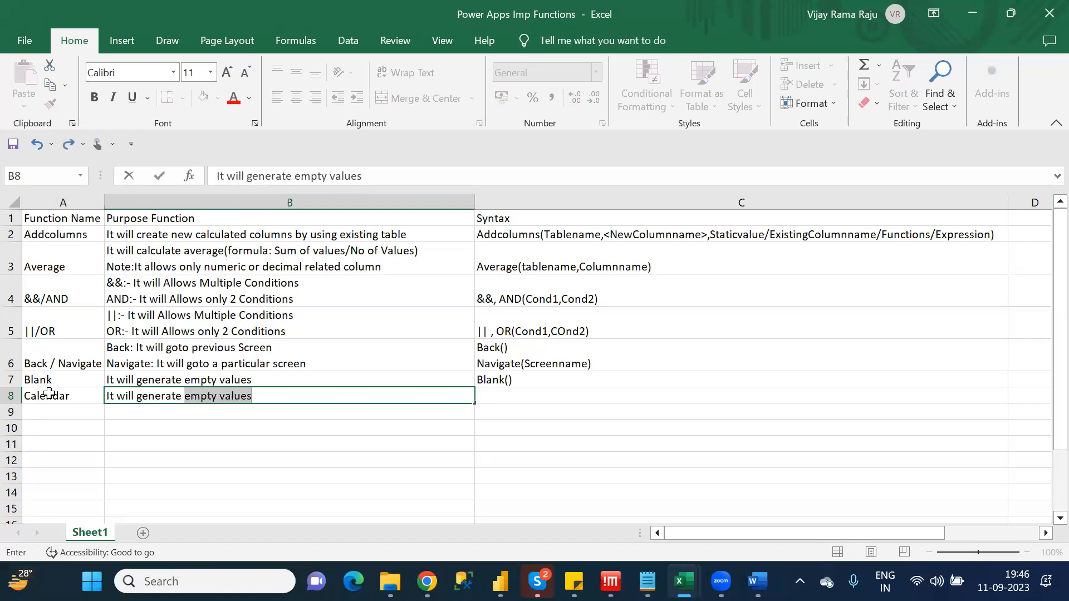
pyautogui.write(' Month')
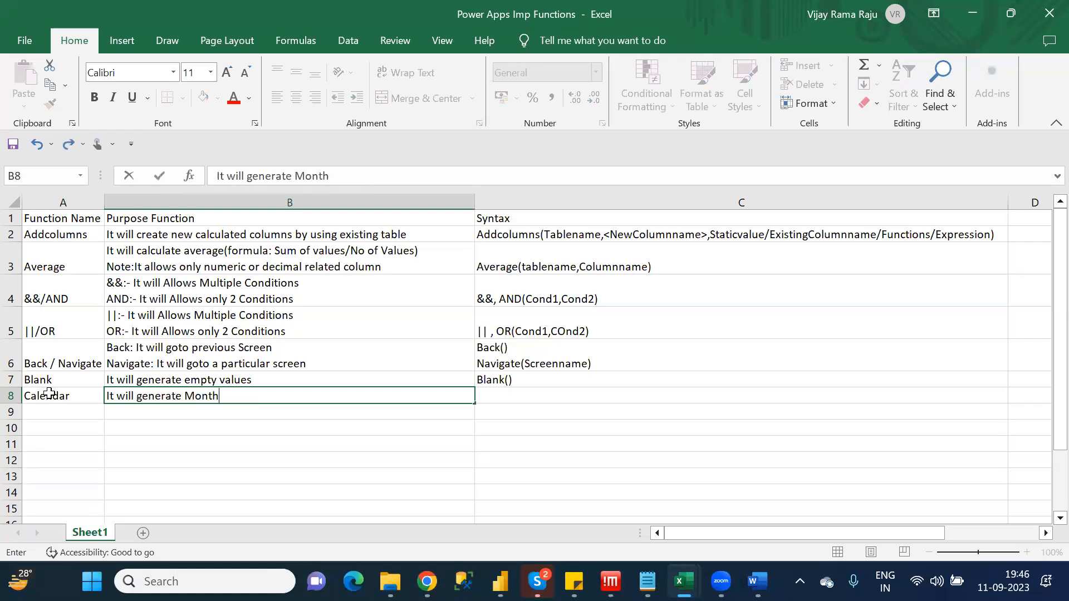
pyautogui.write('name,Weekan')
pyautogui.press('BackSpace')
pyautogui.press('BackSpace')
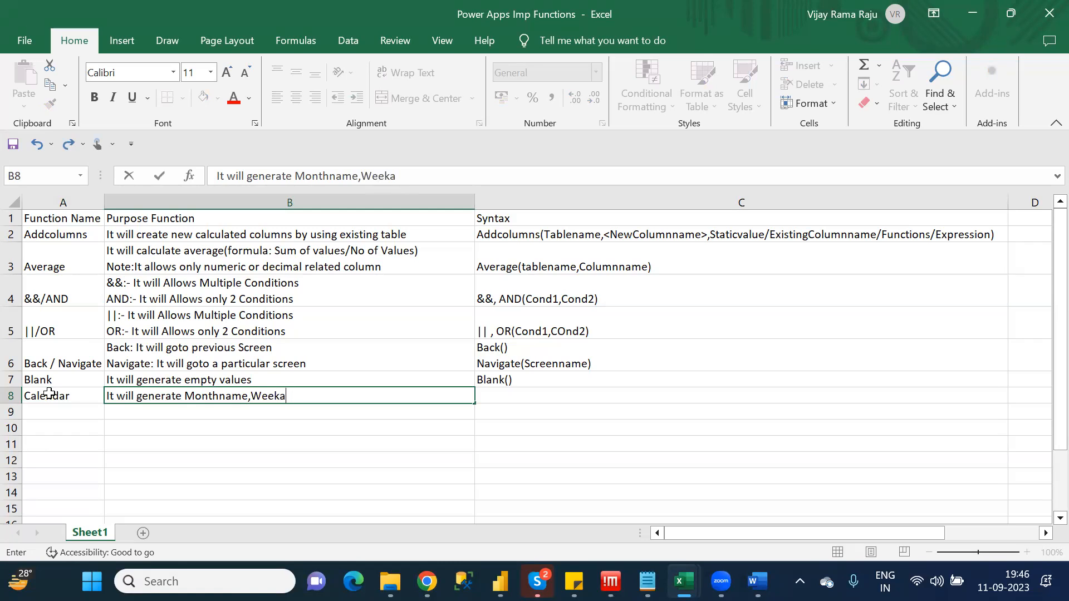
pyautogui.write('name')
pyautogui.hotkey('alt', 'Tab')
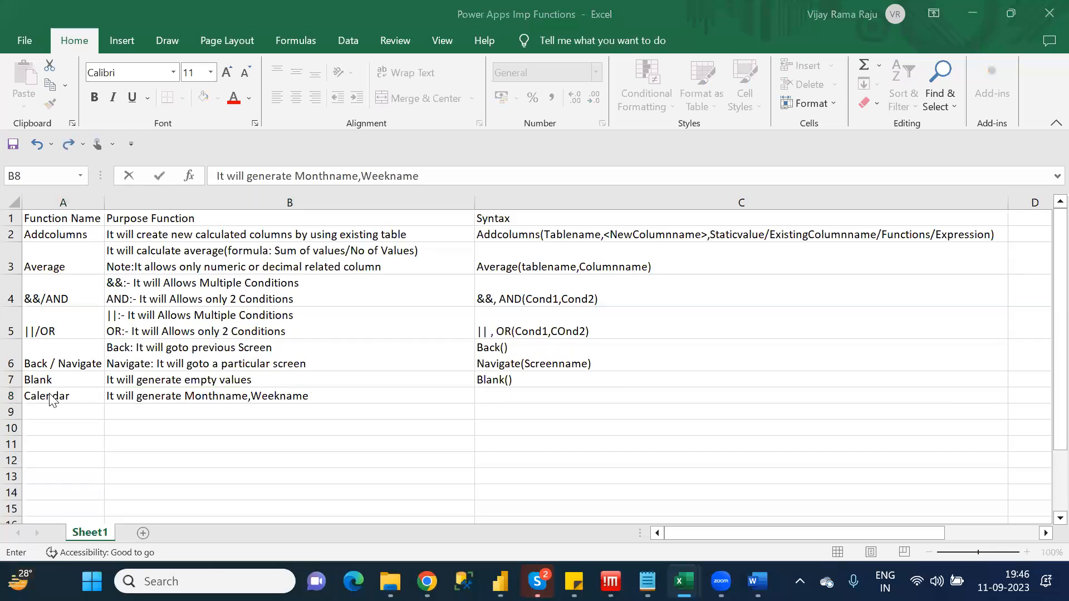
pyautogui.hotkey('alt', 'Tab')
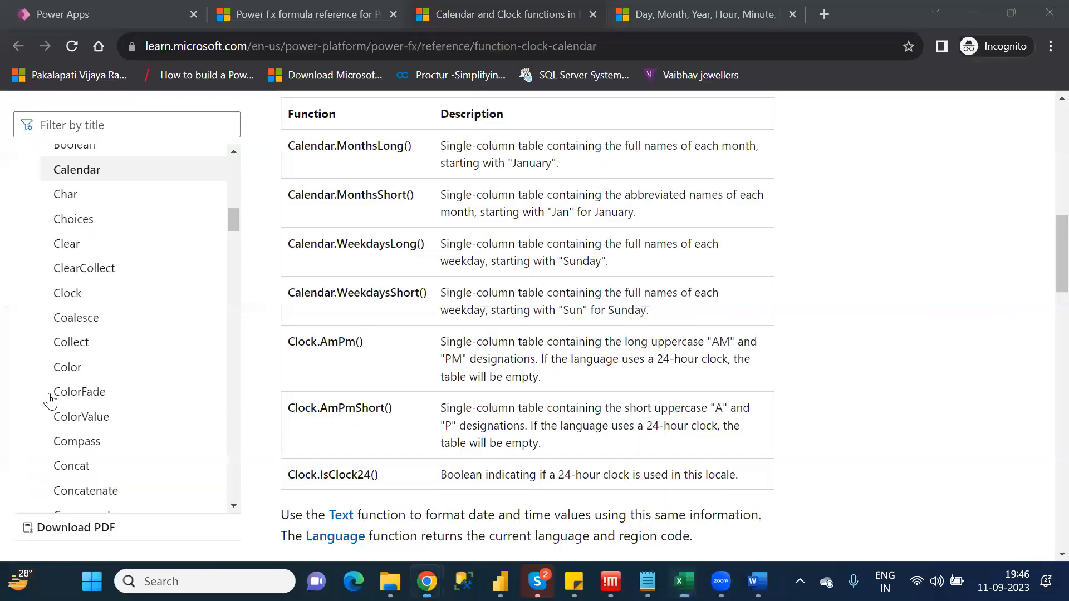
pyautogui.hotkey('alt', 'Tab')
pyautogui.hotkey('alt', 'Tab')
pyautogui.press('Tab')
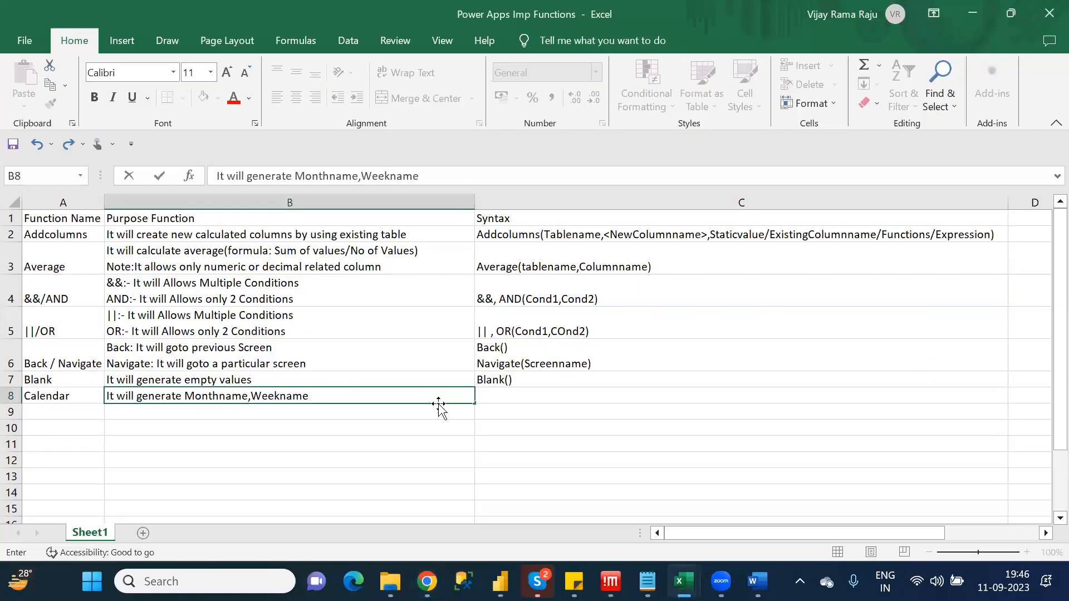
# Enter "Calendar()" as the Calendar syntax in cell C8
pyautogui.click(509, 394)
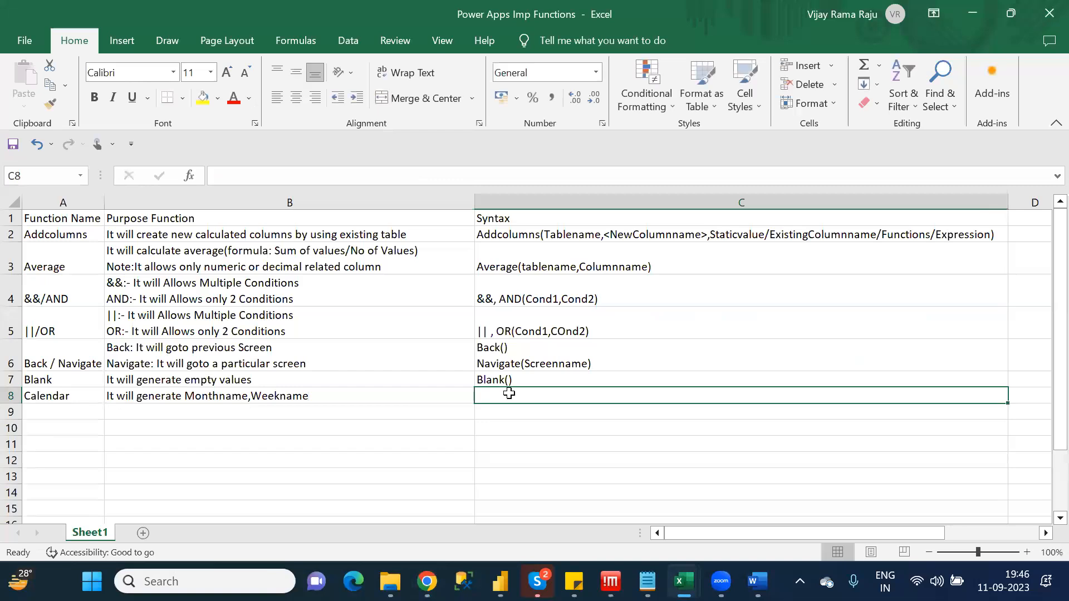
pyautogui.write('B')
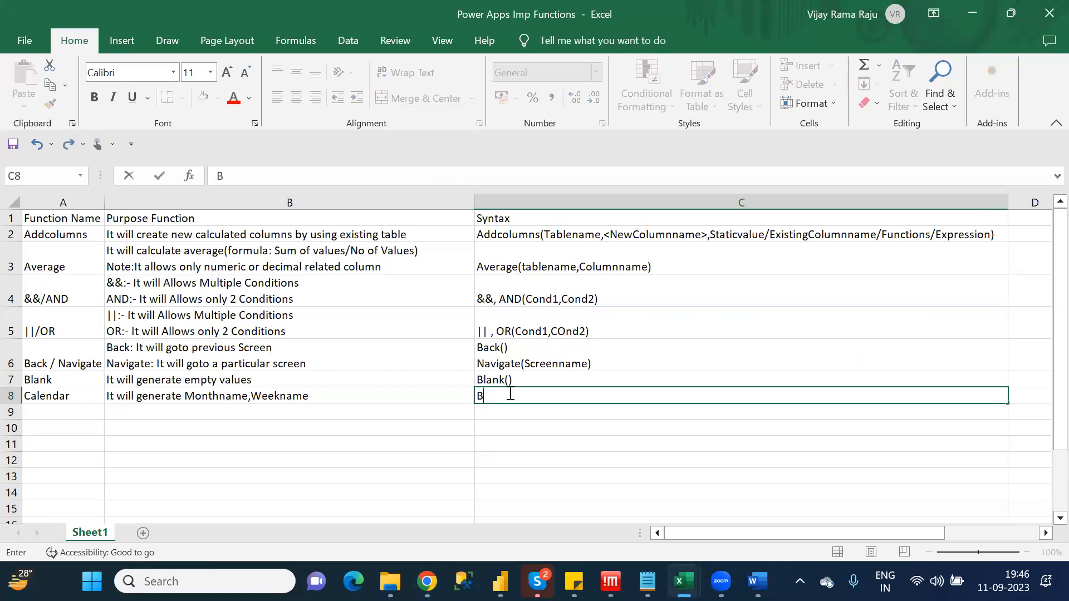
pyautogui.press('BackSpace')
pyautogui.write('Calendar()')
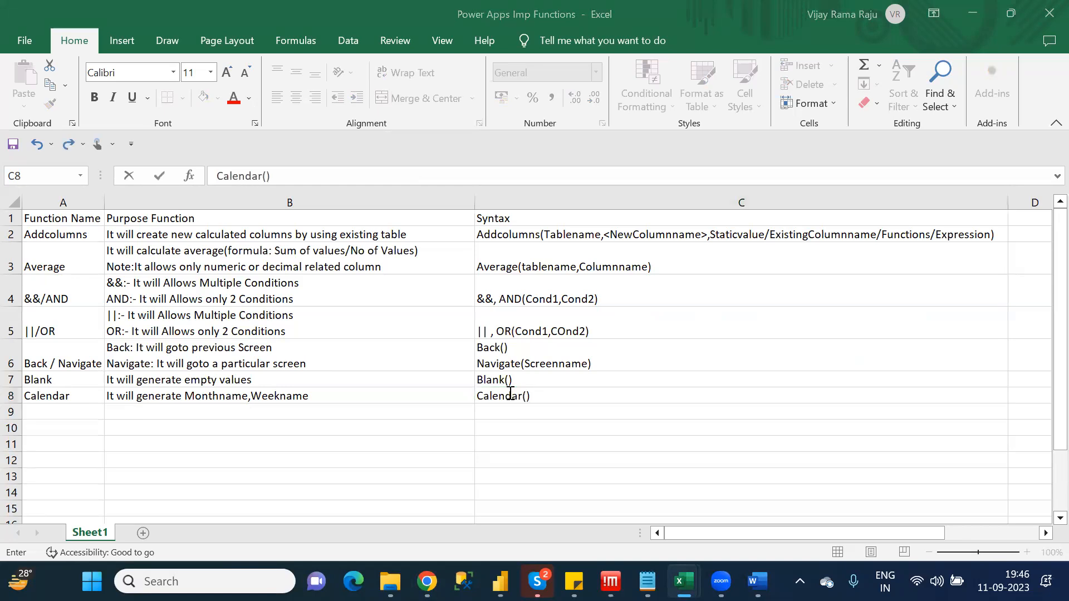
# Copy "Calendar.MonthsLong()" from the Chrome article and replace the content of Excel cell C8 with it, followed by a comma
pyautogui.hotkey('alt', 'Tab')
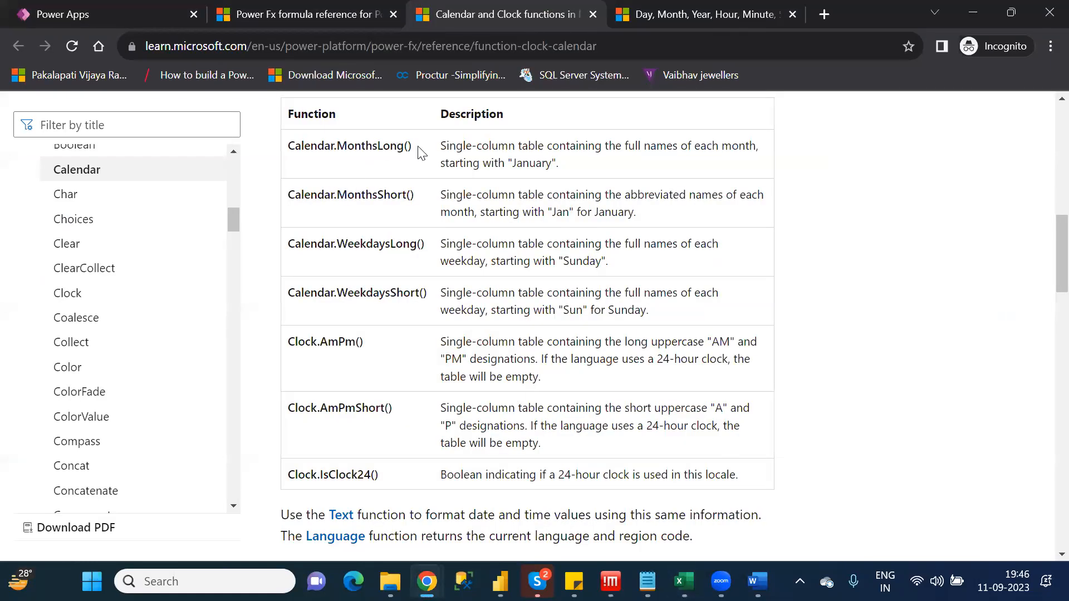
pyautogui.moveTo(412, 147); pyautogui.dragTo(289, 144)
pyautogui.hotkey('ctrl', 'c')
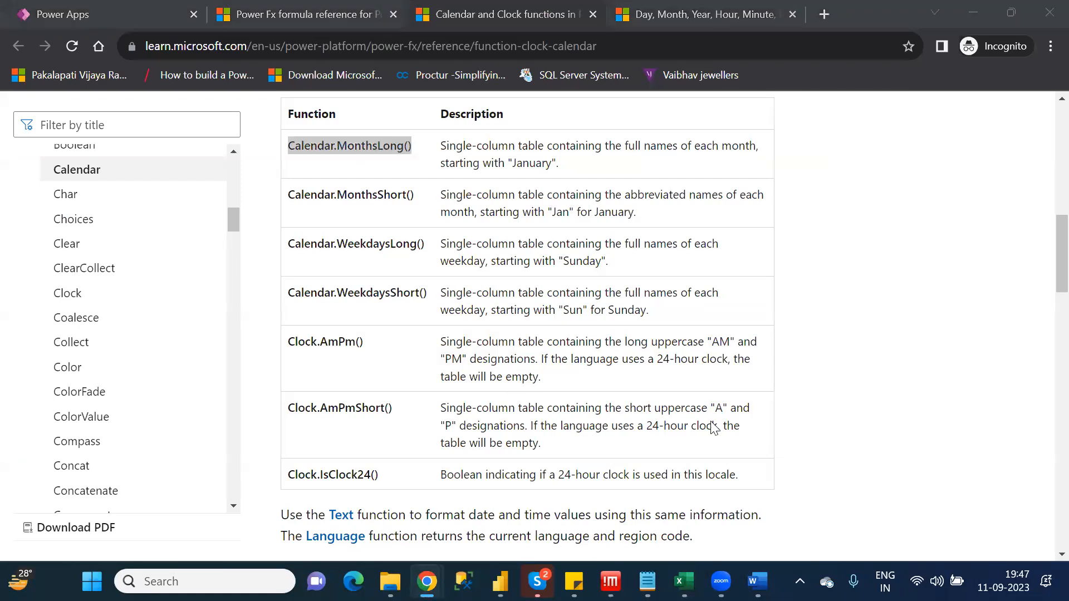
pyautogui.hotkey('alt', 'Tab')
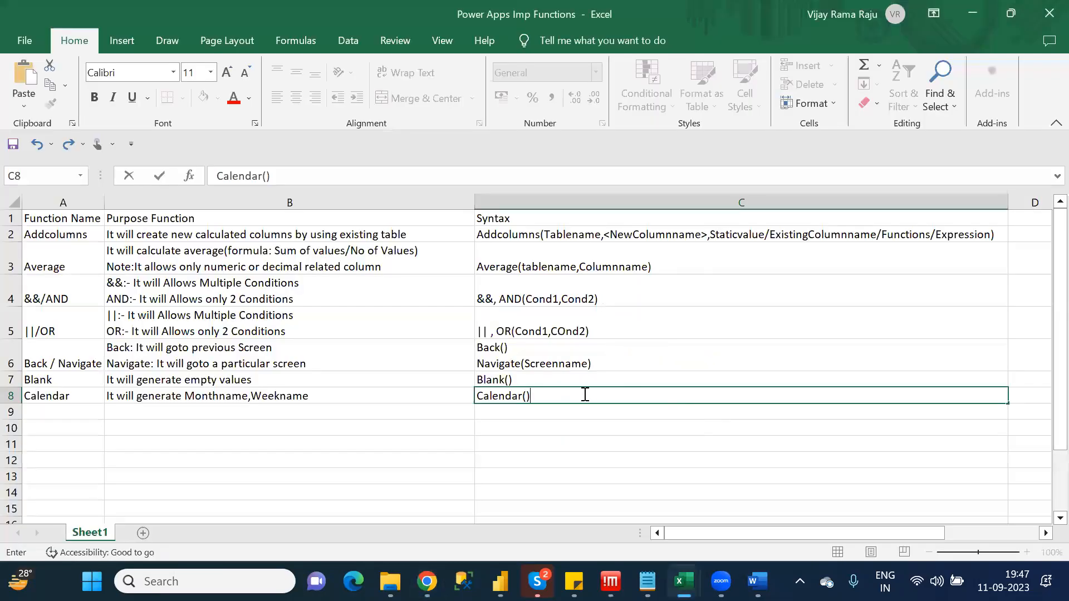
pyautogui.hotkey('ctrl', 'a')
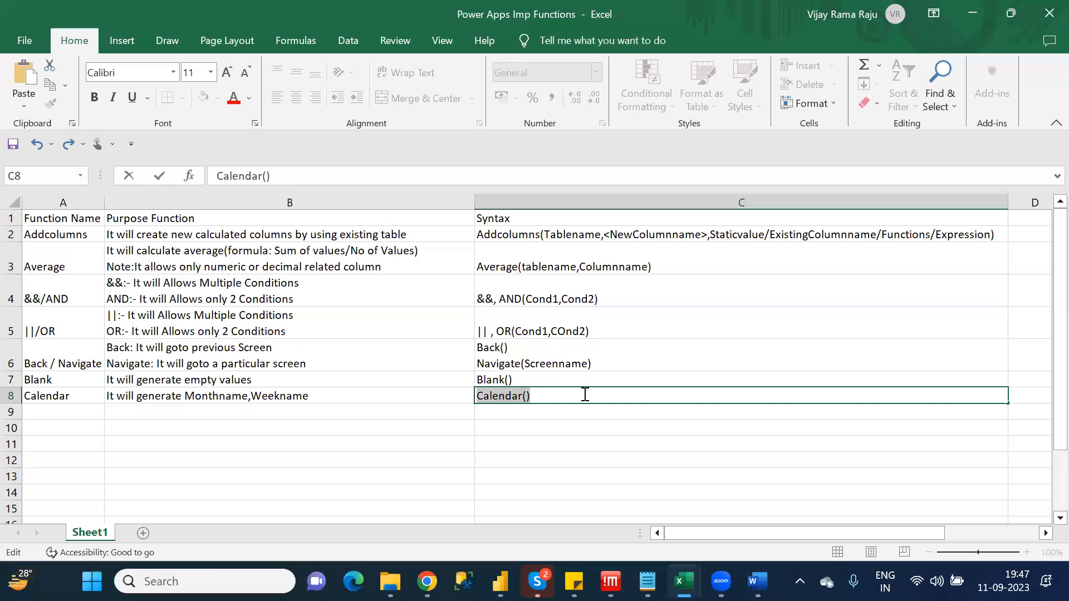
pyautogui.hotkey('ctrl', 'v')
pyautogui.write(',')
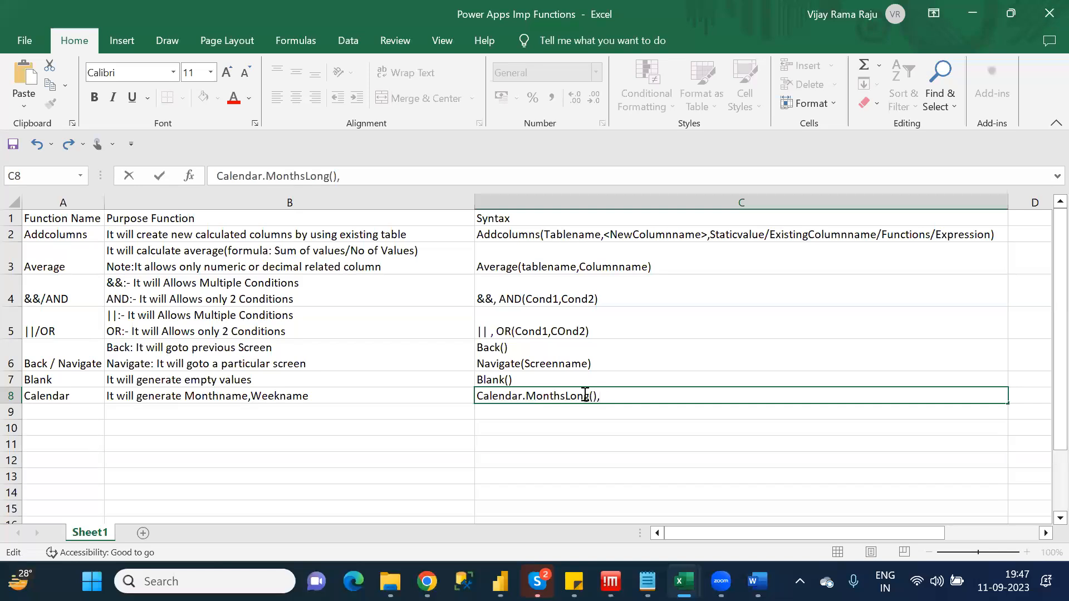
# Append "Calendar.MonthsShort()," to the syntax in cell C8 by reusing the copied function and changing its ending
pyautogui.hotkey('ctrl', 'v')
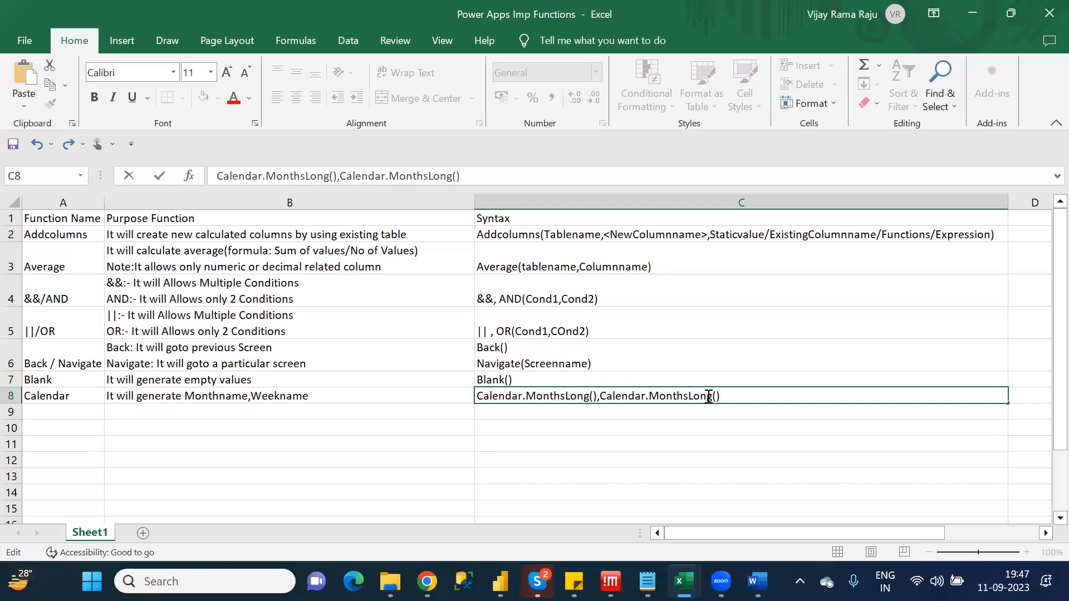
pyautogui.press('BackSpace')
pyautogui.press('BackSpace')
pyautogui.press('BackSpace')
pyautogui.press('BackSpace')
pyautogui.write('Short(),')
# Copy "Calendar.WeekdaysLong()" from the Chrome article and append it with a comma to the syntax in Excel cell C8
pyautogui.hotkey('alt', 'Tab')
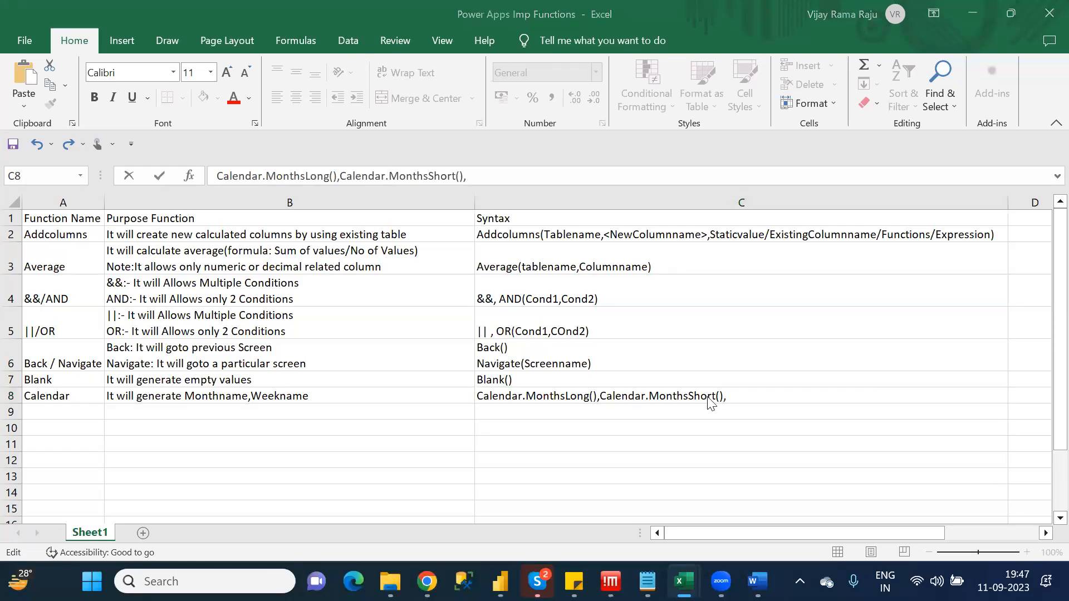
pyautogui.hotkey('alt', 'Tab')
pyautogui.hotkey('alt', 'Tab')
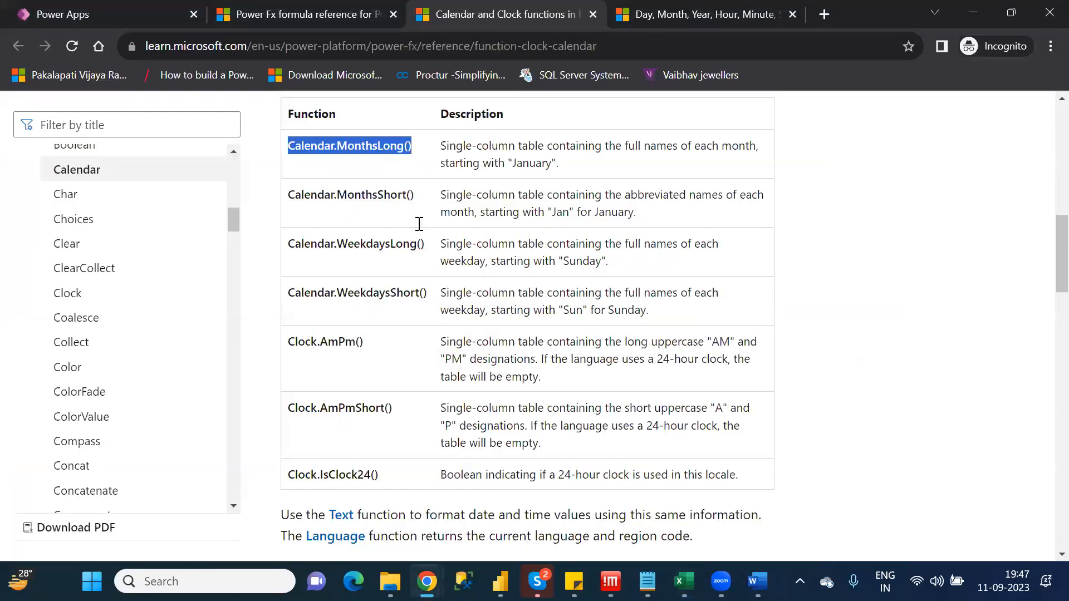
pyautogui.click(421, 245)
pyautogui.tripleClick(291, 243)
pyautogui.hotkey('ctrl', 'c')
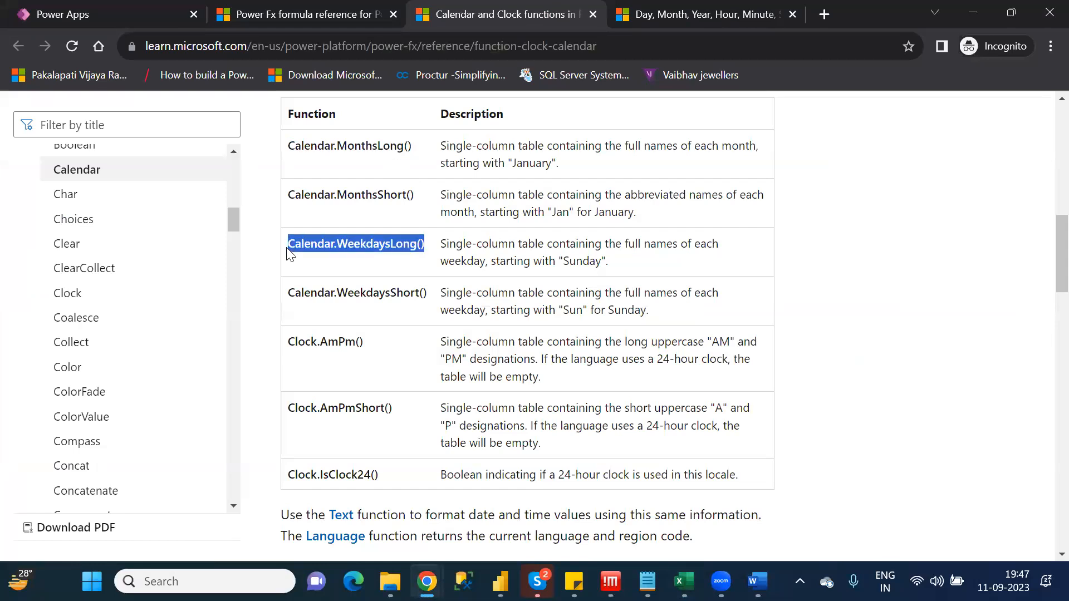
pyautogui.hotkey('alt', 'Tab')
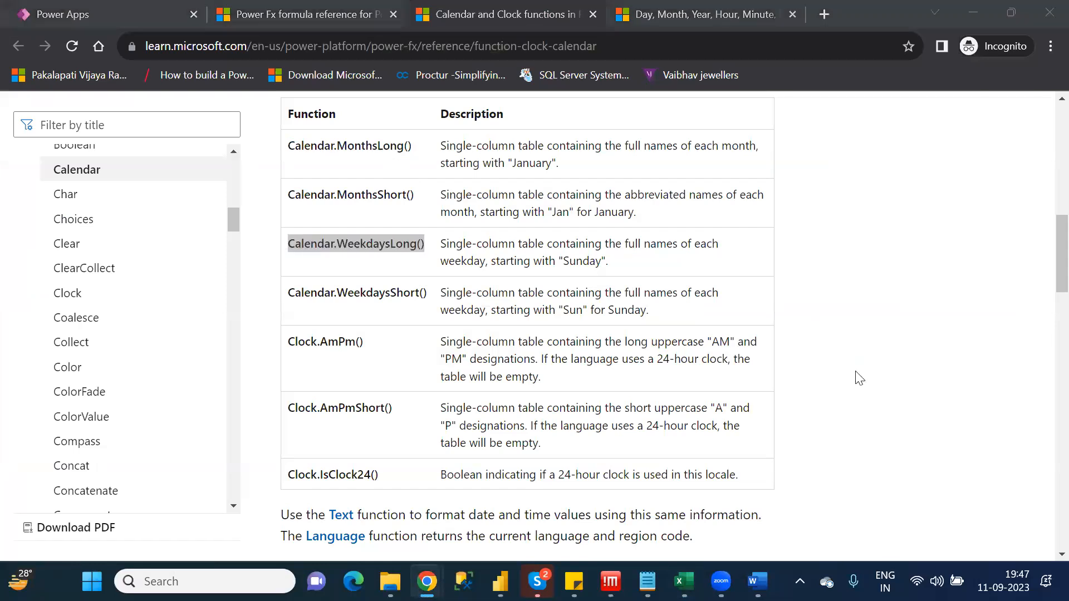
pyautogui.hotkey('alt', 'Tab')
pyautogui.hotkey('alt', 'Tab')
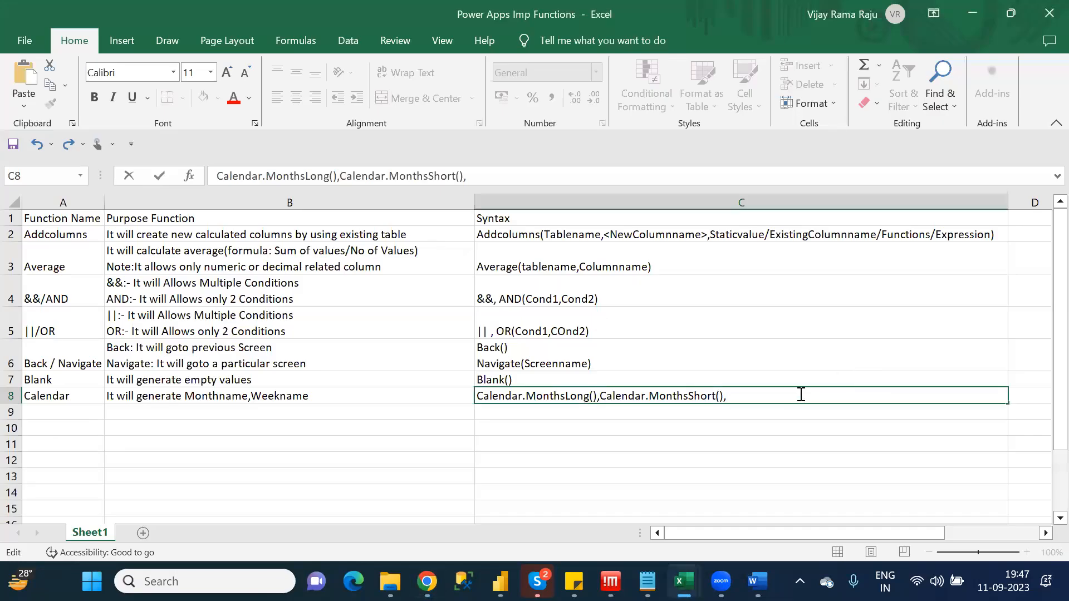
pyautogui.hotkey('ctrl', 'v')
pyautogui.write(',')
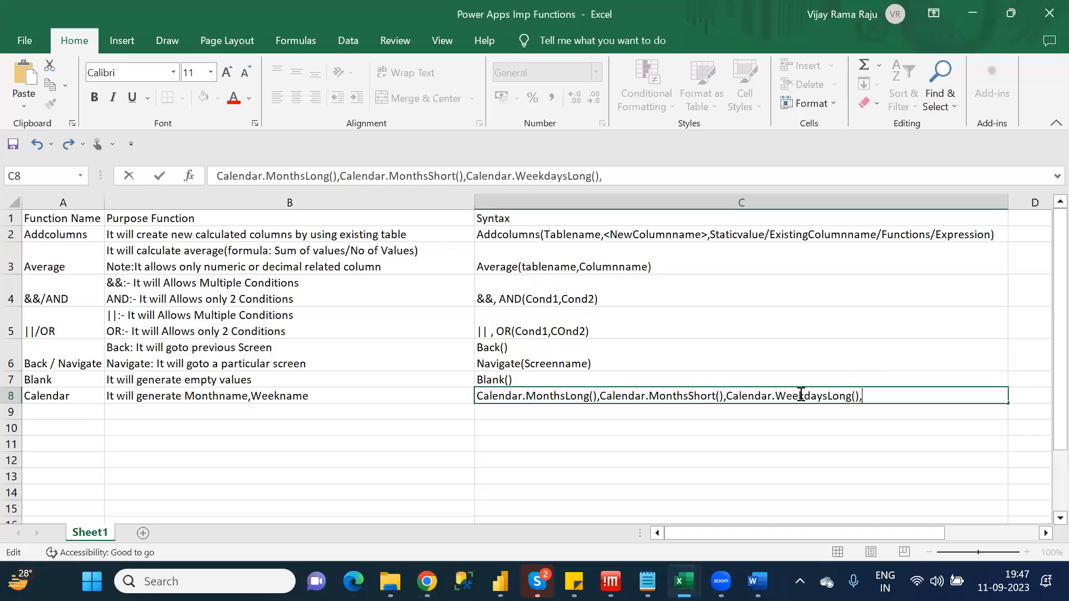
# Append "Calendar.WeekdaysShort()," to the syntax in cell C8 by reusing the copied weekday function and changing its ending
pyautogui.hotkey('ctrl', 'v')
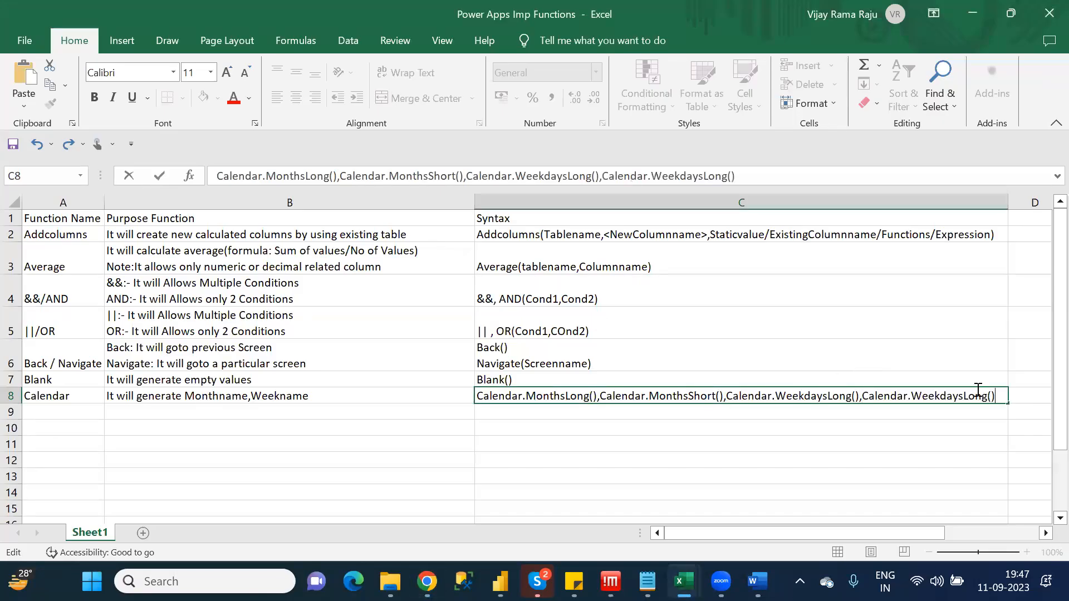
pyautogui.press('BackSpace')
pyautogui.press('BackSpace')
pyautogui.press('BackSpace')
pyautogui.press('BackSpace')
pyautogui.write('Short(),')
# Copy "Clock.AmPm()" from the Chrome article, append it to the syntax in Excel cell C8 and commit the entry
pyautogui.hotkey('alt', 'Tab')
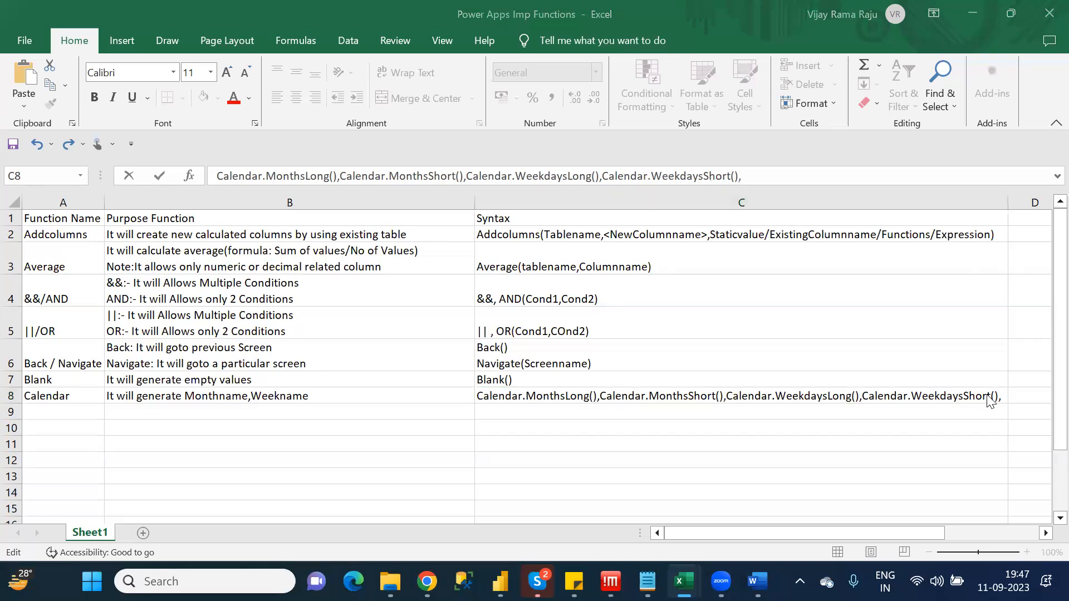
pyautogui.hotkey('alt', 'Tab')
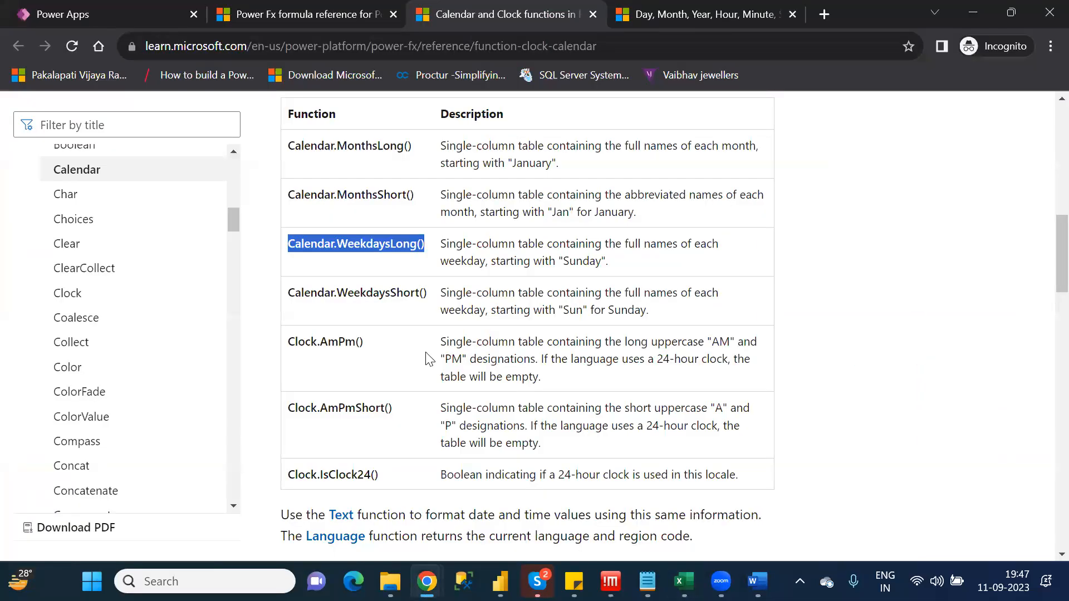
pyautogui.moveTo(370, 344); pyautogui.dragTo(283, 343)
pyautogui.hotkey('ctrl', 'c')
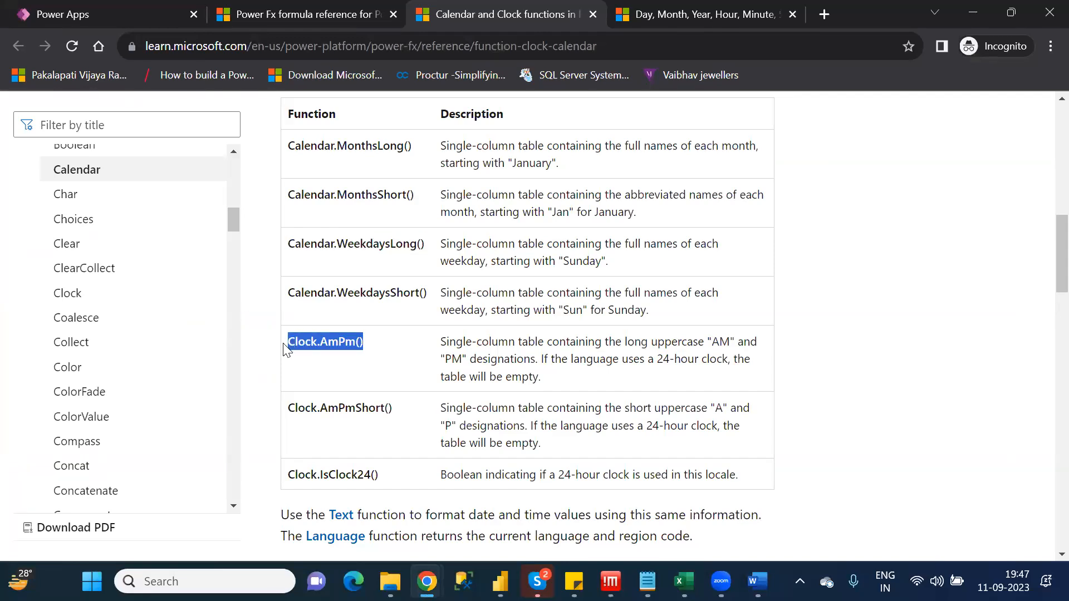
pyautogui.hotkey('alt', 'Tab')
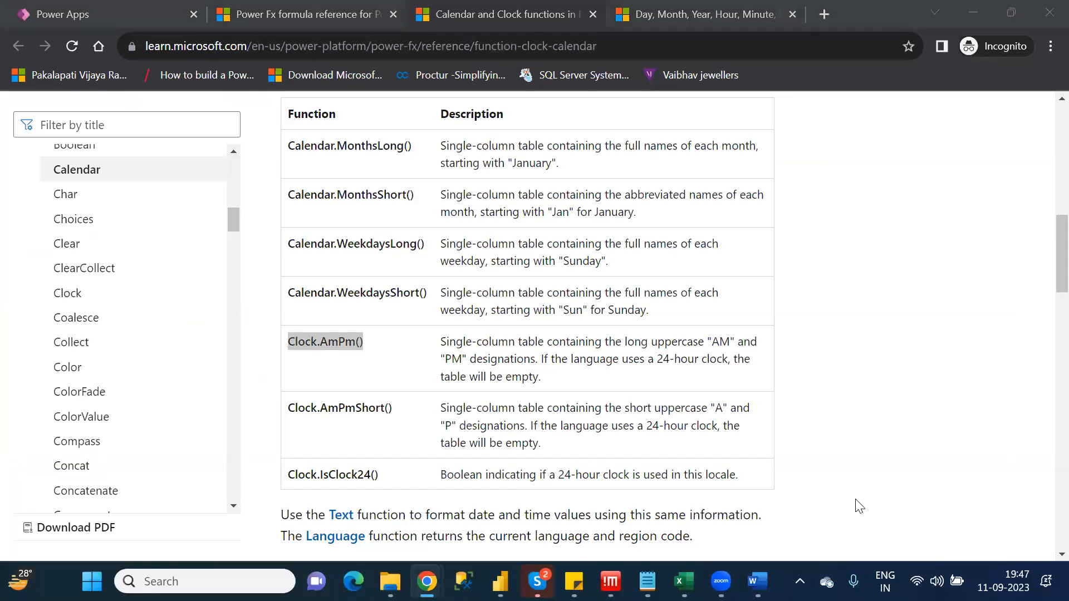
pyautogui.hotkey('alt', 'Tab')
pyautogui.hotkey('alt', 'Tab')
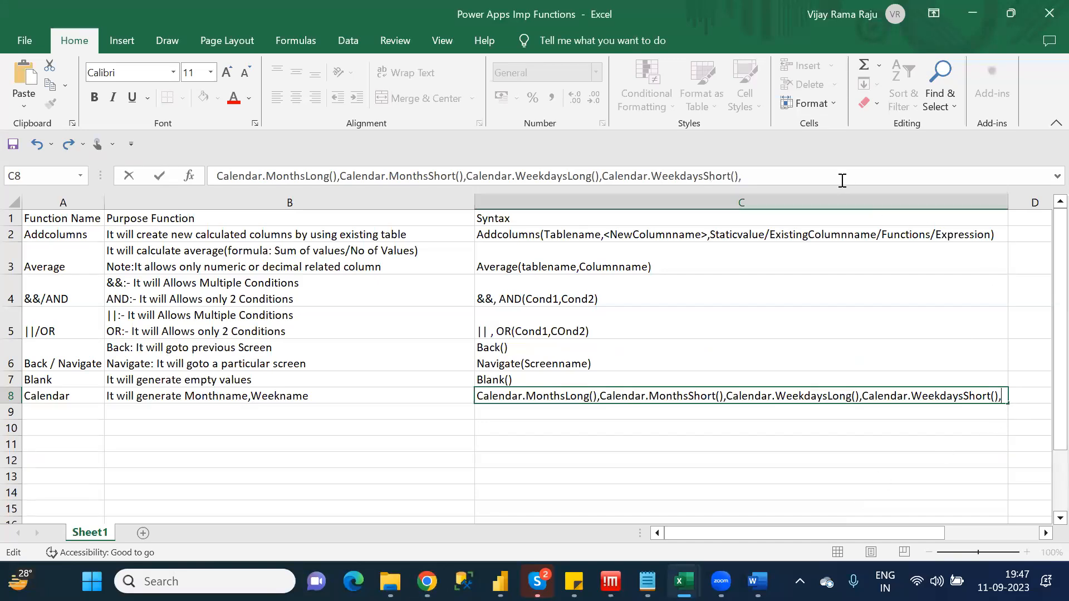
pyautogui.hotkey('ctrl', 'v')
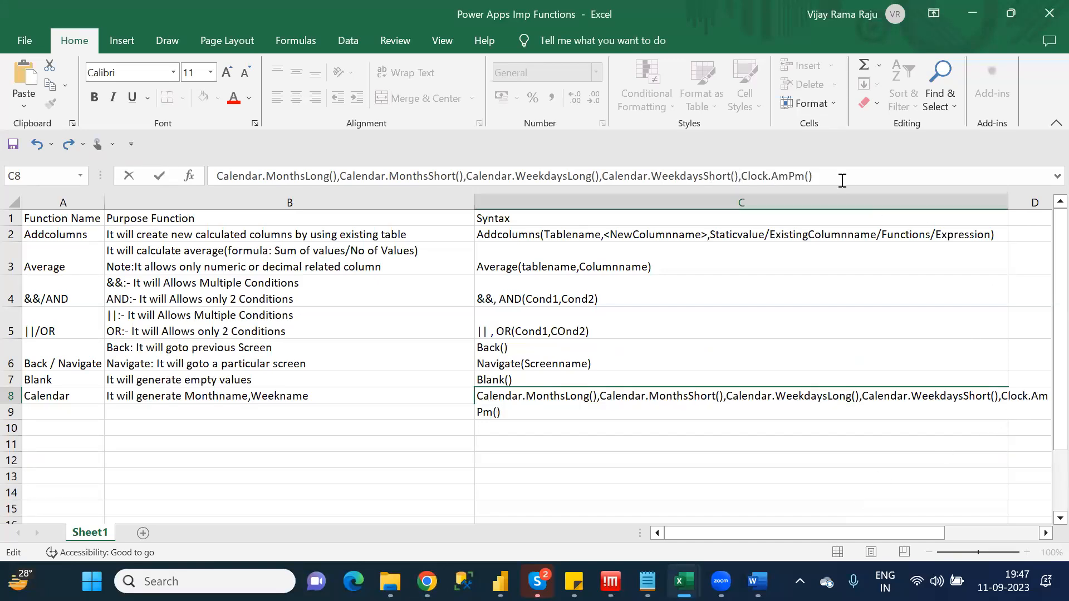
pyautogui.hotkey('ctrl', 'Return')
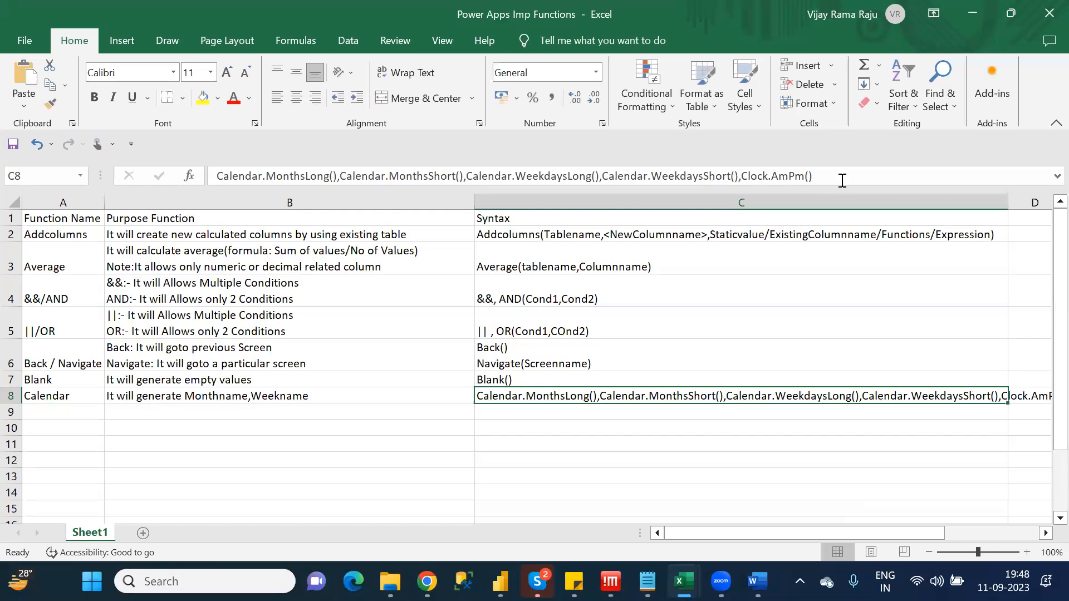
# Consult the C category list in the Notepad notes and enter "Clear" as the function name in Excel cell A9
pyautogui.hotkey('alt', 'Tab')
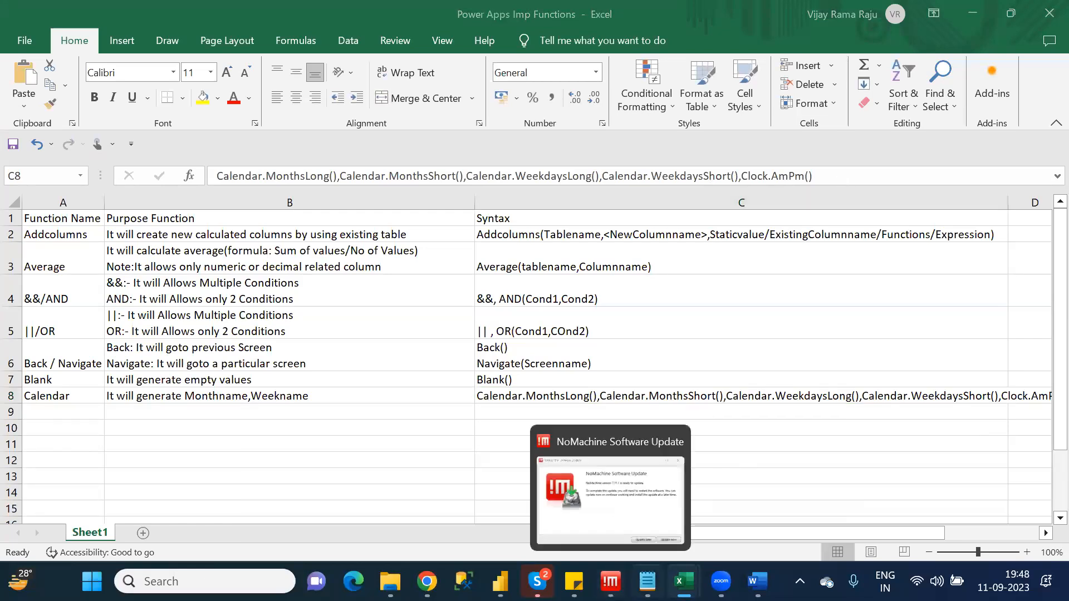
pyautogui.click(647, 581)
pyautogui.click(196, 326)
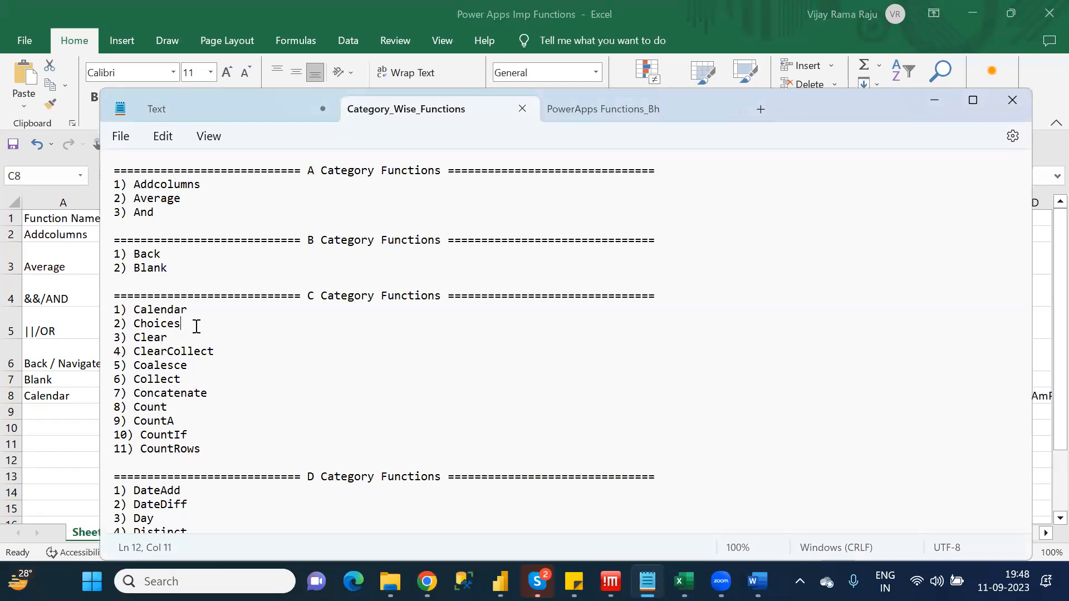
pyautogui.press('Down')
pyautogui.hotkey('alt', 'Tab')
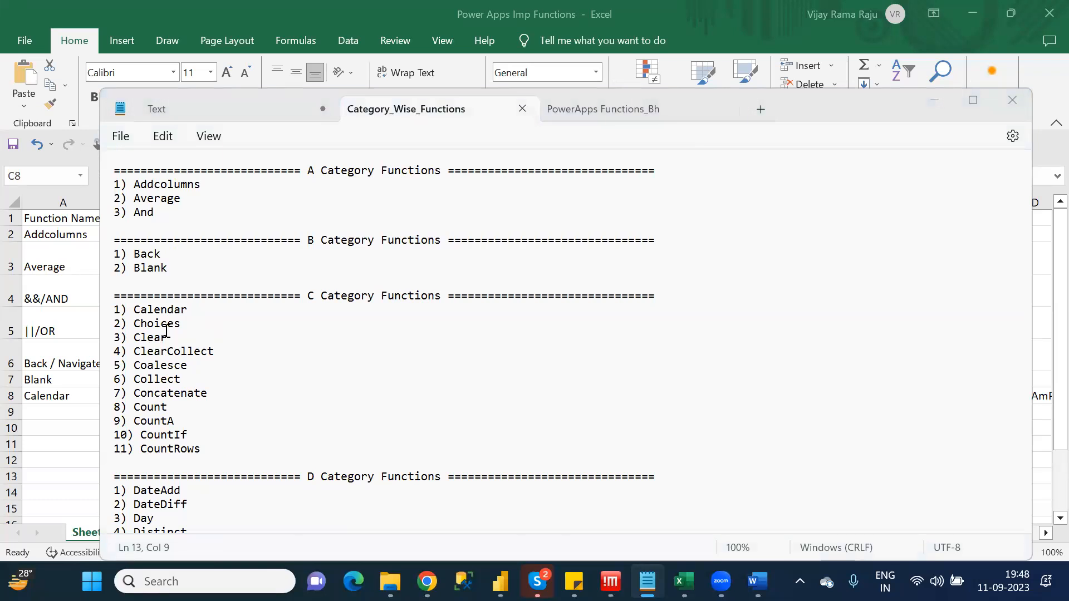
pyautogui.click(38, 406)
pyautogui.click(38, 410)
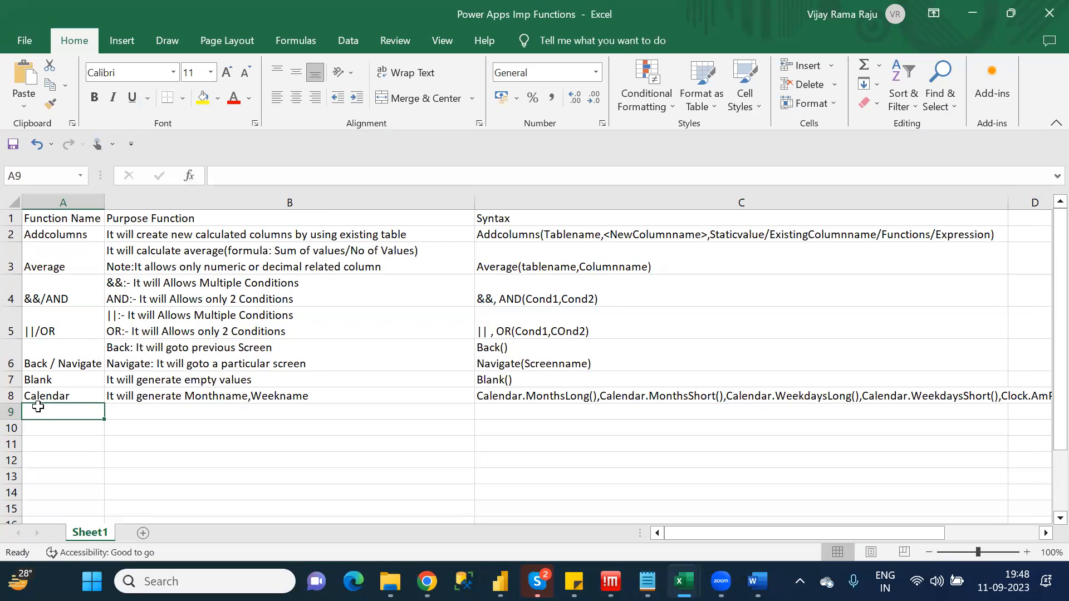
pyautogui.write('Clear')
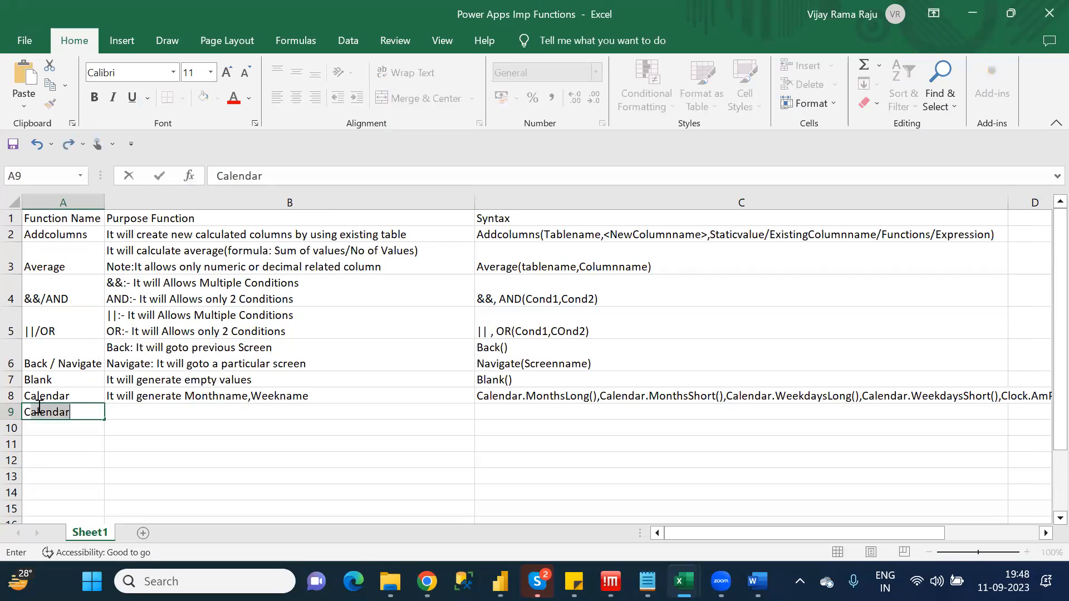
pyautogui.press('Tab')
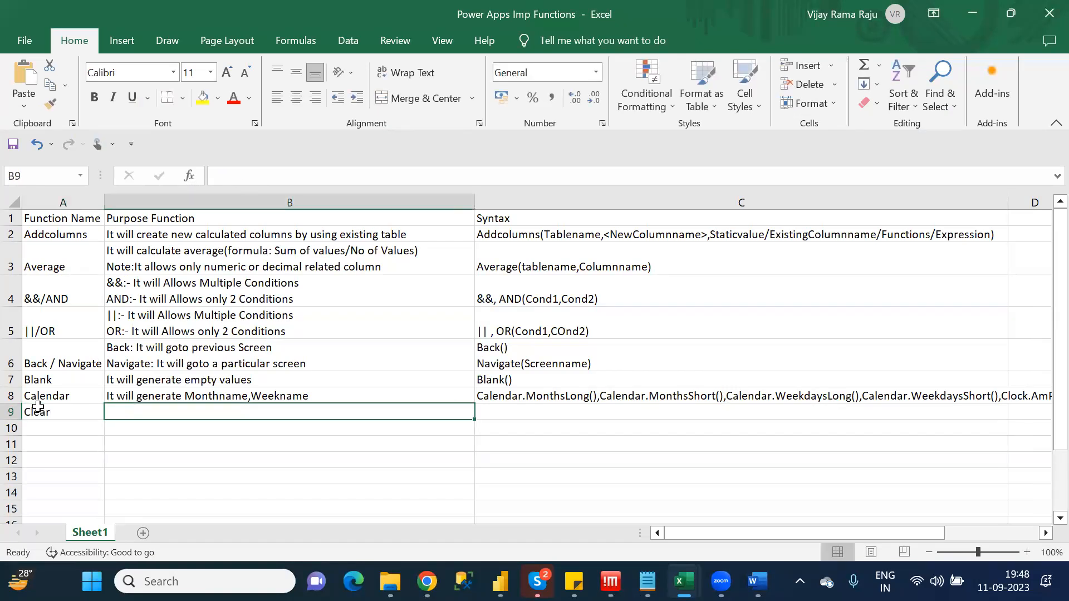
# Enter "It will delete all the records from the Collect" as the purpose of Clear in cell B9
pyautogui.write('It will ')
pyautogui.write('delete')
pyautogui.write(' all the re')
pyautogui.write('cr')
pyautogui.write('ords from ')
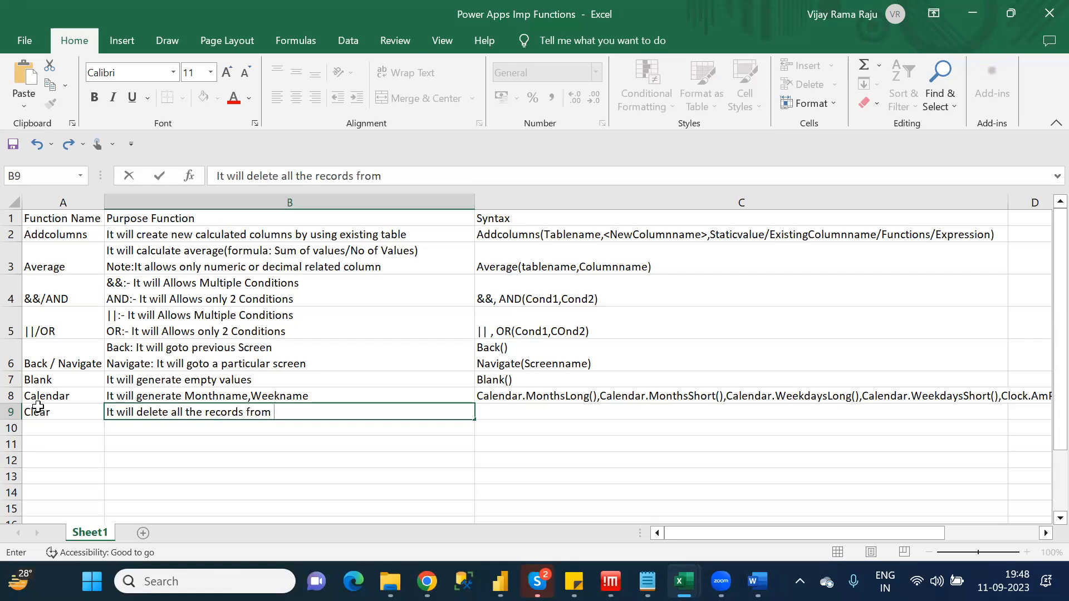
pyautogui.write('the Collect')
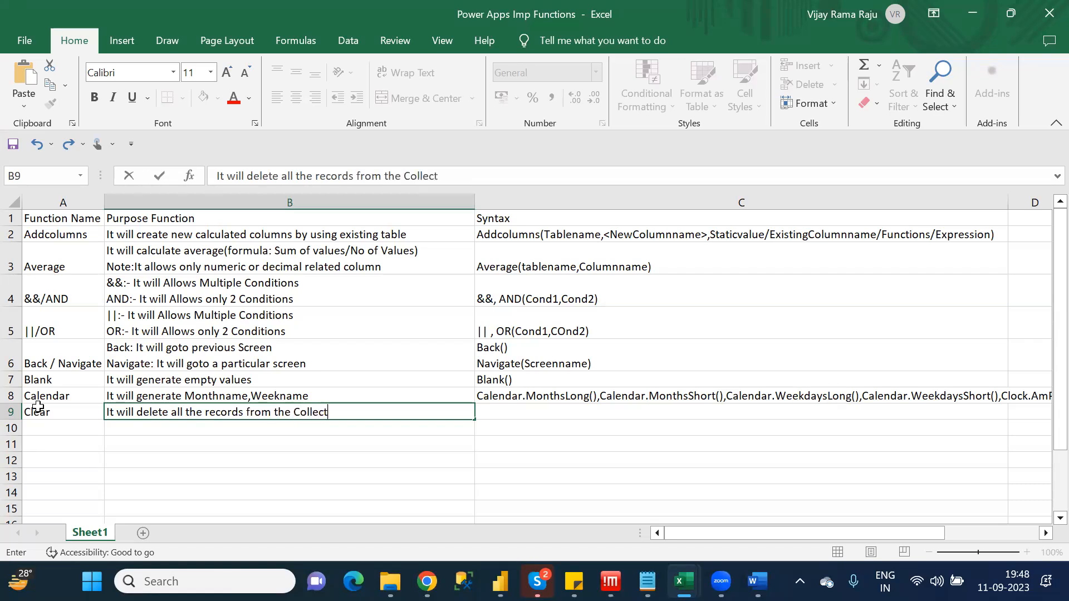
pyautogui.press('Tab')
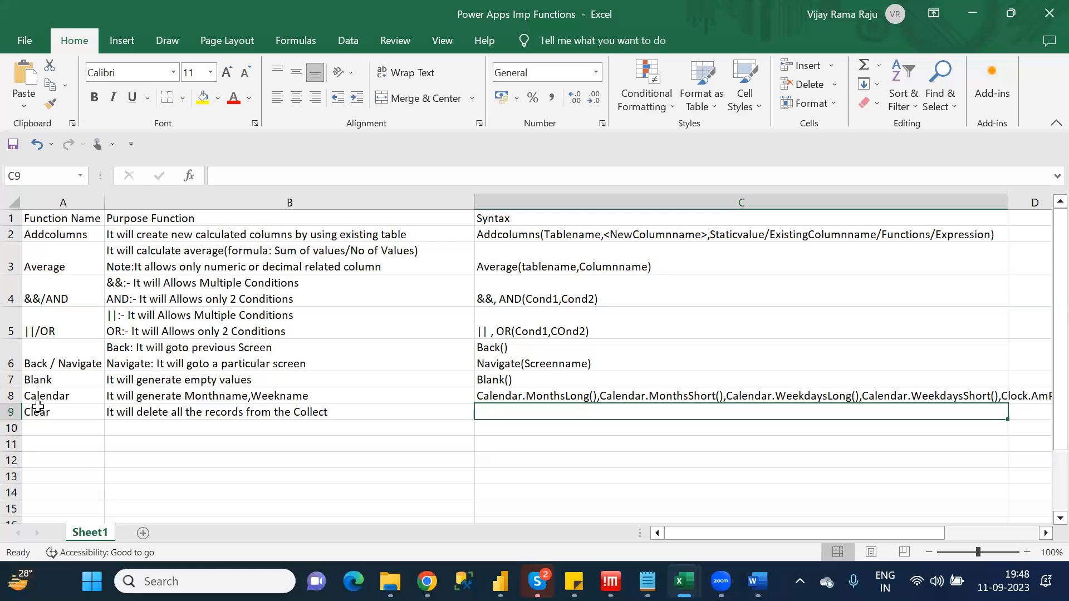
# Enter "Clear(Collectionname)" as the syntax of Clear in cell C9
pyautogui.write('Clear')
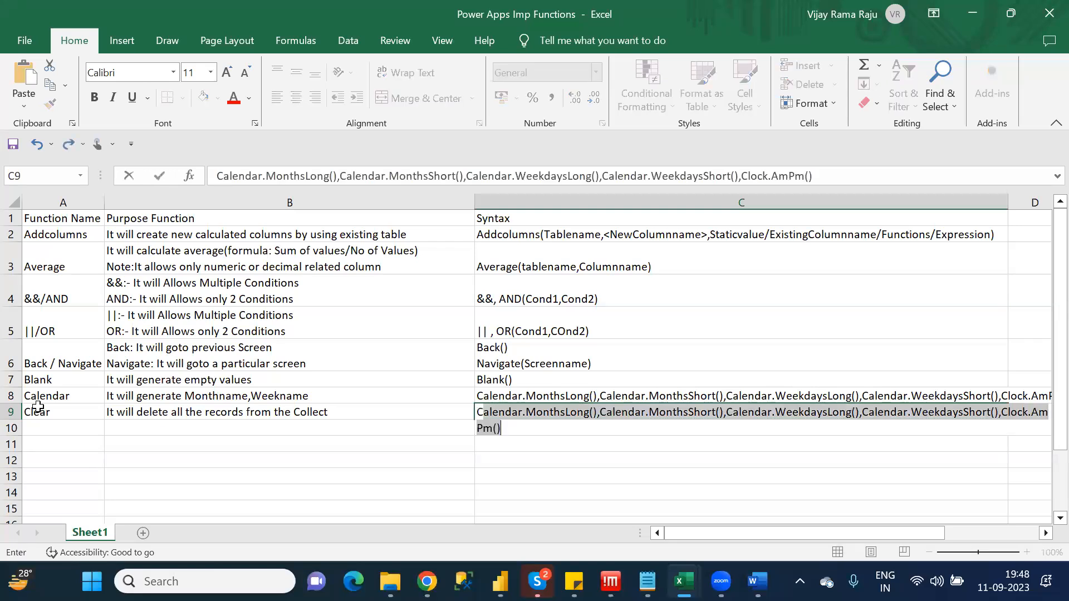
pyautogui.write('(')
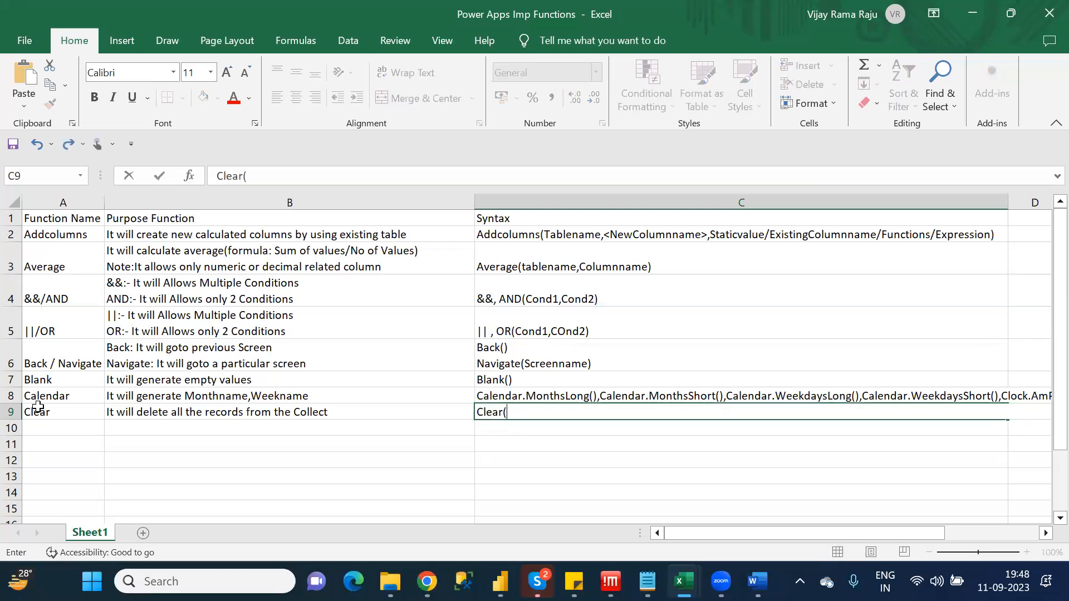
pyautogui.write('Collectionname)')
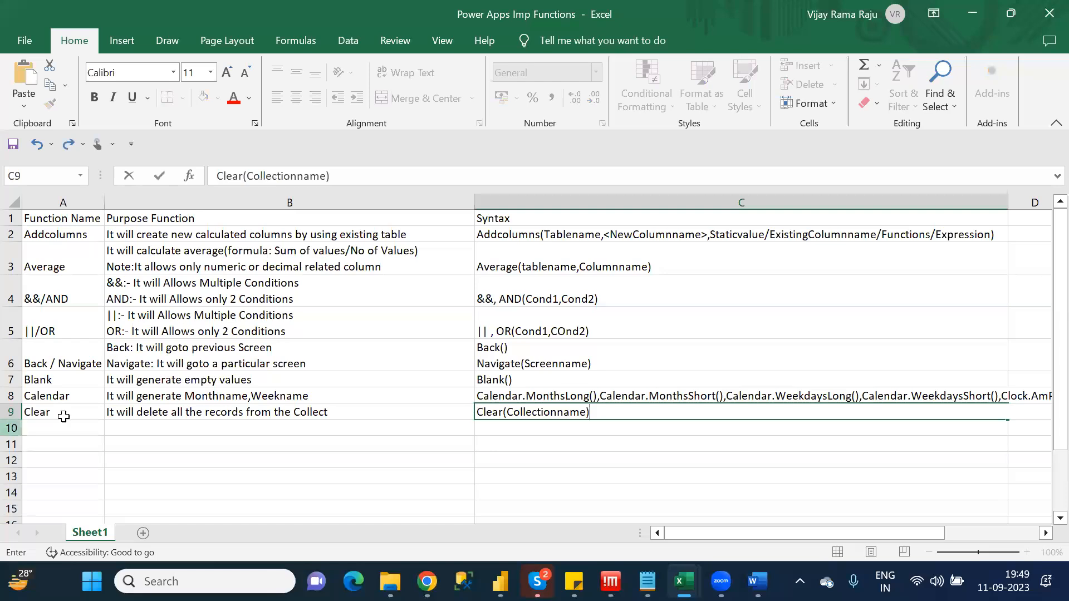
# Enter "Collect" as the function name in cell A10
pyautogui.click(90, 430)
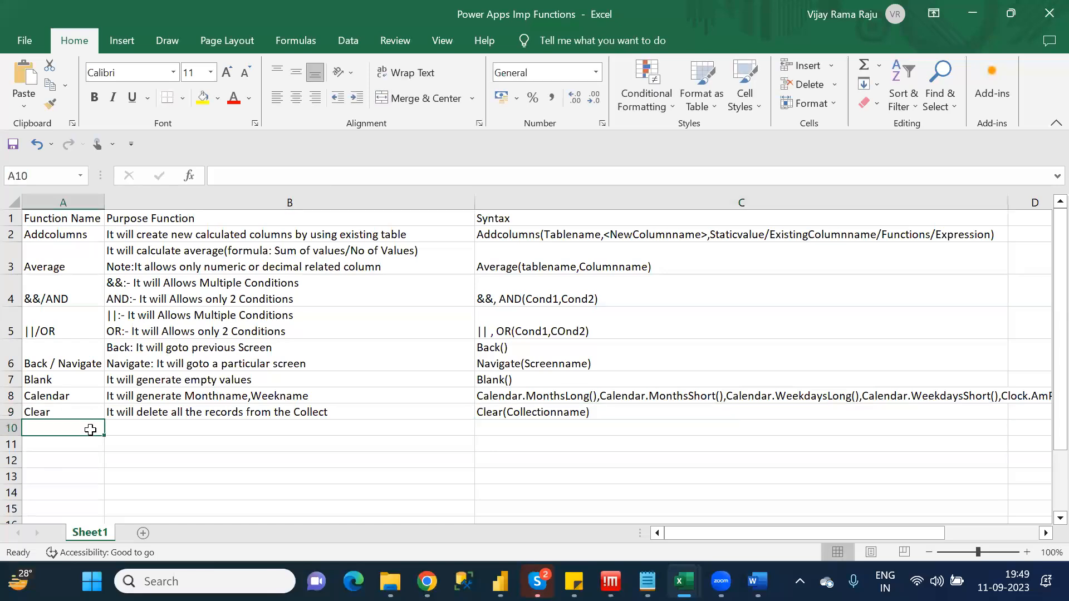
pyautogui.write('Co')
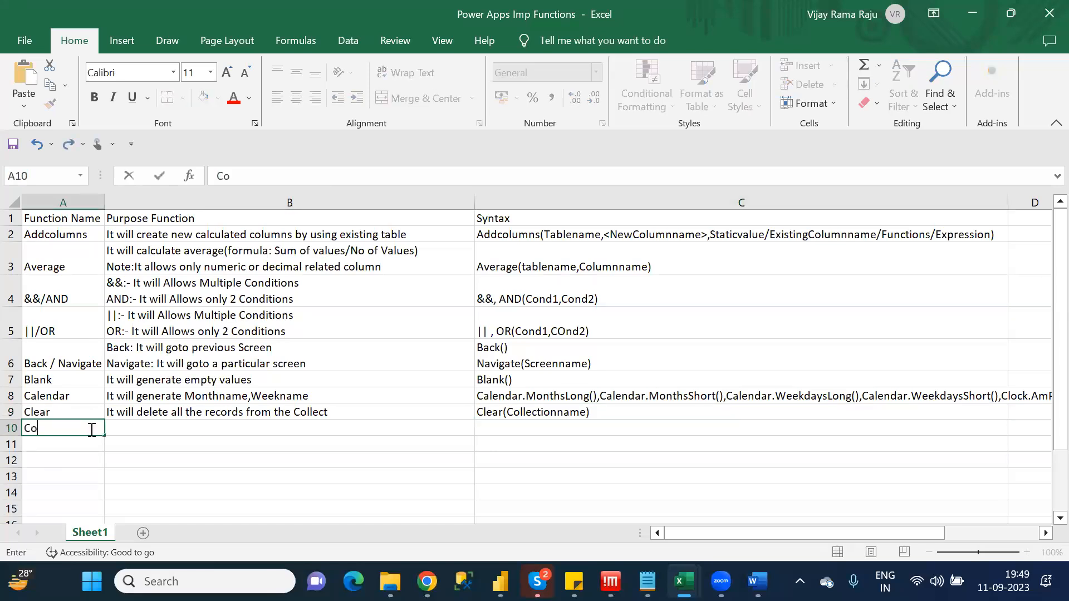
pyautogui.write('llect')
pyautogui.press('Tab')
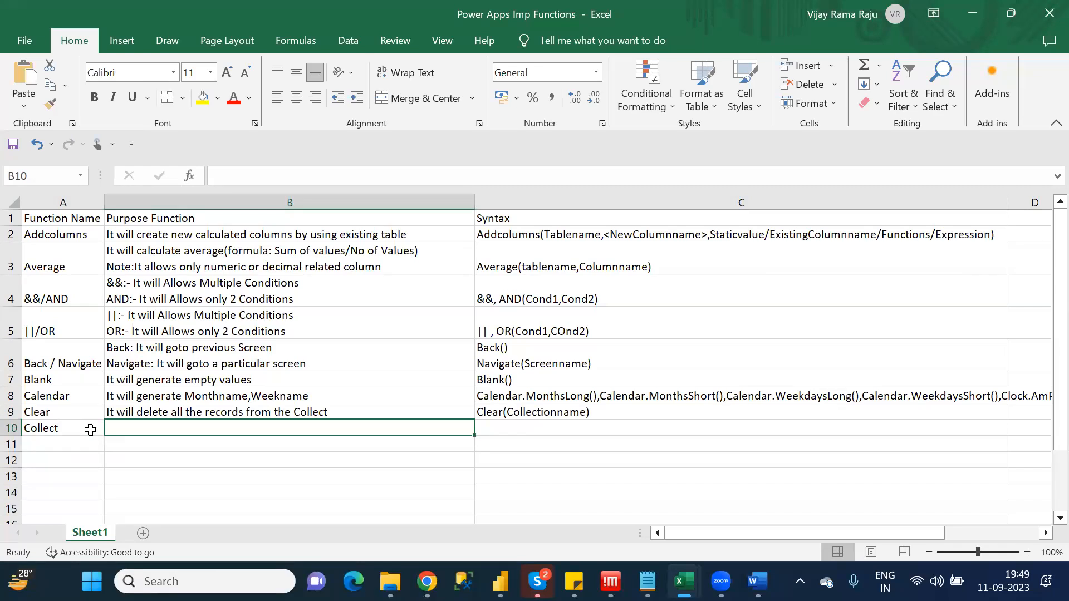
# Enter "It will create temporary table" as the purpose of Collect in cell B10
pyautogui.write('It will create ')
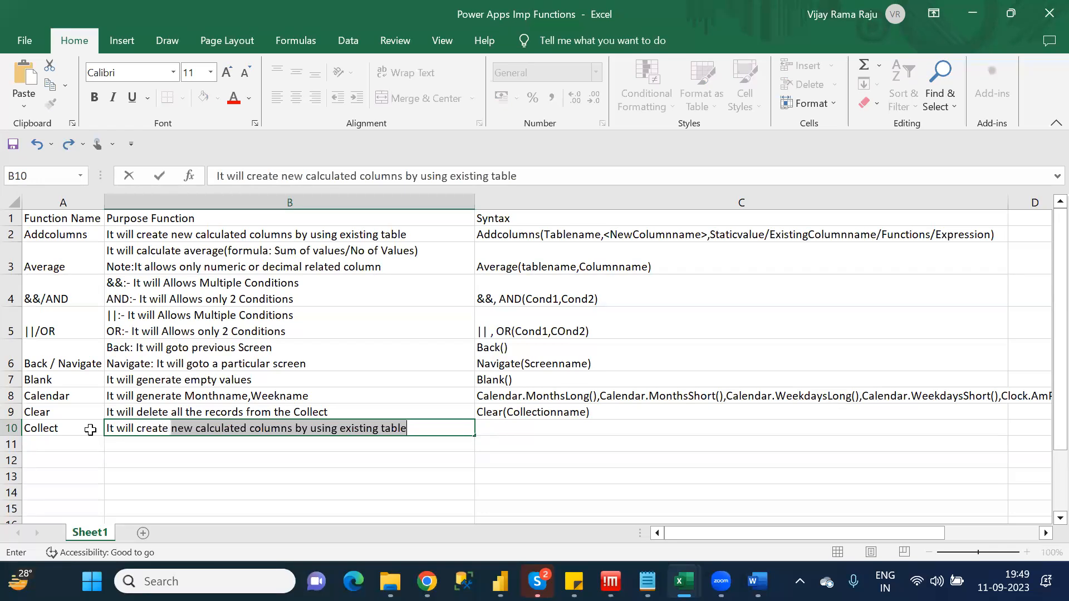
pyautogui.write('t')
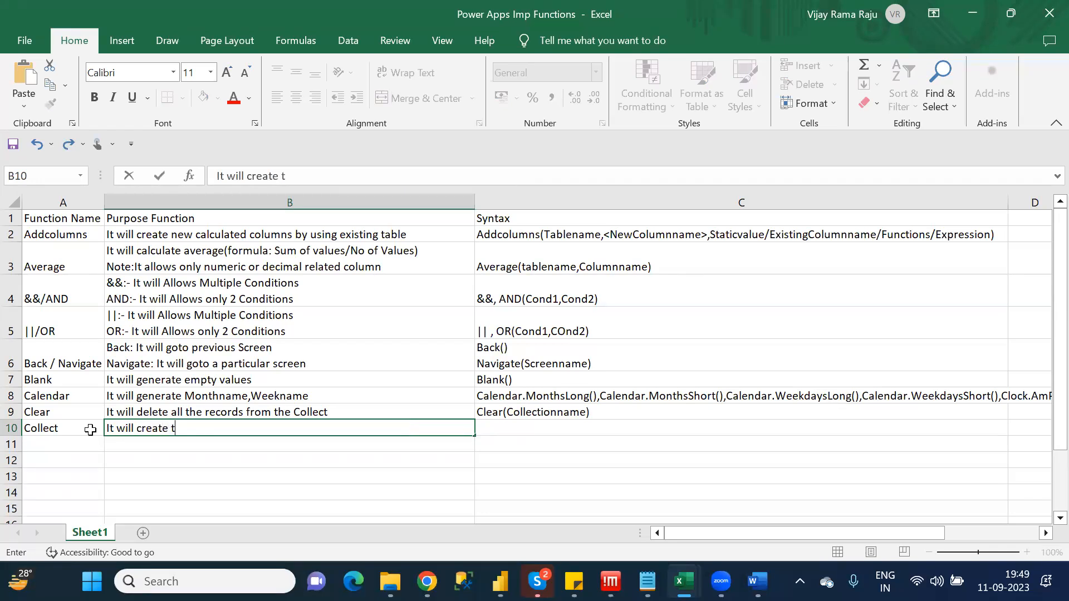
pyautogui.write('emporary table')
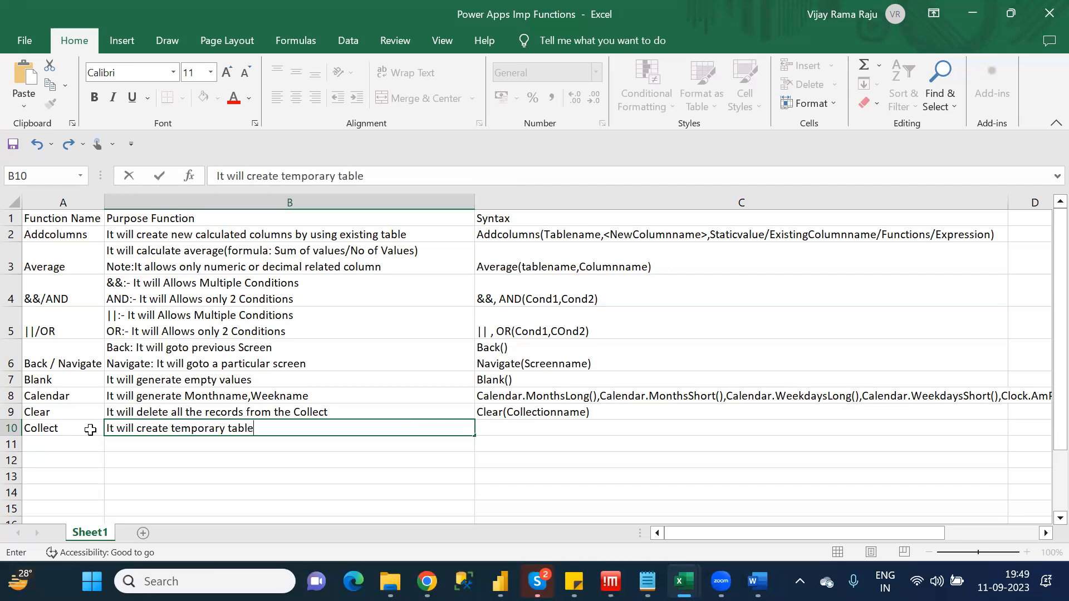
pyautogui.press('Tab')
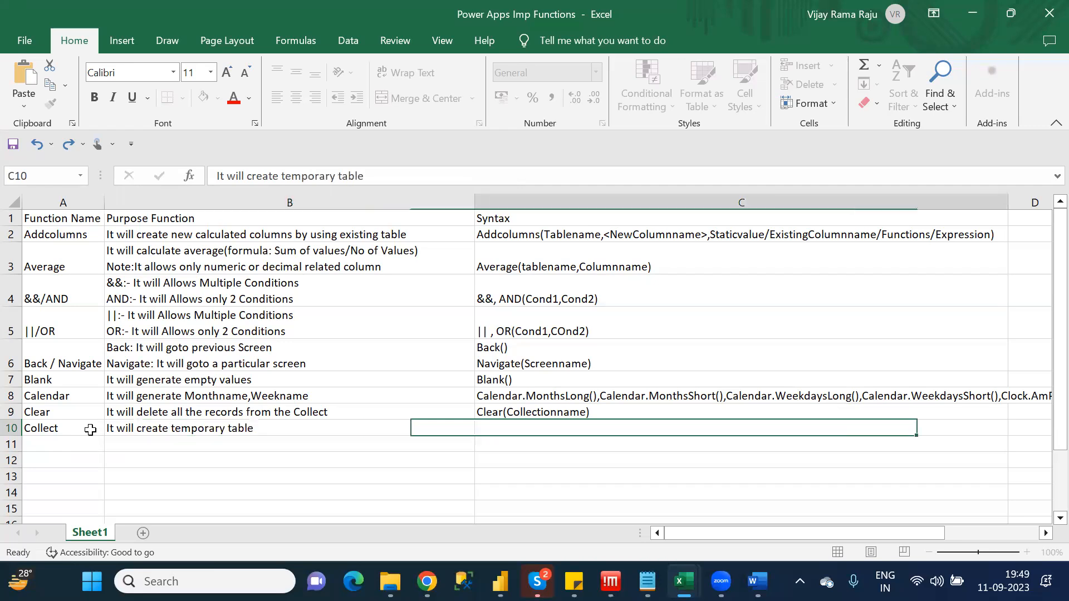
# Begin the Collect syntax in cell C10 with "Collect(AnyName,{Columnname:Value,"
pyautogui.write('C')
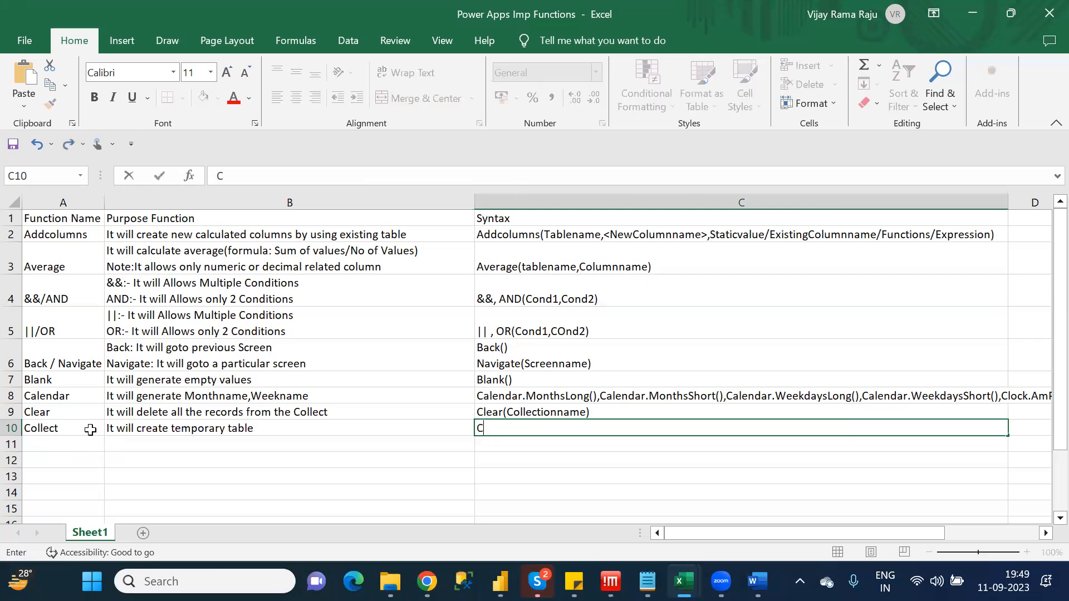
pyautogui.write('ollect(AnyName')
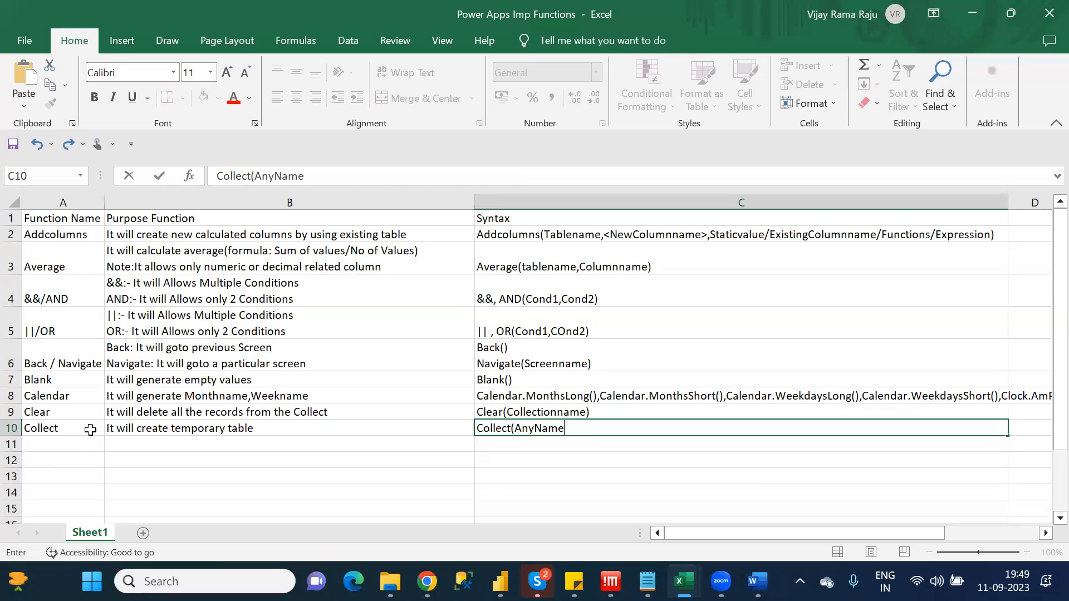
pyautogui.write(',{')
pyautogui.write('Columnname:V')
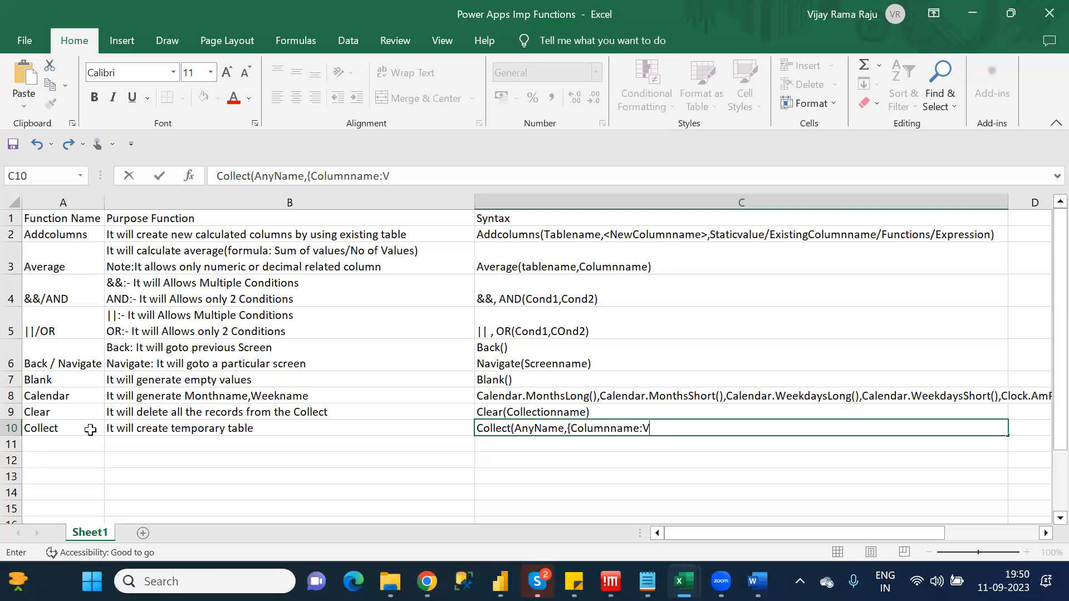
pyautogui.write('alue,')
# Repeat the "Columnname:Value," pair in the Collect syntax and close the record with "..},"
pyautogui.moveTo(676, 427); pyautogui.dragTo(571, 429)
pyautogui.hotkey('ctrl', 'c')
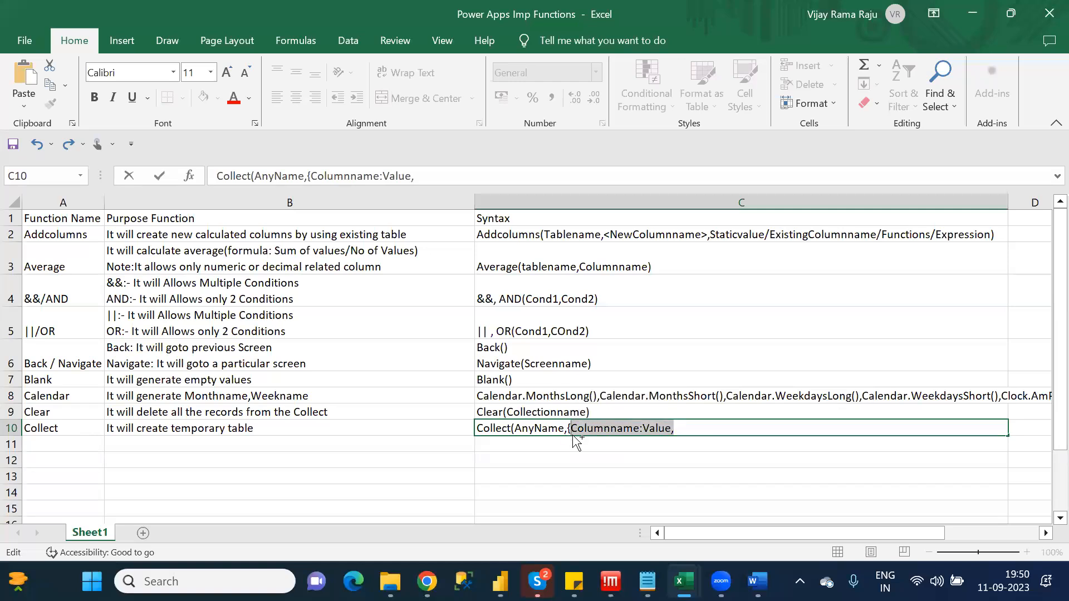
pyautogui.click(697, 432)
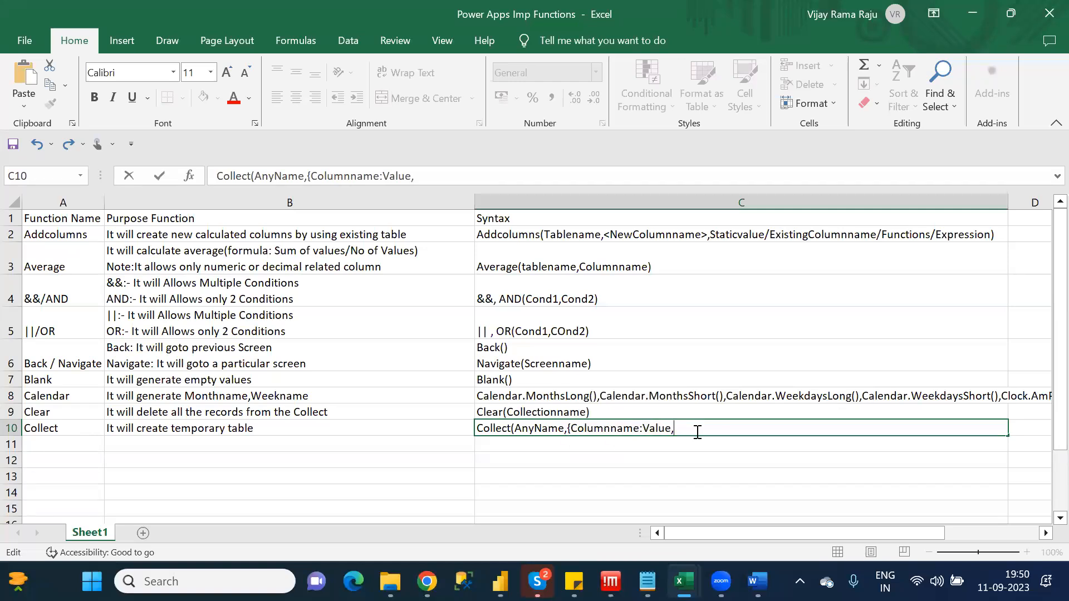
pyautogui.hotkey('ctrl', 'v')
pyautogui.write('..}')
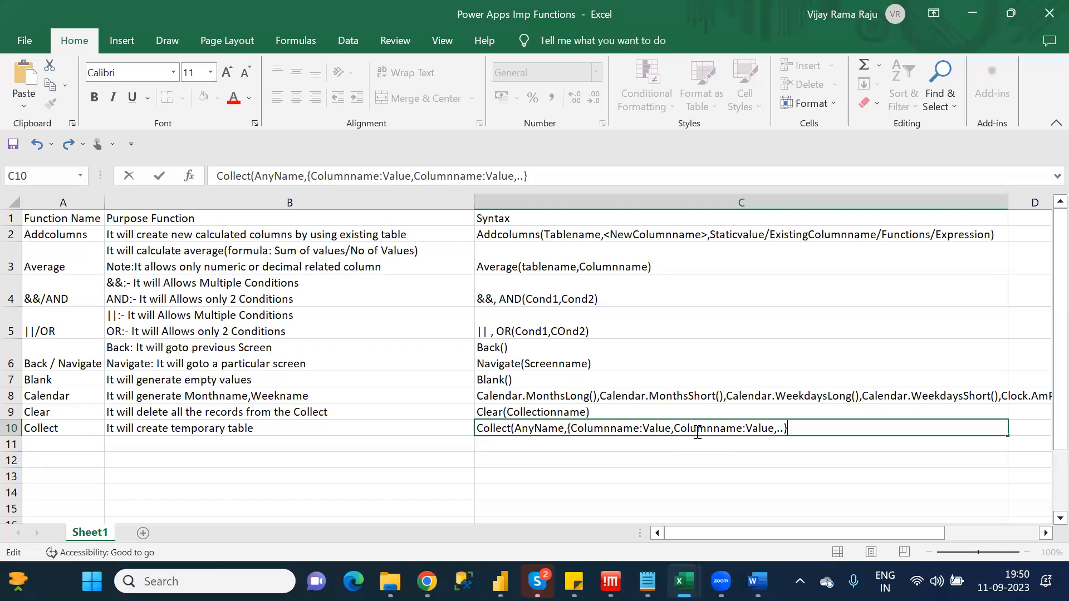
pyautogui.write(',')
# Duplicate the whole "{Columnname:Value,Columnname:Value,..}," record in C10 and finish the Collect syntax with "..)"
pyautogui.moveTo(569, 427); pyautogui.dragTo(793, 427)
pyautogui.hotkey('ctrl', 'c')
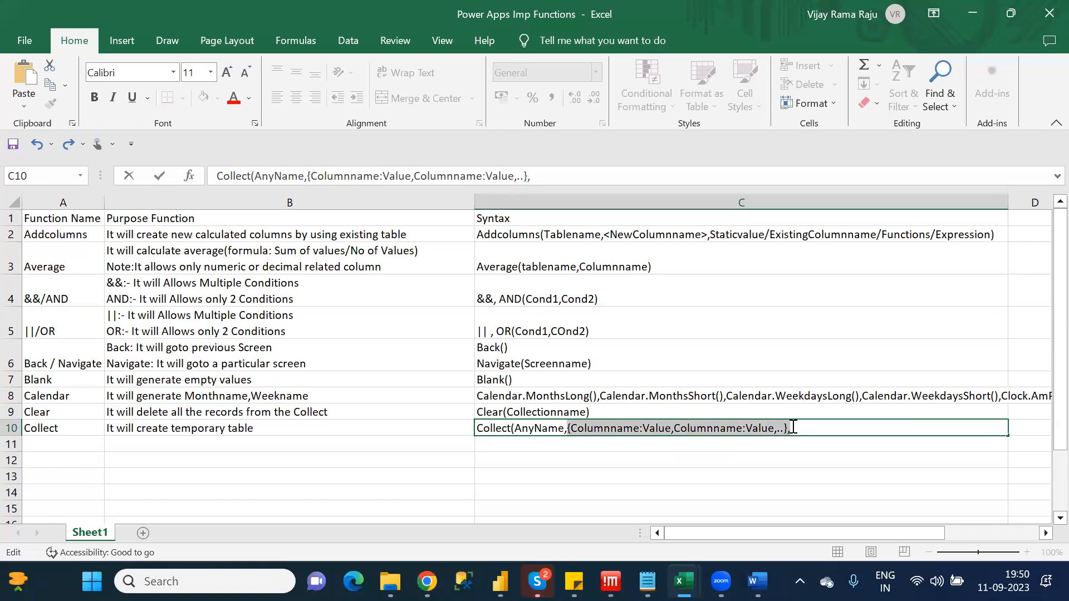
pyautogui.click(793, 427)
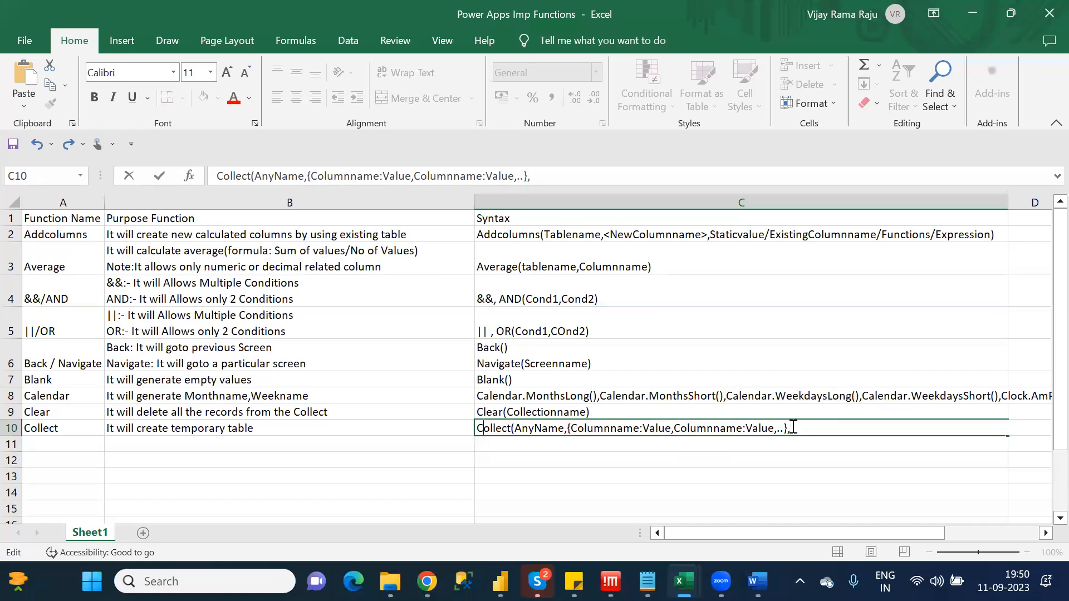
pyautogui.hotkey('ctrl', 'v')
pyautogui.write('..)')
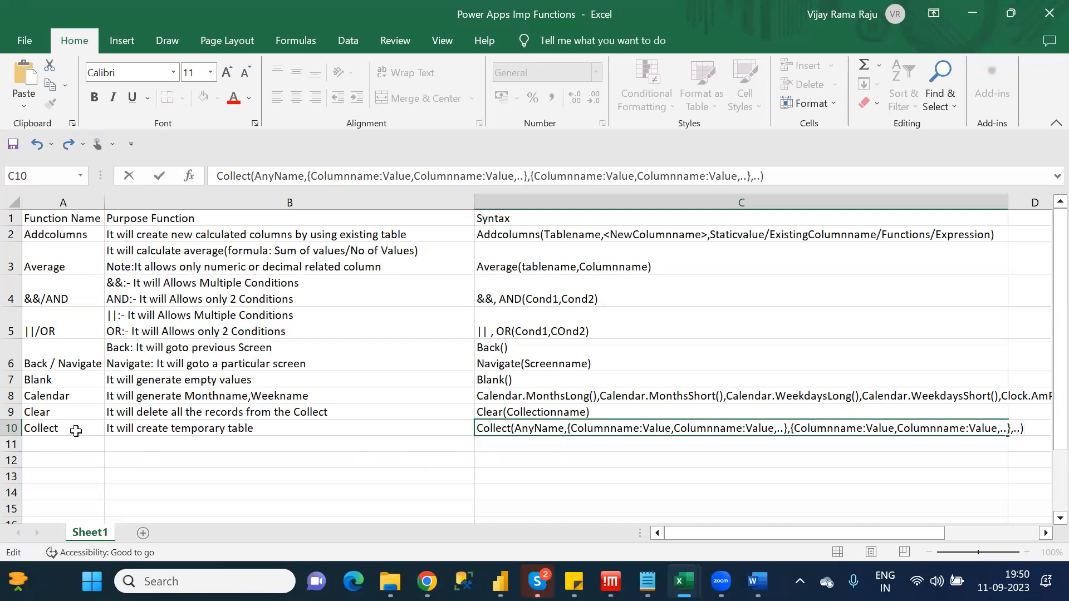
pyautogui.click(77, 432)
# Enter "Clear Collect" as the function name in cell A11
pyautogui.click(78, 442)
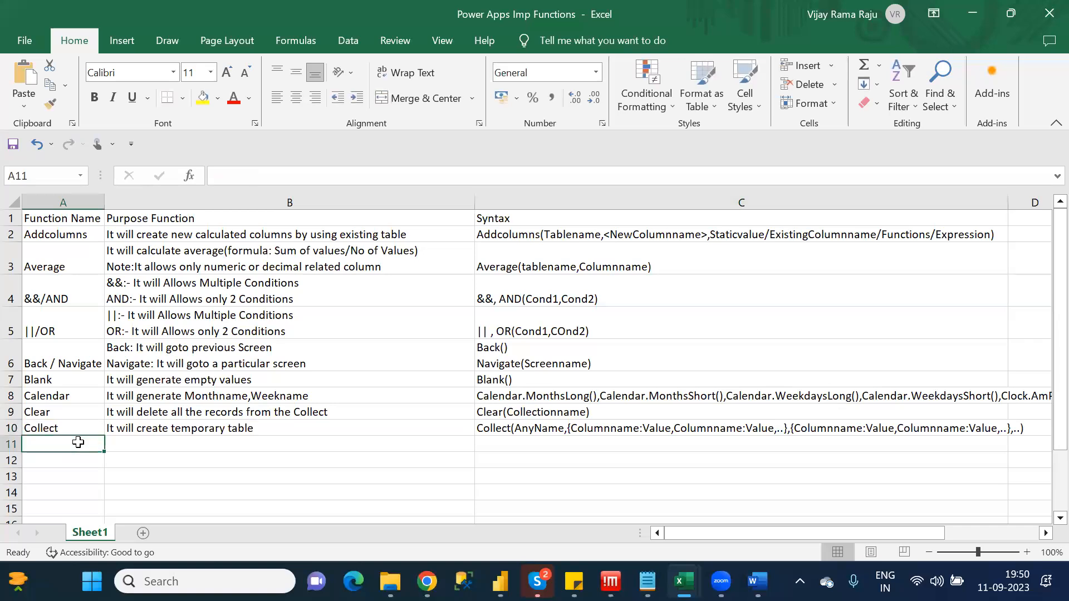
pyautogui.write('Clear')
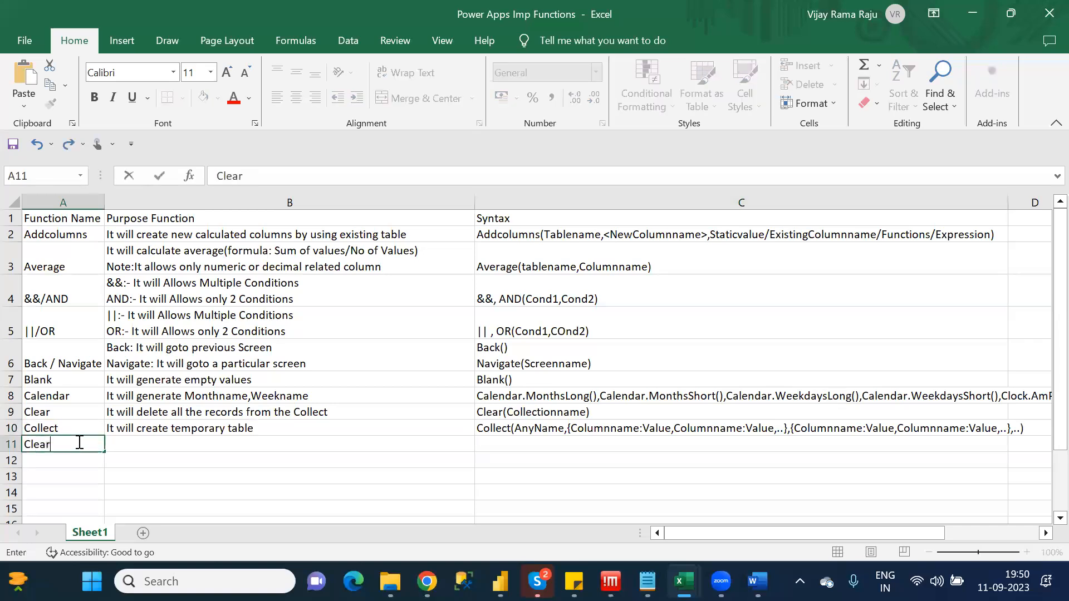
pyautogui.write(' Collect')
pyautogui.press('Tab')
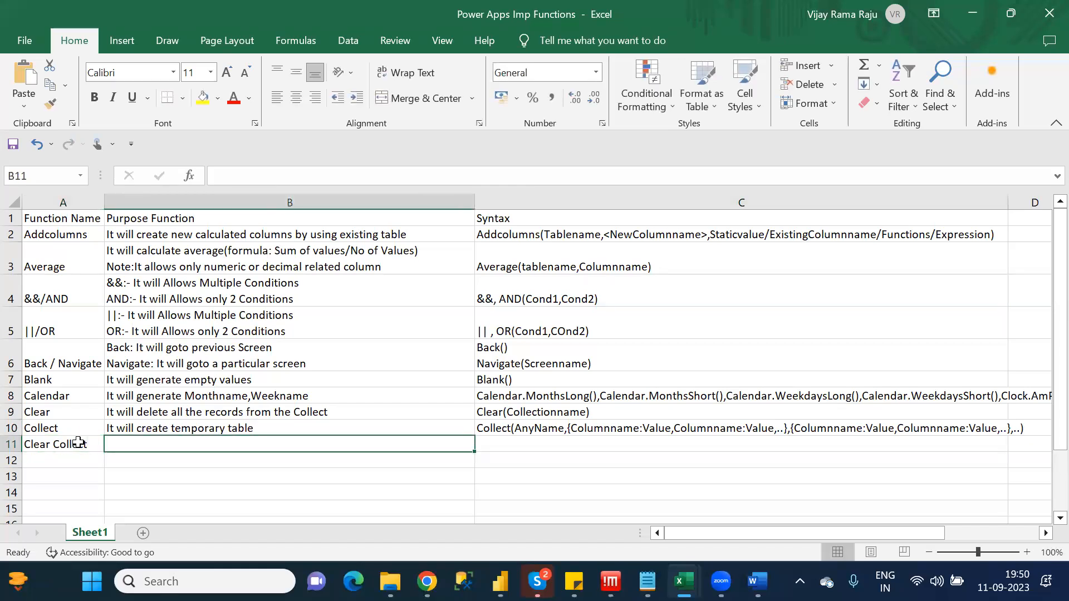
# Write "First it will delete all the records in the existing collect table" as the purpose of Clear Collect in cell B11
pyautogui.write('Fi')
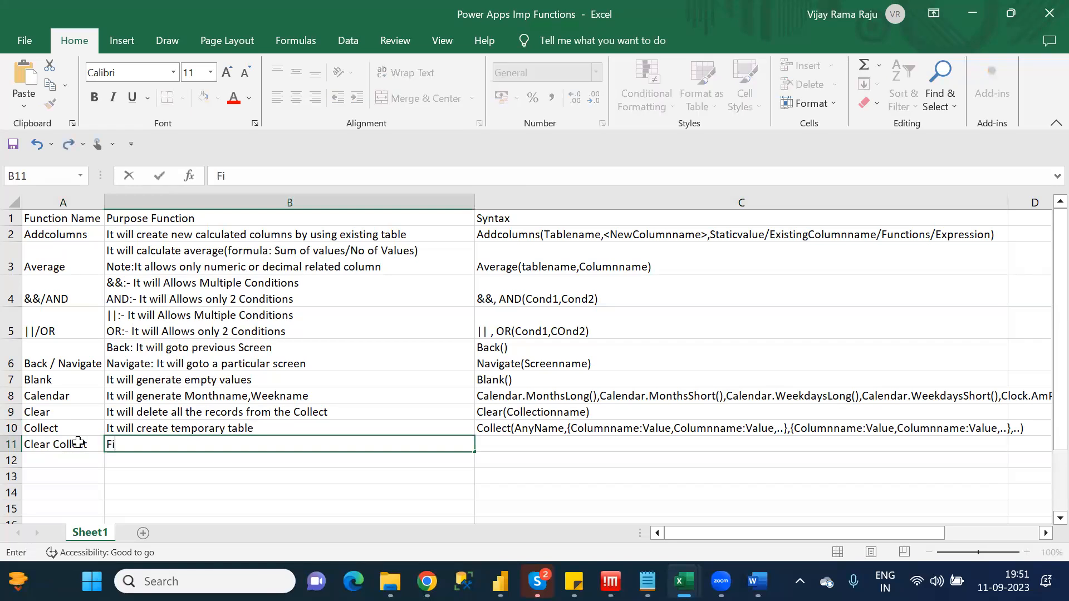
pyautogui.write('rst it willl')
pyautogui.press('BackSpace')
pyautogui.press('BackSpace')
pyautogui.write('d')
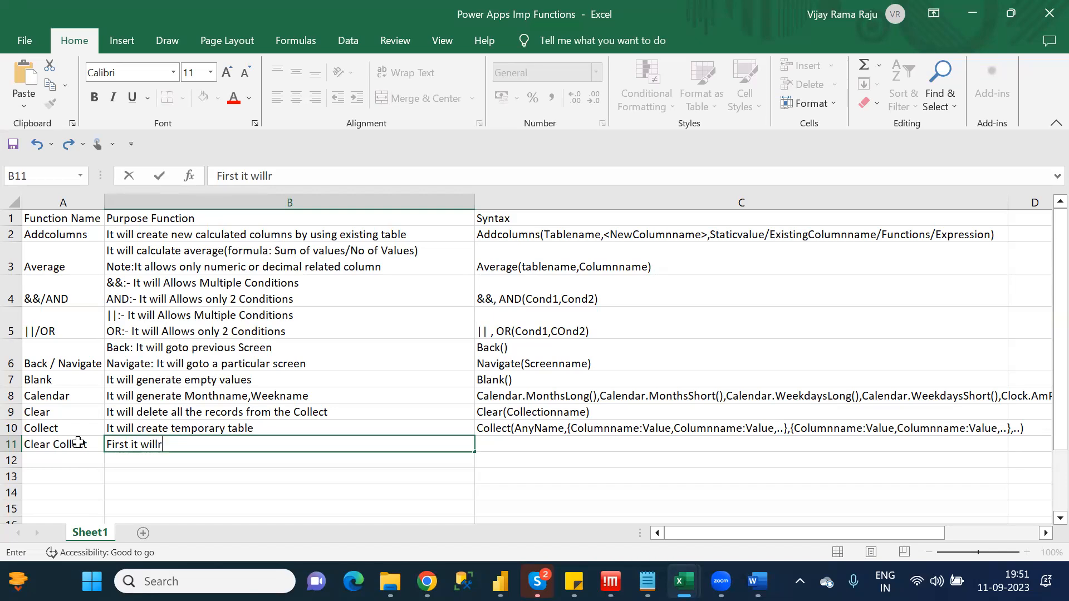
pyautogui.write('e')
pyautogui.write('lete all ')
pyautogui.write('the recor')
pyautogui.write('ds in ')
pyautogui.write('teh')
pyautogui.press('BackSpace')
pyautogui.press('BackSpace')
pyautogui.write('he ')
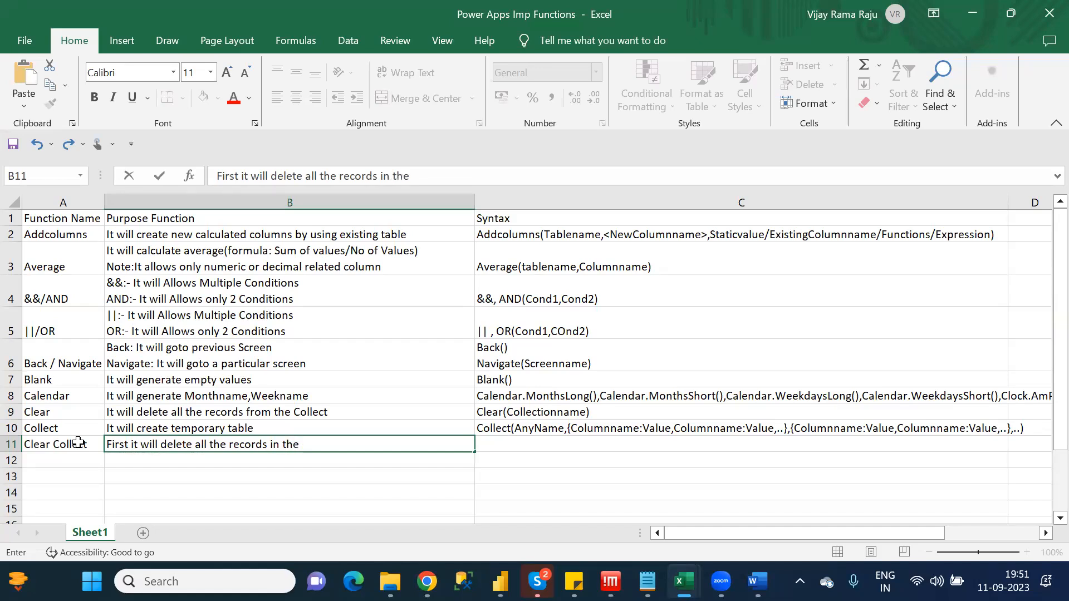
pyautogui.write('existing collect table')
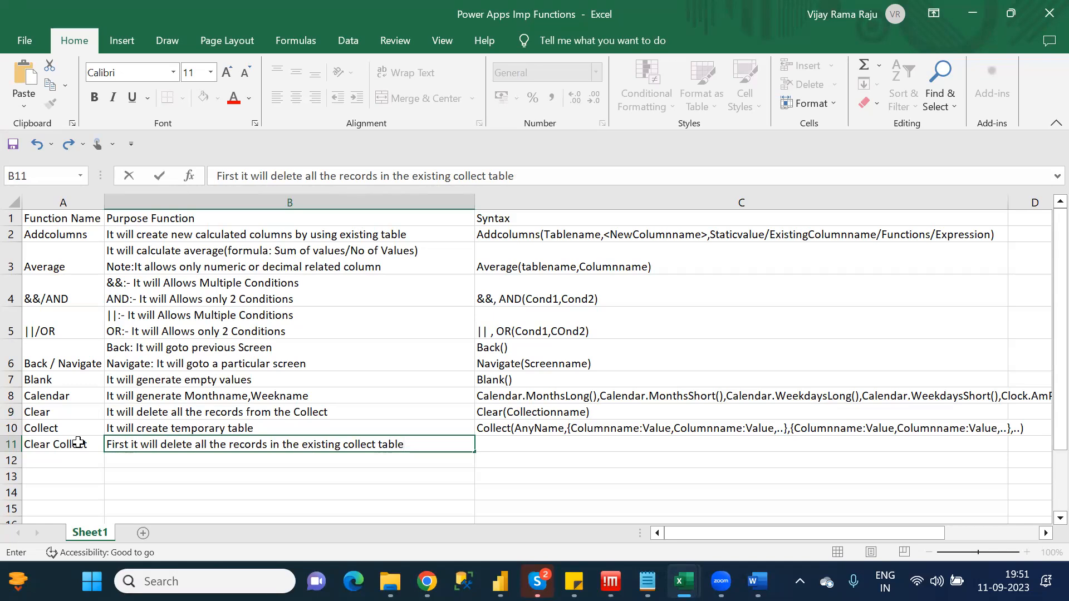
# Complete the Clear Collect purpose in B11 with ". After that I will create new records in the same collect table"
pyautogui.write('. After tha')
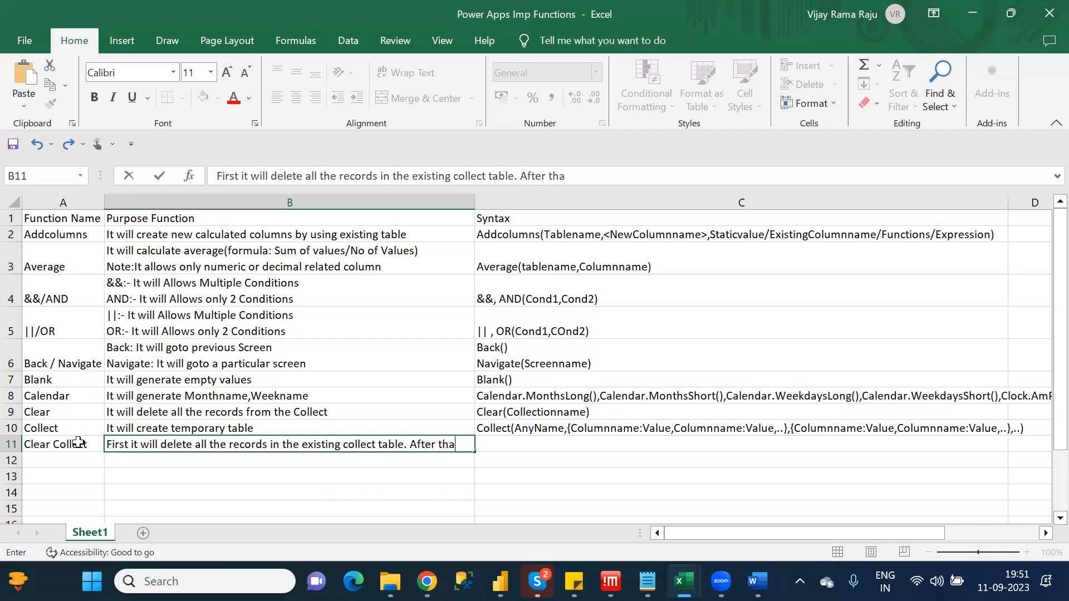
pyautogui.write('t I will create new cr')
pyautogui.press('BackSpace')
pyautogui.press('BackSpace')
pyautogui.write('records in the')
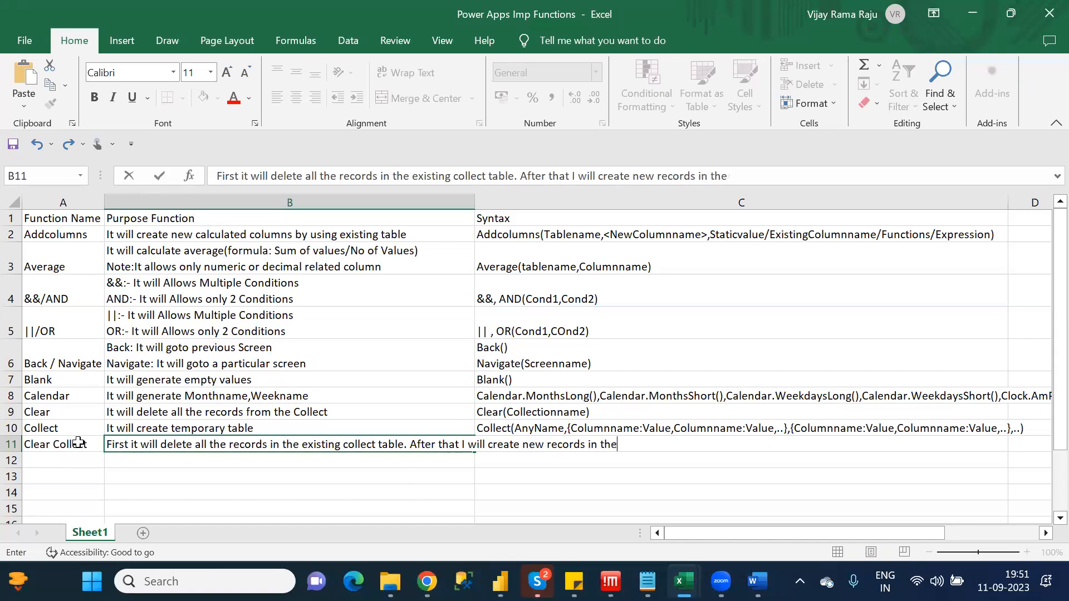
pyautogui.write(' same collect tbale')
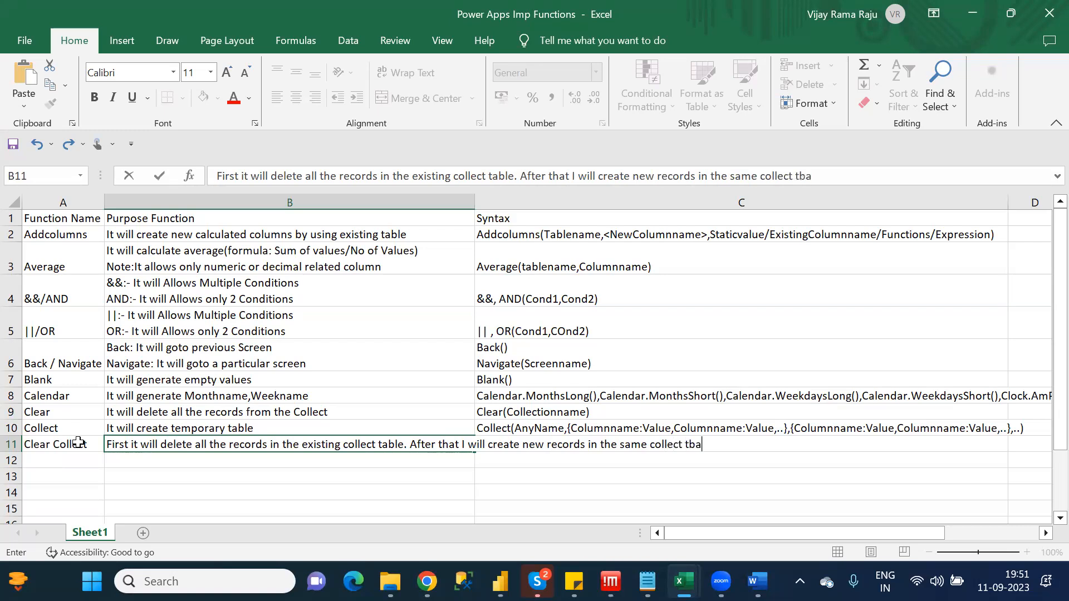
pyautogui.press('BackSpace')
pyautogui.press('BackSpace')
pyautogui.press('BackSpace')
pyautogui.write('ab')
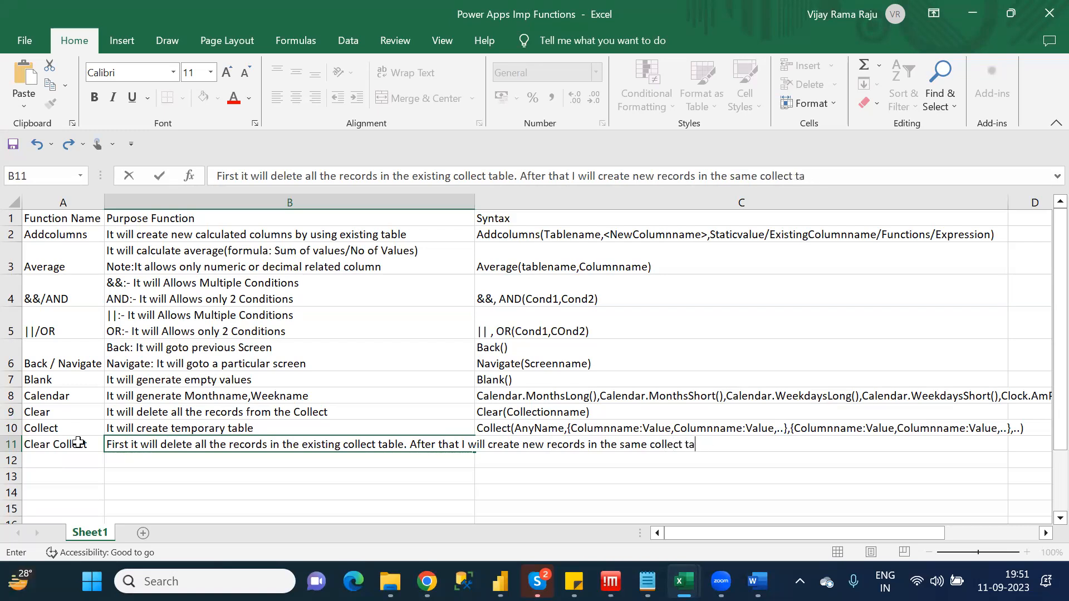
pyautogui.write('le')
pyautogui.press('Return')
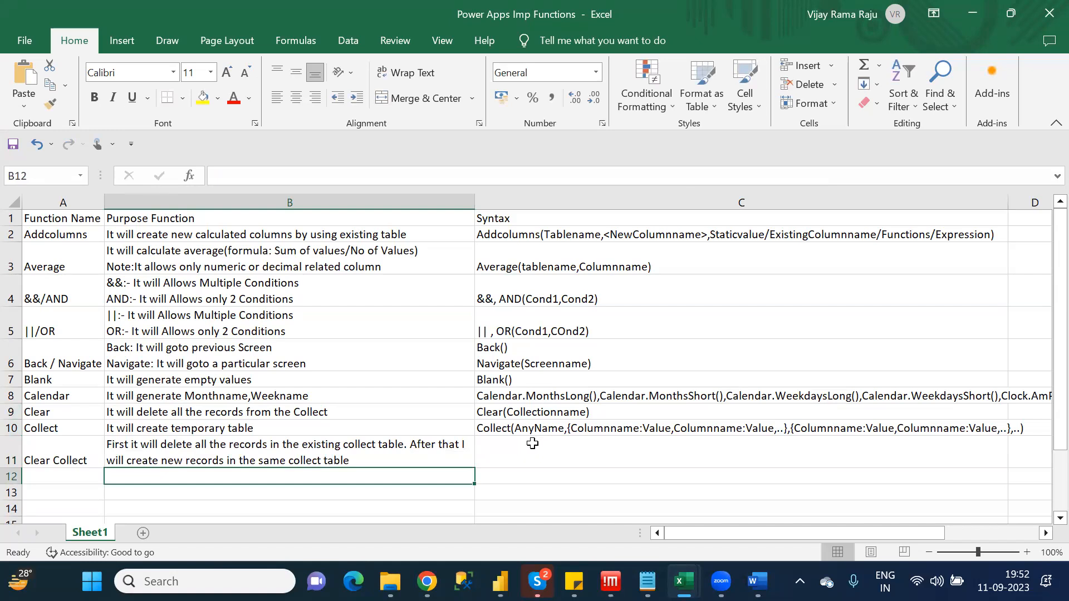
# Begin the Clear Collect syntax in cell C11 with "ClearCollect(ExistingCollectName"
pyautogui.click(532, 442)
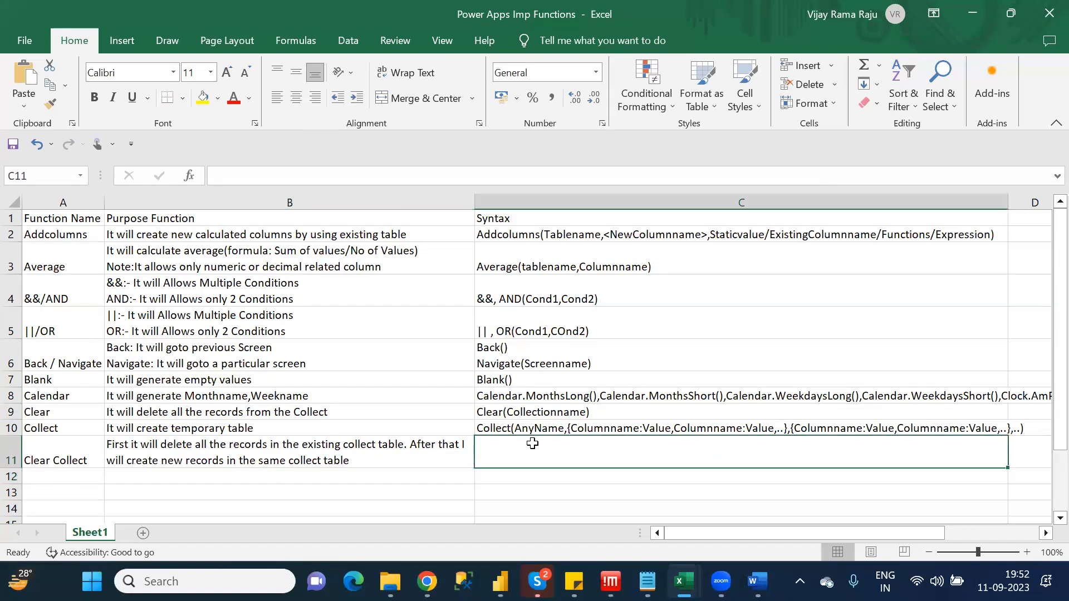
pyautogui.write('CLear')
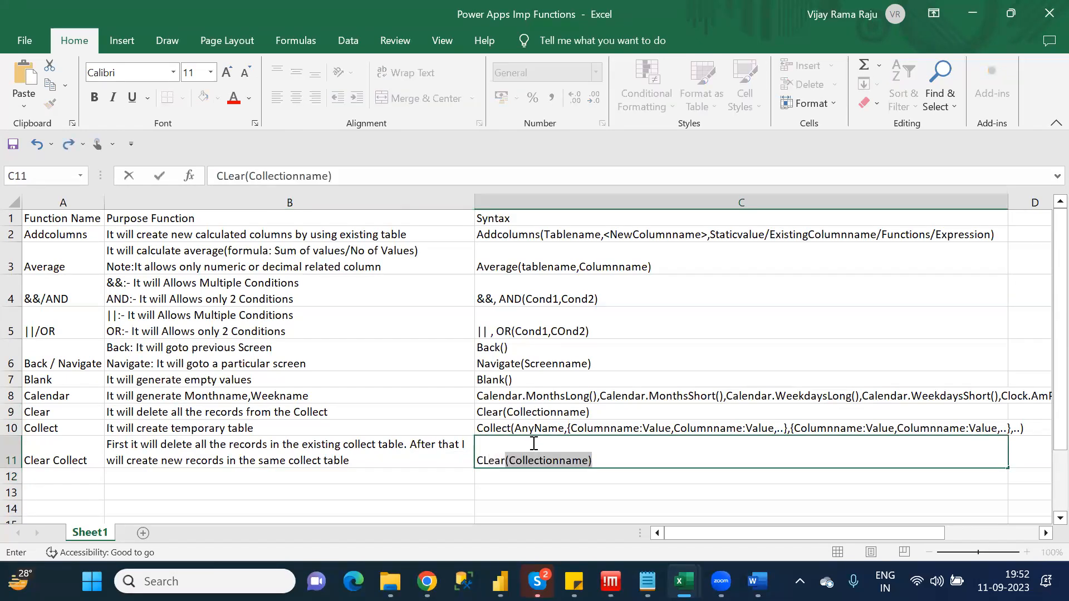
pyautogui.press('BackSpace')
pyautogui.press('BackSpace')
pyautogui.press('BackSpace')
pyautogui.press('BackSpace')
pyautogui.press('BackSpace')
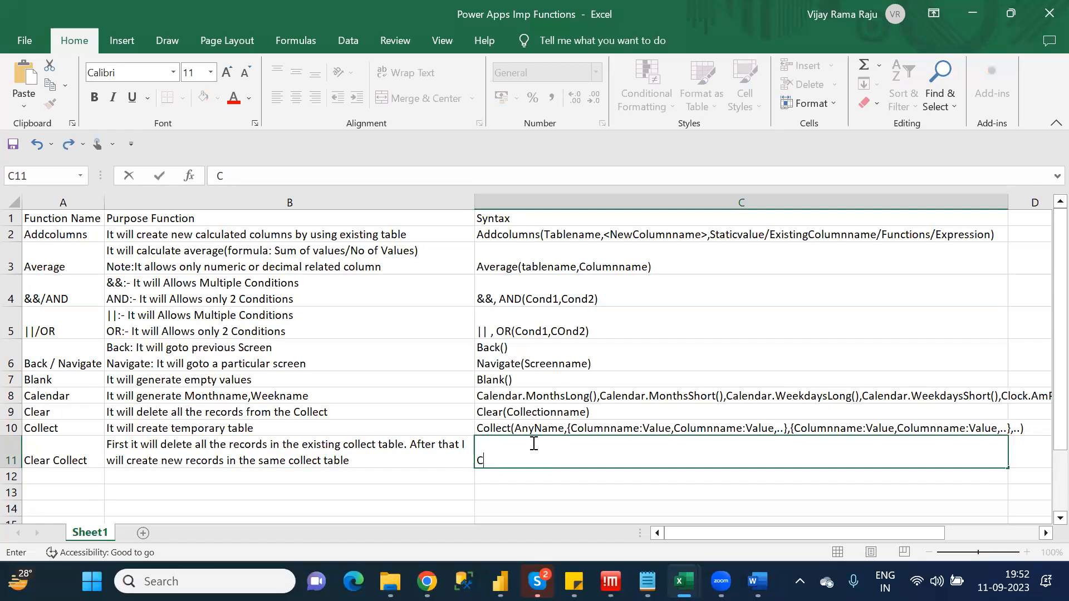
pyautogui.write('lear')
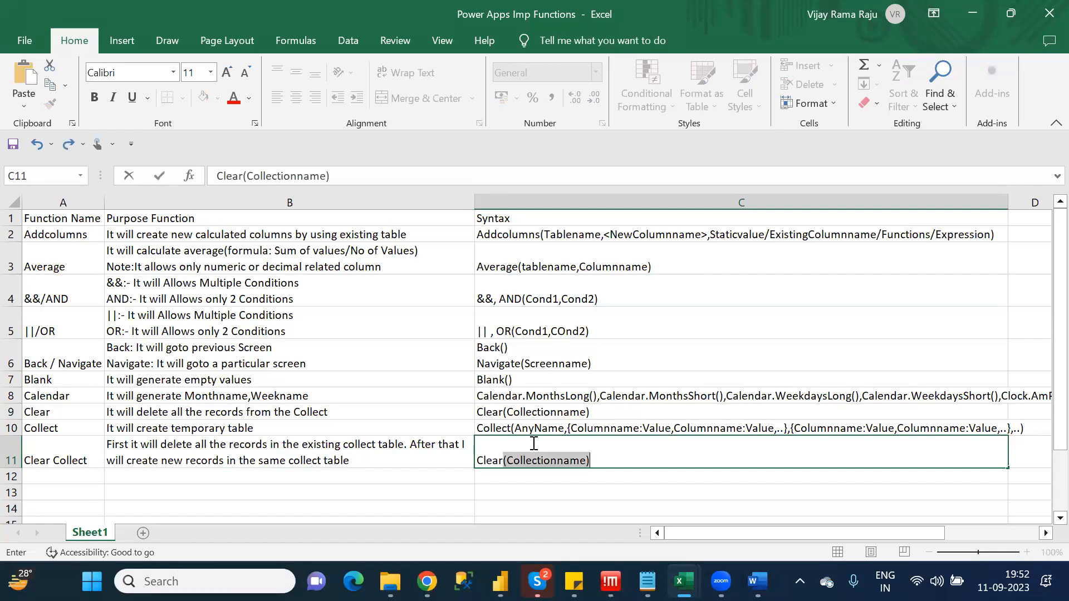
pyautogui.write('Collec')
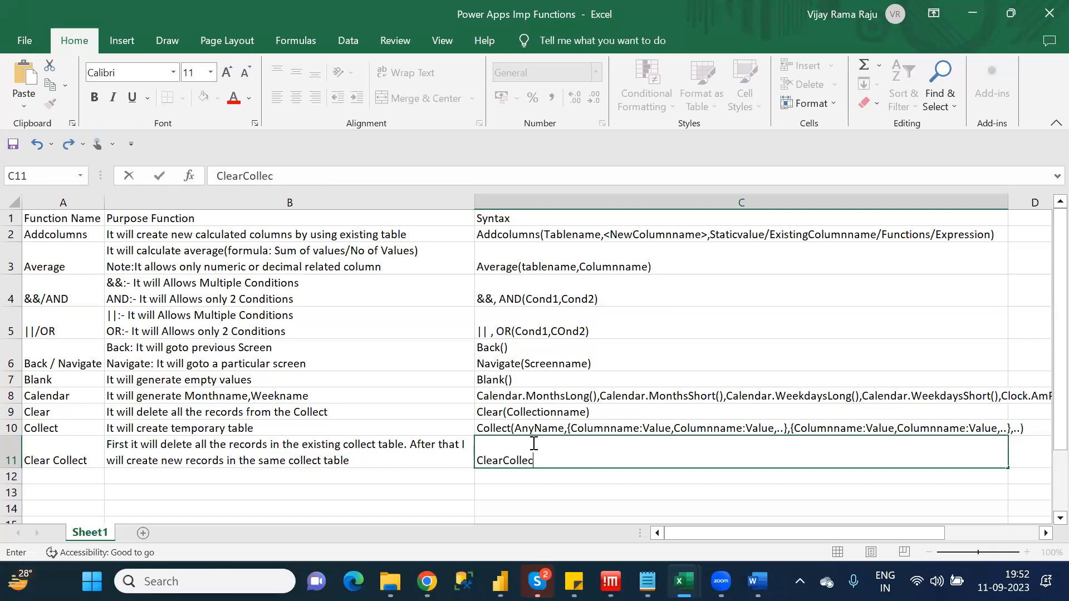
pyautogui.write('t(ExistingColle')
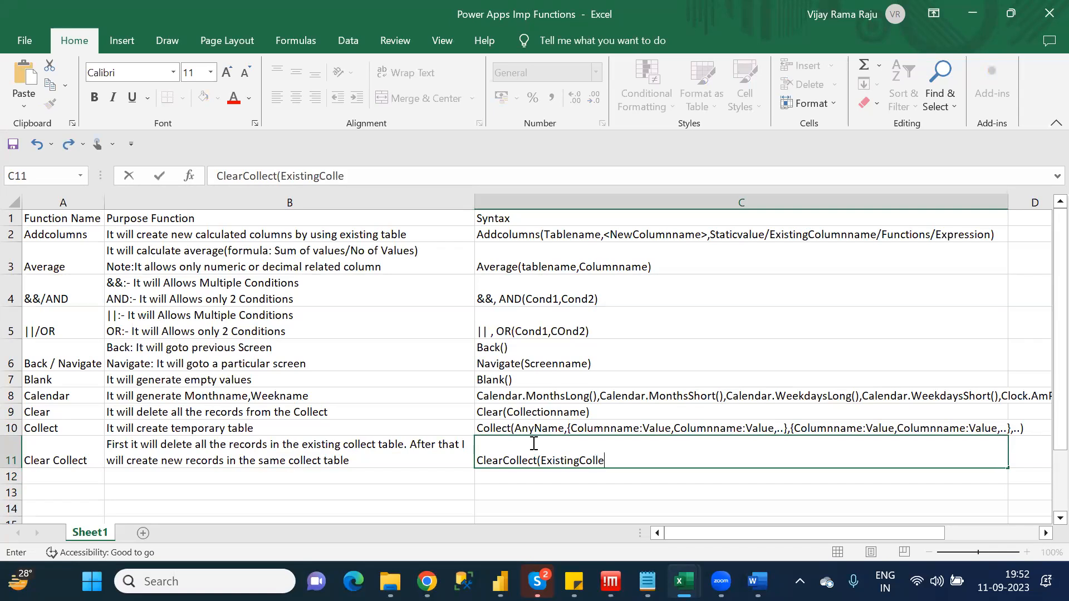
pyautogui.write('ctName.')
# Complete the ClearCollect syntax in C11 by copying ",{Columnname:Value,Columnname:Value,..},{Columnname:Value,Columnname:Value,..},..)" from the Collect syntax in C10 onto its end
pyautogui.click(566, 427)
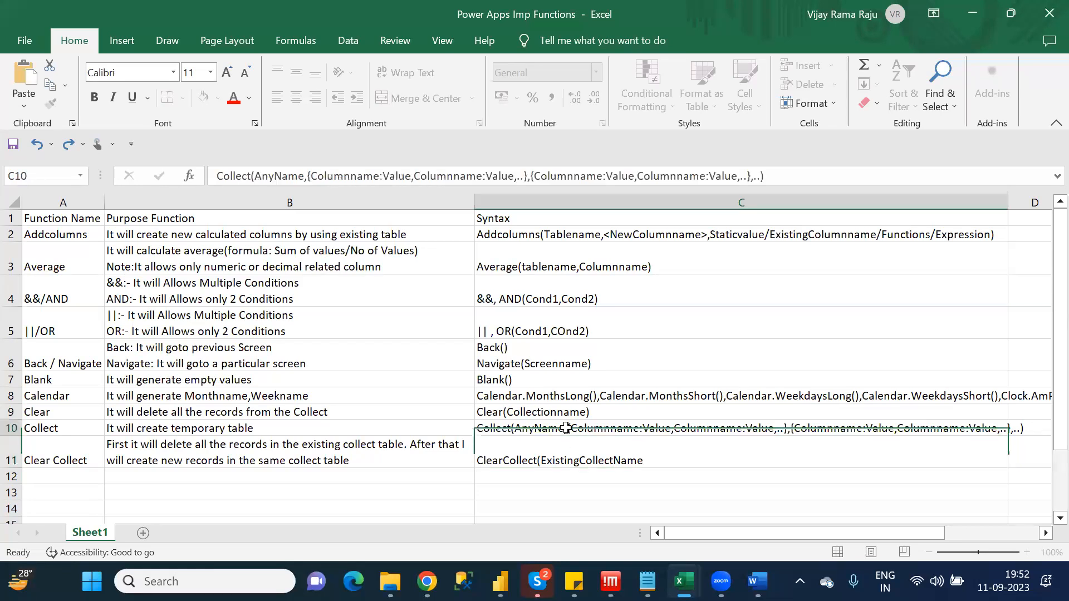
pyautogui.click(304, 176)
pyautogui.moveTo(409, 169); pyautogui.dragTo(773, 176)
pyautogui.hotkey('ctrl', 'c')
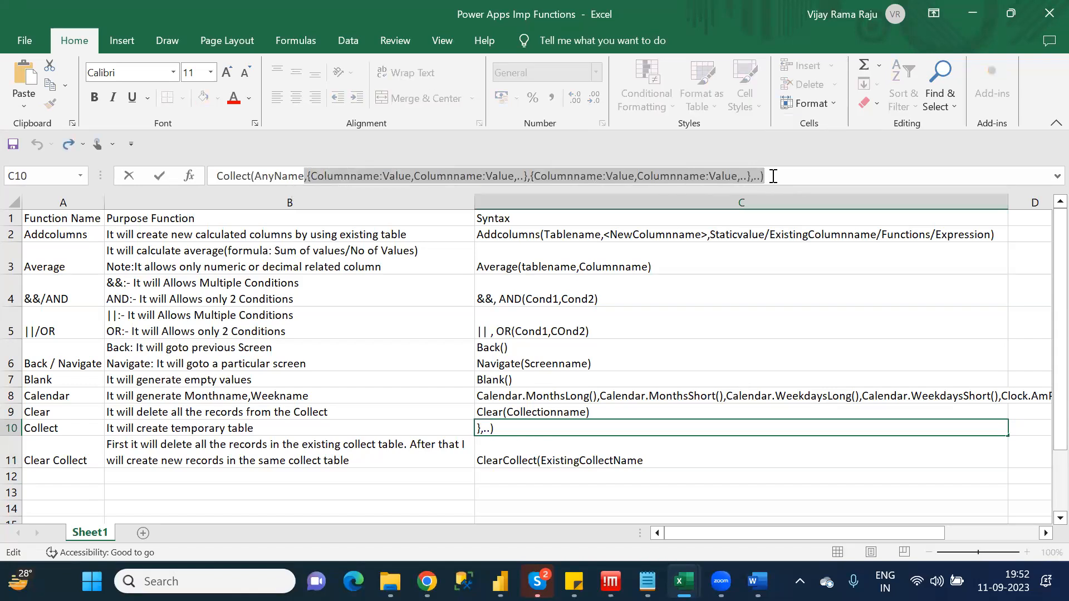
pyautogui.click(664, 462)
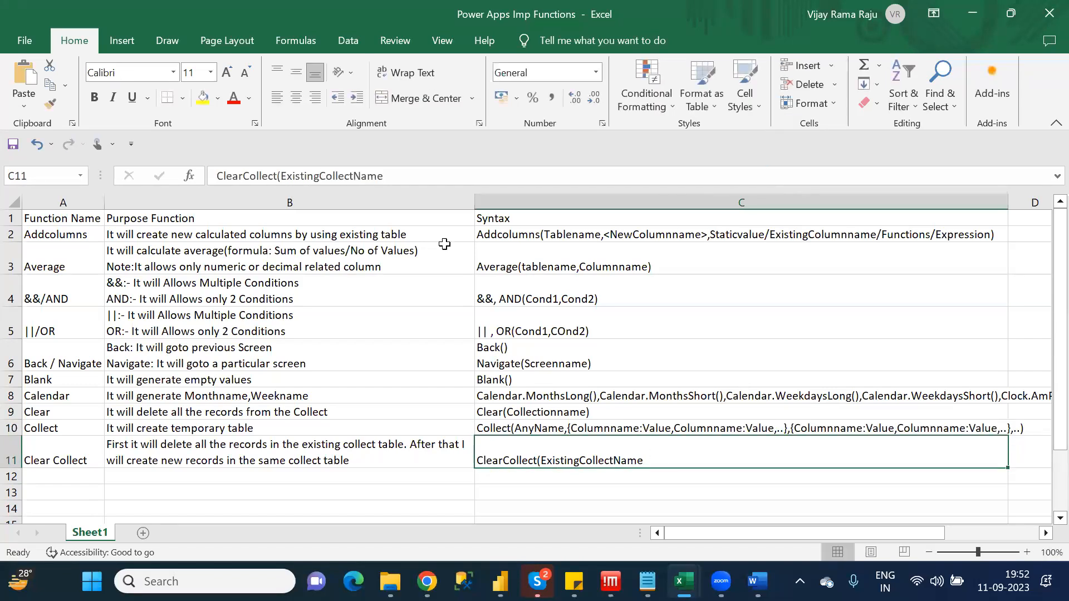
pyautogui.click(398, 172)
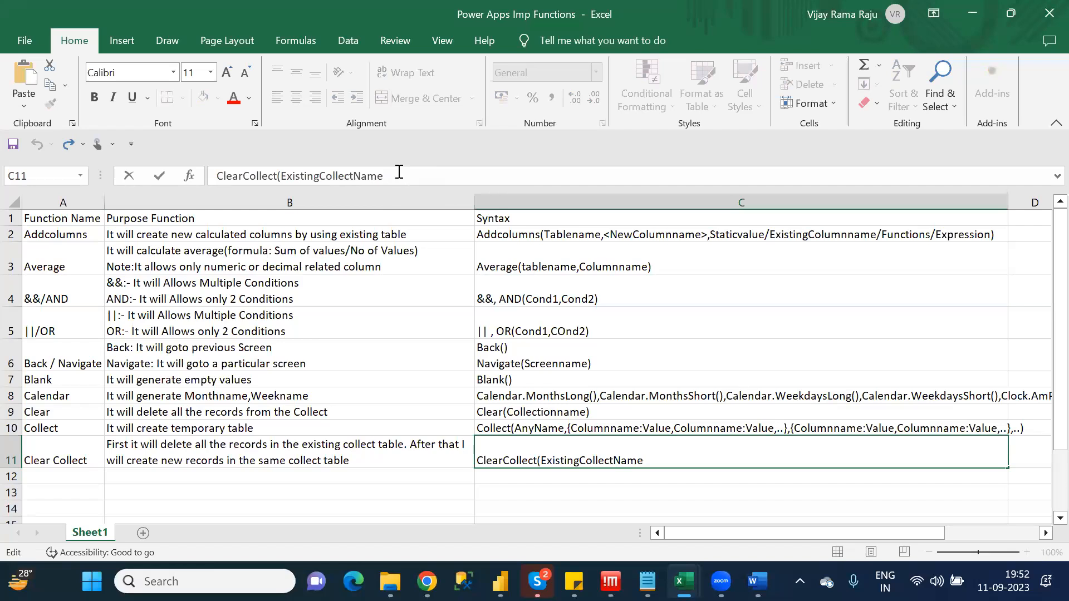
pyautogui.hotkey('ctrl', 'v')
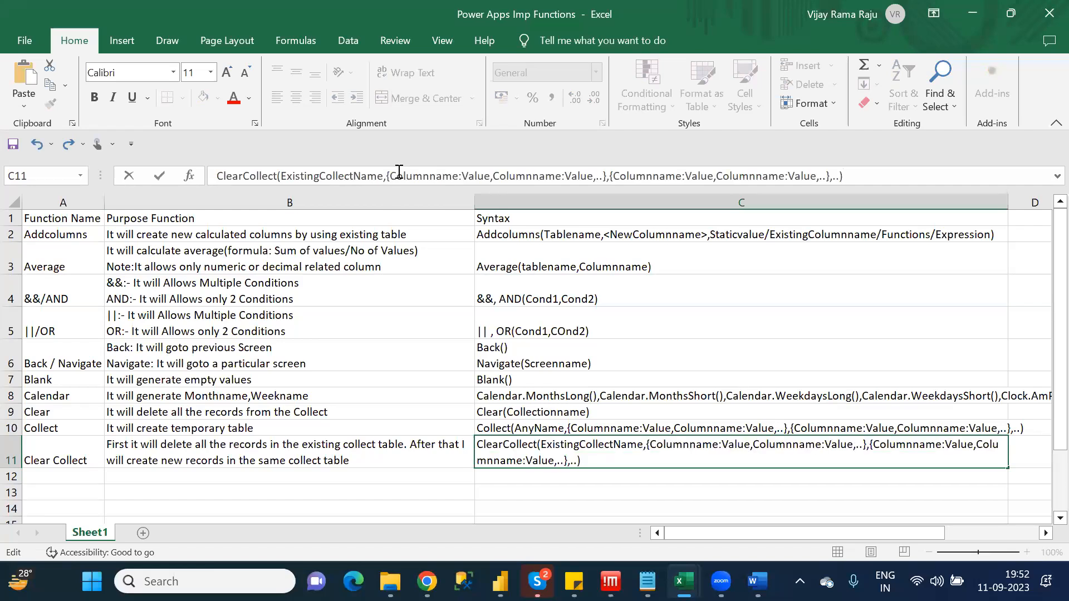
pyautogui.click(516, 482)
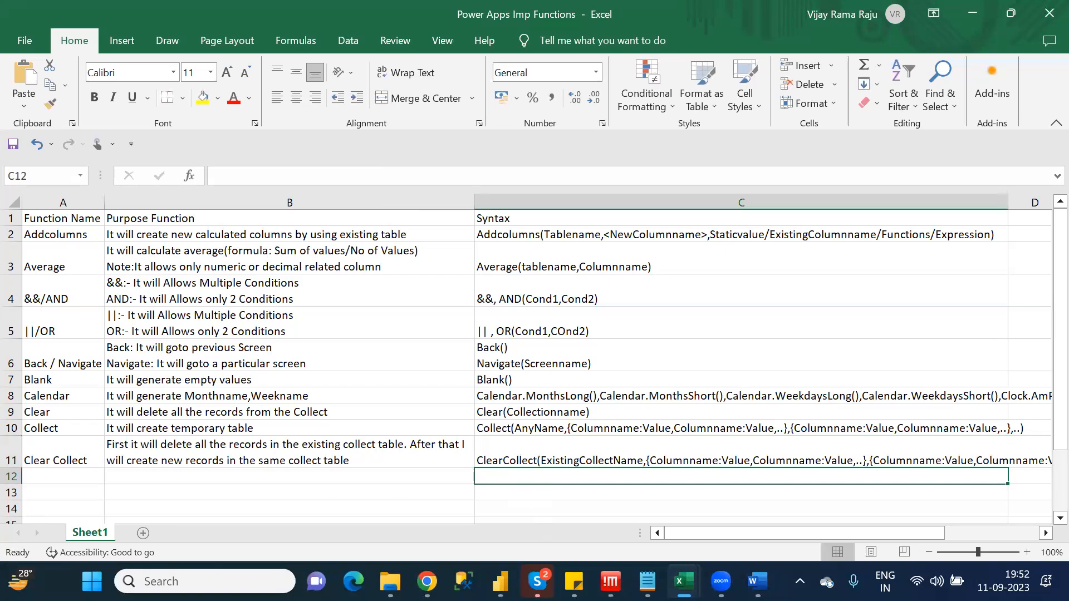
# Check the C category function list in Notepad and enter "Coalesce" as the function name in cell A12 of the Excel sheet
pyautogui.hotkey('alt', 'Tab')
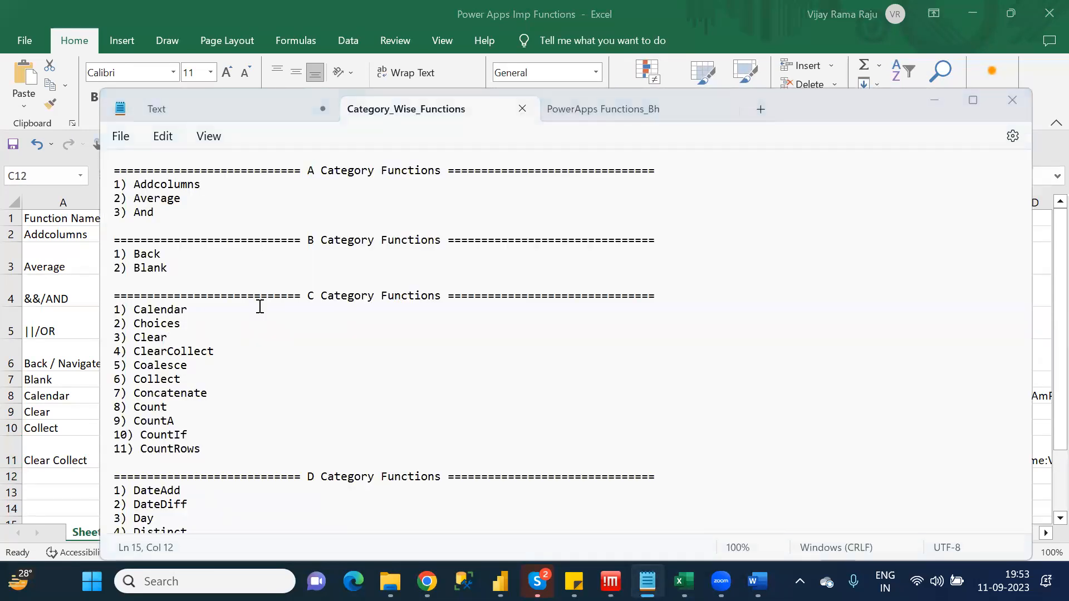
pyautogui.hotkey('alt', 'Tab')
pyautogui.click(79, 480)
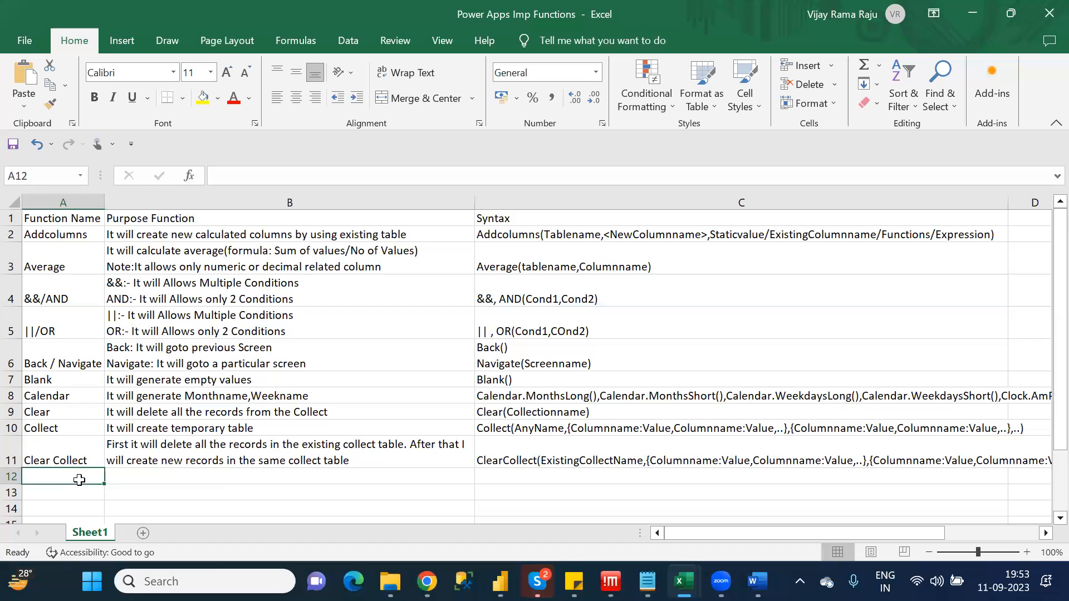
pyautogui.write('Coa')
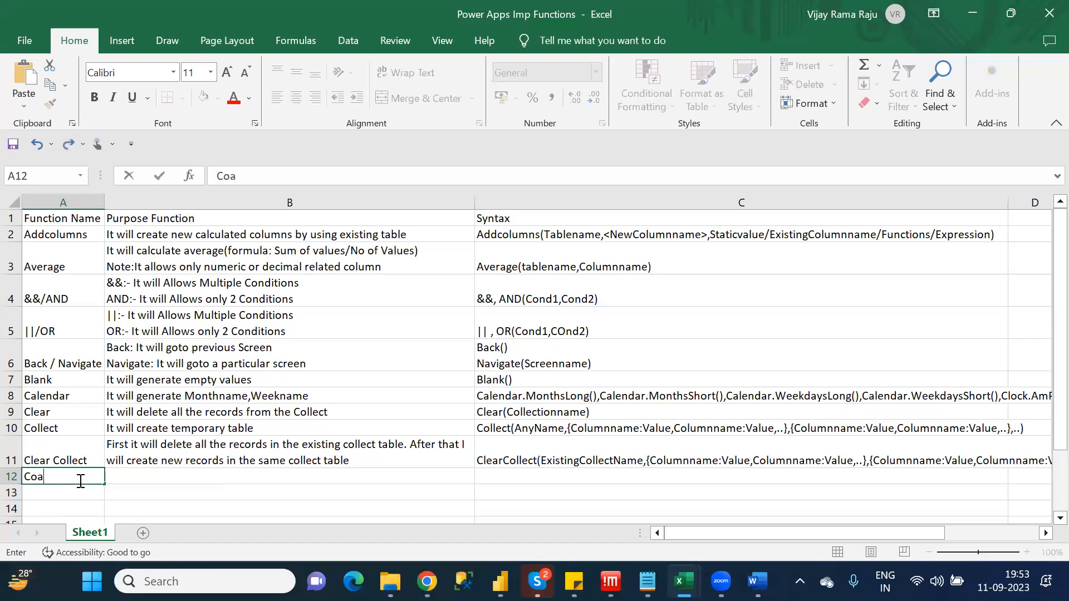
pyautogui.write('lesce')
pyautogui.press('Tab')
# Write "It returns Not null values" as the purpose of Coalesce in cell B12
pyautogui.write('It ')
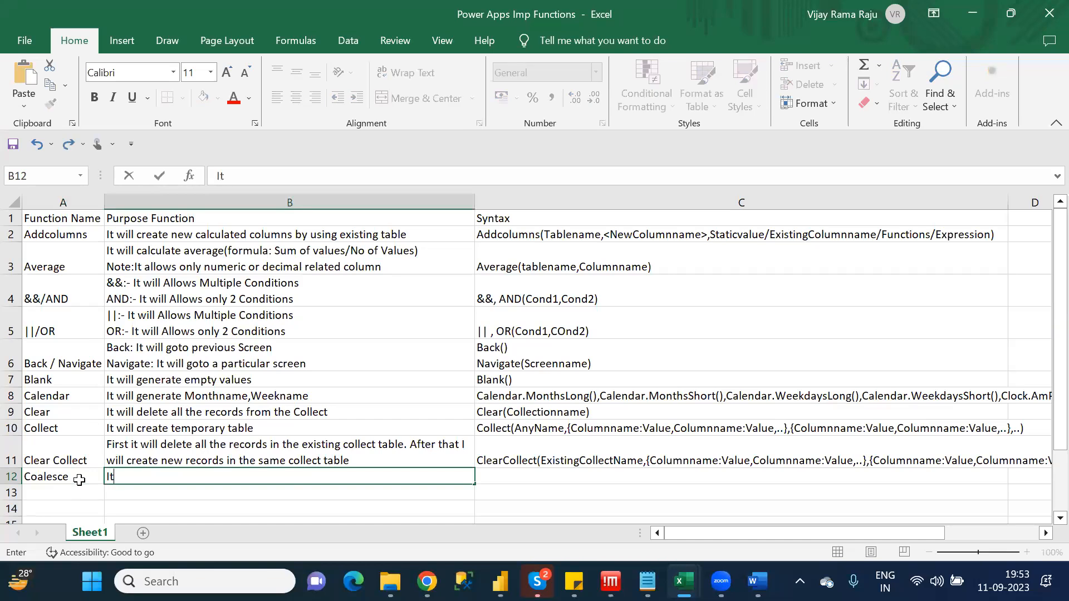
pyautogui.write('returns Not')
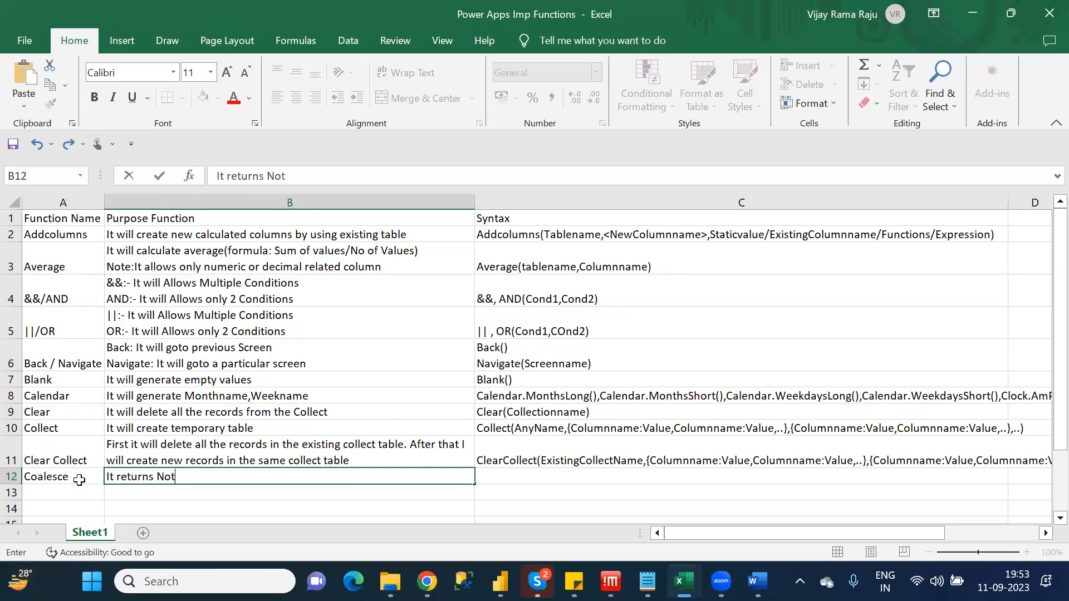
pyautogui.write(' null values')
pyautogui.press('Tab')
# Begin the Coalesce syntax in cell C12 with "Coalesce("
pyautogui.write('COa')
pyautogui.press('BackSpace')
pyautogui.press('BackSpace')
pyautogui.write('oale')
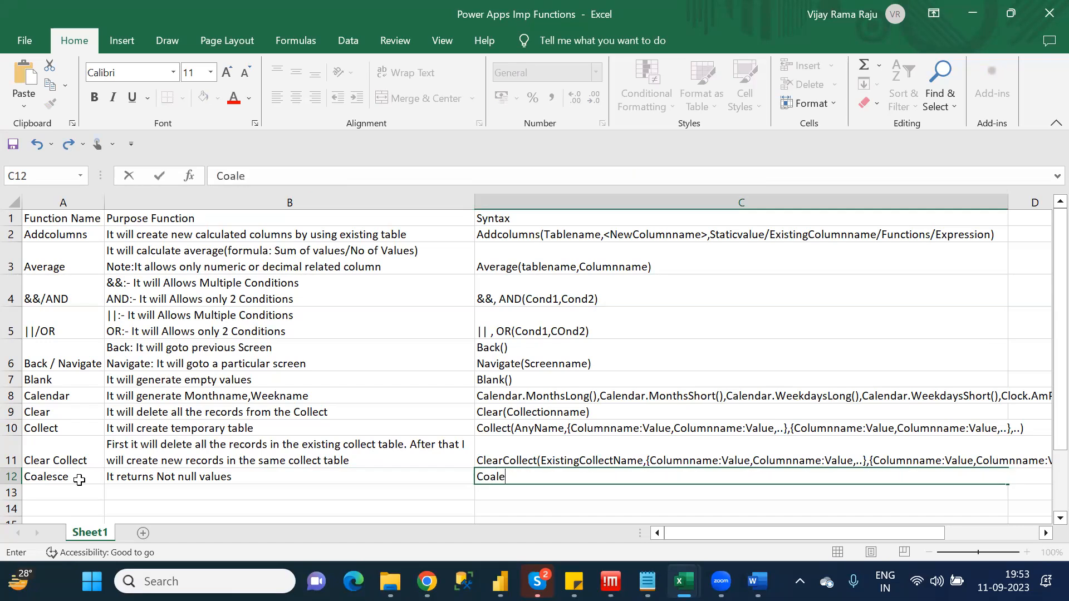
pyautogui.write('sce(')
# Switch to Chrome, close the Calendar and Clock functions page, and open the Coalesce reference from the Power Fx formula list in a new tab
pyautogui.hotkey('alt', 'Tab')
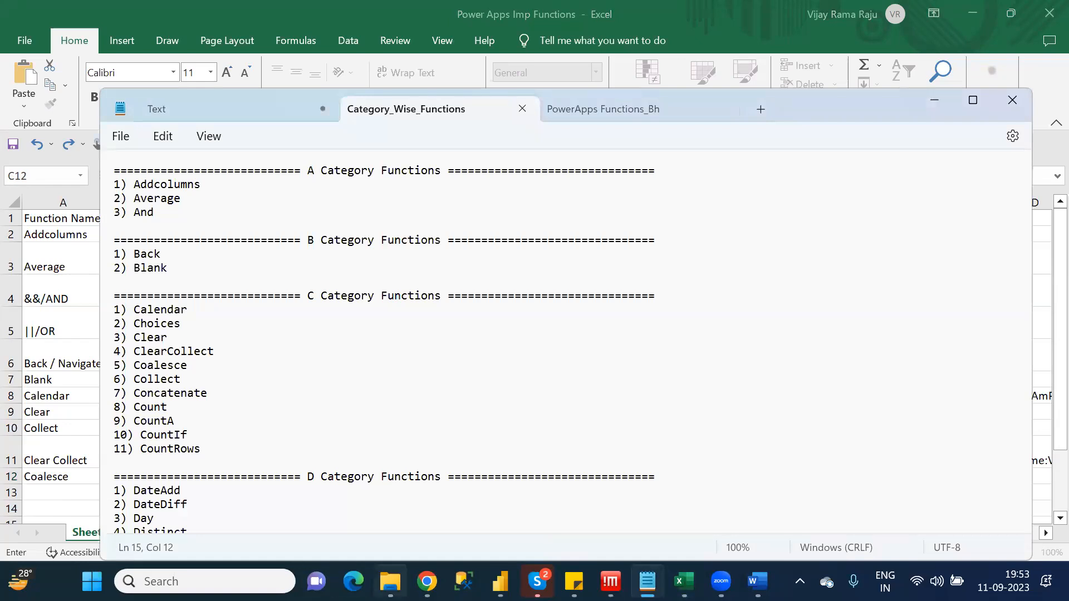
pyautogui.click(427, 581)
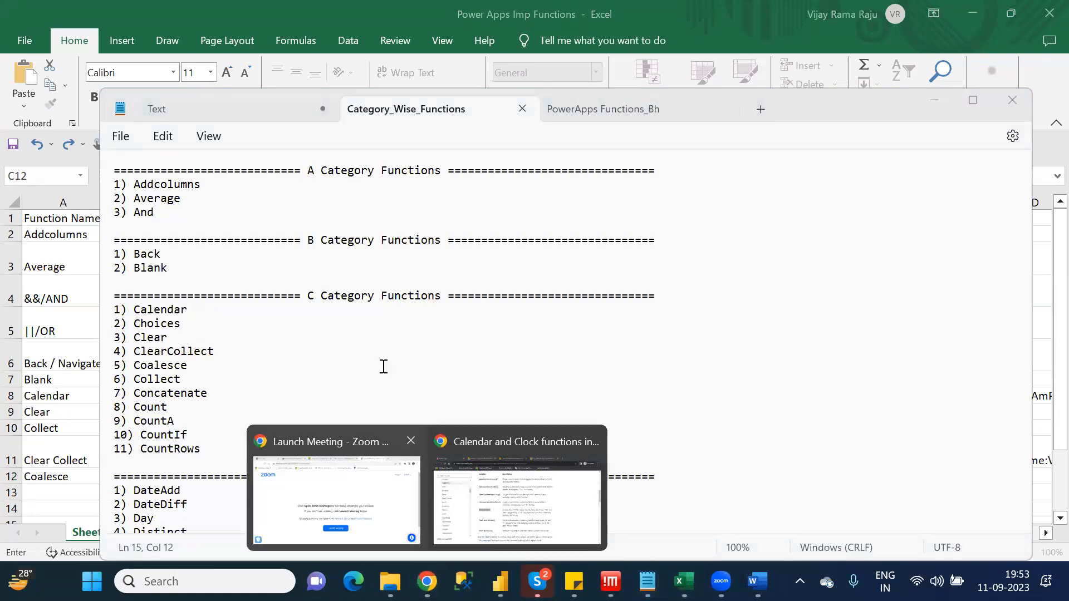
pyautogui.click(471, 489)
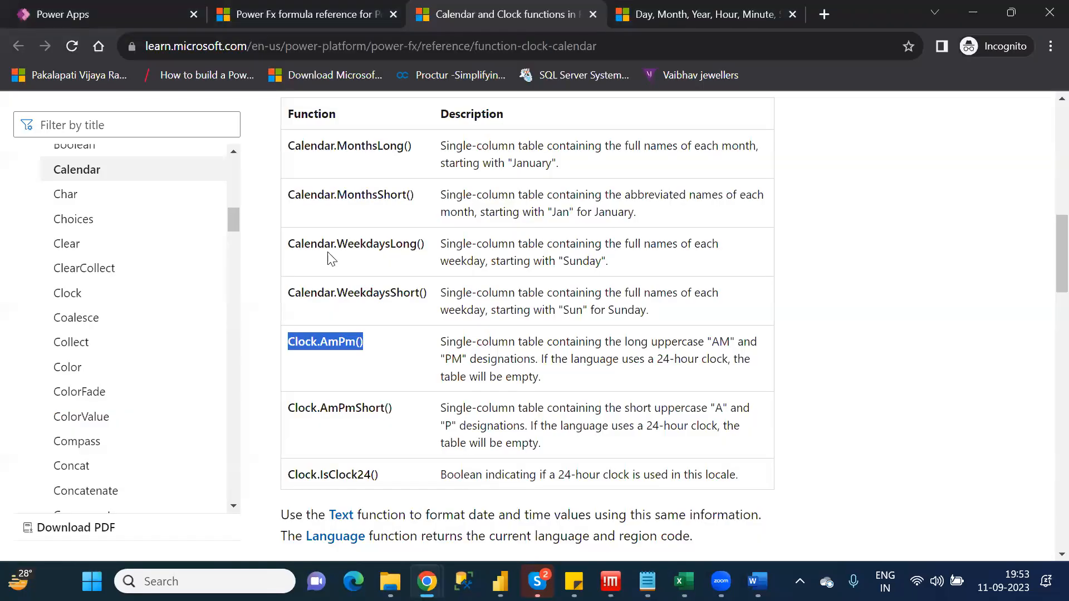
pyautogui.click(593, 15)
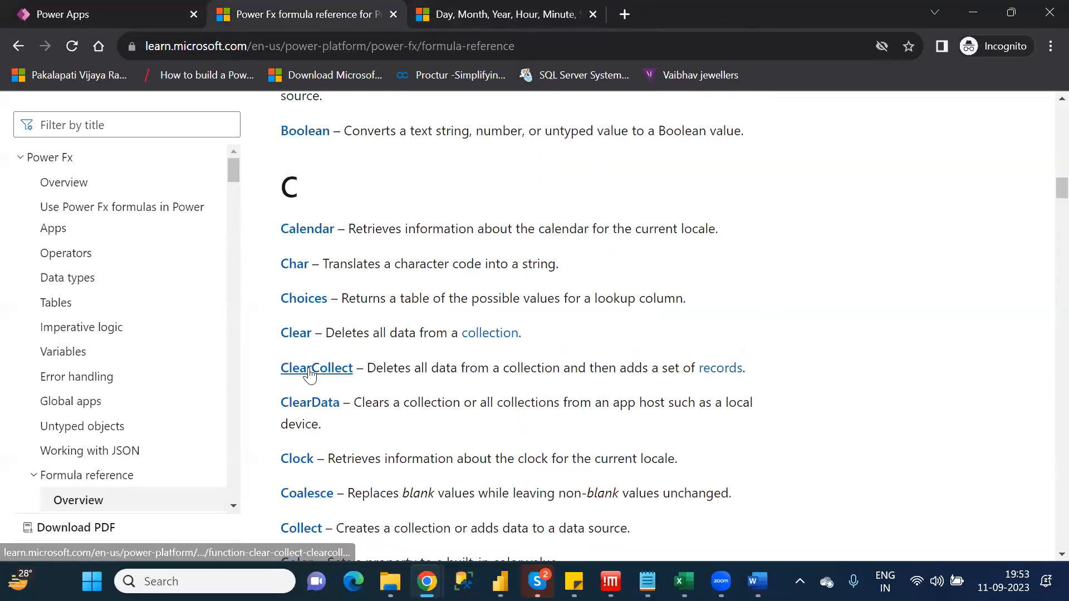
pyautogui.scroll(-2, 309, 371)
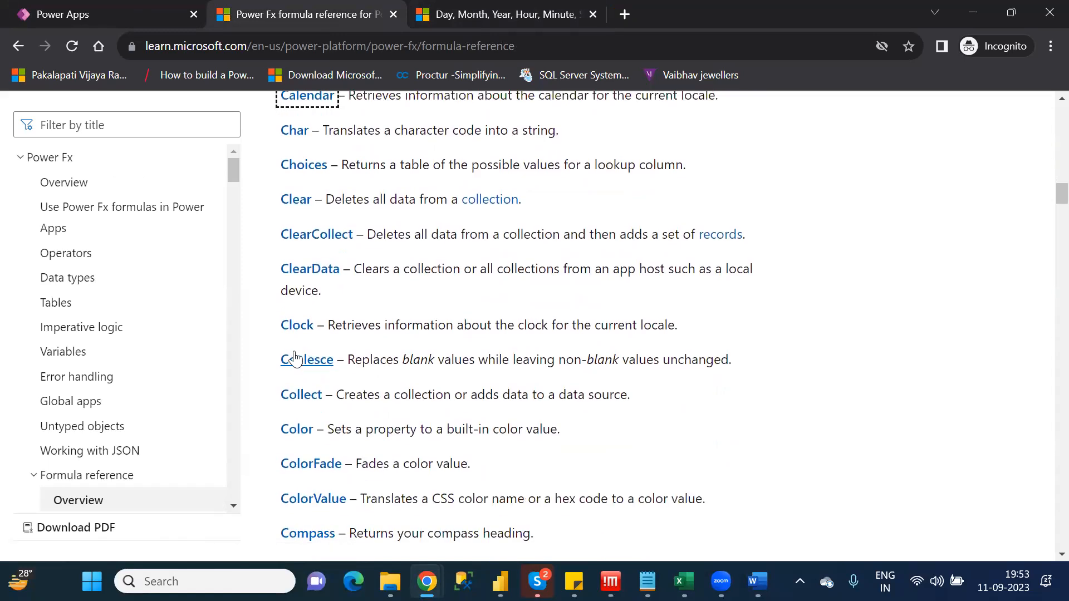
pyautogui.rightClick(294, 355)
pyautogui.middleClick(295, 359)
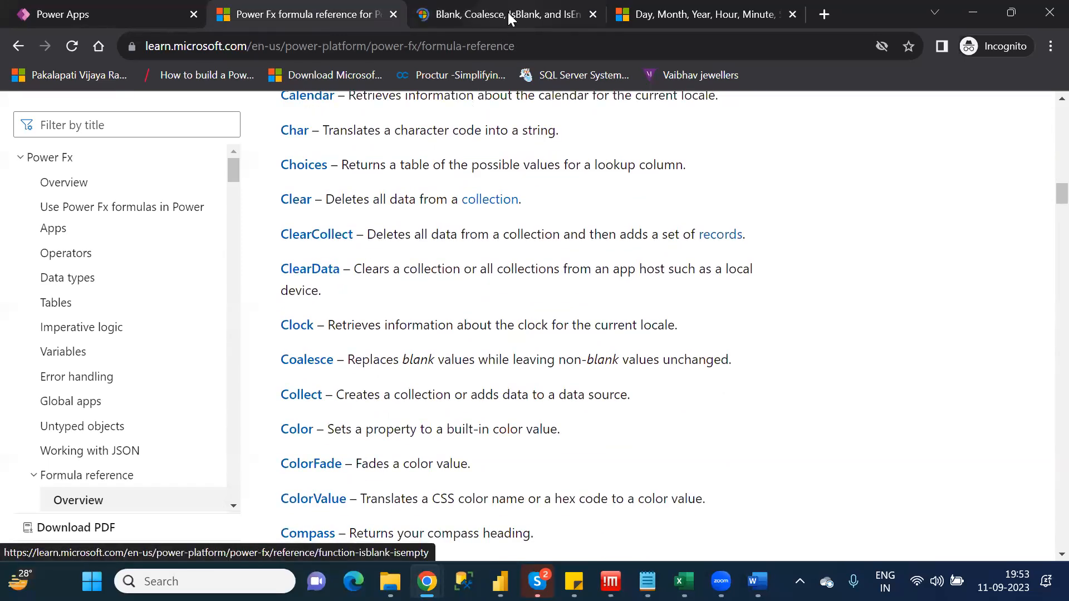
pyautogui.click(508, 13)
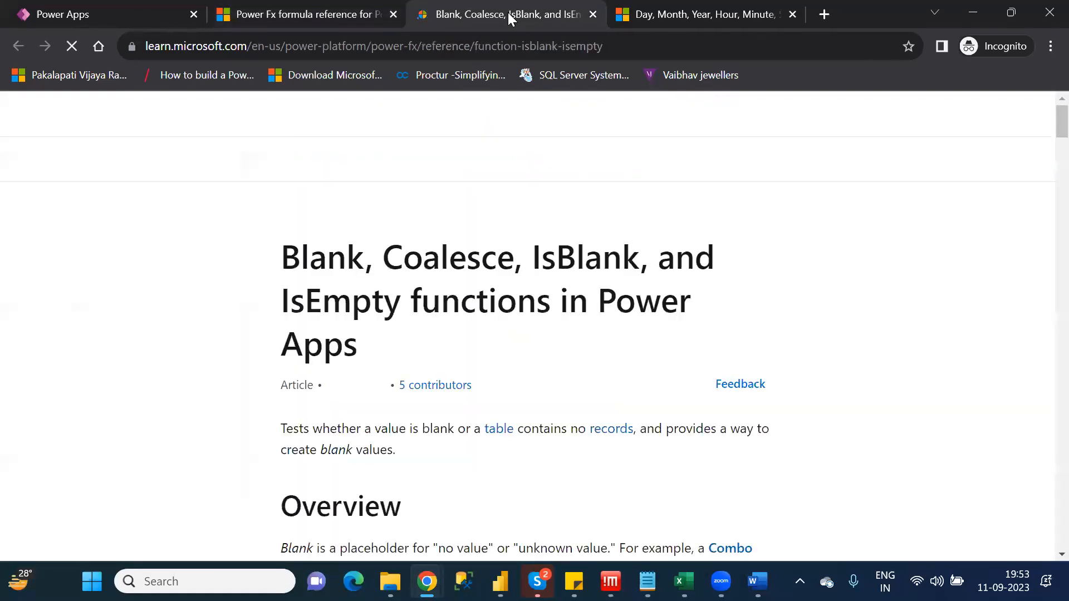
# Read through the Blank, Coalesce, IsBlank and IsEmpty article to the Coalesce description and its entry in the Syntax section
pyautogui.press('Down')
pyautogui.press('Down')
pyautogui.press('Down')
pyautogui.press('Down')
pyautogui.press('Down')
pyautogui.press('Down')
pyautogui.press('Down')
pyautogui.press('Down')
pyautogui.press('Down')
pyautogui.press('Down')
pyautogui.press('Down')
pyautogui.press('Down')
pyautogui.press('Down')
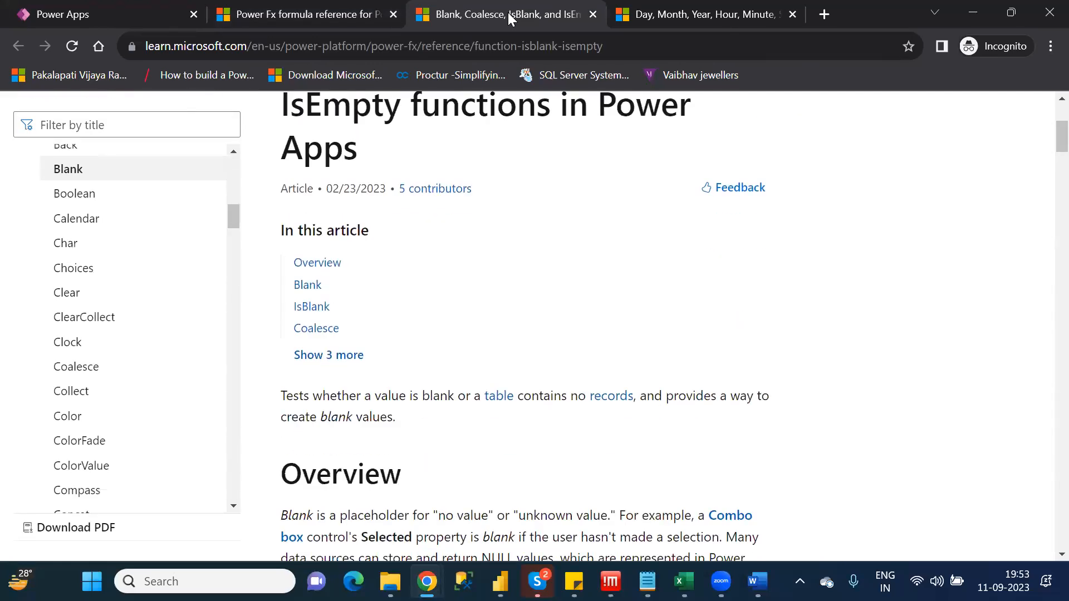
pyautogui.press('Down')
pyautogui.press('Down')
pyautogui.press('Down')
pyautogui.press('Down')
pyautogui.press('Down')
pyautogui.press('Down')
pyautogui.press('Down')
pyautogui.press('Down')
pyautogui.press('Down')
pyautogui.press('Down')
pyautogui.press('Down')
pyautogui.press('Down')
pyautogui.press('Down')
pyautogui.press('Down')
pyautogui.press('Down')
pyautogui.press('Down')
pyautogui.press('Down')
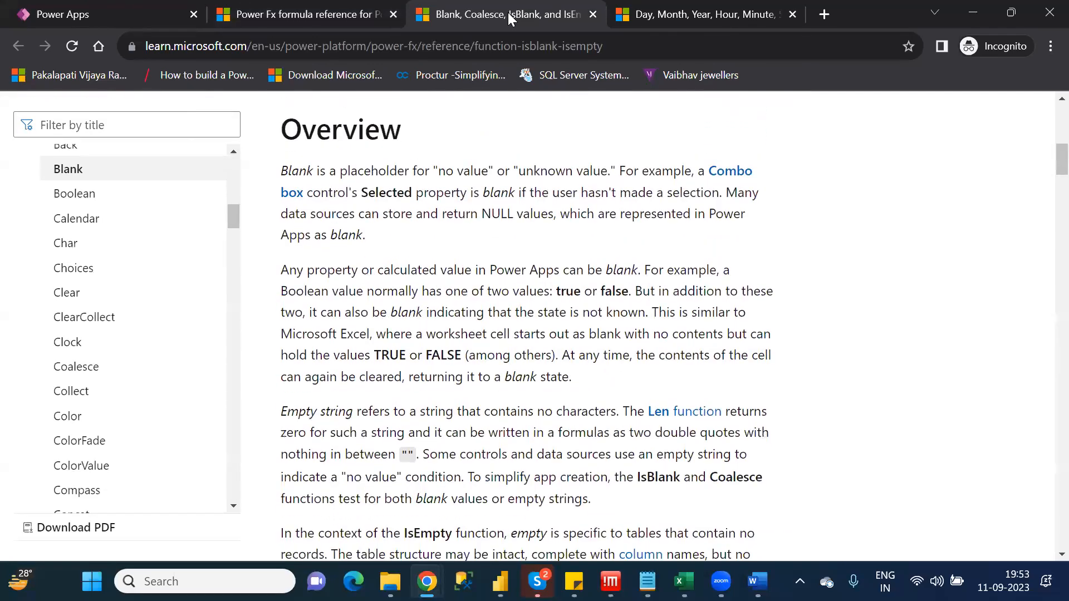
pyautogui.press('Down')
pyautogui.press('Down')
pyautogui.press('Down')
pyautogui.press('Down')
pyautogui.press('Down')
pyautogui.press('Down')
pyautogui.press('Down')
pyautogui.press('Down')
pyautogui.press('Down')
pyautogui.press('Down')
pyautogui.press('Down')
pyautogui.press('Down')
pyautogui.press('Down')
pyautogui.press('Down')
pyautogui.press('Down')
pyautogui.press('Down')
pyautogui.press('Down')
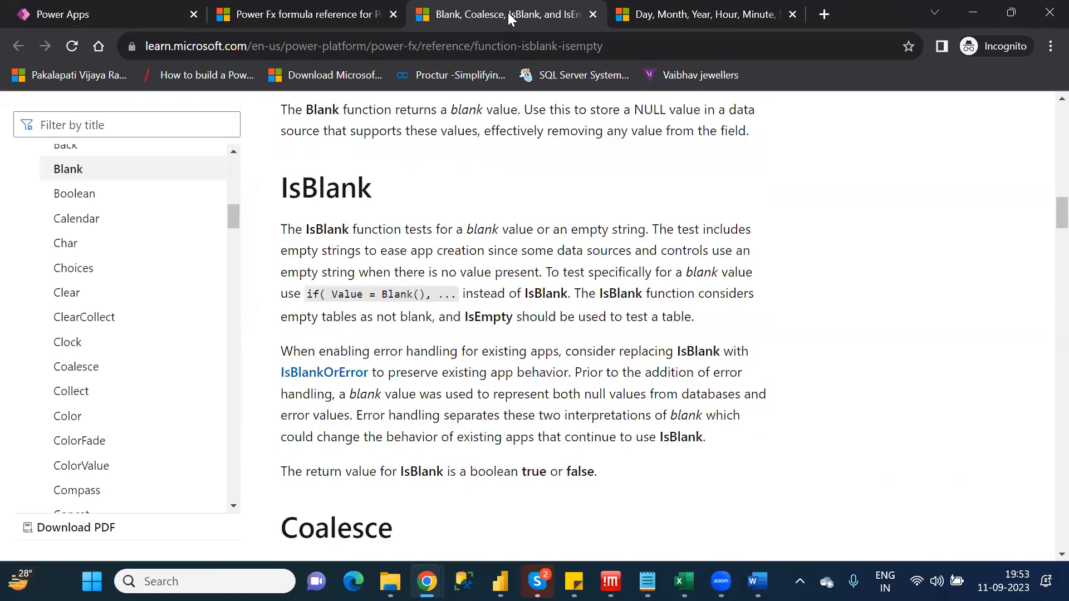
pyautogui.press('Down')
pyautogui.press('Down')
pyautogui.press('Down')
pyautogui.press('Down')
pyautogui.press('Down')
pyautogui.press('Down')
pyautogui.press('Down')
pyautogui.press('Down')
pyautogui.press('Down')
pyautogui.press('Down')
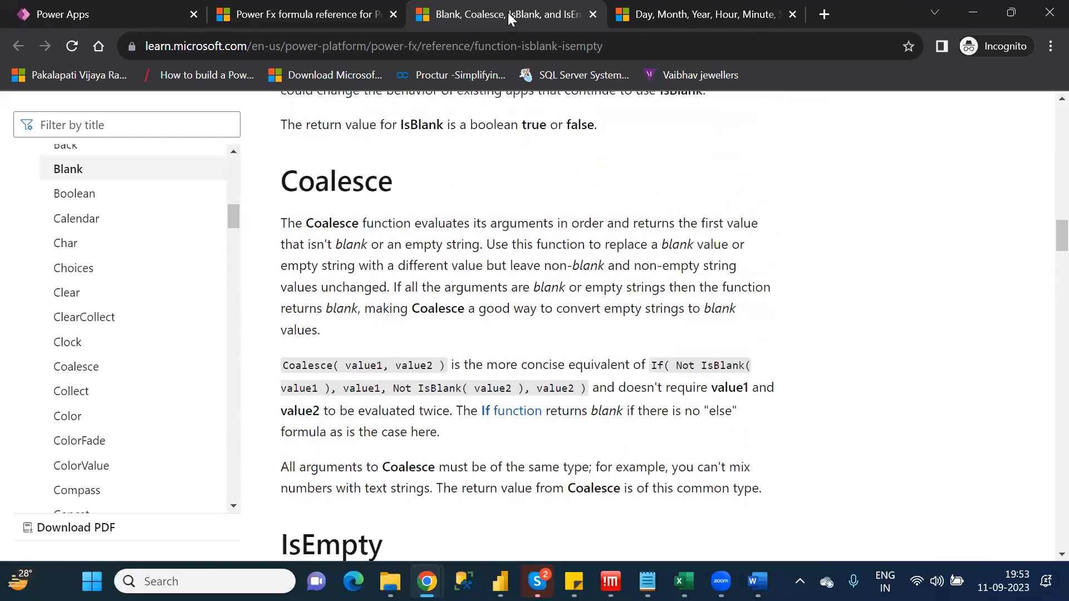
pyautogui.press('Down')
pyautogui.press('Down')
pyautogui.press('Down')
pyautogui.press('Down')
pyautogui.press('Down')
pyautogui.press('Down')
pyautogui.press('Down')
pyautogui.press('Down')
pyautogui.press('Down')
pyautogui.press('Down')
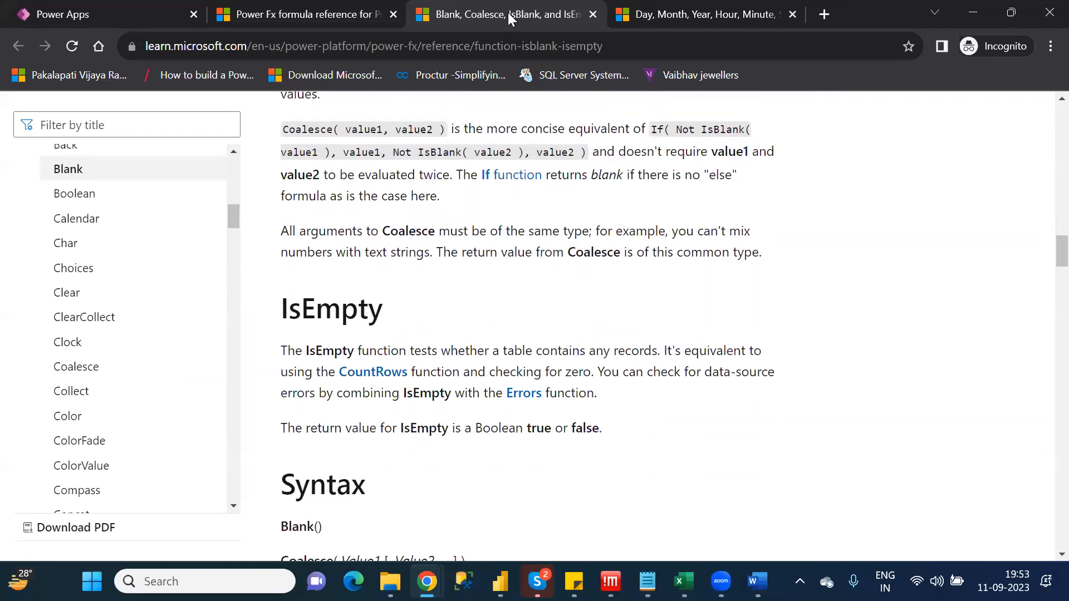
pyautogui.press('Down')
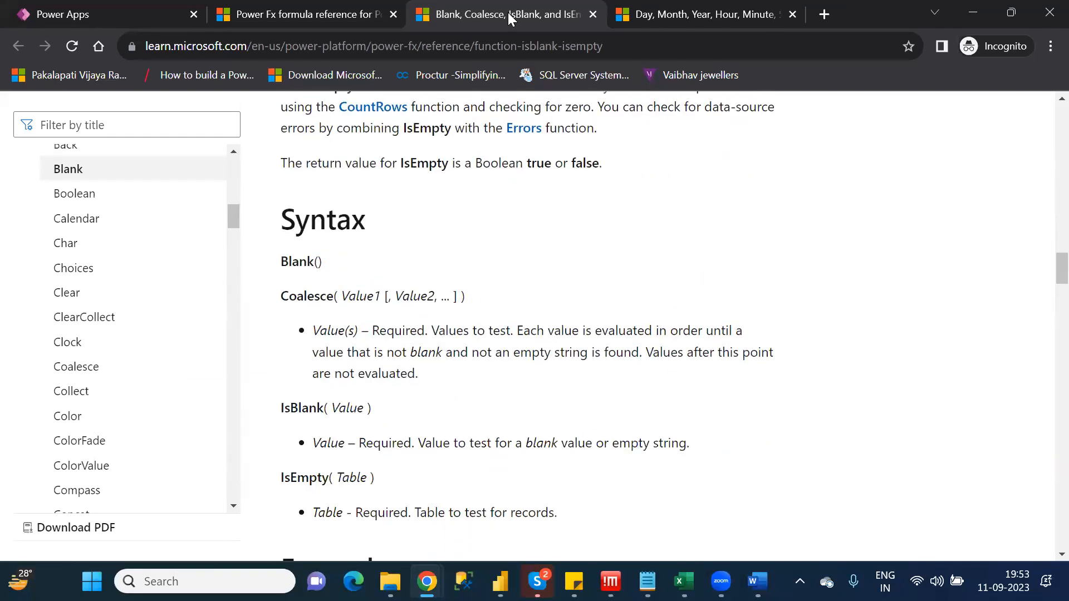
# Return to the Power Apps Imp Functions workbook in Excel and extend the Coalesce syntax in C12 with "columnname1,COl2"
pyautogui.hotkey('alt', 'Tab')
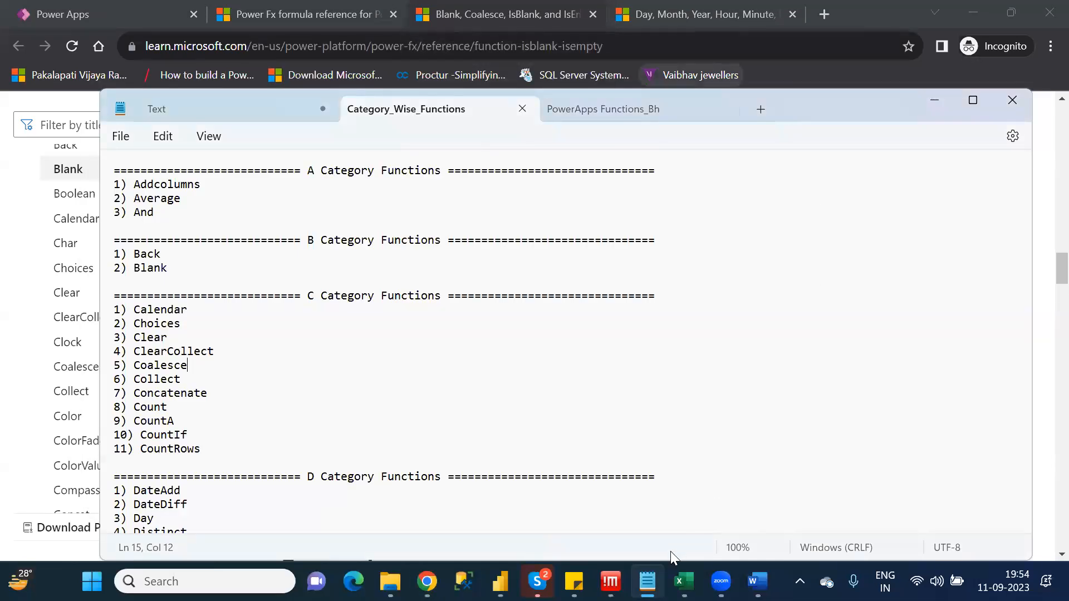
pyautogui.click(683, 582)
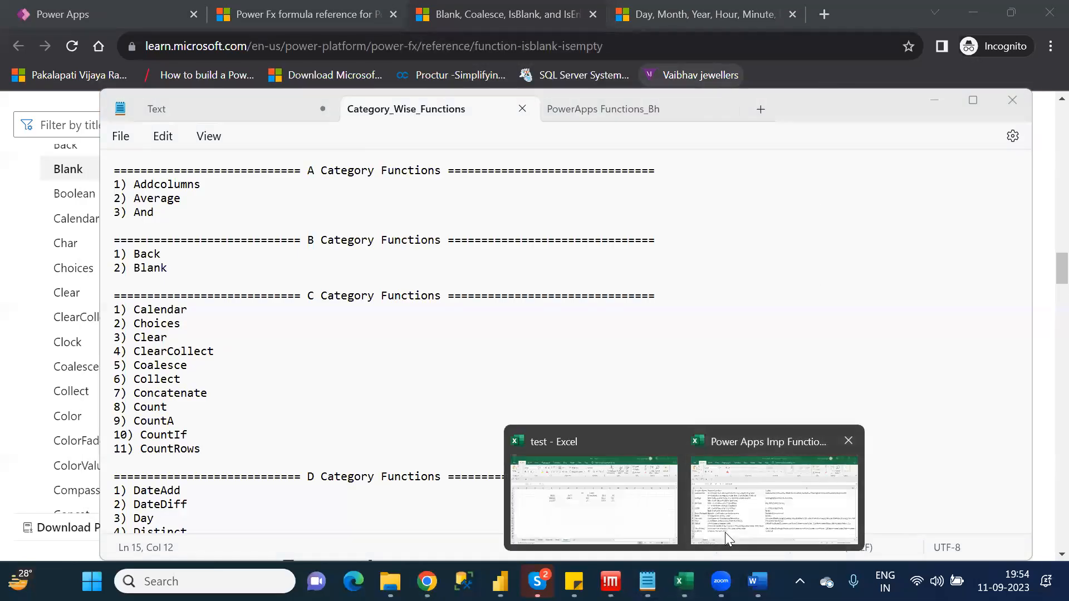
pyautogui.click(724, 533)
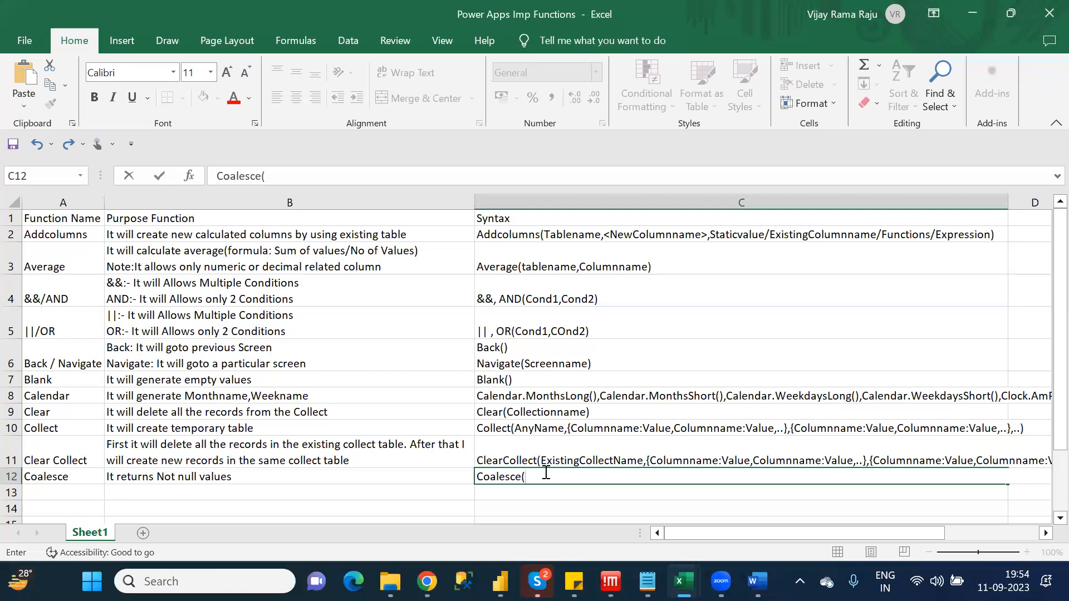
pyautogui.write('columnname,')
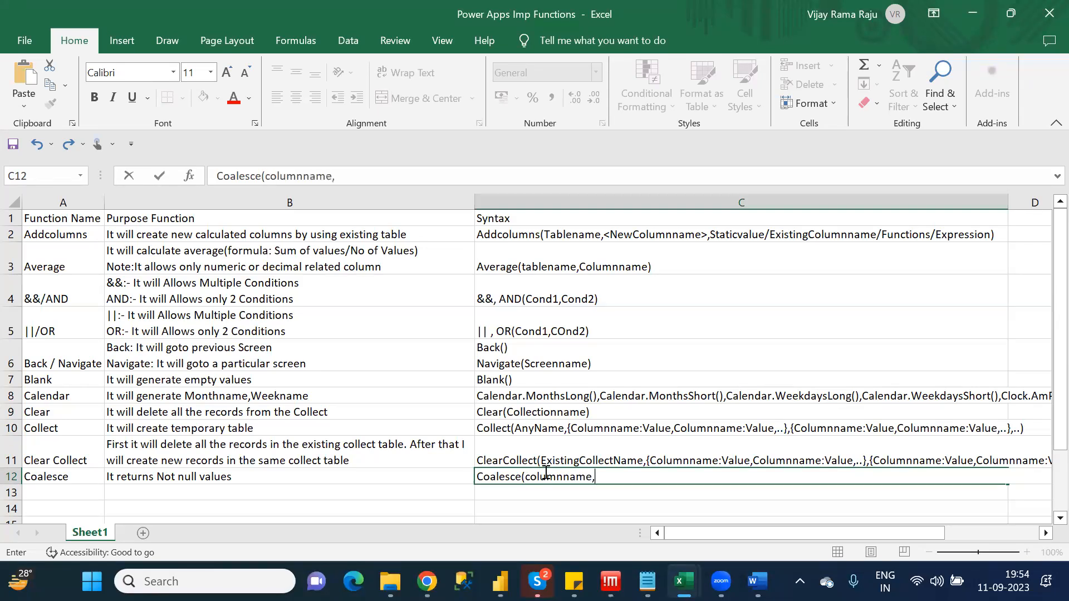
pyautogui.press('BackSpace')
pyautogui.write('1,COl2')
# Shorten the first argument in C12 to "col1", correct the second to "Col2", and complete the syntax as "Coalesce(col1,Col2,....)"
pyautogui.click(590, 474)
pyautogui.press('BackSpace')
pyautogui.press('BackSpace')
pyautogui.press('BackSpace')
pyautogui.press('BackSpace')
pyautogui.press('BackSpace')
pyautogui.press('BackSpace')
pyautogui.press('BackSpace')
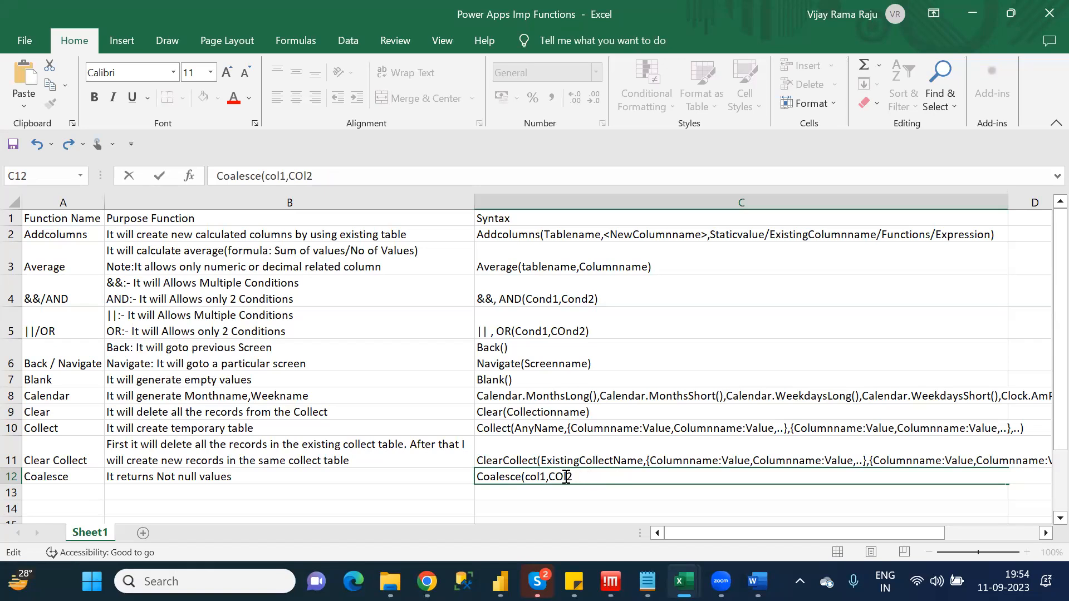
pyautogui.press('BackSpace')
pyautogui.press('BackSpace')
pyautogui.write('ol2,....)')
pyautogui.hotkey('ctrl', 'Return')
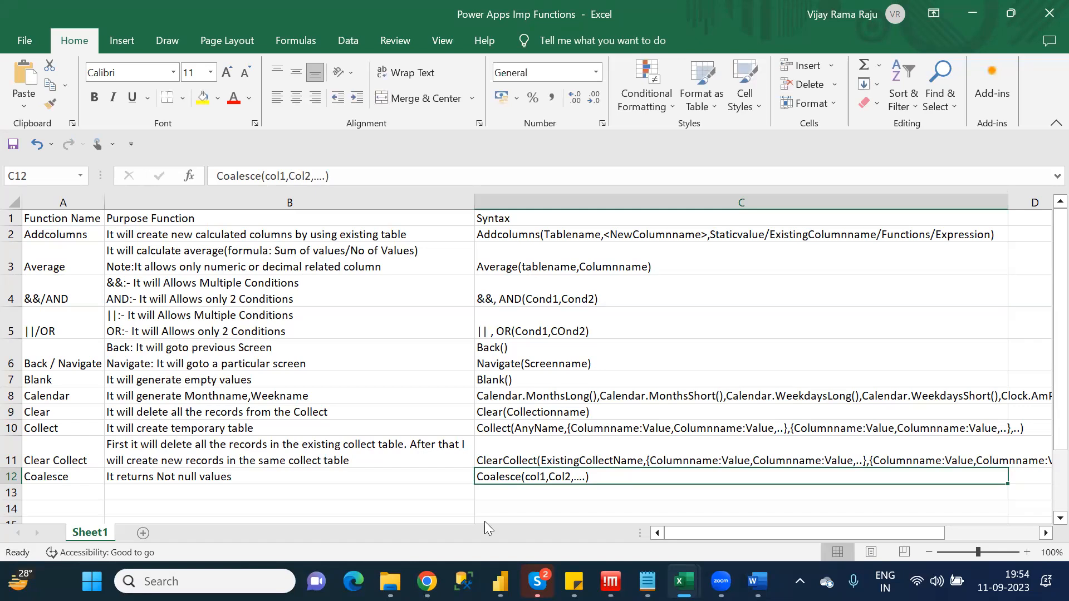
# Switch to Chrome and close the Blank, Coalesce, IsBlank and IsEmpty reference page
pyautogui.moveTo(427, 582)
pyautogui.click(513, 490)
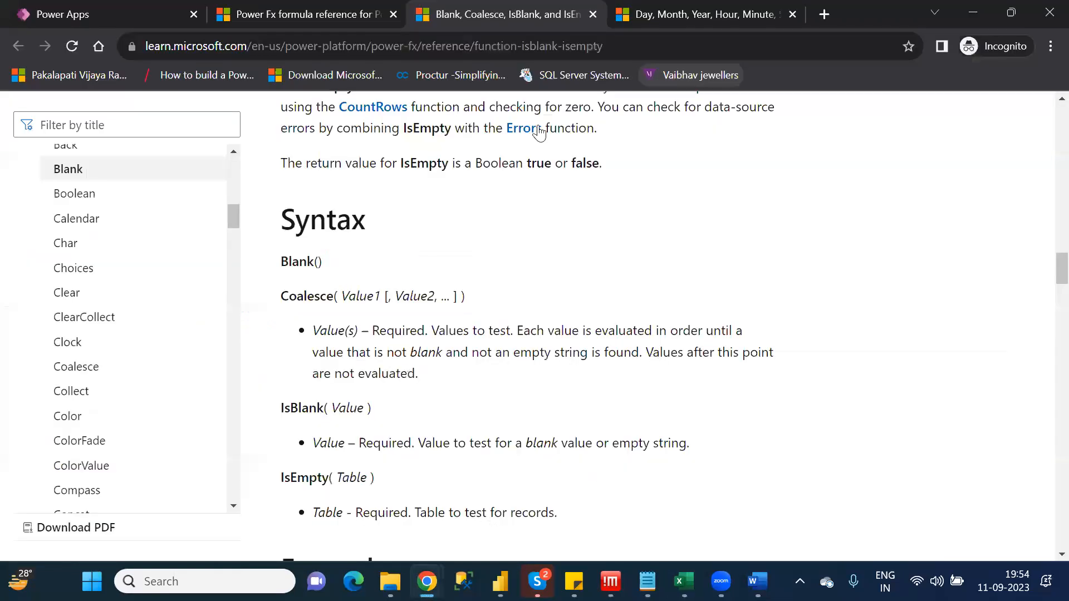
pyautogui.click(592, 13)
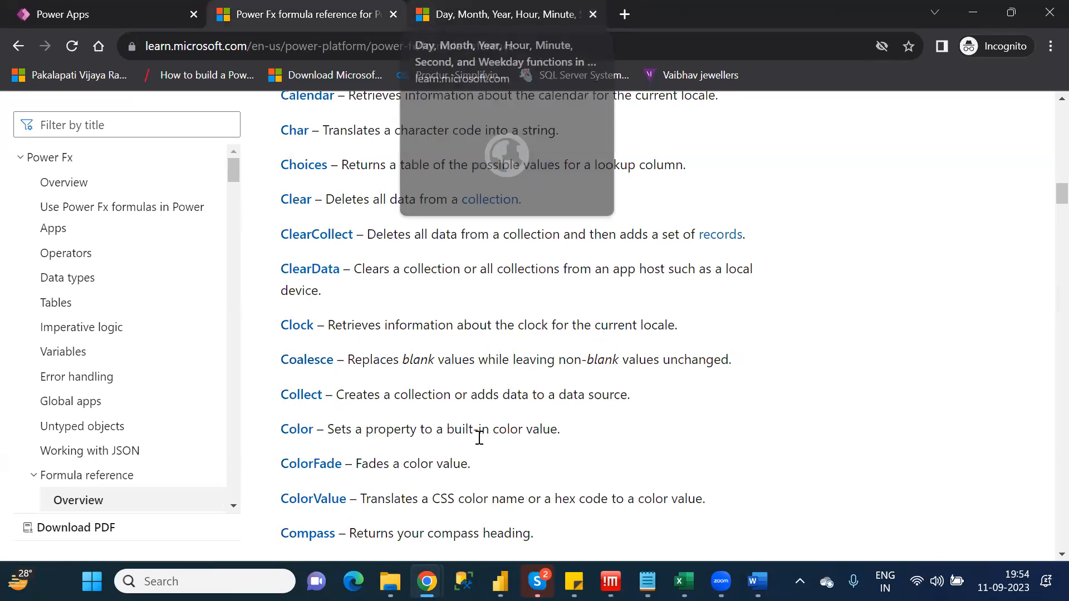
# Go through the C category list in Notepad past Collect and highlight Concatenate as the next function
pyautogui.hotkey('alt', 'Tab')
pyautogui.click(166, 378)
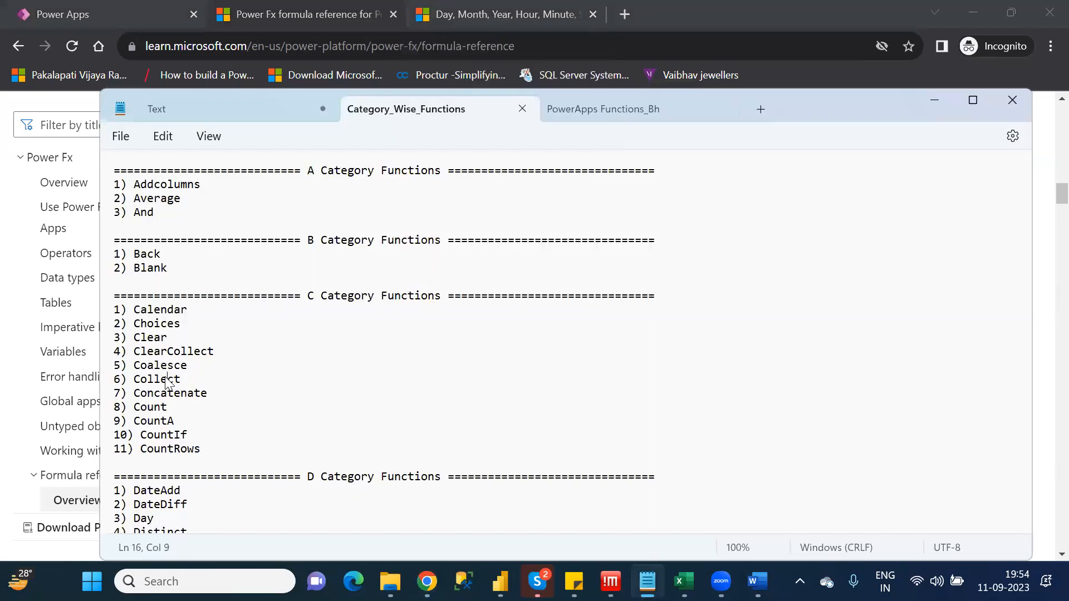
pyautogui.doubleClick(166, 379)
pyautogui.doubleClick(179, 394)
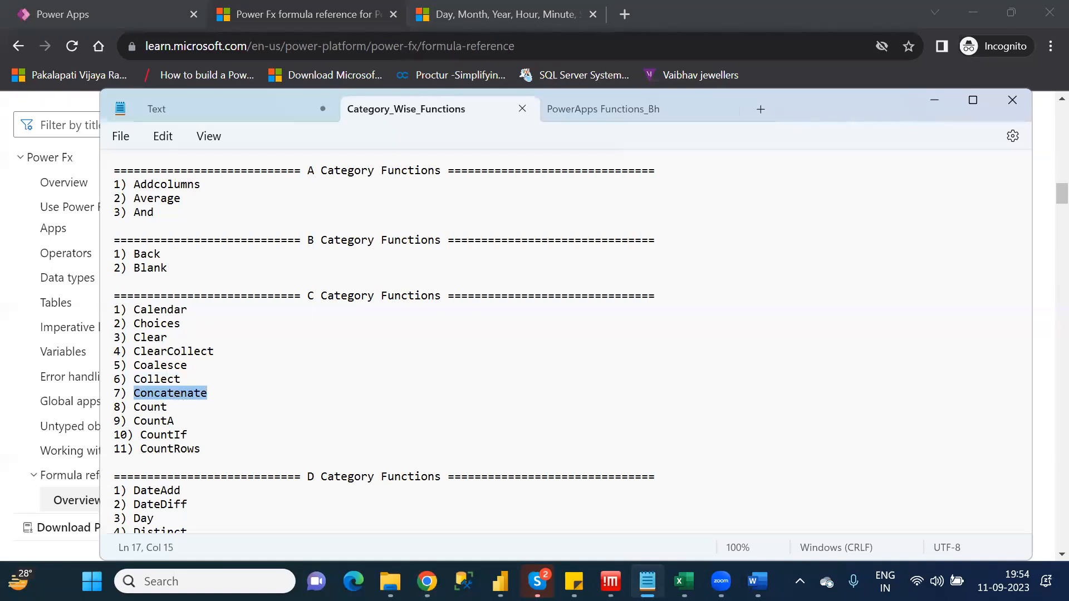
# Switch to the Power Apps Imp Functions workbook in Excel and enter the function name "Concatenate" in A13
pyautogui.moveTo(684, 581)
pyautogui.click(730, 523)
pyautogui.click(66, 494)
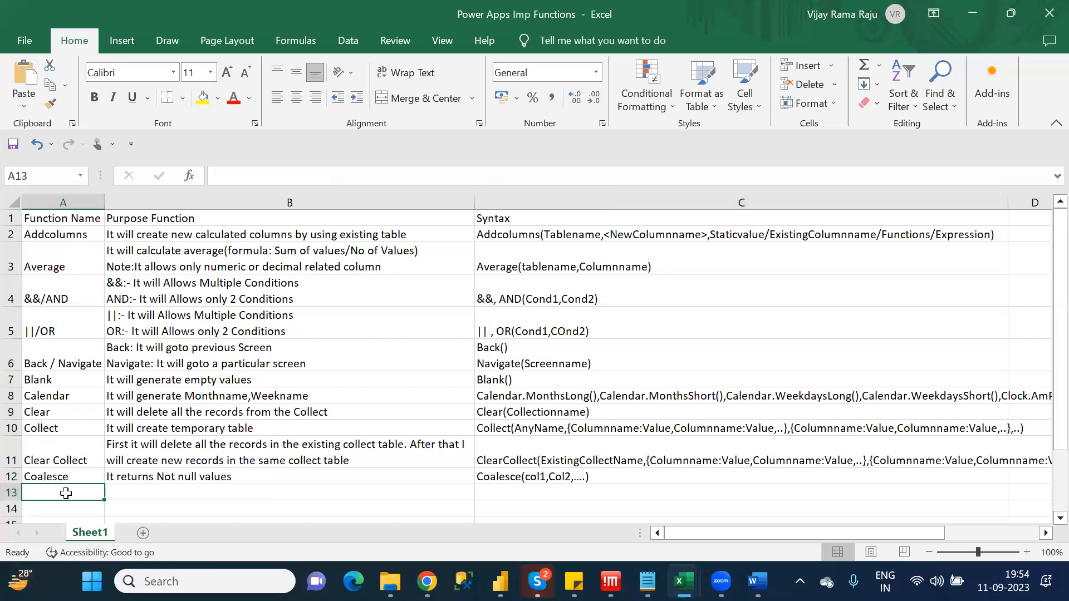
pyautogui.write('Concatenate')
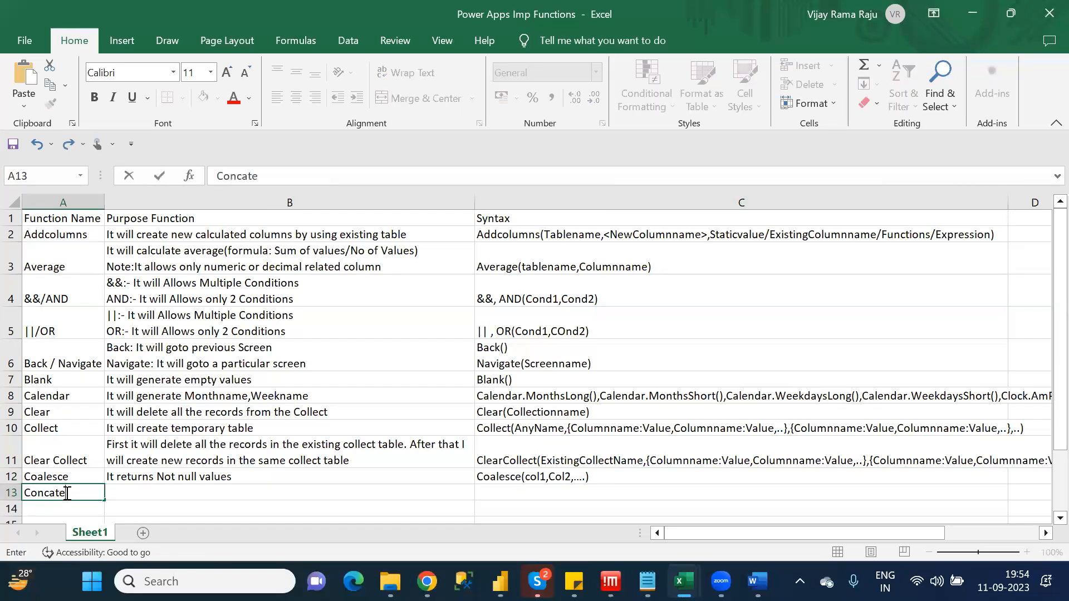
pyautogui.press('Tab')
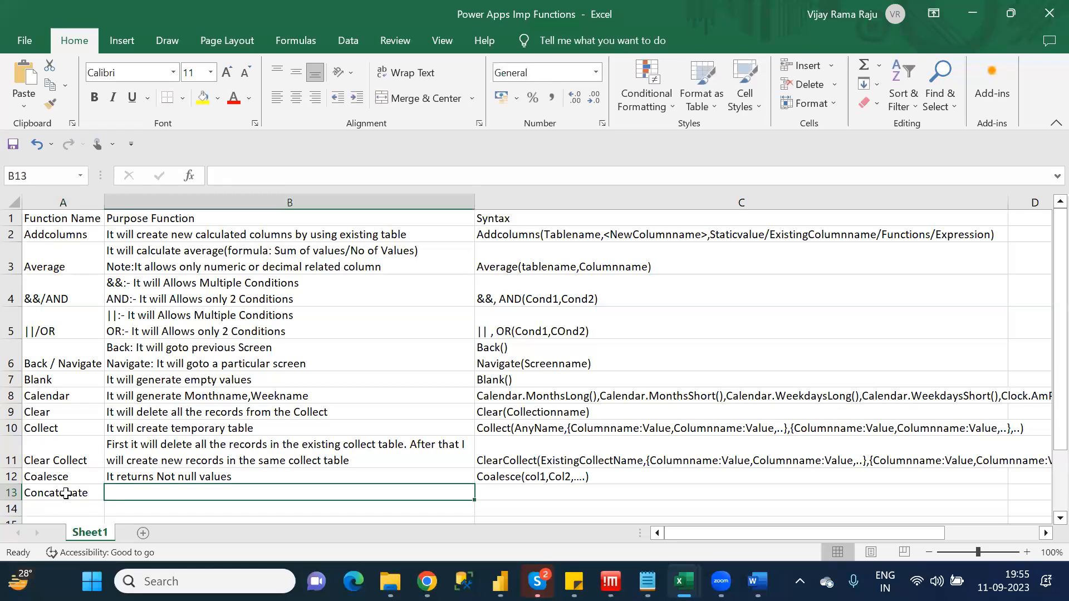
# Describe the Concatenate purpose in B13 as "It will combine multiple columns into single column"
pyautogui.write('It will combine multip')
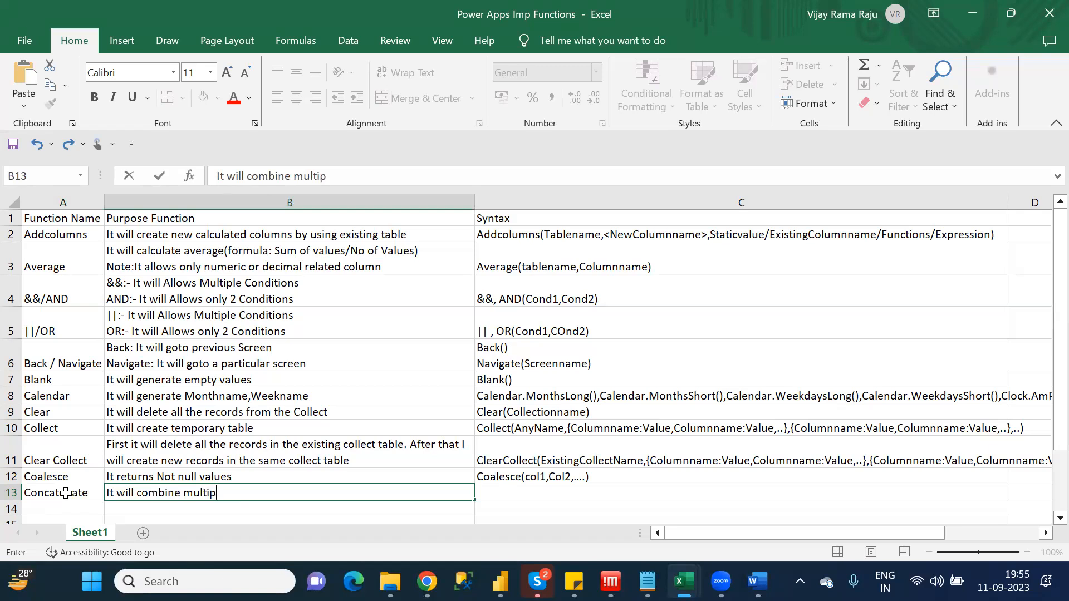
pyautogui.write('le columns')
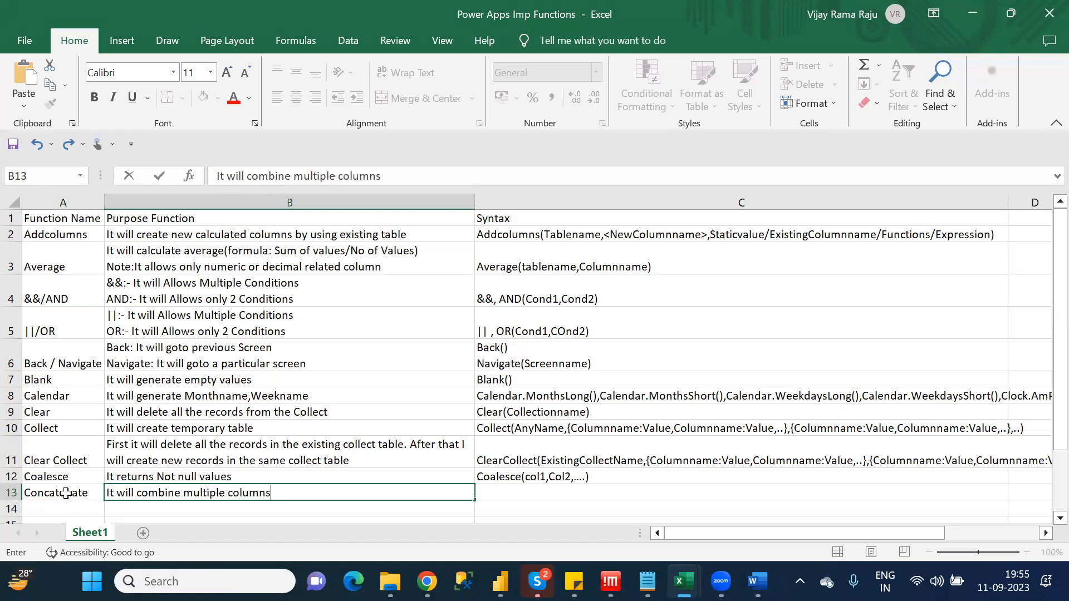
pyautogui.write(' into single column')
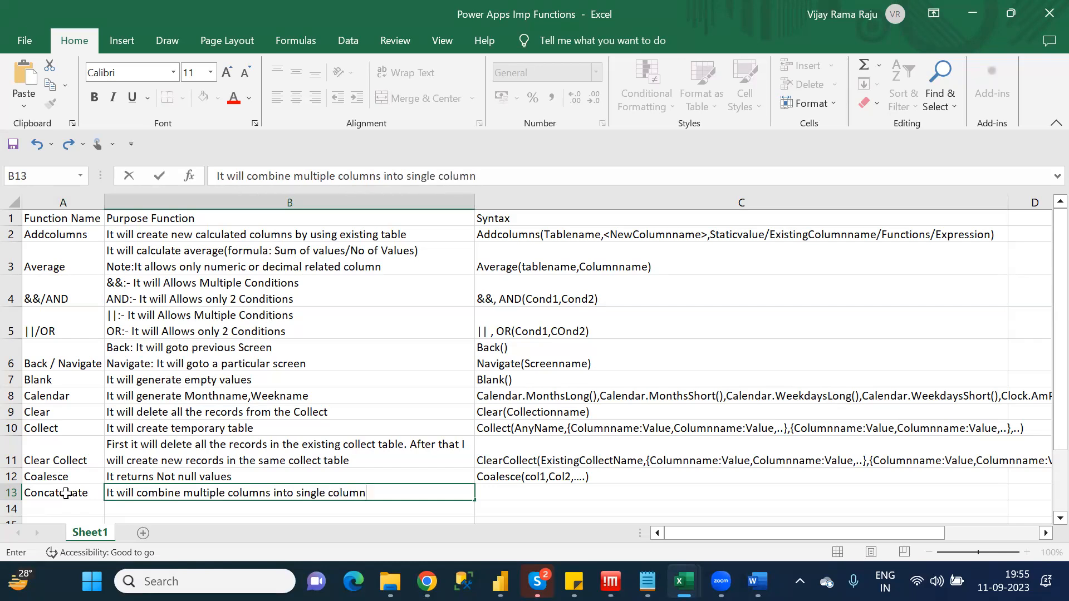
# Start the Concatenate syntax in C13 with "Concatenate("
pyautogui.press('Tab')
pyautogui.write('Conc')
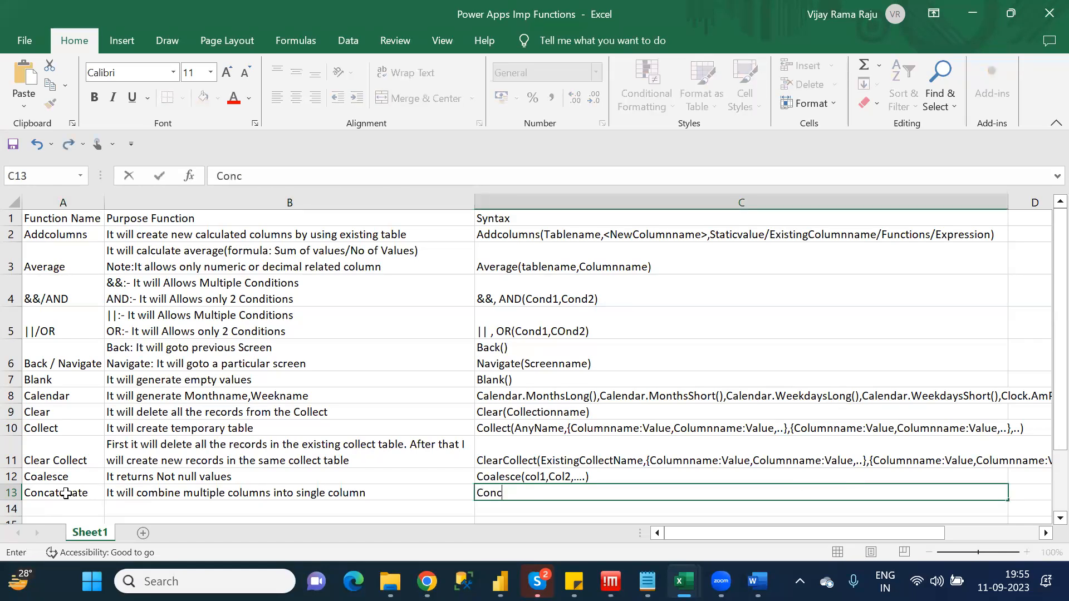
pyautogui.write('atenate()')
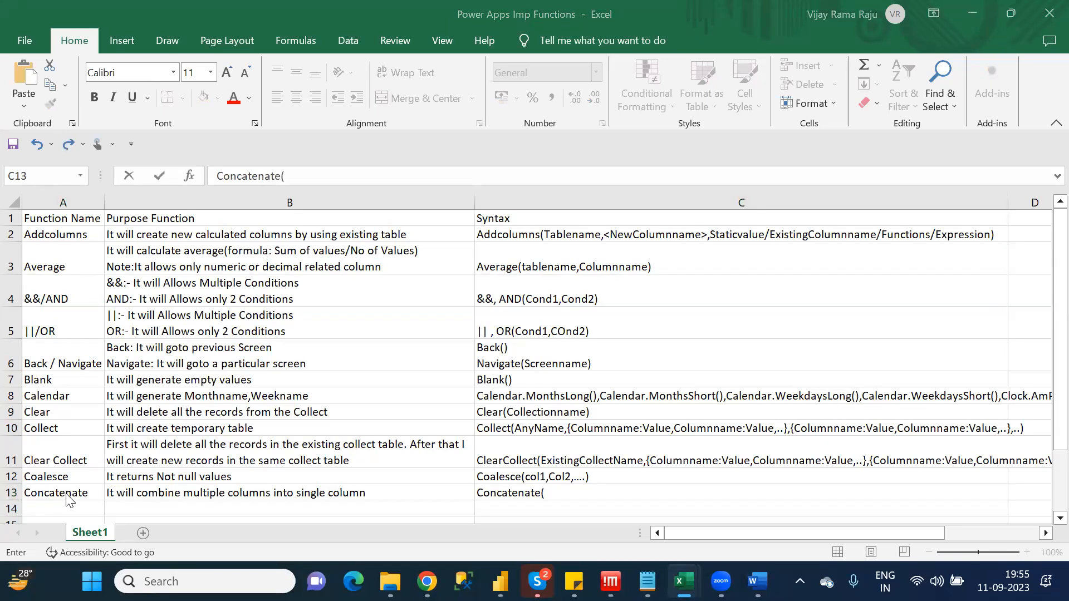
# Switch to the Power Fx formula reference in Chrome and open the Concatenate entry in a new tab
pyautogui.hotkey('alt', 'Tab')
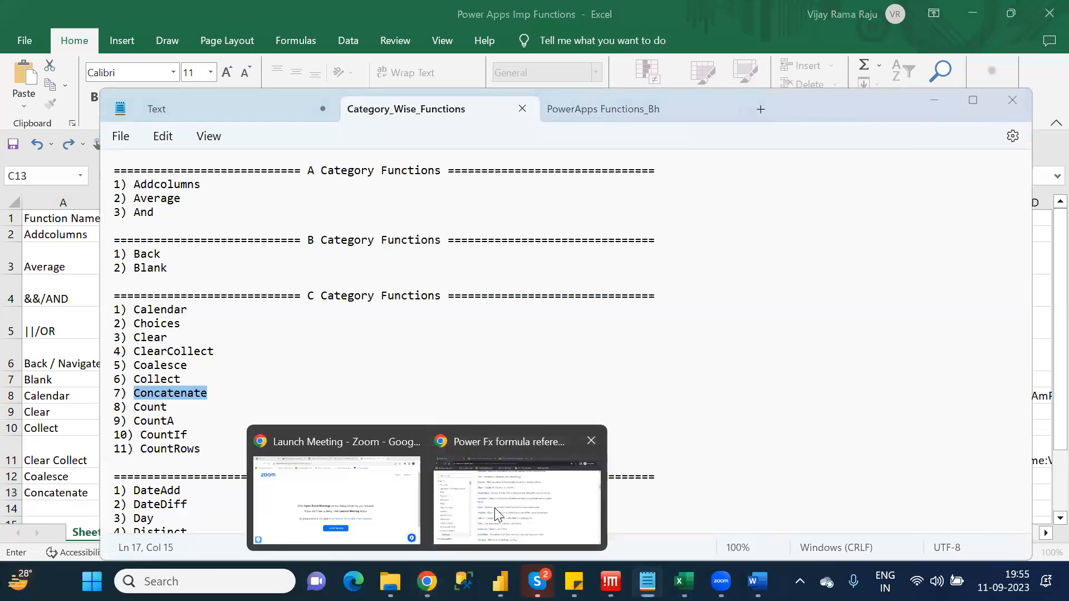
pyautogui.click(495, 509)
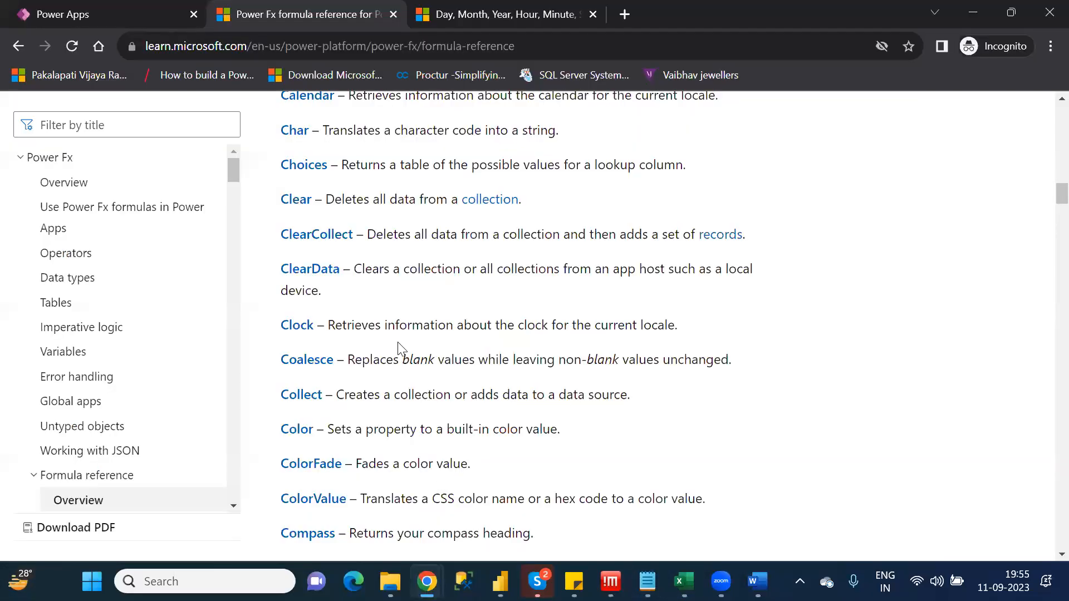
pyautogui.press('Down')
pyautogui.press('Down')
pyautogui.press('Down')
pyautogui.press('Down')
pyautogui.middleClick(334, 466)
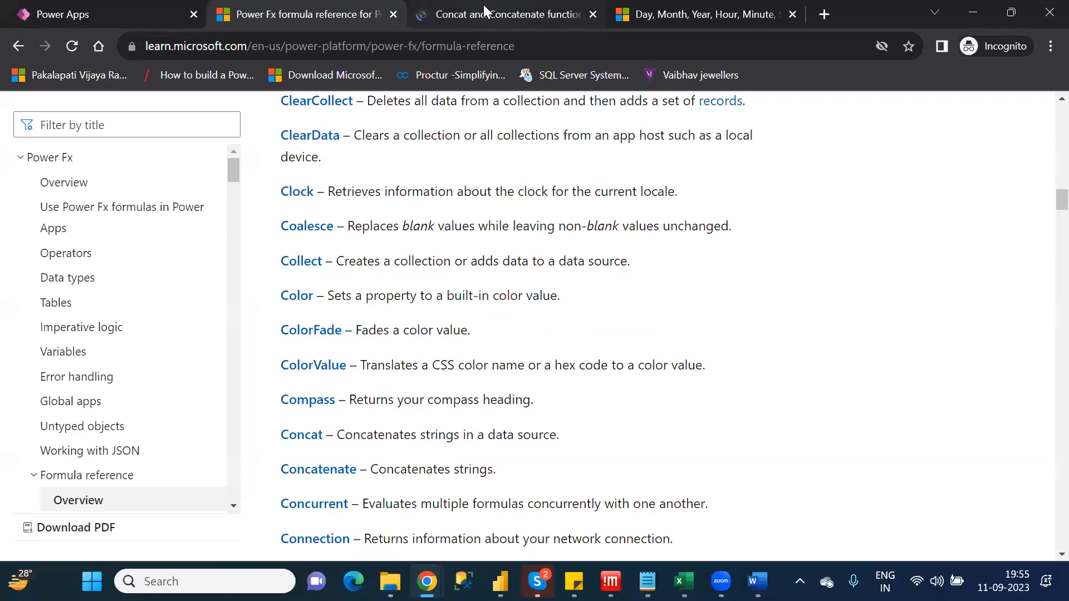
# Examine the Syntax section of the Concat and Concatenate reference page
pyautogui.click(485, 9)
pyautogui.press('Down')
pyautogui.press('Down')
pyautogui.press('Down')
pyautogui.press('Down')
pyautogui.press('Down')
pyautogui.press('Down')
pyautogui.press('Down')
pyautogui.press('Down')
pyautogui.press('Down')
pyautogui.press('Down')
pyautogui.press('Down')
pyautogui.press('Down')
pyautogui.press('Down')
pyautogui.press('Down')
pyautogui.press('Down')
pyautogui.press('Down')
pyautogui.press('Down')
pyautogui.press('Down')
pyautogui.press('Down')
pyautogui.press('Down')
pyautogui.press('Down')
pyautogui.press('Down')
pyautogui.press('Down')
pyautogui.press('Down')
pyautogui.press('Down')
pyautogui.press('Down')
pyautogui.press('Down')
pyautogui.press('Down')
pyautogui.press('Down')
pyautogui.press('Down')
pyautogui.press('Down')
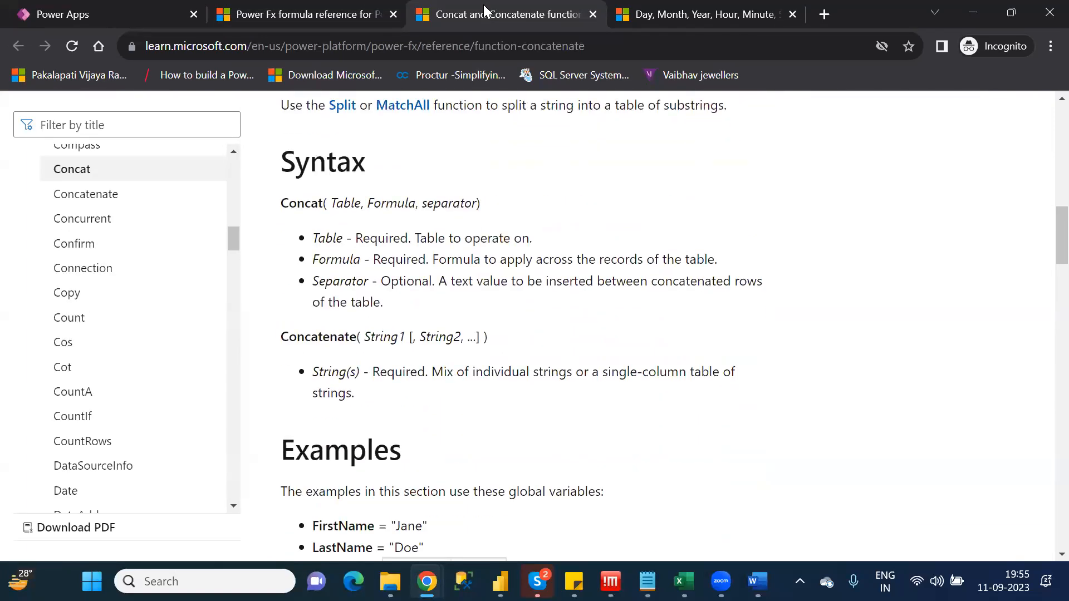
pyautogui.press('Down')
# Return to the Power Apps Imp Functions workbook in Excel and complete the C13 syntax as "Concatenate(Col1,Col2,......)"
pyautogui.hotkey('alt', 'Tab')
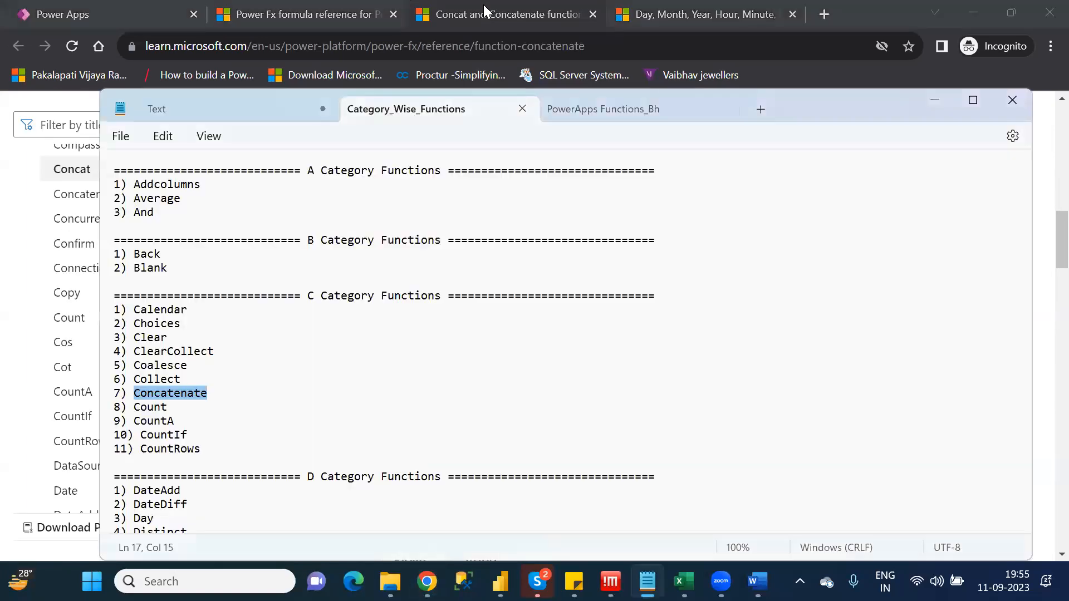
pyautogui.hotkey('alt', 'Tab')
pyautogui.hotkey('alt', 'Tab')
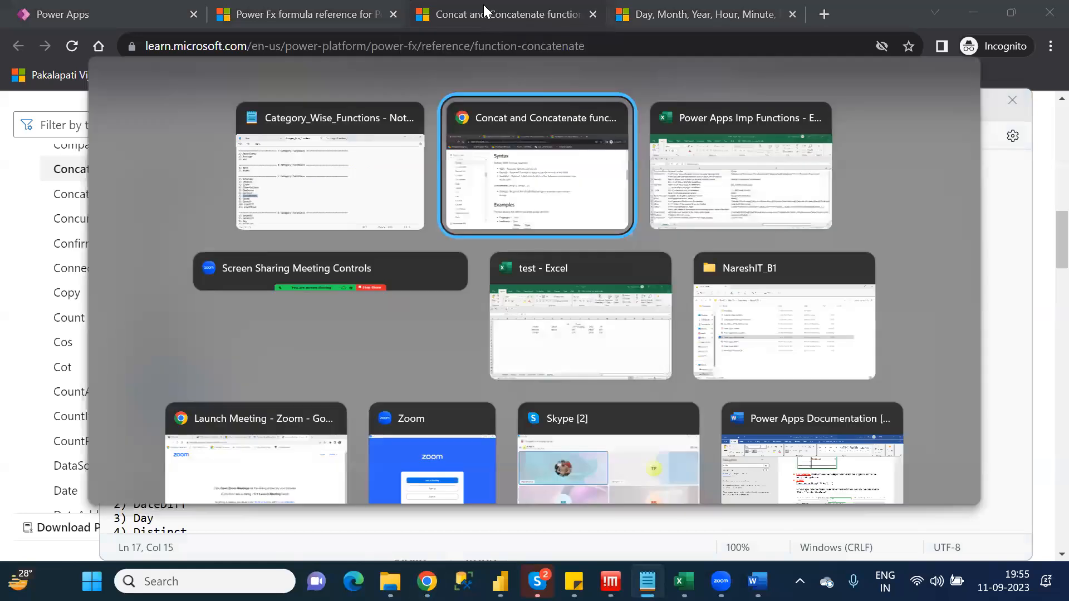
pyautogui.write('Col1,')
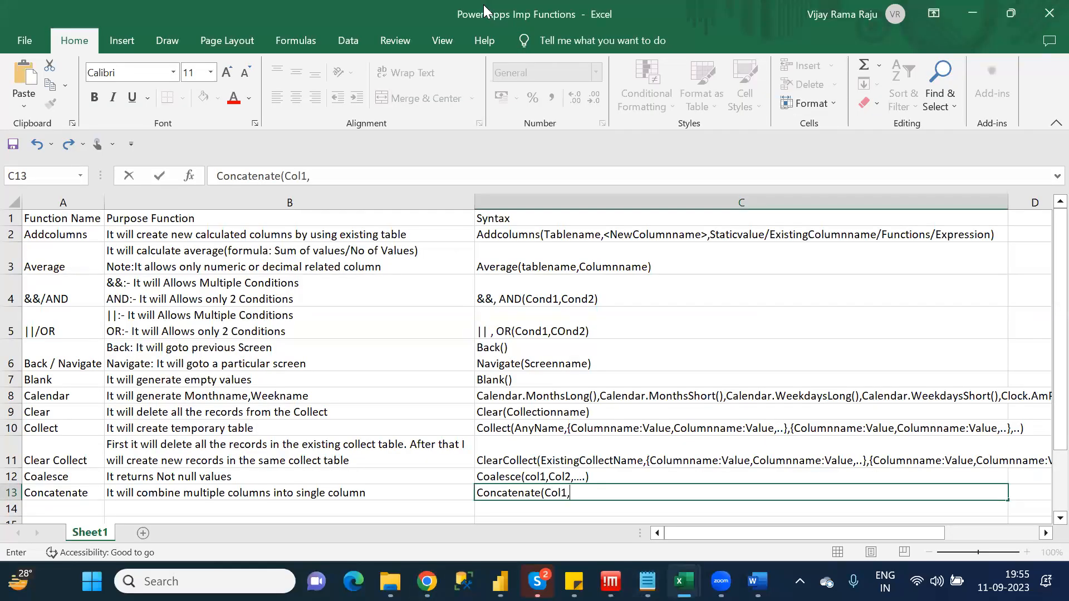
pyautogui.write('Col2,......)')
pyautogui.hotkey('ctrl', 'Return')
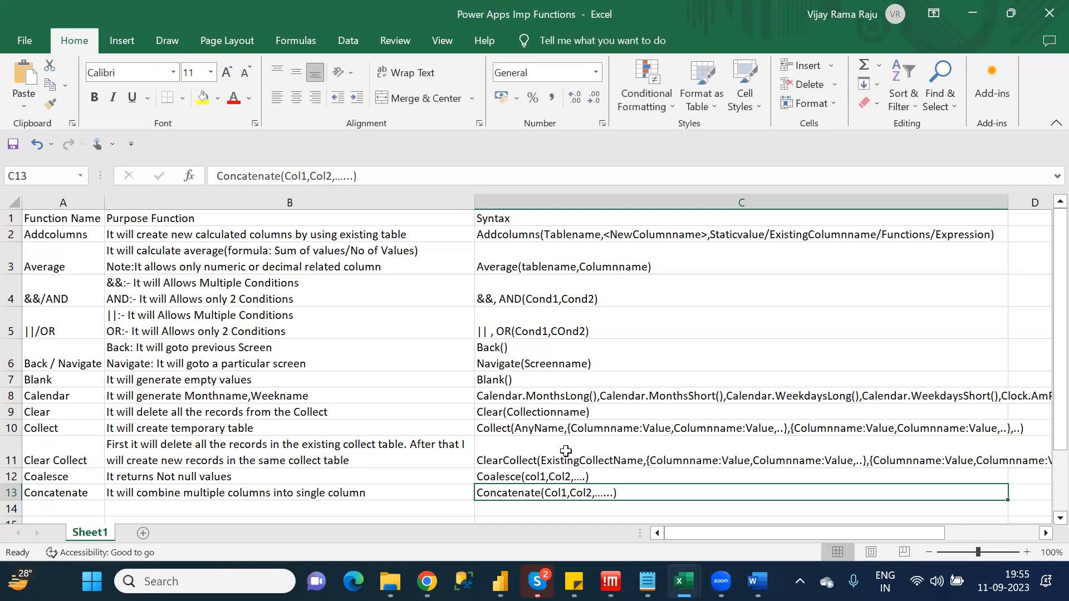
# Switch to the Category_Wise_Functions list in Notepad and move on from Concatenate to Count
pyautogui.moveTo(683, 581)
pyautogui.moveTo(647, 581)
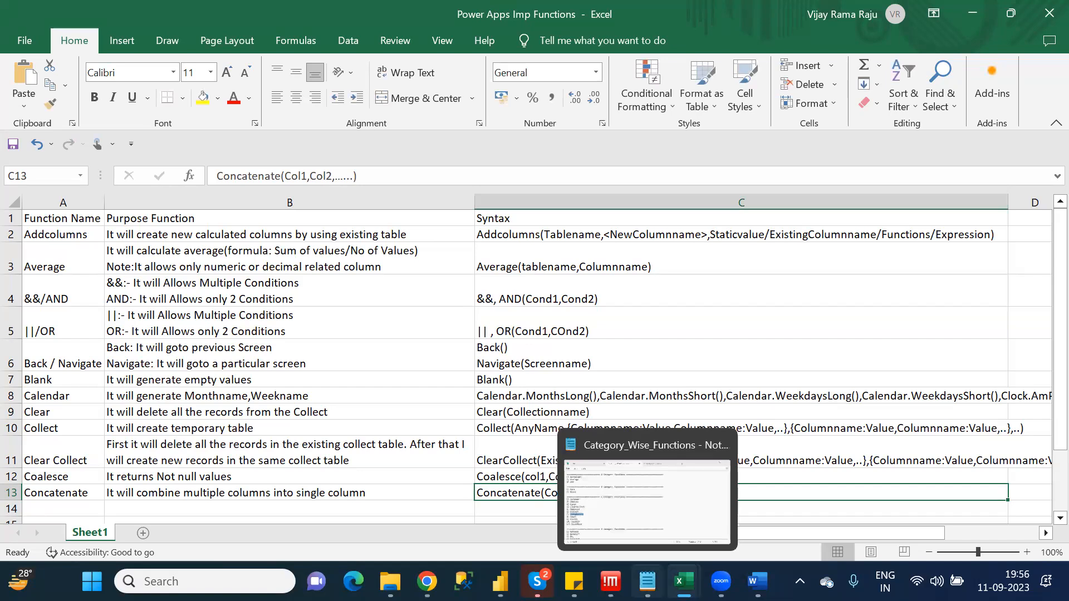
pyautogui.click(607, 517)
pyautogui.press('Down')
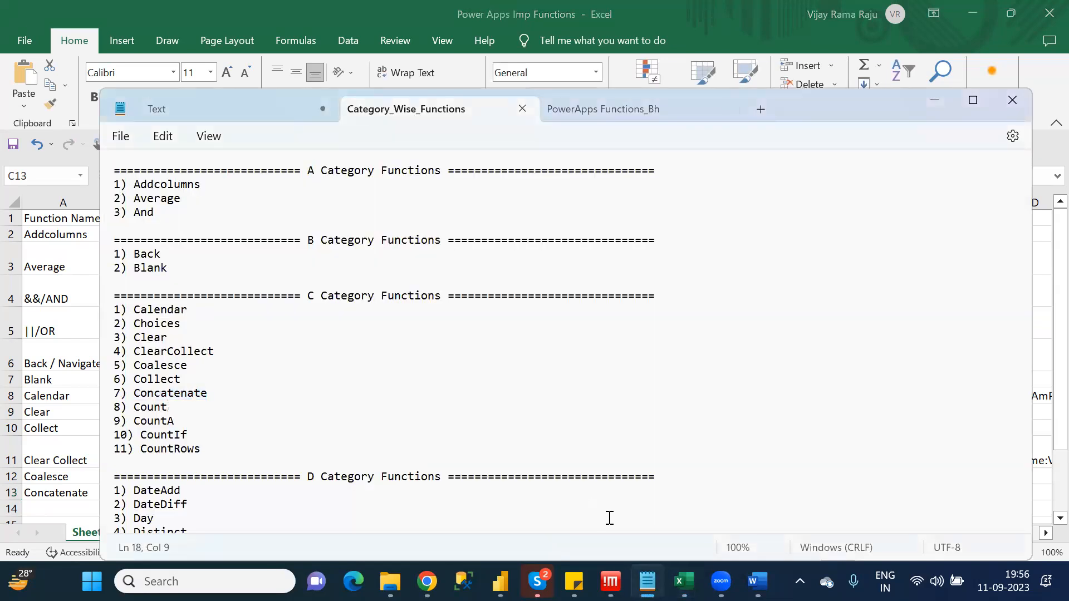
# Return to the Excel workbook and begin the function name in A14 with "Colunt/CountA"
pyautogui.hotkey('alt', 'Tab')
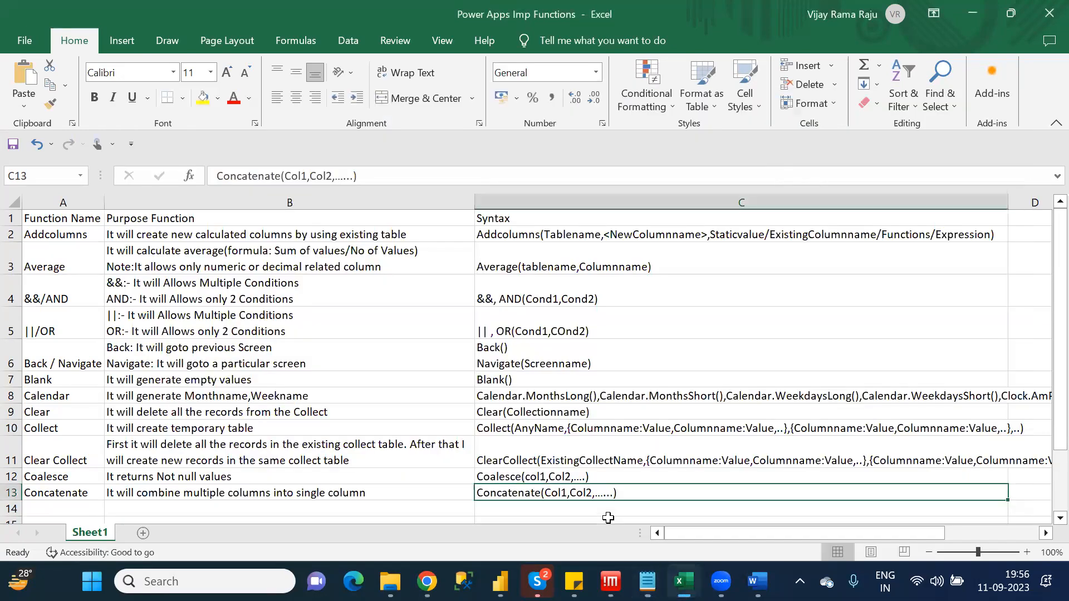
pyautogui.click(45, 510)
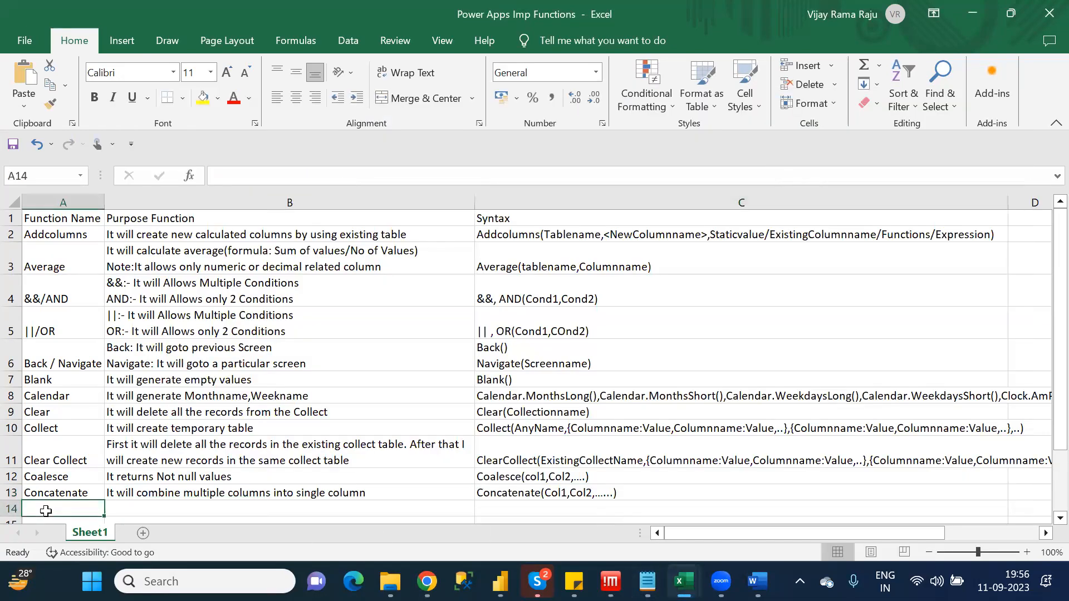
pyautogui.click(224, 175)
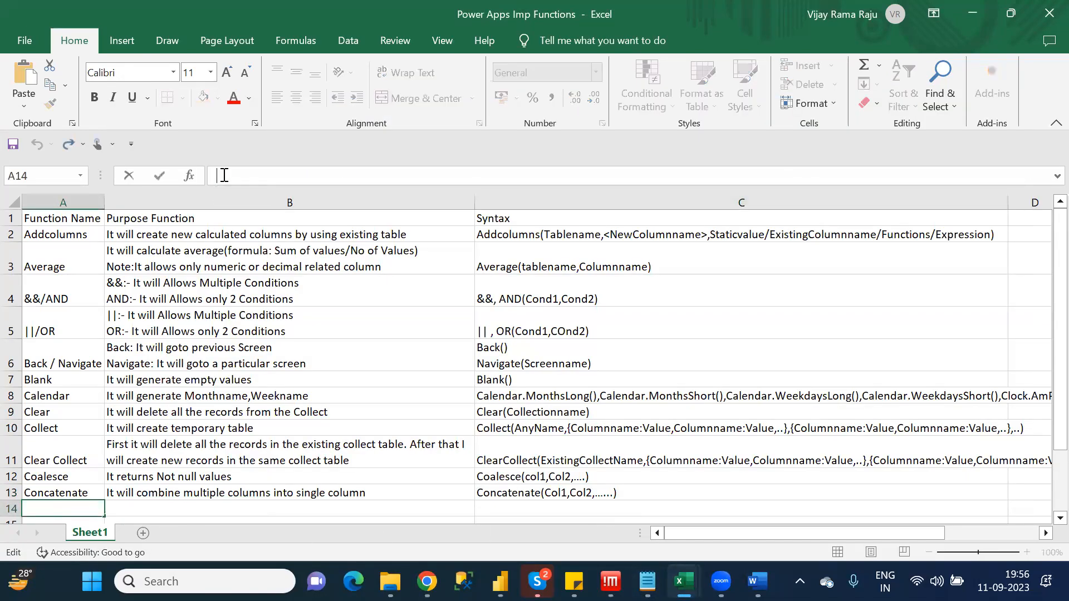
pyautogui.write('Colunt/CountA')
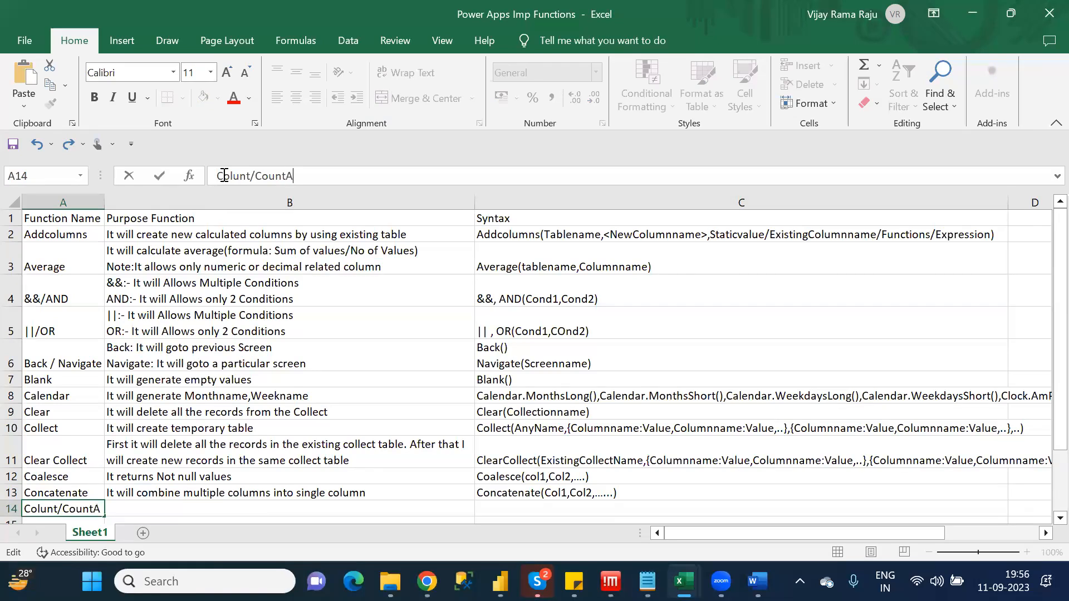
pyautogui.write('/CountIf')
# Extend the function name in A14 with "/CountIF/CountRows" and commit the entry
pyautogui.press('BackSpace')
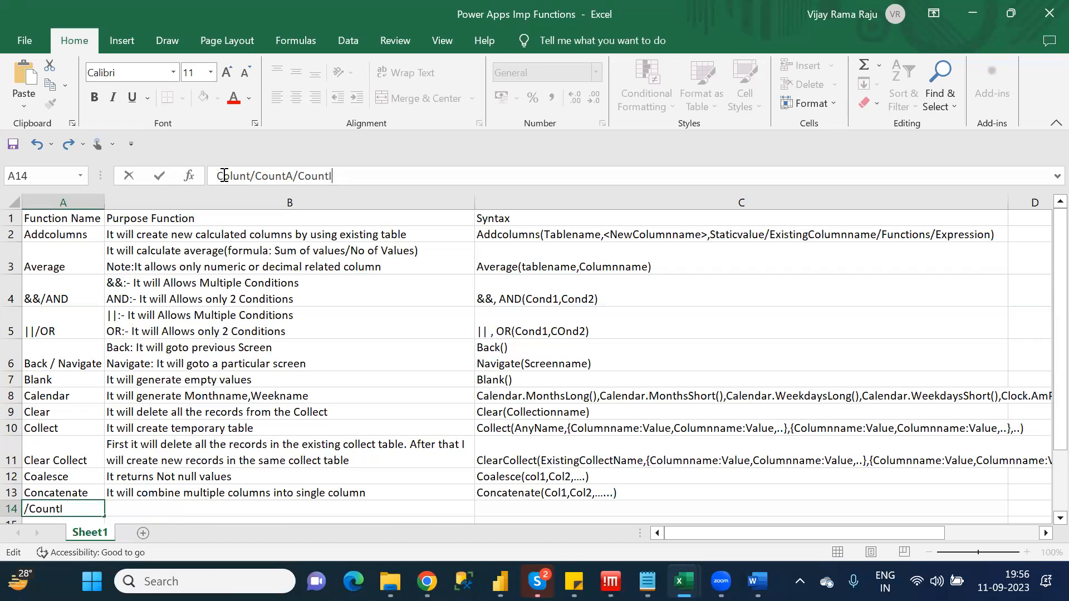
pyautogui.write('F/CountRows')
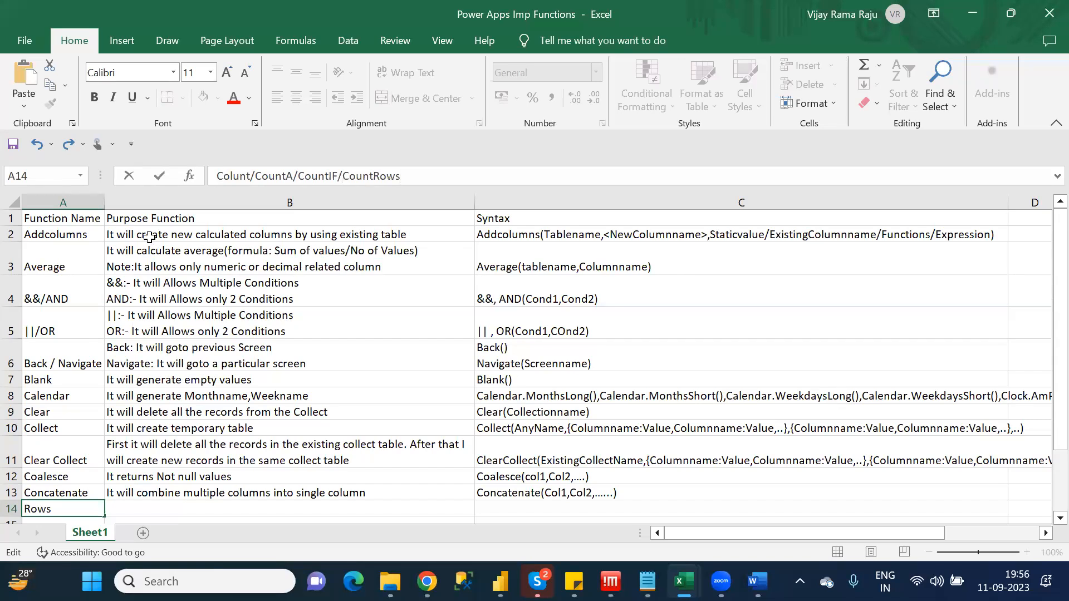
pyautogui.click(195, 504)
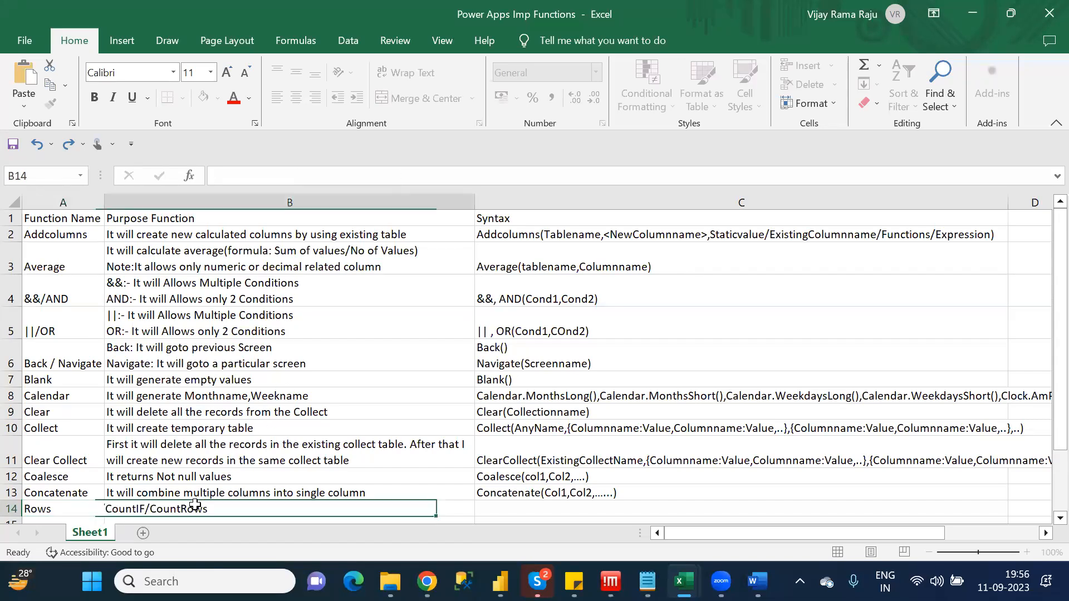
# Widen column A so that the long function name in A14 fits inside it
pyautogui.press('Down')
pyautogui.press('Down')
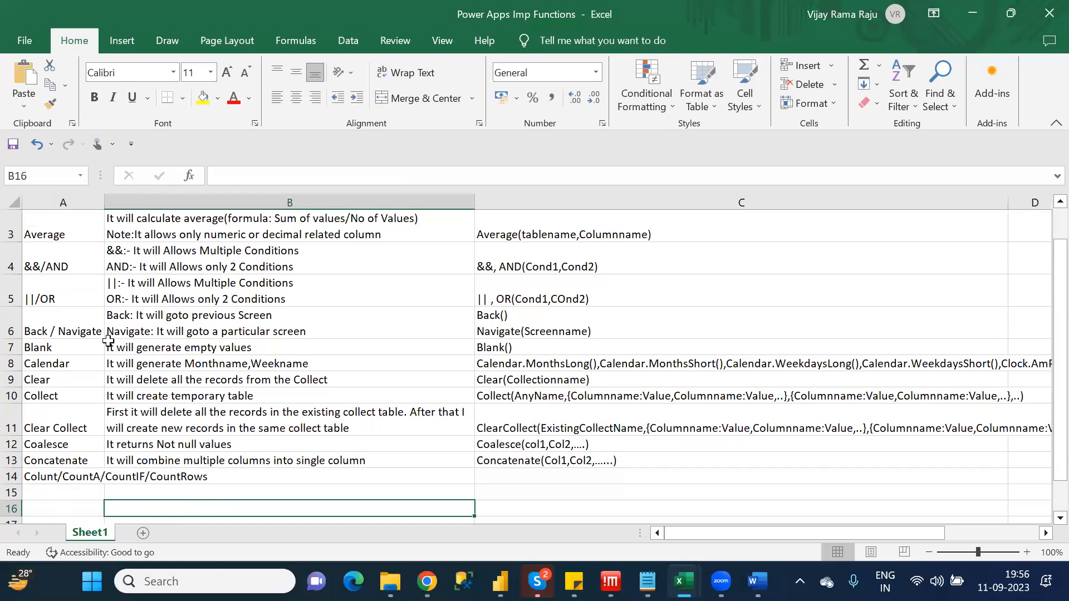
pyautogui.moveTo(105, 205); pyautogui.dragTo(215, 205)
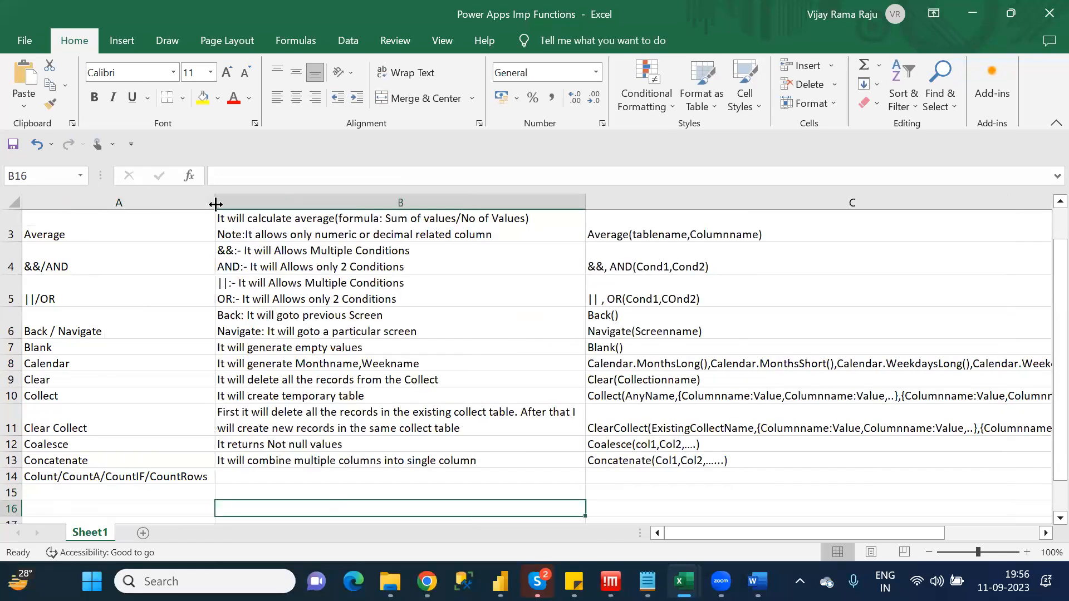
# Describe Count in B14 as "Count:It will count the number of records in a column"
pyautogui.click(272, 475)
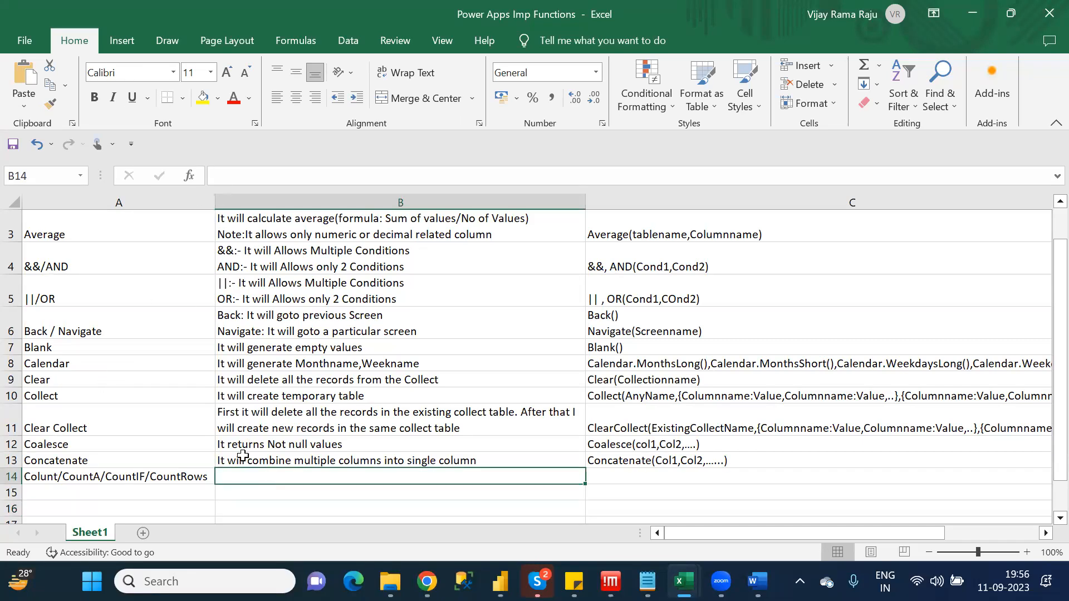
pyautogui.write('Count')
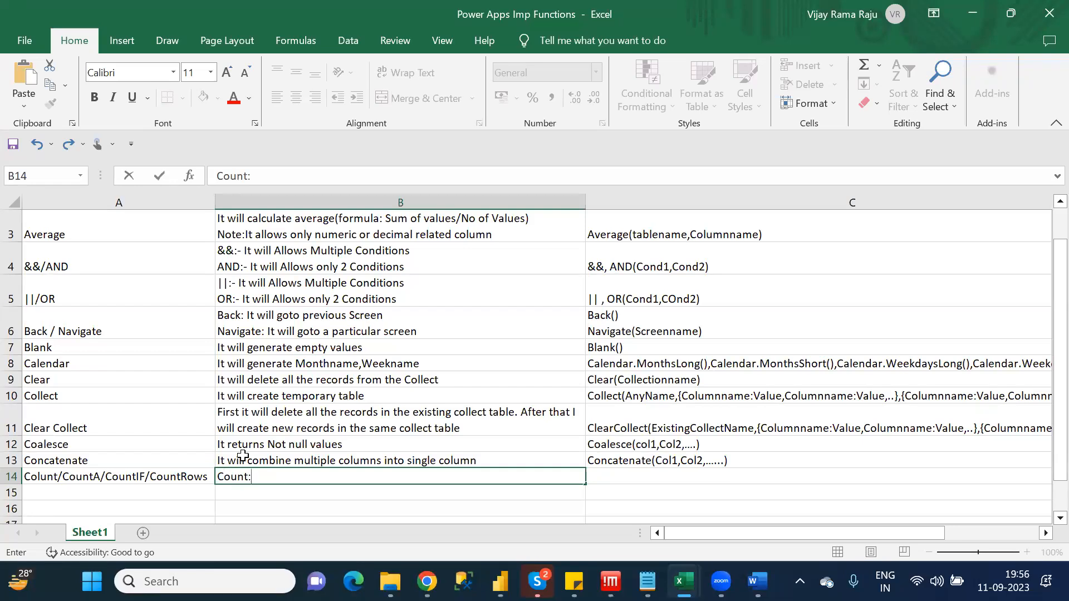
pyautogui.write(':It will cound')
pyautogui.press('BackSpace')
pyautogui.press('BackSpace')
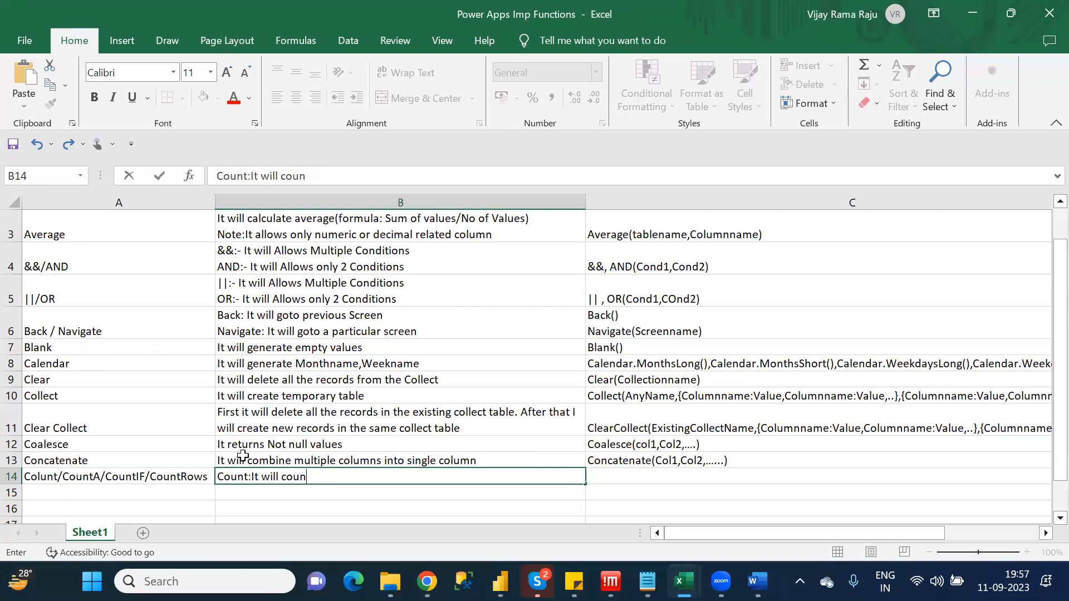
pyautogui.write('t the number of records in a column')
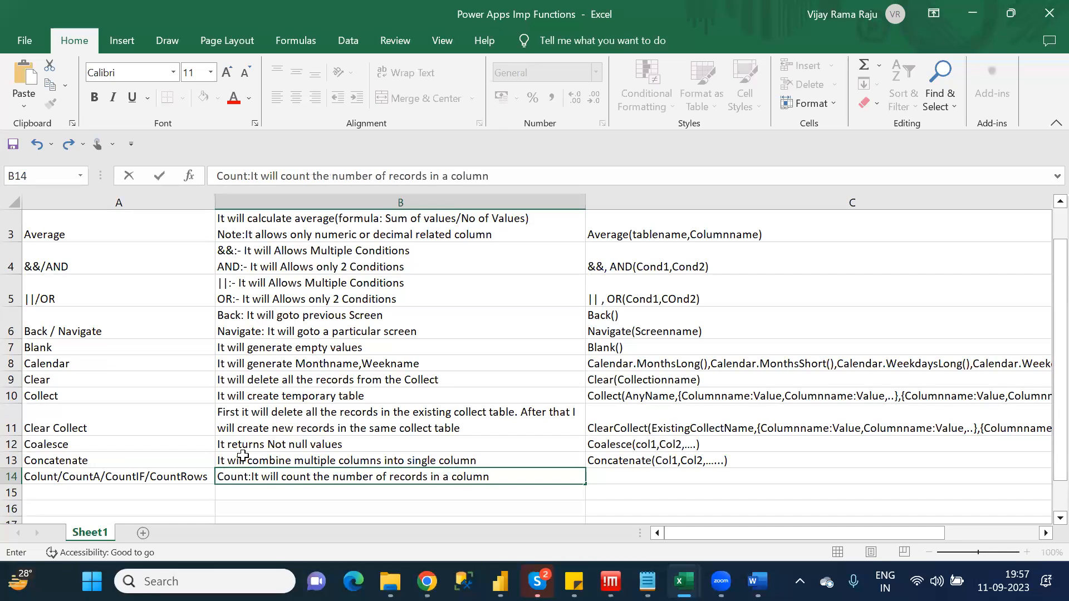
# Append "(Note: It will count only character related columns)" to the Count description in B14
pyautogui.click(514, 176)
pyautogui.write('(Note:')
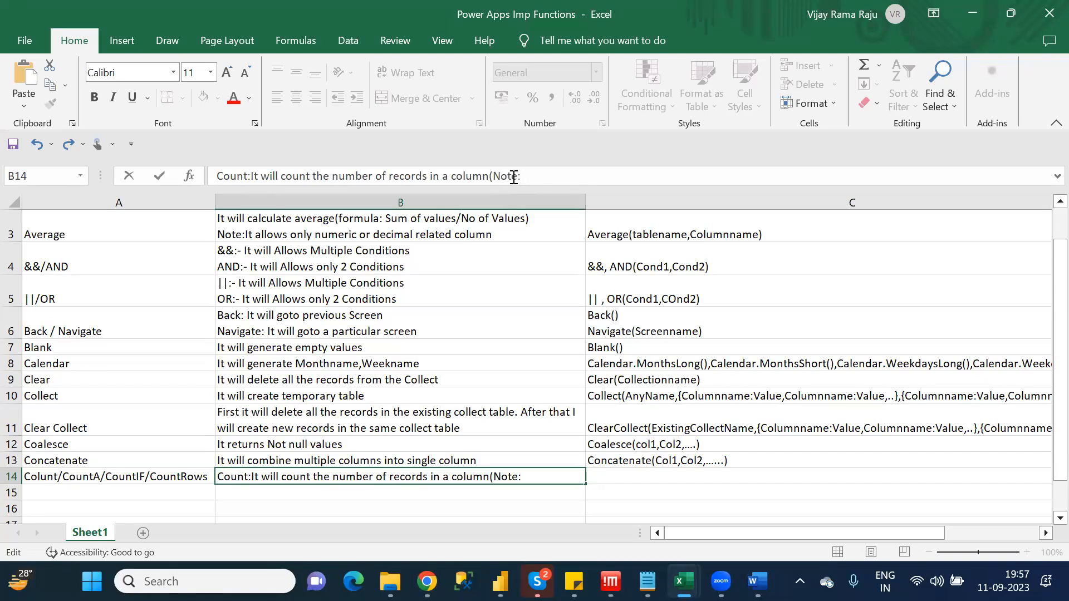
pyautogui.write(' It willl')
pyautogui.press('BackSpace')
pyautogui.write('count onl')
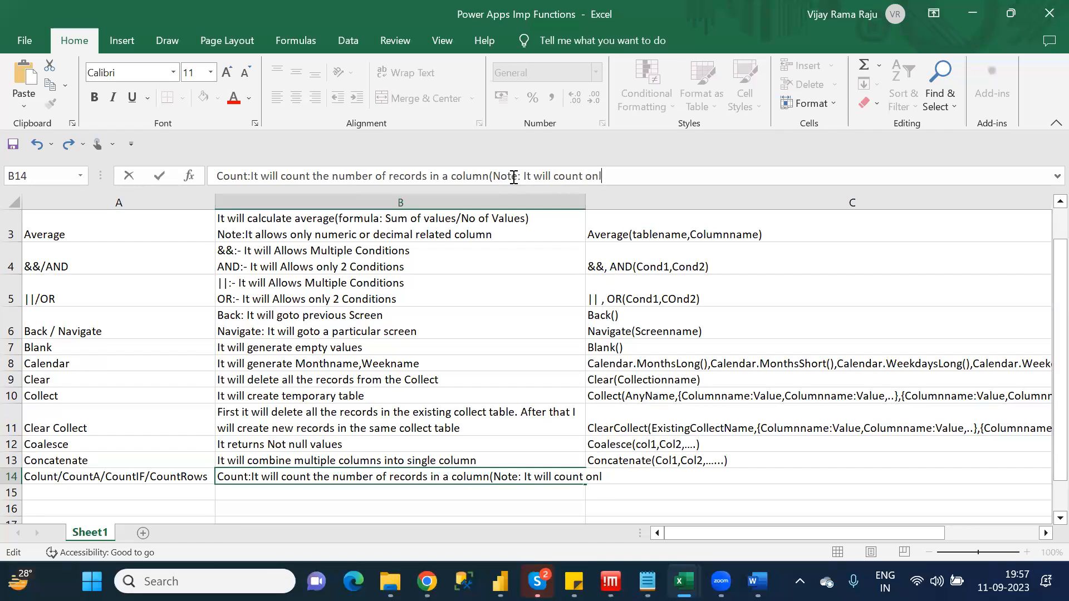
pyautogui.write('y character')
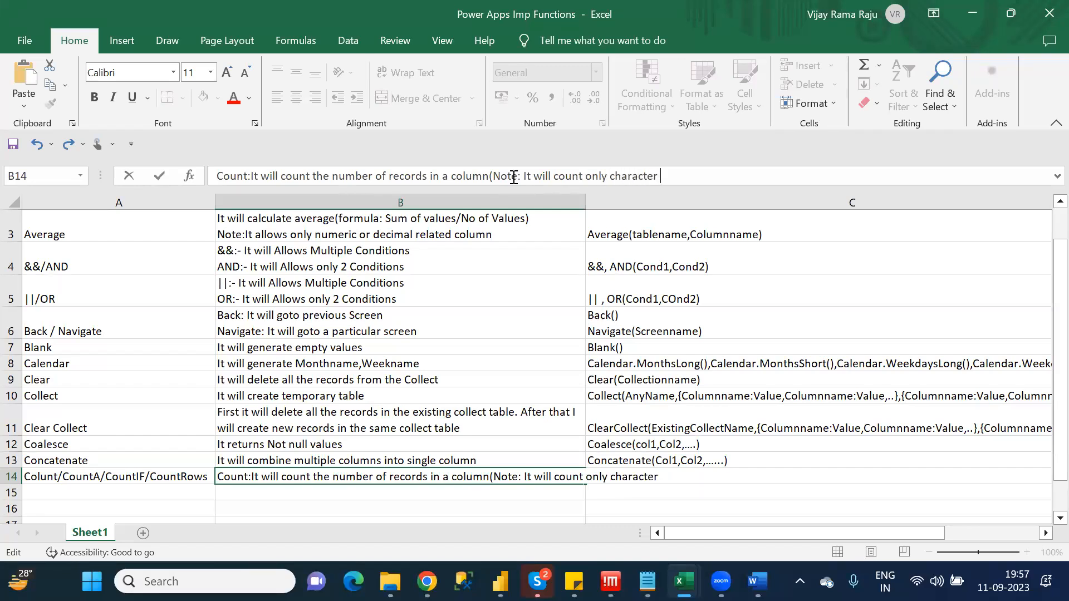
pyautogui.write(' related colu')
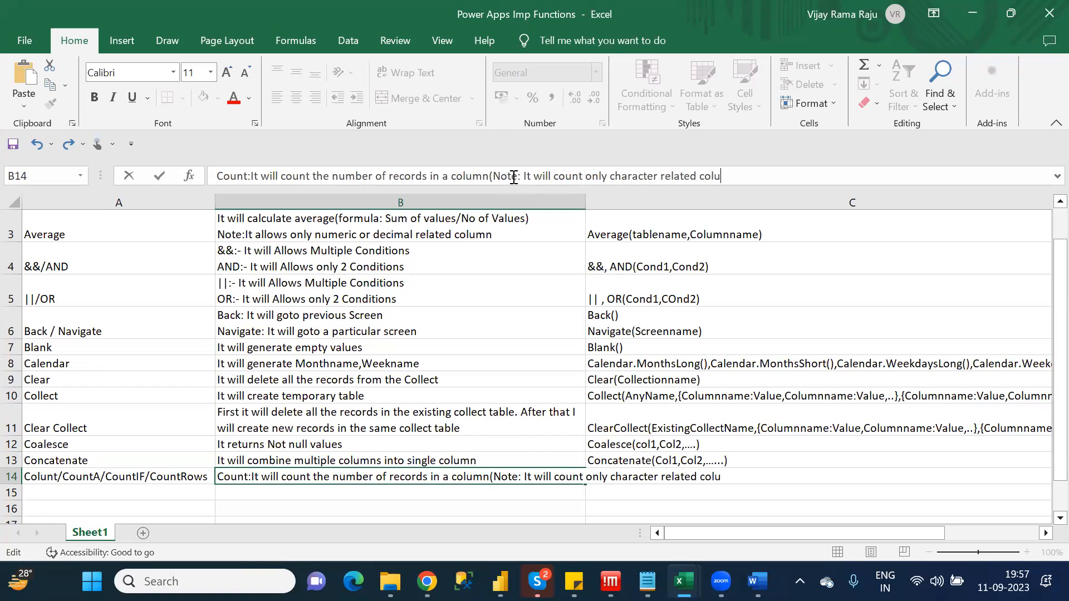
pyautogui.write('mns)')
# Add a second line to B14 reading "CountA: It will count the number of records of any column"
pyautogui.hotkey('alt', 'Return')
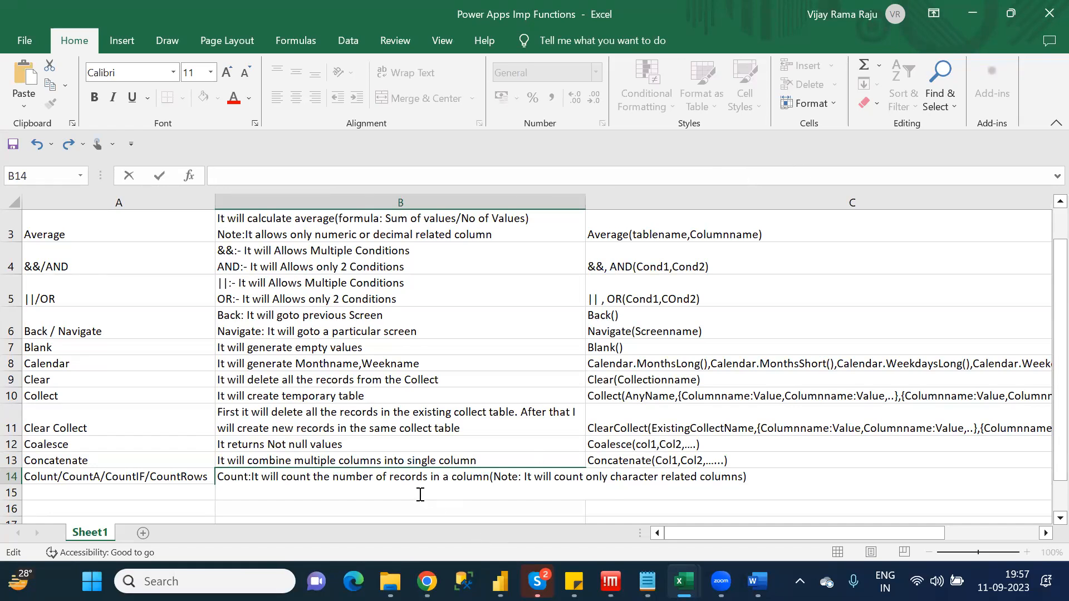
pyautogui.write('CountA: It wi')
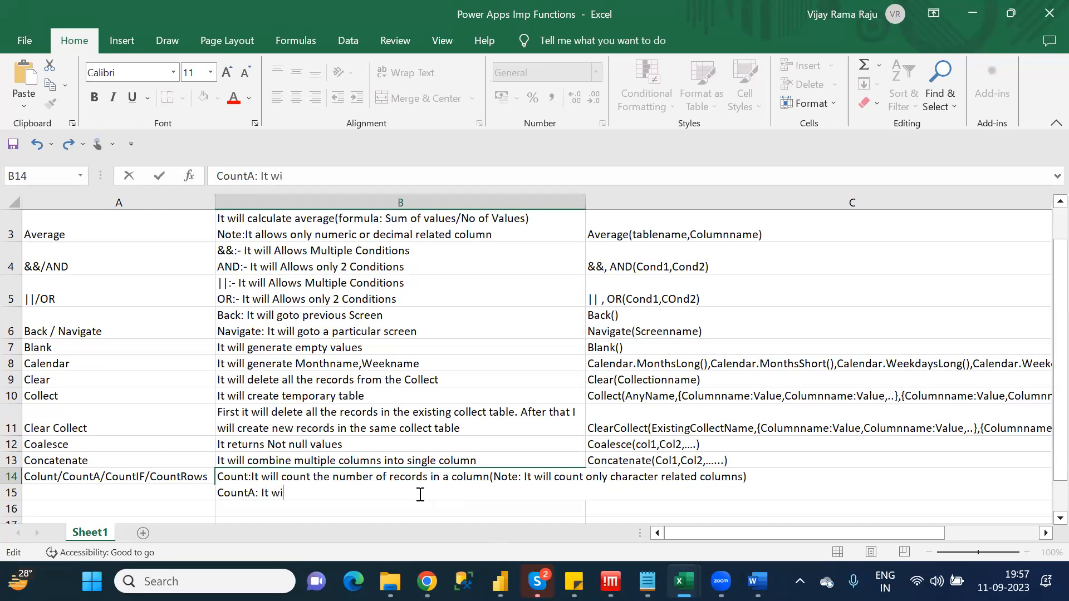
pyautogui.write('ll count the num')
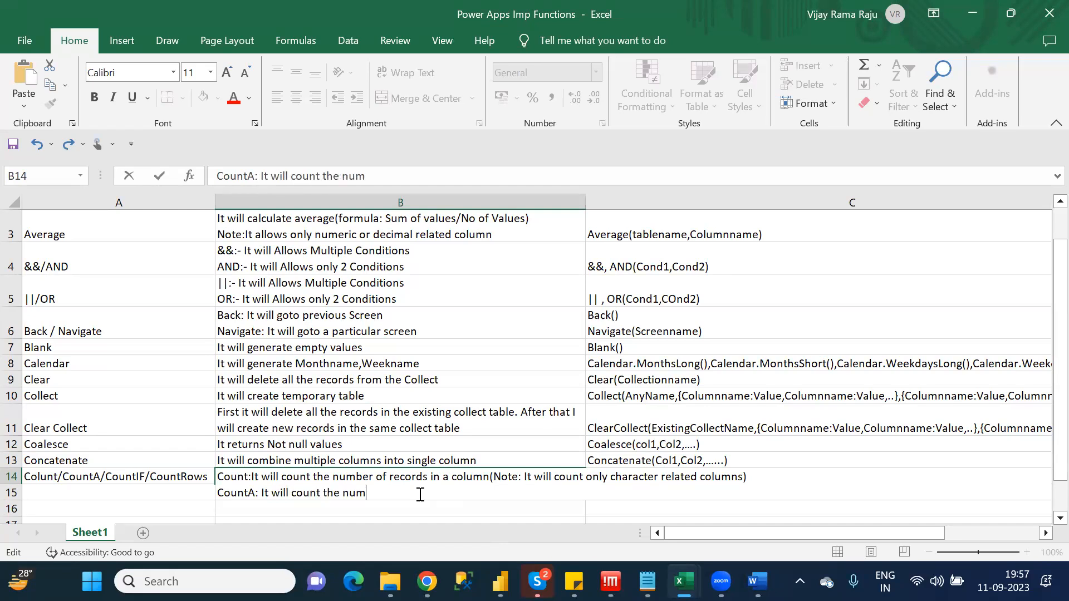
pyautogui.write('ber of records ')
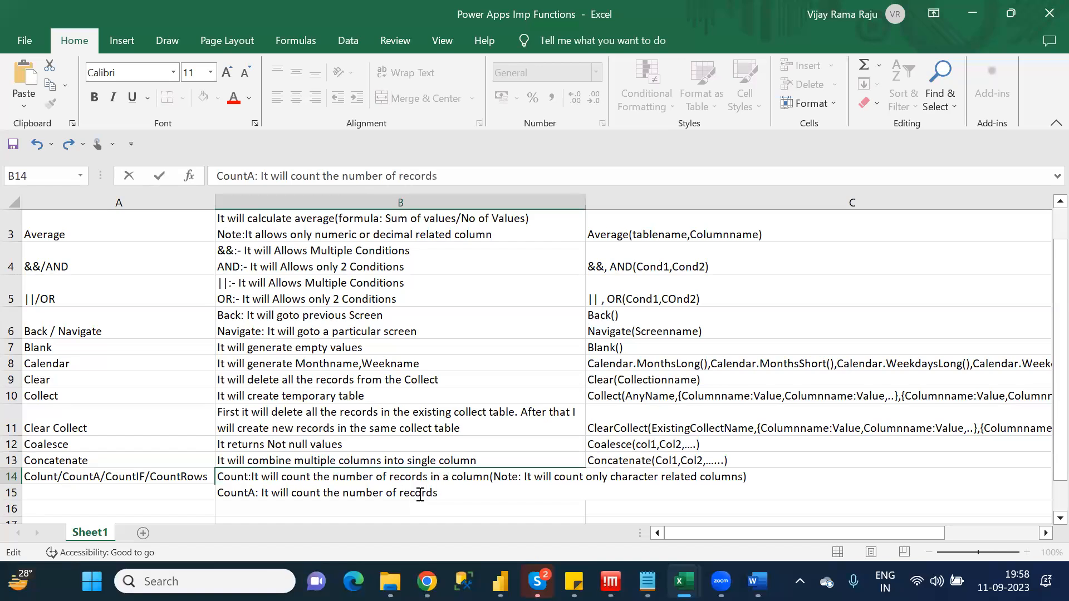
pyautogui.write('of any column')
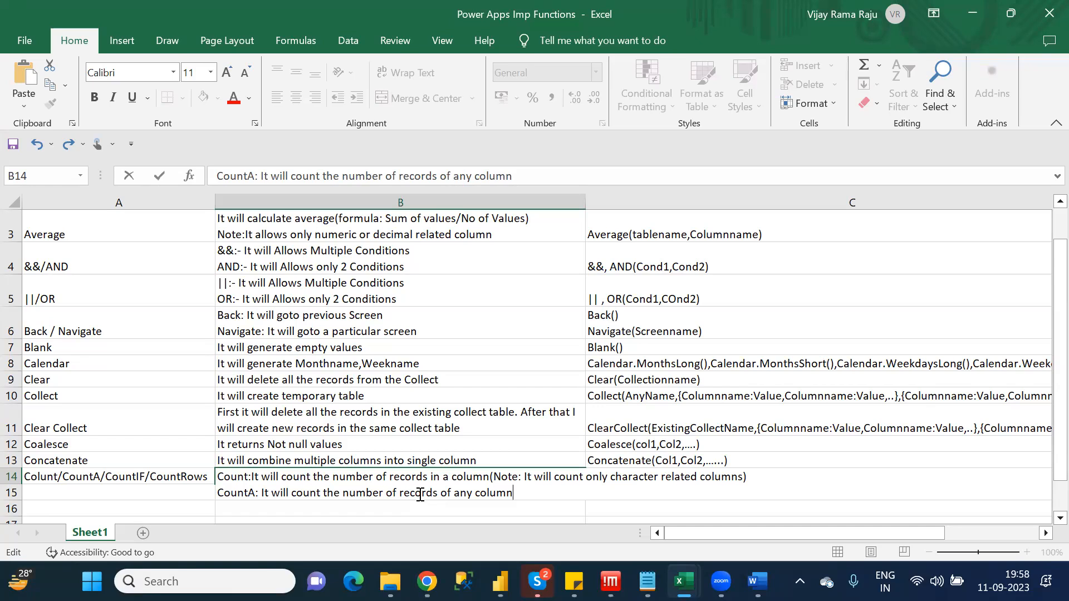
# Add a third line to B14 reading "CountIf: Based on the condition it will count the records"
pyautogui.hotkey('alt', 'Return')
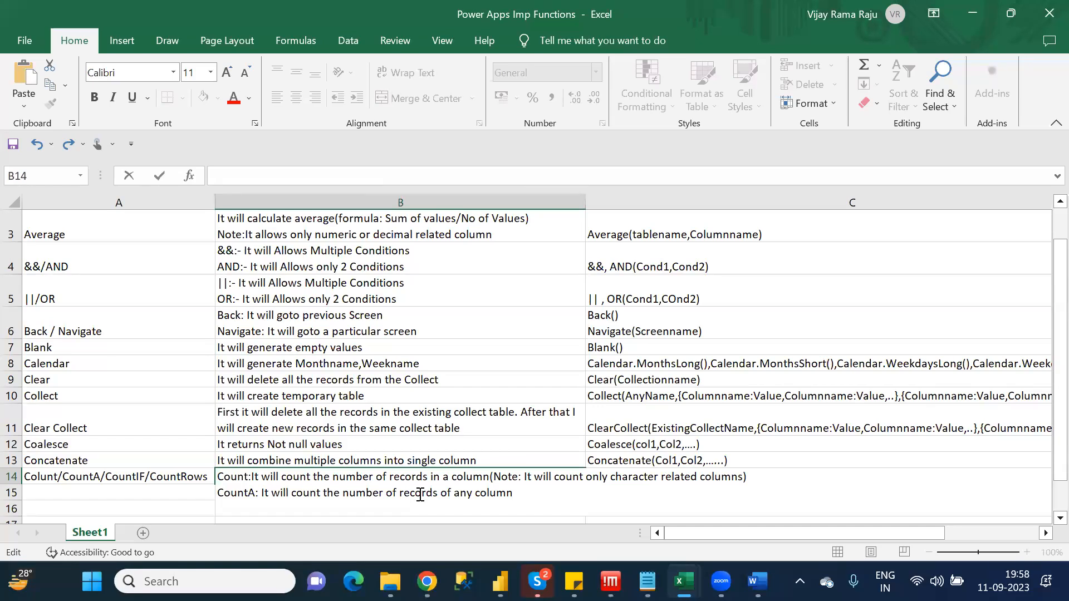
pyautogui.write('CountIf: Based on the condition it')
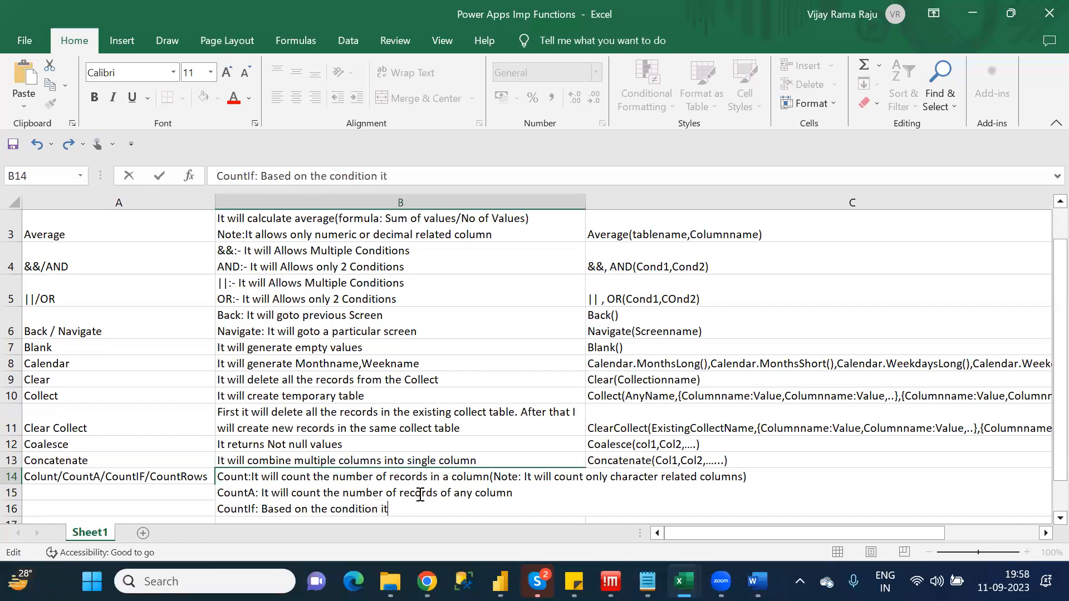
pyautogui.write(' wi')
pyautogui.write('ll coun')
pyautogui.write('the')
pyautogui.press('BackSpace')
pyautogui.press('BackSpace')
pyautogui.write('the')
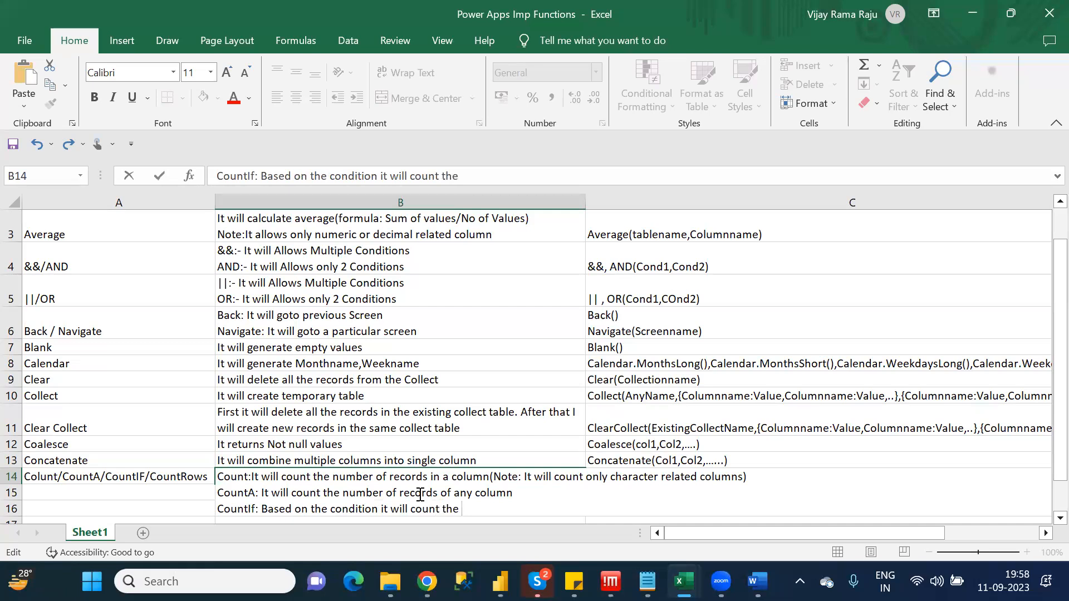
pyautogui.write(' records')
# Start a fourth line in B14 with the label "CountRows:"
pyautogui.hotkey('alt', 'Return')
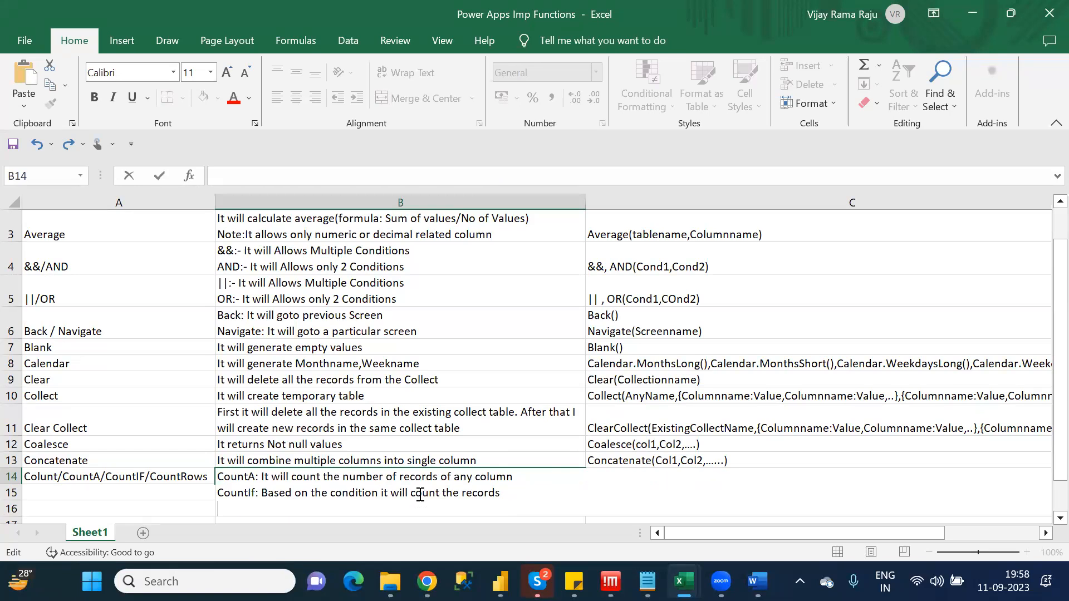
pyautogui.write('CountRows')
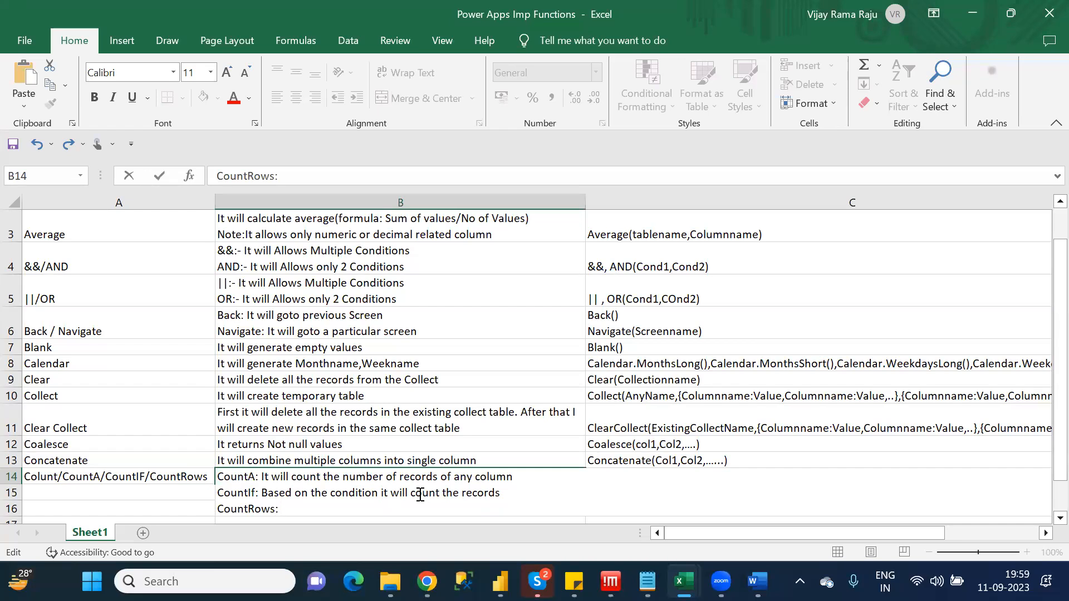
pyautogui.write(': In')
# Draft the CountRows description in B14 as "In a table how many no of records are the"
pyautogui.press('BackSpace')
pyautogui.write('na')
pyautogui.press('BackSpace')
pyautogui.write('a table how amn')
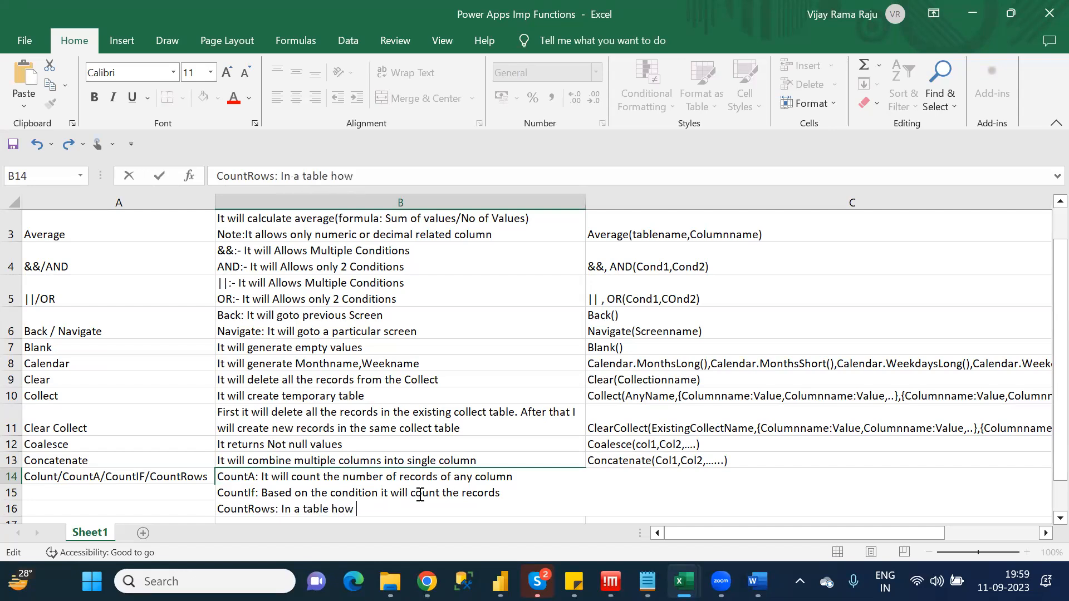
pyautogui.press('BackSpace')
pyautogui.press('BackSpace')
pyautogui.press('BackSpace')
pyautogui.write('many nof o')
pyautogui.press('BackSpace')
pyautogui.press('BackSpace')
pyautogui.press('BackSpace')
pyautogui.write('f')
pyautogui.press('BackSpace')
pyautogui.write('of records')
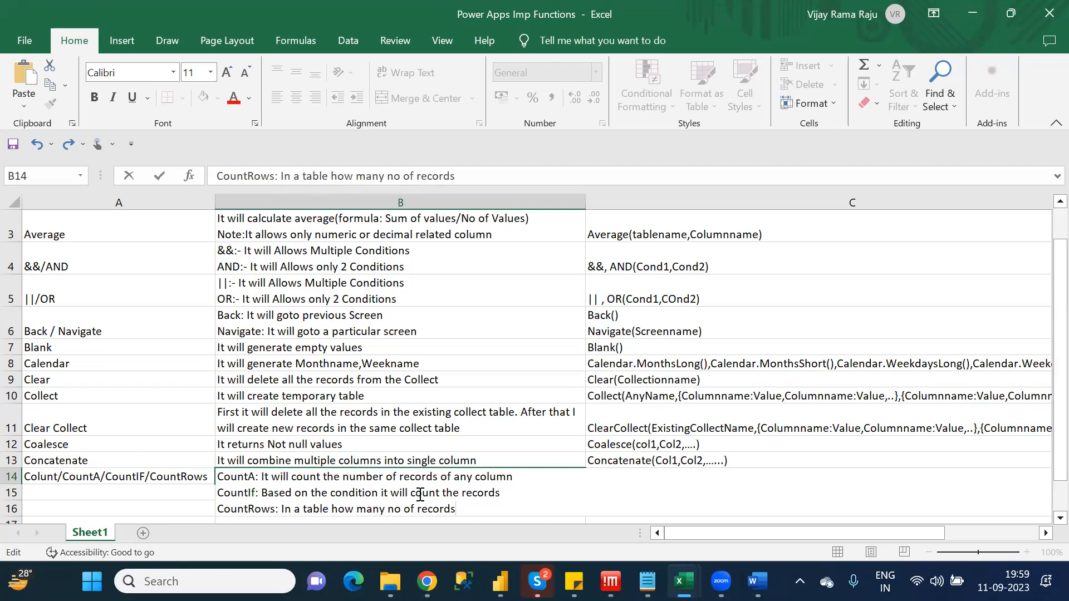
pyautogui.write(' are the')
# Replace the CountRows wording in B14 with "It will count the no of records in a table" and commit the cell
pyautogui.moveTo(508, 507); pyautogui.dragTo(283, 507)
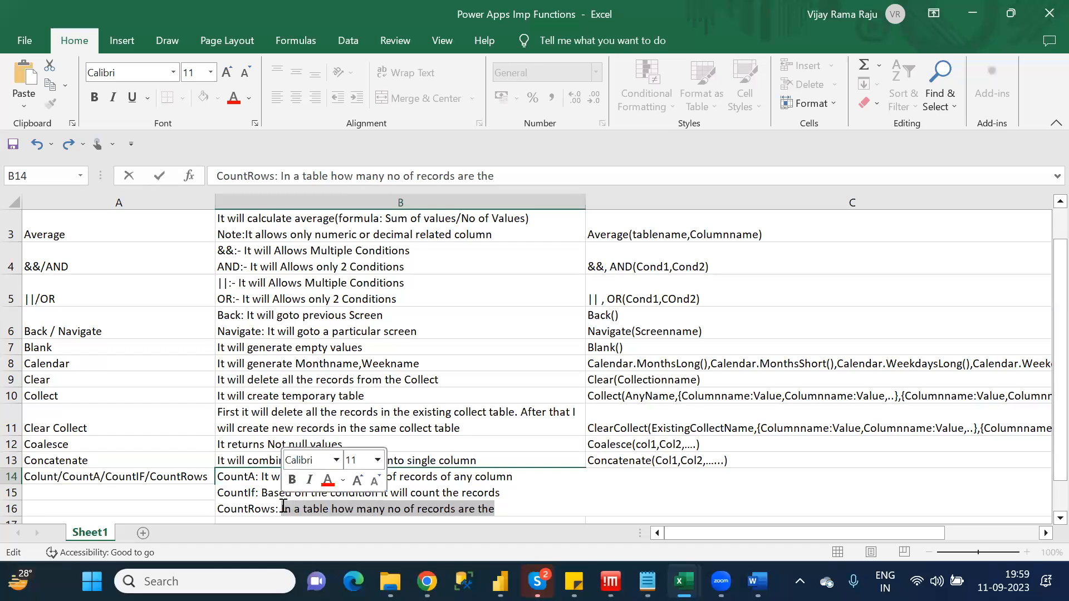
pyautogui.write('It ')
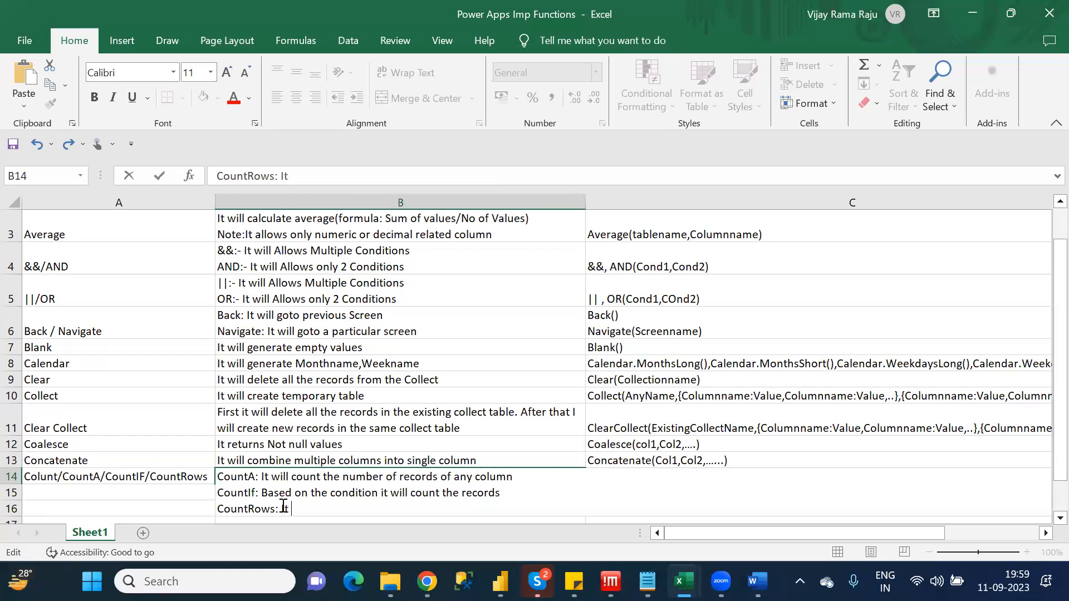
pyautogui.write('will count')
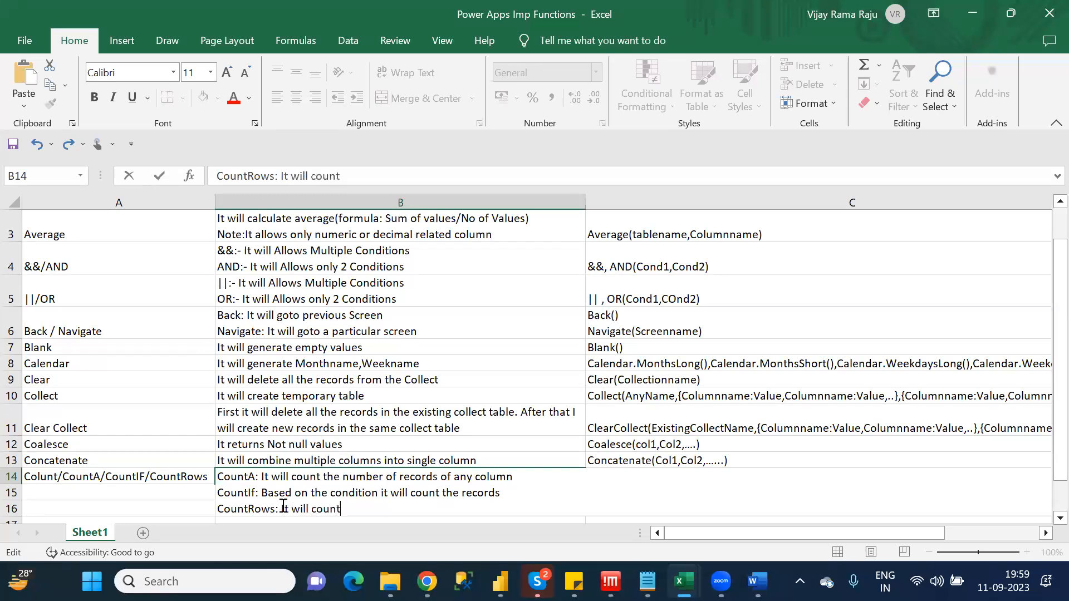
pyautogui.write(' the no of records i')
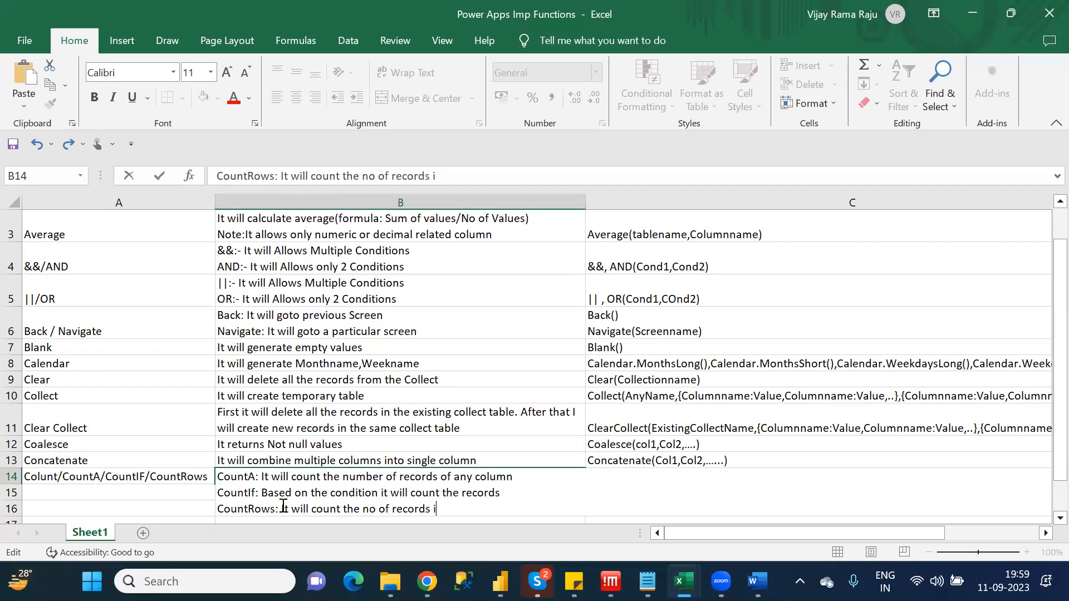
pyautogui.write('n a tbale')
pyautogui.press('BackSpace')
pyautogui.press('BackSpace')
pyautogui.press('BackSpace')
pyautogui.press('BackSpace')
pyautogui.write('able')
pyautogui.click(672, 477)
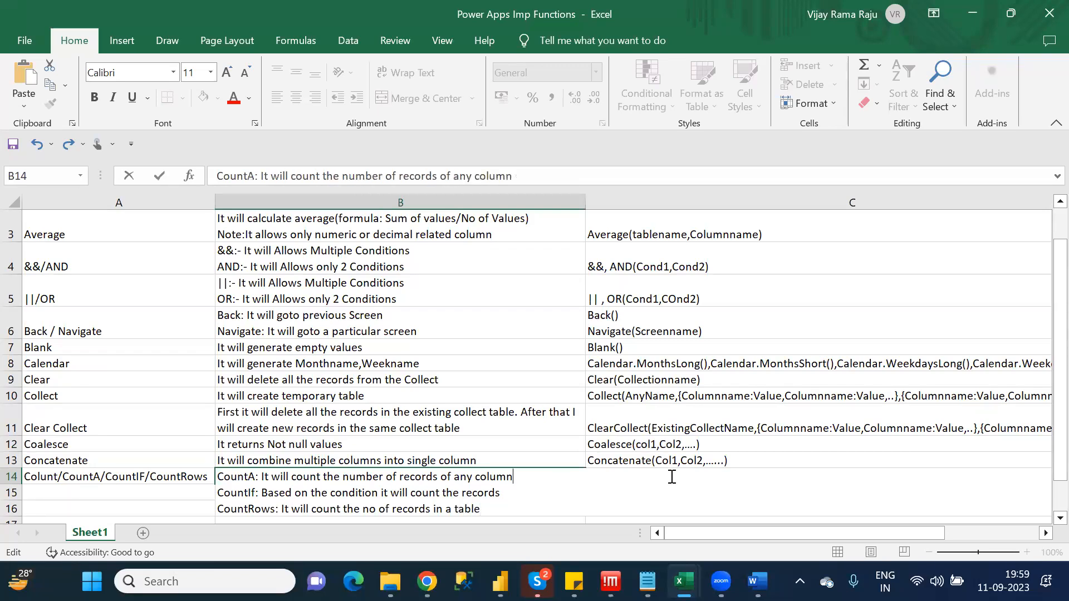
pyautogui.click(805, 458)
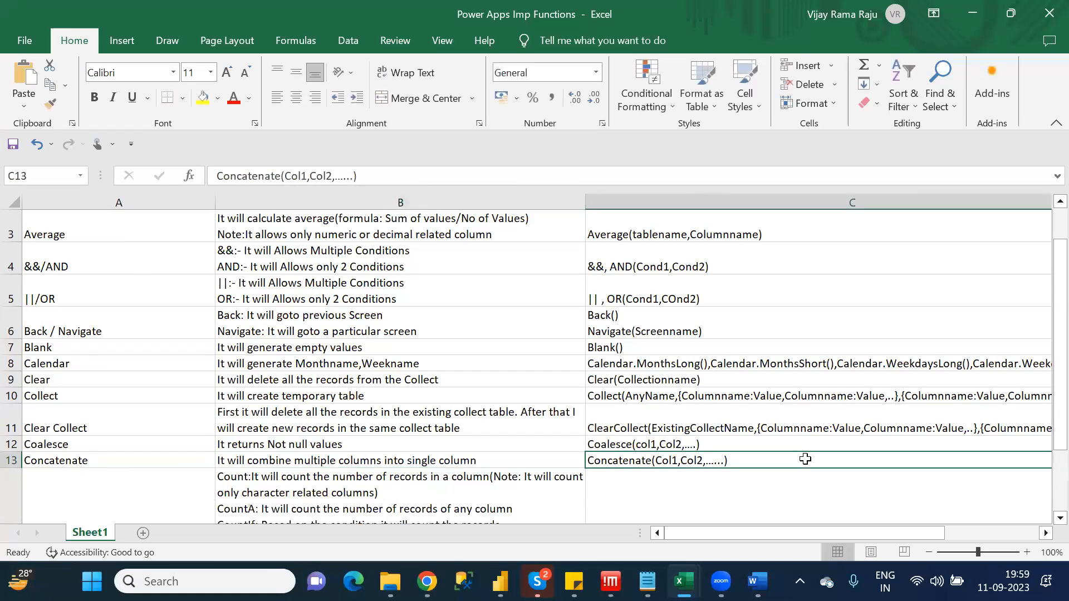
# Enter the Count syntax in C14 as "Count(Tablename.Columnname)"
pyautogui.press('Down')
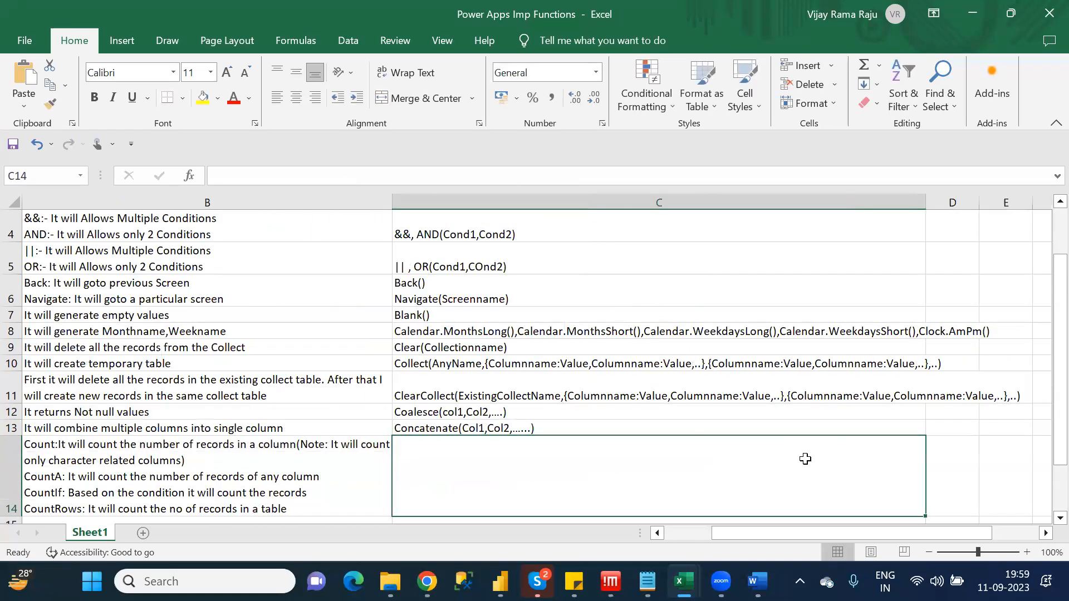
pyautogui.click(399, 175)
pyautogui.write('Count(')
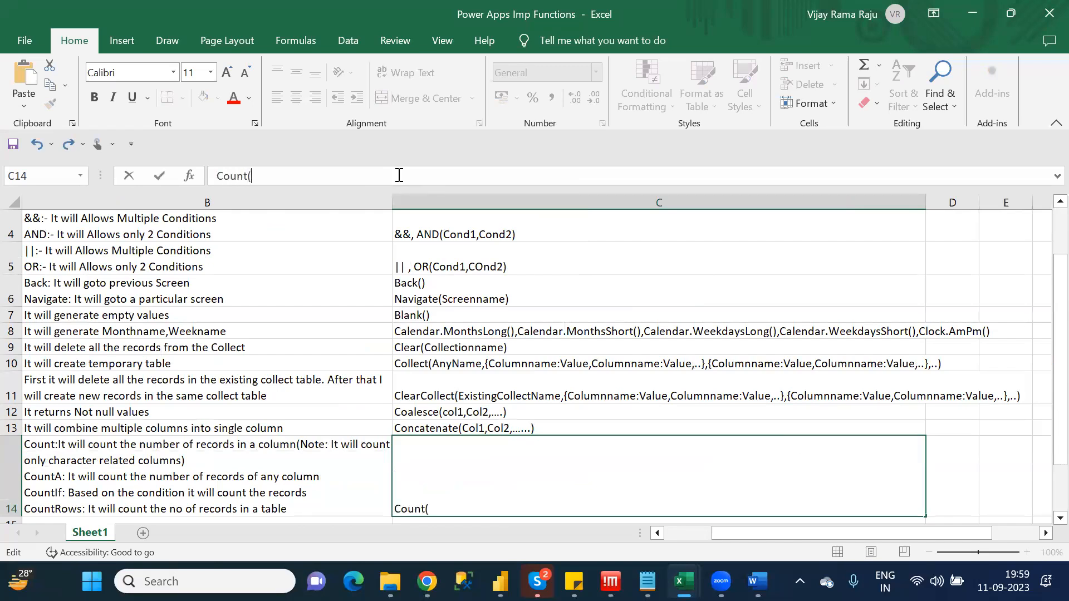
pyautogui.write('Tablename.Columns')
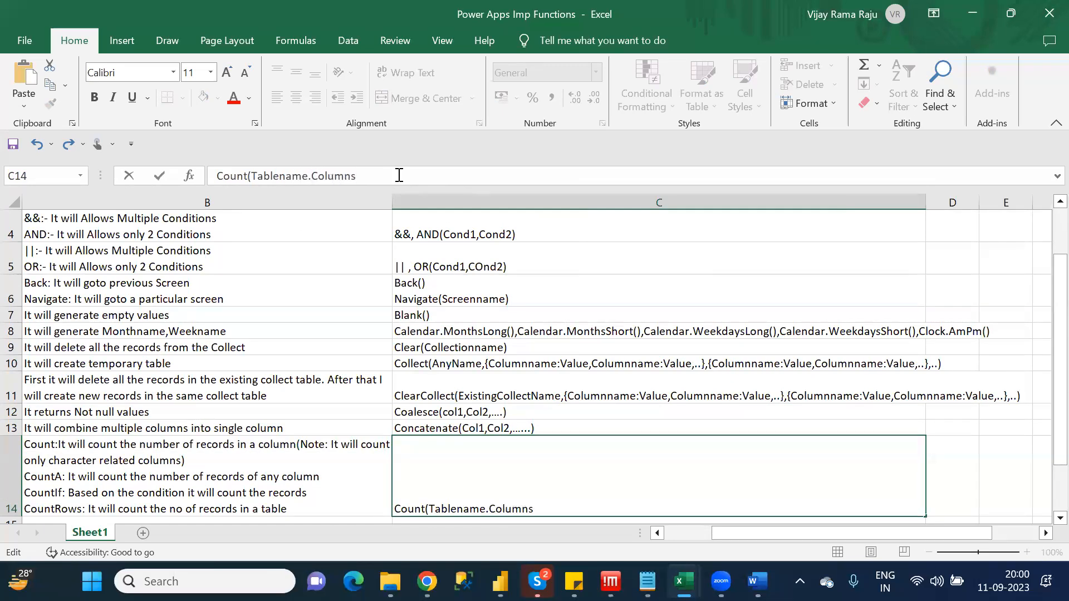
pyautogui.press('BackSpace')
pyautogui.write('nameP')
pyautogui.press('BackSpace')
pyautogui.write(')')
# Add a second syntax line to C14 reading "CountA(Tablename.columnname)"
pyautogui.hotkey('alt', 'Return')
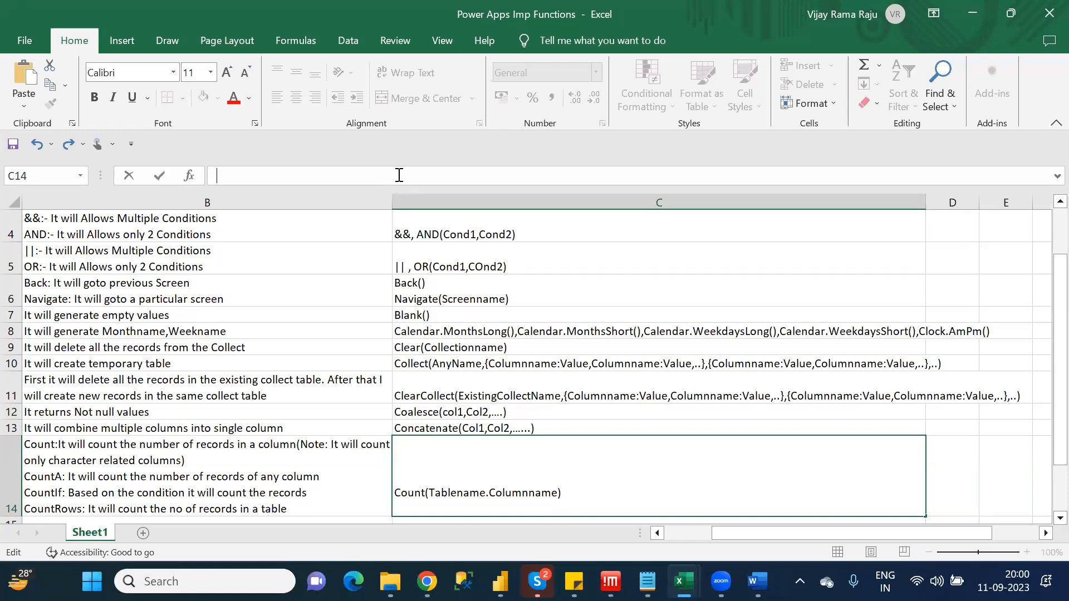
pyautogui.write('CountA(Tab')
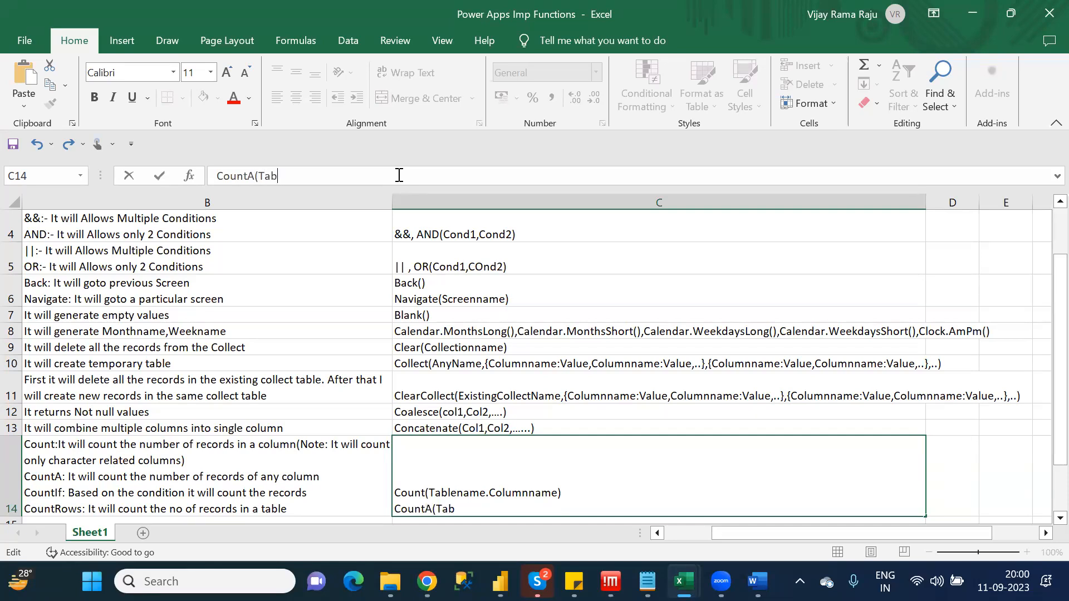
pyautogui.write('lename.colu')
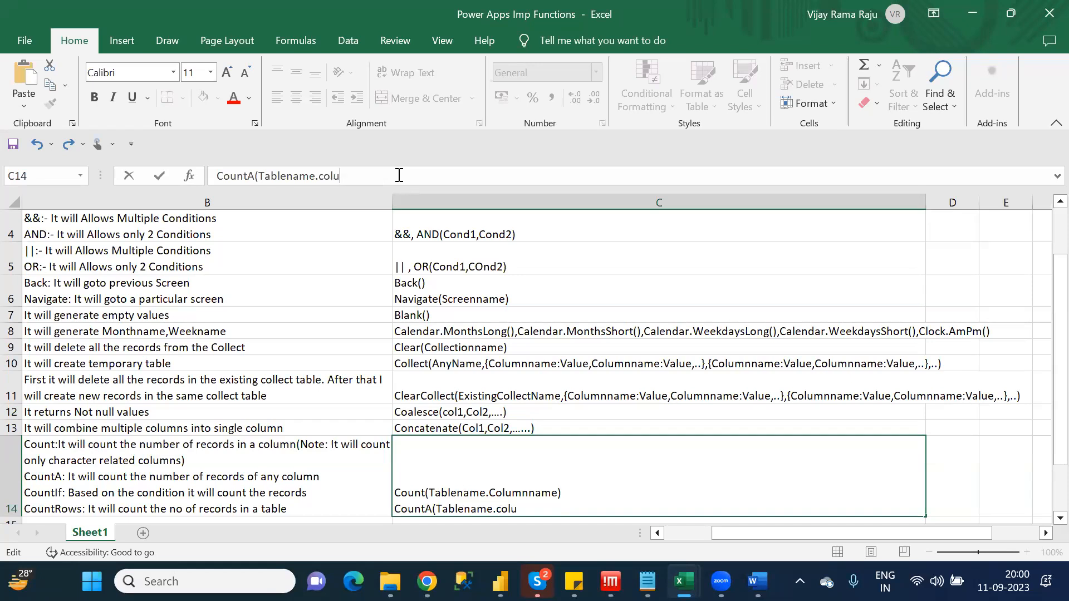
pyautogui.write('mnname)')
# Add a third syntax line to C14 reading "CountIf(Tablename,Condition)"
pyautogui.hotkey('alt', 'Return')
pyautogui.write('C')
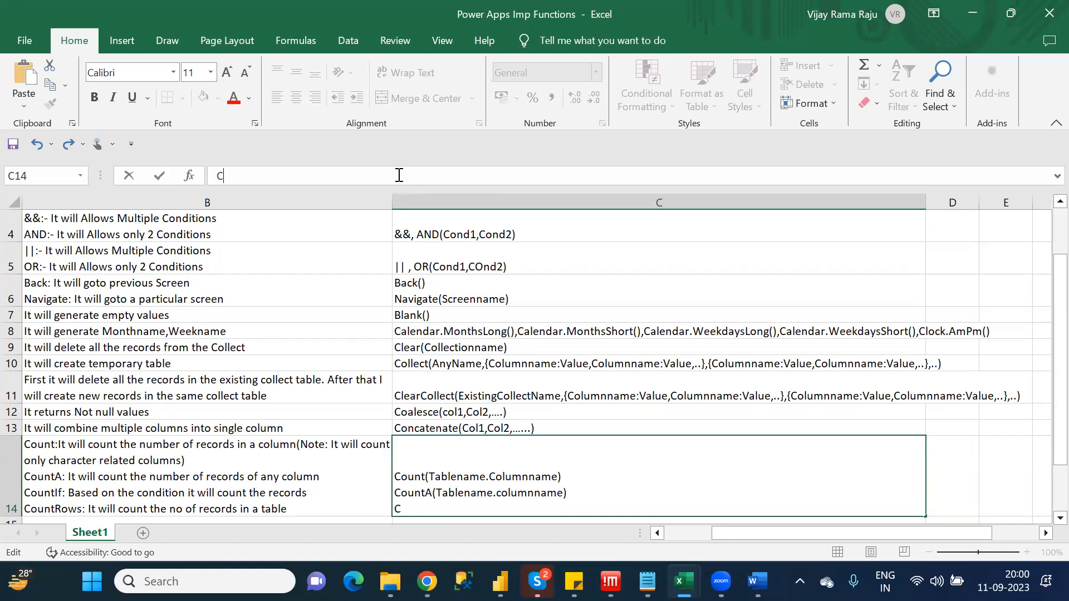
pyautogui.write('ountIf(Table')
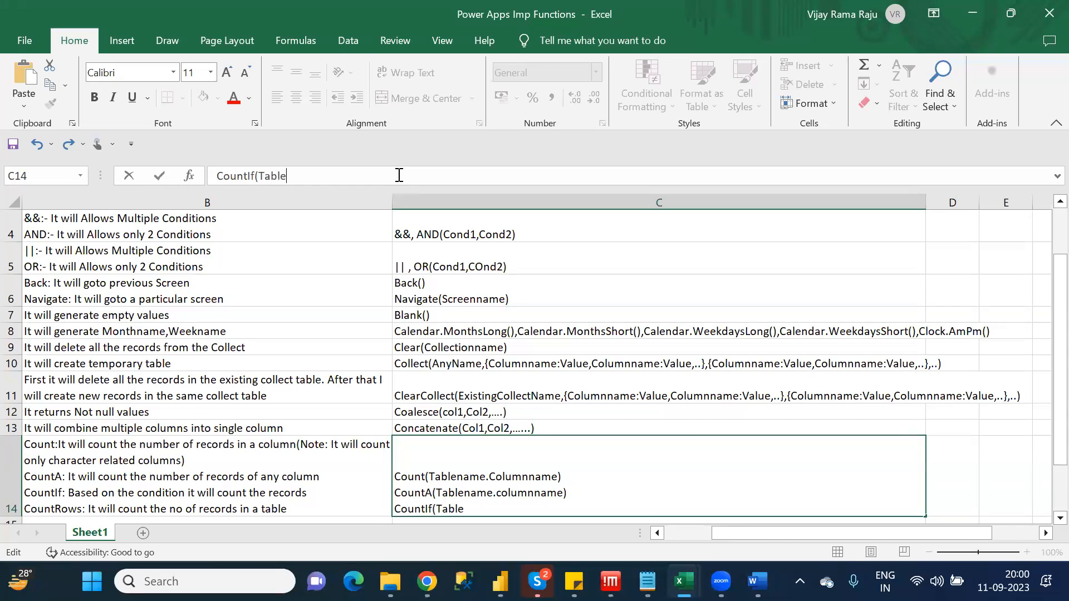
pyautogui.write('name,Conditions')
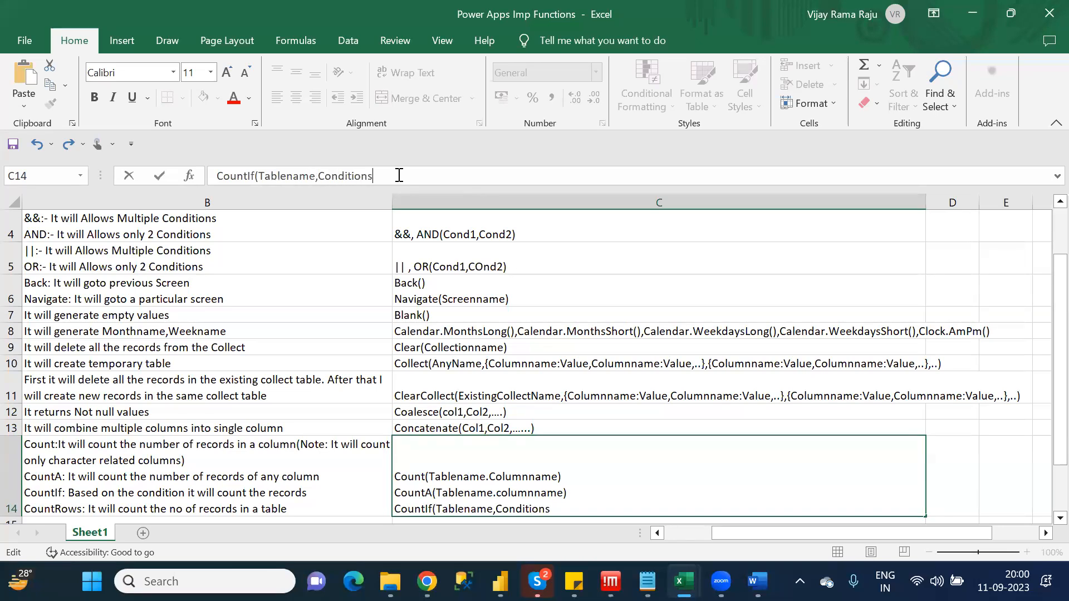
pyautogui.press('BackSpace')
pyautogui.write(')')
# Add a fourth syntax line to C14 reading "CountRows(Tablename)" and commit the cell
pyautogui.hotkey('alt', 'Return')
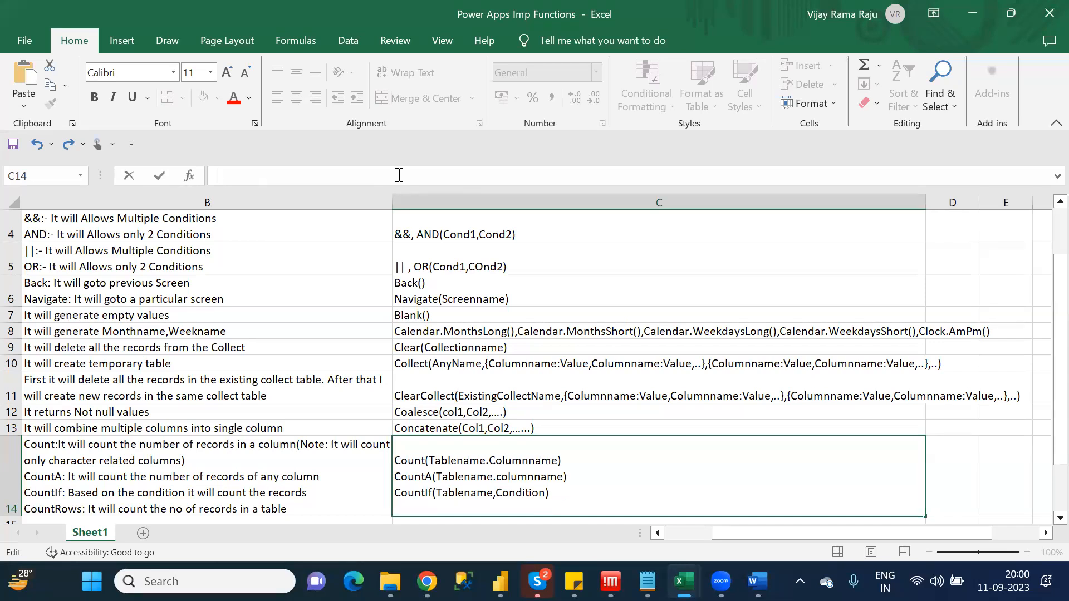
pyautogui.write('CountRows')
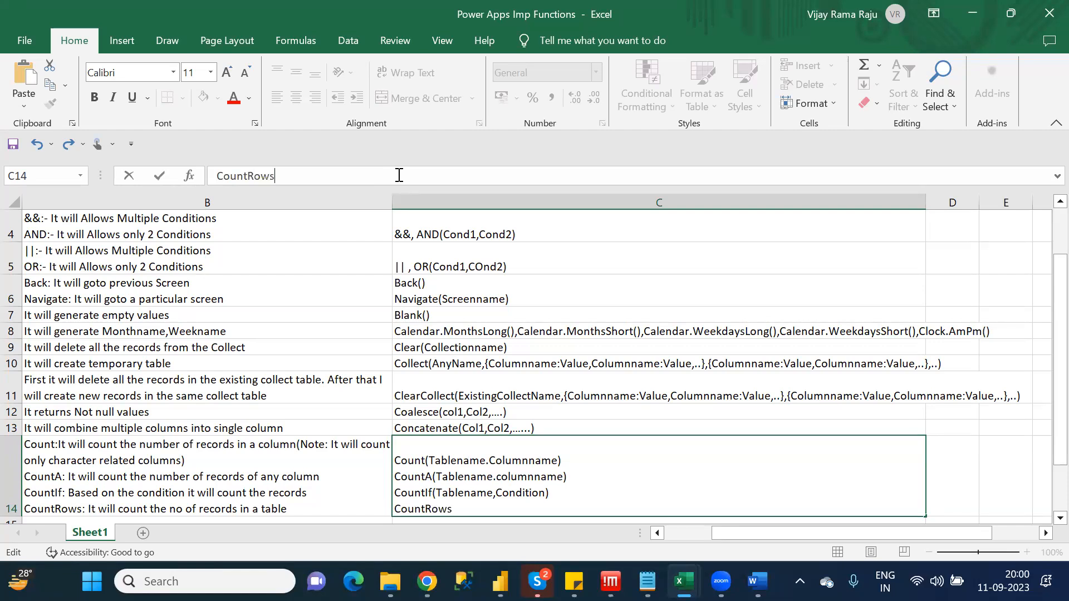
pyautogui.write('(Tablename')
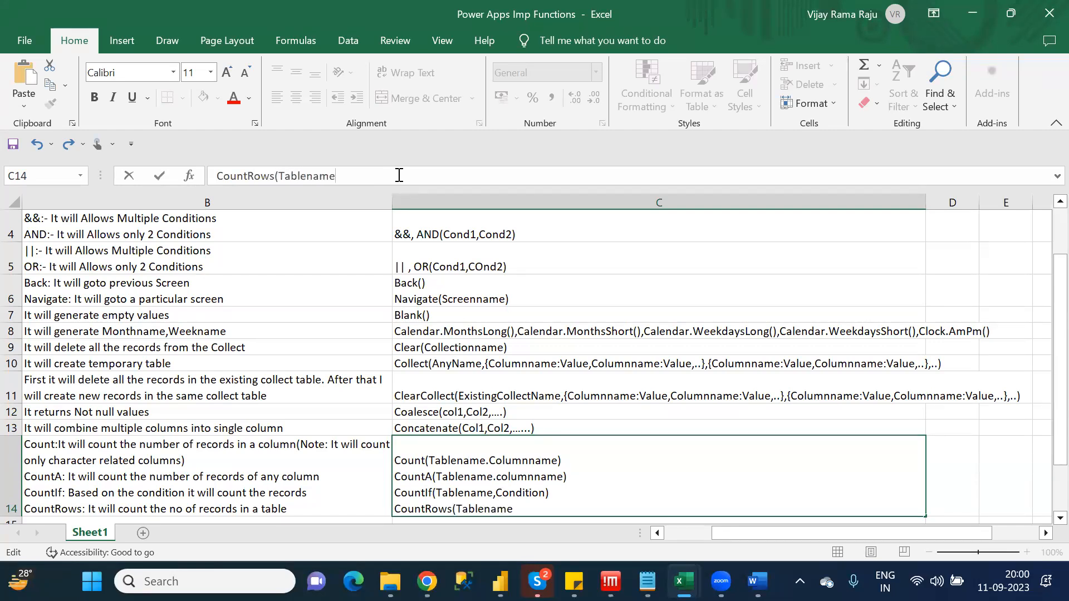
pyautogui.write(')')
pyautogui.click(652, 411)
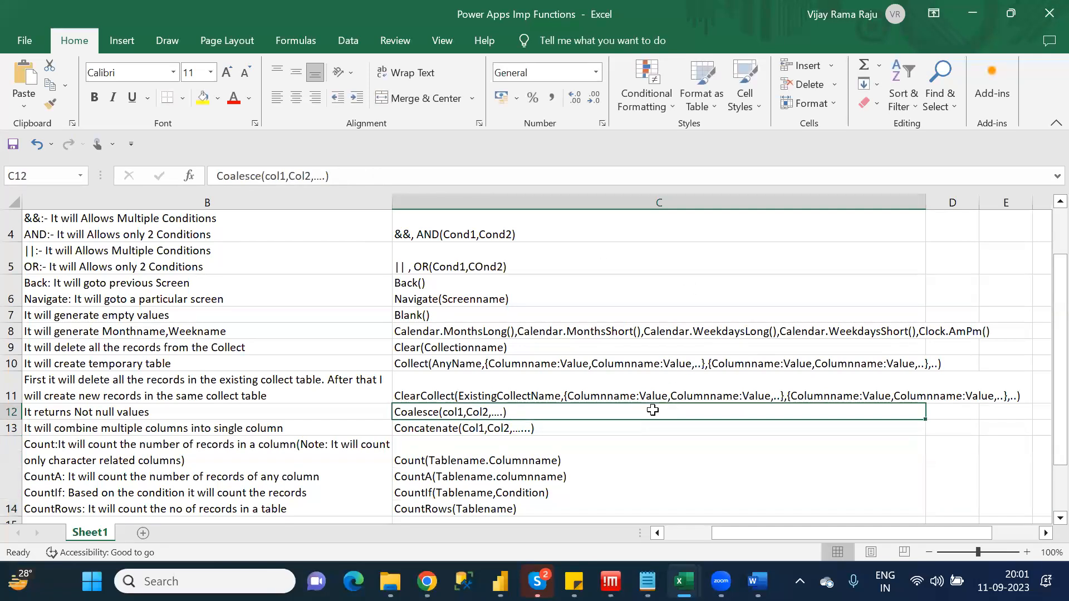
# Select the empty cell A15 and check the Category_Wise_Functions list in Notepad against the documented functions
pyautogui.press('Down')
pyautogui.press('Down')
pyautogui.press('Down')
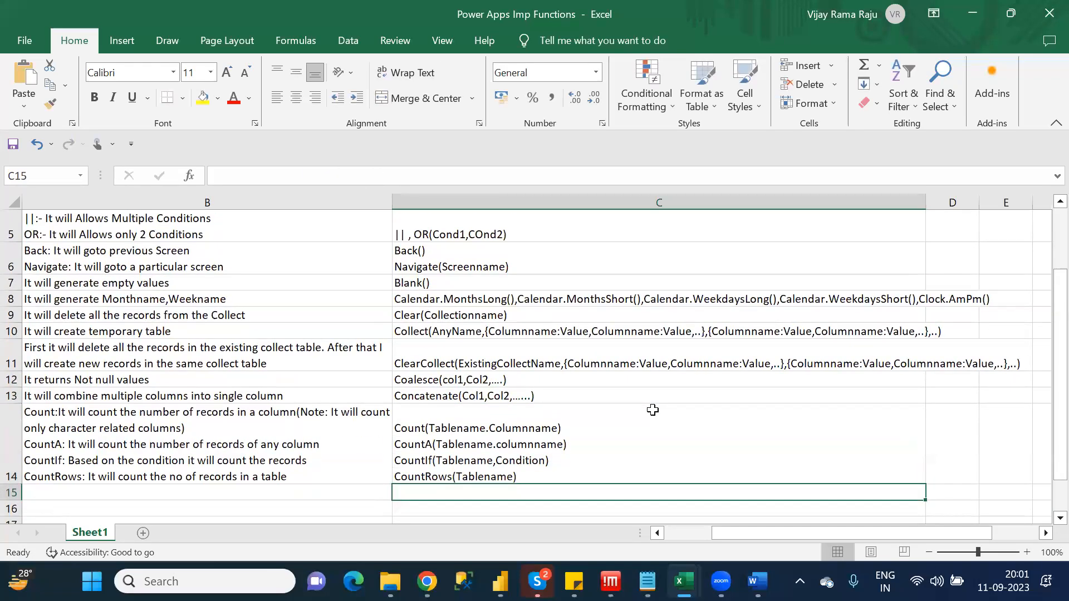
pyautogui.press('Left')
pyautogui.press('Left')
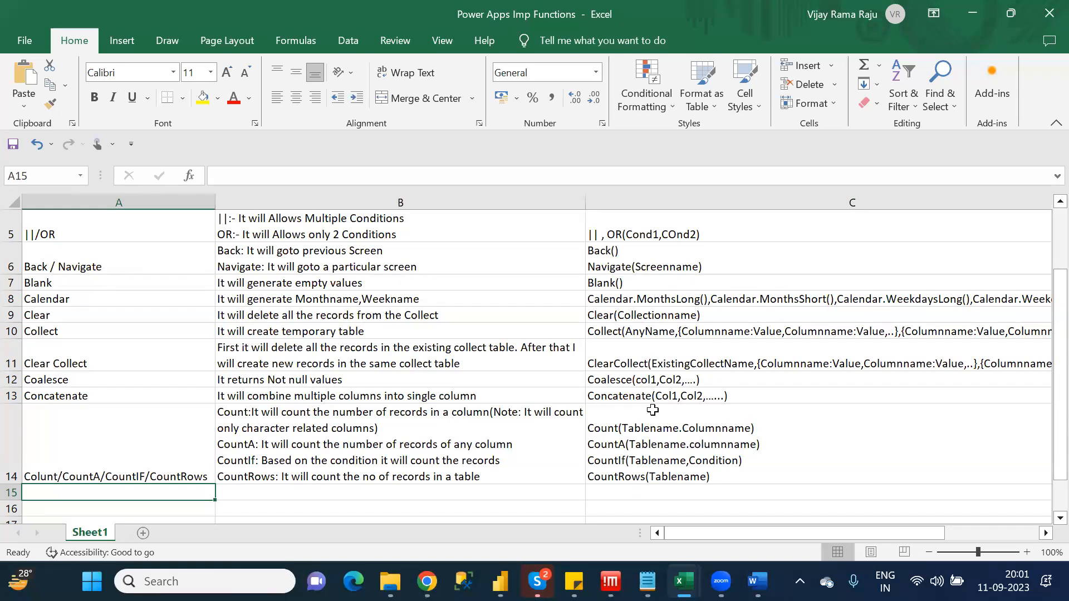
pyautogui.hotkey('alt', 'Tab')
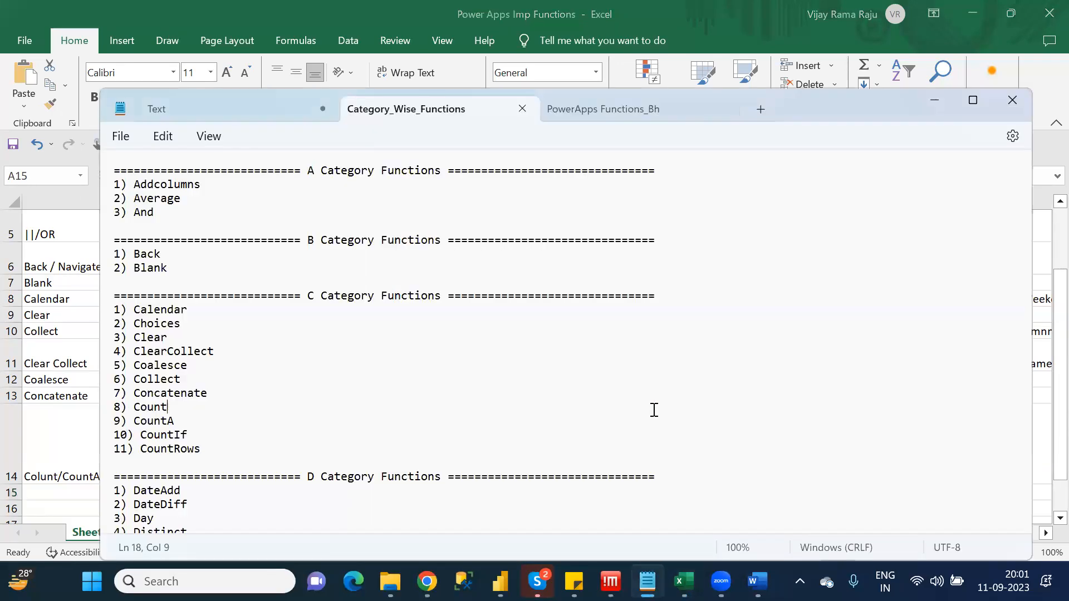
pyautogui.hotkey('alt', 'Tab')
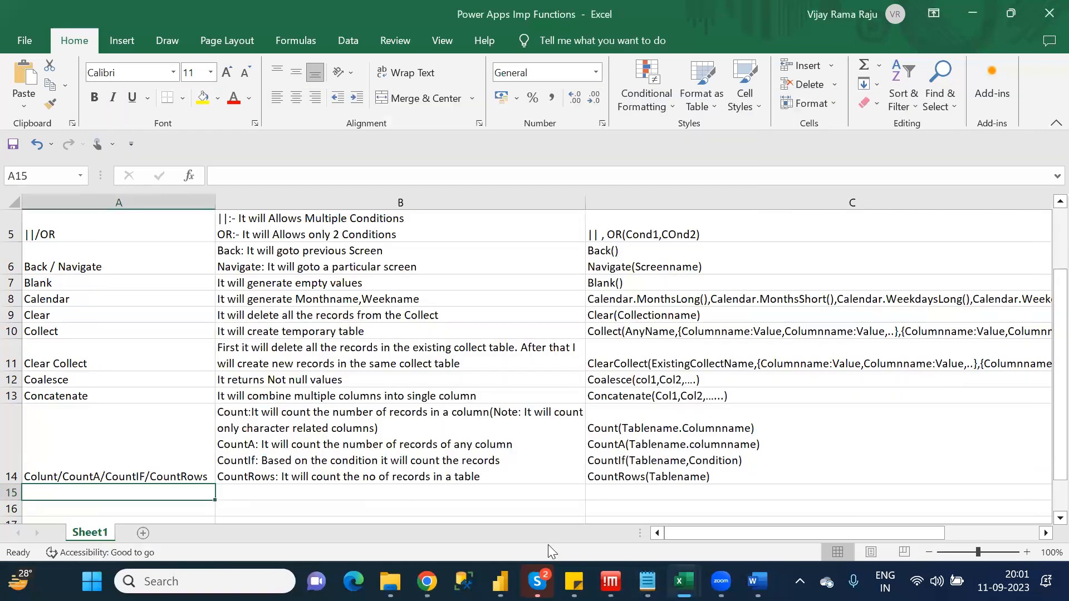
pyautogui.hotkey('alt', 'Tab')
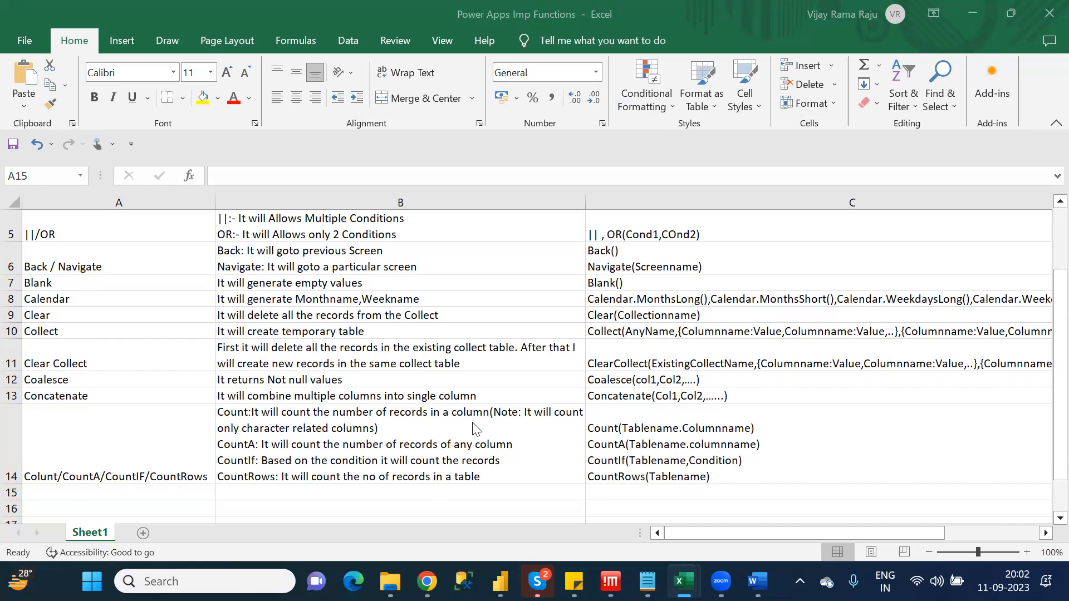
# Replace "character" with "Numeric" in the Count note in B14 and commit the cell
pyautogui.click(414, 417)
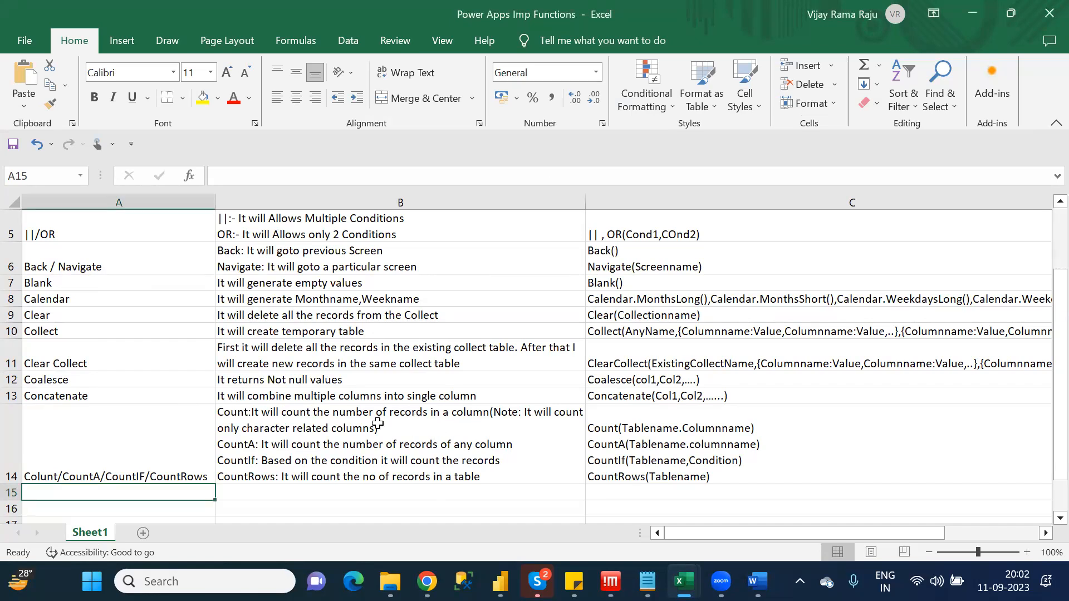
pyautogui.doubleClick(263, 431)
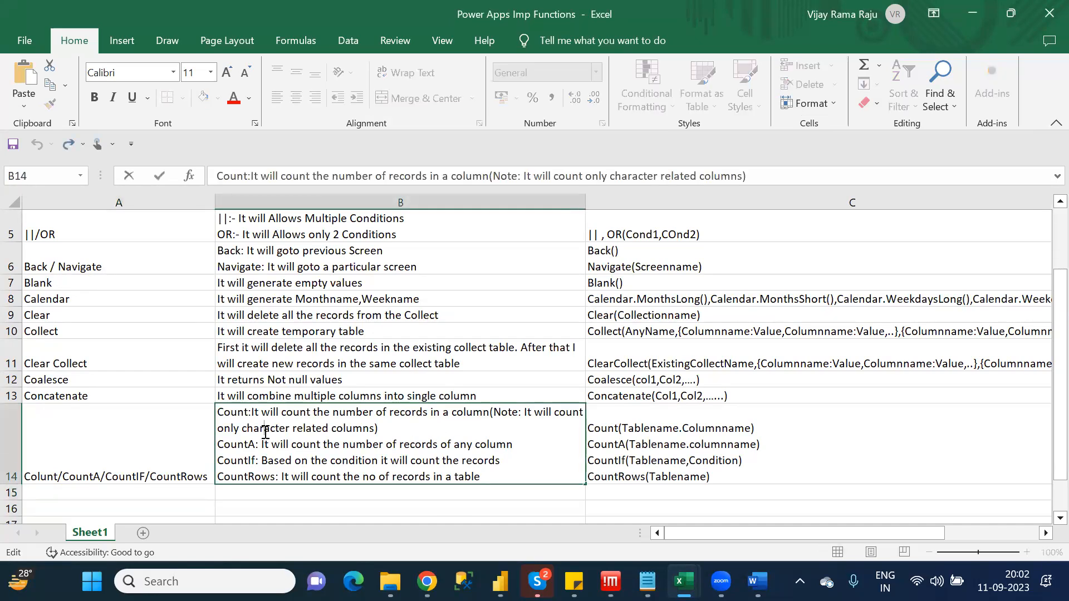
pyautogui.doubleClick(265, 432)
pyautogui.write('Numeric')
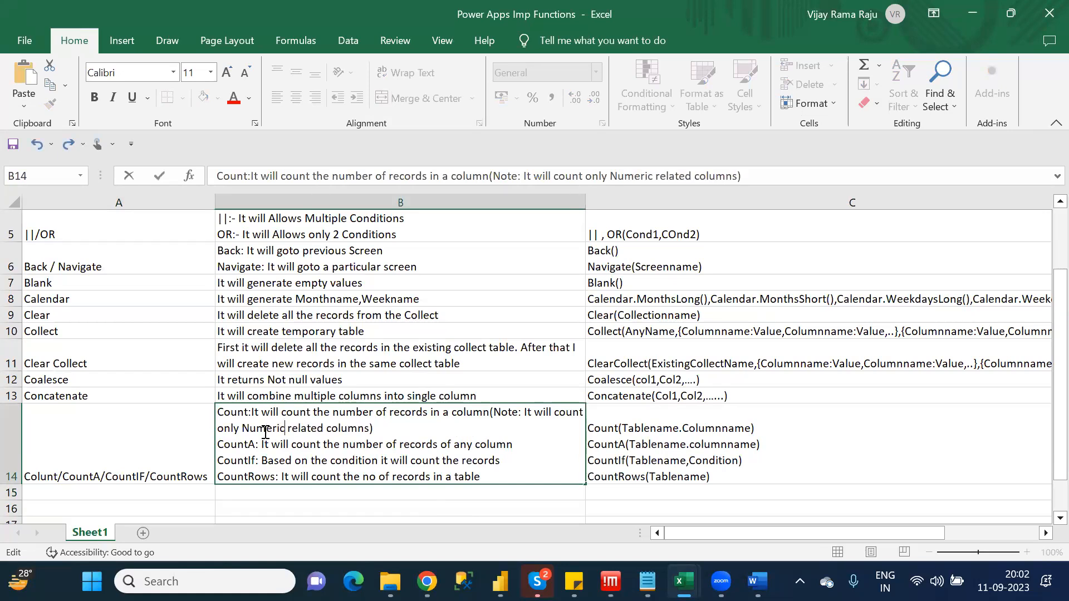
pyautogui.hotkey('ctrl', 'Return')
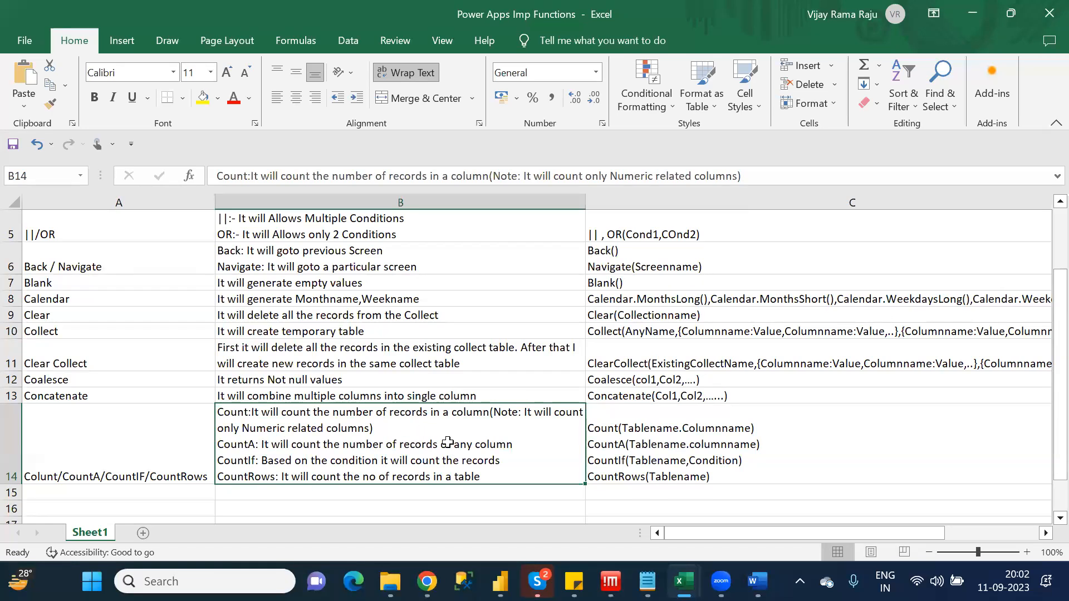
pyautogui.press('Return')
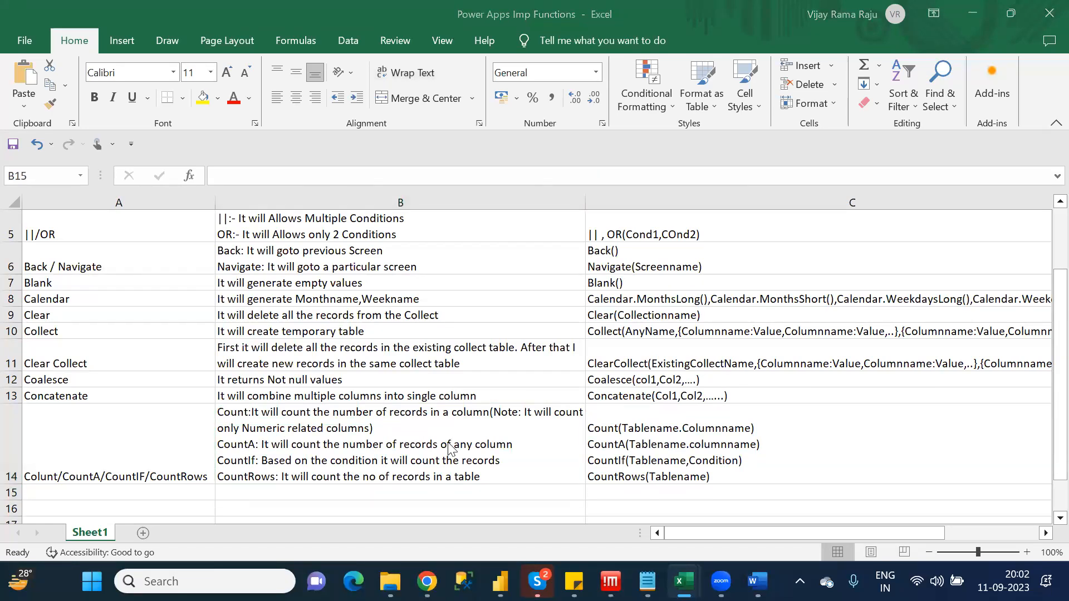
# Switch to Notepad, examine the functions listed after CountRows in Category_Wise_Functions, and return to the Excel workbook
pyautogui.click(644, 576)
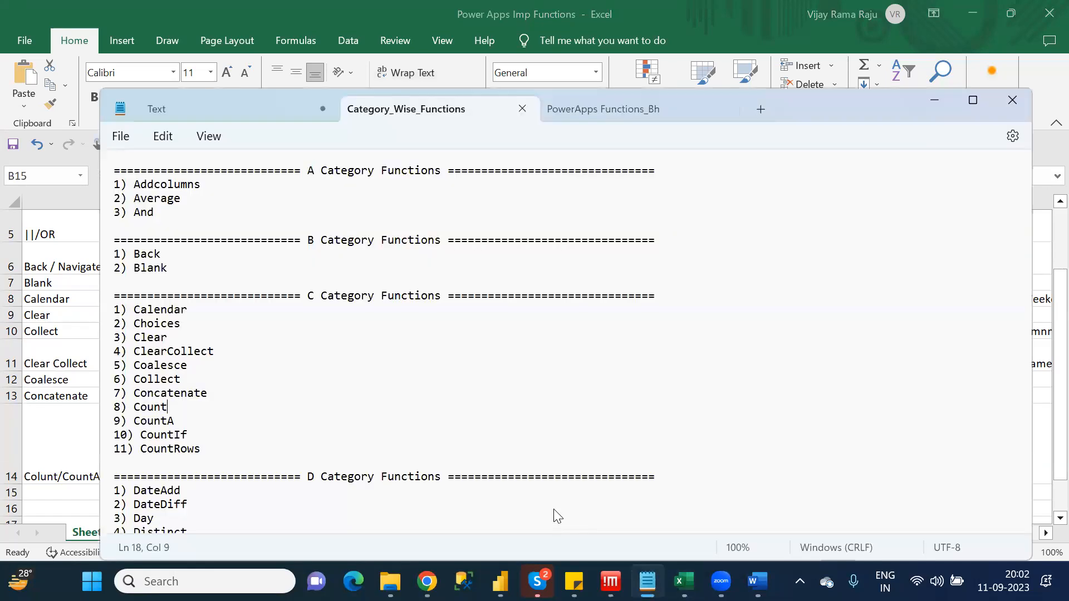
pyautogui.press('Down')
pyautogui.press('Down')
pyautogui.press('Down')
pyautogui.press('Down')
pyautogui.press('Down')
pyautogui.press('Down')
pyautogui.press('Down')
pyautogui.press('Down')
pyautogui.press('Down')
pyautogui.press('Down')
pyautogui.press('Down')
pyautogui.press('Down')
pyautogui.press('Down')
pyautogui.press('Down')
pyautogui.press('Down')
pyautogui.press('Down')
pyautogui.press('Down')
pyautogui.press('Down')
pyautogui.press('Down')
pyautogui.press('Down')
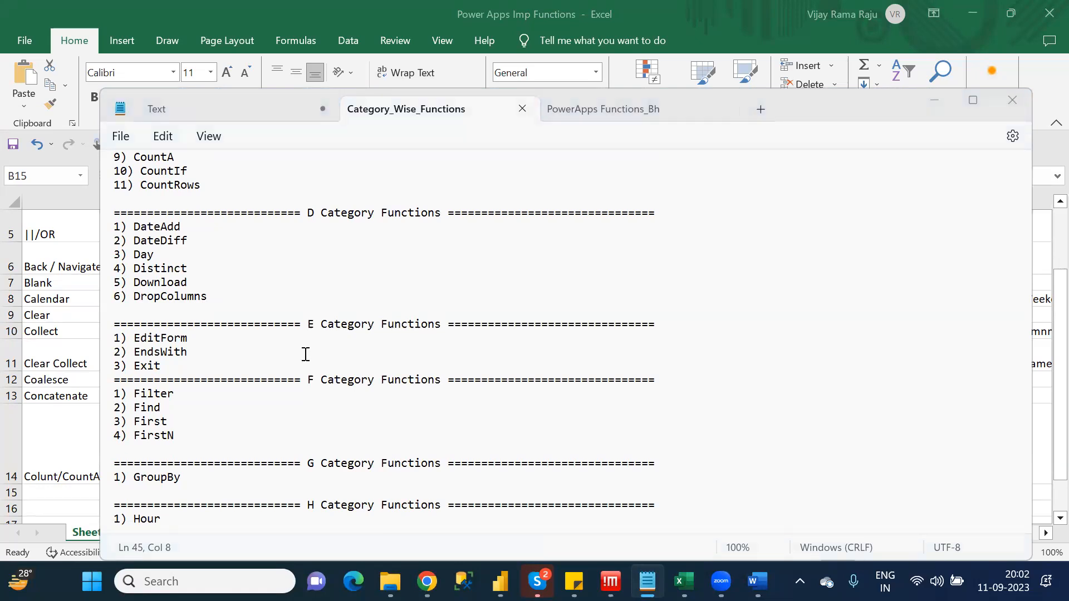
pyautogui.click(56, 350)
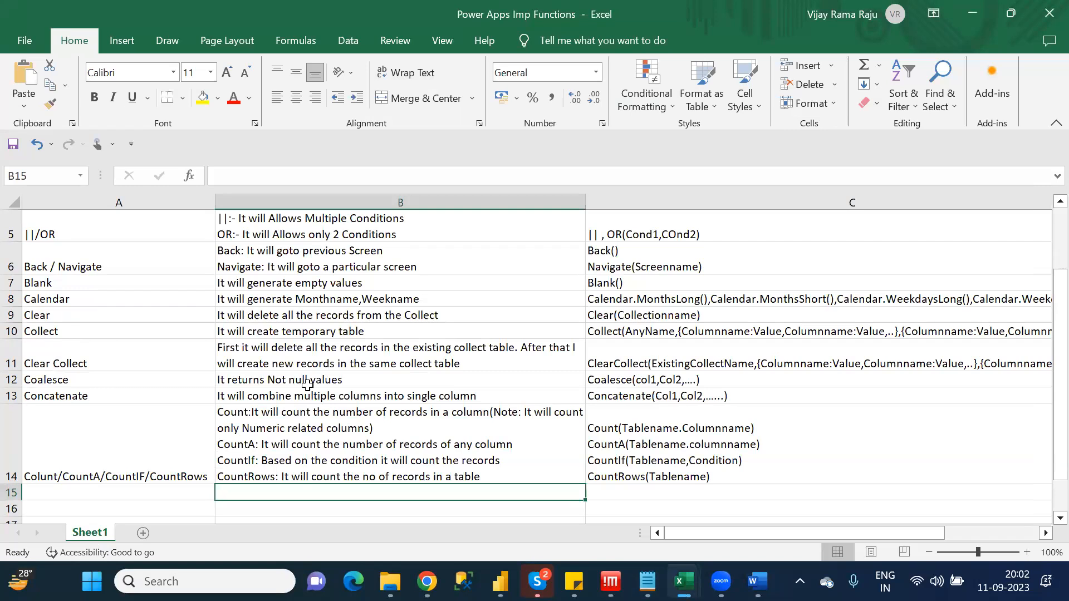